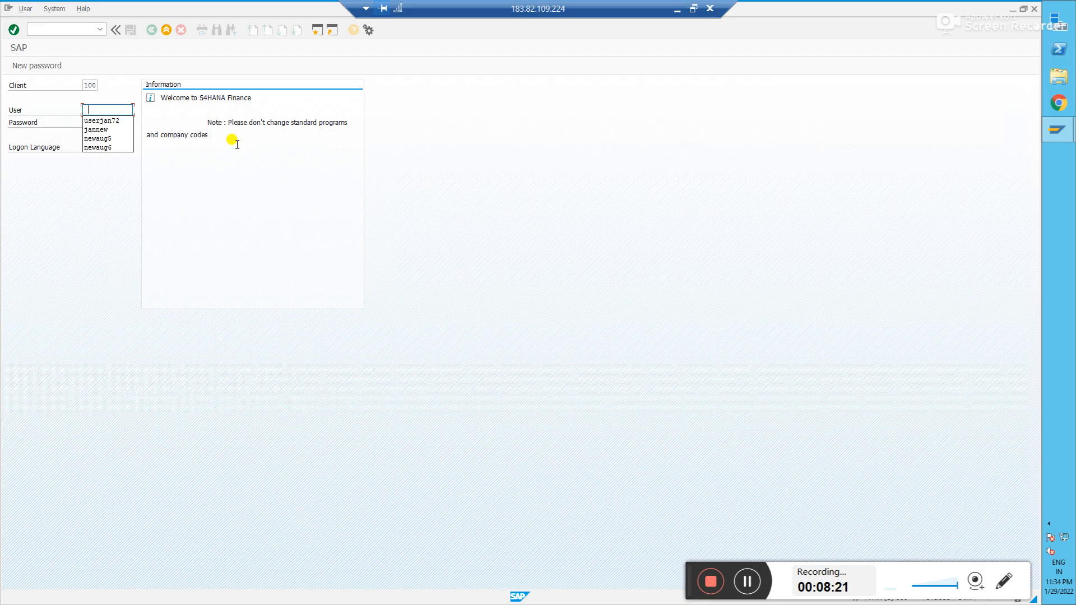
# - Log on to client 100 with the saved user and password and dismiss the info message
pyautogui.press('Down')
pyautogui.press('Tab')
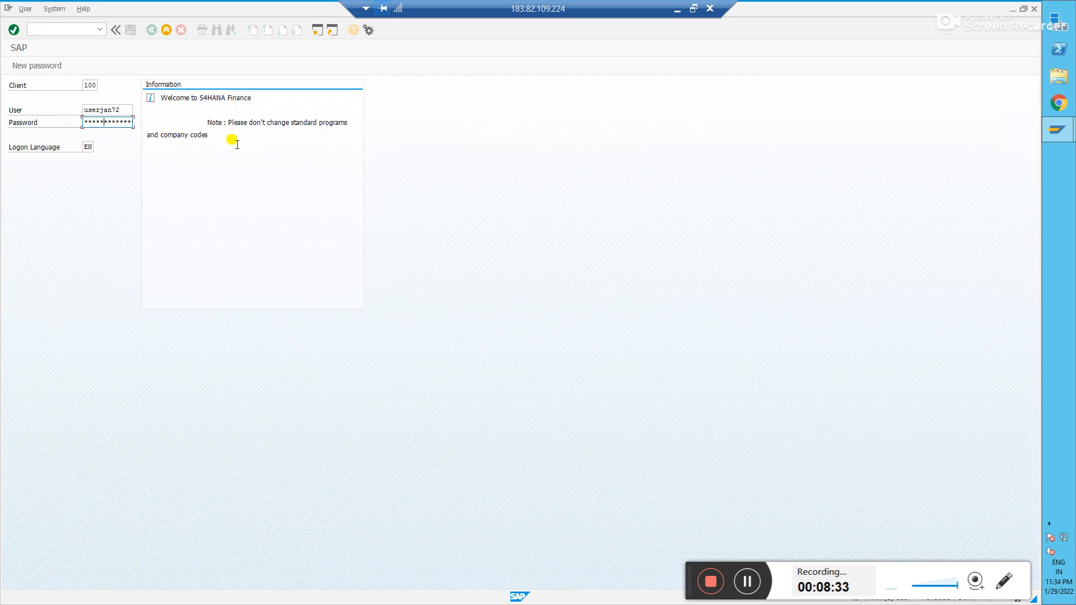
pyautogui.press('Return')
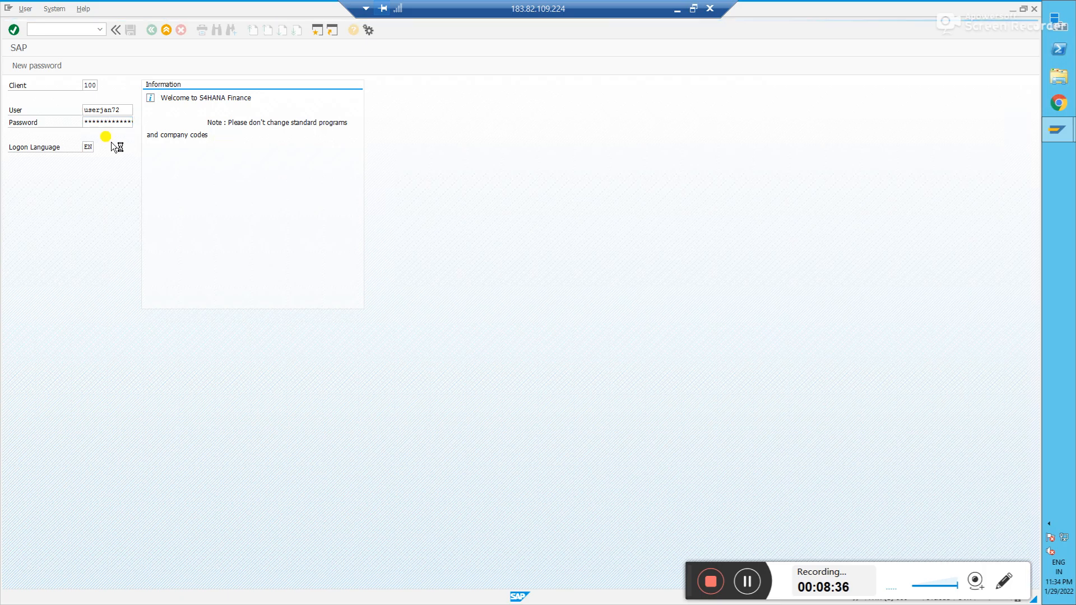
pyautogui.press('Return')
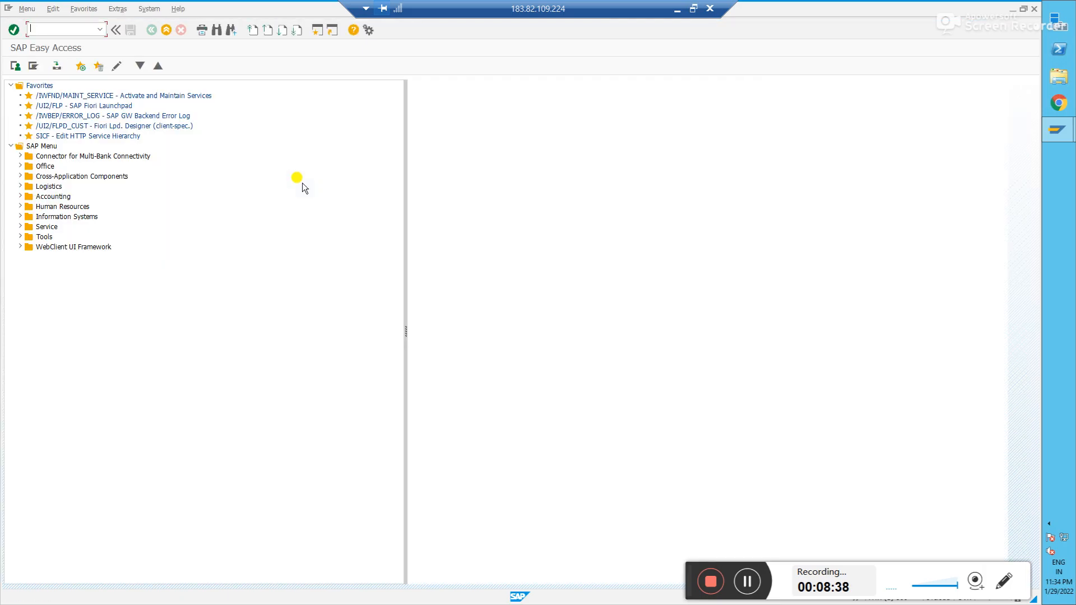
# - Run transaction SPRO and open the SAP Reference IMG
pyautogui.write('spro')
pyautogui.press('Return')
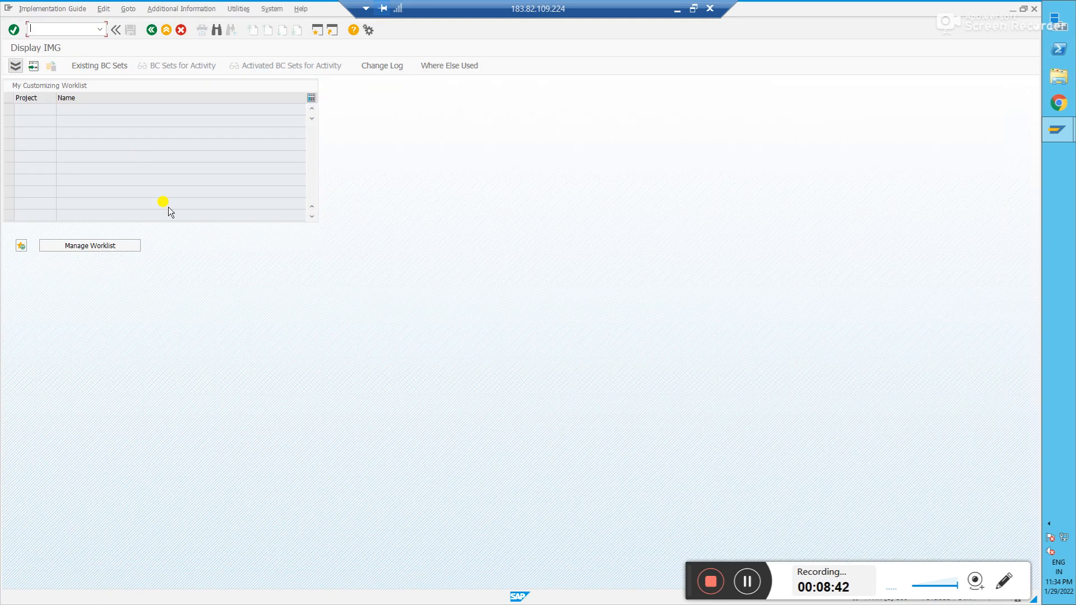
pyautogui.press('F5')
pyautogui.click(72, 146)
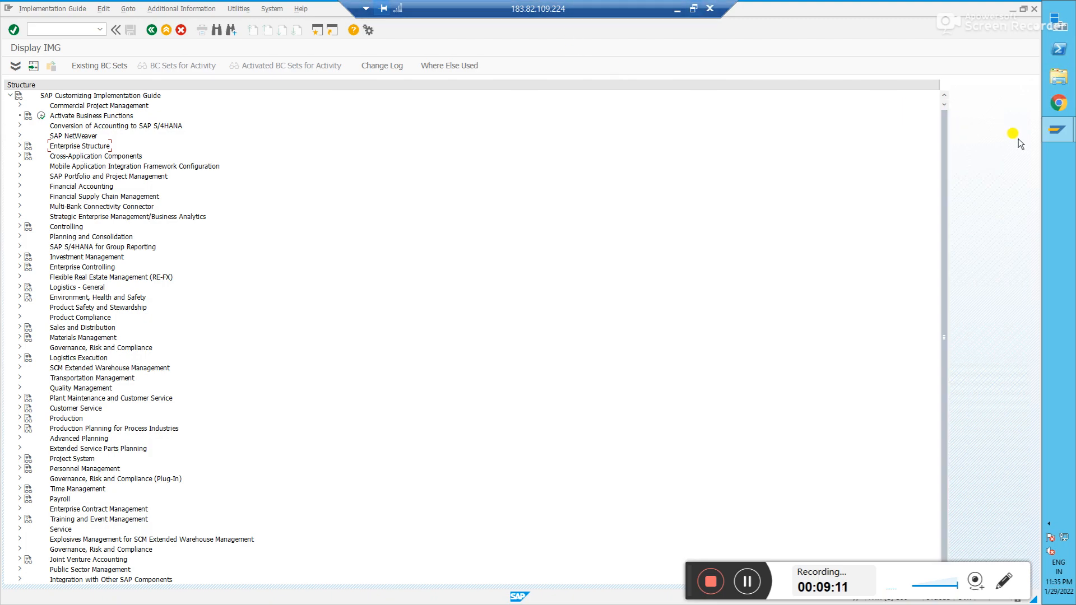
pyautogui.click(1057, 130)
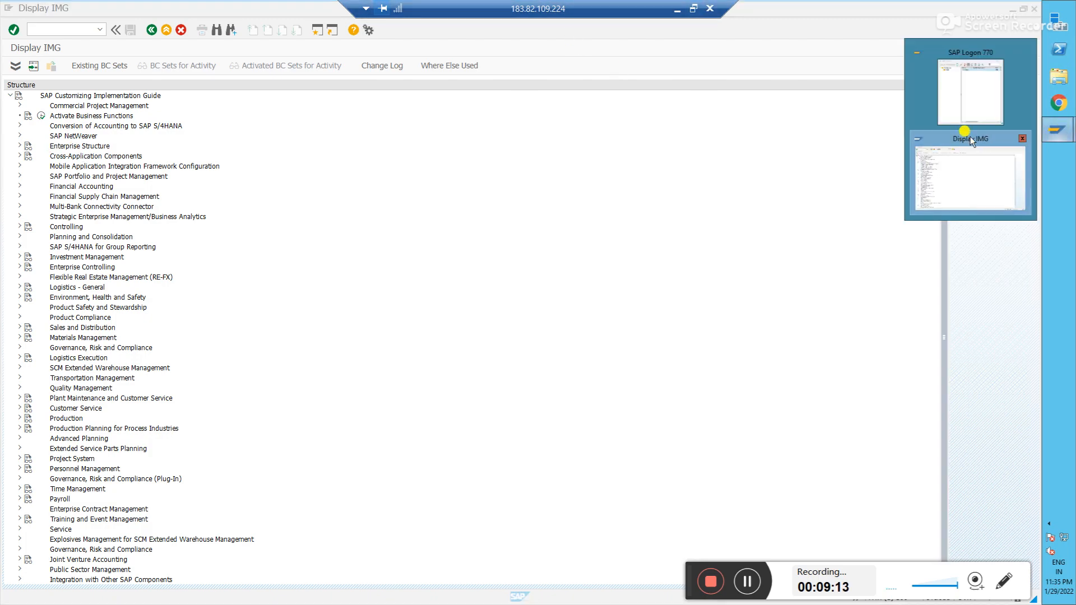
pyautogui.click(960, 88)
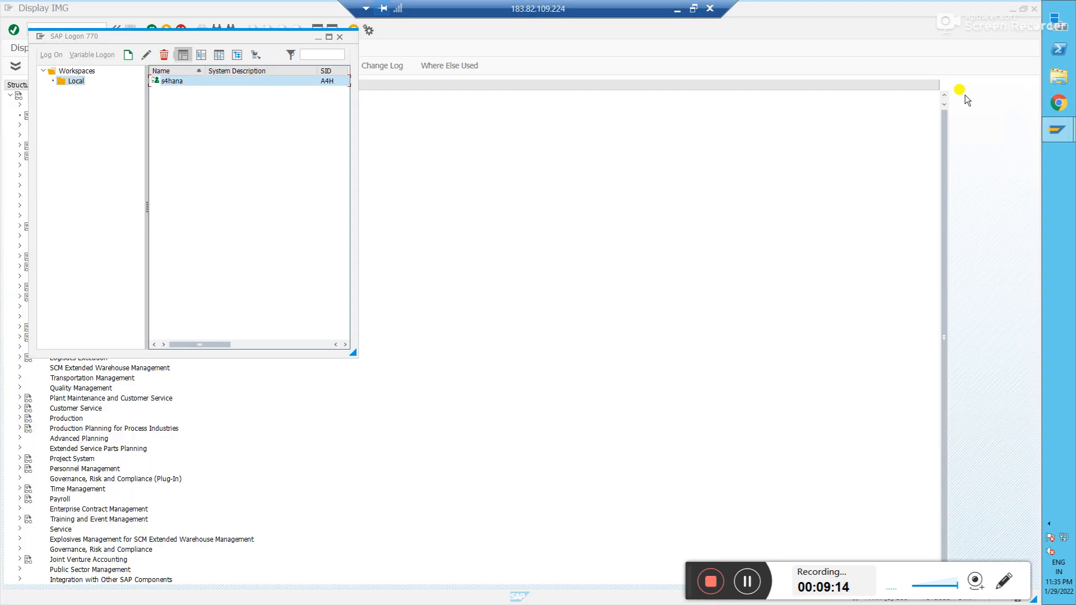
pyautogui.click(217, 82)
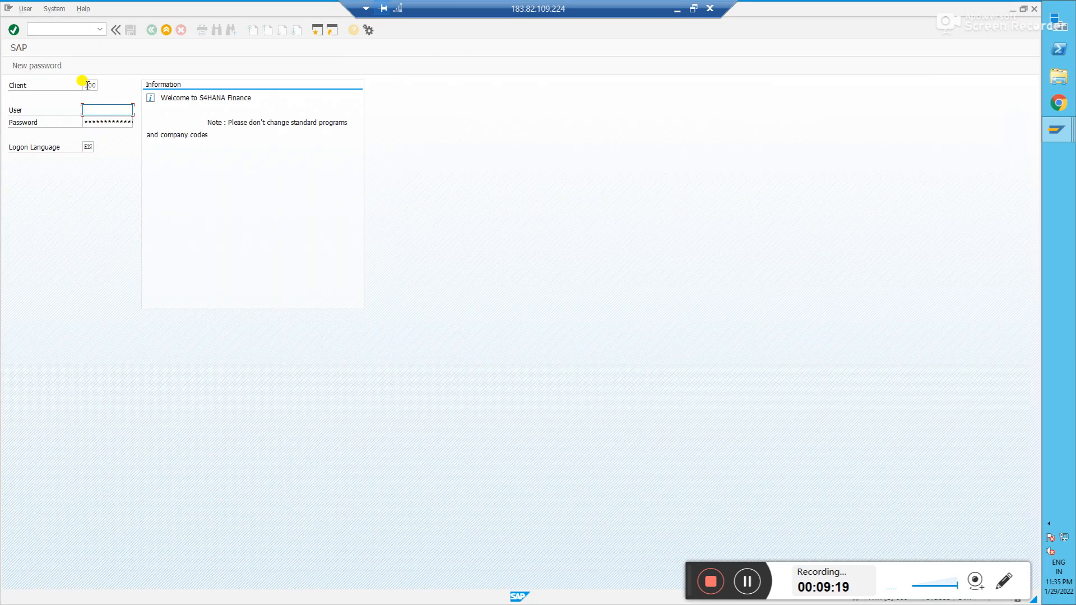
pyautogui.click(88, 85)
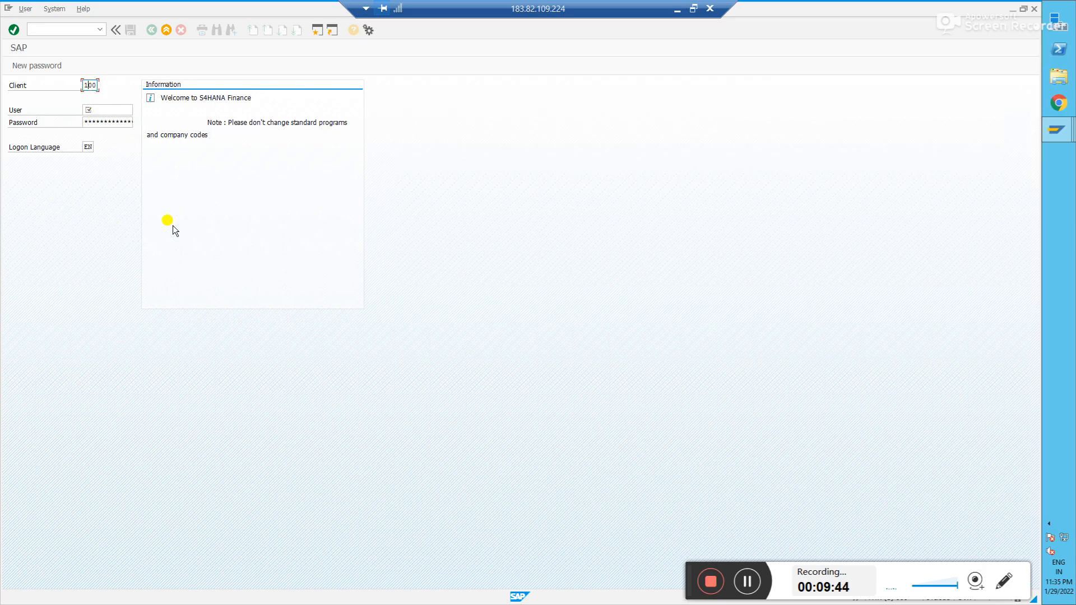
pyautogui.moveTo(1057, 132)
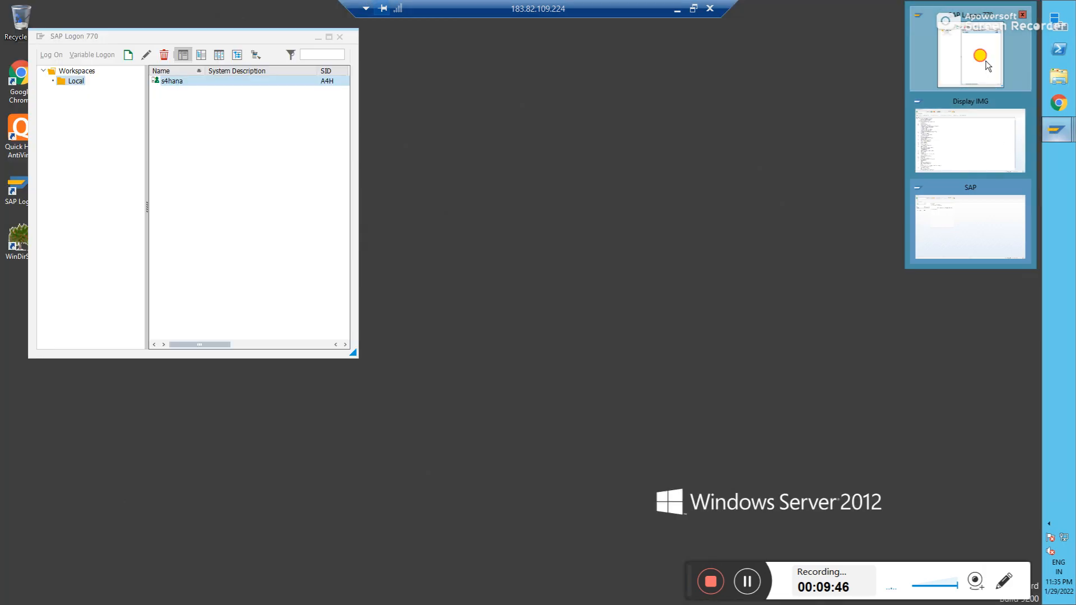
pyautogui.click(986, 62)
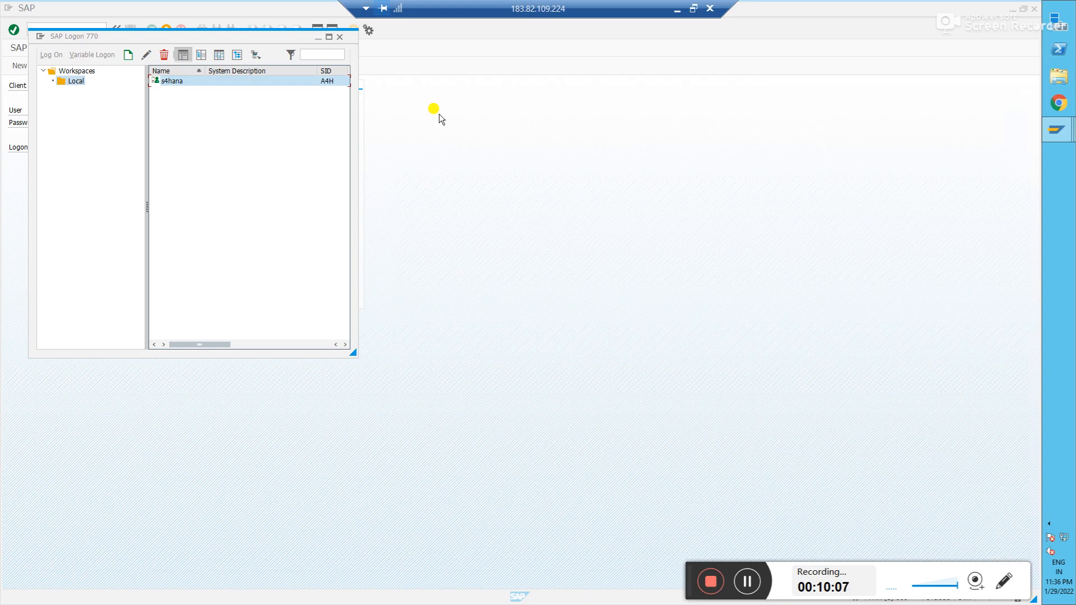
pyautogui.click(93, 87)
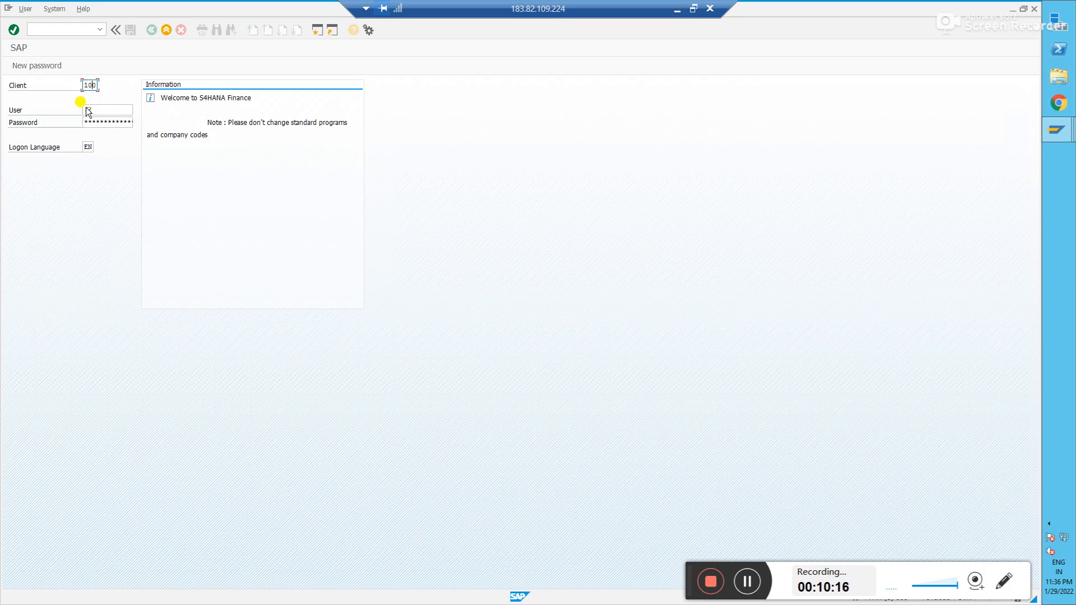
pyautogui.doubleClick(89, 84)
pyautogui.moveTo(1047, 134)
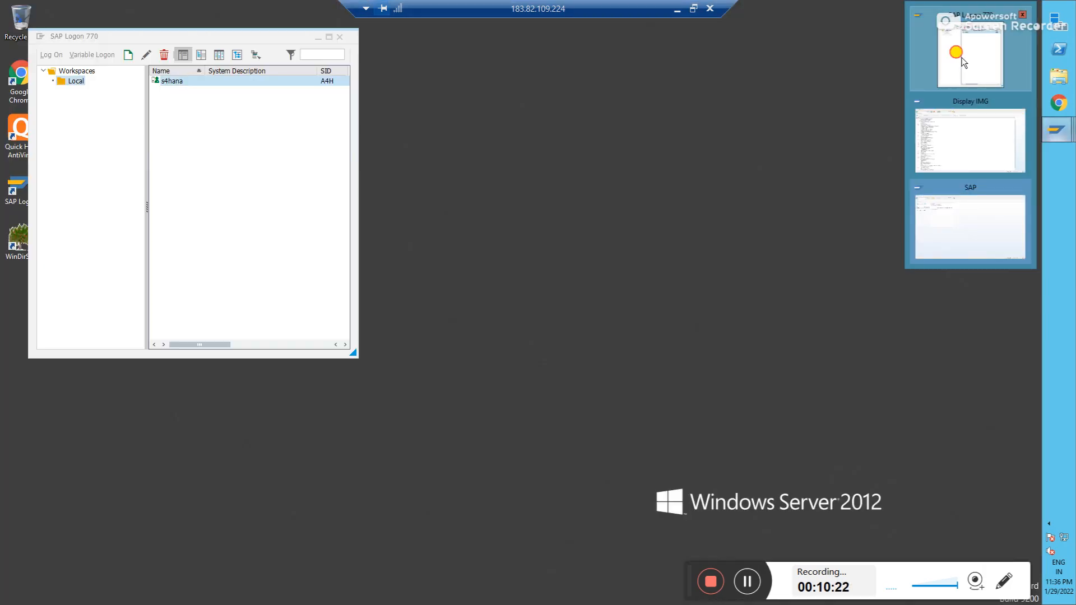
pyautogui.click(961, 58)
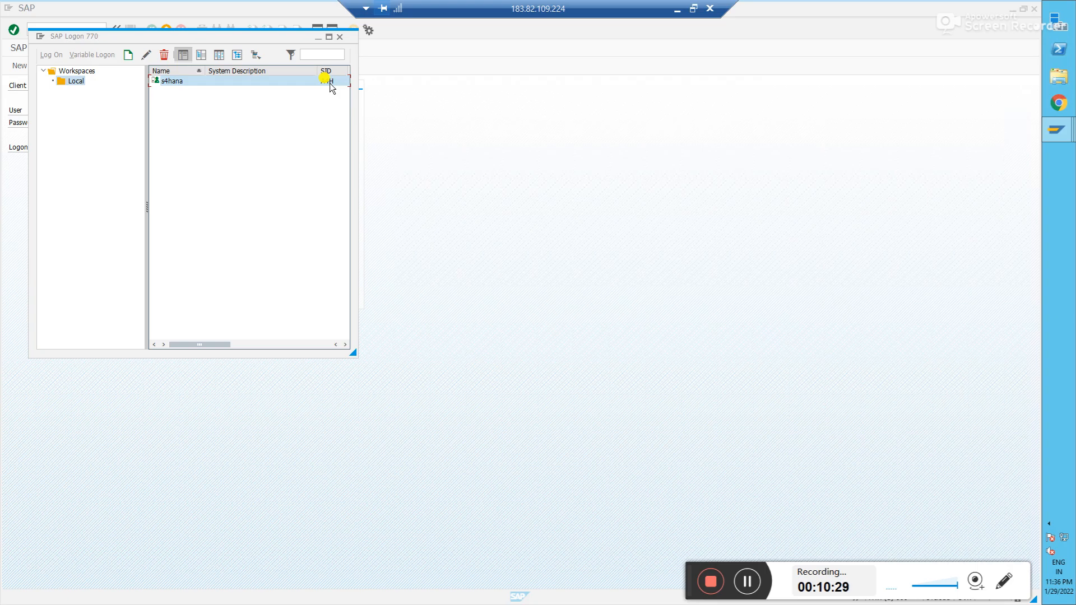
pyautogui.click(318, 39)
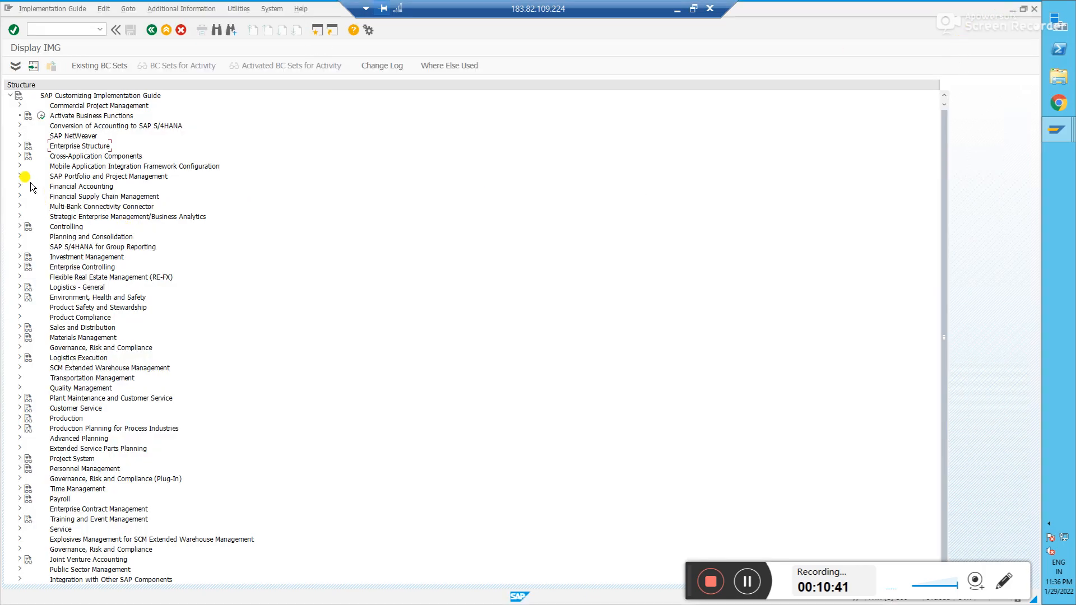
# - Expand Enterprise Structure > Definition > Financial Accounting and select Define company
pyautogui.click(19, 146)
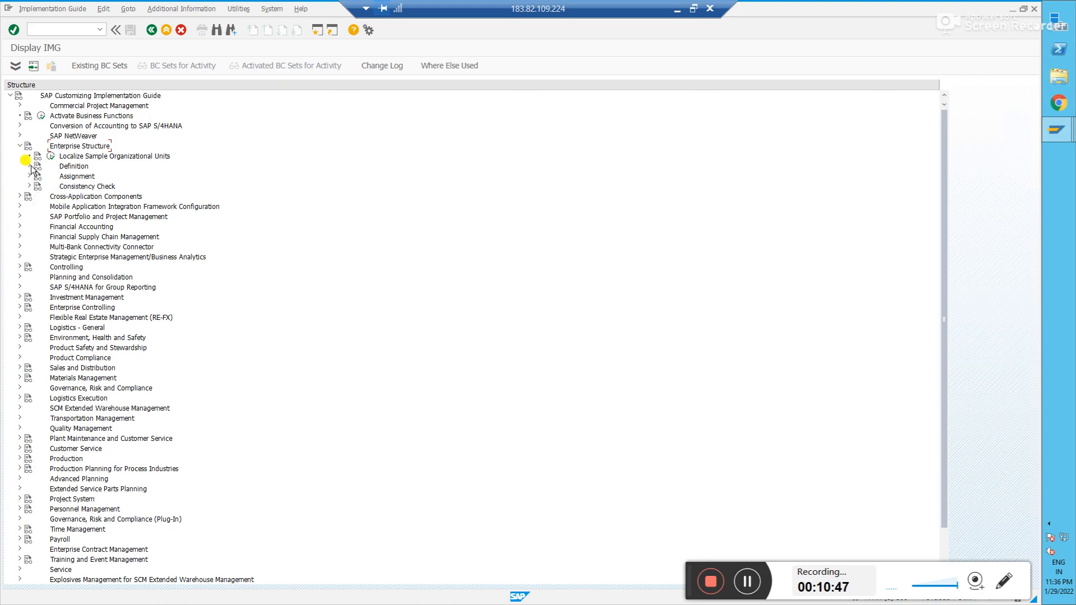
pyautogui.click(29, 166)
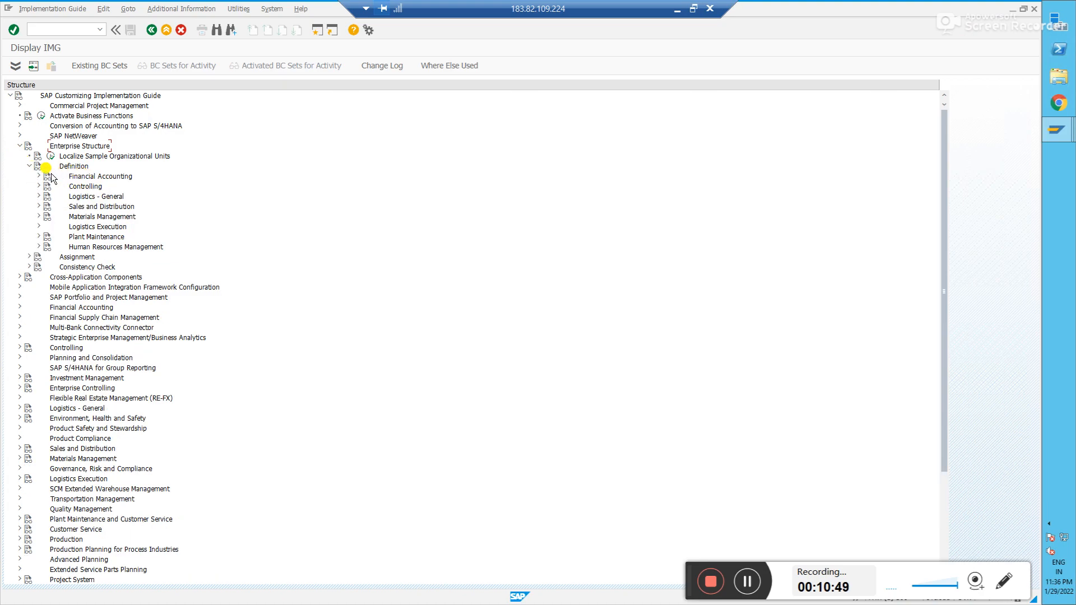
pyautogui.click(38, 176)
pyautogui.click(95, 186)
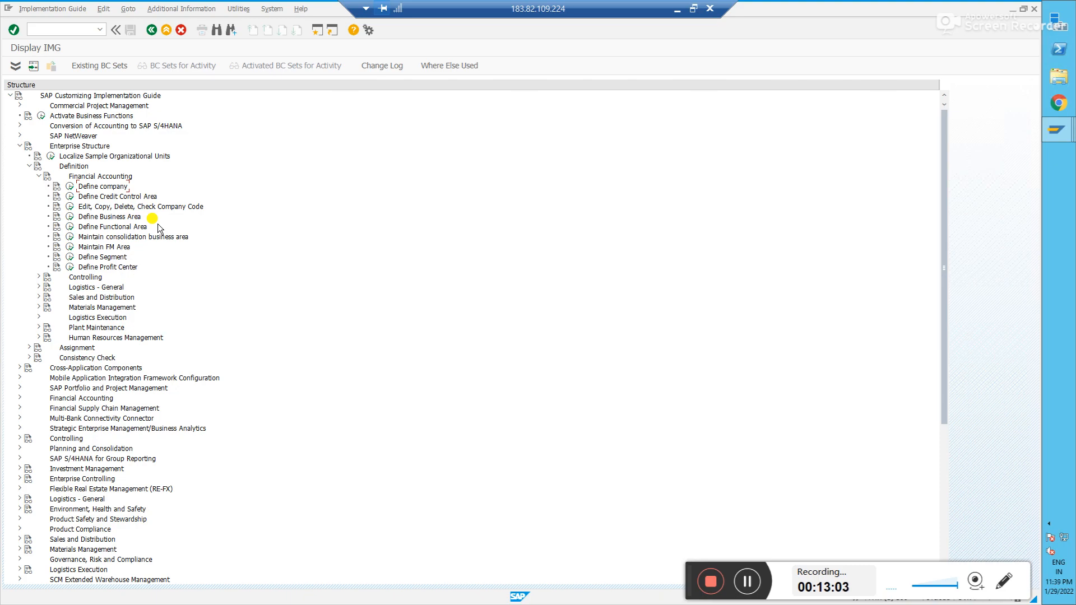
pyautogui.click(58, 217)
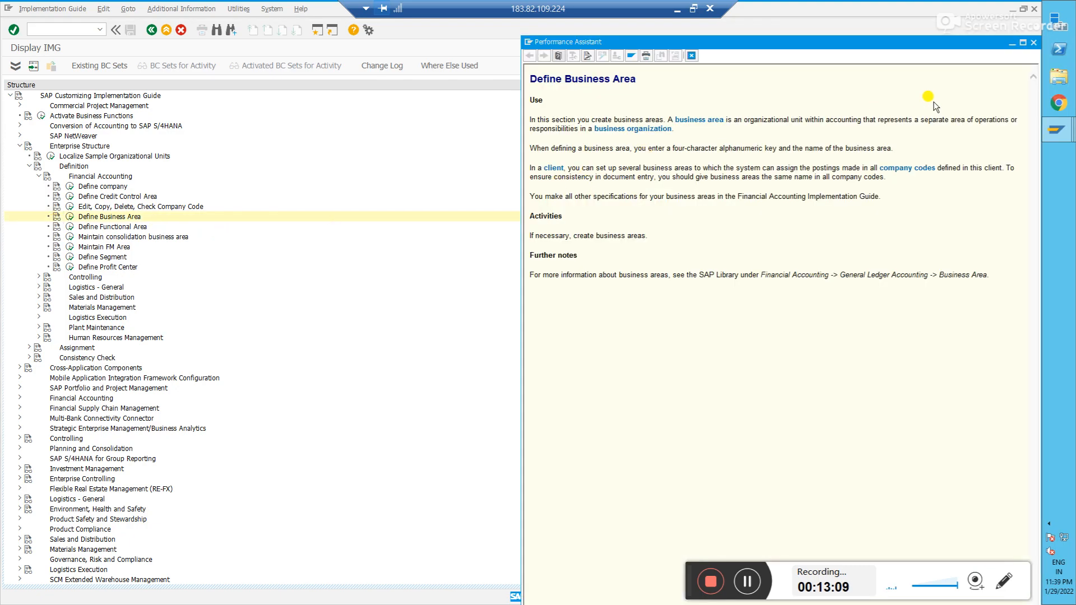
pyautogui.click(1035, 45)
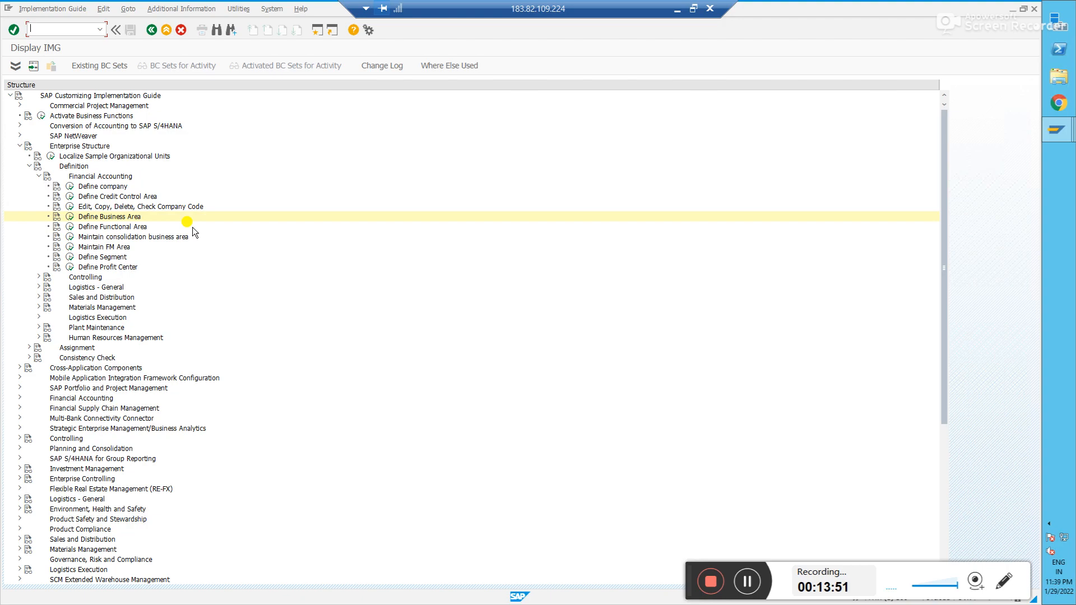
# - Execute the Define company activity to display the internal trading partners table
pyautogui.click(69, 186)
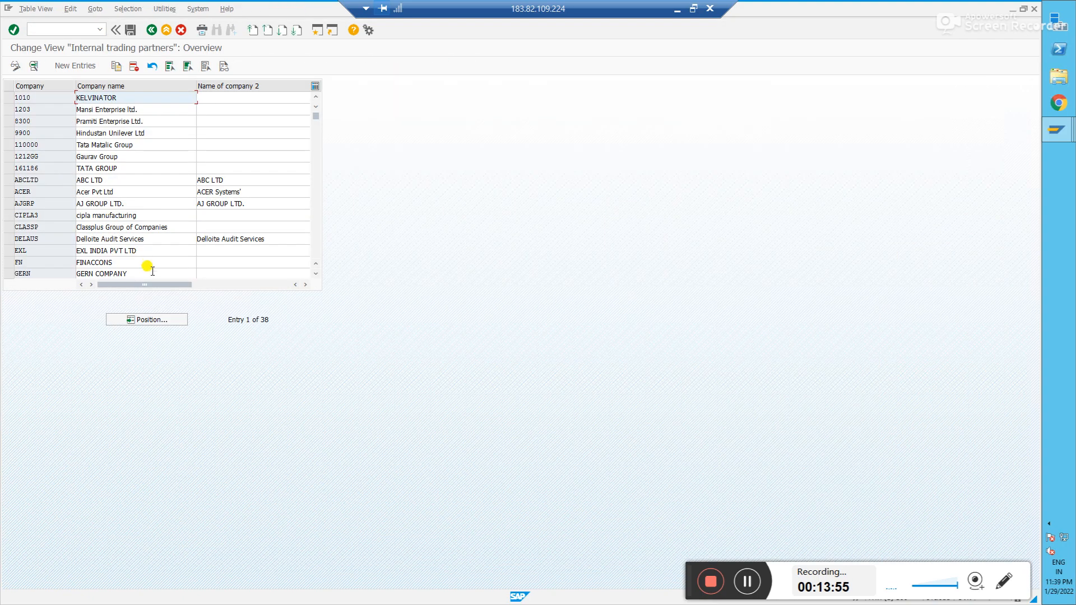
pyautogui.click(270, 325)
# - Choose New Entries to get a blank company details form
pyautogui.click(75, 66)
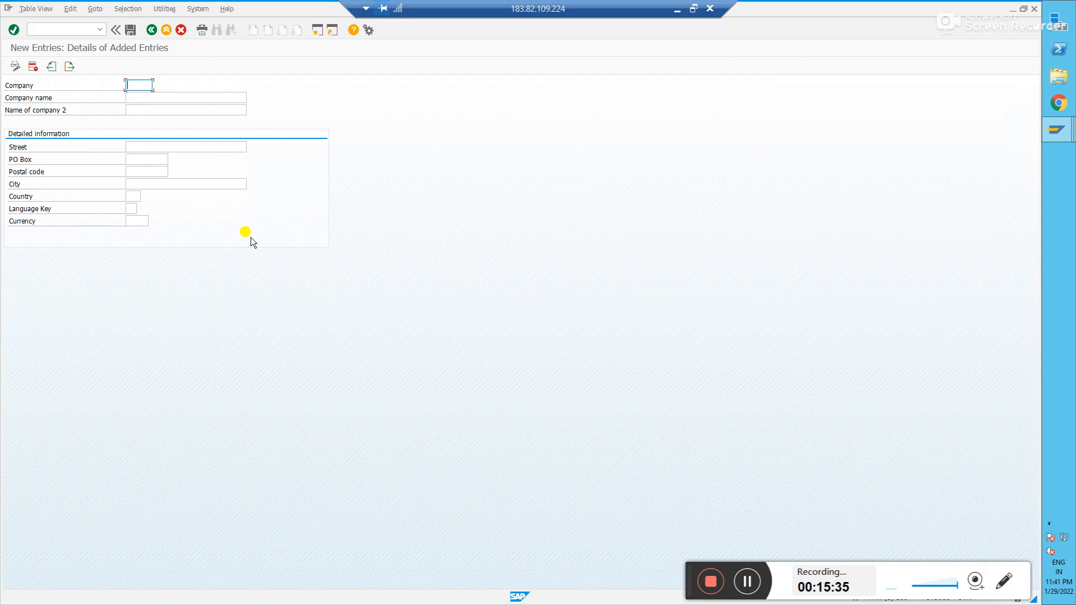
# - Enter company CIP123 with Cipla Pharma as both company name and name of company 2
pyautogui.click(137, 83)
pyautogui.write('cip123')
pyautogui.press('Tab')
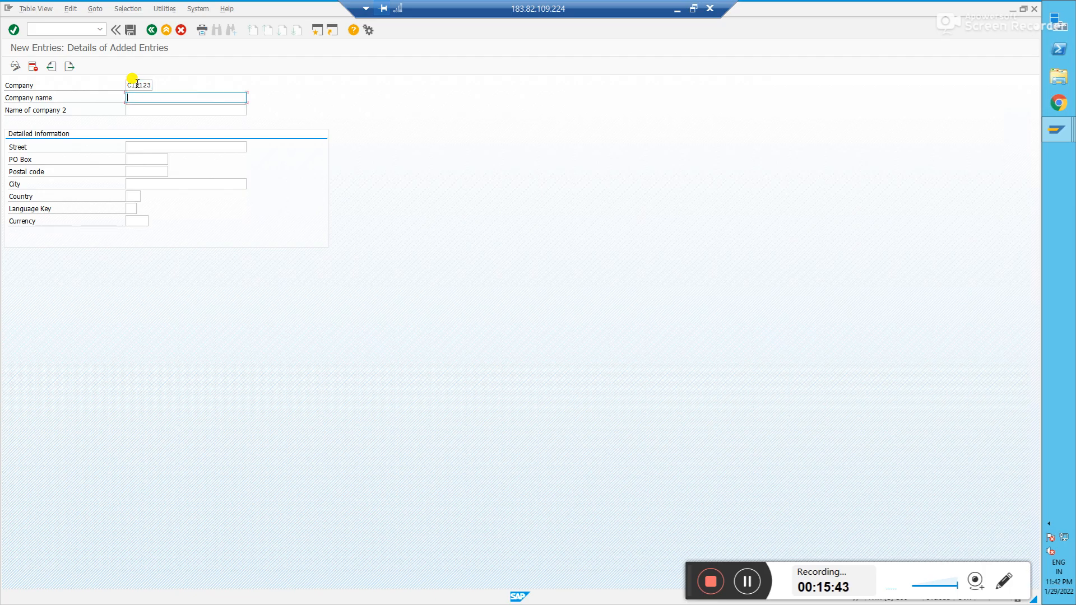
pyautogui.write('Cipla')
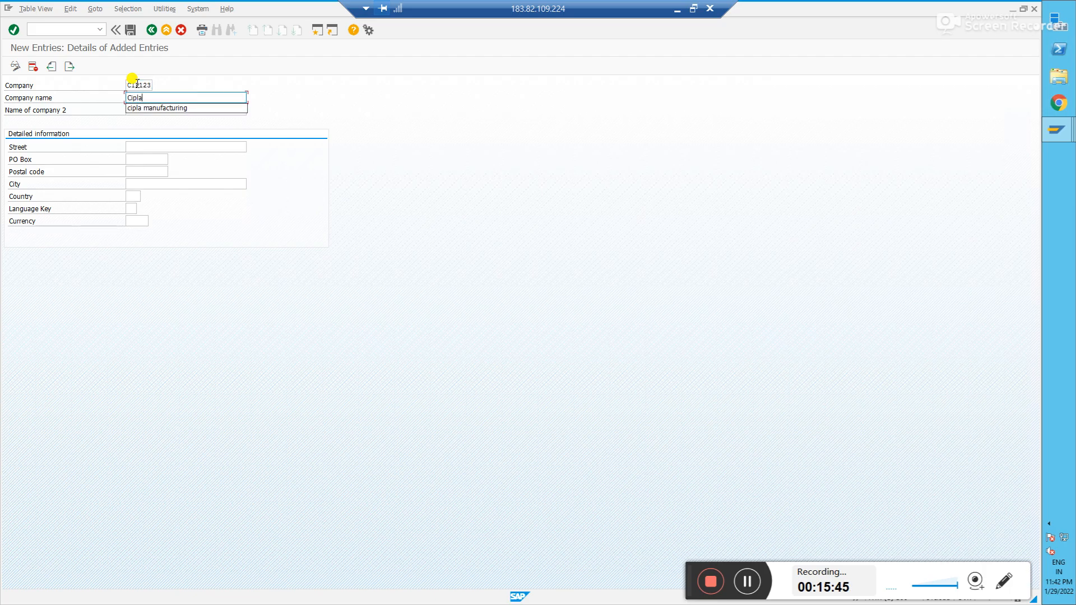
pyautogui.write(' Pharma')
pyautogui.press('Tab')
pyautogui.write('Cipla P')
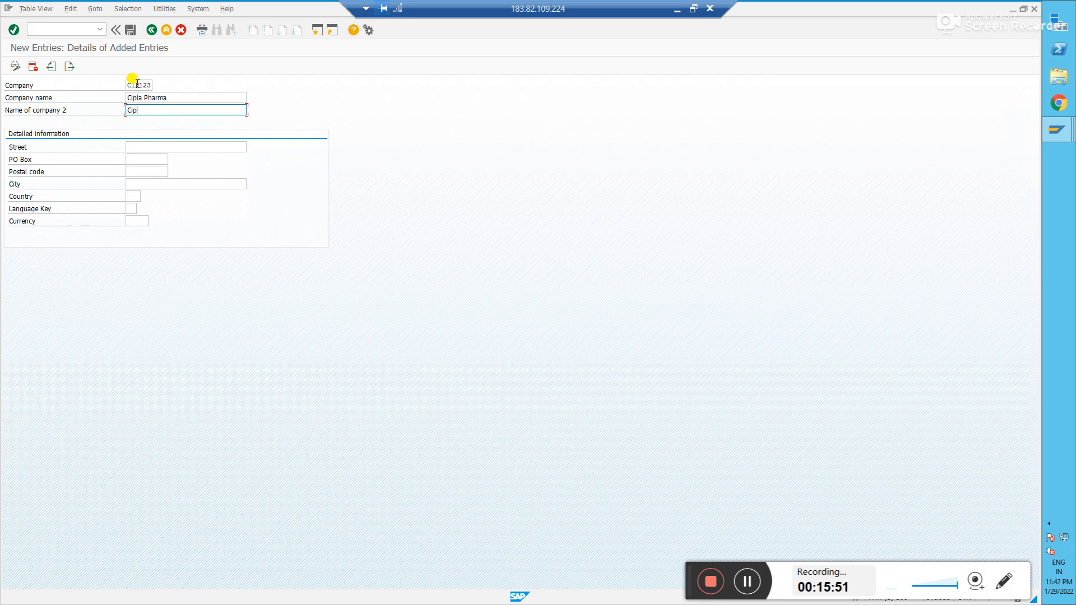
pyautogui.write('harma')
pyautogui.press('Tab')
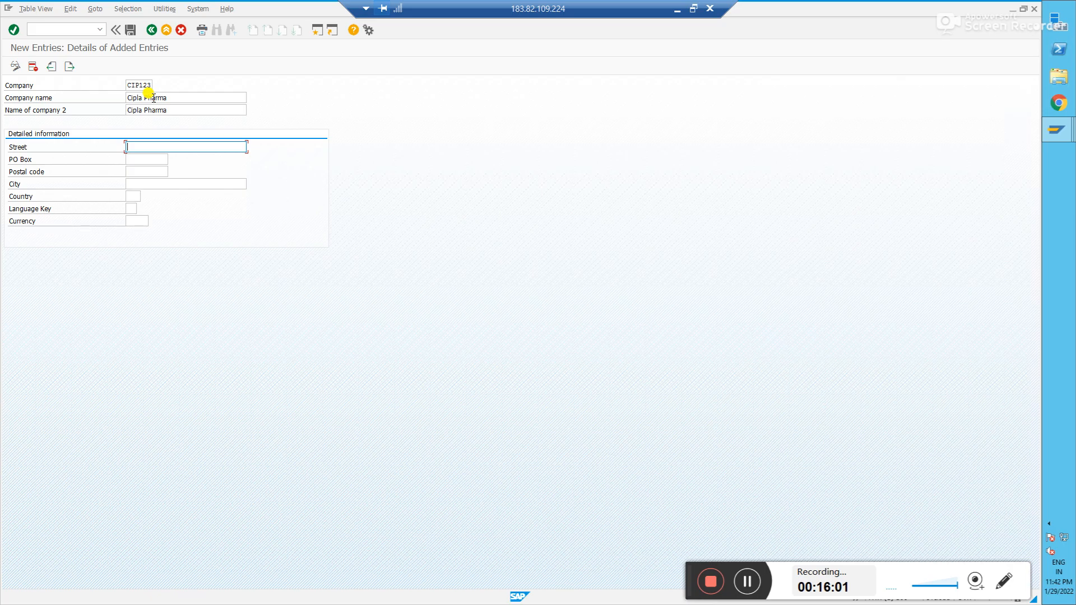
# - Fill in the address: street Test, PO box 123456, postal code 123456, city Bangalore
pyautogui.click(180, 97)
pyautogui.click(188, 111)
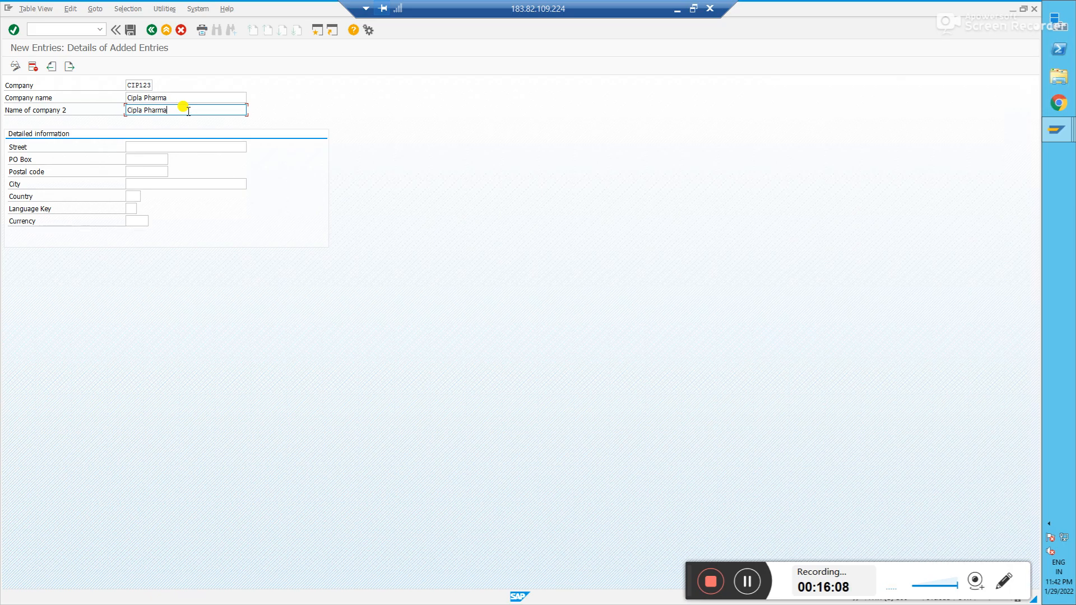
pyautogui.click(145, 148)
pyautogui.write('Test')
pyautogui.press('Tab')
pyautogui.write('123456')
pyautogui.press('Tab')
pyautogui.write('122')
pyautogui.press('BackSpace')
pyautogui.write('3456')
pyautogui.press('Tab')
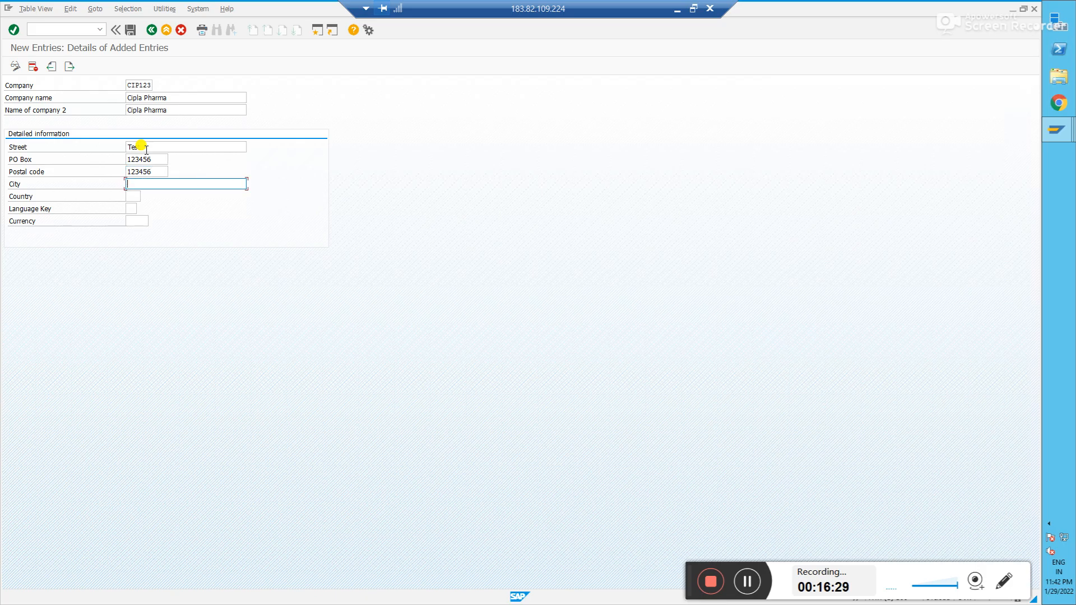
pyautogui.write('Bangalore')
pyautogui.press('Tab')
# - Set the country to IN and the language key to en
pyautogui.write('I')
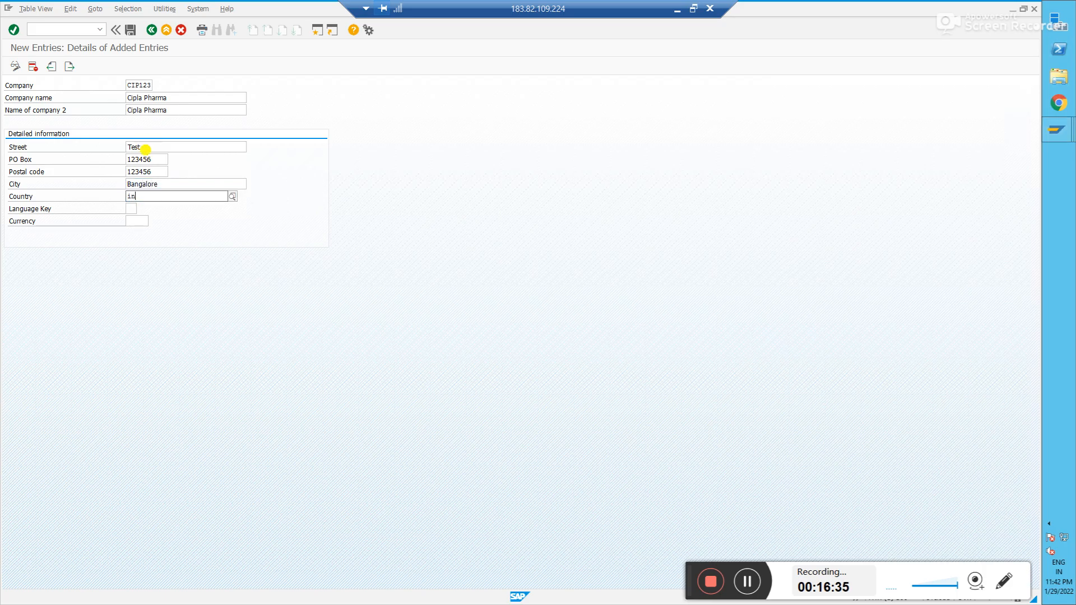
pyautogui.press('Down')
pyautogui.press('Tab')
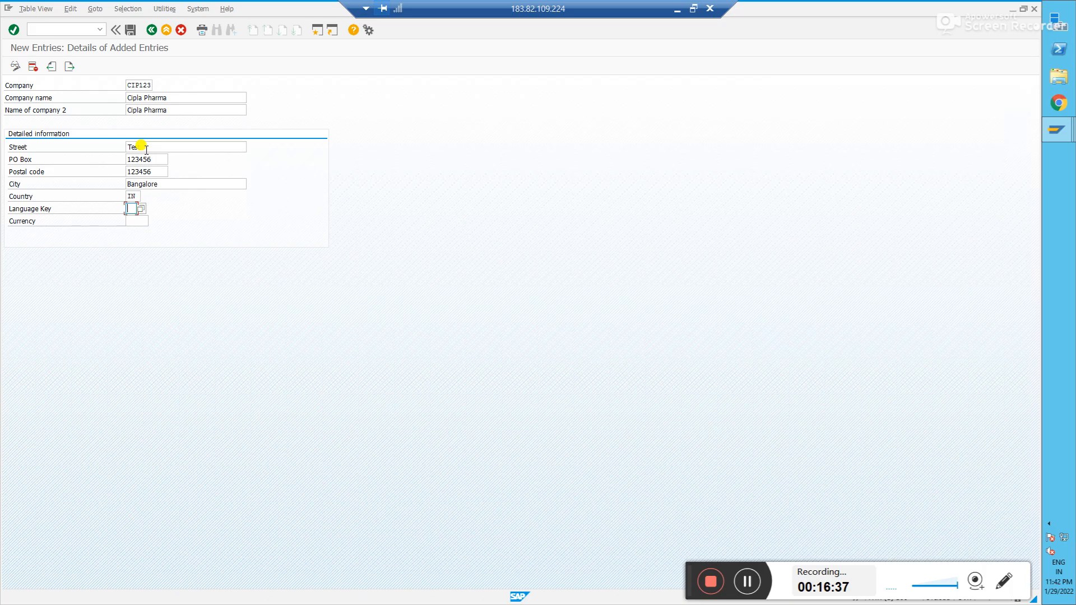
pyautogui.write('en')
pyautogui.press('Tab')
# - Review the list of 44 available language keys, then close it and go to Currency
pyautogui.click(135, 208)
pyautogui.click(141, 210)
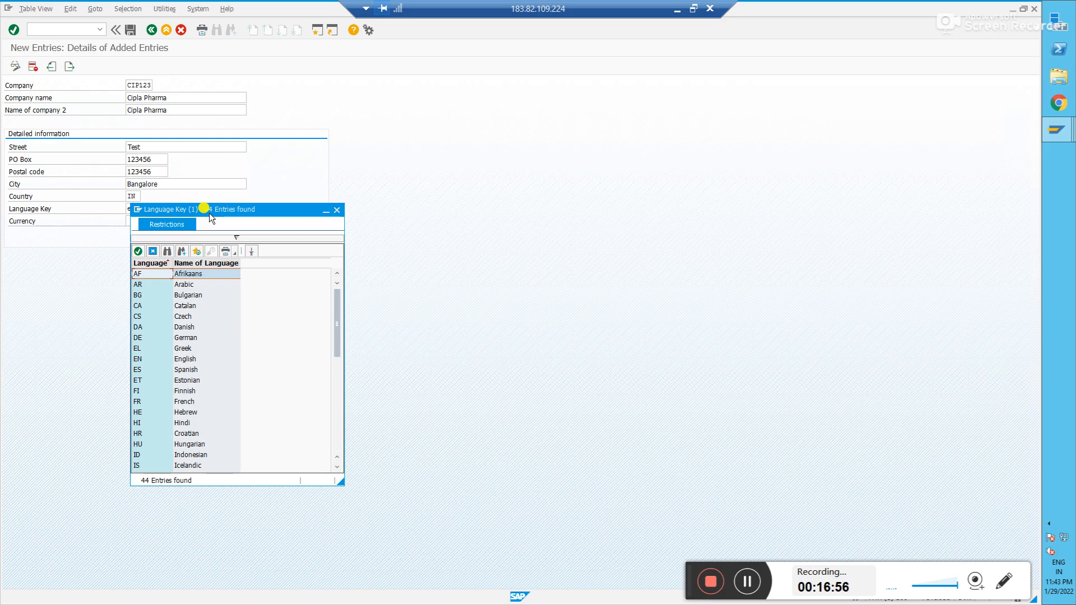
pyautogui.click(337, 211)
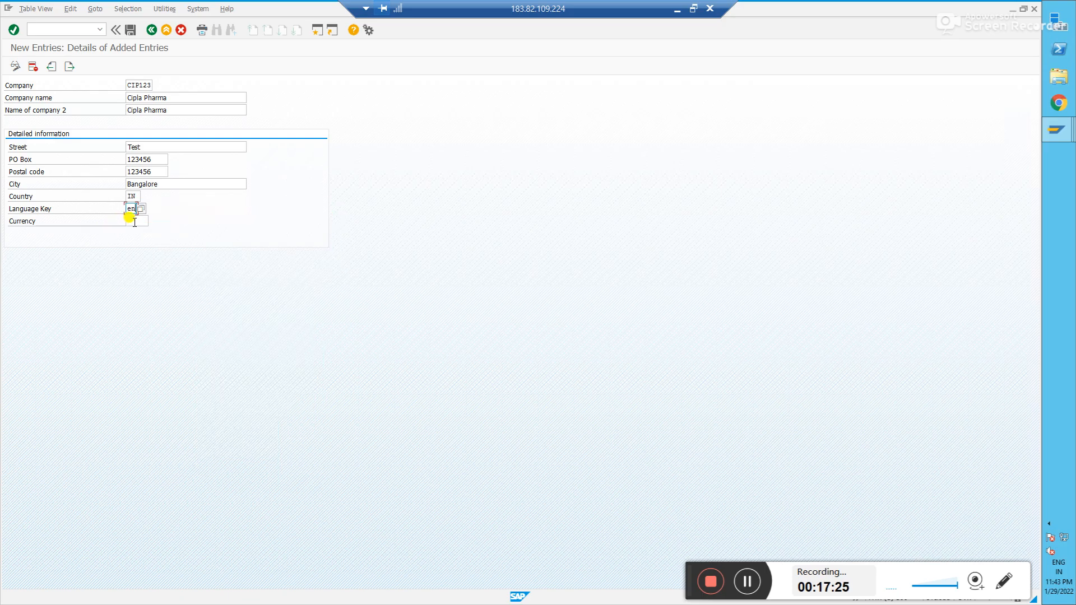
pyautogui.click(130, 221)
# - Enter INR as the currency and confirm, so the language key shows EN
pyautogui.write('INR')
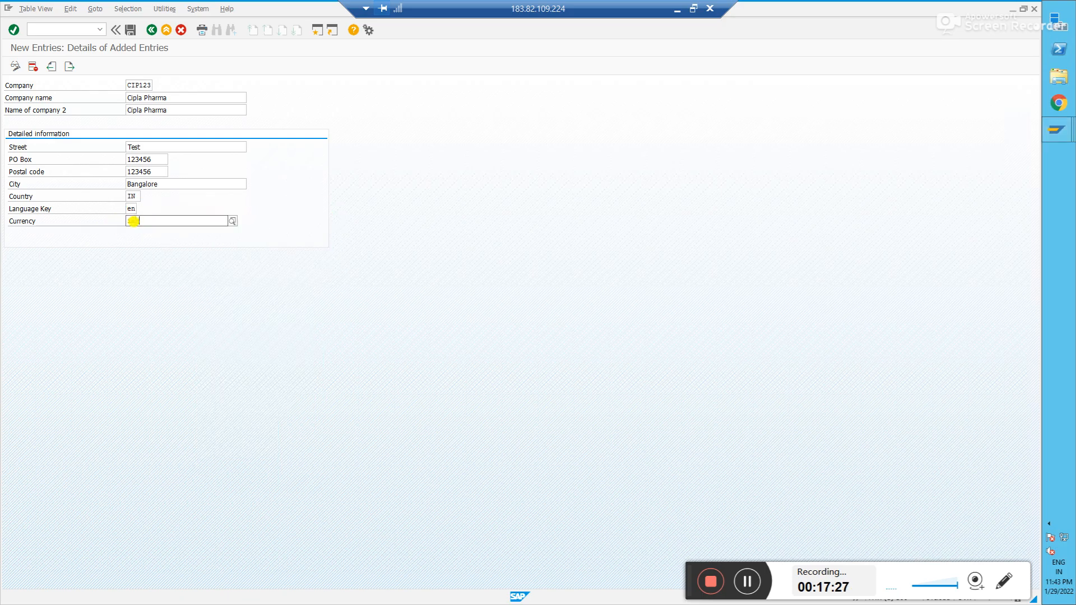
pyautogui.press('Return')
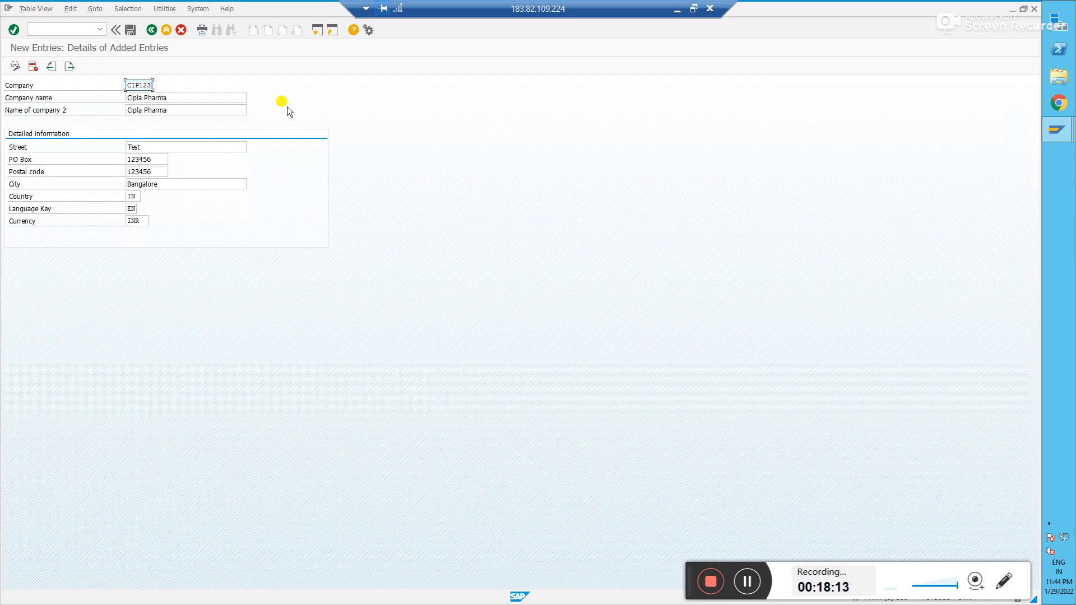
# - Save CIP123 and start a new request described 'CIP123 Basic configuration 29th Jan 2022'
pyautogui.click(133, 32)
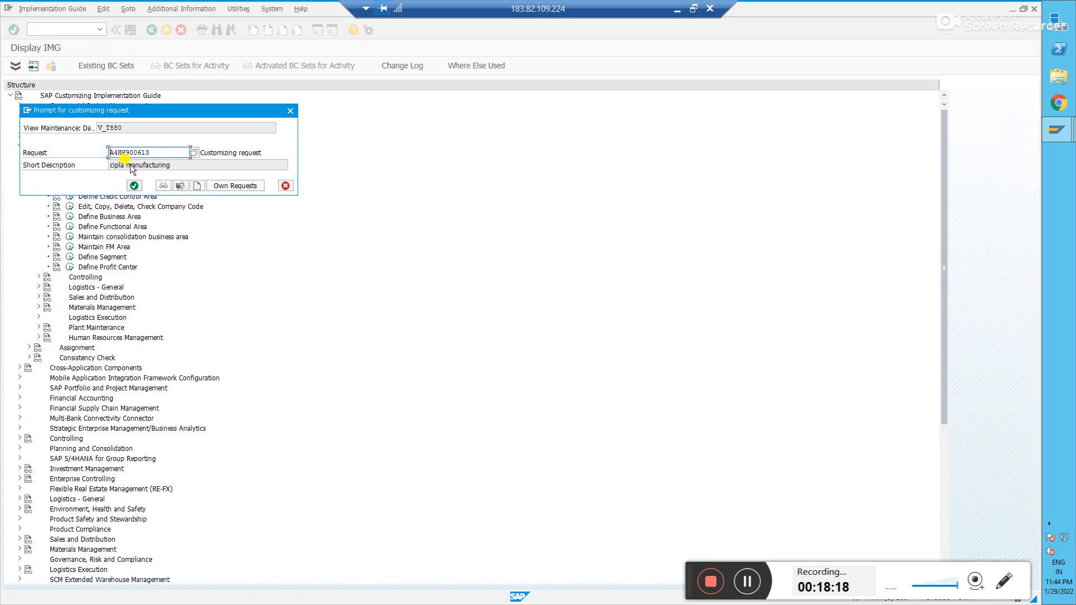
pyautogui.click(196, 185)
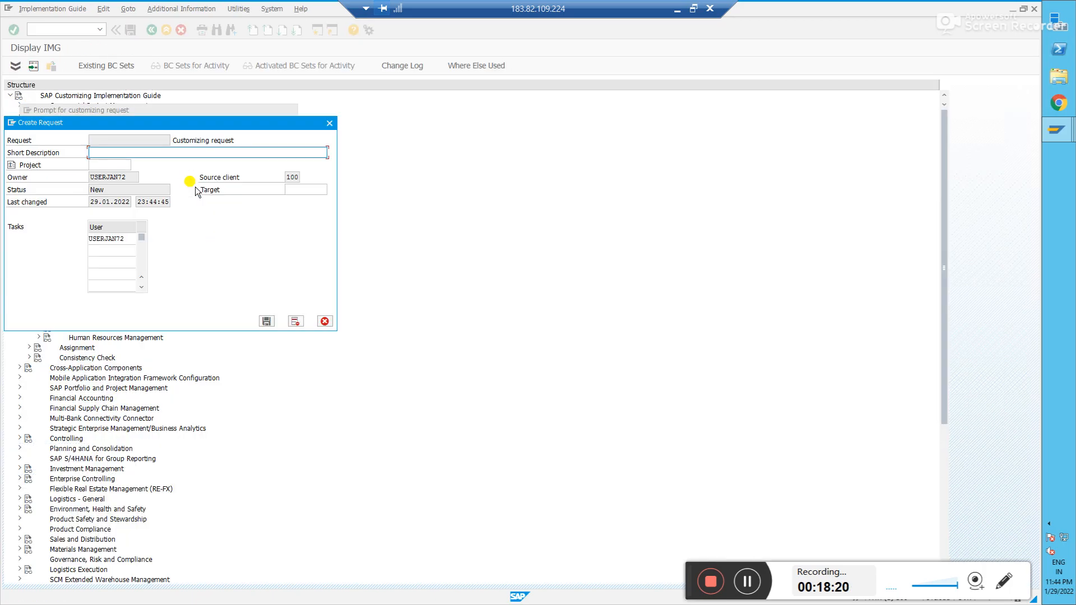
pyautogui.write('CIP')
pyautogui.press('BackSpace')
pyautogui.press('BackSpace')
pyautogui.press('BackSpace')
pyautogui.write('CIP123')
pyautogui.write('Basis')
pyautogui.press('BackSpace')
pyautogui.press('BackSpace')
pyautogui.write('ic configuration ')
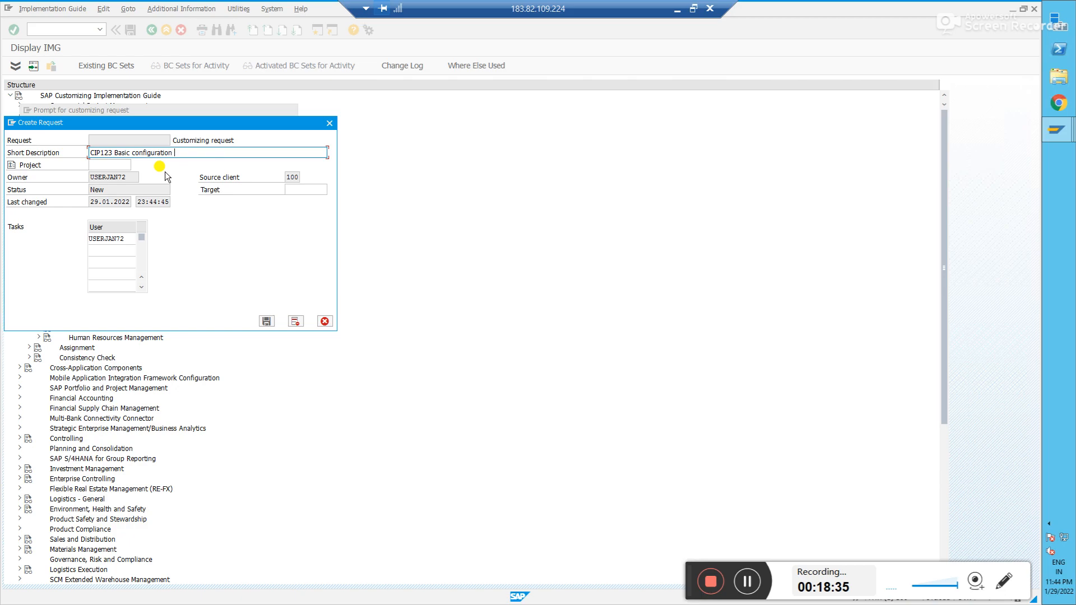
pyautogui.write('29th Jan 2022')
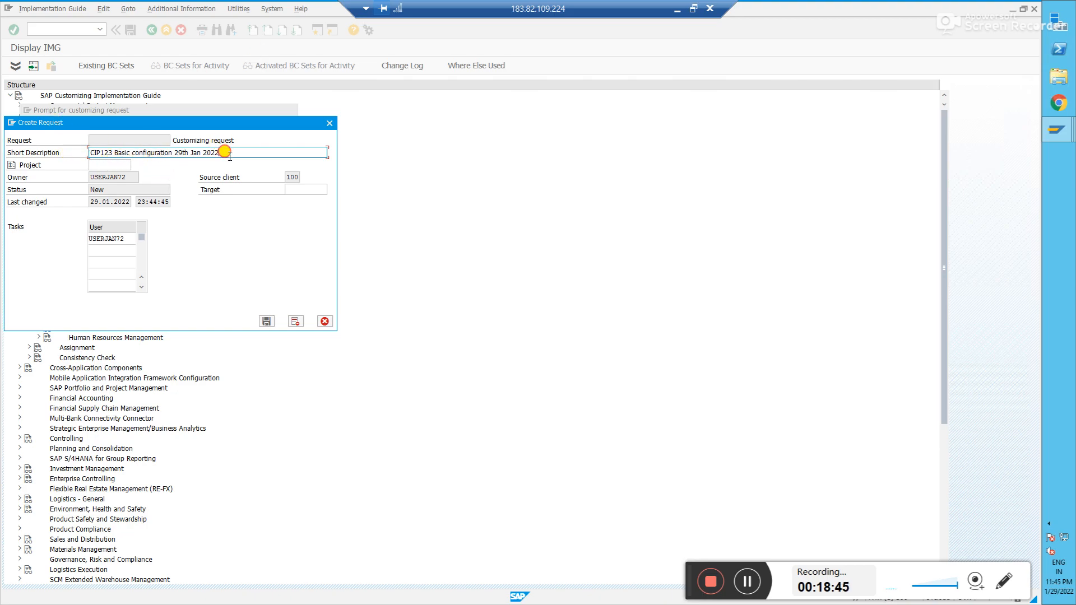
# - Save request A4HK900655 and confirm it to save the CIP123 company data
pyautogui.click(267, 321)
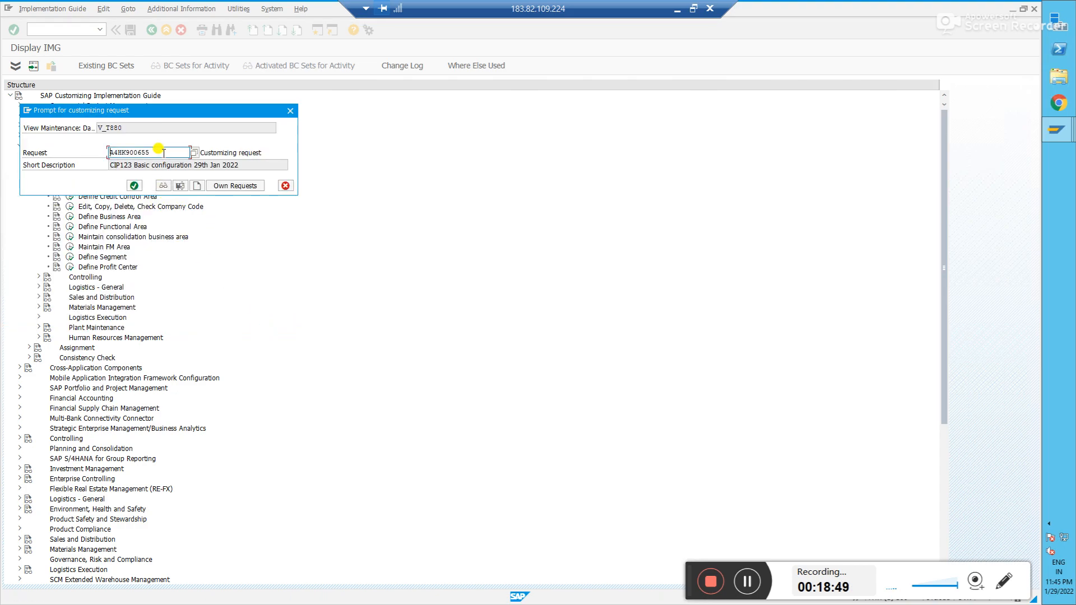
pyautogui.click(163, 151)
pyautogui.moveTo(157, 149); pyautogui.dragTo(84, 149)
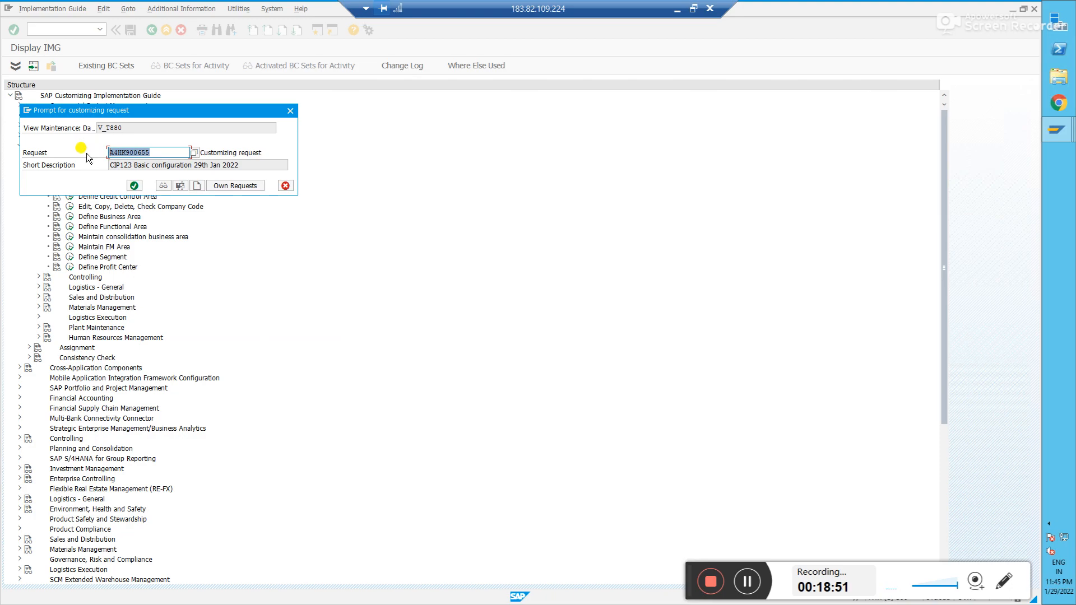
pyautogui.press('Tab')
pyautogui.moveTo(261, 151); pyautogui.dragTo(87, 154)
pyautogui.click(120, 152)
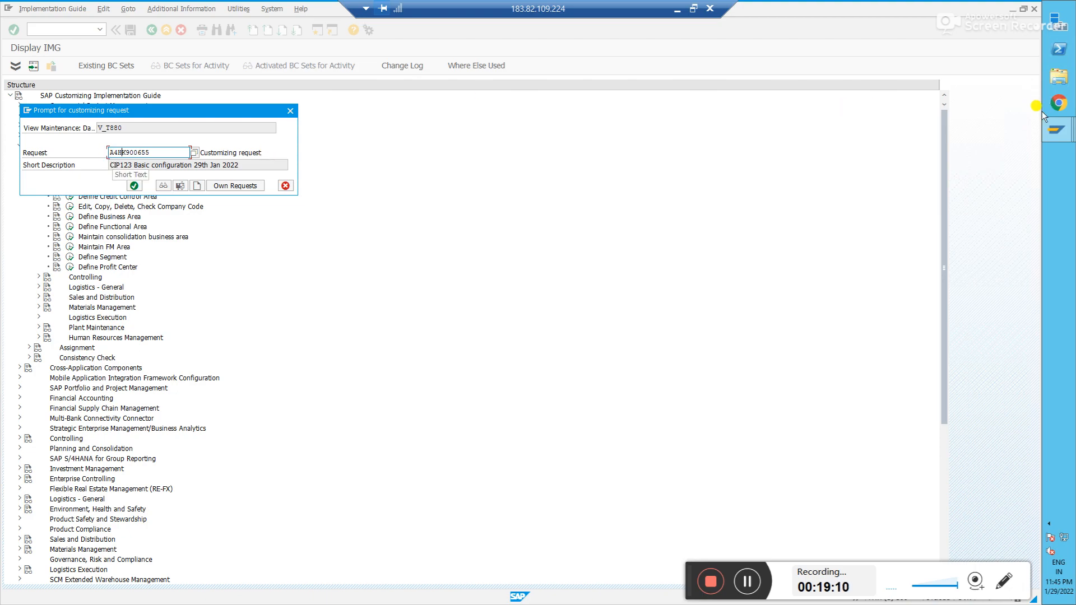
pyautogui.click(1057, 129)
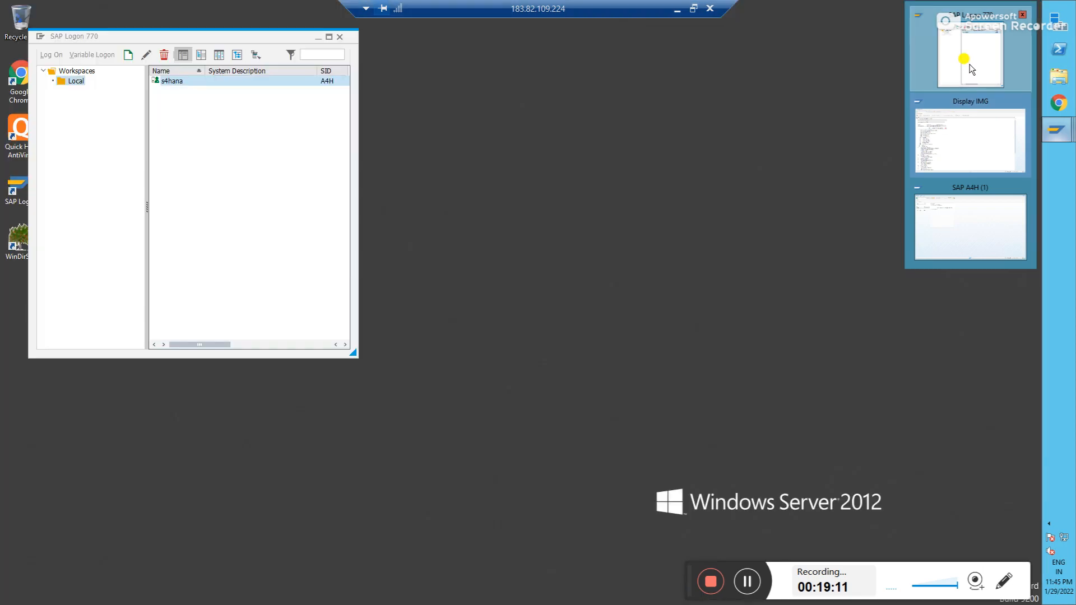
pyautogui.click(970, 61)
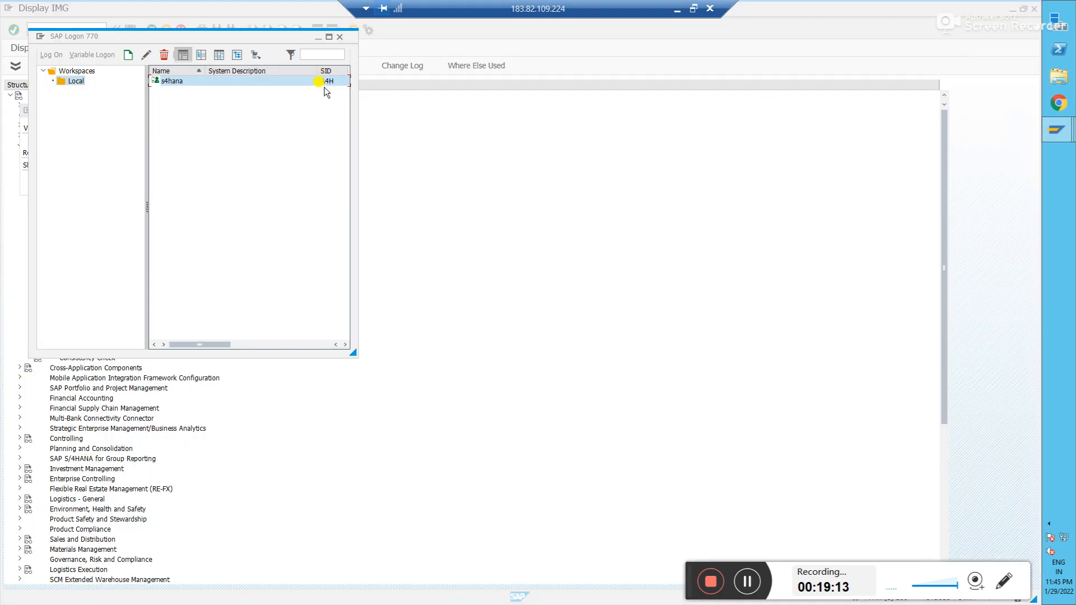
pyautogui.click(385, 107)
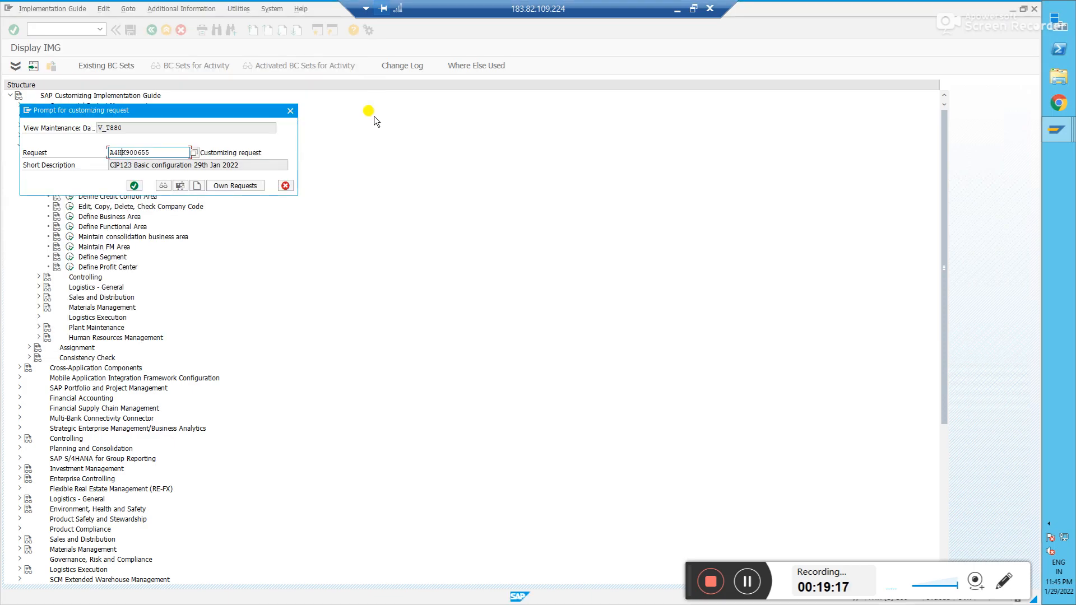
pyautogui.click(175, 152)
pyautogui.click(134, 185)
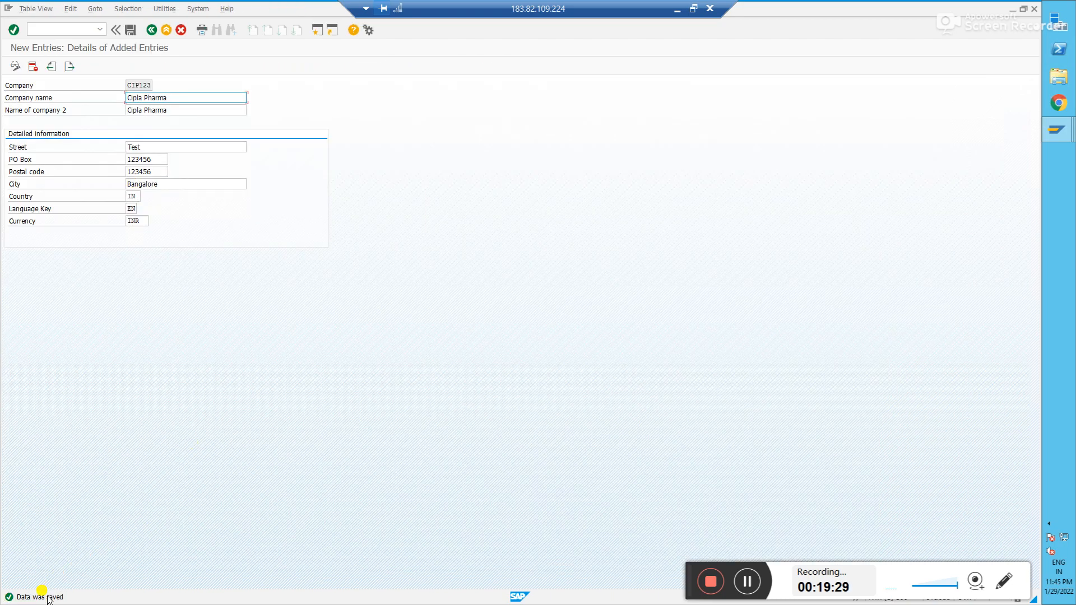
# - Close the extra SAP logon session and return to the internal trading partners table
pyautogui.click(151, 31)
pyautogui.click(44, 98)
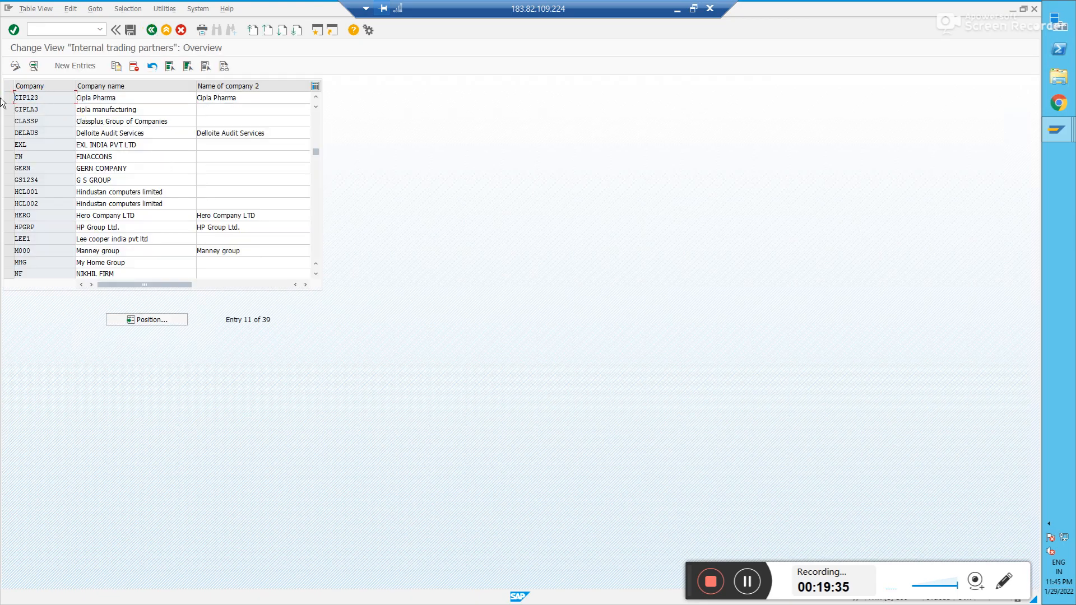
pyautogui.hotkey('alt', 'Tab')
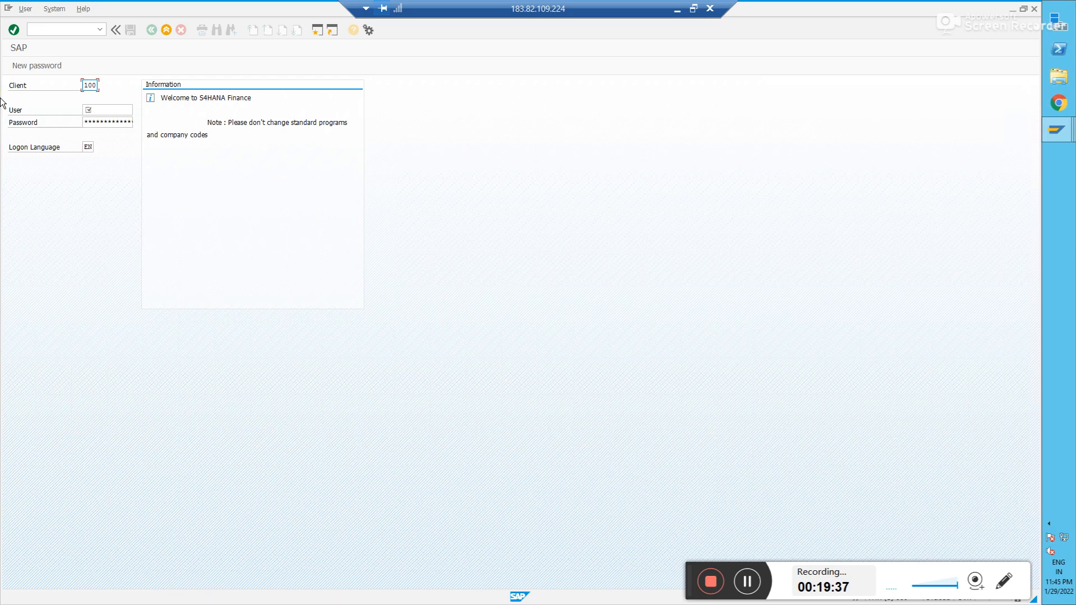
pyautogui.click(1034, 9)
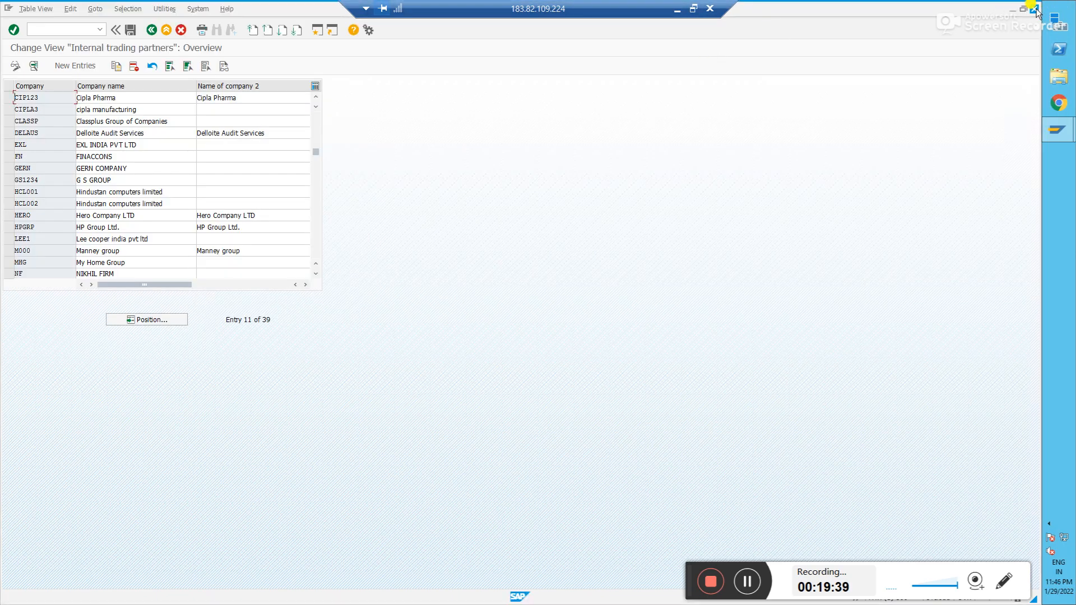
pyautogui.hotkey('alt', 'Tab')
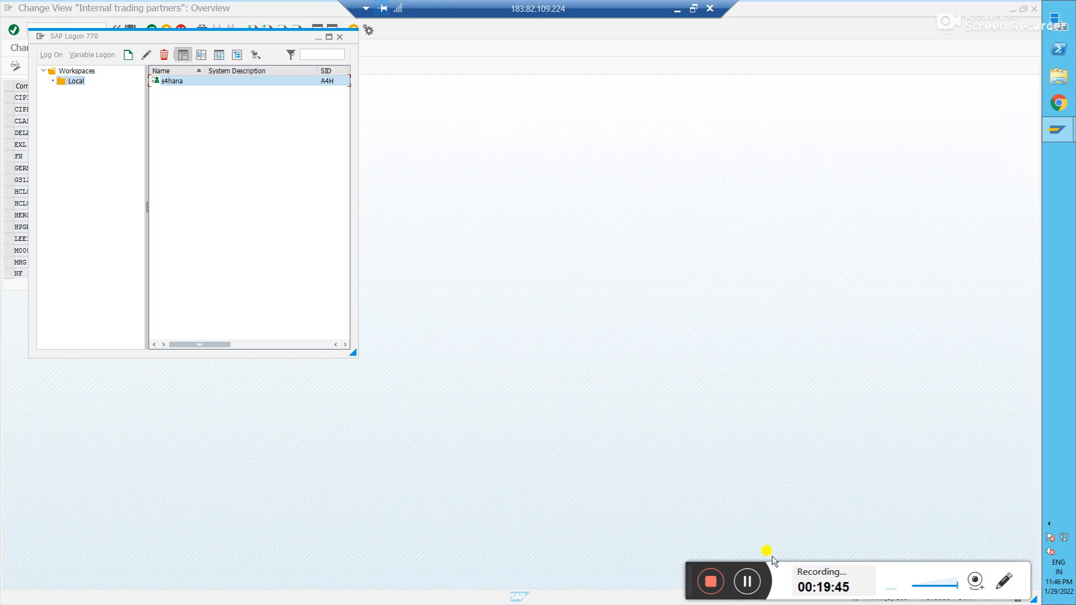
pyautogui.click(631, 389)
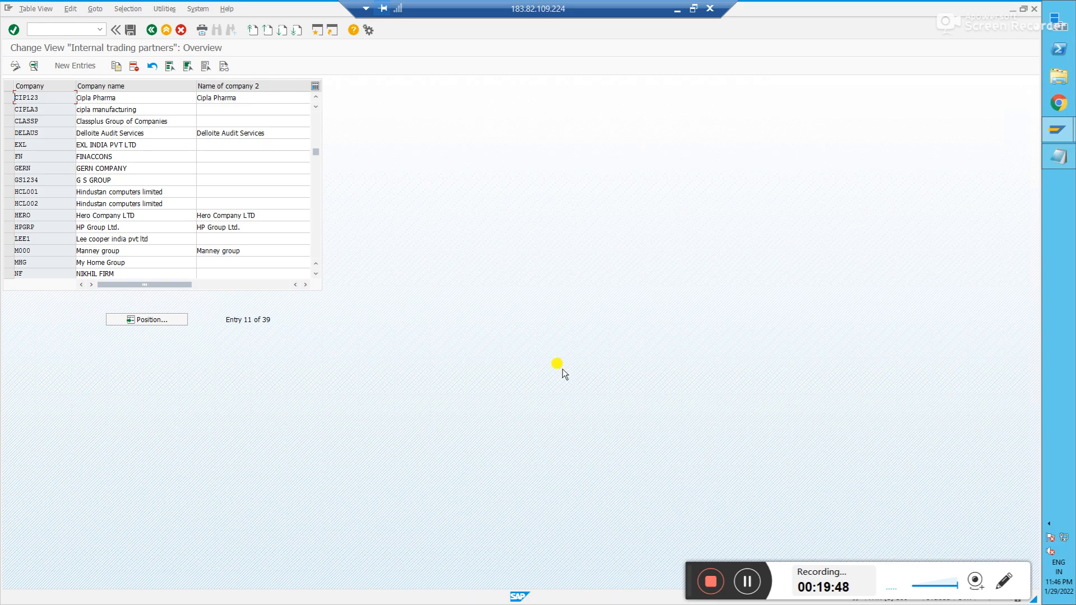
# - Add a new line to the Notepad notes and go back to the IMG tree
pyautogui.hotkey('alt', 'Tab')
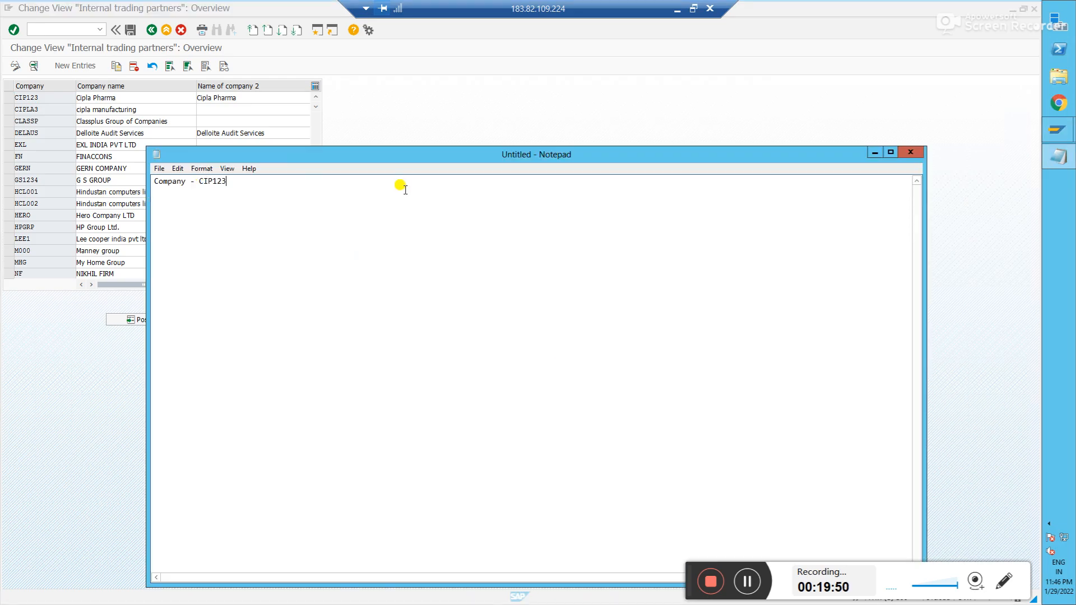
pyautogui.press('Return')
pyautogui.click(415, 60)
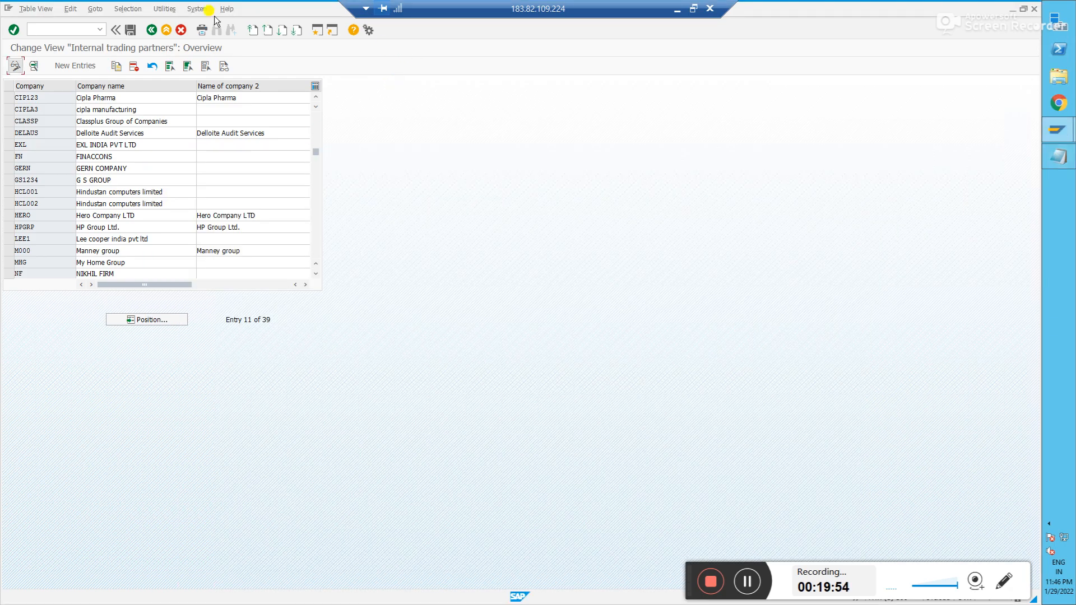
pyautogui.click(153, 33)
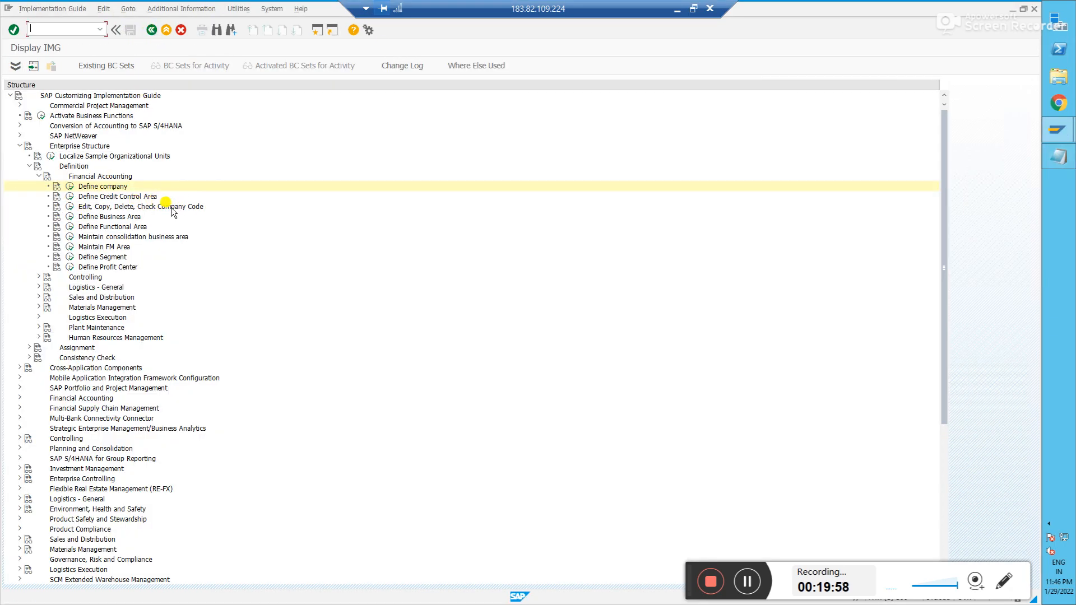
# - Run the Edit, Copy, Delete, Check Company Code activity from the IMG tree
pyautogui.click(70, 206)
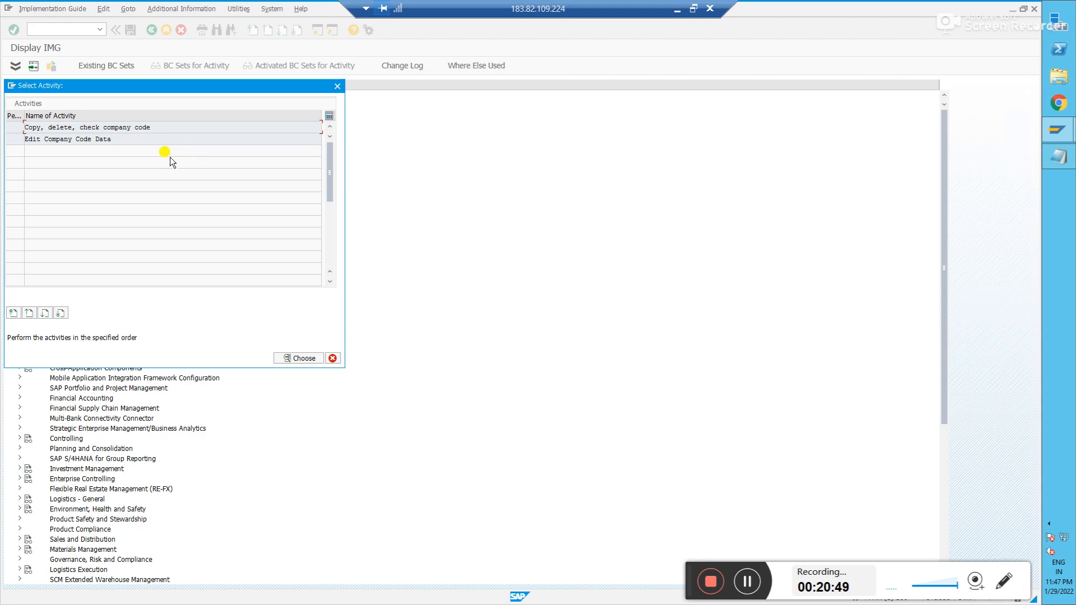
# - Choose Edit Company Code Data to list the existing company codes
pyautogui.doubleClick(67, 139)
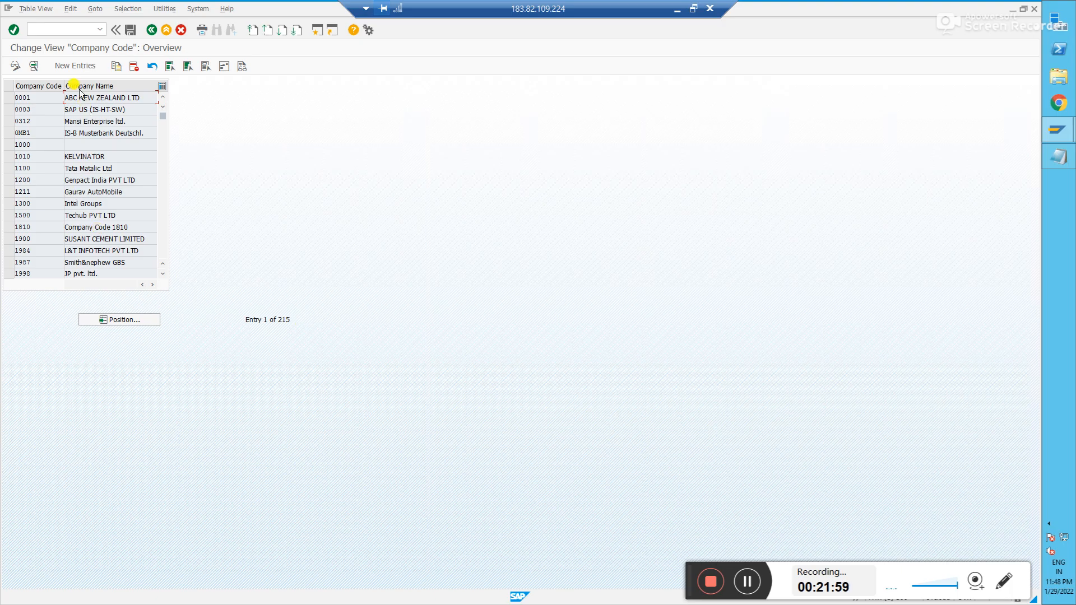
# - Create a new entry and enter company code IN90
pyautogui.click(74, 67)
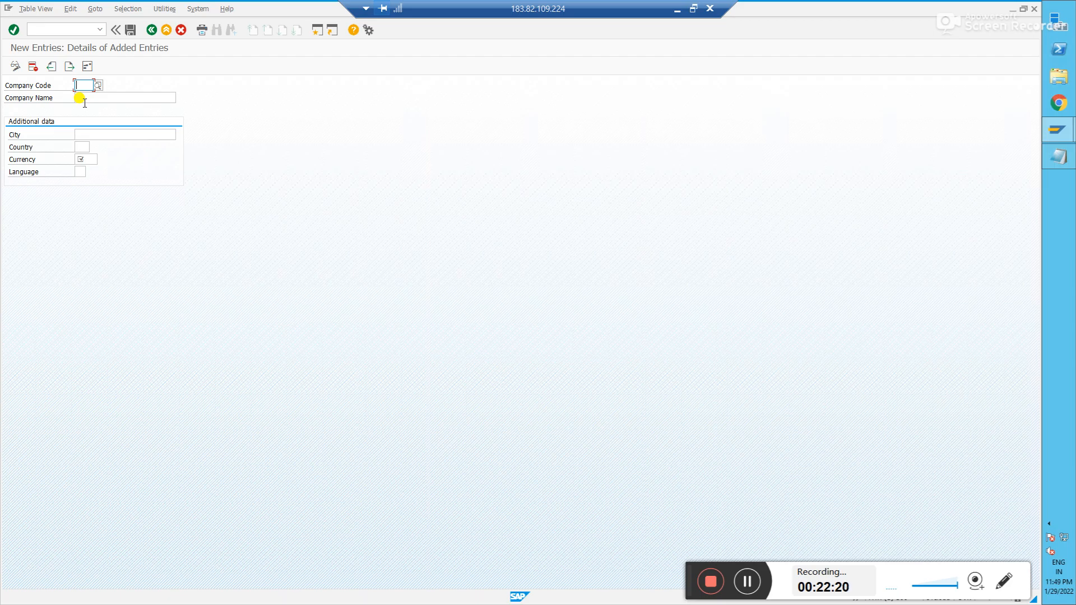
pyautogui.write('US90')
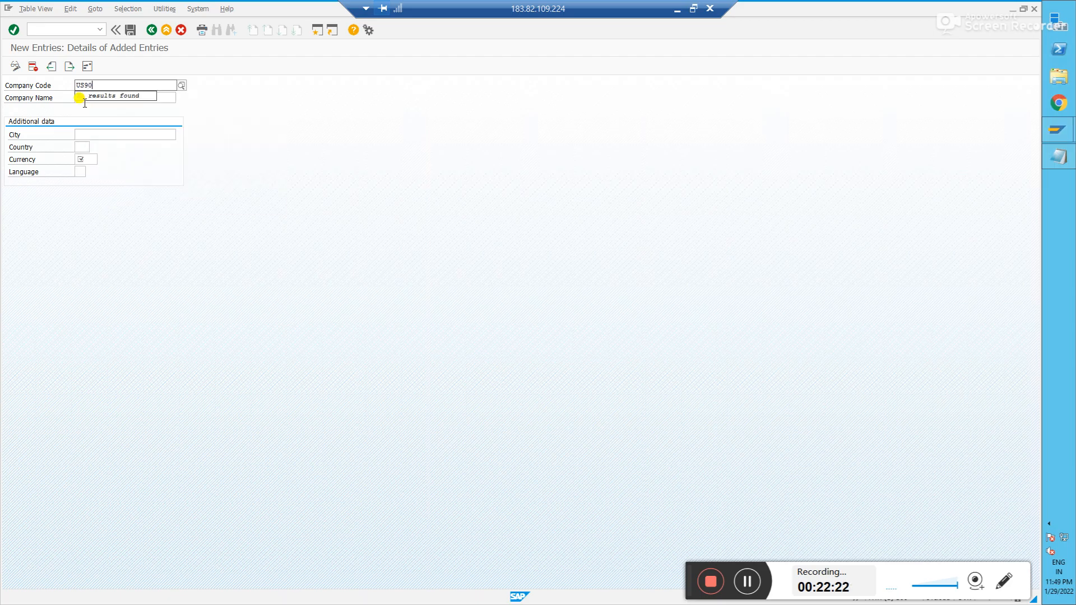
pyautogui.press('BackSpace')
pyautogui.press('BackSpace')
pyautogui.write('01')
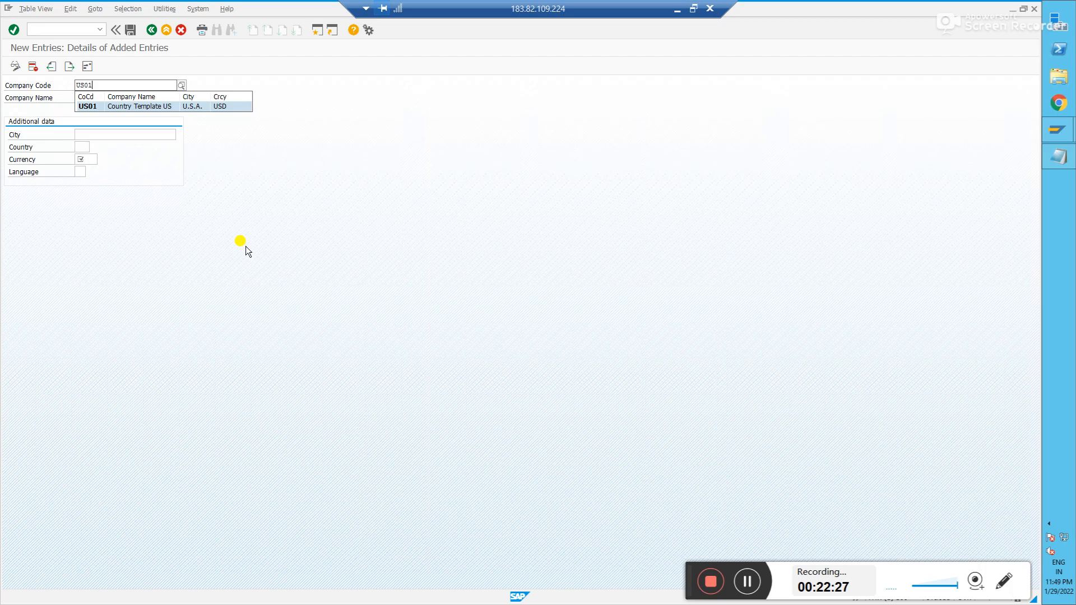
pyautogui.press('BackSpace')
pyautogui.press('BackSpace')
pyautogui.press('BackSpace')
pyautogui.press('BackSpace')
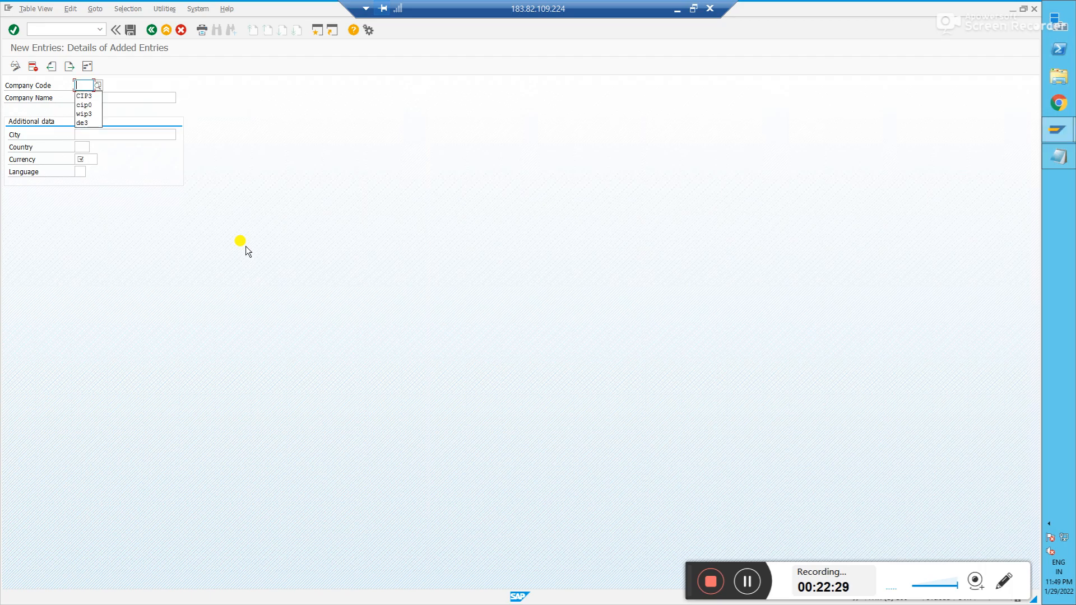
pyautogui.write('IN')
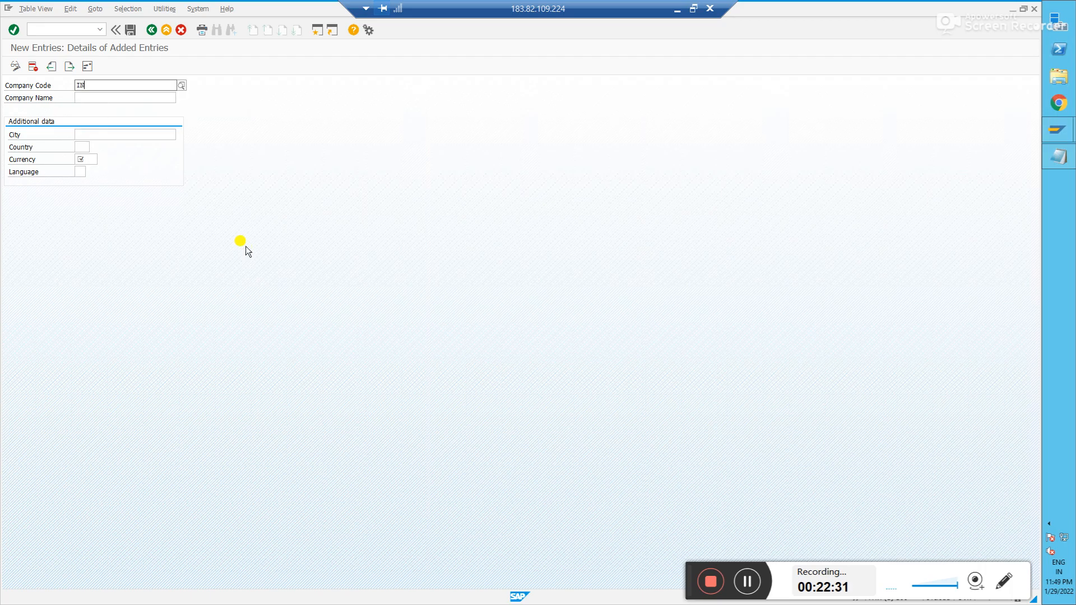
pyautogui.write('90')
pyautogui.press('BackSpace')
pyautogui.press('BackSpace')
pyautogui.write('90')
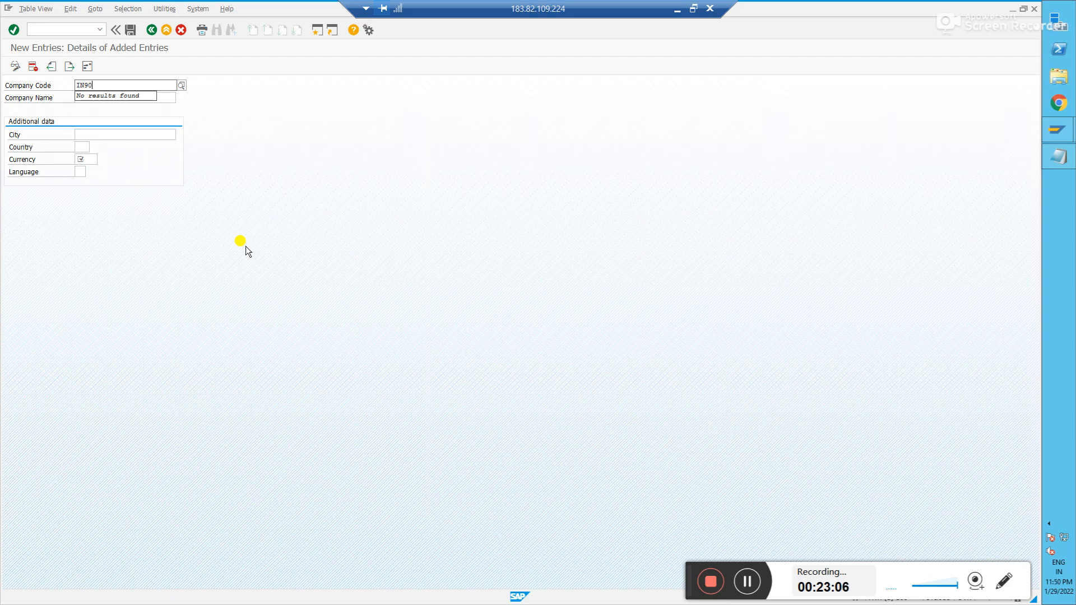
# - Enter company name Cipla India Legal entity, city Test and country IN
pyautogui.press('Return')
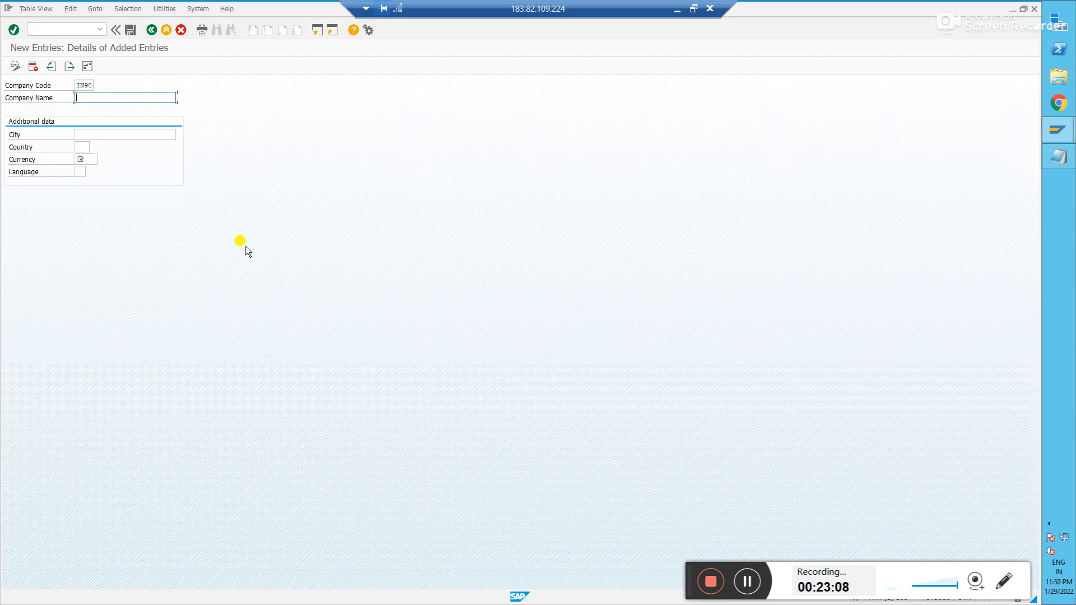
pyautogui.write('Cipla ')
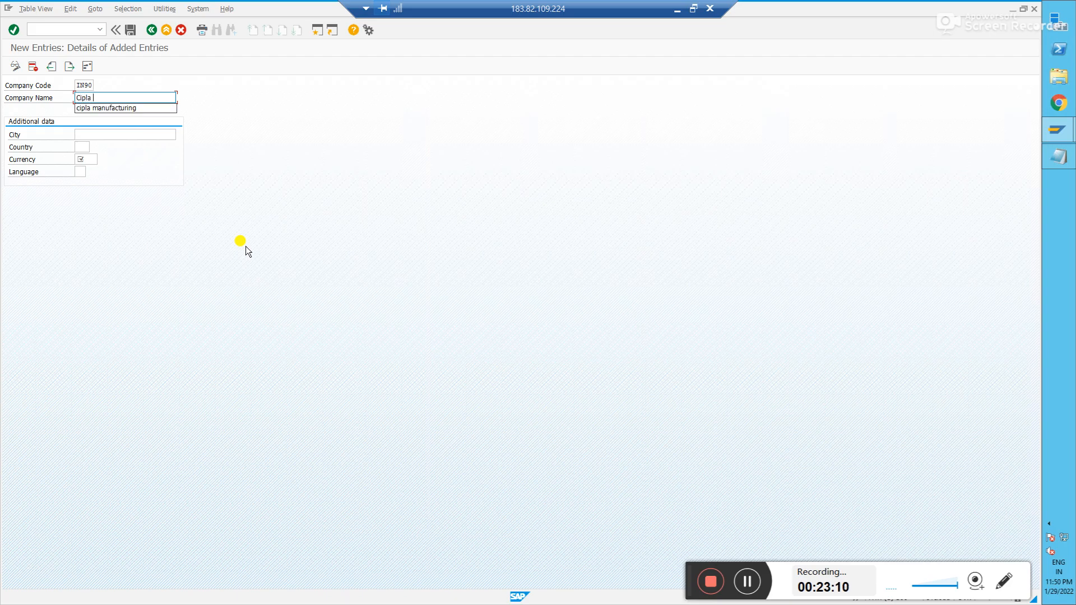
pyautogui.write('India Legal entity')
pyautogui.press('Tab')
pyautogui.write('Test')
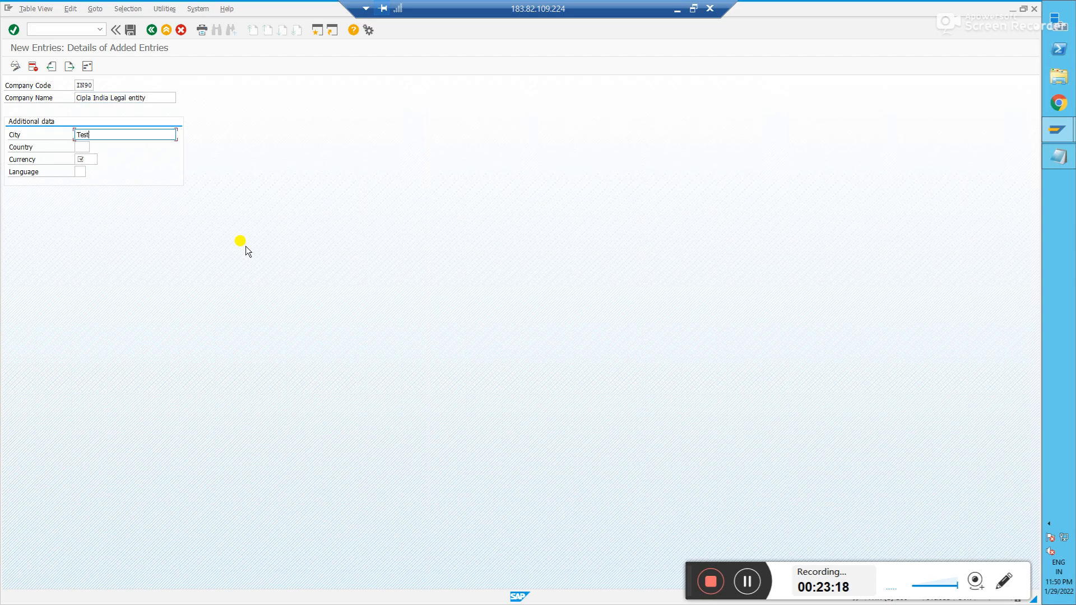
pyautogui.press('Tab')
pyautogui.write('In')
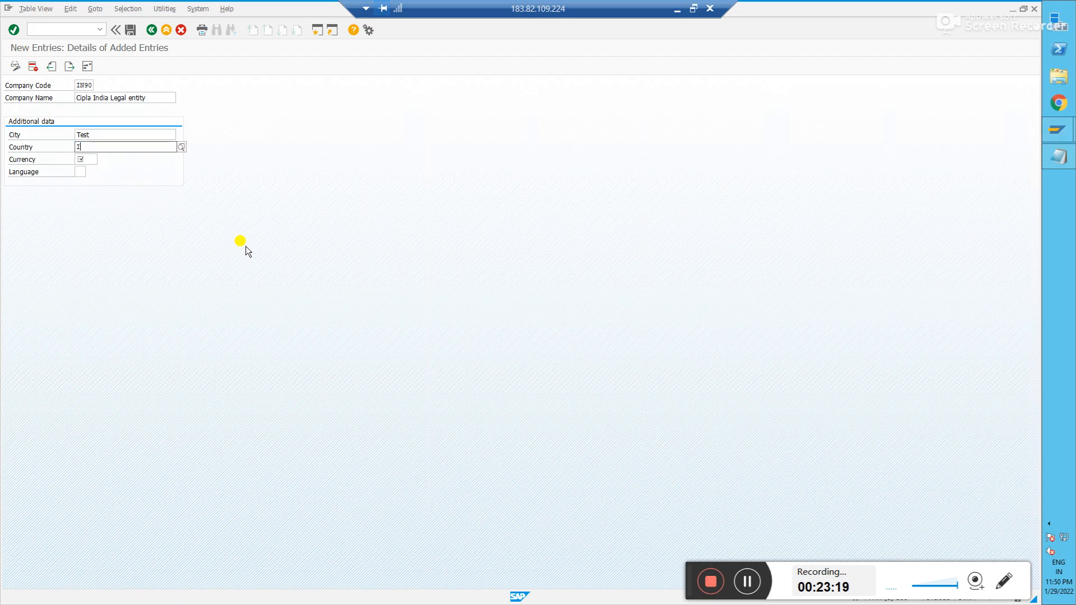
pyautogui.press('Down')
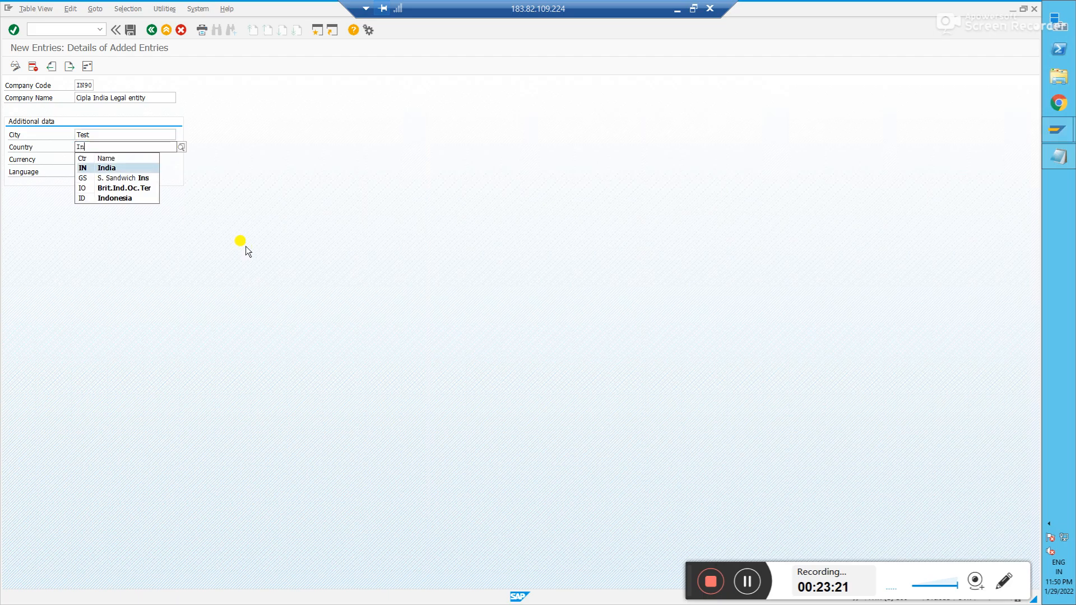
pyautogui.press('Tab')
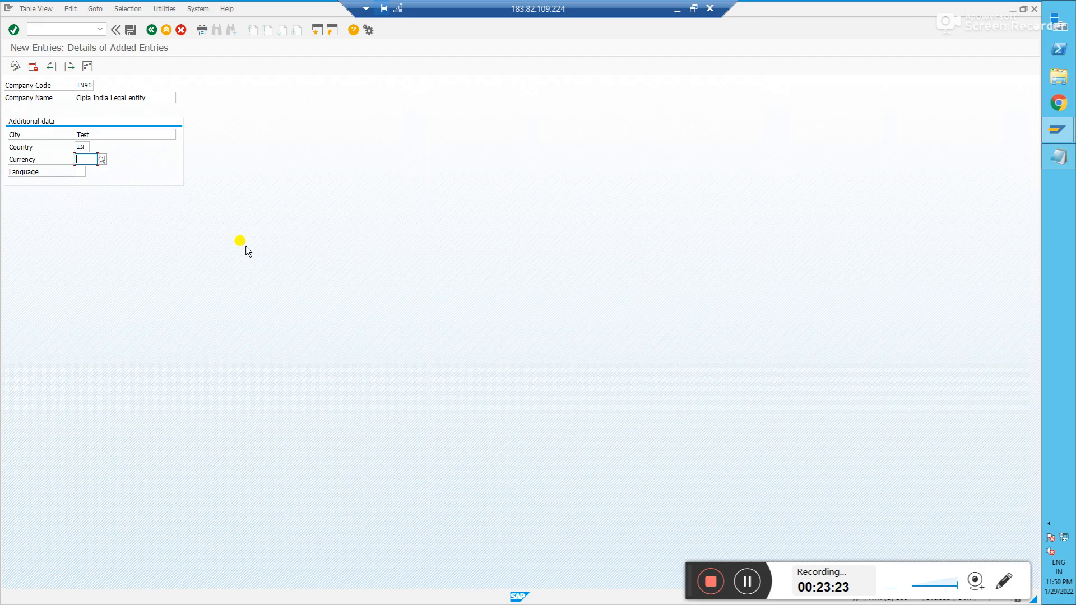
# - Set currency INR and language EN, confirm, and bring up the IN90 address
pyautogui.write('inr')
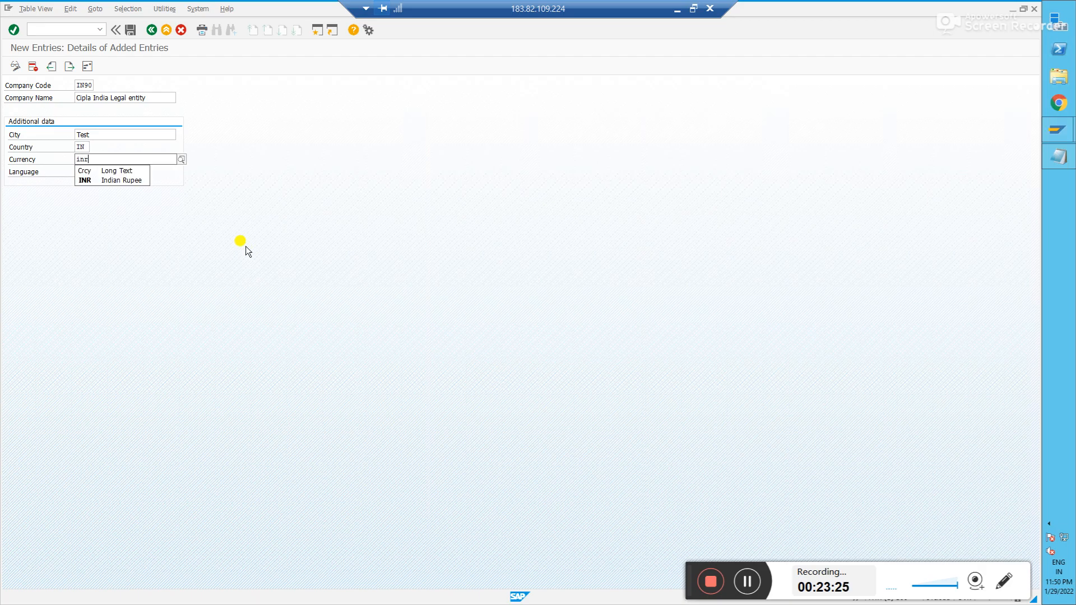
pyautogui.press('Down')
pyautogui.press('Return')
pyautogui.press('Tab')
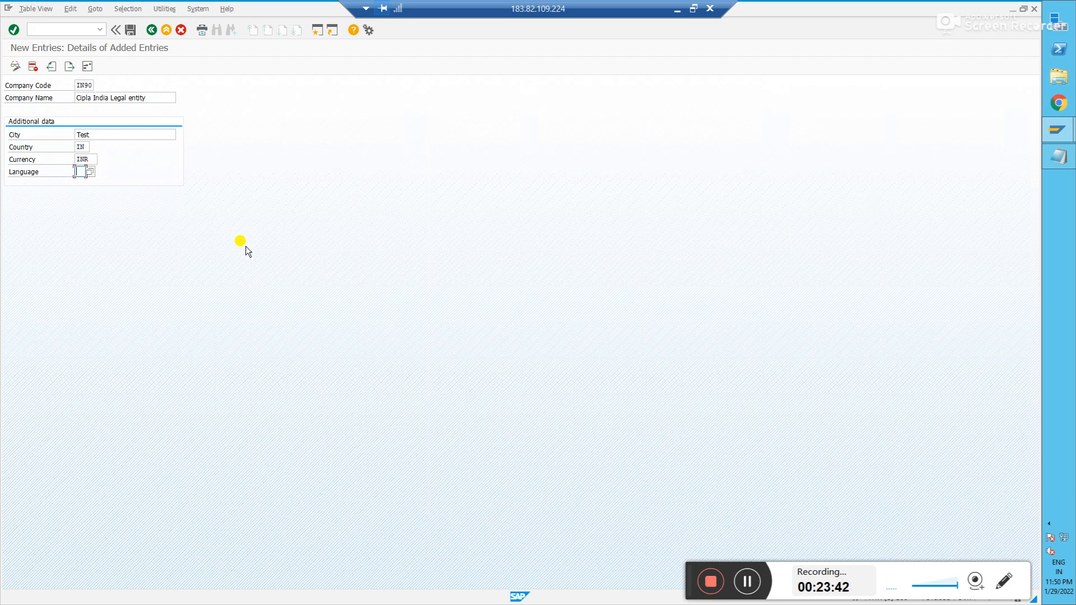
pyautogui.write('en')
pyautogui.press('Return')
pyautogui.click(86, 66)
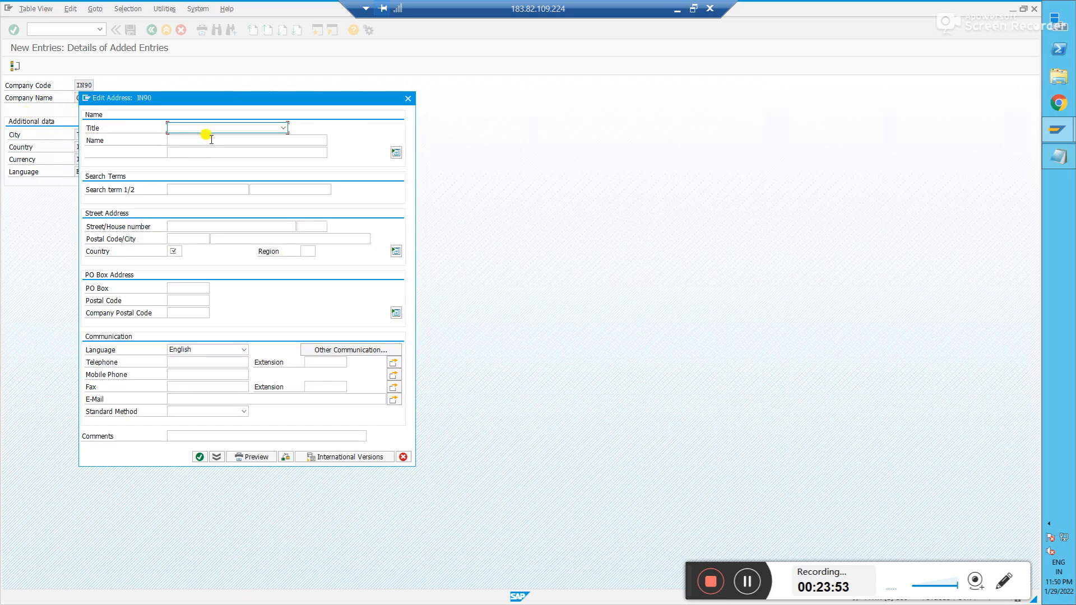
# - Choose title Company and enter Cipla India in both name lines
pyautogui.click(205, 128)
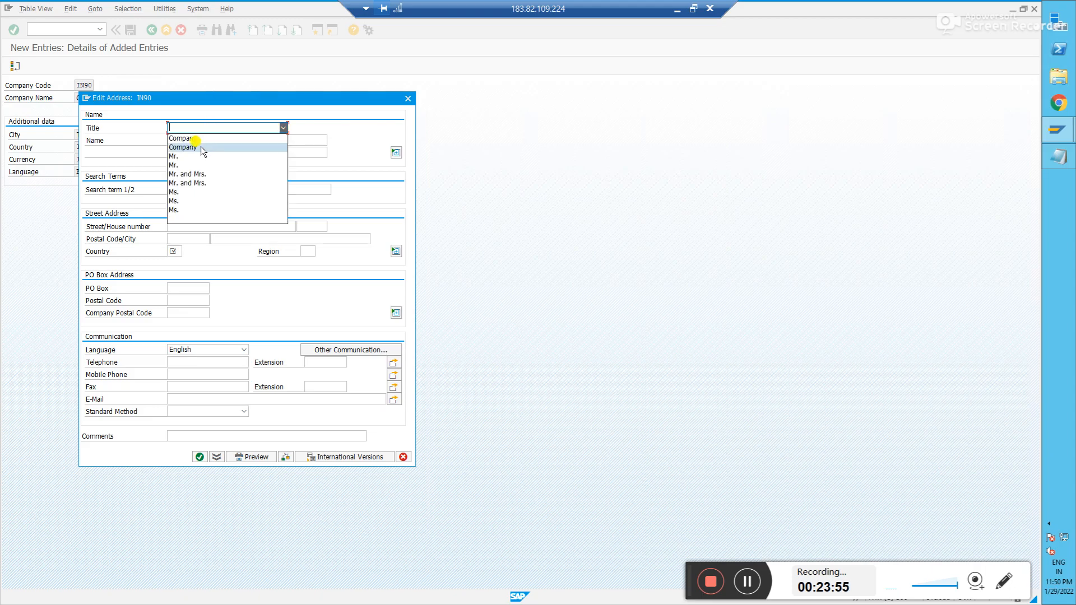
pyautogui.click(197, 137)
pyautogui.click(201, 140)
pyautogui.write('Cipal INd')
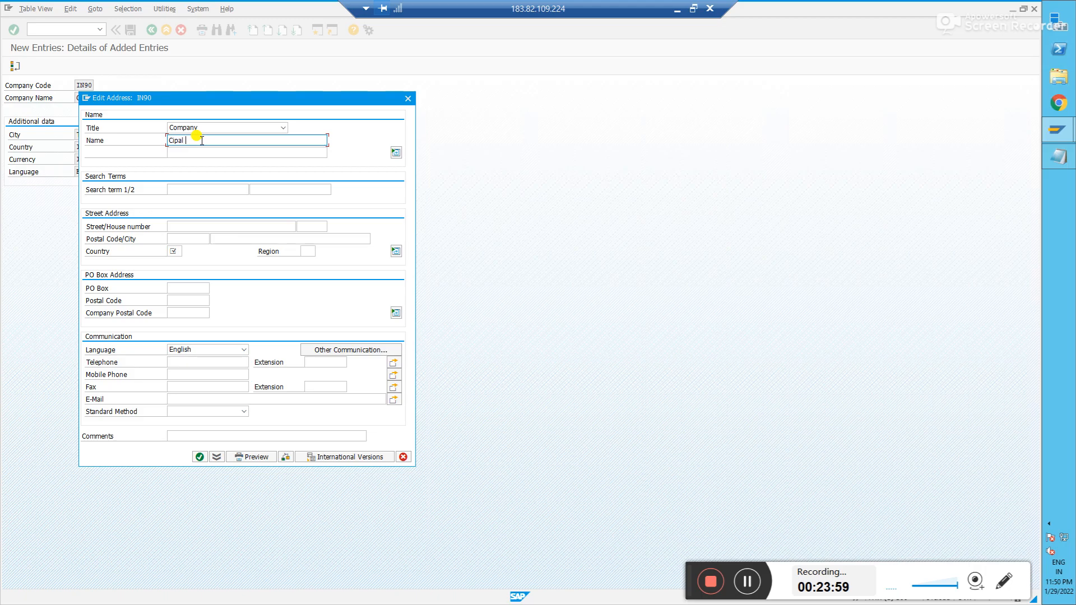
pyautogui.press('BackSpace')
pyautogui.press('BackSpace')
pyautogui.write('ndia')
pyautogui.press('Tab')
pyautogui.write('Ci')
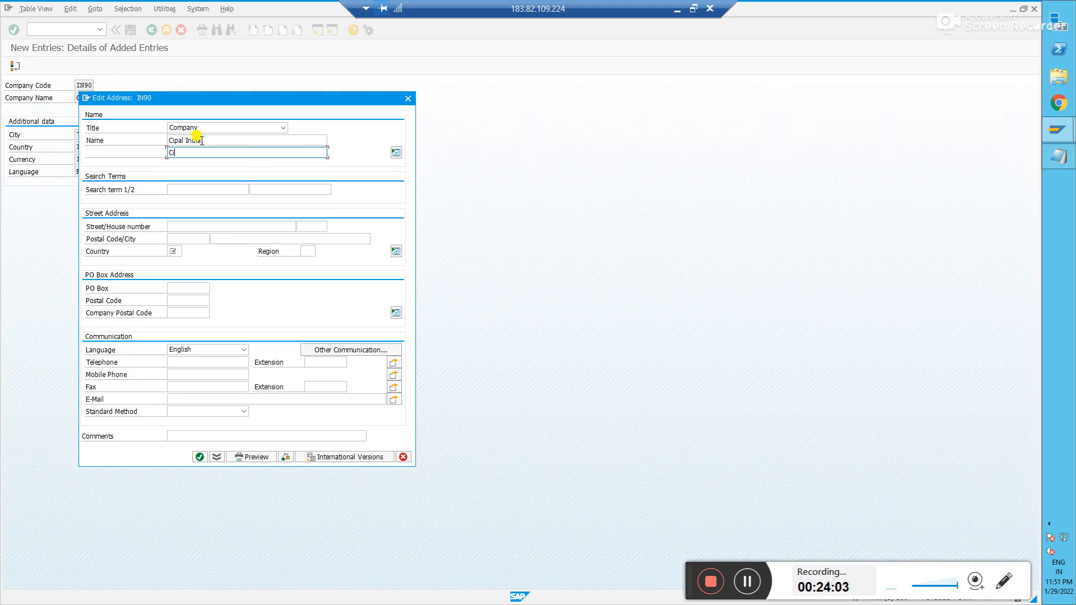
pyautogui.write('pla India')
pyautogui.click(184, 142)
pyautogui.press('BackSpace')
pyautogui.press('BackSpace')
pyautogui.press('BackSpace')
pyautogui.write('l')
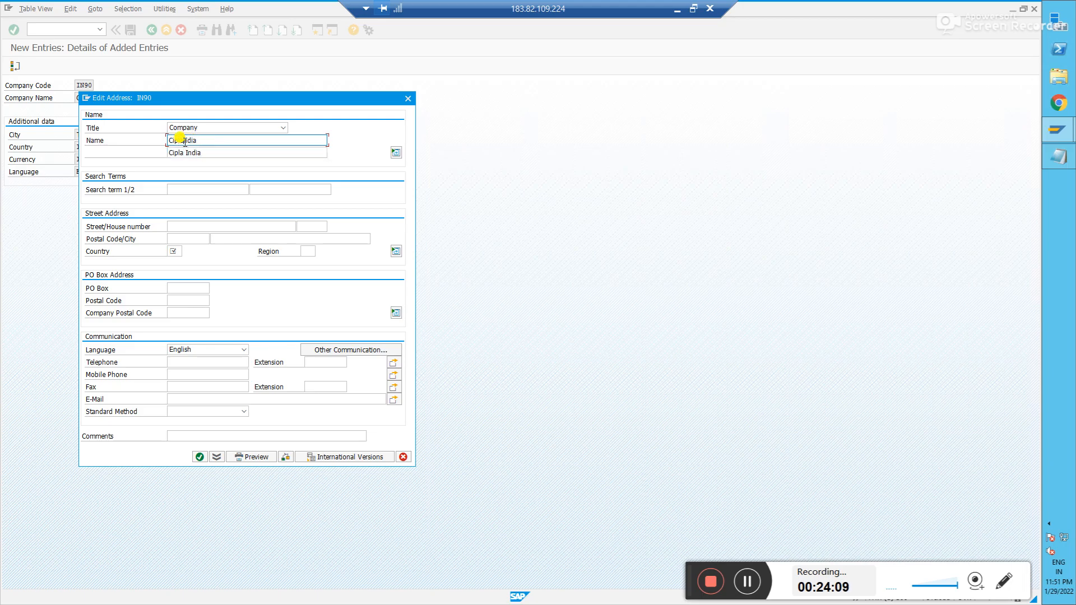
pyautogui.click(193, 190)
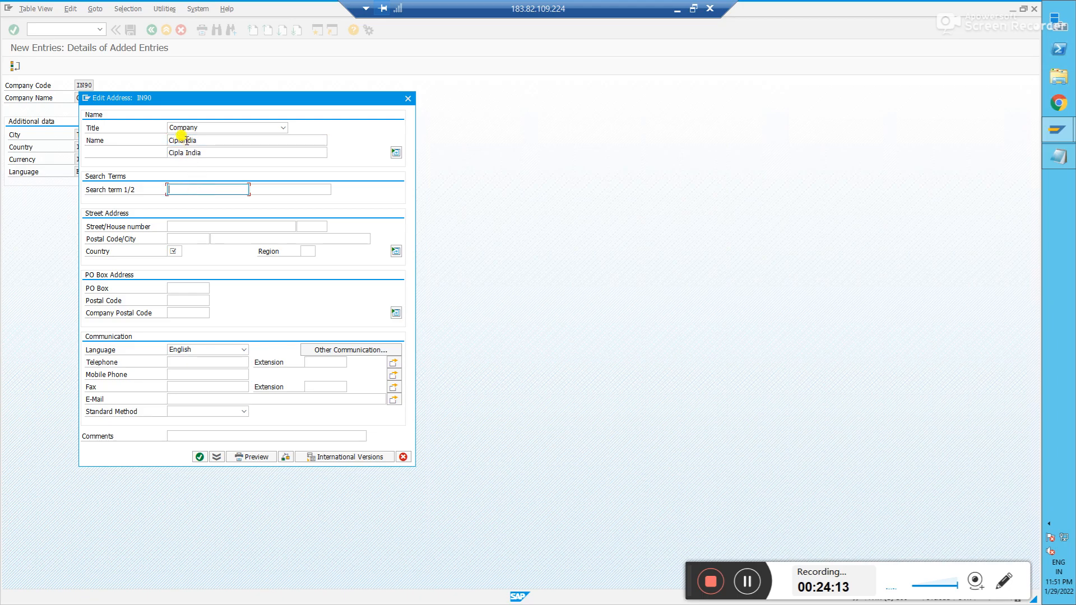
pyautogui.click(211, 140)
pyautogui.press('BackSpace')
pyautogui.press('BackSpace')
pyautogui.press('BackSpace')
pyautogui.press('BackSpace')
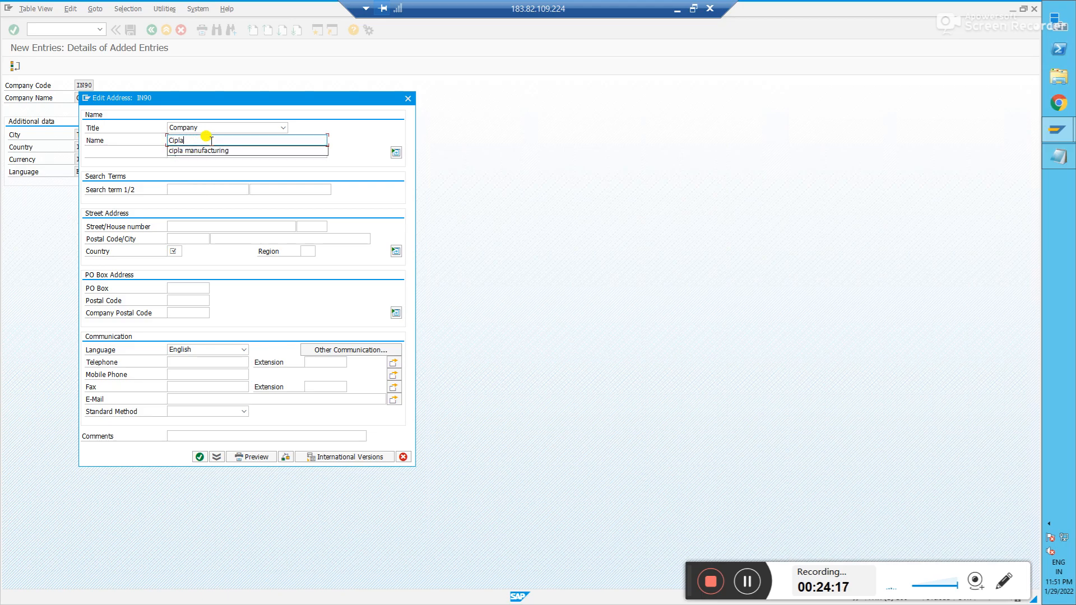
pyautogui.write('India')
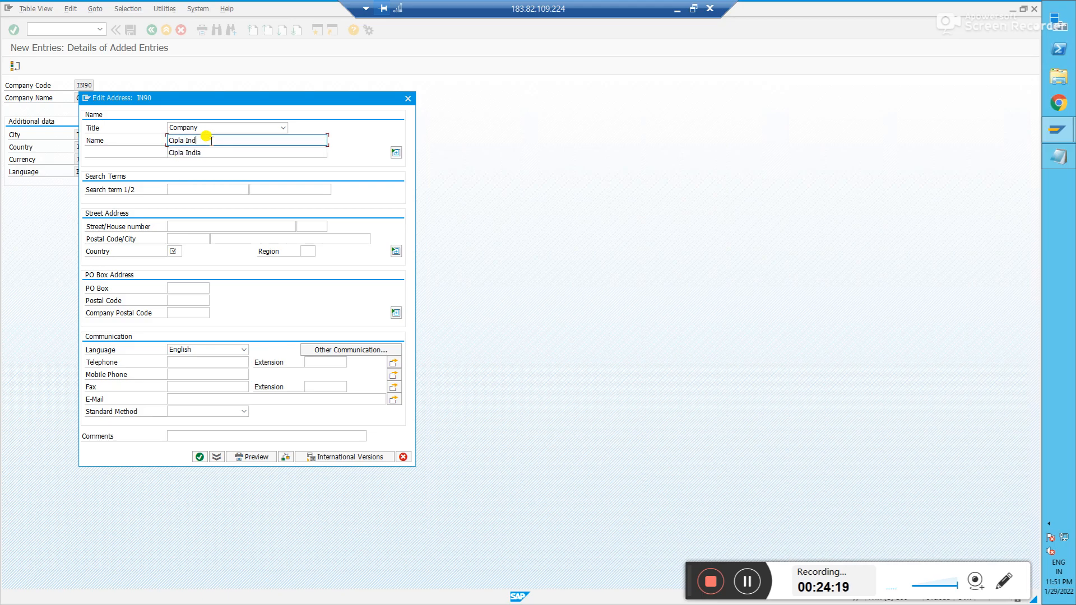
# - Enter search terms Cipla India and Cipla Inida, and street Test
pyautogui.click(196, 189)
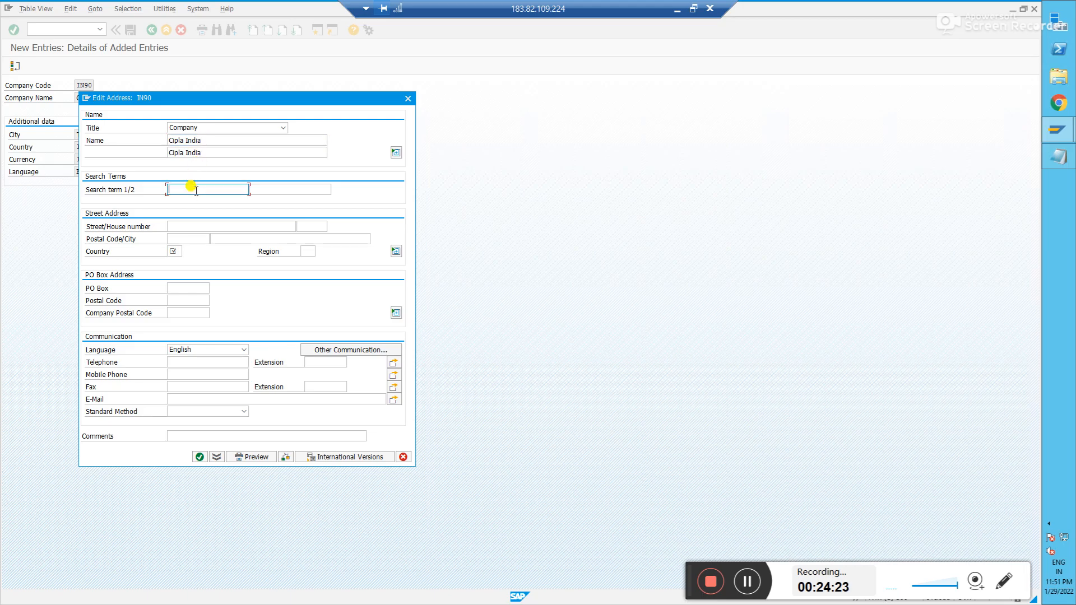
pyautogui.write('Cip;la')
pyautogui.press('BackSpace')
pyautogui.press('BackSpace')
pyautogui.press('BackSpace')
pyautogui.write('la India')
pyautogui.press('Tab')
pyautogui.write('Cipla Inida')
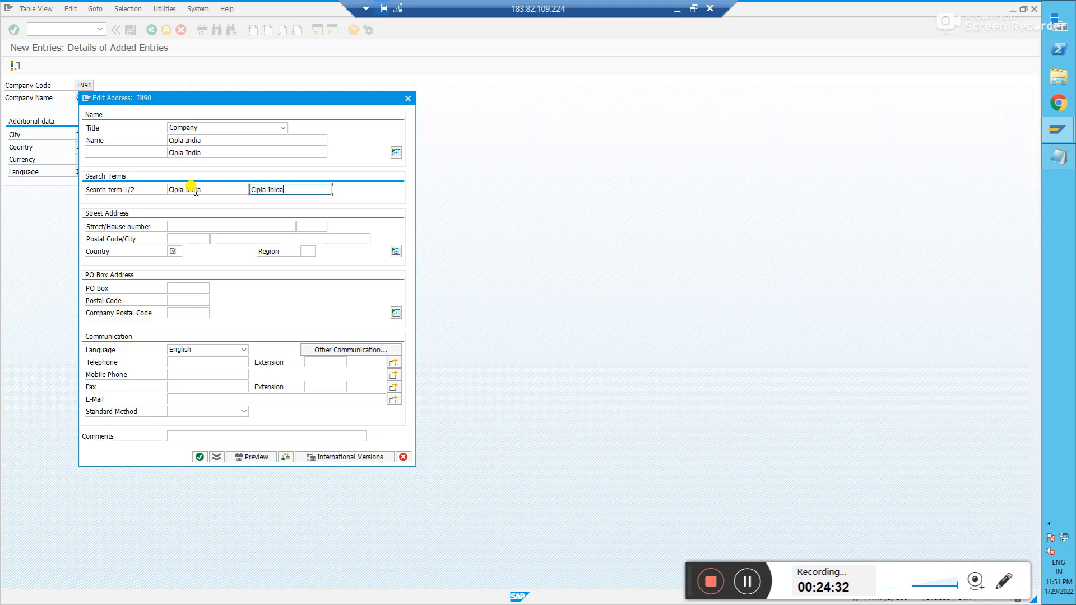
pyautogui.press('Tab')
pyautogui.write('Test')
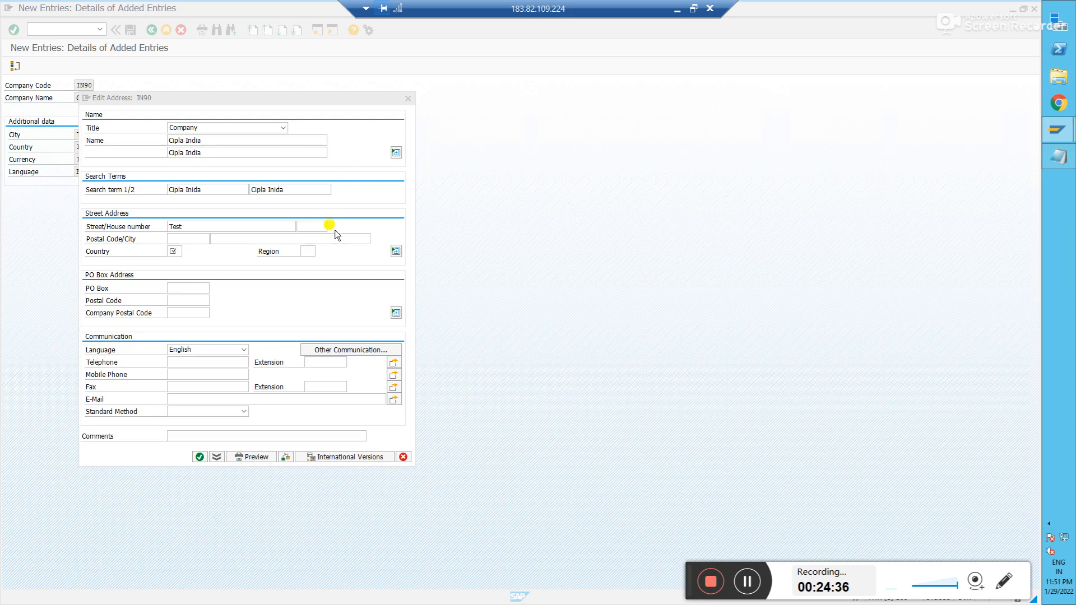
# - Enter house number 12, postal code 123456, city Bangalore, country IN and region Karnataka
pyautogui.click(315, 224)
pyautogui.write('12')
pyautogui.press('Tab')
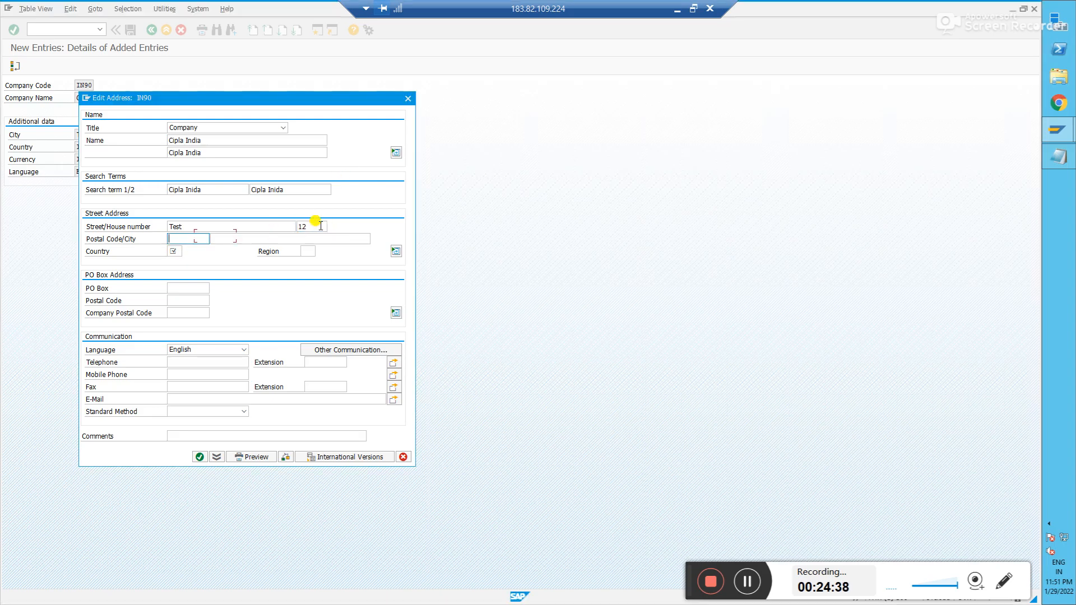
pyautogui.write('123456')
pyautogui.press('Tab')
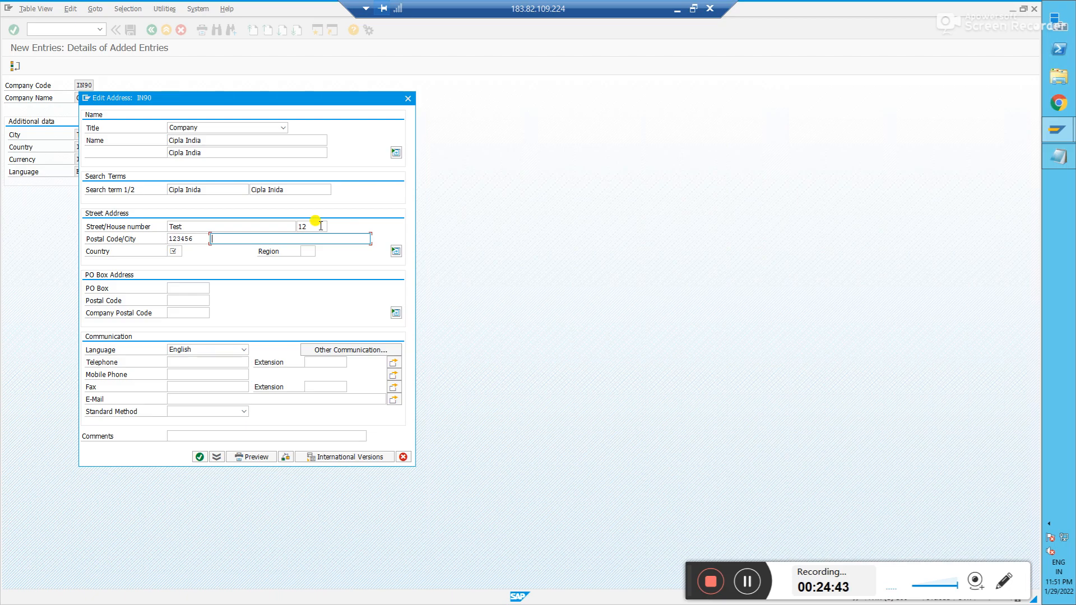
pyautogui.write('Bangalore')
pyautogui.press('Tab')
pyautogui.write('in')
pyautogui.press('Return')
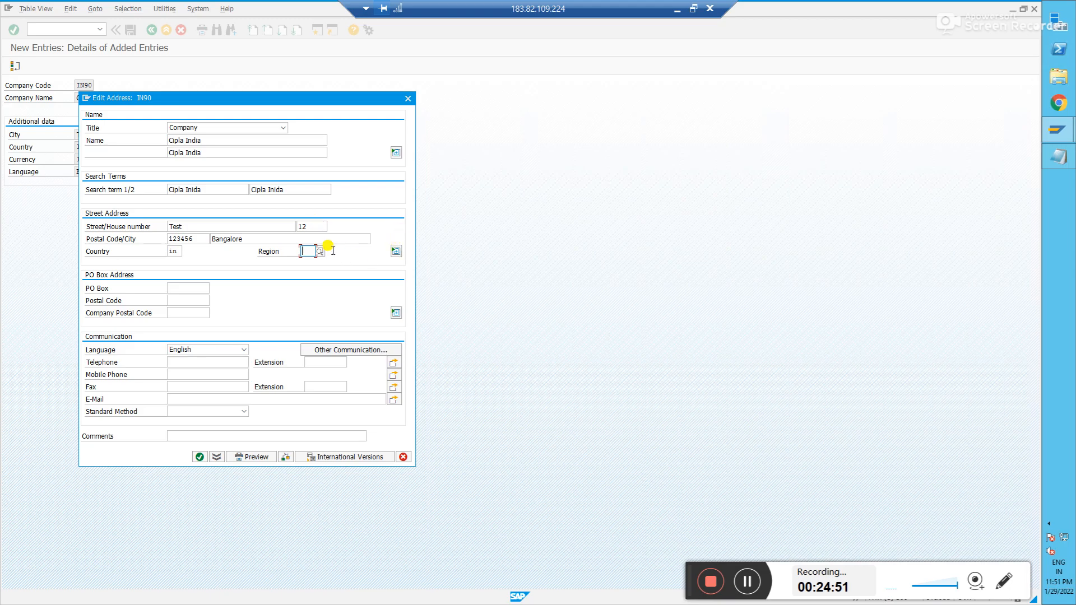
pyautogui.click(322, 253)
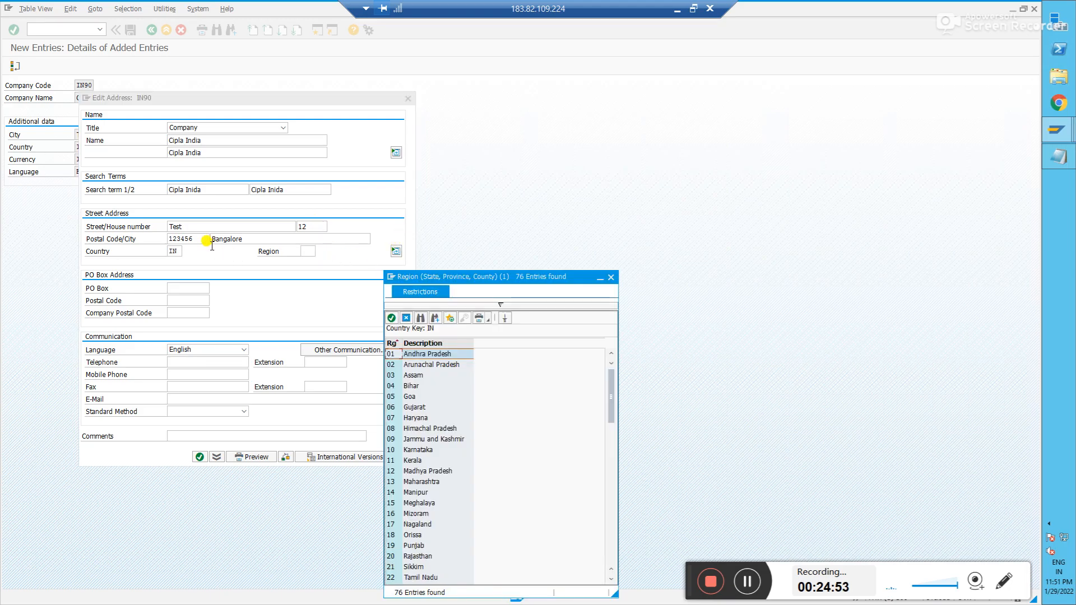
pyautogui.doubleClick(419, 449)
# - Fill the PO box and its postal code 123456, then recheck the region list for India
pyautogui.click(188, 287)
pyautogui.write('12')
pyautogui.press('Down')
pyautogui.press('Tab')
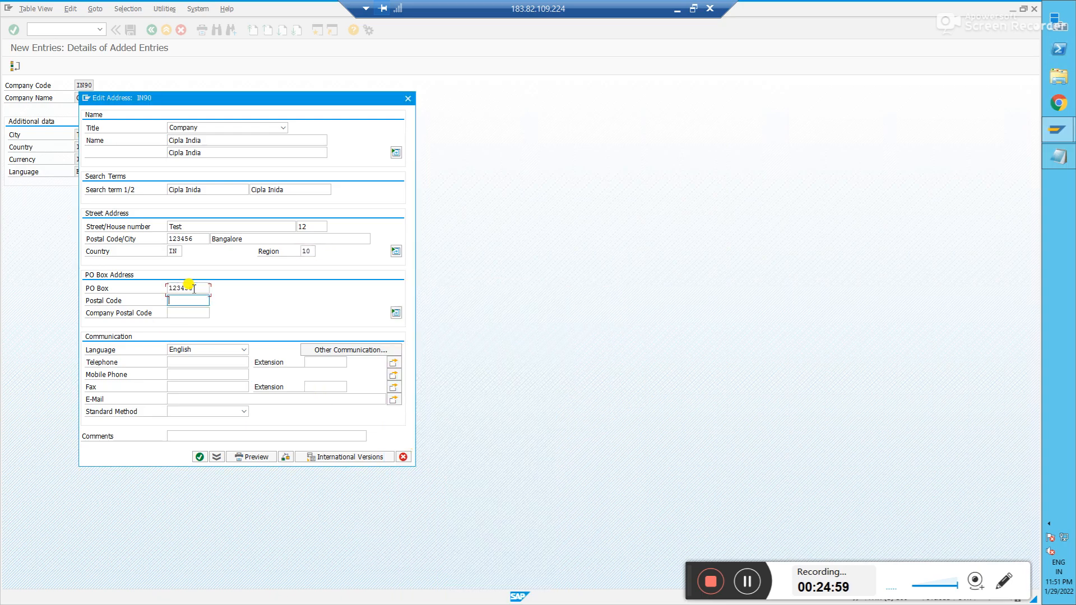
pyautogui.write('123456')
pyautogui.press('Down')
pyautogui.press('Tab')
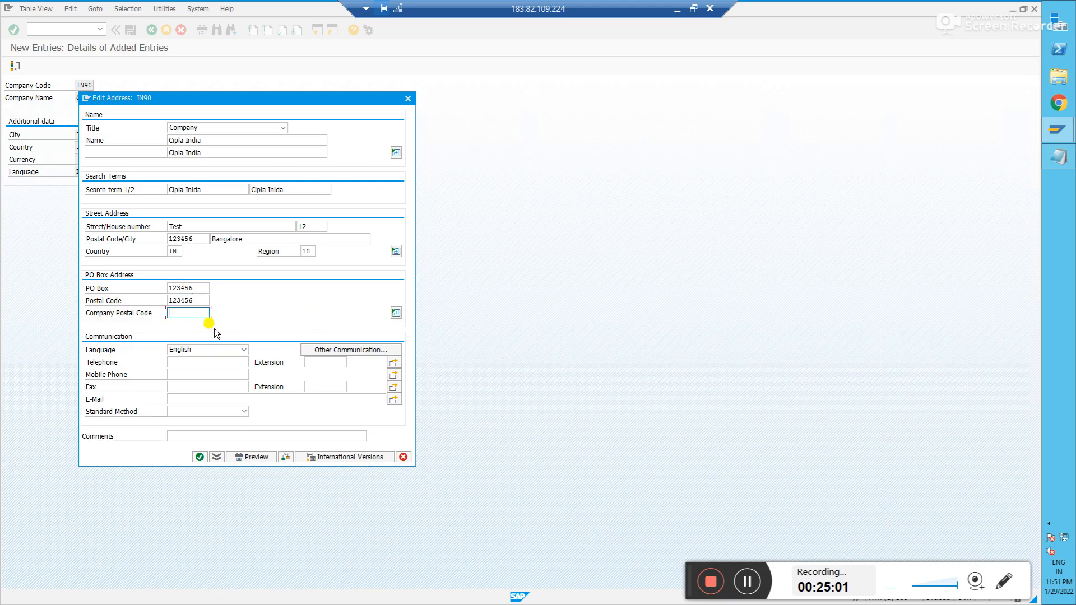
pyautogui.moveTo(204, 287); pyautogui.dragTo(154, 293)
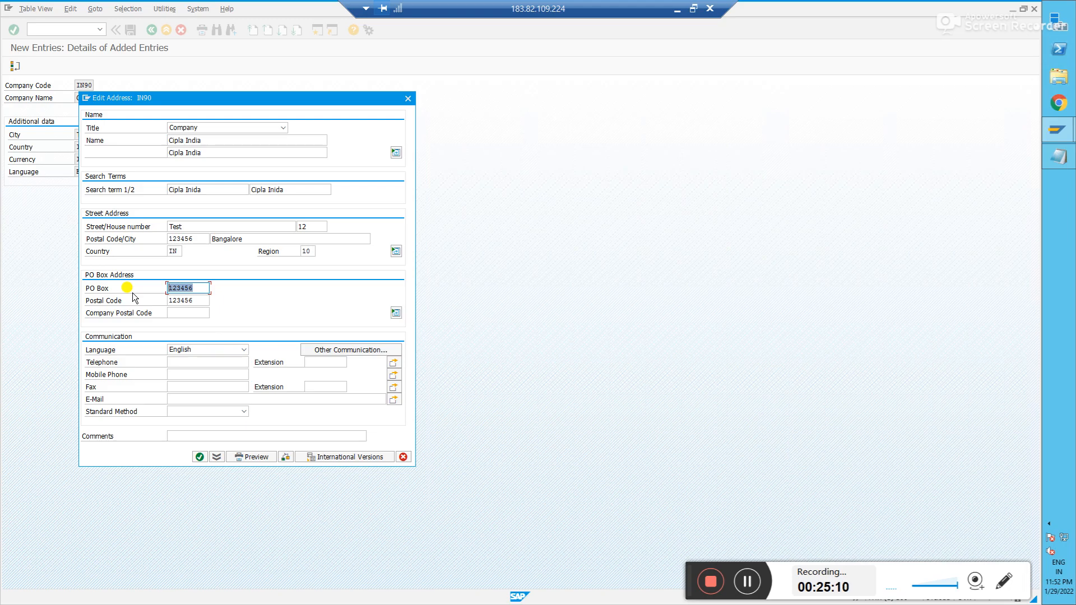
pyautogui.click(175, 250)
pyautogui.click(195, 238)
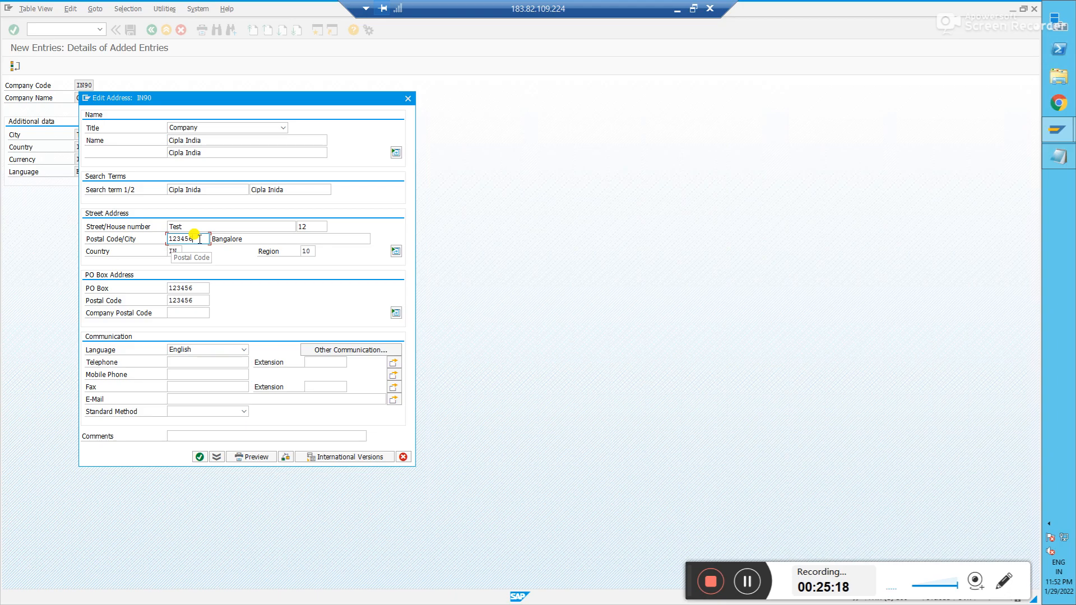
pyautogui.click(309, 251)
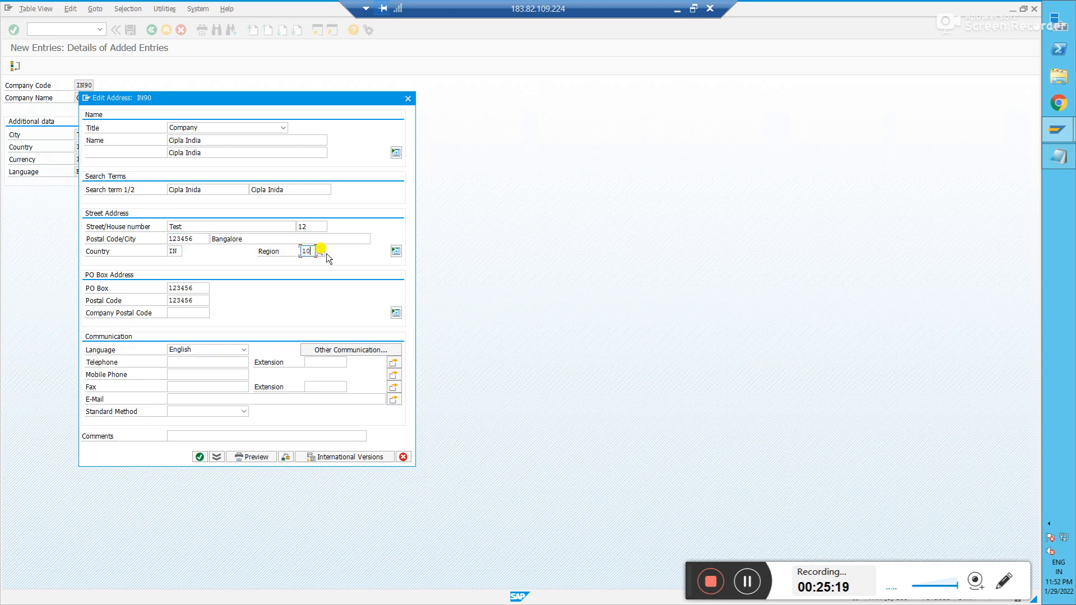
pyautogui.click(321, 251)
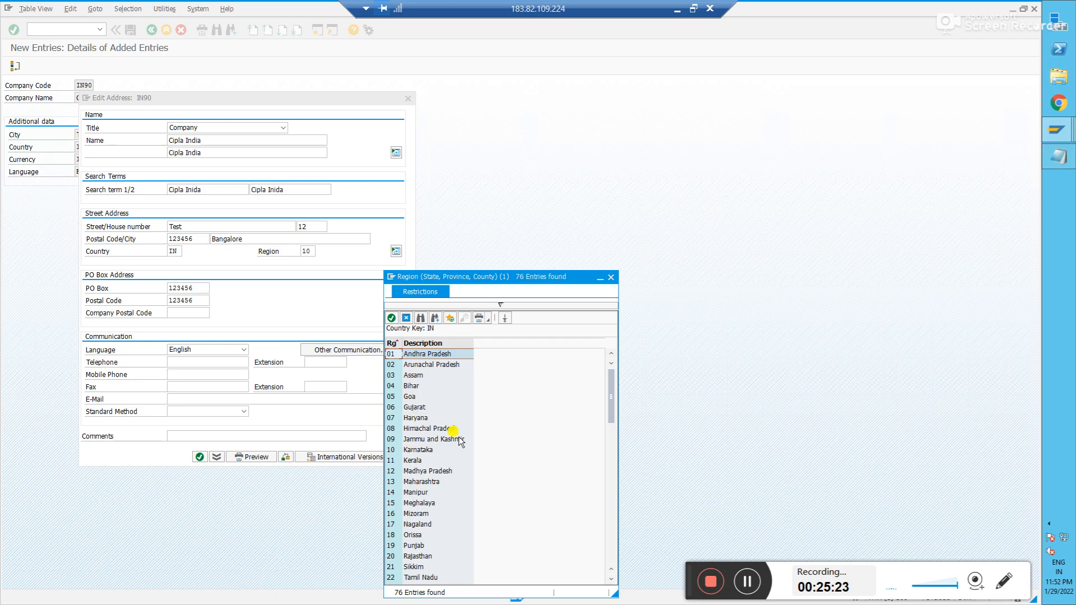
# - Save company code IN90 under the CIP123 customizing request and go back to the guide
pyautogui.click(610, 276)
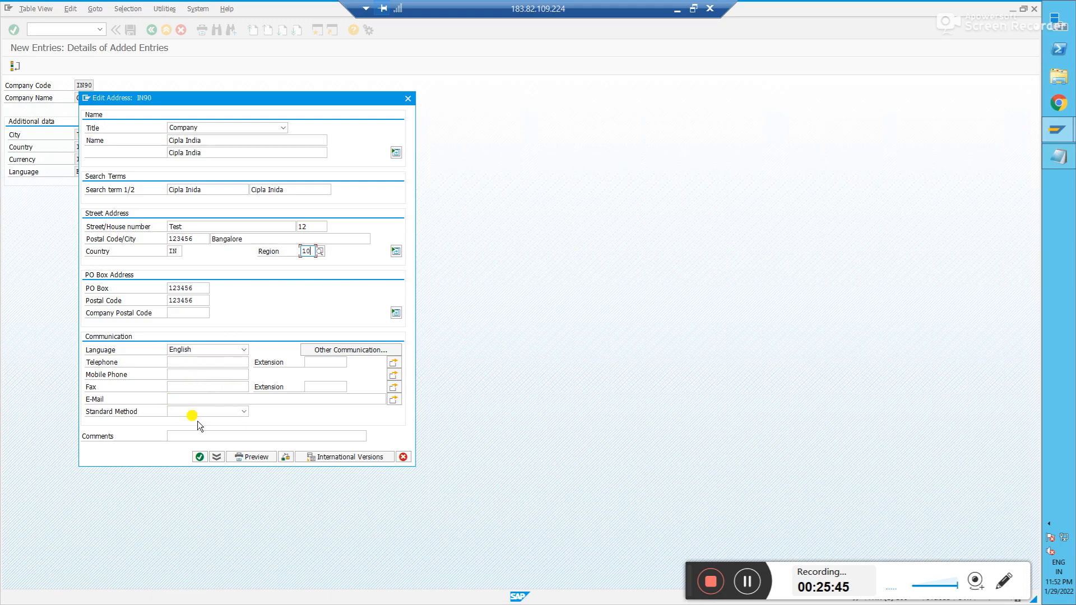
pyautogui.click(201, 456)
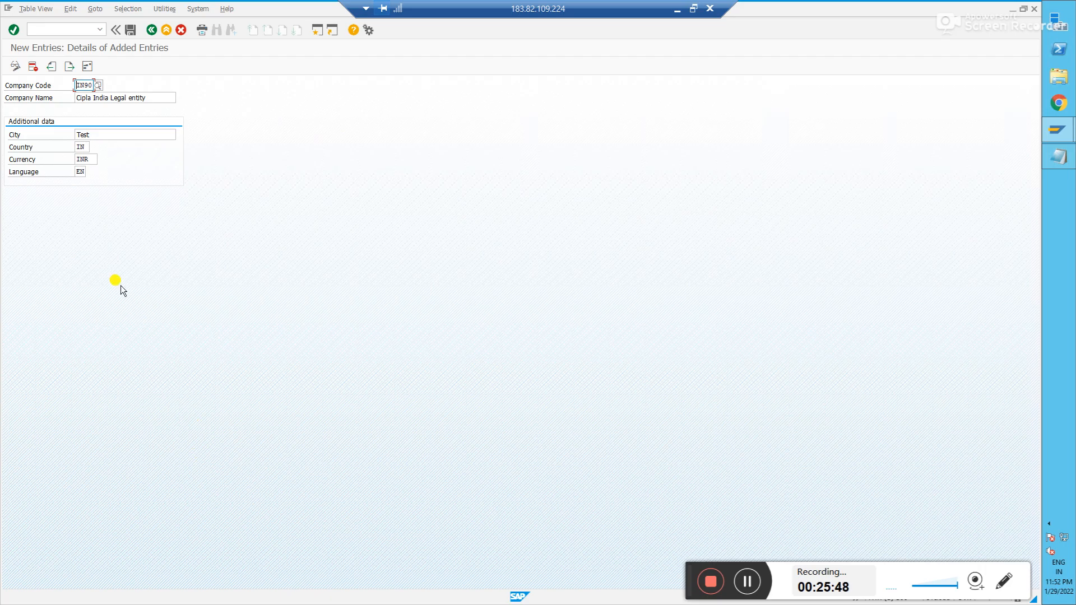
pyautogui.click(130, 34)
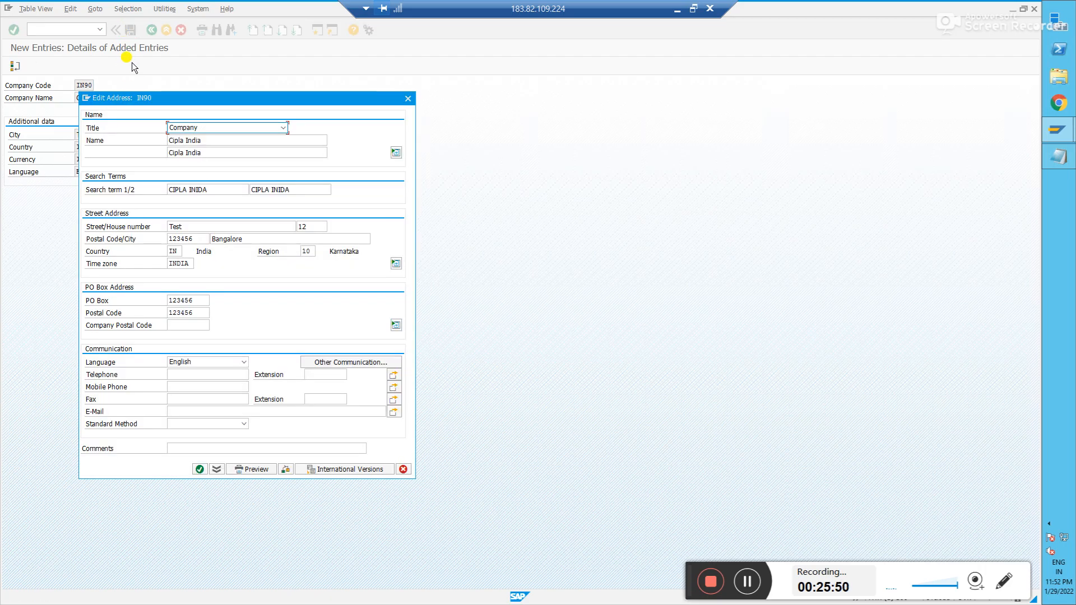
pyautogui.click(200, 474)
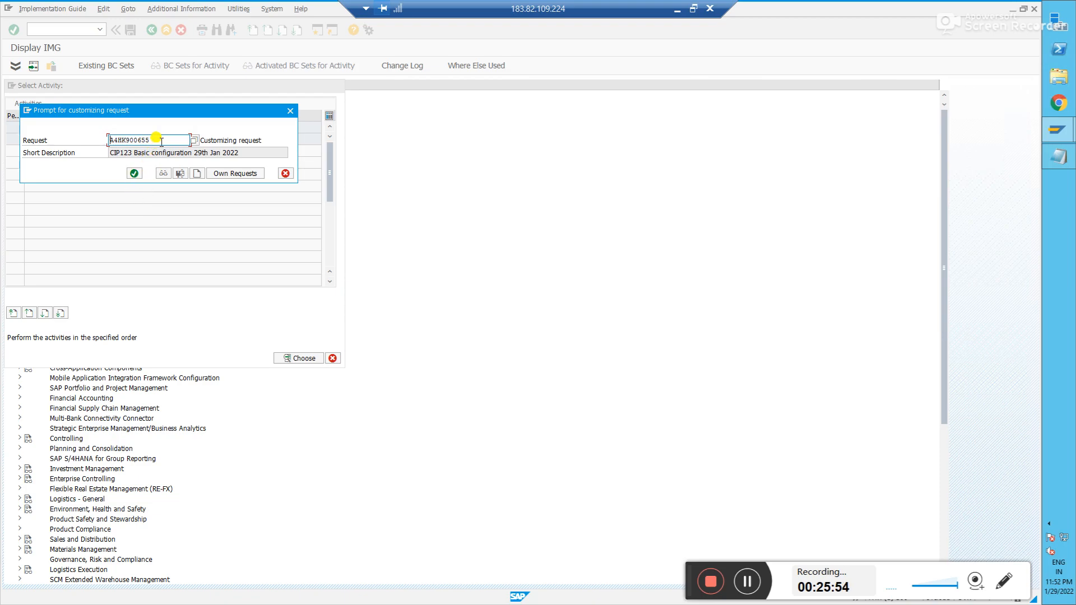
pyautogui.moveTo(155, 141); pyautogui.dragTo(89, 141)
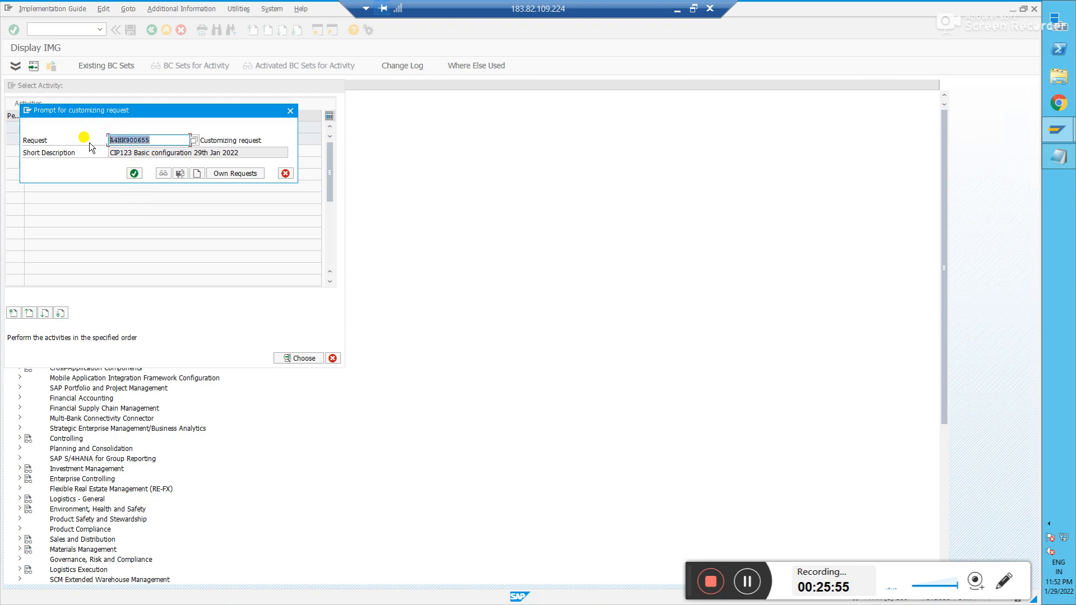
pyautogui.click(134, 174)
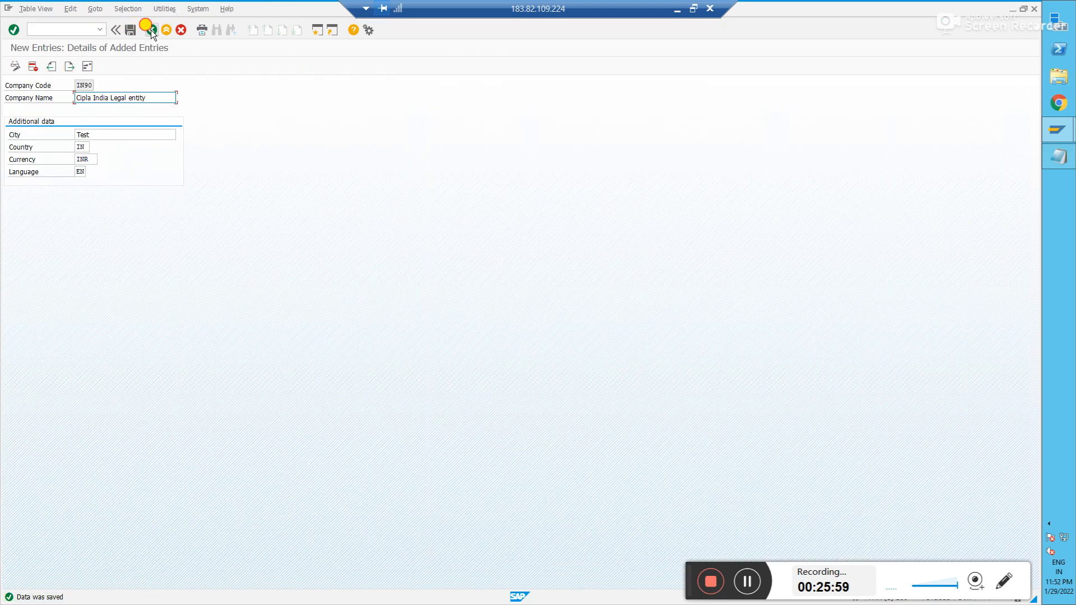
pyautogui.click(150, 30)
pyautogui.click(150, 30)
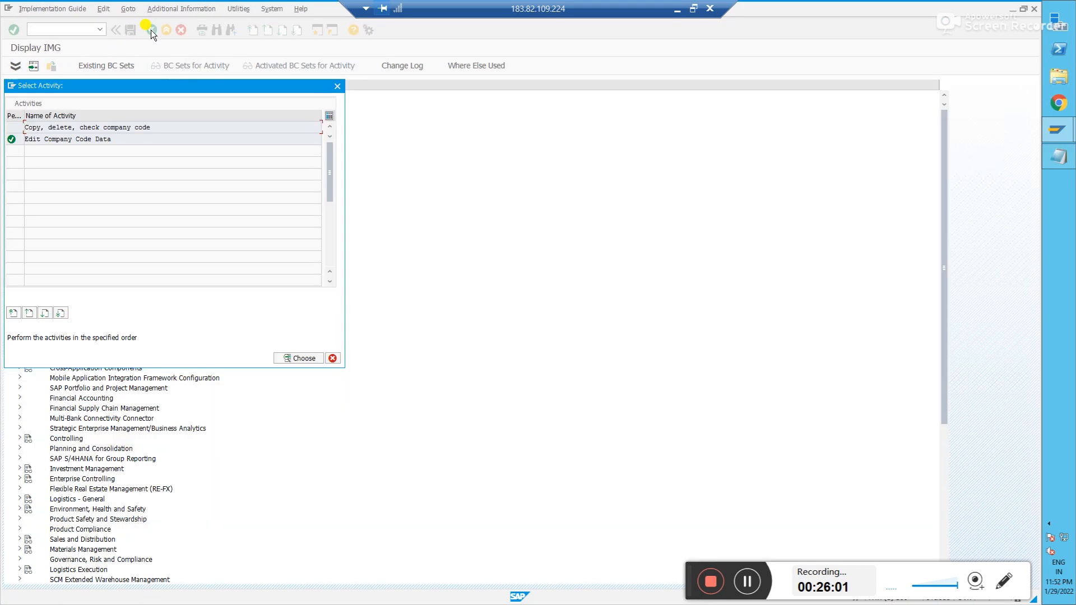
# - Run Assignment > Financial Accounting > Assign company code to company from the IMG tree
pyautogui.click(337, 85)
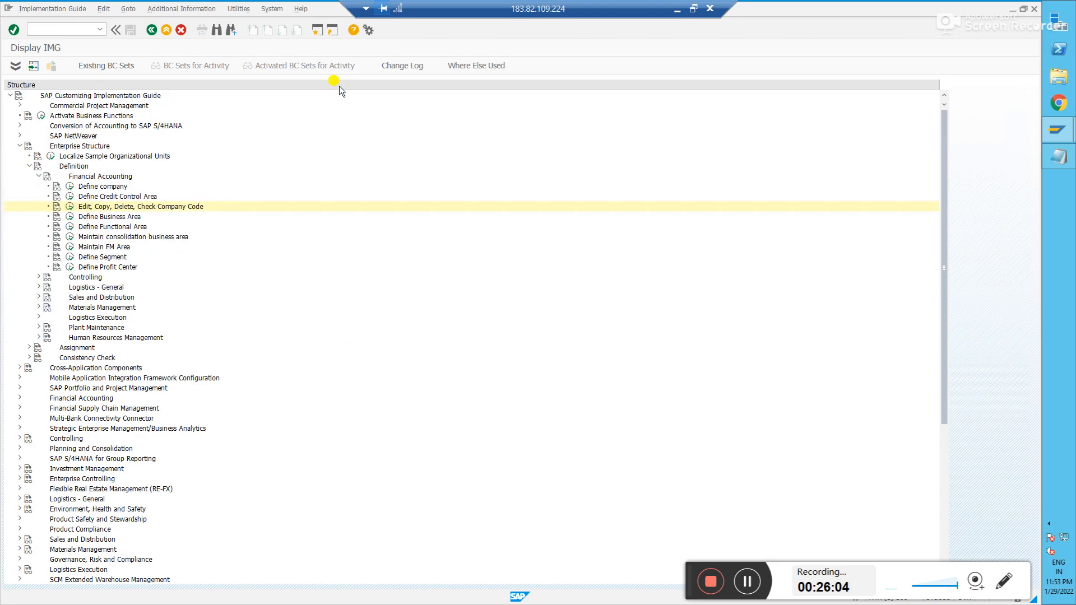
pyautogui.click(30, 167)
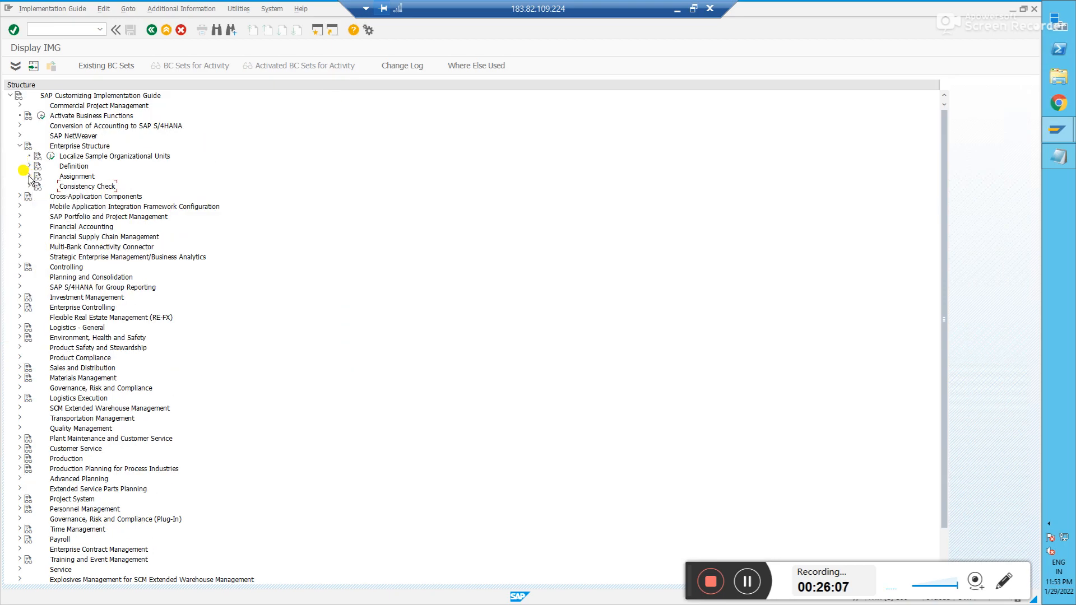
pyautogui.click(30, 177)
pyautogui.click(38, 186)
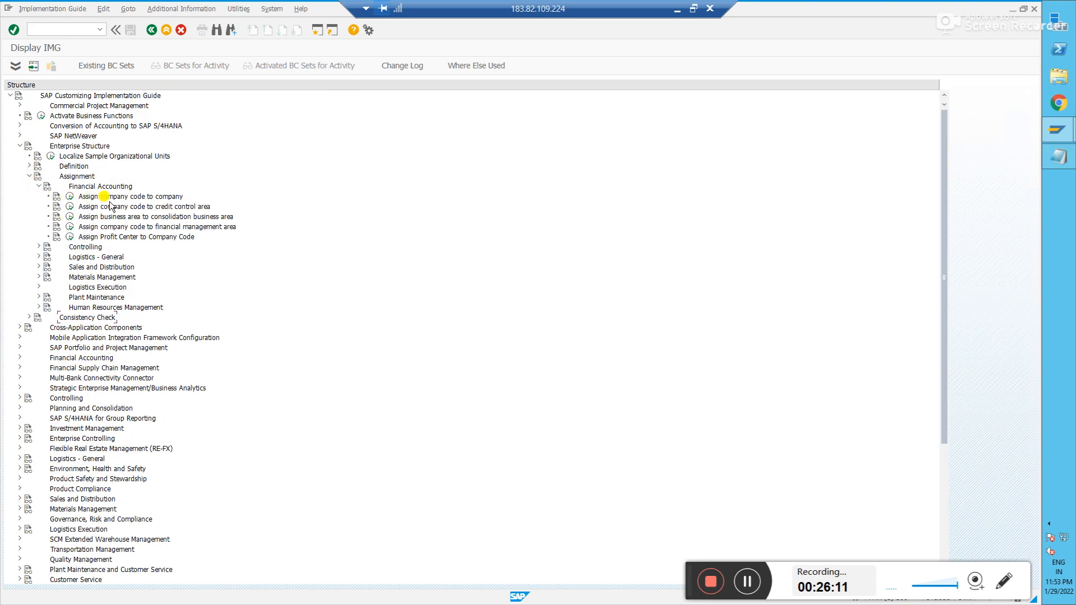
pyautogui.click(70, 198)
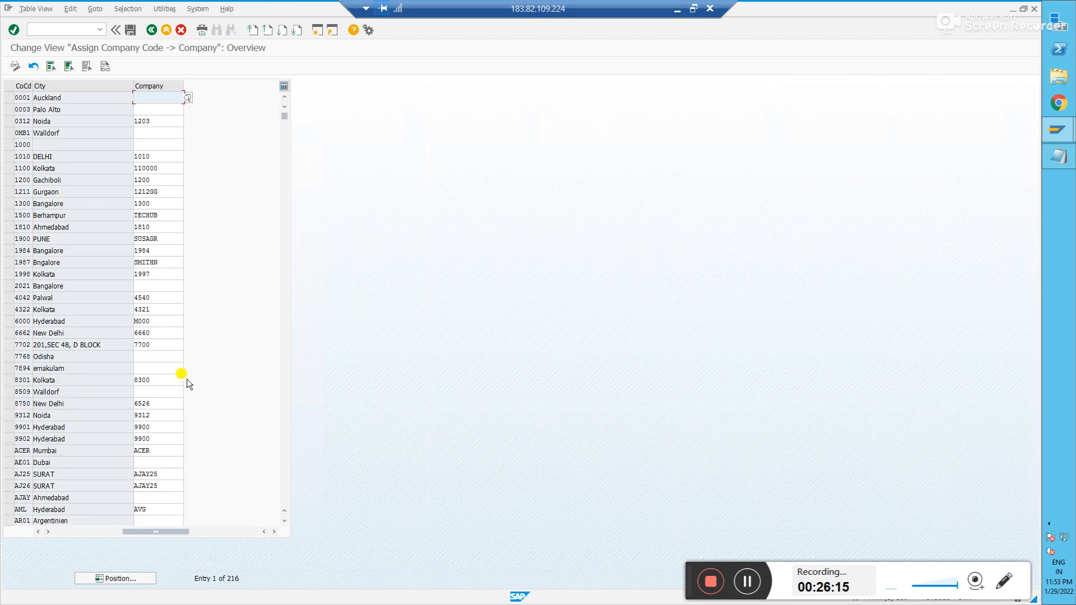
pyautogui.click(133, 579)
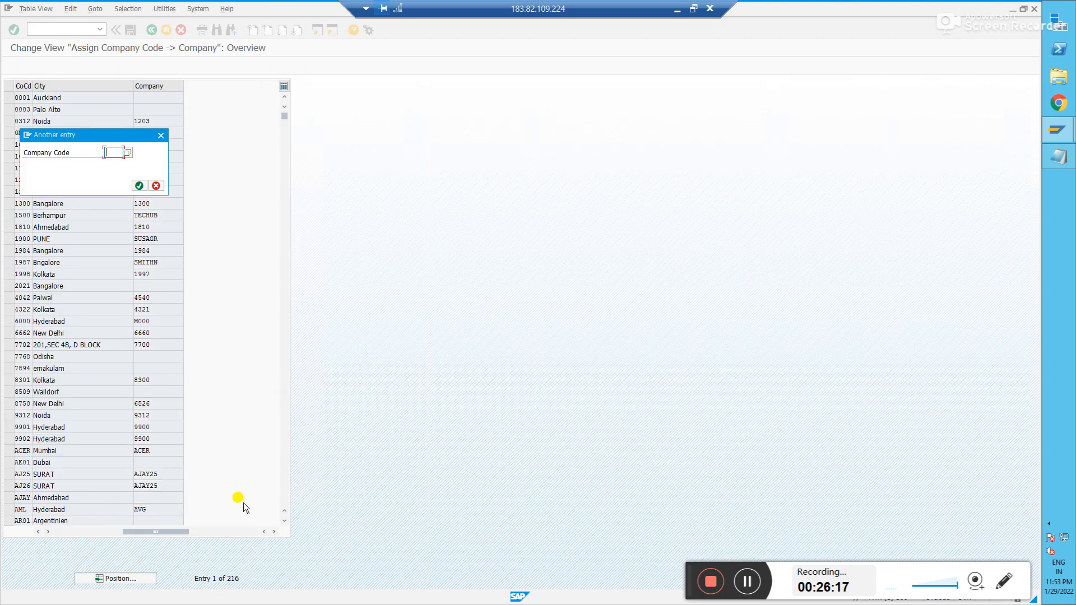
# - Position the table on company code IN90 and note 'Company code IN90' in Notepad
pyautogui.write('in90')
pyautogui.press('Return')
pyautogui.hotkey('alt', 'Tab')
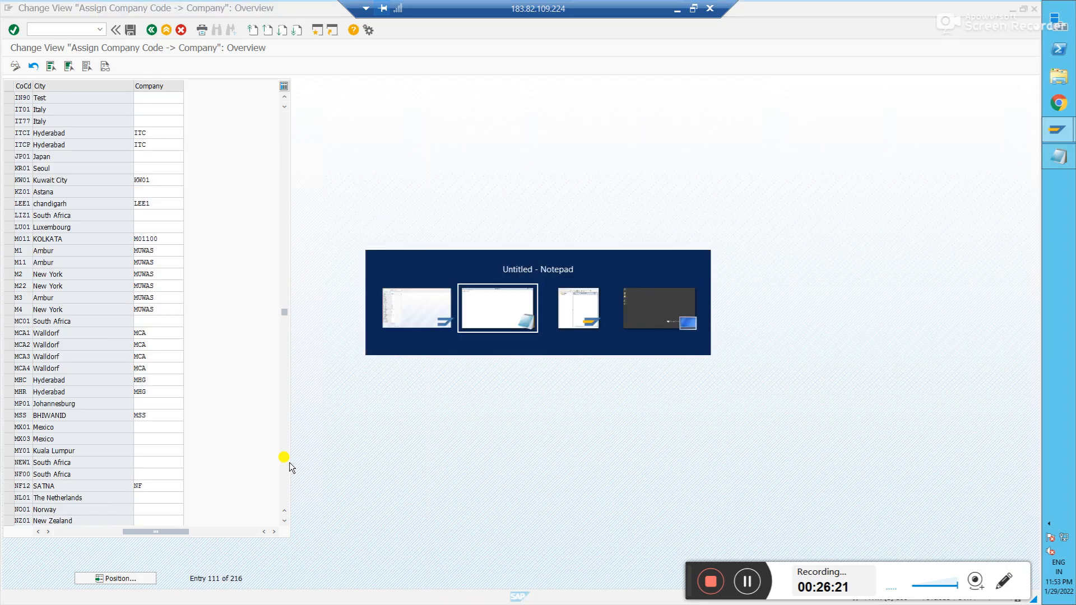
pyautogui.write('C')
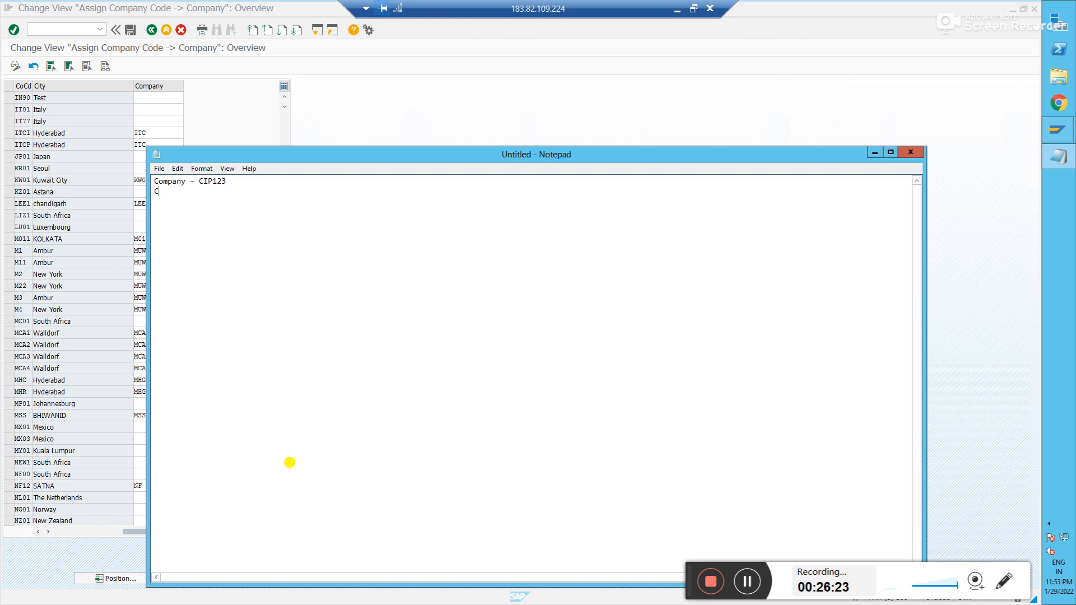
pyautogui.write('ompany code IN90')
pyautogui.hotkey('alt', 'Tab')
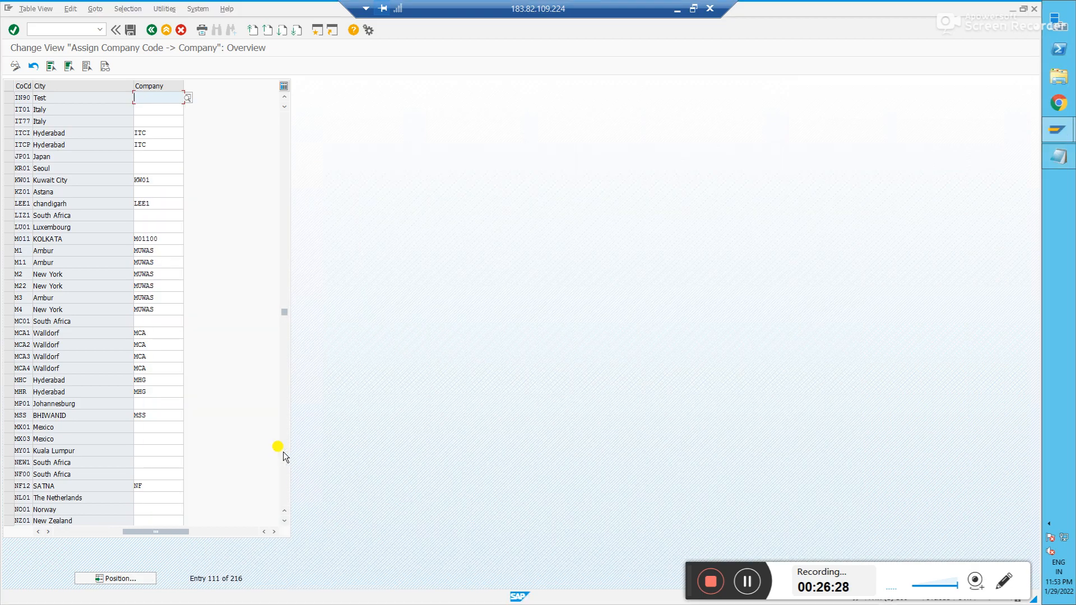
# - Copy CIP123 from the notes into IN90's Company field and save under the request
pyautogui.hotkey('alt', 'Tab')
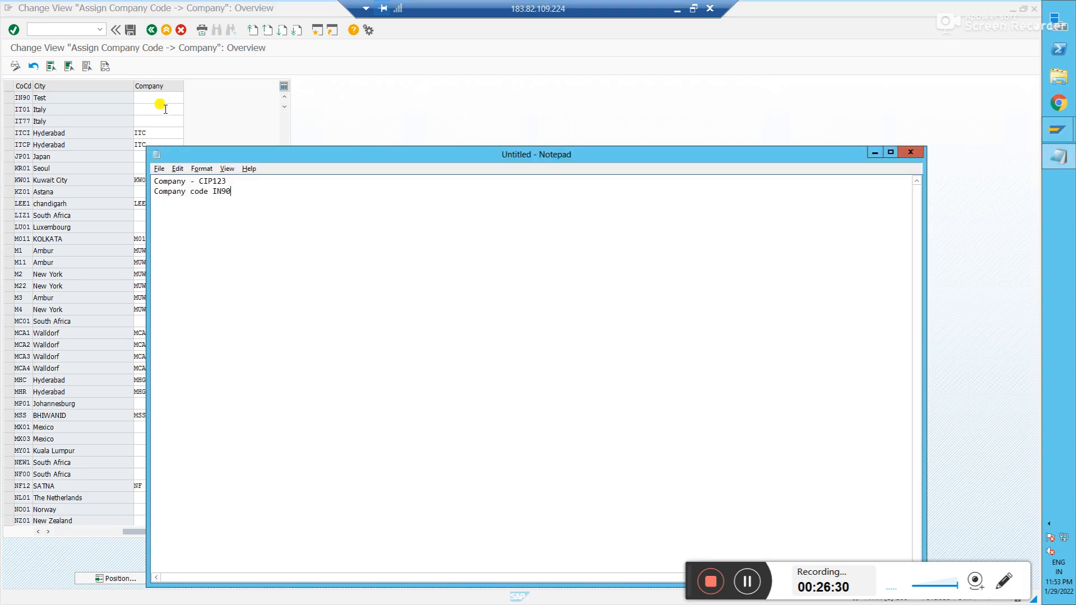
pyautogui.moveTo(227, 180); pyautogui.dragTo(200, 180)
pyautogui.hotkey('ctrl', 'c')
pyautogui.hotkey('alt', 'Tab')
pyautogui.hotkey('ctrl', 'v')
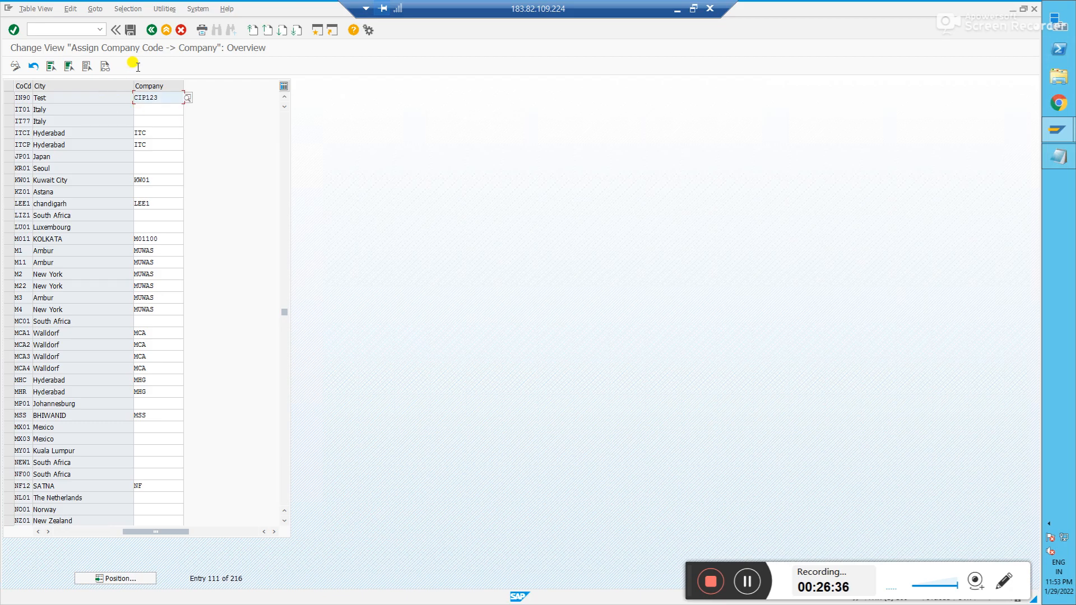
pyautogui.click(127, 31)
pyautogui.click(125, 187)
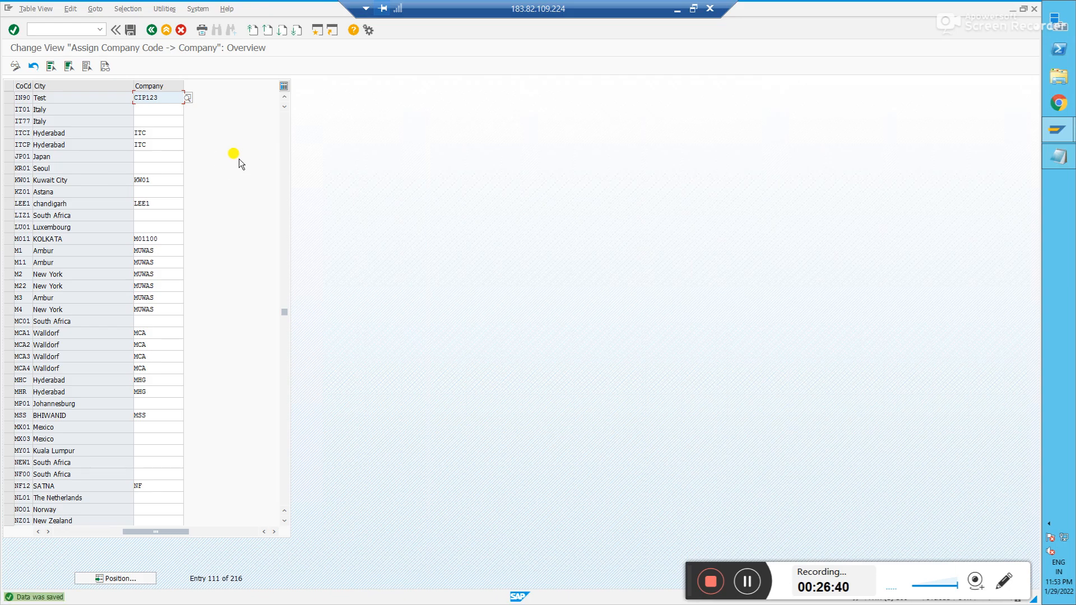
# - Review IN90's CIP123 assignment, then start editing the company for IT01
pyautogui.click(21, 93)
pyautogui.click(166, 99)
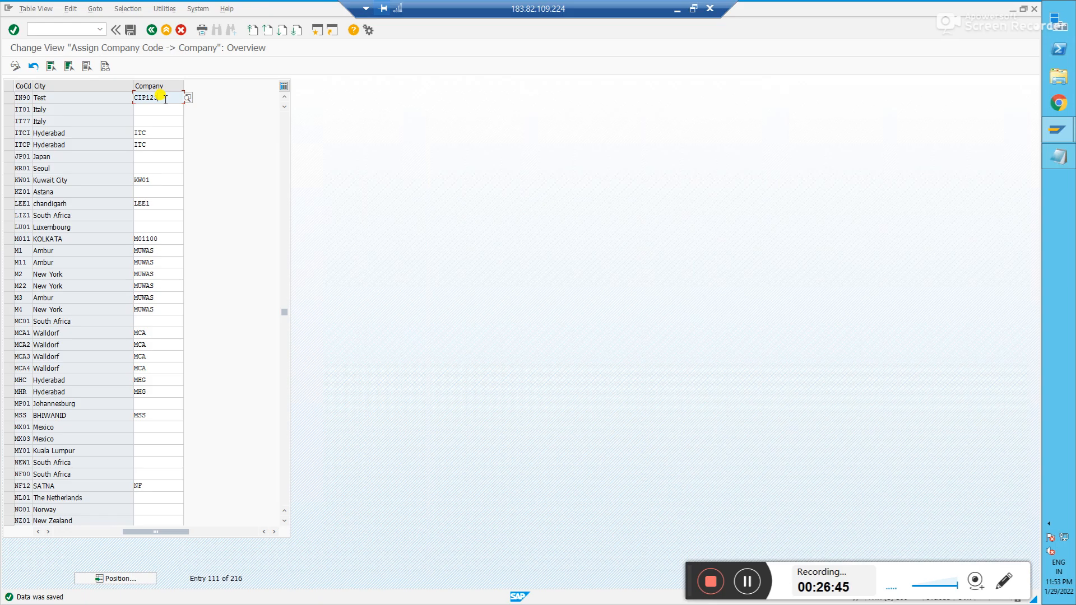
pyautogui.click(18, 97)
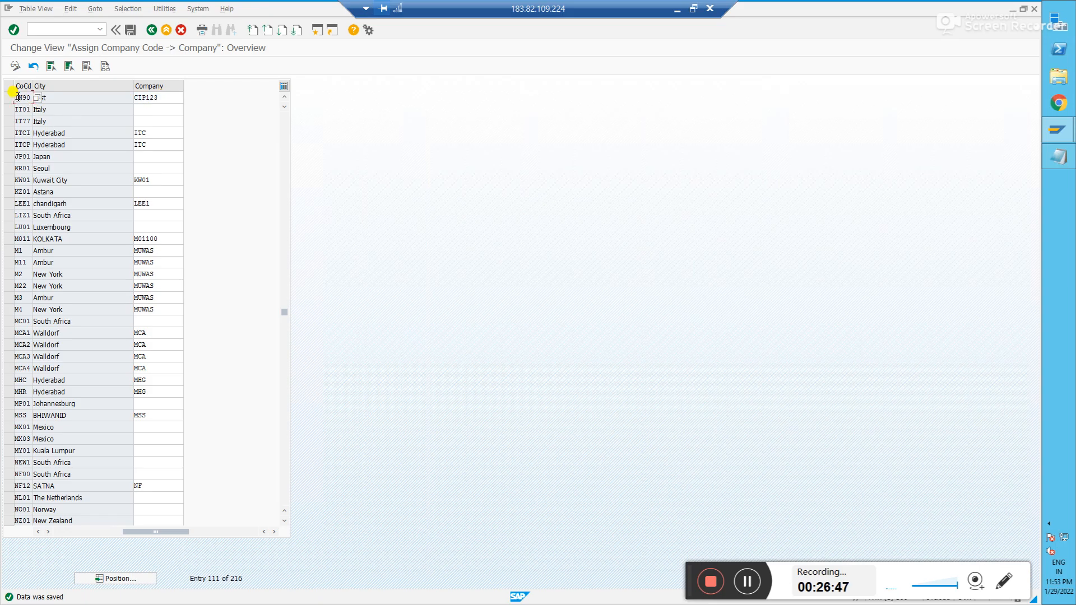
pyautogui.click(168, 98)
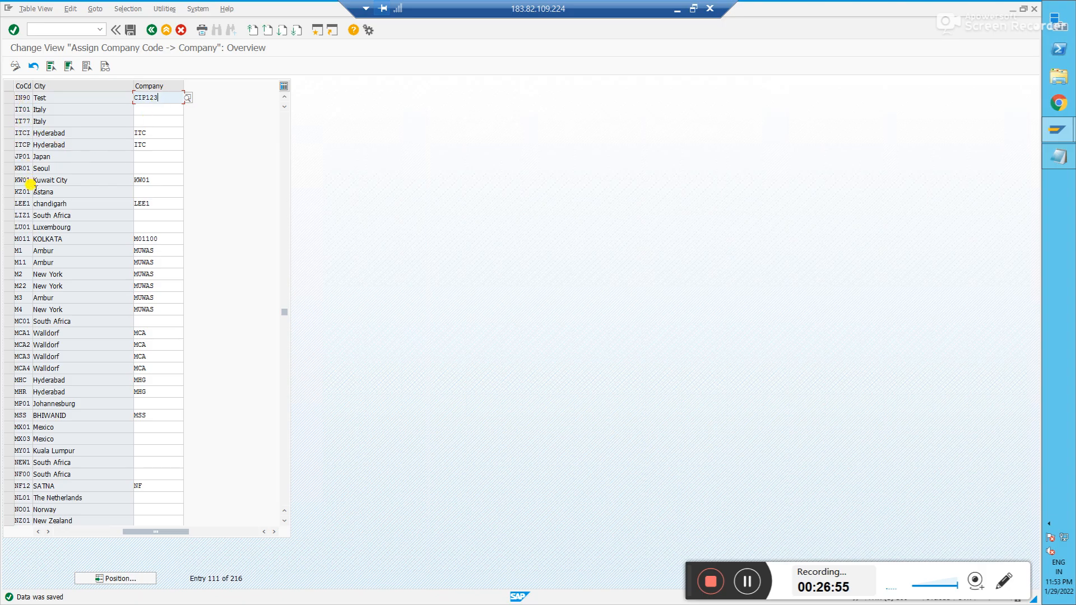
pyautogui.click(8, 110)
pyautogui.click(164, 110)
# - Copy company CIP123 from IN90's row into IT01's Company cell and save the table
pyautogui.doubleClick(170, 99)
pyautogui.hotkey('ctrl', 'c')
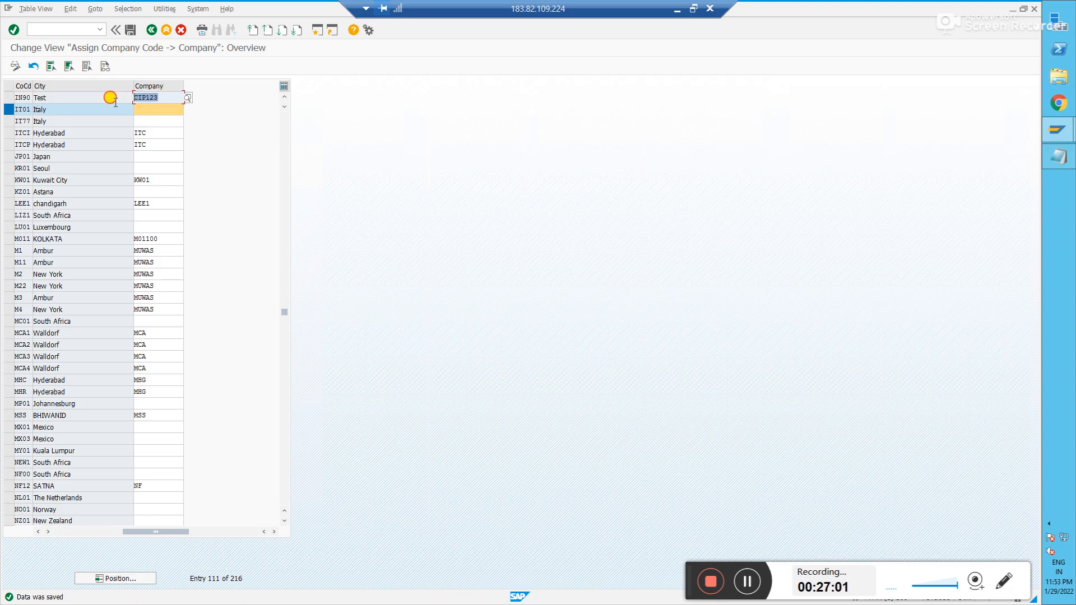
pyautogui.click(145, 109)
pyautogui.hotkey('ctrl', 'v')
pyautogui.press('Return')
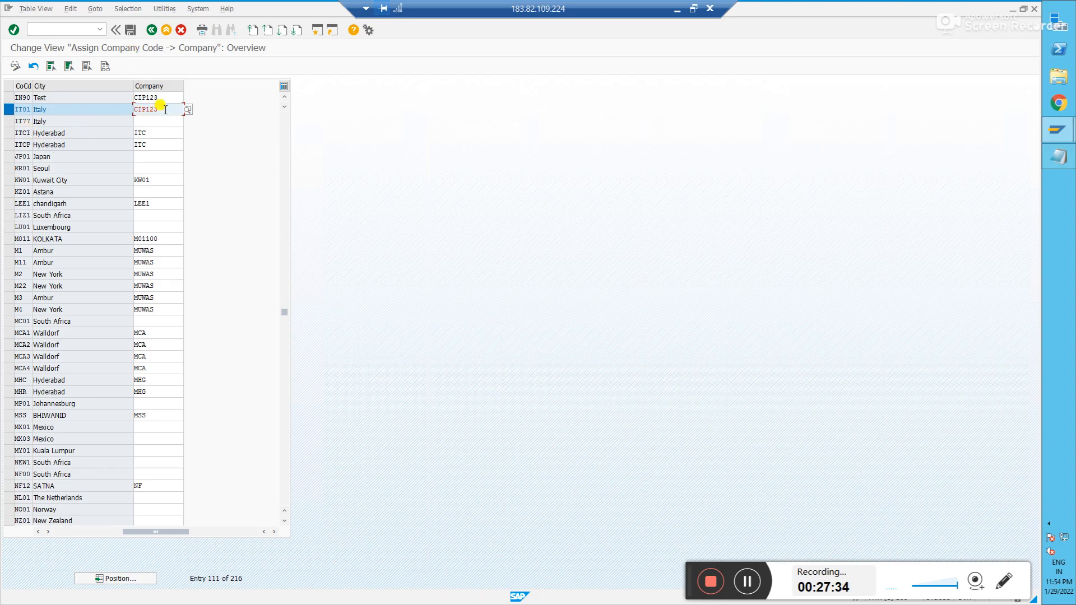
pyautogui.click(129, 32)
# - Reopen the company code-to-company table, position to IN90 and confirm it shows CIP123
pyautogui.click(152, 30)
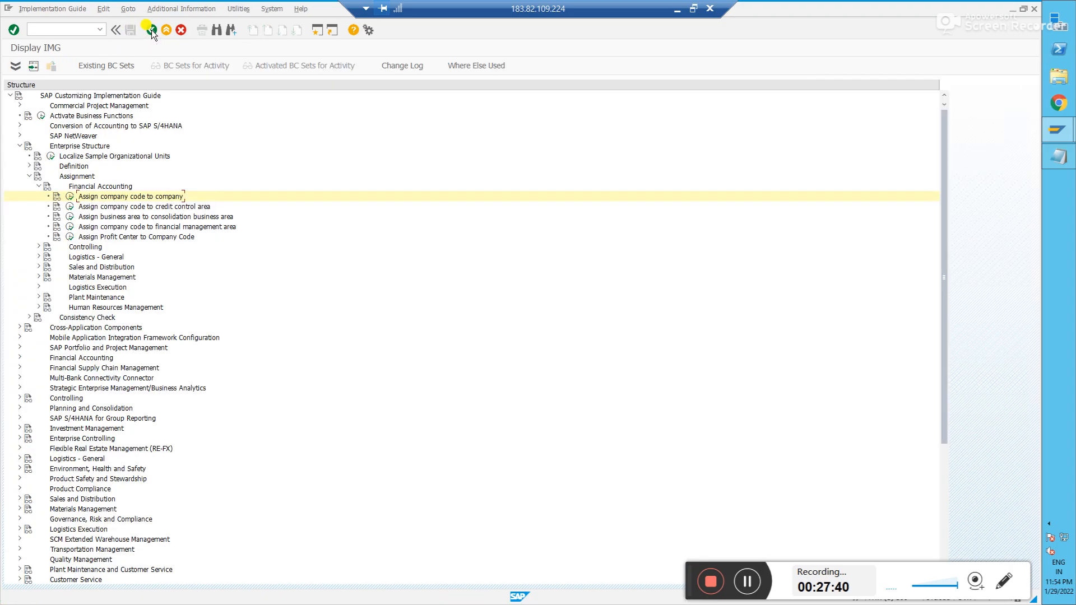
pyautogui.click(70, 196)
pyautogui.click(112, 578)
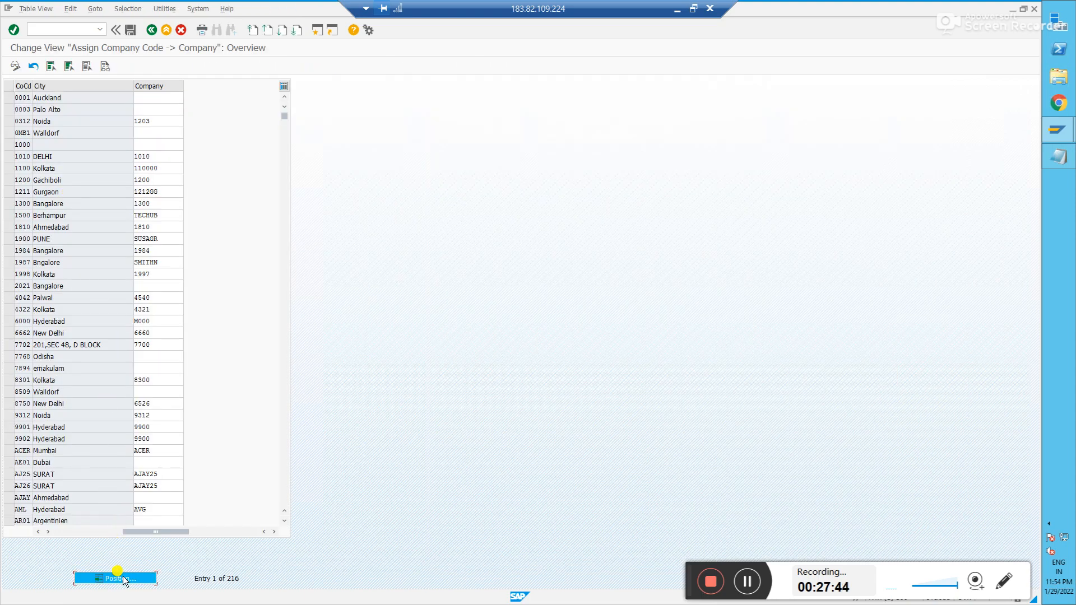
pyautogui.write('IN90')
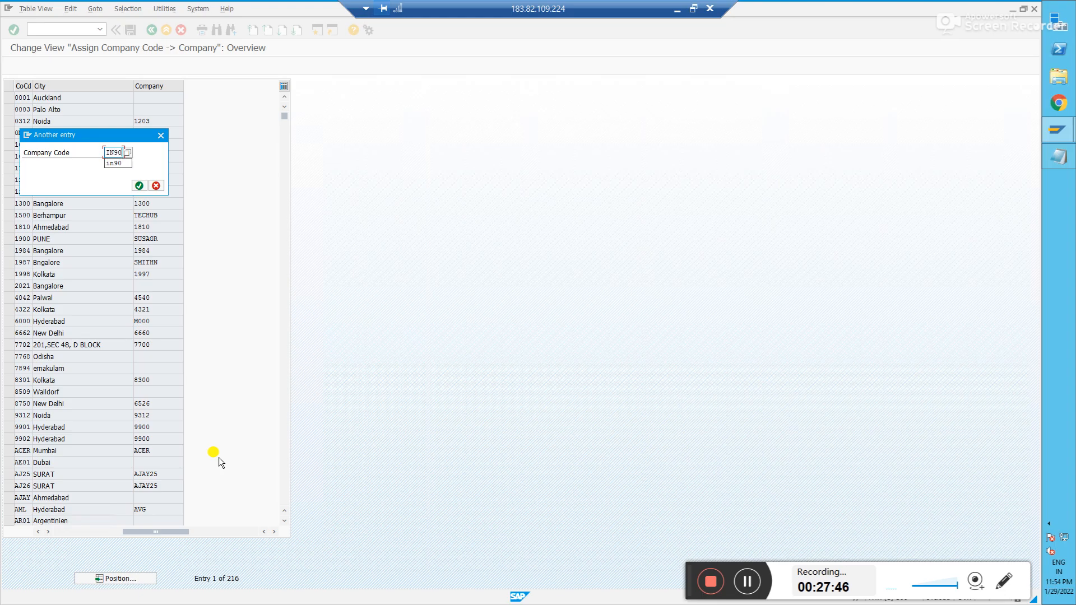
pyautogui.press('Return')
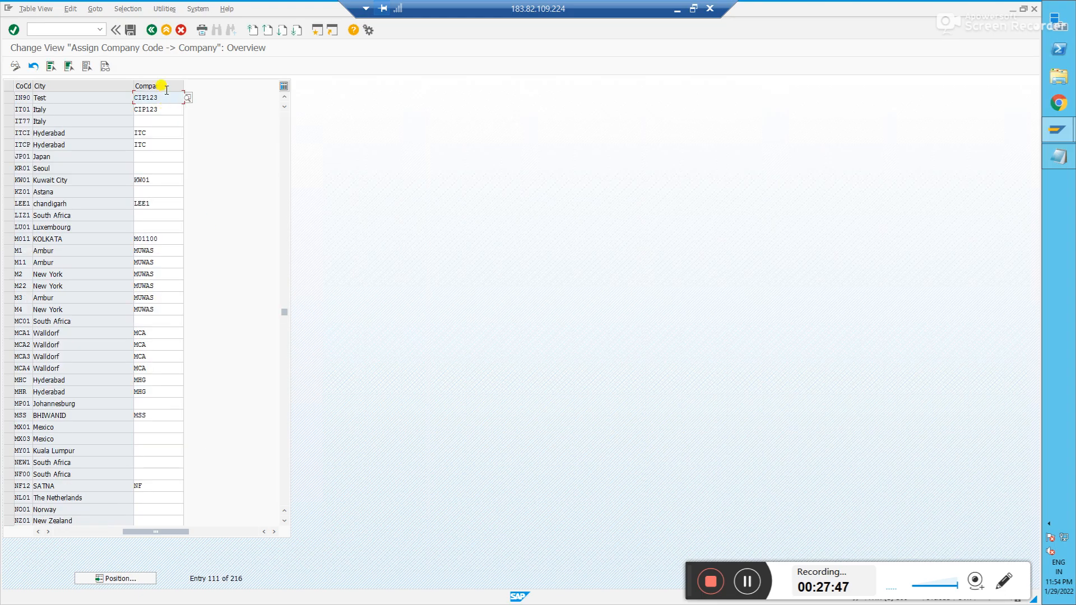
pyautogui.moveTo(181, 98); pyautogui.dragTo(98, 100)
pyautogui.click(152, 30)
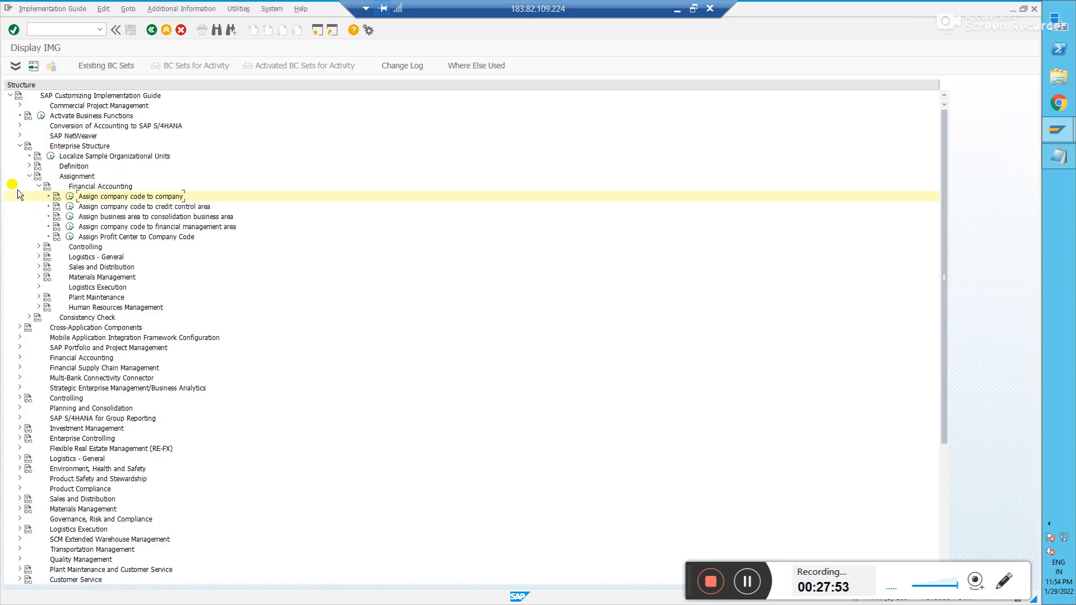
# - Expand Financial Accounting > General Ledger Accounting > Master Data > G/L Accounts > Preparations and open the charts of accounts list
pyautogui.click(19, 146)
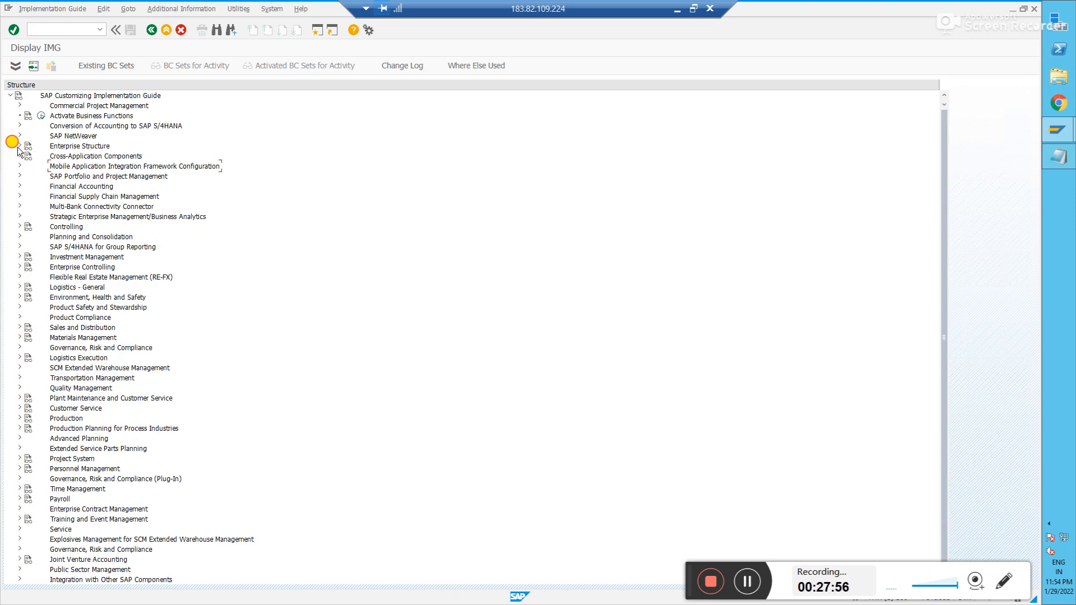
pyautogui.click(20, 186)
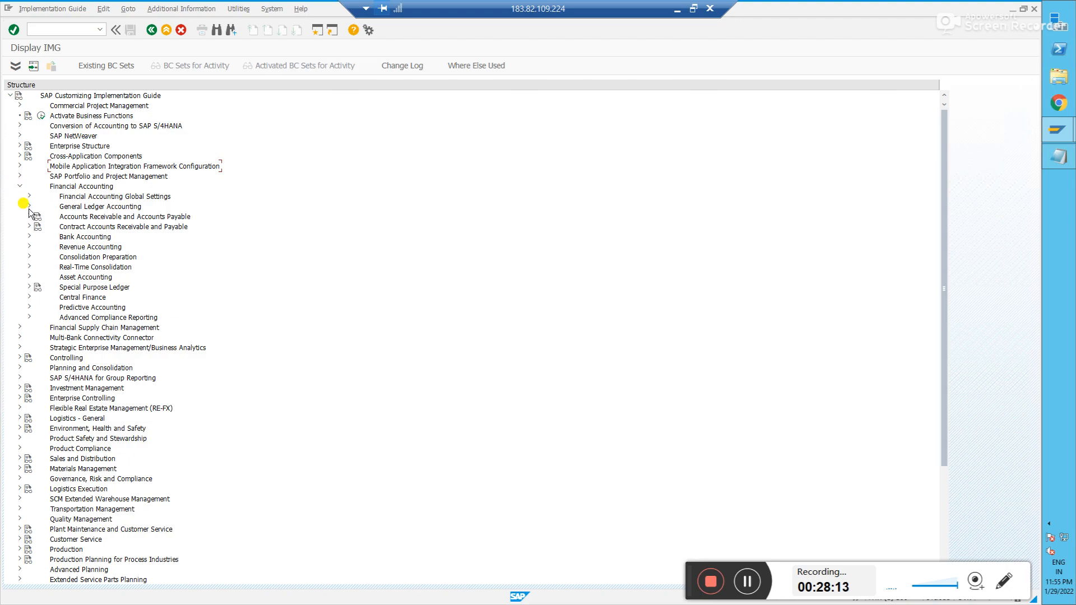
pyautogui.click(28, 206)
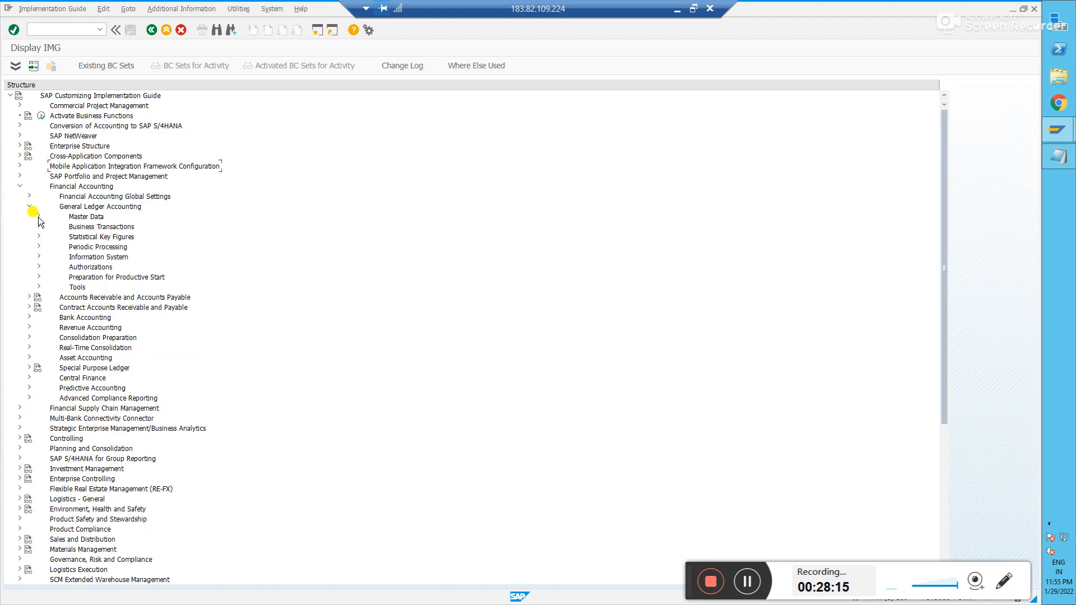
pyautogui.click(39, 216)
pyautogui.click(47, 226)
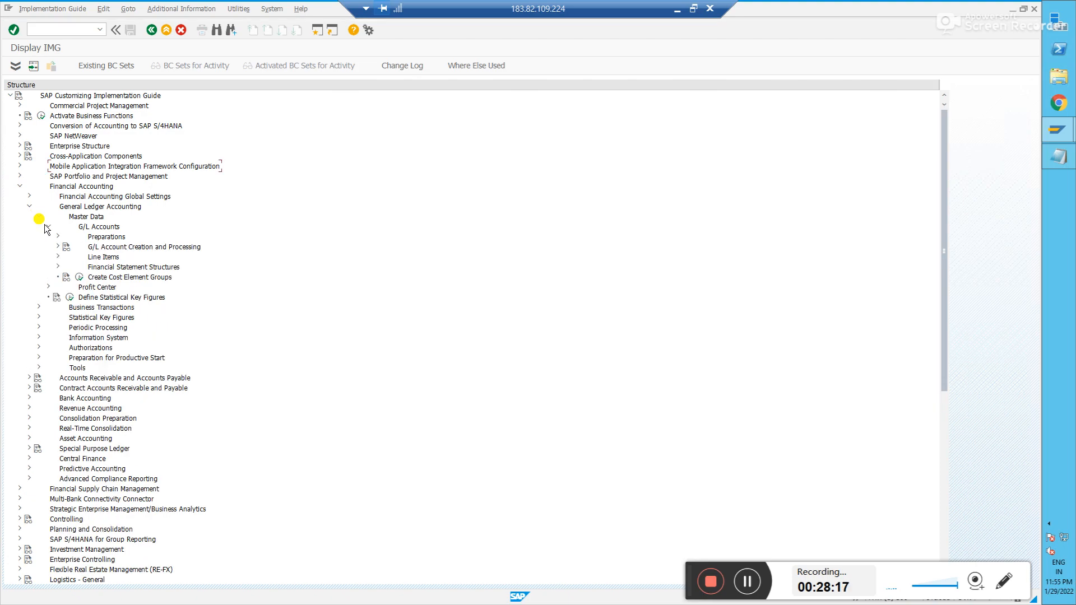
pyautogui.click(58, 237)
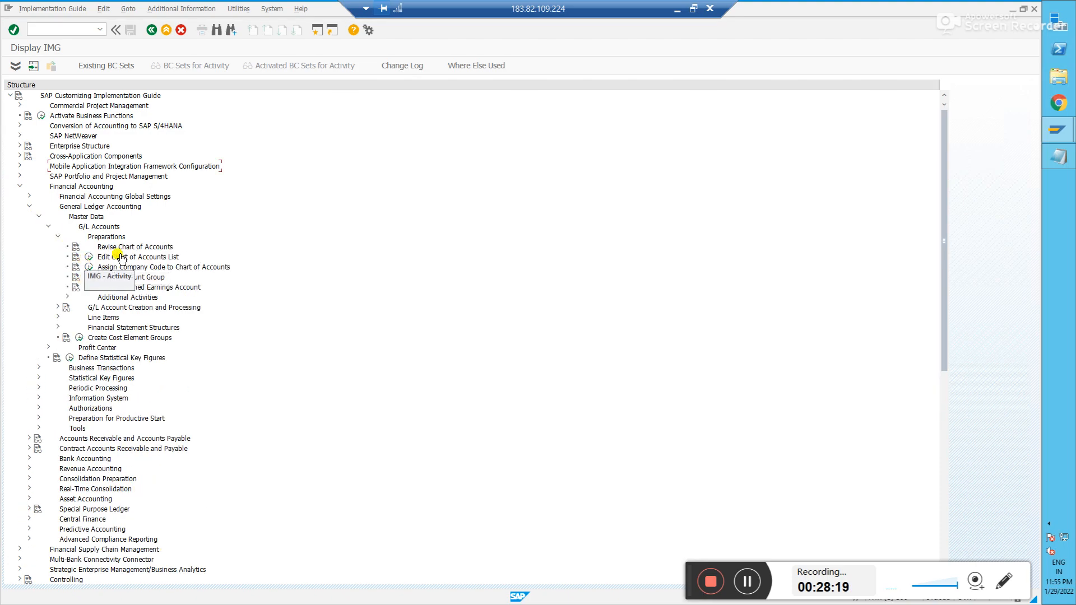
pyautogui.click(88, 259)
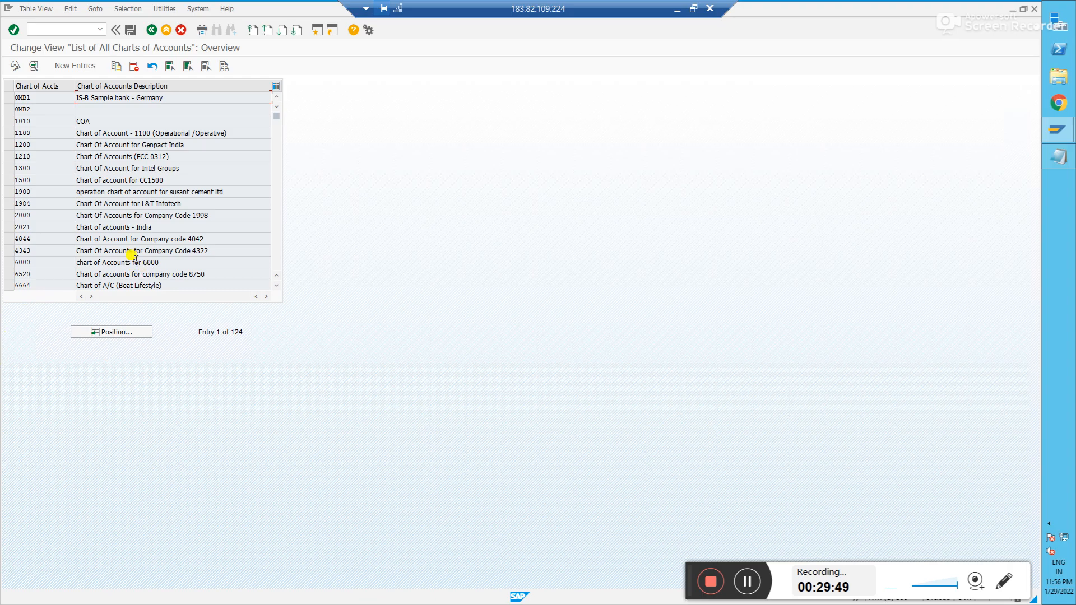
# - Choose New Entries on the List of All Charts of Accounts screen
pyautogui.click(74, 66)
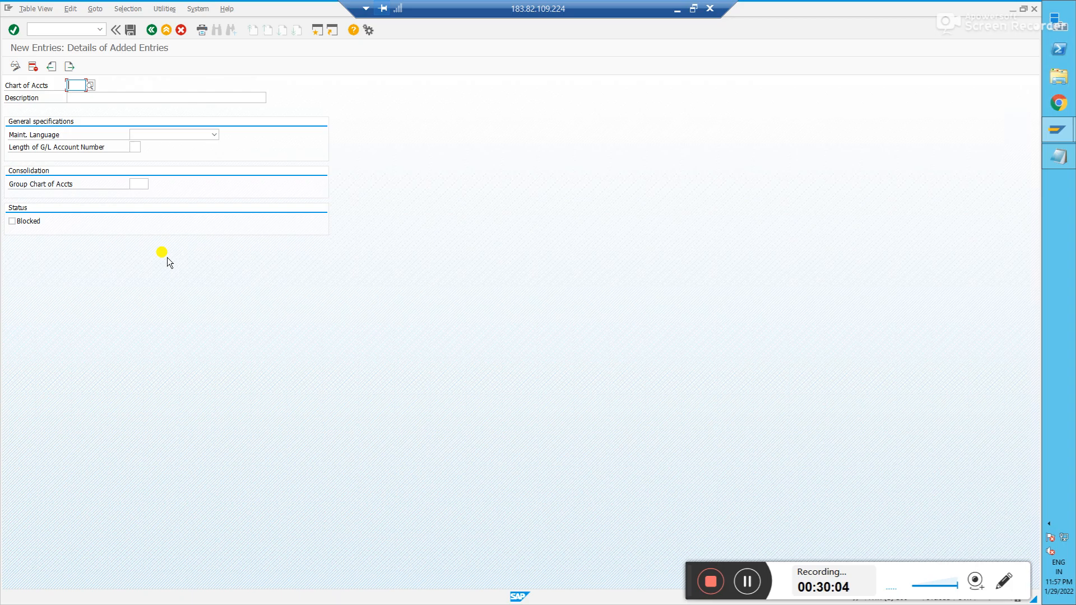
# - Enter chart code COCA and the description 'Cipla Operational Chart of Accounts'
pyautogui.write('COPA')
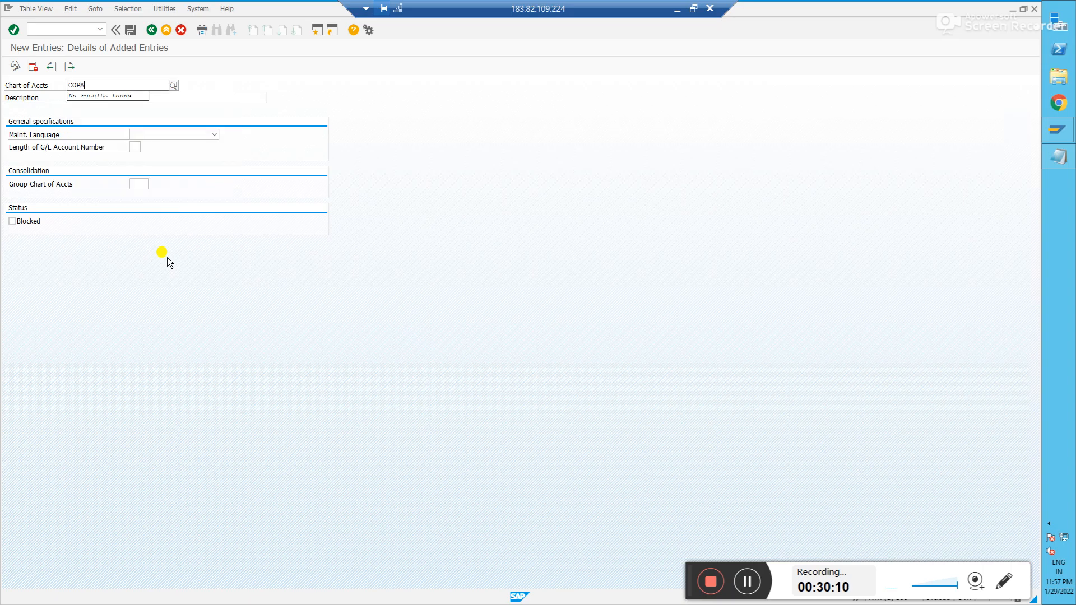
pyautogui.press('BackSpace')
pyautogui.press('BackSpace')
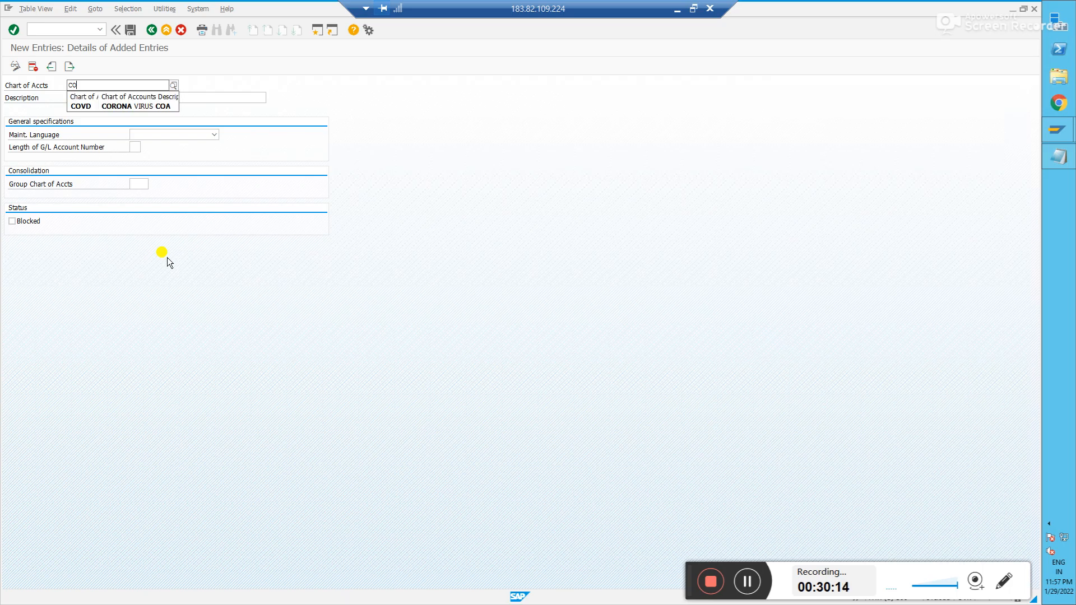
pyautogui.write('CA')
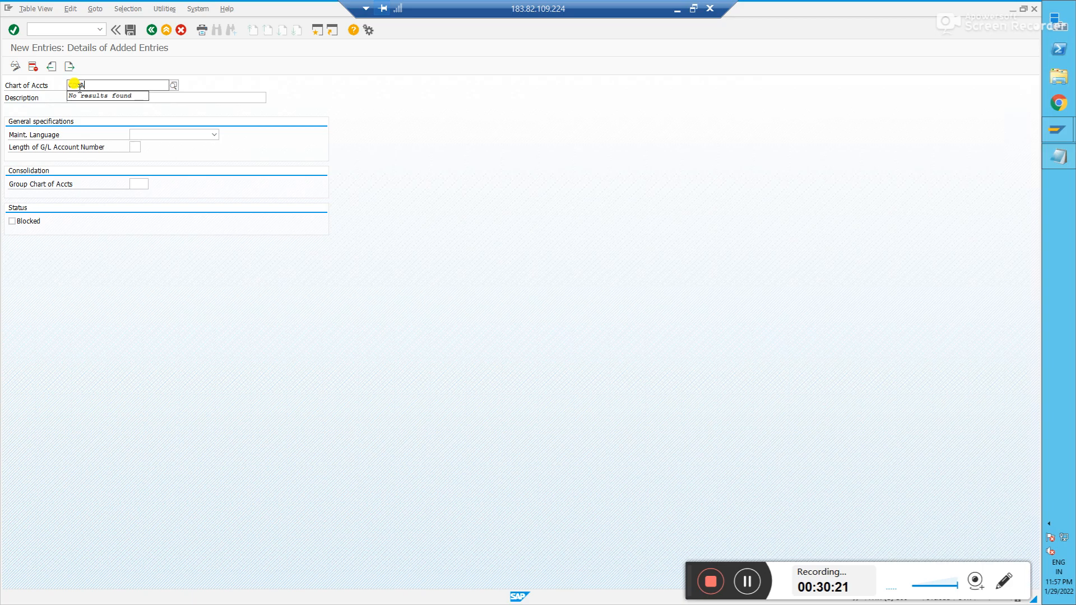
pyautogui.click(169, 97)
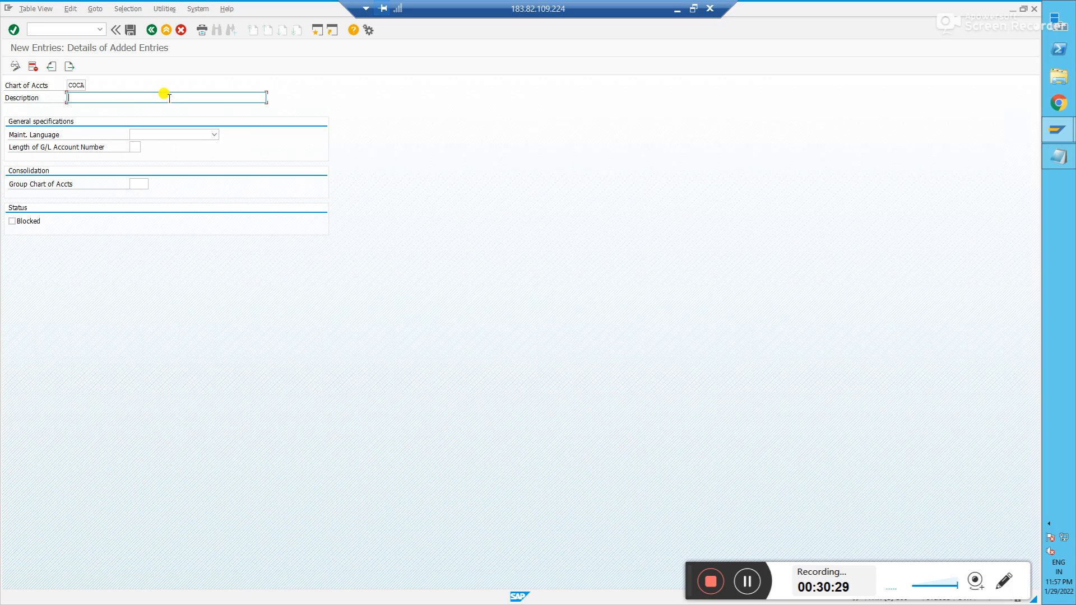
pyautogui.write('Cipla ')
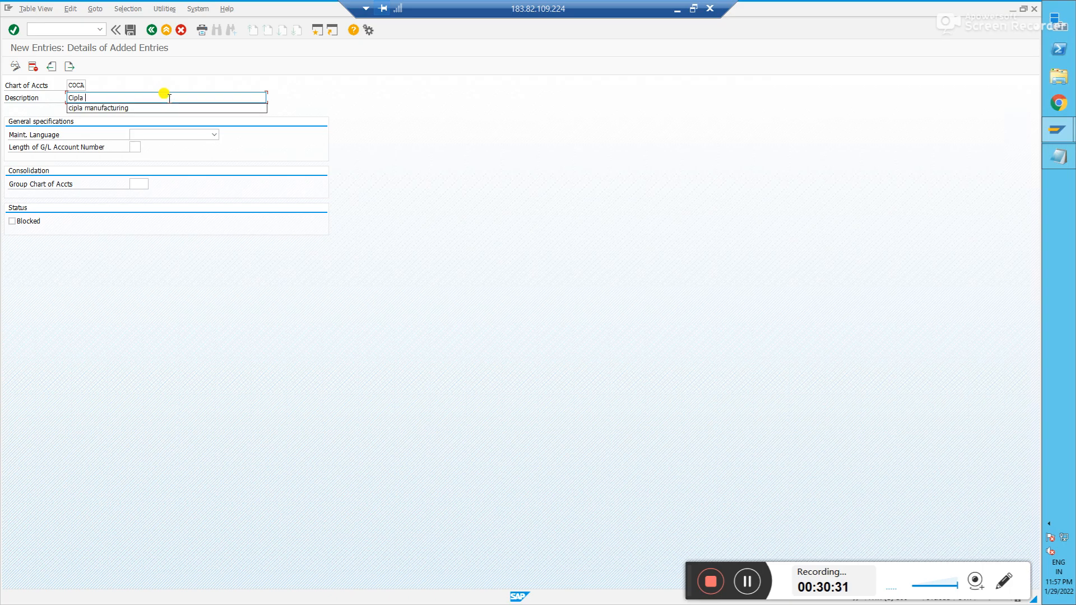
pyautogui.write('Ope')
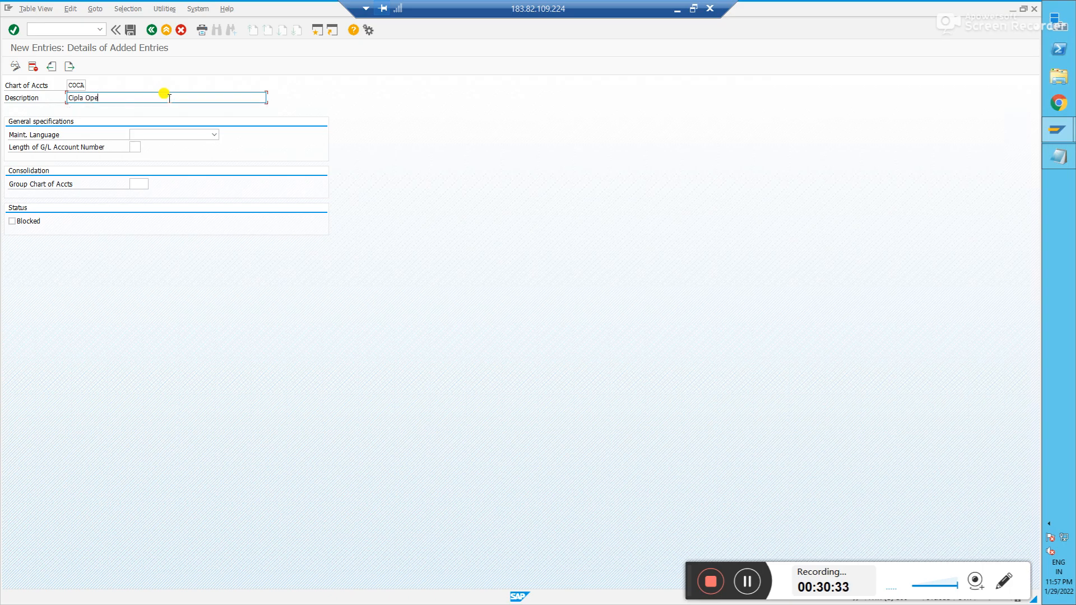
pyautogui.write('rational Chart of Accounts')
# - Set the maintenance language to English and review the code and description fields
pyautogui.press('Tab')
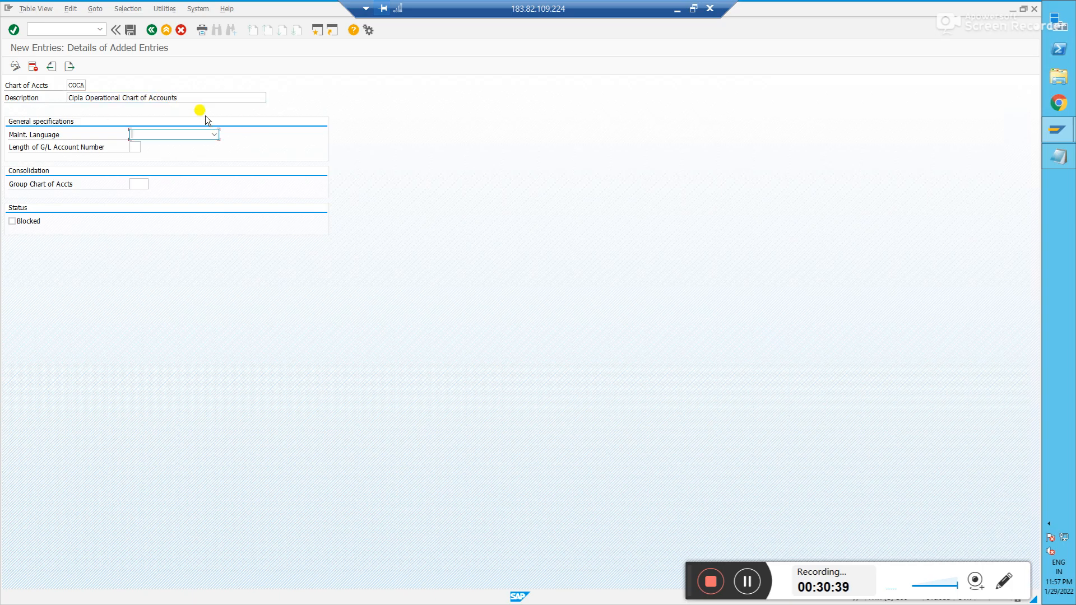
pyautogui.click(205, 134)
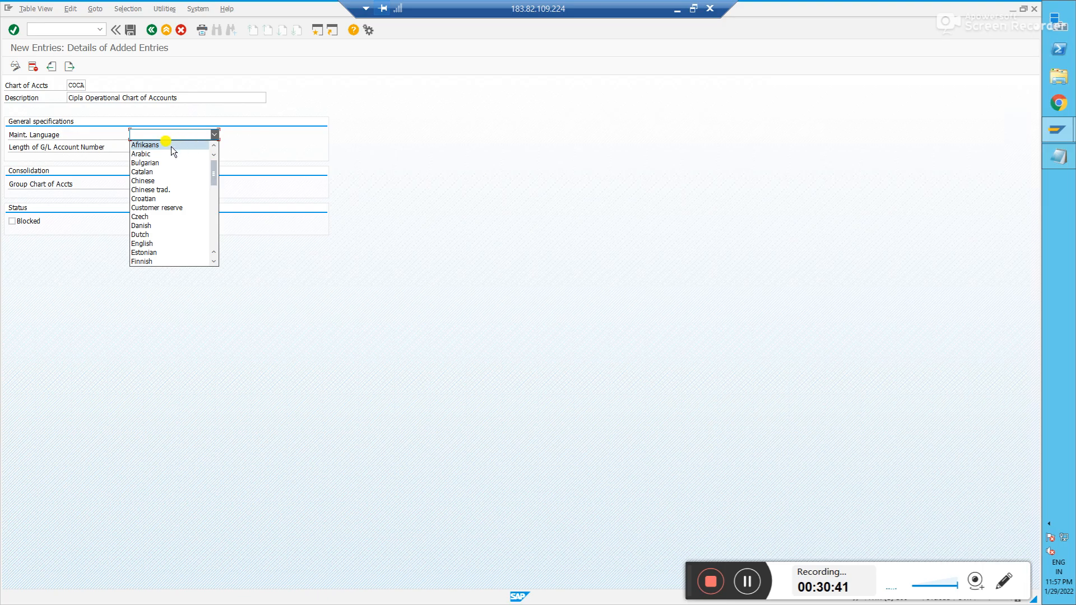
pyautogui.press('e')
pyautogui.press('Tab')
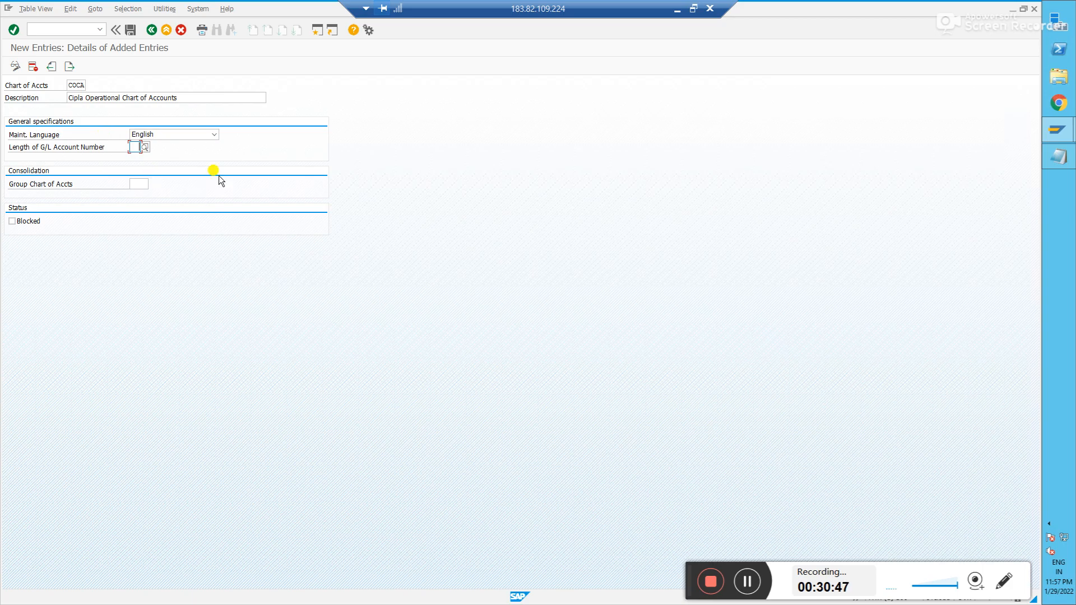
pyautogui.click(186, 97)
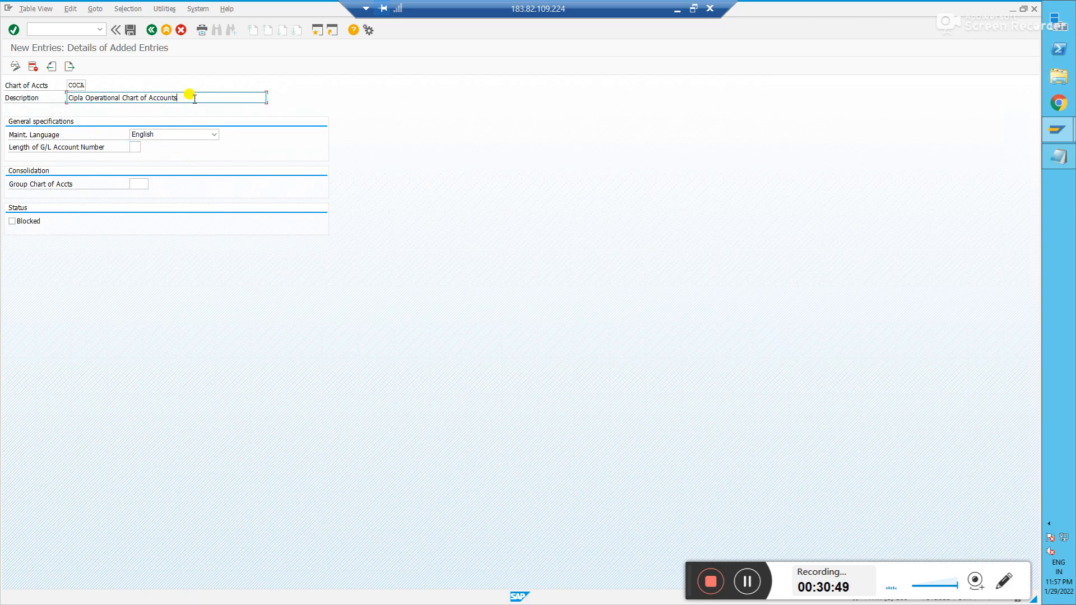
pyautogui.click(71, 84)
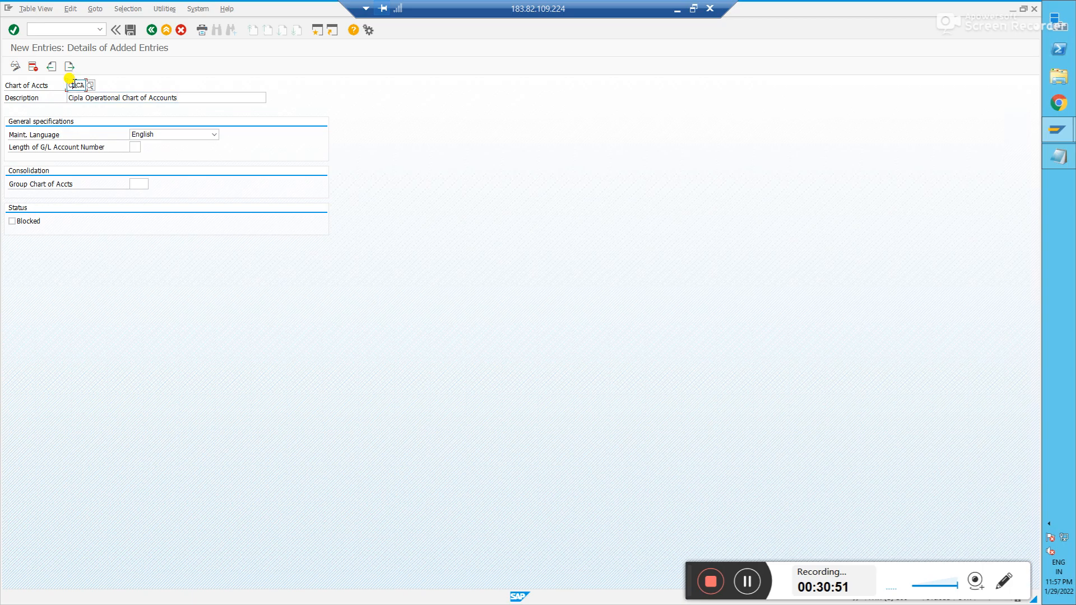
pyautogui.click(202, 96)
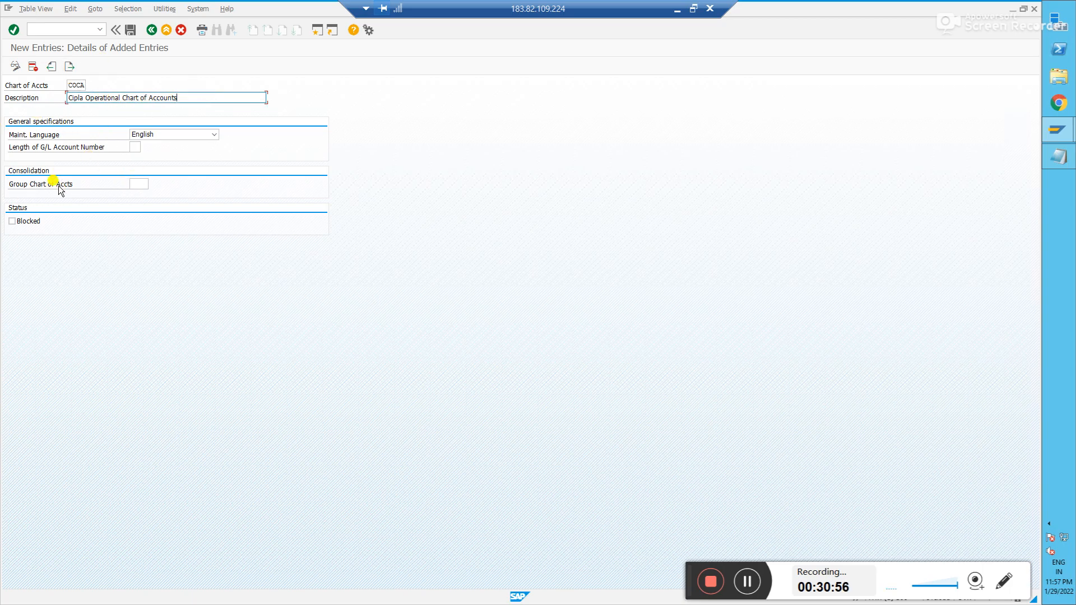
# - Enter 4 as the length of the G/L account number
pyautogui.click(134, 146)
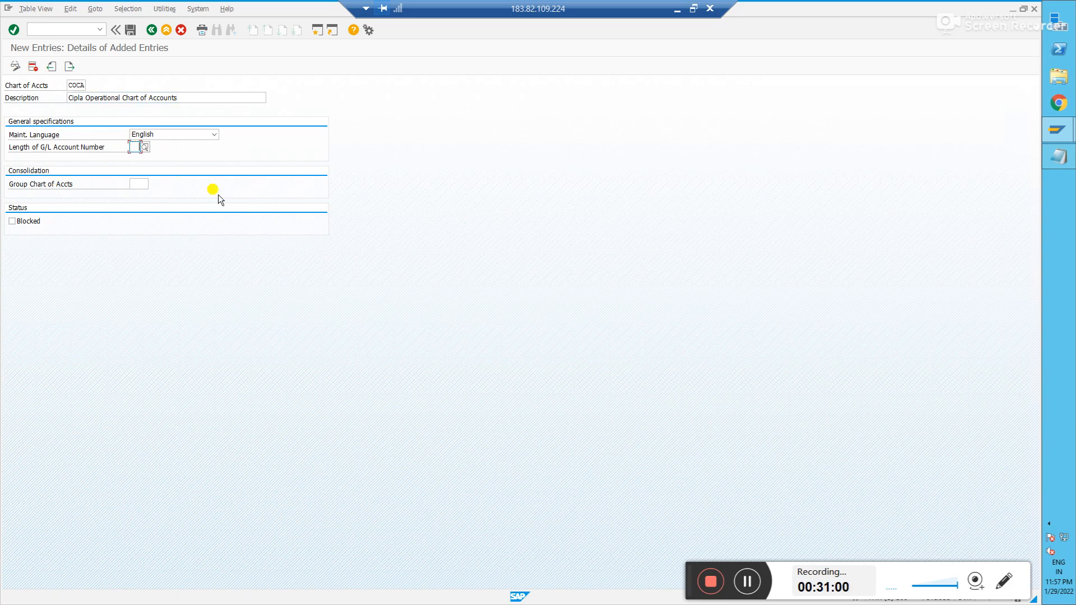
pyautogui.click(144, 148)
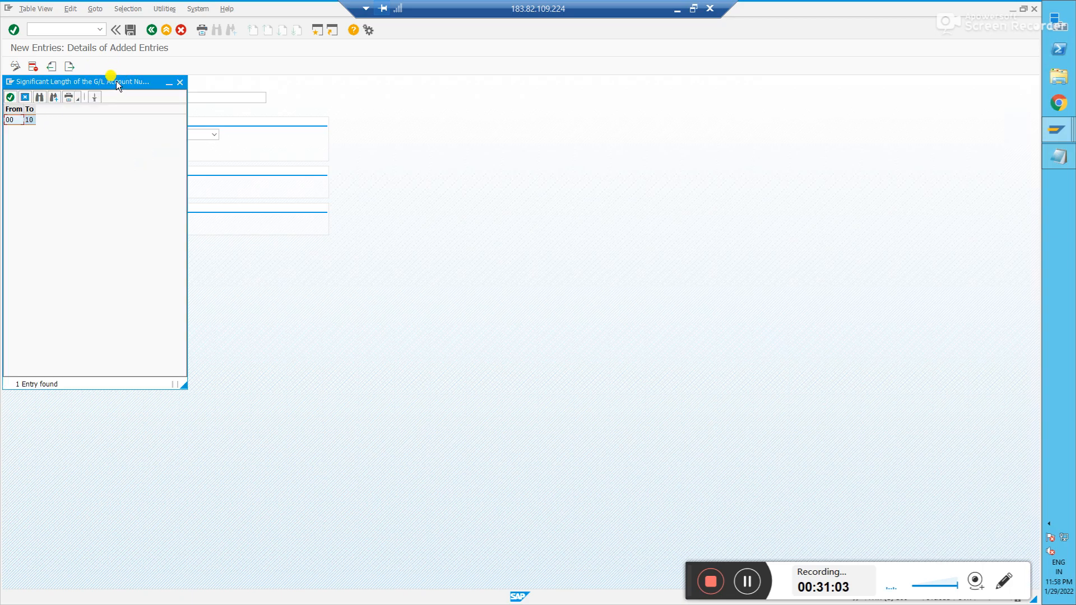
pyautogui.moveTo(116, 81); pyautogui.dragTo(456, 118)
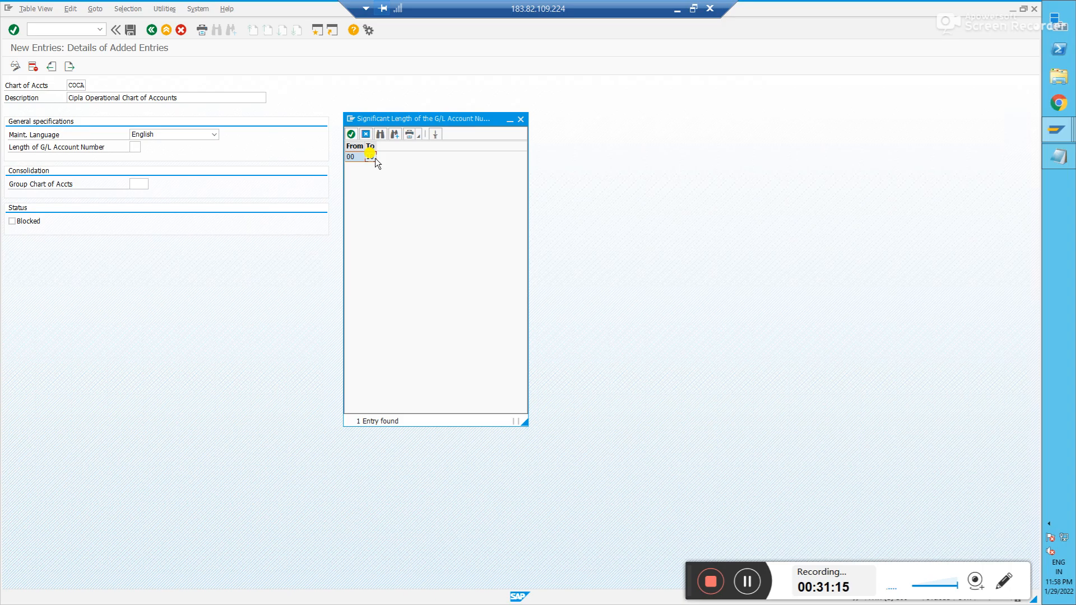
pyautogui.click(521, 120)
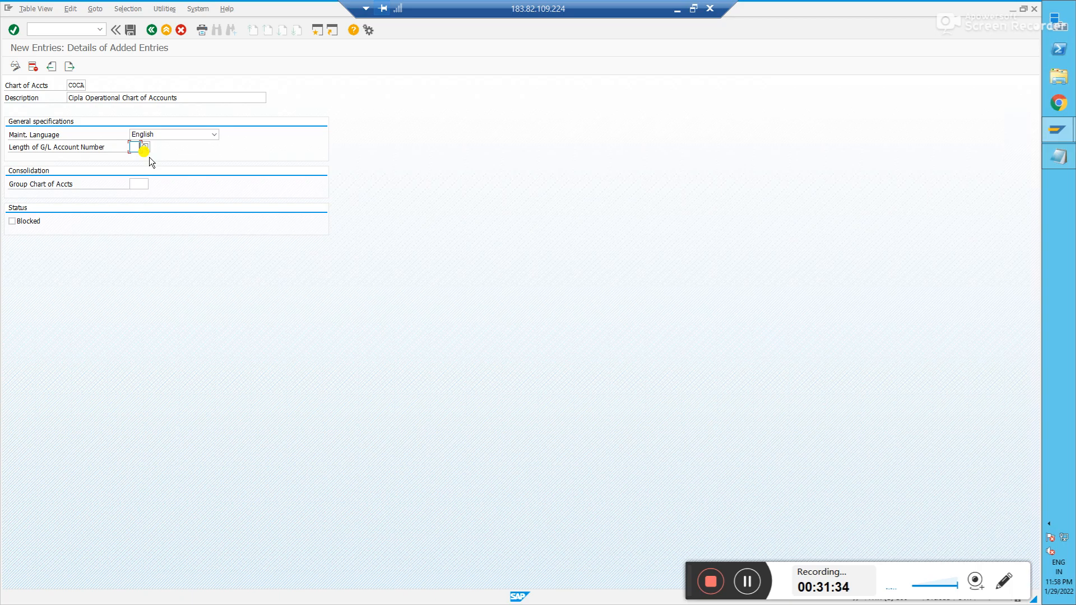
pyautogui.write('4')
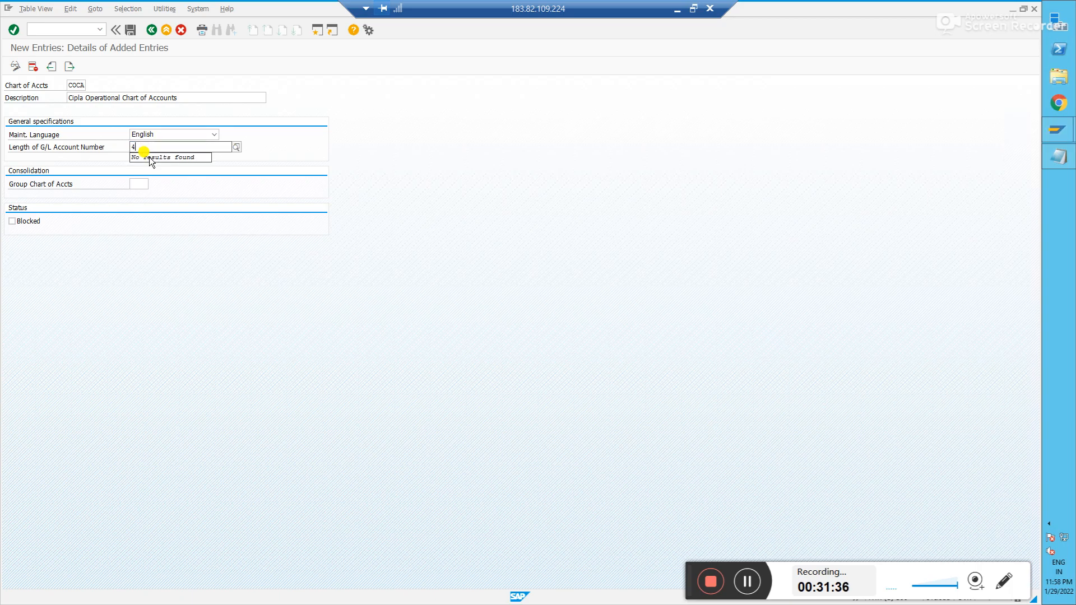
pyautogui.press('Tab')
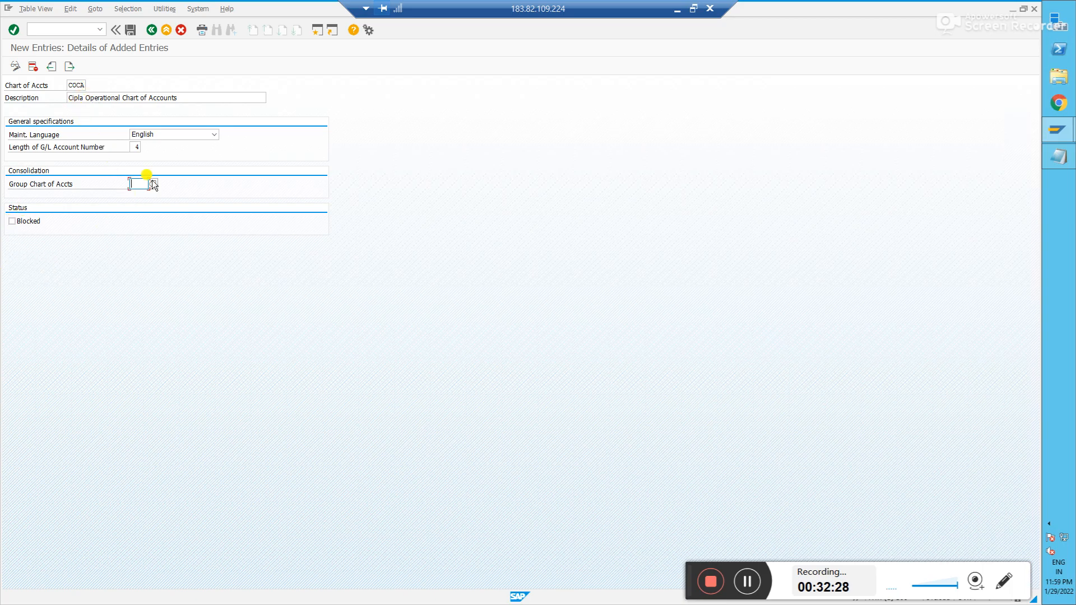
# - Save the new chart of accounts COCA under the customizing request
pyautogui.click(135, 146)
pyautogui.doubleClick(135, 147)
pyautogui.click(132, 31)
pyautogui.click(121, 184)
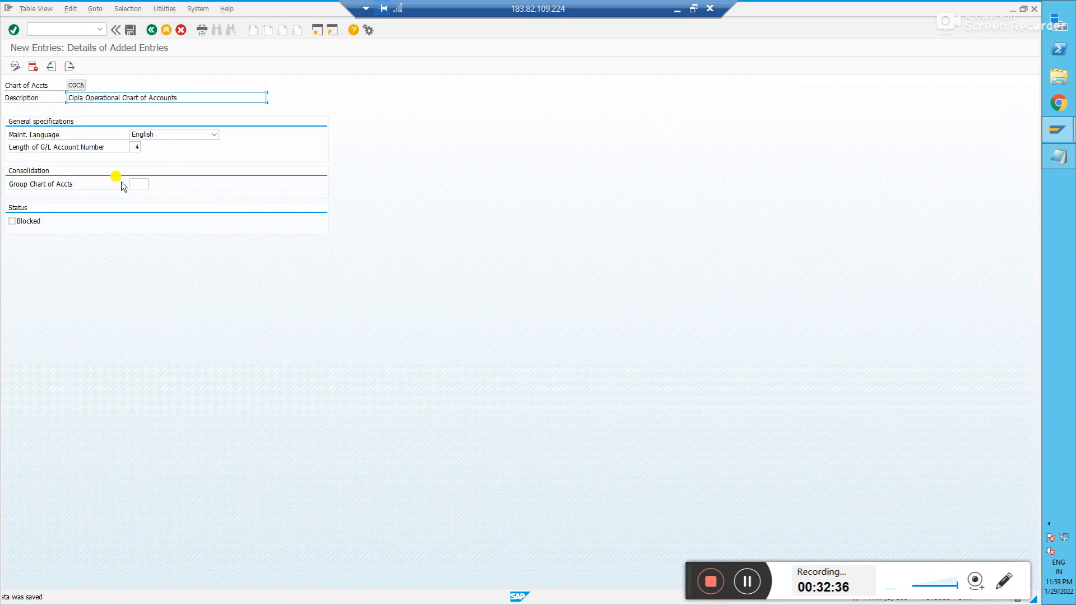
# - Add a line 'COA- COCA' below the IN90 entry in the Notepad notes
pyautogui.hotkey('alt', 'Tab')
pyautogui.click(256, 188)
pyautogui.press('Return')
pyautogui.press('Return')
pyautogui.write('COA-')
pyautogui.hotkey('alt', 'Tab')
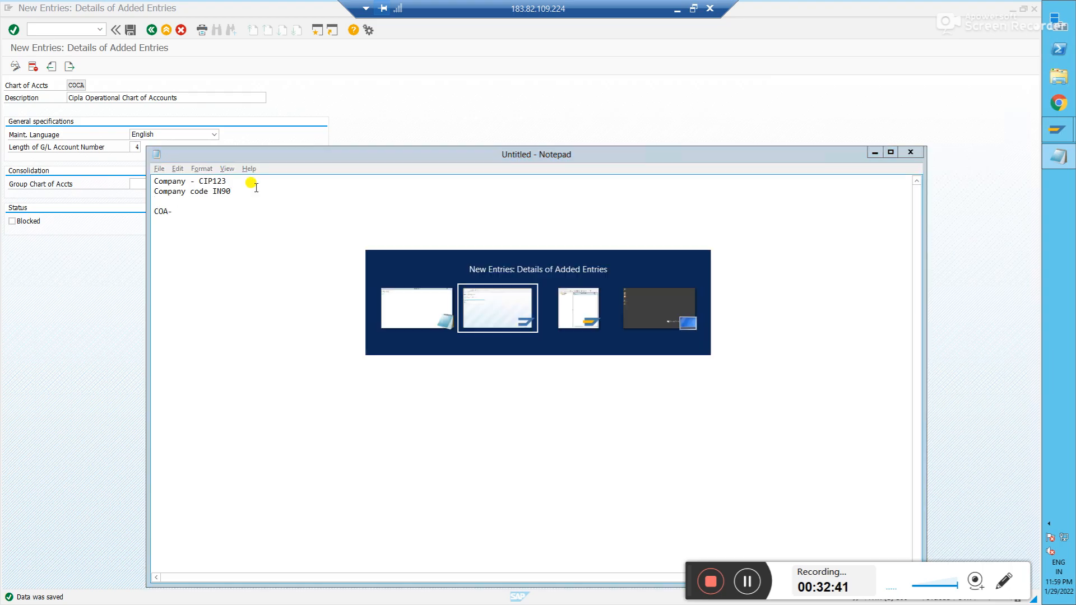
pyautogui.hotkey('alt', 'Tab')
pyautogui.write('COCA')
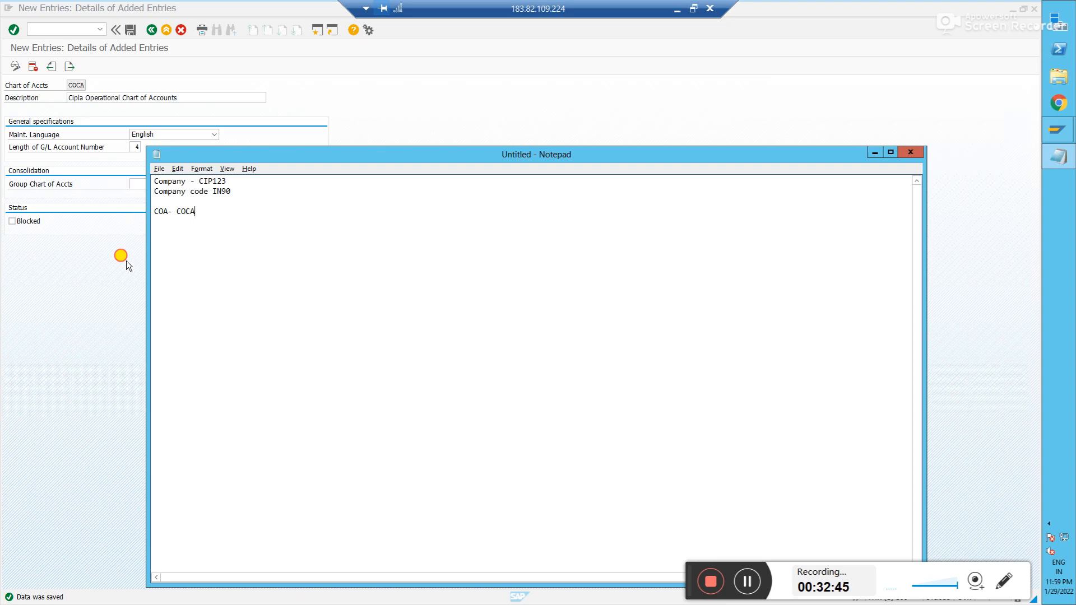
# - Go back from the COCA details to the Display IMG tree
pyautogui.click(126, 260)
pyautogui.click(151, 32)
pyautogui.click(150, 33)
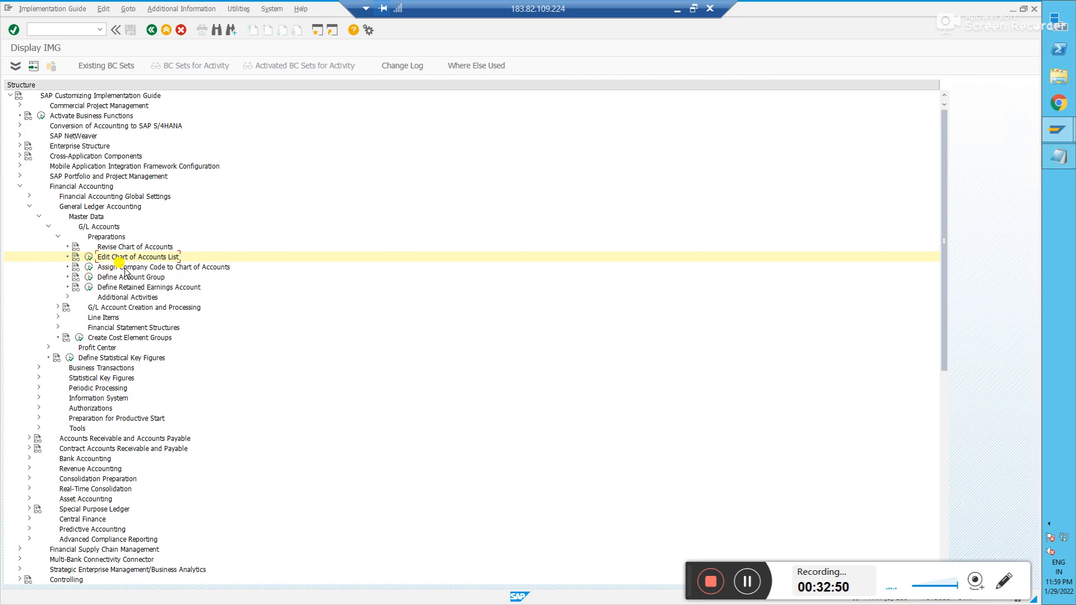
# - In Assign Company Code to Chart of Accounts, position to IN90 and enter COCA
pyautogui.click(89, 267)
pyautogui.click(126, 333)
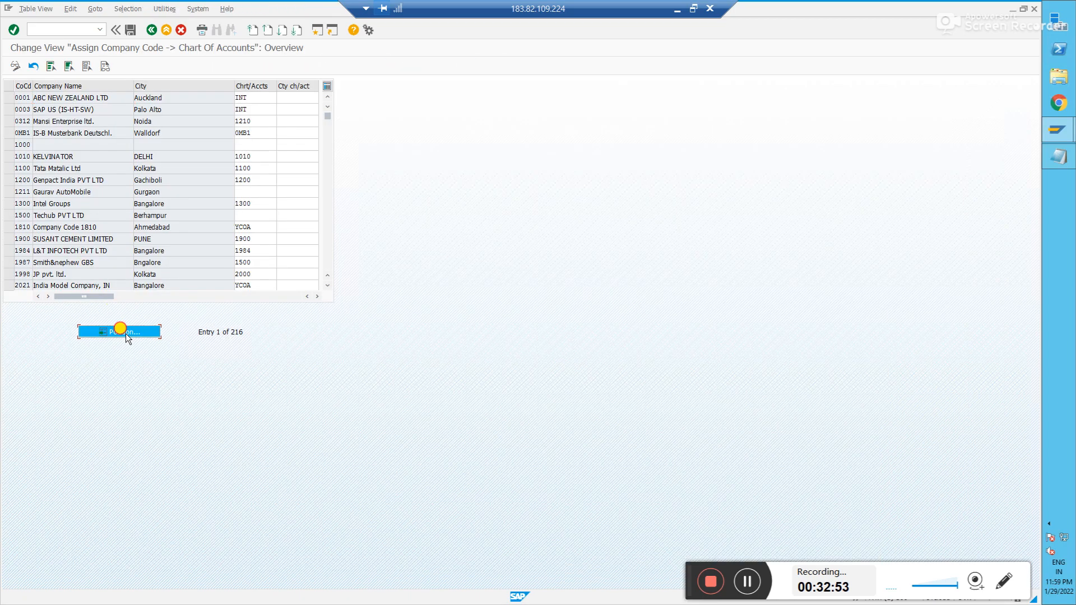
pyautogui.write('IN90')
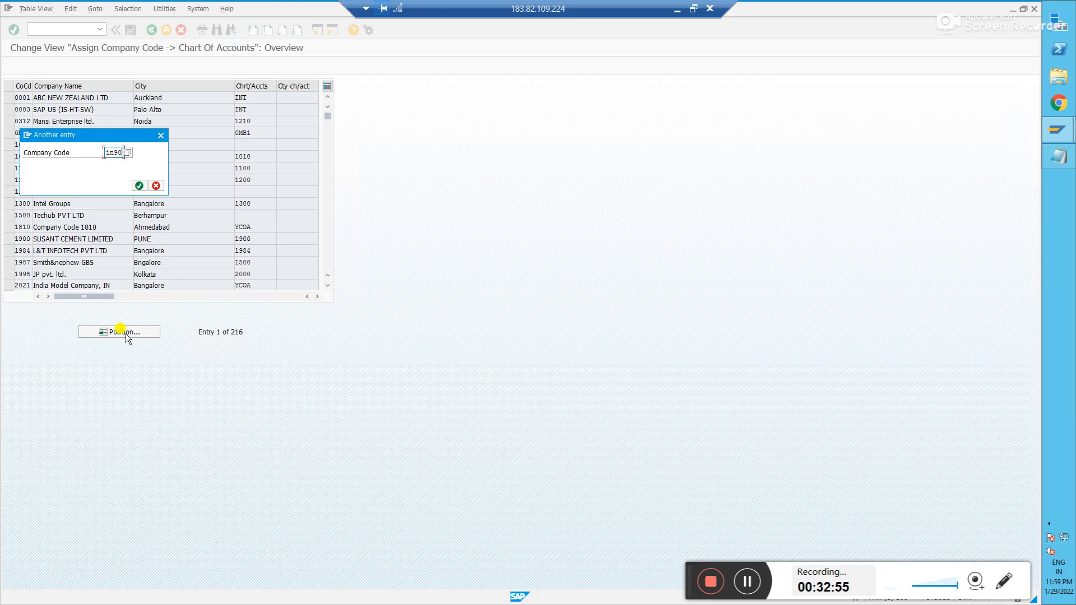
pyautogui.press('Return')
pyautogui.click(266, 95)
pyautogui.write('coca')
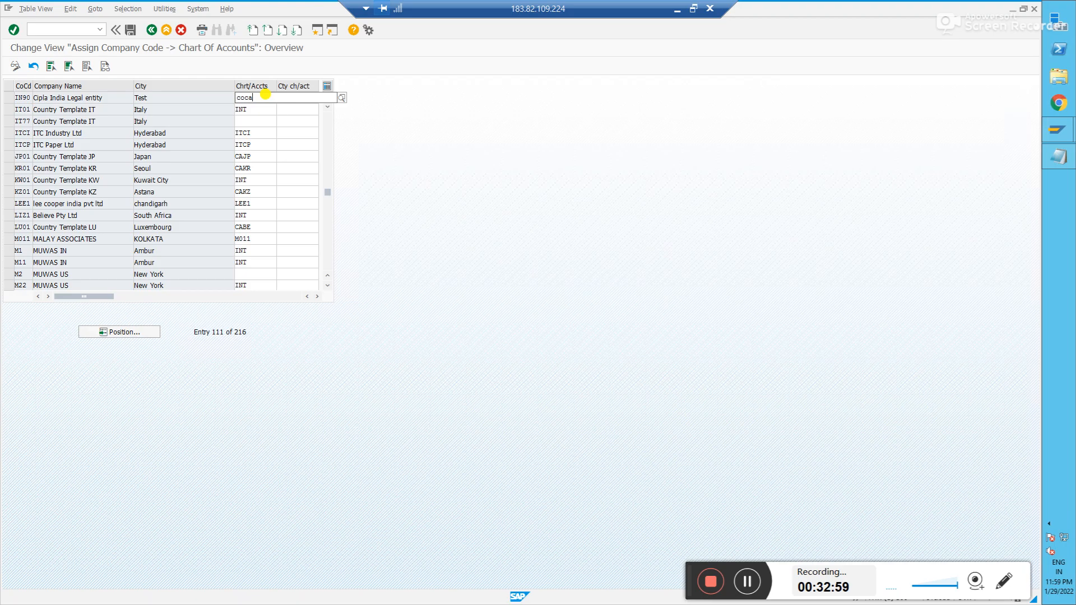
pyautogui.press('Return')
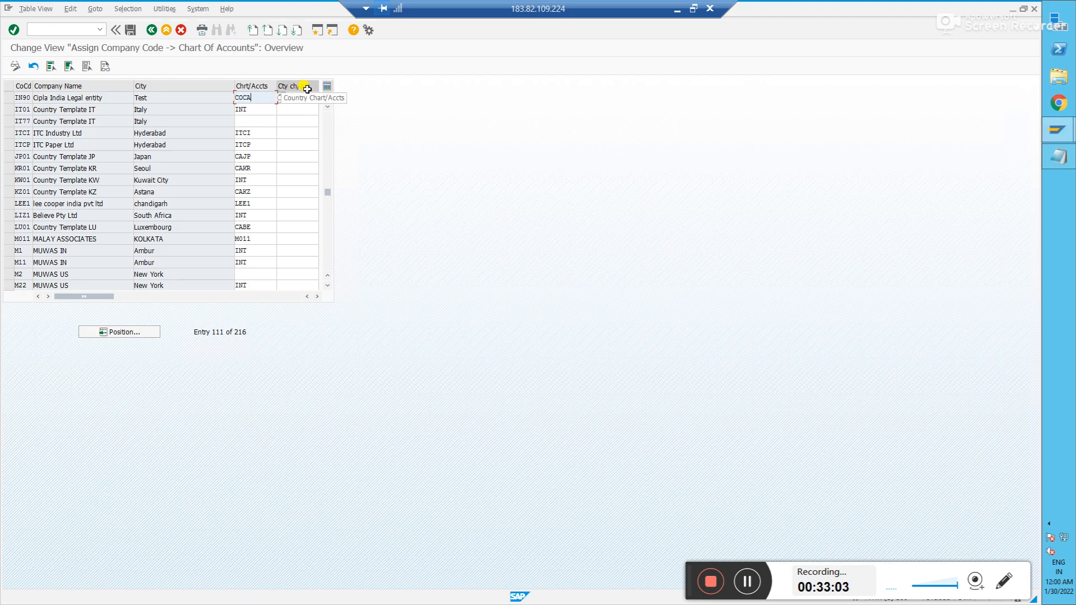
# - Save the IN90–COCA assignment under the customizing request and return to the IMG tree
pyautogui.click(306, 97)
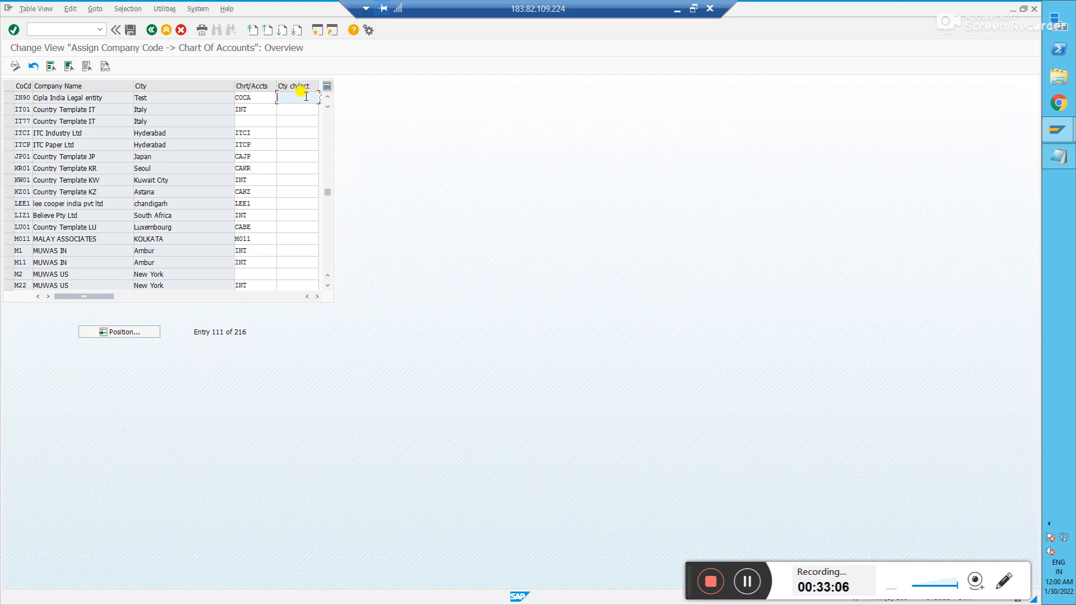
pyautogui.click(132, 31)
pyautogui.click(120, 186)
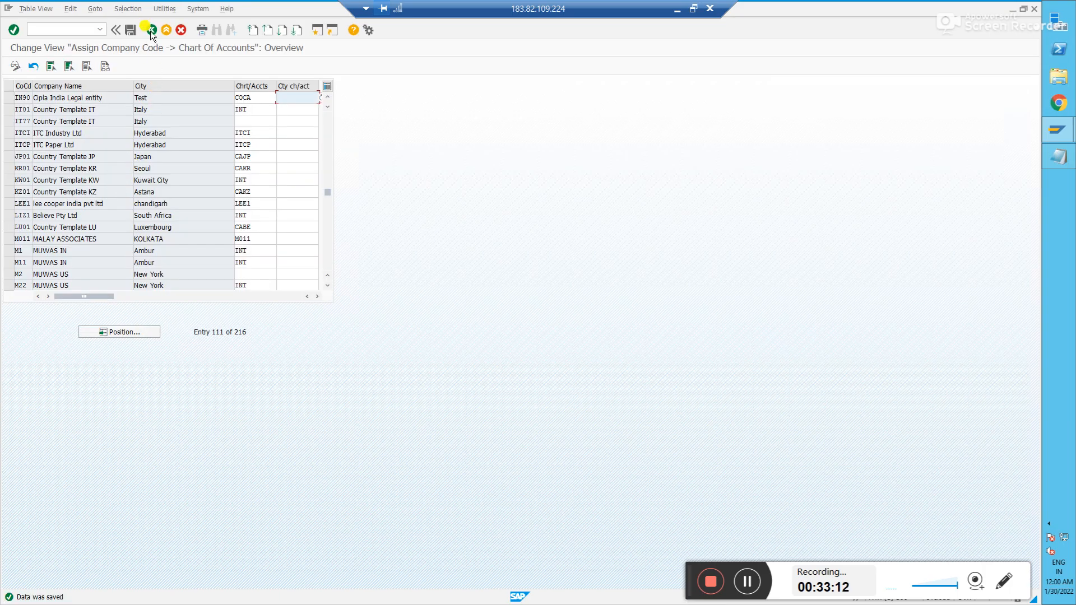
pyautogui.click(151, 30)
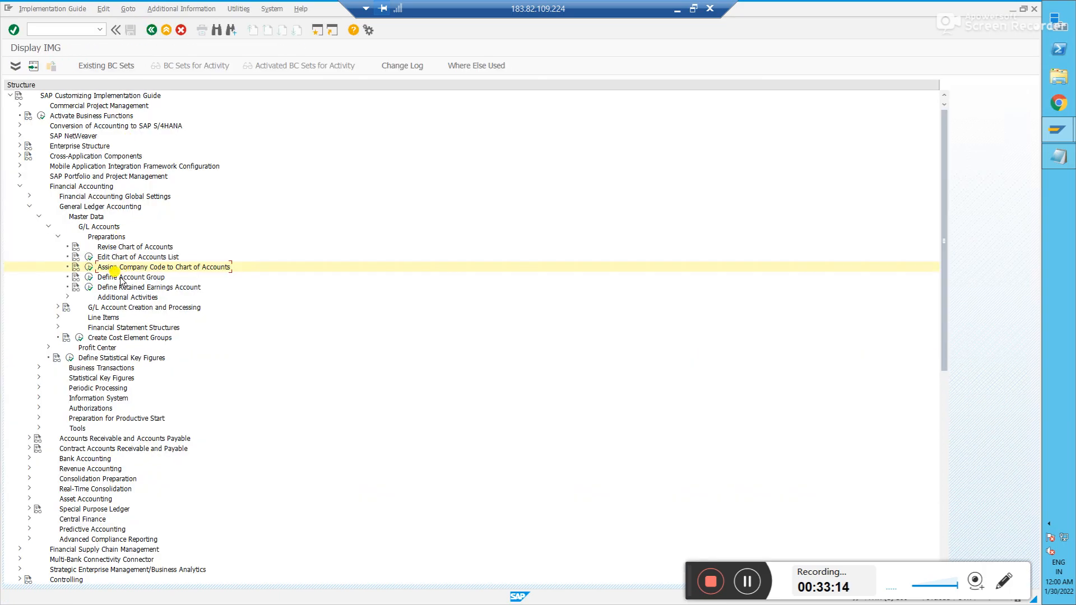
pyautogui.click(88, 276)
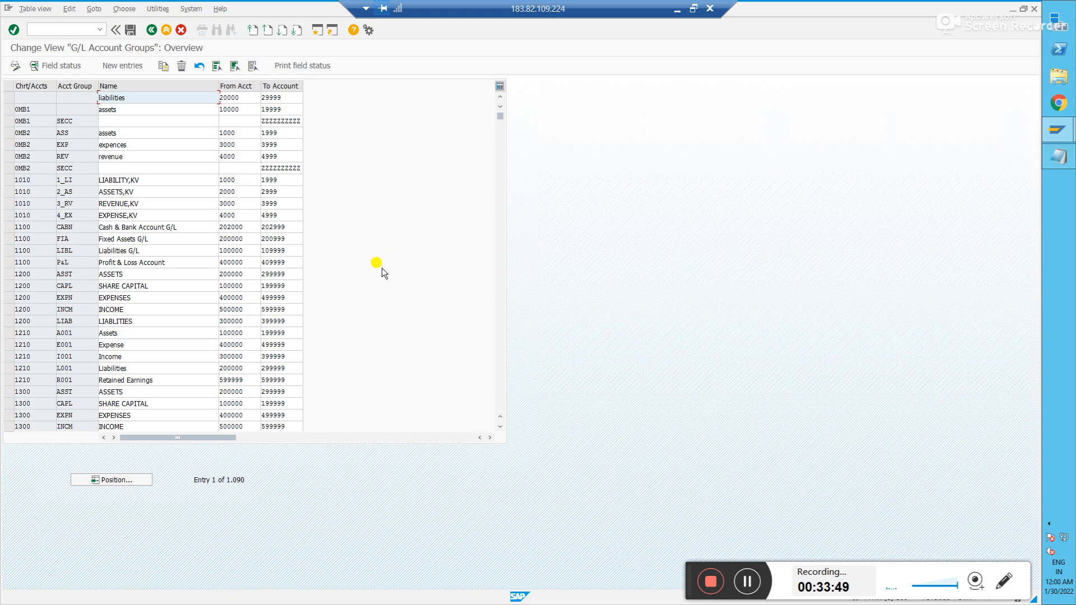
pyautogui.click(118, 66)
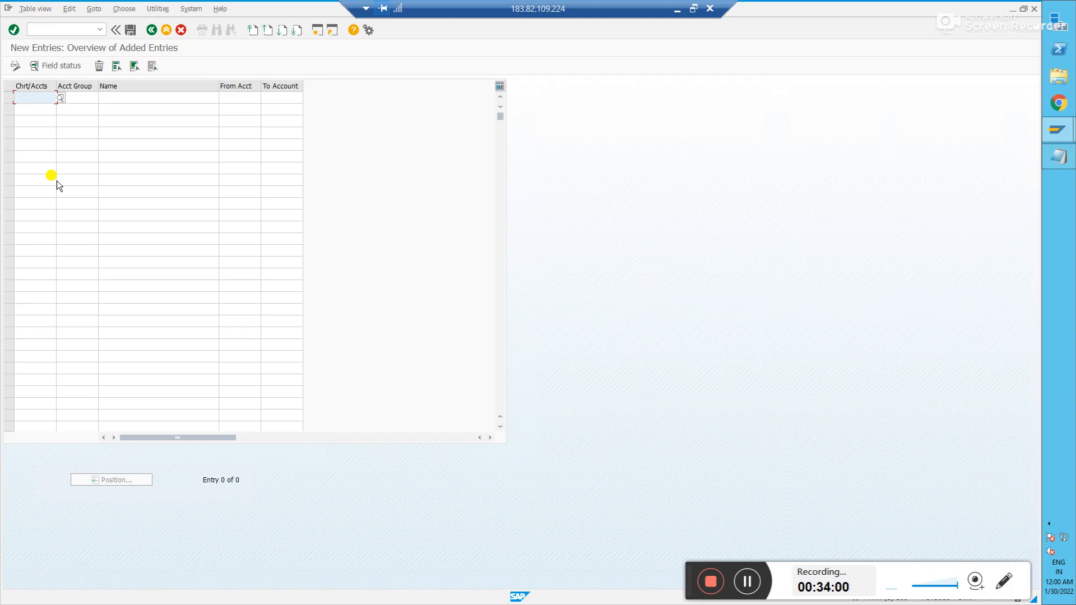
pyautogui.click(151, 29)
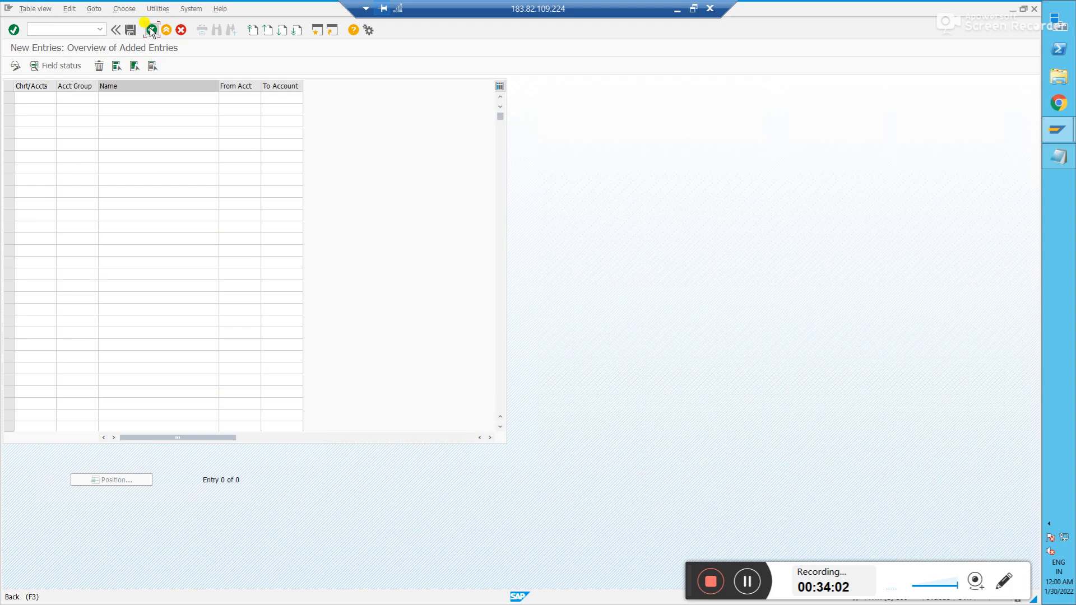
pyautogui.click(152, 29)
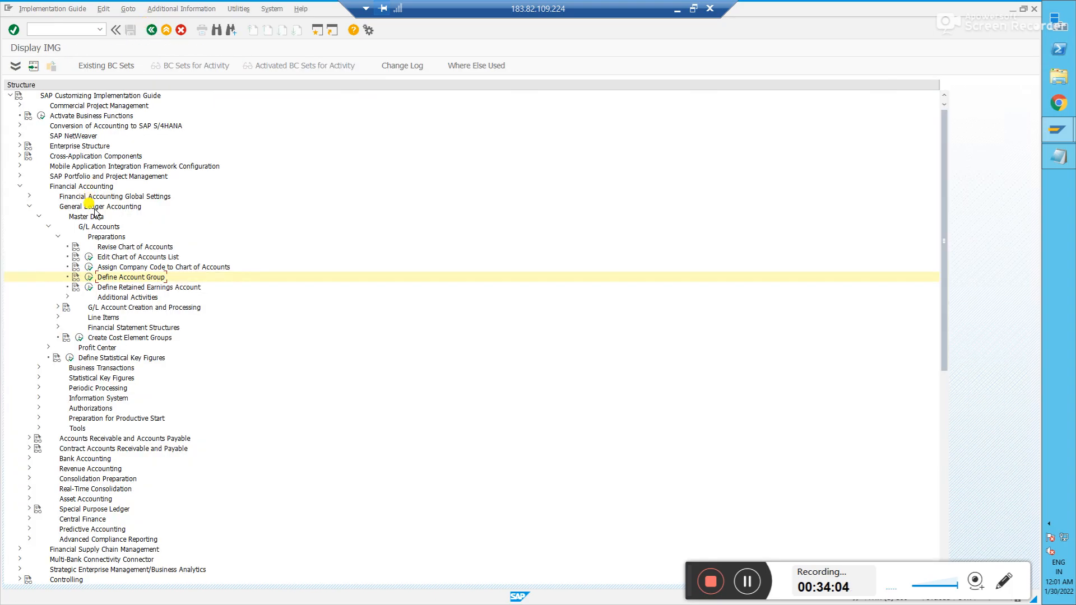
pyautogui.click(89, 267)
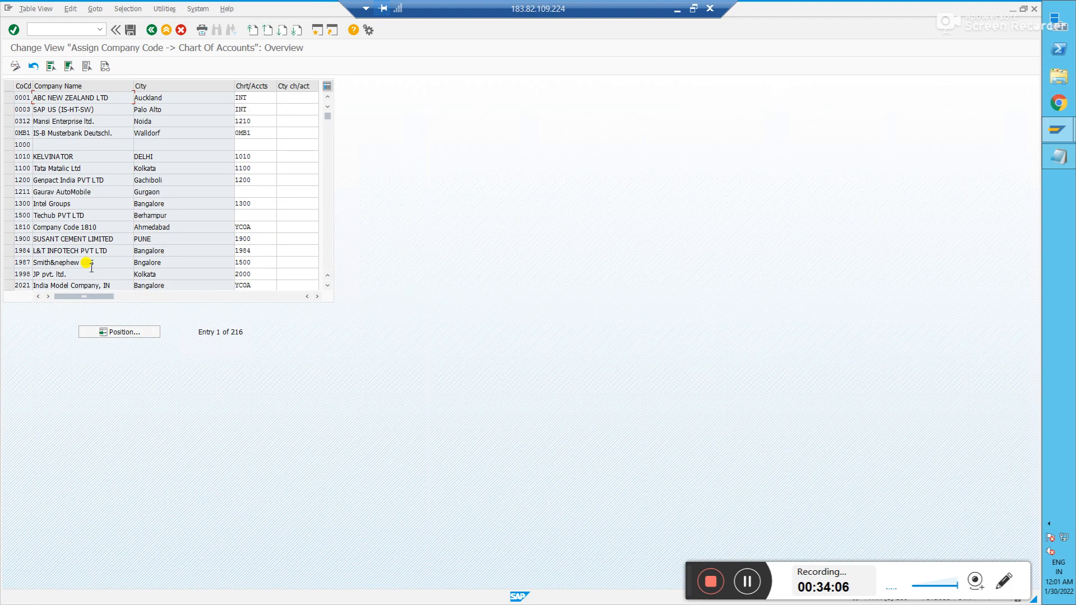
pyautogui.click(113, 333)
pyautogui.write('in90')
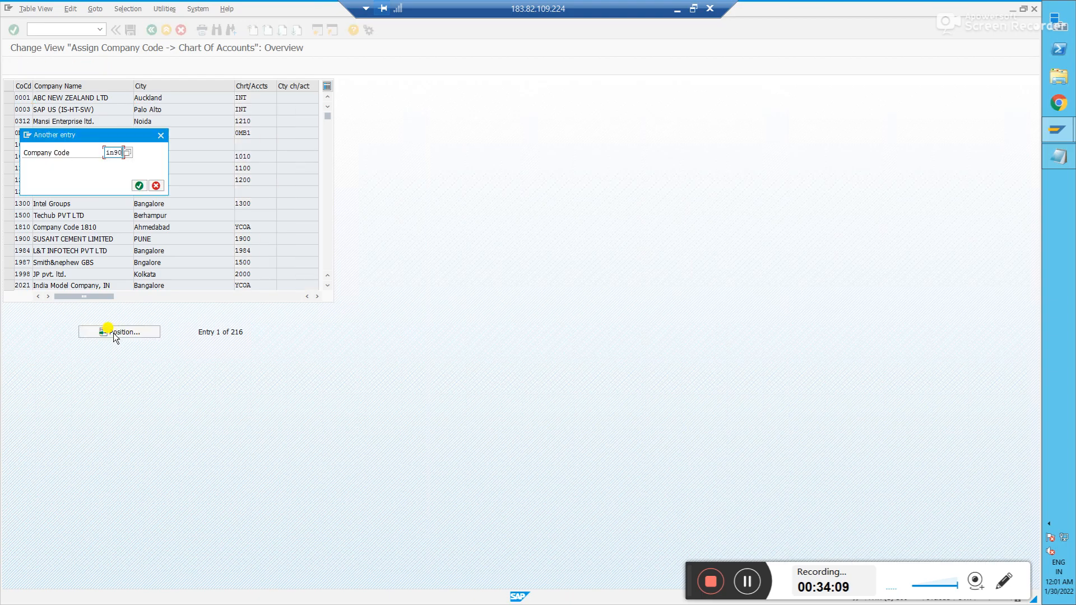
pyautogui.press('Return')
pyautogui.click(25, 98)
pyautogui.click(255, 98)
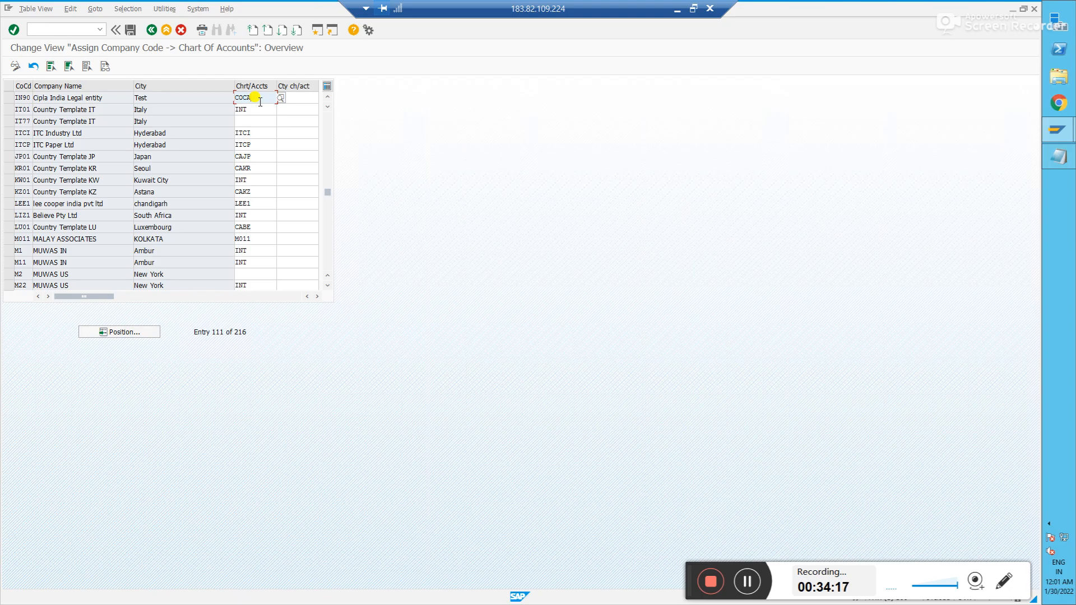
pyautogui.click(8, 97)
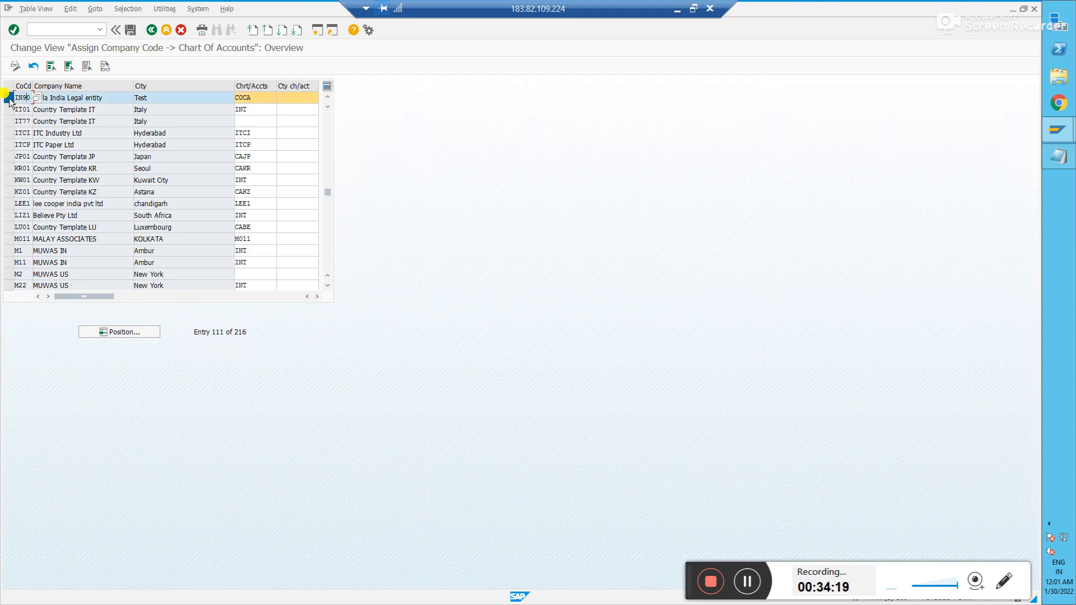
pyautogui.click(259, 99)
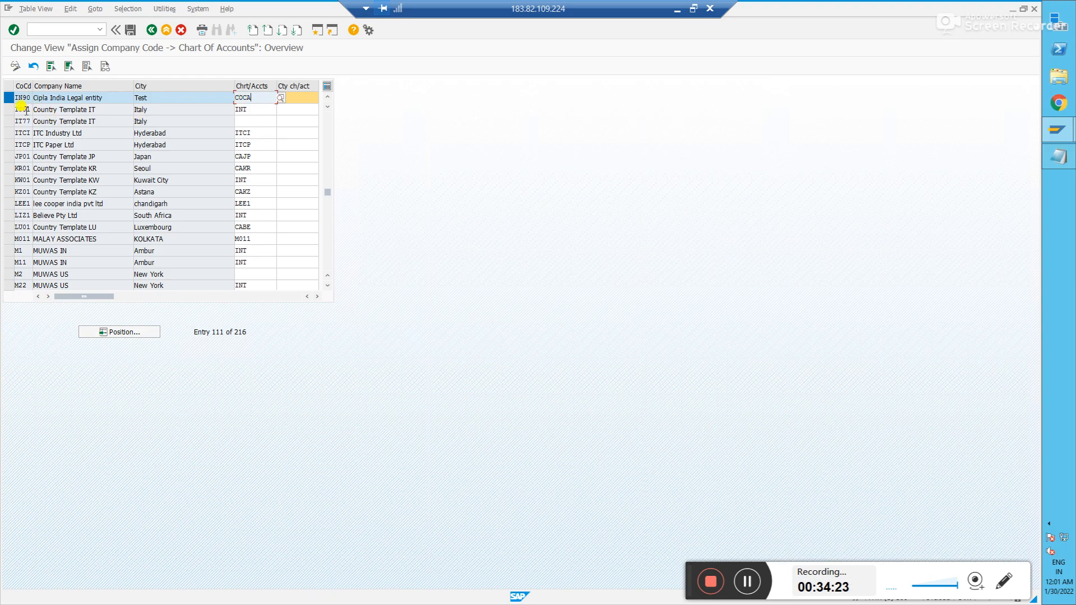
pyautogui.click(8, 98)
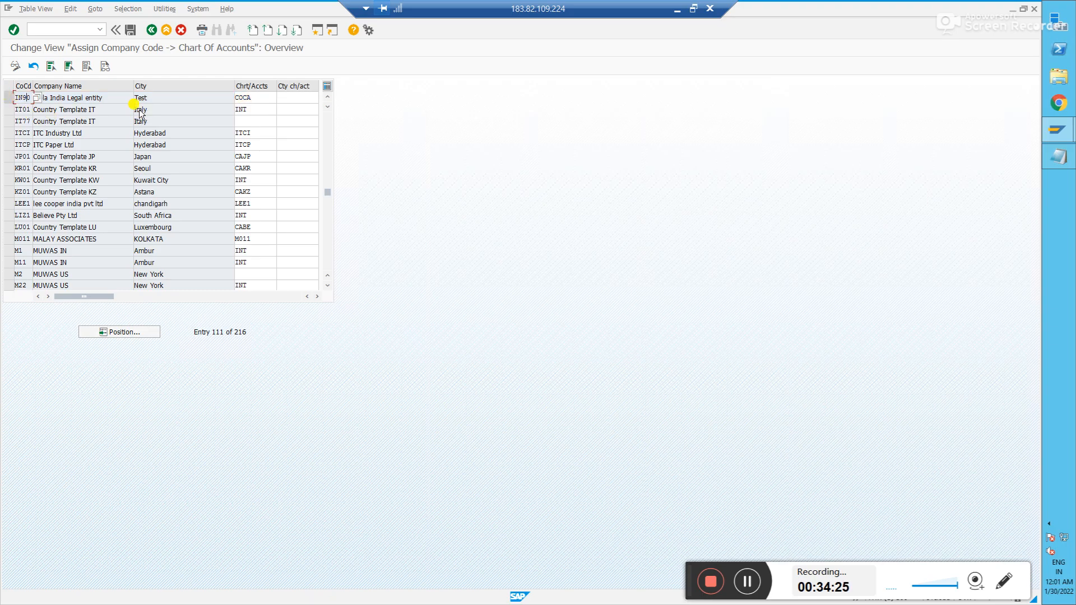
pyautogui.click(265, 102)
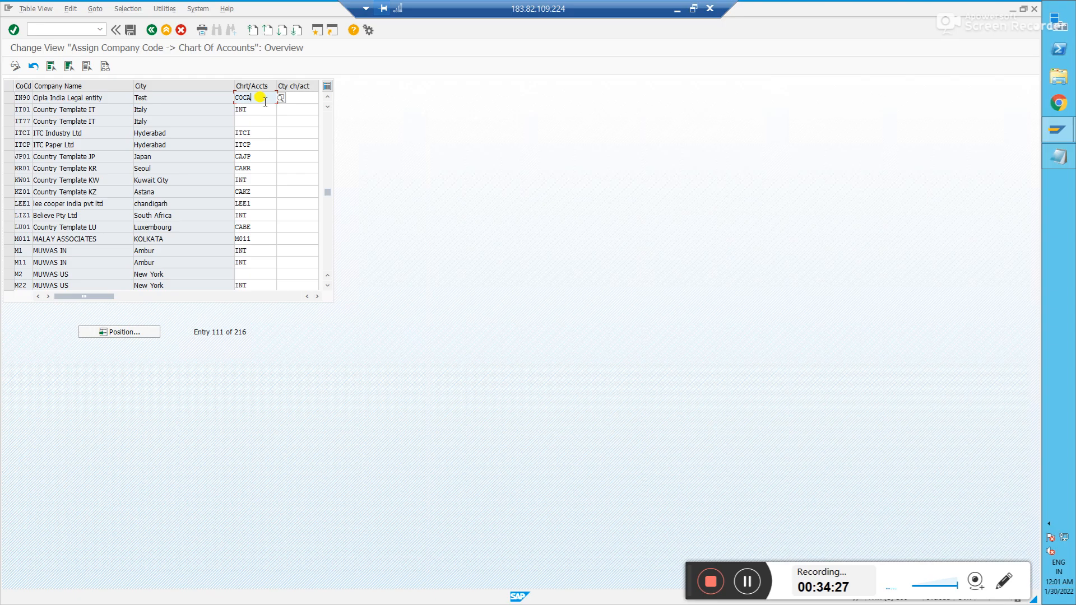
pyautogui.click(150, 29)
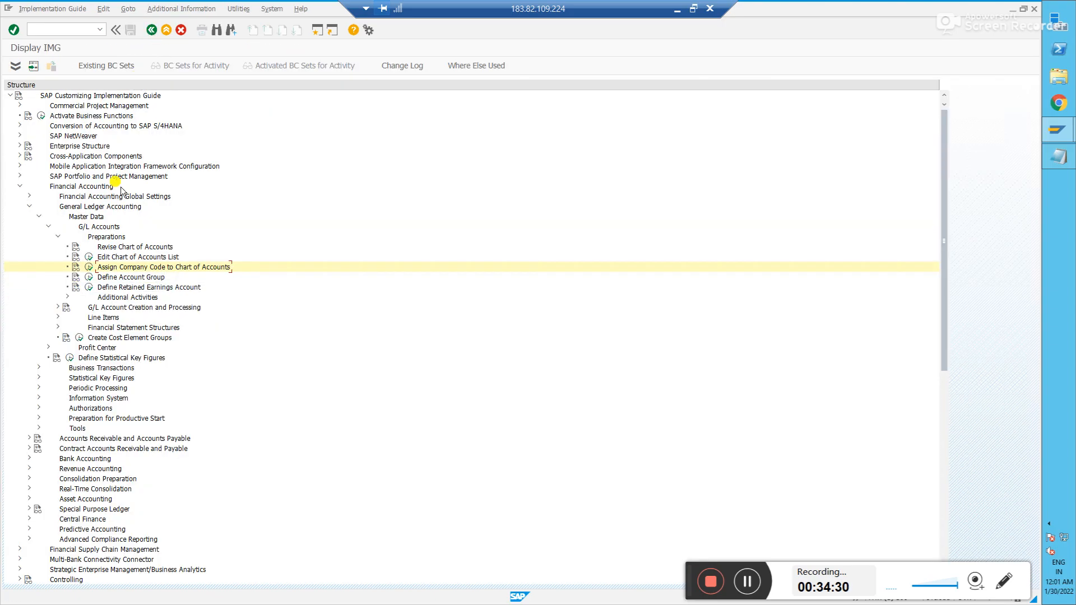
# - Open Define Account Group and start a new entry for chart of accounts COCA
pyautogui.click(89, 277)
pyautogui.click(746, 581)
pyautogui.click(747, 581)
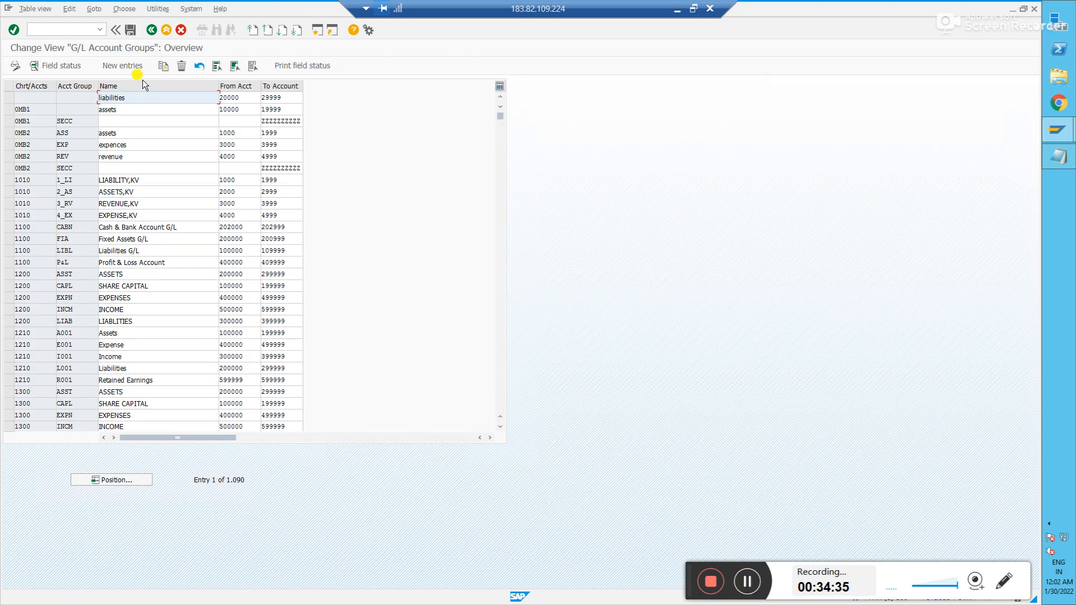
pyautogui.click(131, 65)
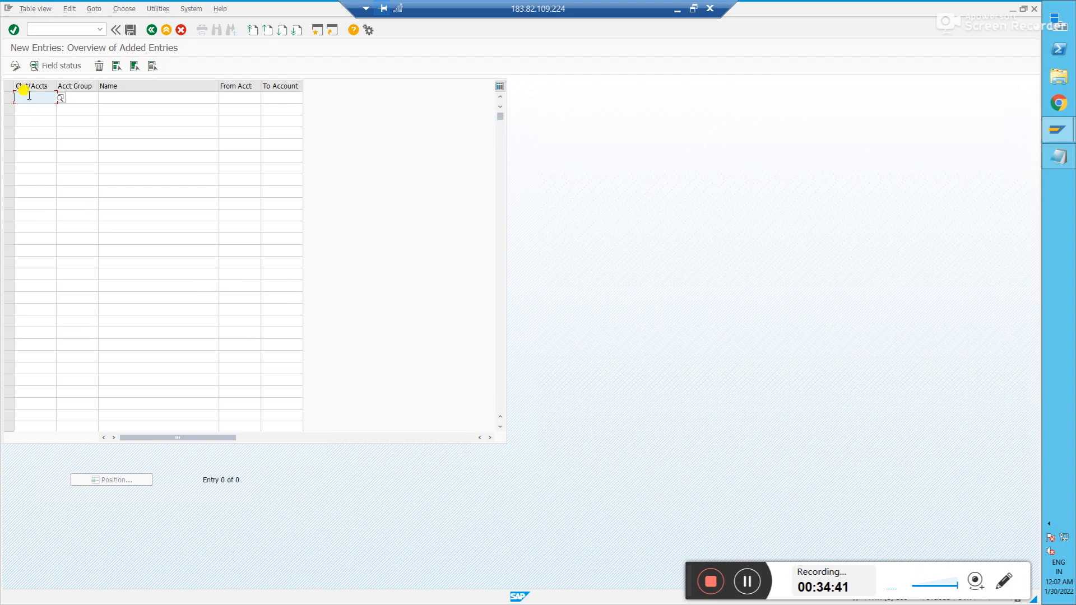
pyautogui.write('coc')
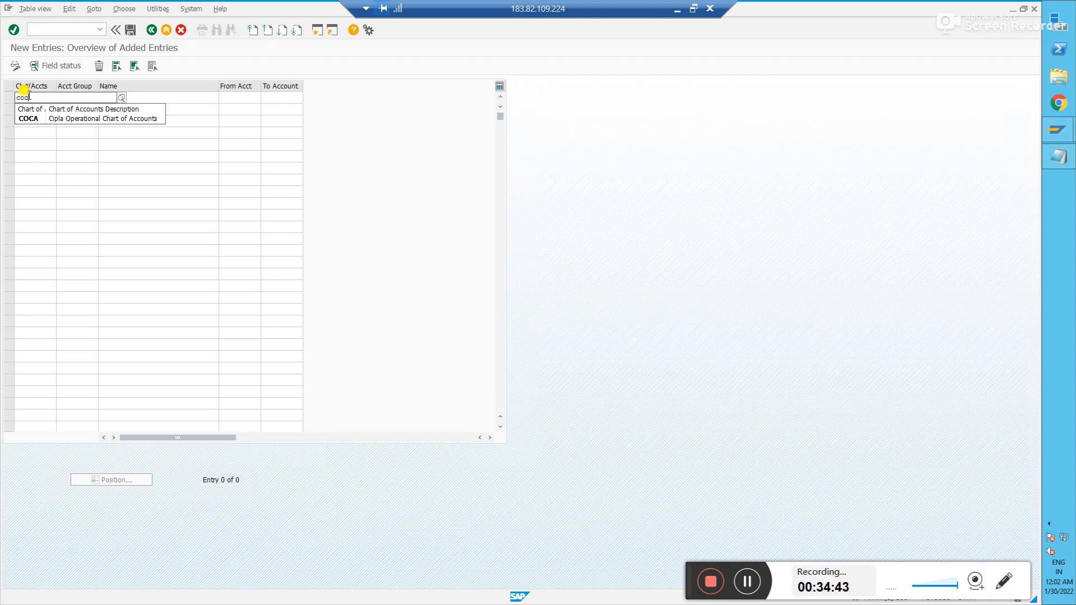
pyautogui.press('Down')
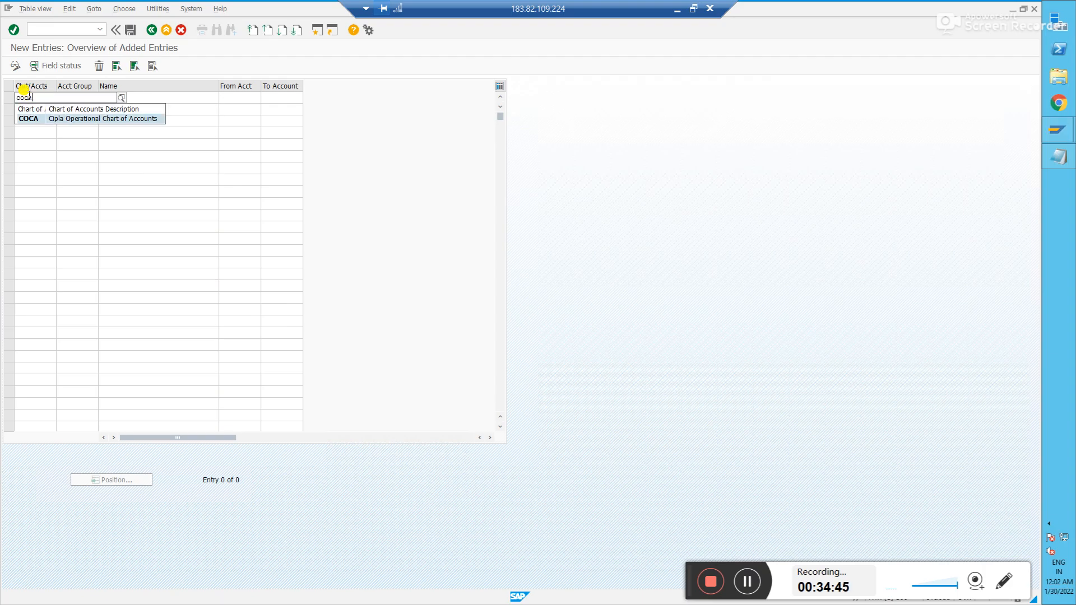
pyautogui.press('Return')
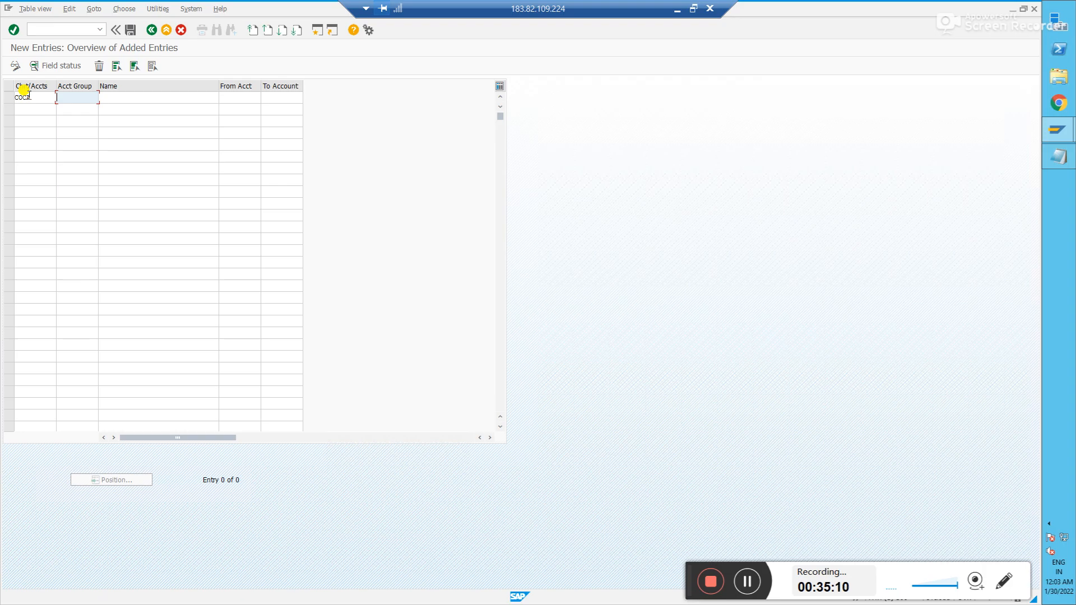
# - Enter account group Asst with the name Assets
pyautogui.write('Asst')
pyautogui.press('Tab')
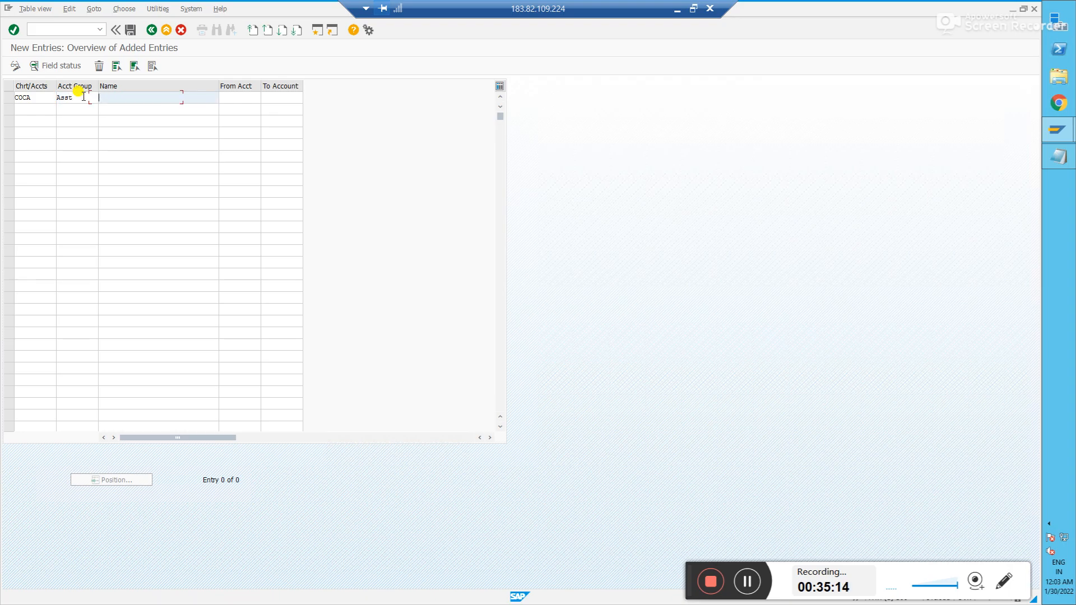
pyautogui.write('Assets')
pyautogui.press('Tab')
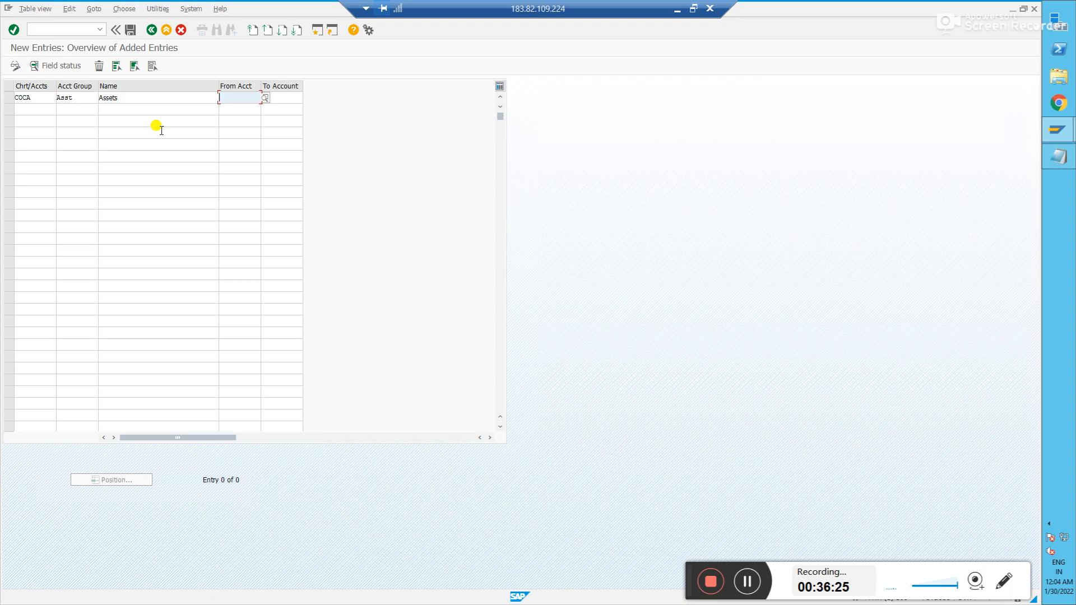
# - Give the Assets group the account range 1000 to 1999
pyautogui.write('1000')
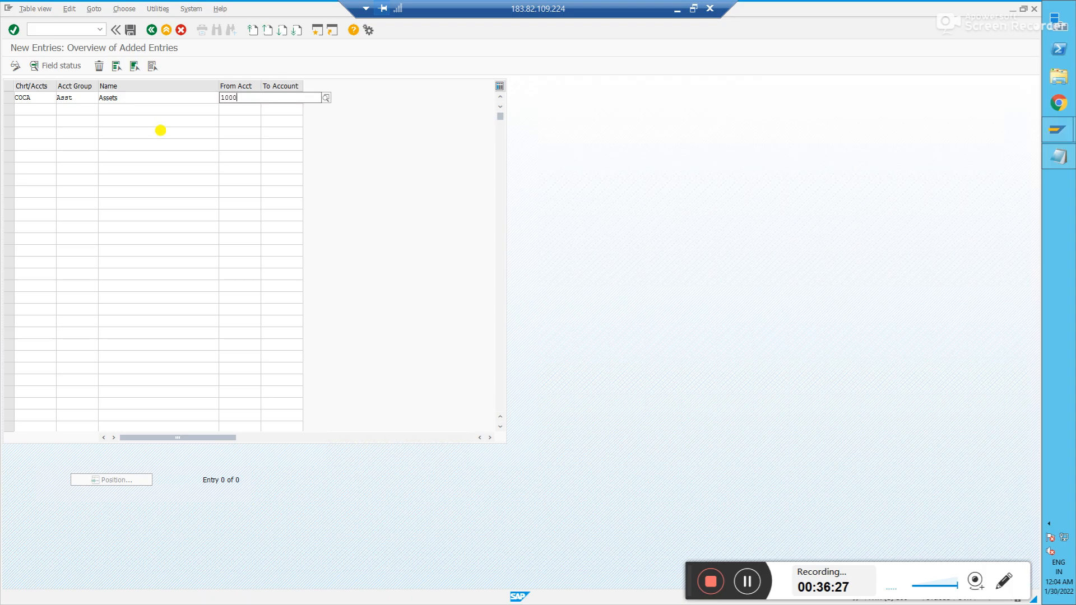
pyautogui.press('Tab')
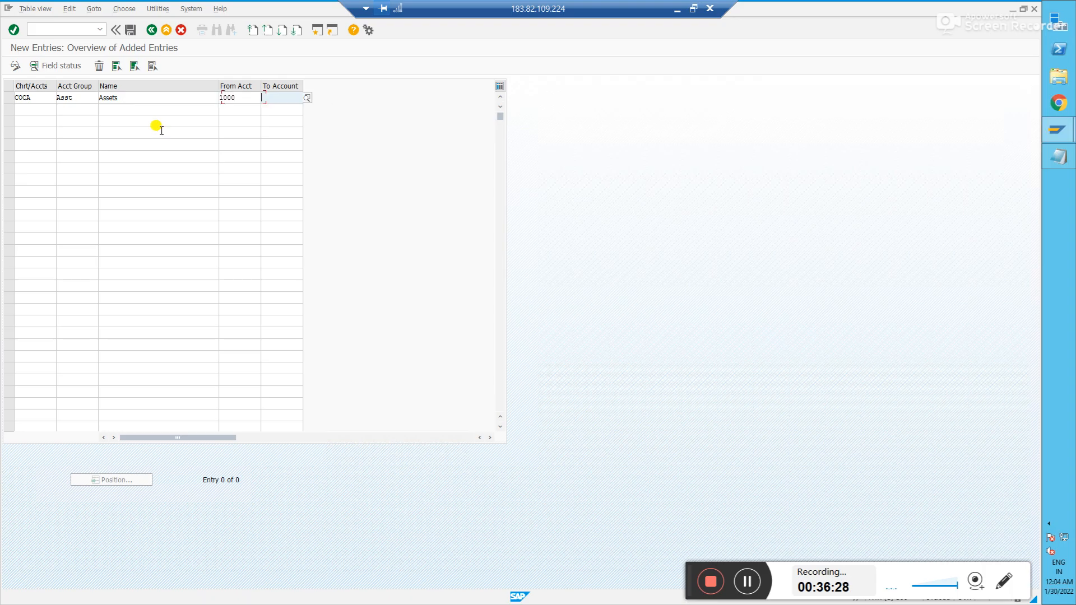
pyautogui.click(243, 99)
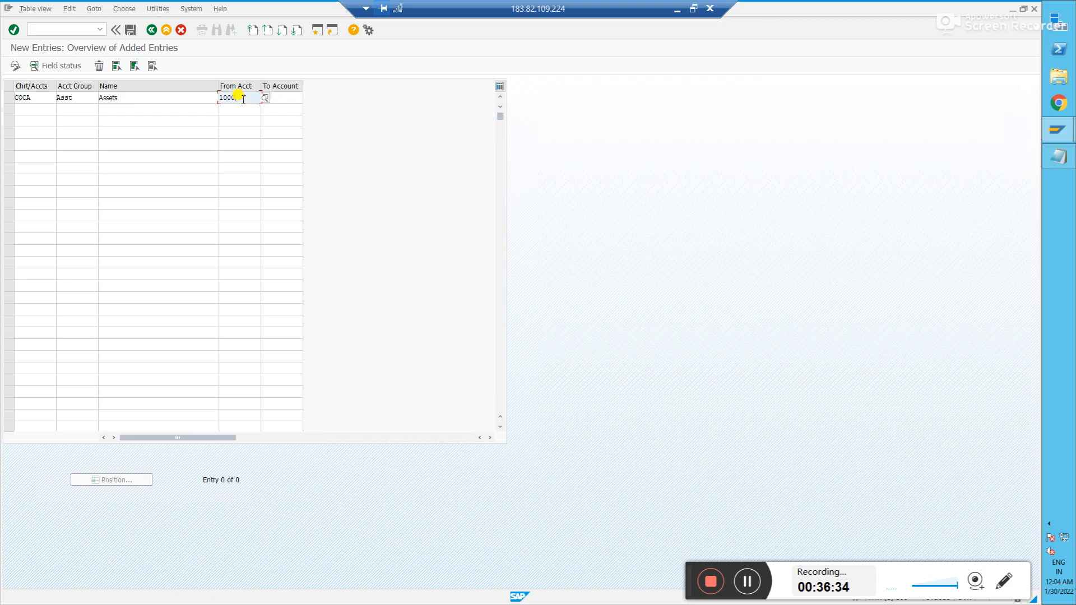
pyautogui.click(292, 96)
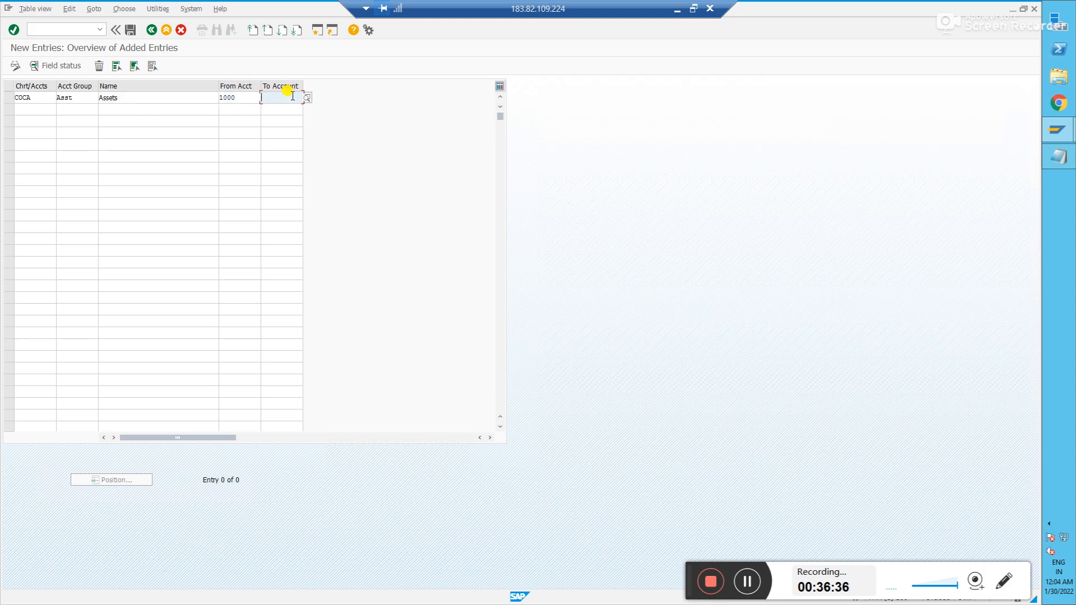
pyautogui.write('19999')
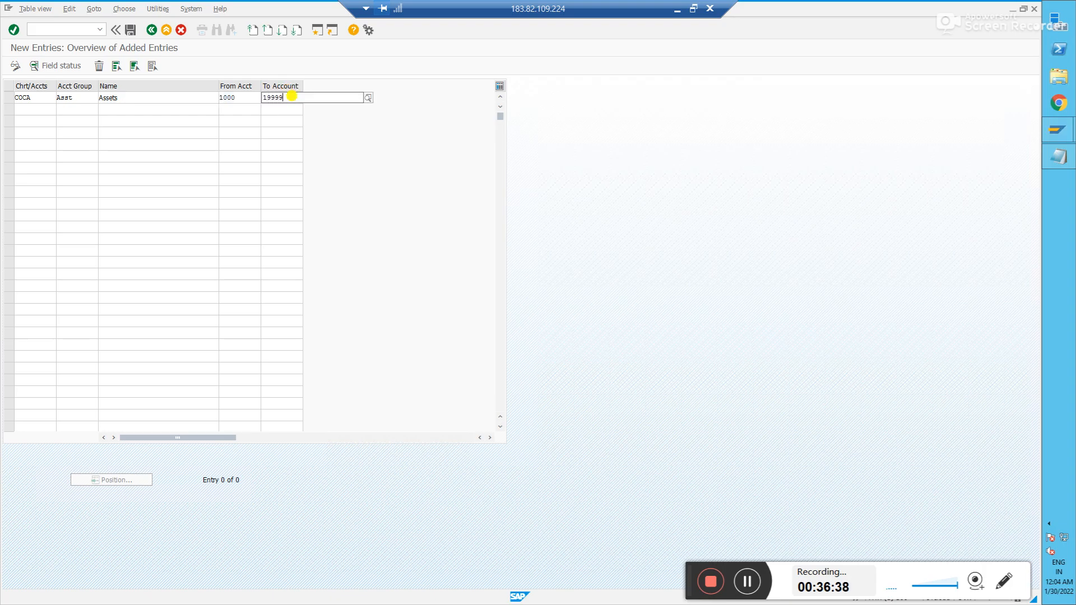
pyautogui.press('BackSpace')
pyautogui.press('Return')
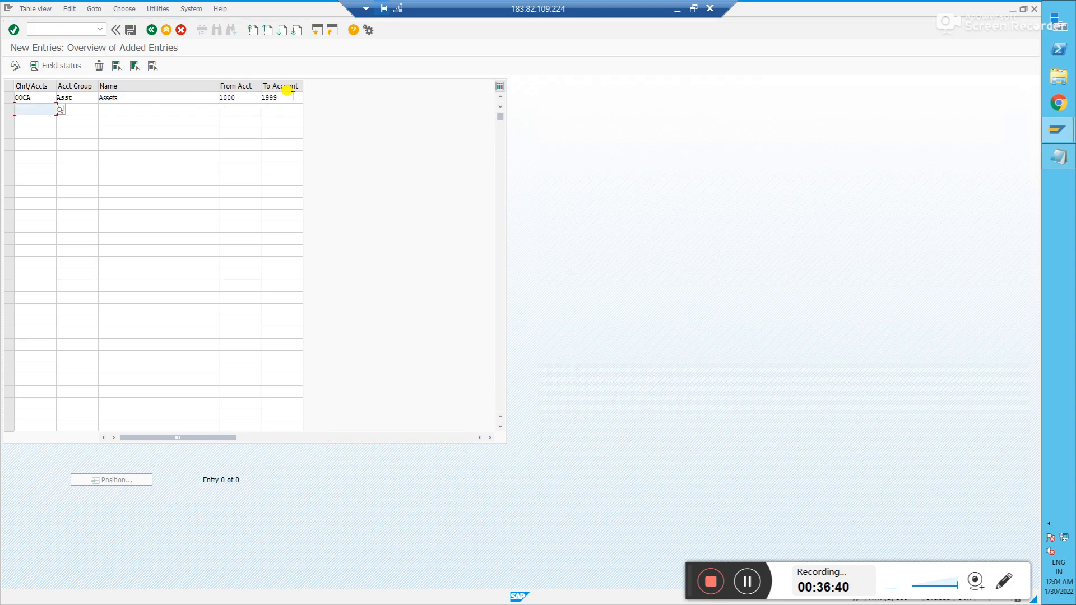
# - Add COCA account group Lbts, named liabilities, with range 2000 to 2999
pyautogui.write('coca')
pyautogui.press('Tab')
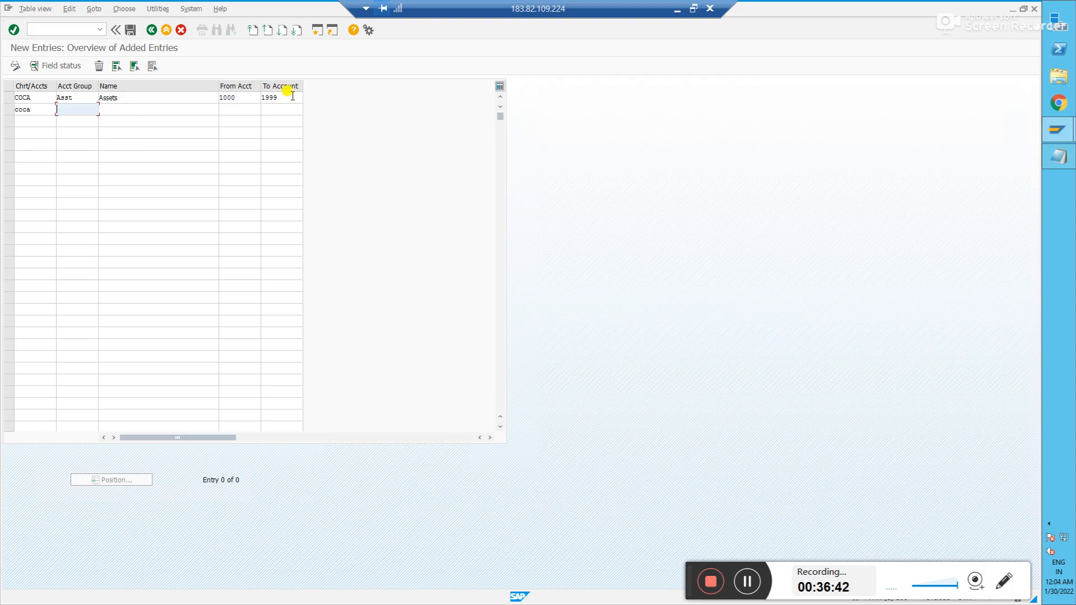
pyautogui.write('Lbts')
pyautogui.press('Tab')
pyautogui.write('Li')
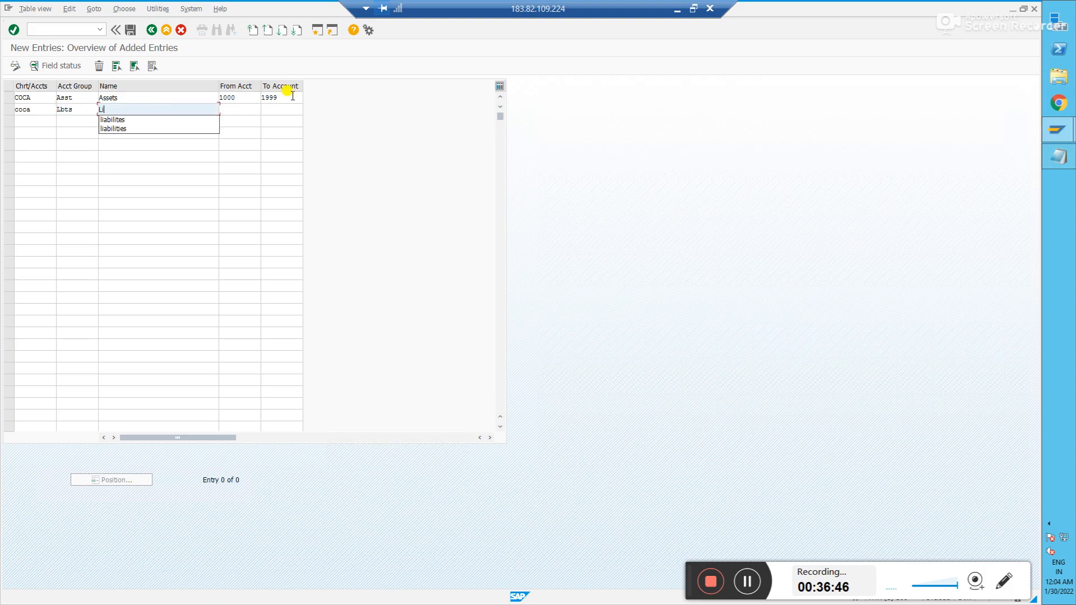
pyautogui.press('Down')
pyautogui.press('Tab')
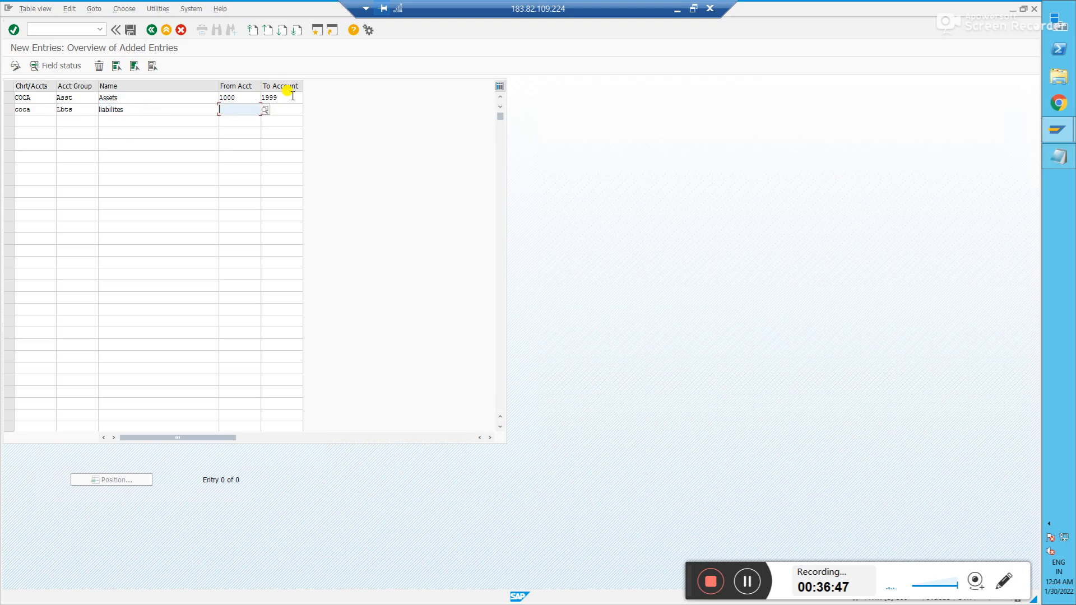
pyautogui.write('2000')
pyautogui.press('Tab')
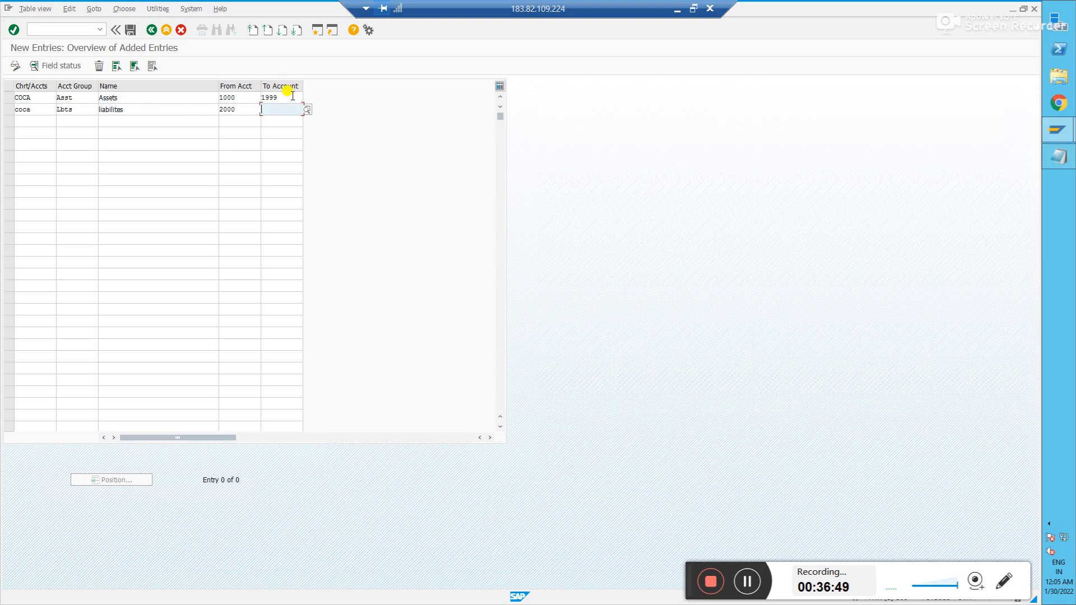
pyautogui.write('2999')
pyautogui.press('Tab')
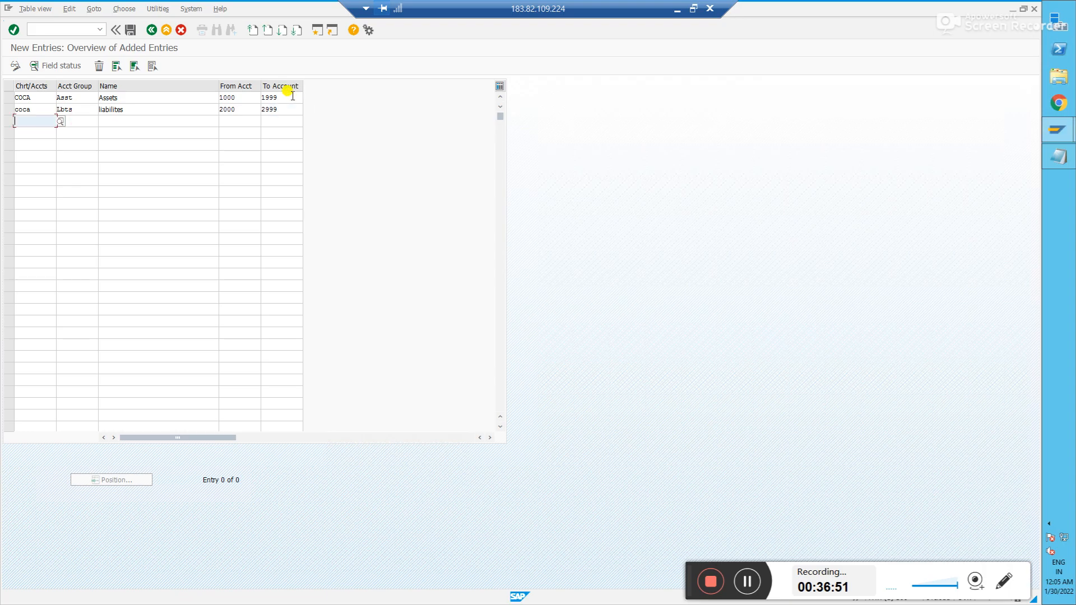
# - Add COCA account group Exp, named Expenses, with range 3000 to 3999
pyautogui.write('coca')
pyautogui.press('Tab')
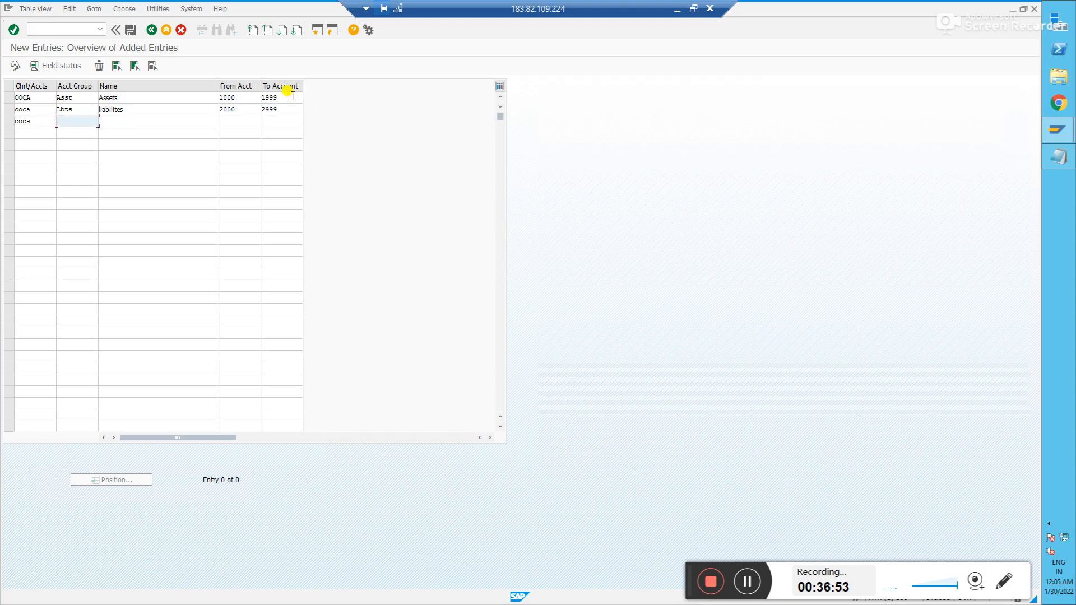
pyautogui.write('Exp')
pyautogui.press('Tab')
pyautogui.write('Exp')
pyautogui.press('Tab')
pyautogui.hotkey('shift', 'Tab')
pyautogui.write('enses')
pyautogui.press('Tab')
pyautogui.write('3000')
pyautogui.press('Tab')
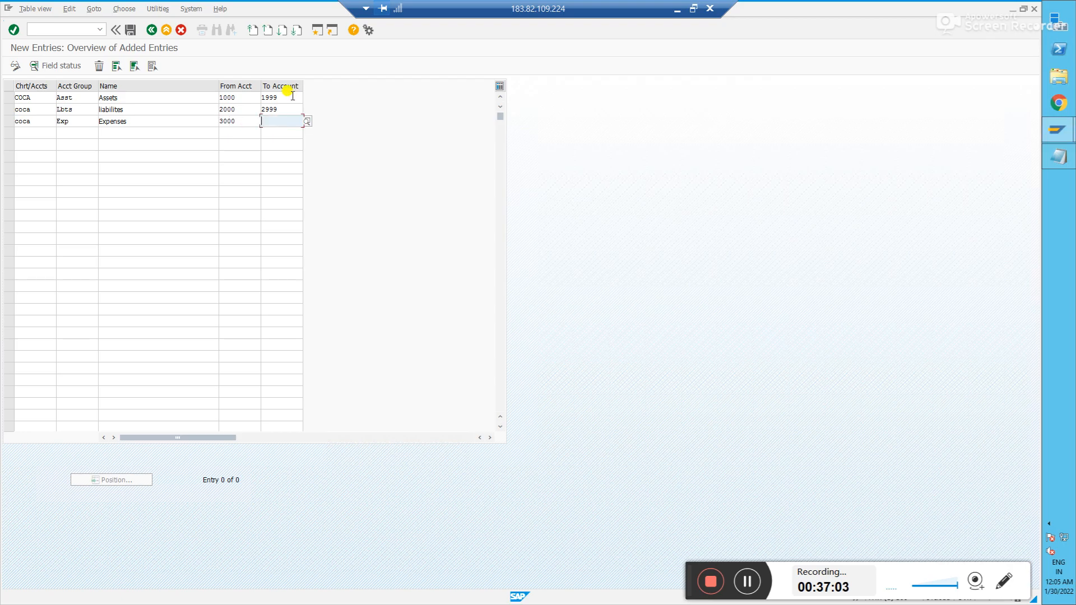
pyautogui.write('3999')
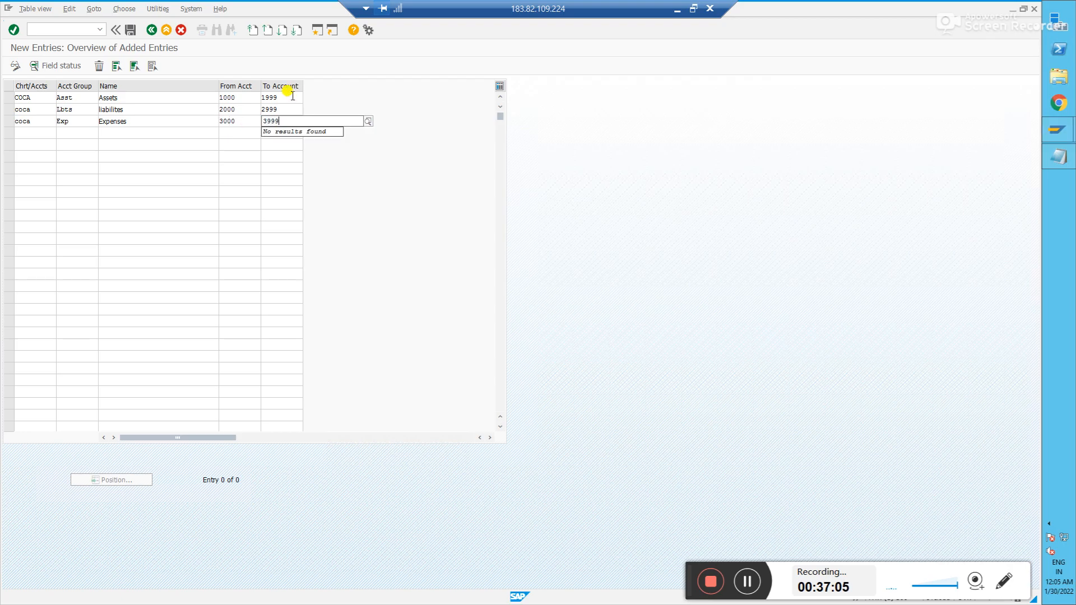
# - Add COCA account group Ren, named 'Renvue or income', with range 4000 to 4999
pyautogui.click(28, 137)
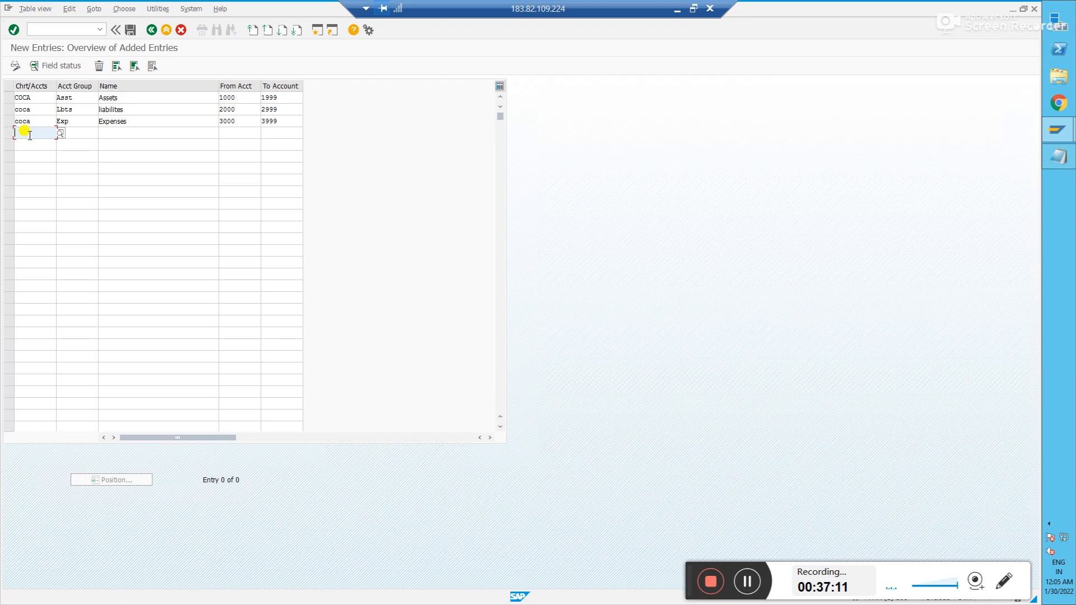
pyautogui.write('coca')
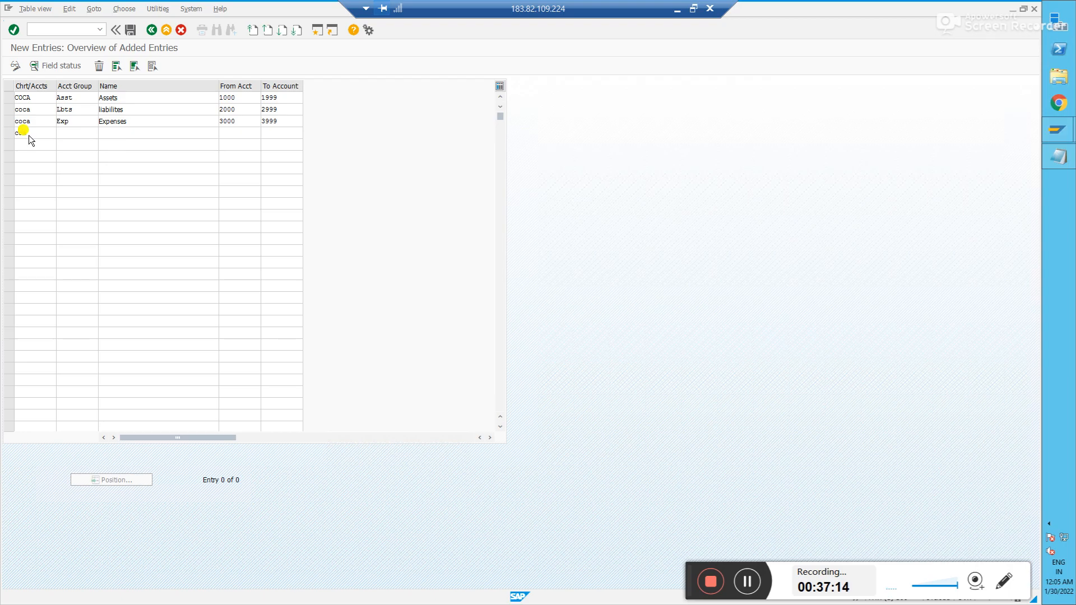
pyautogui.press('Tab')
pyautogui.click(30, 135)
pyautogui.write('a')
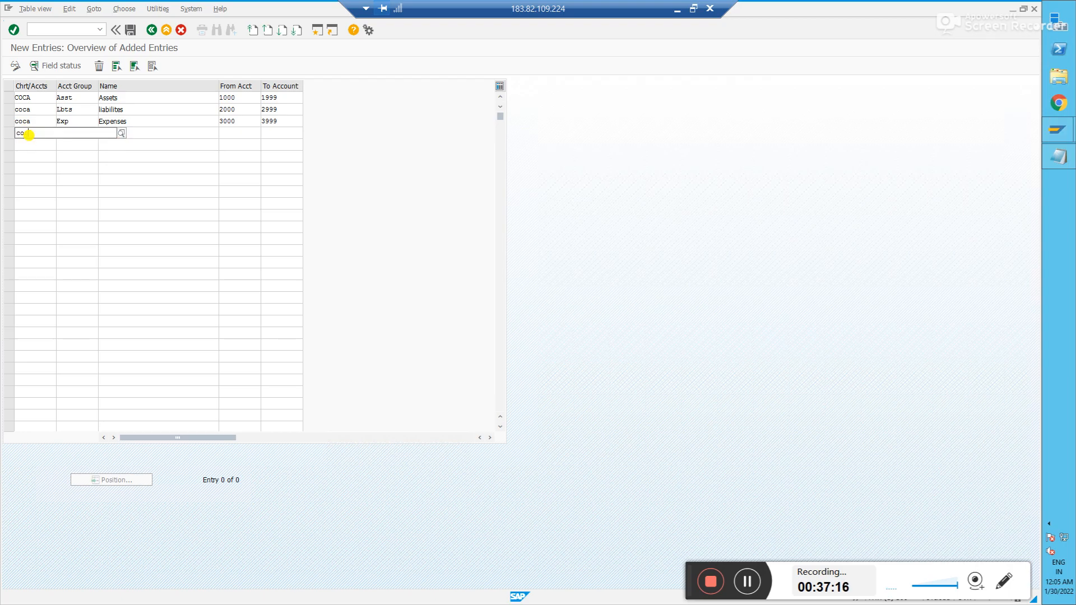
pyautogui.press('Tab')
pyautogui.write('Ren')
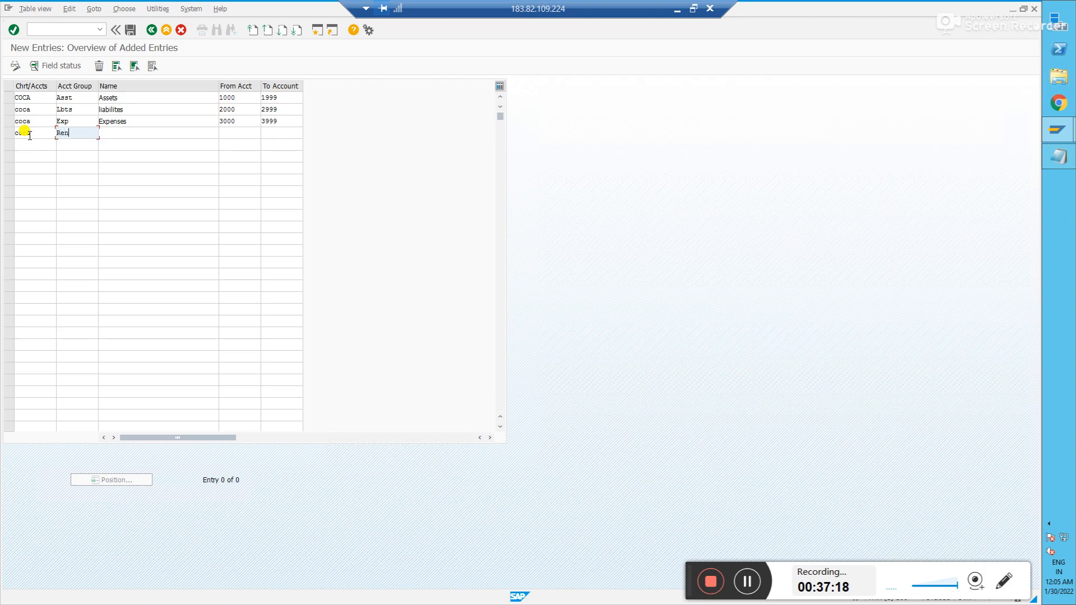
pyautogui.press('Tab')
pyautogui.write('Renvue or income')
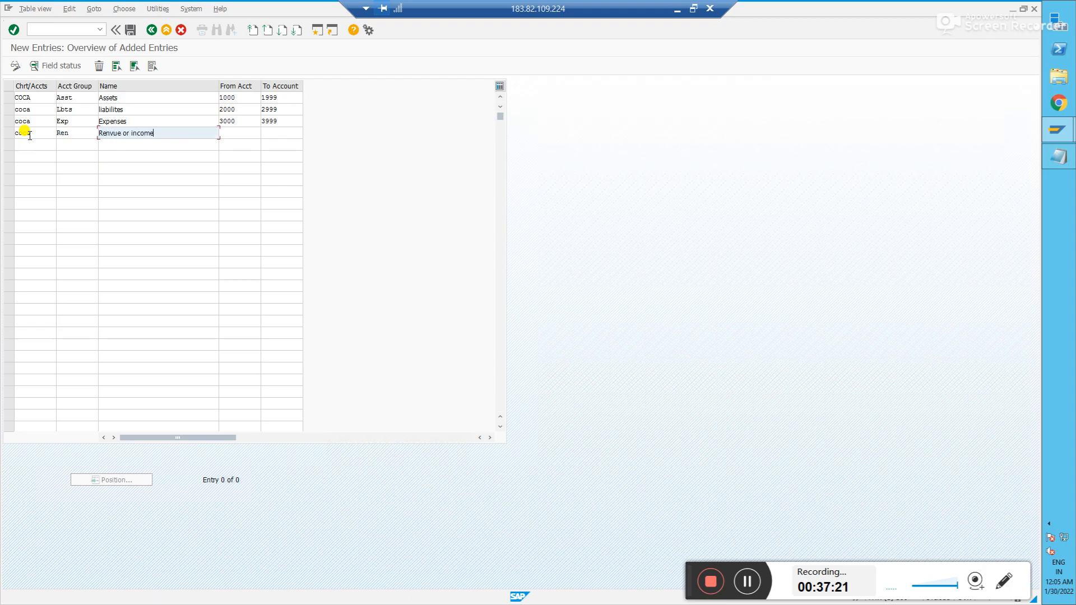
pyautogui.press('Tab')
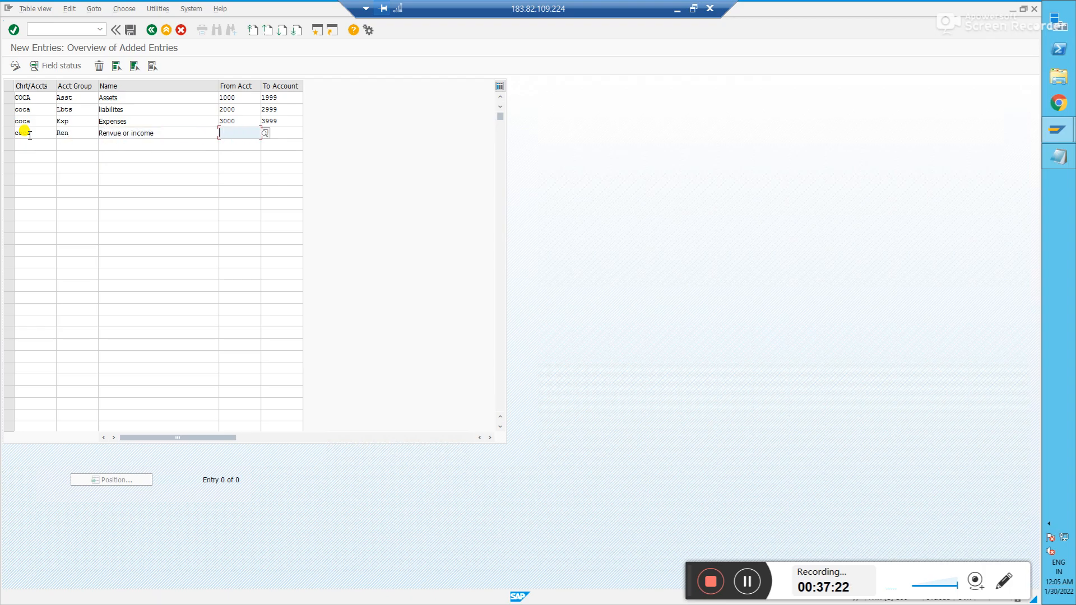
pyautogui.write('4000')
pyautogui.press('Tab')
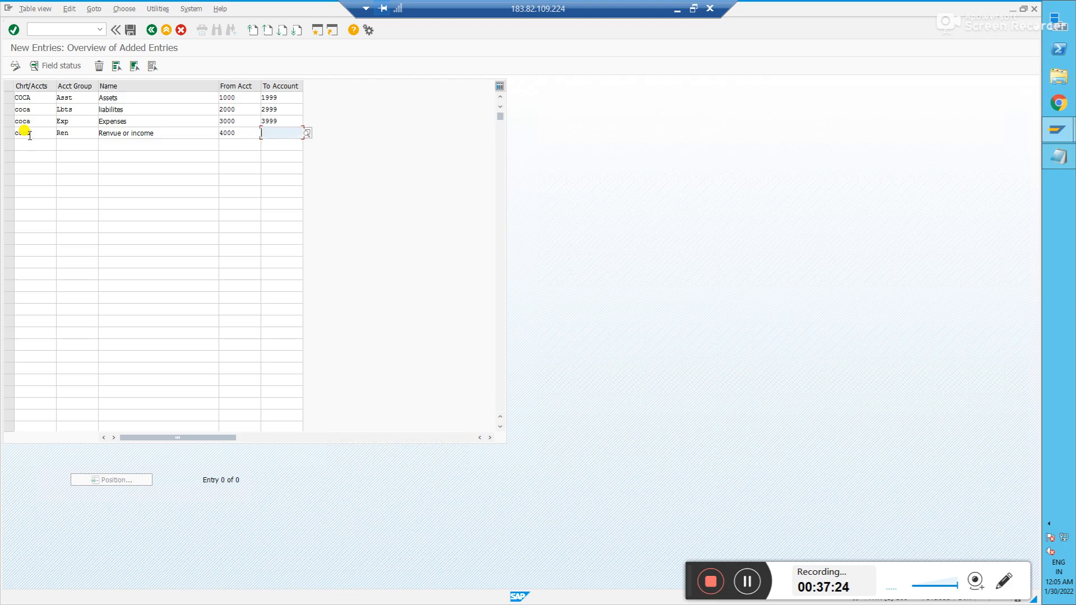
pyautogui.write('4999')
pyautogui.press('Return')
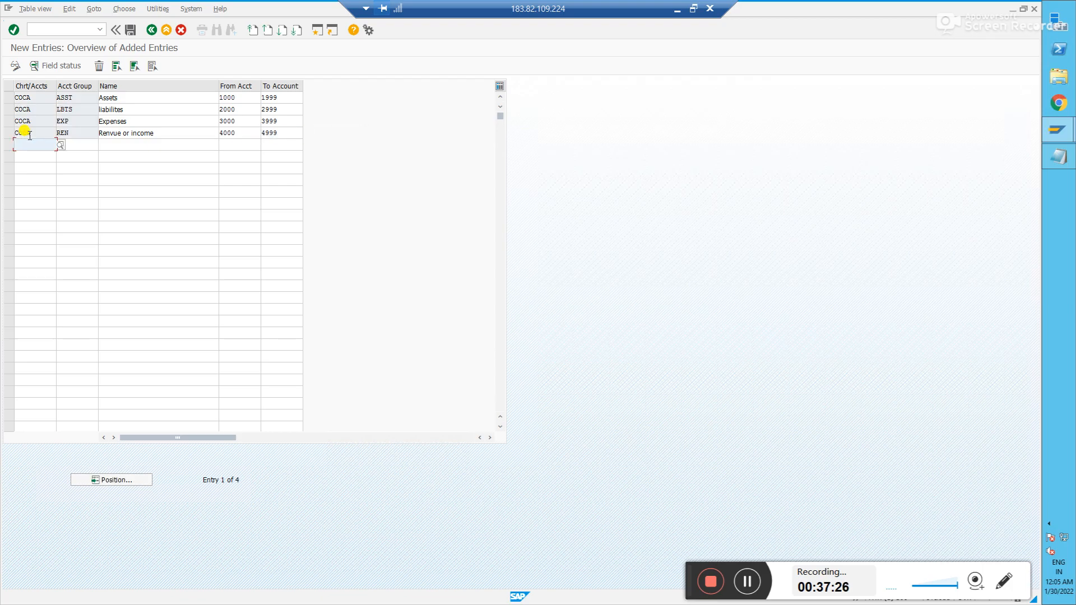
# - Save the four account groups under the customizing request and go back
pyautogui.click(130, 31)
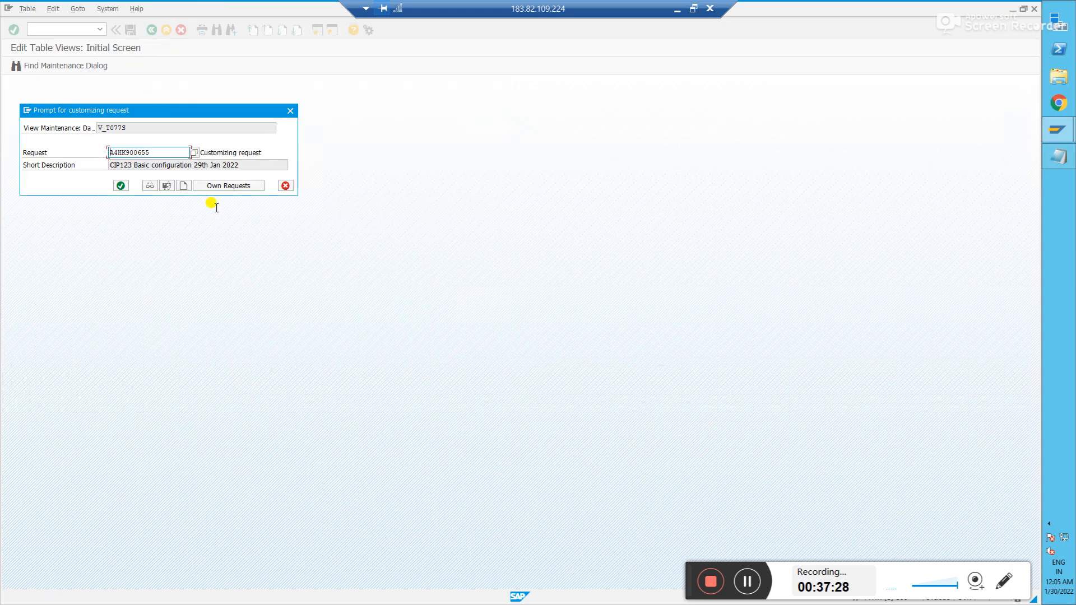
pyautogui.click(121, 186)
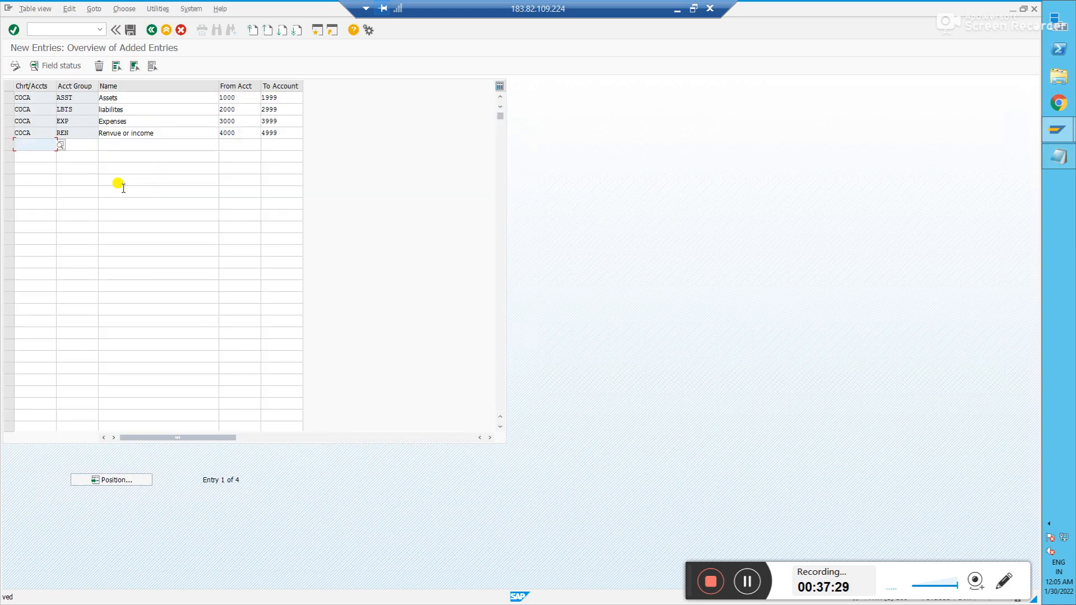
pyautogui.click(150, 30)
# - Return to the IMG and launch Define Retained Earnings Account
pyautogui.click(150, 30)
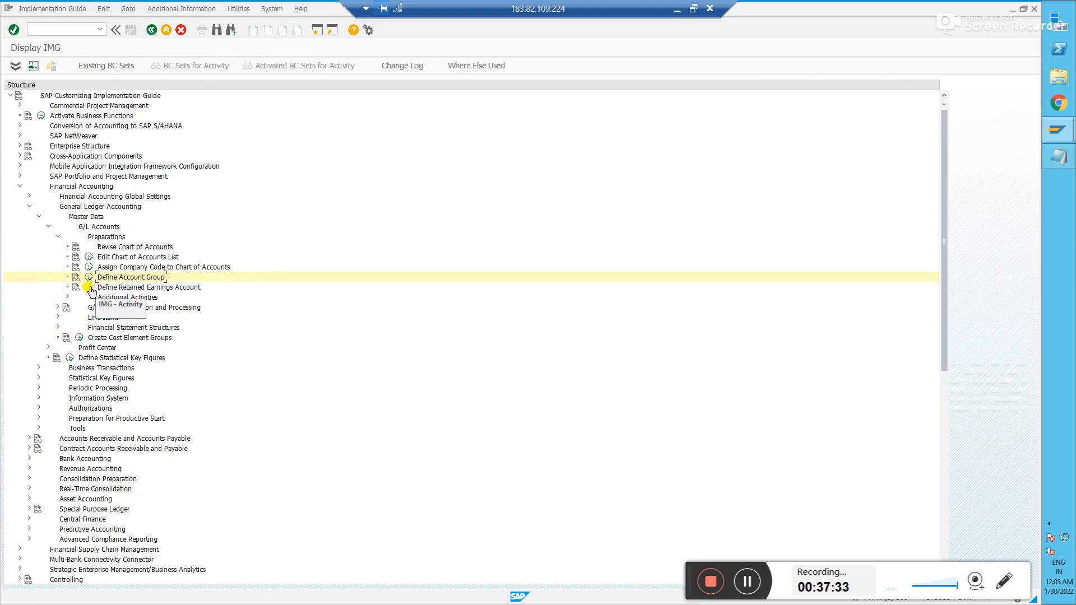
pyautogui.click(90, 287)
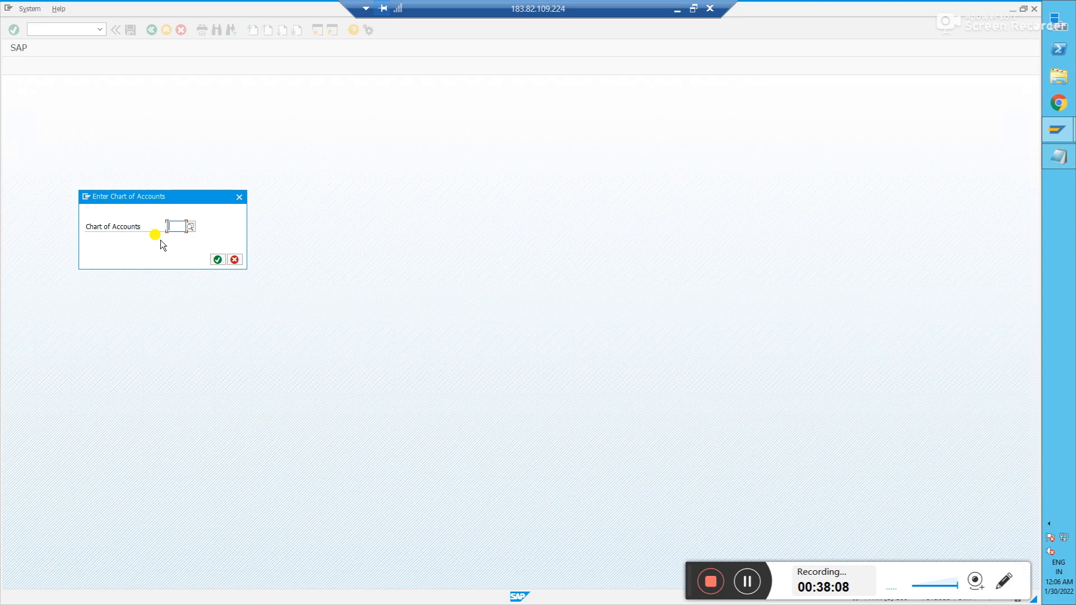
# - Enter chart of accounts COCA and assign account 2999 to P&L statement type X
pyautogui.write('cp')
pyautogui.press('BackSpace')
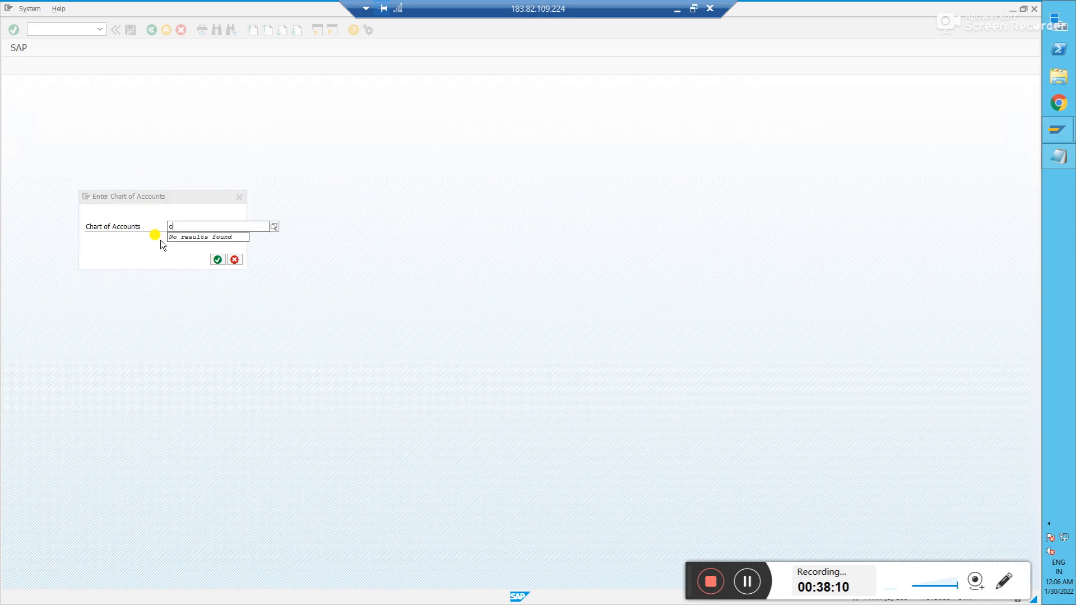
pyautogui.write('oca')
pyautogui.press('Return')
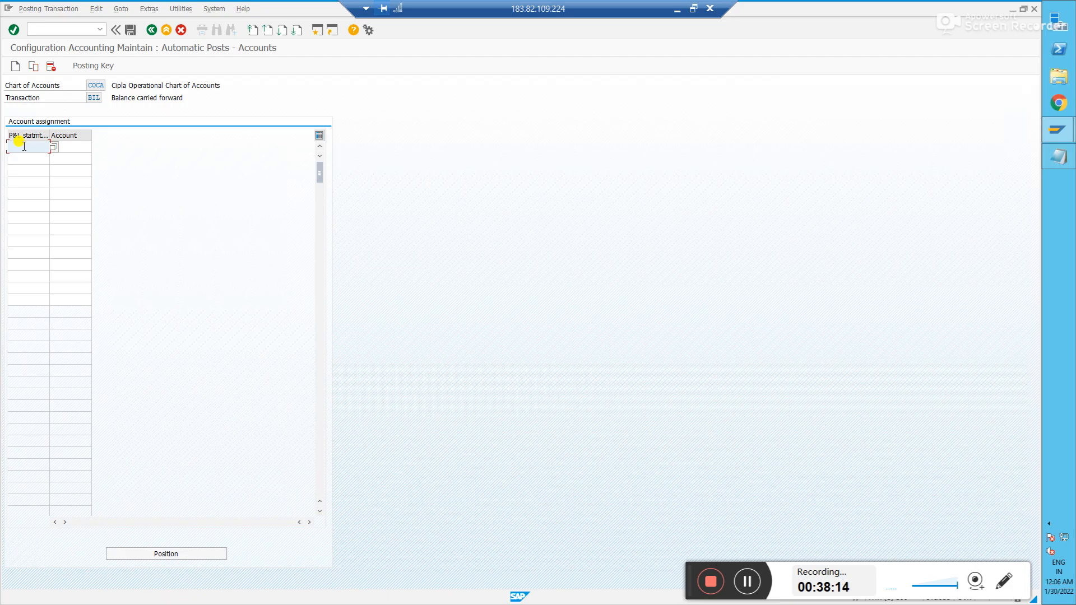
pyautogui.write('x')
pyautogui.press('Tab')
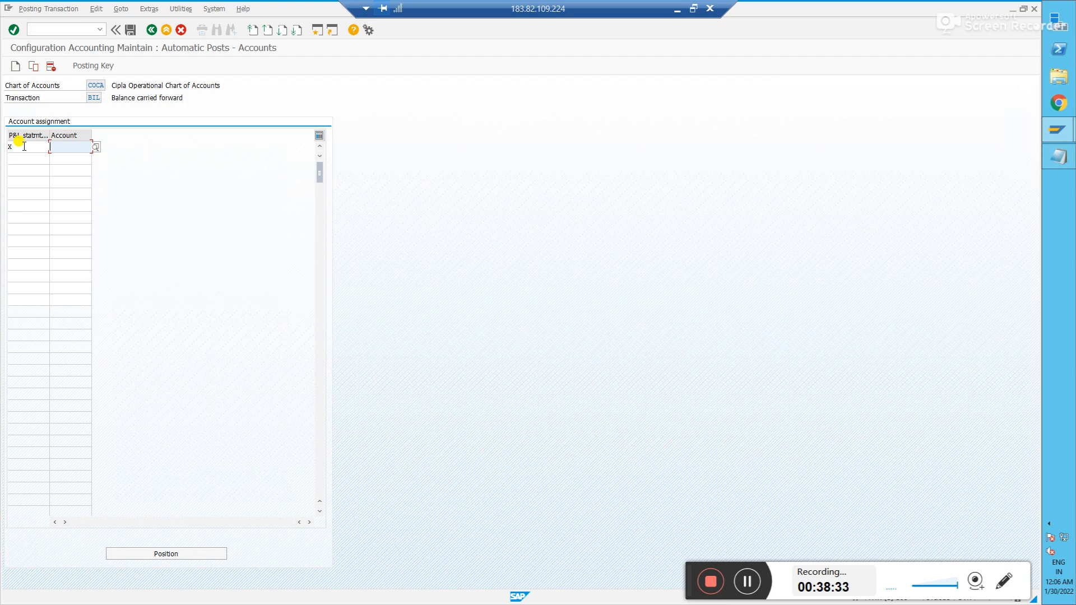
pyautogui.write('2999')
pyautogui.press('Return')
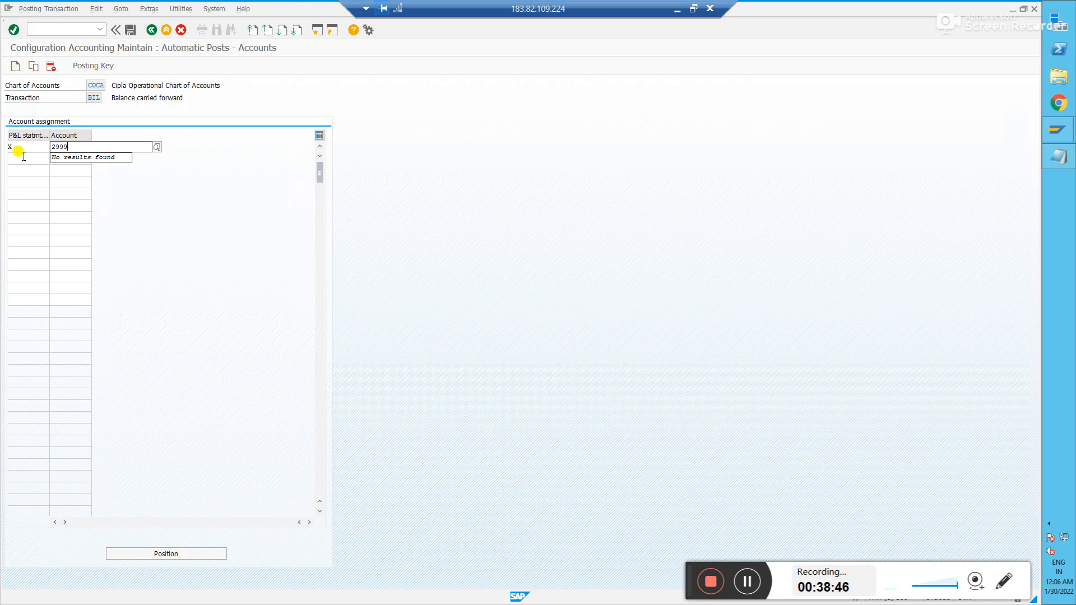
# - Start a second row for P&L statement type Y
pyautogui.click(23, 156)
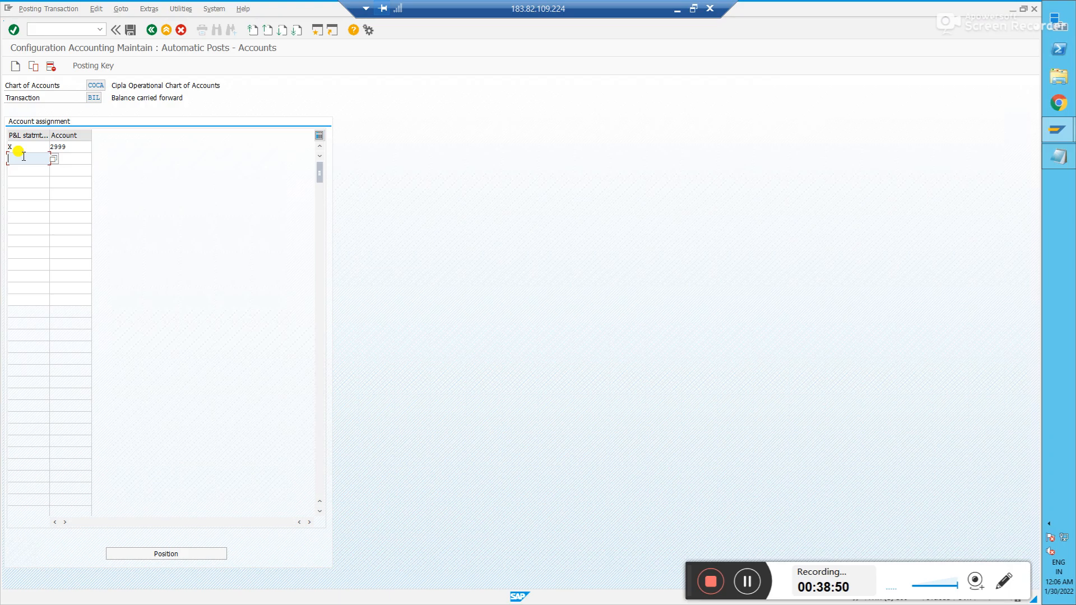
pyautogui.write('Y')
pyautogui.press('Tab')
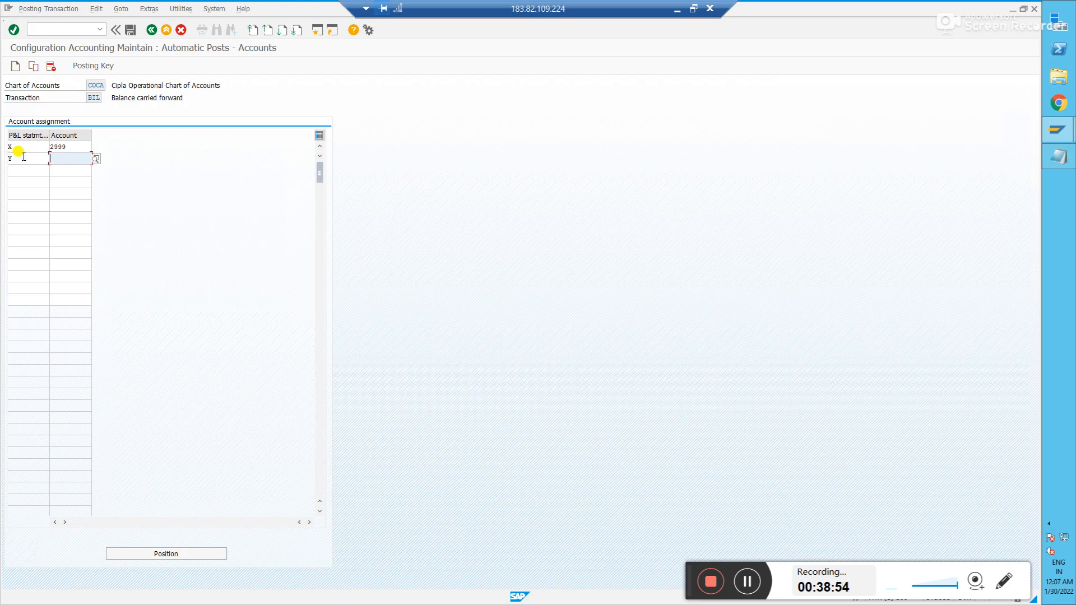
# - Assign account 2998 to type Y, accept the warnings, and save under the customizing request
pyautogui.write('2999')
pyautogui.press('Return')
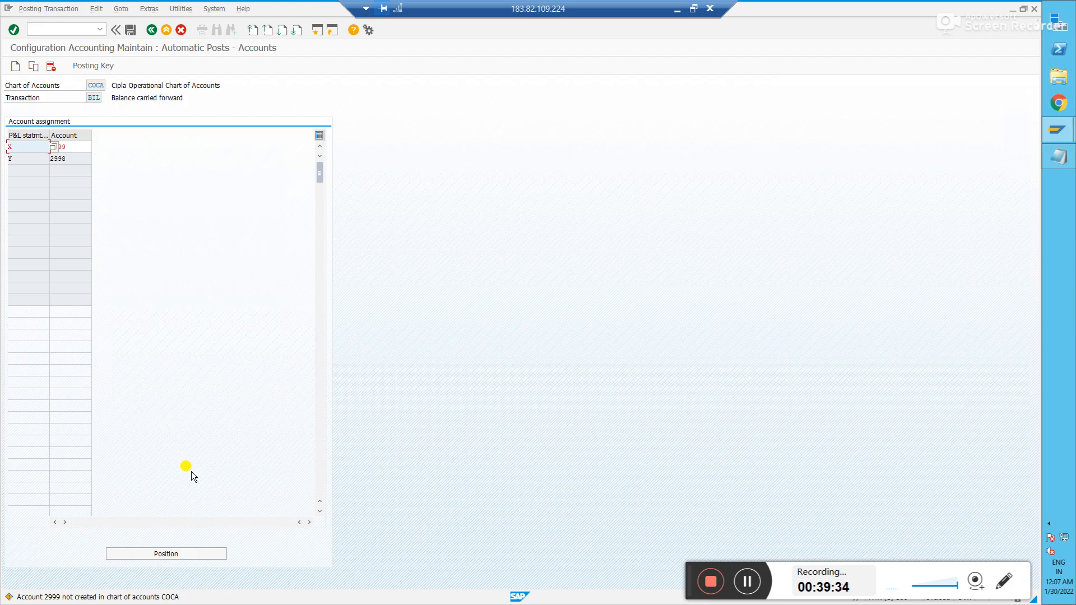
pyautogui.press('Return')
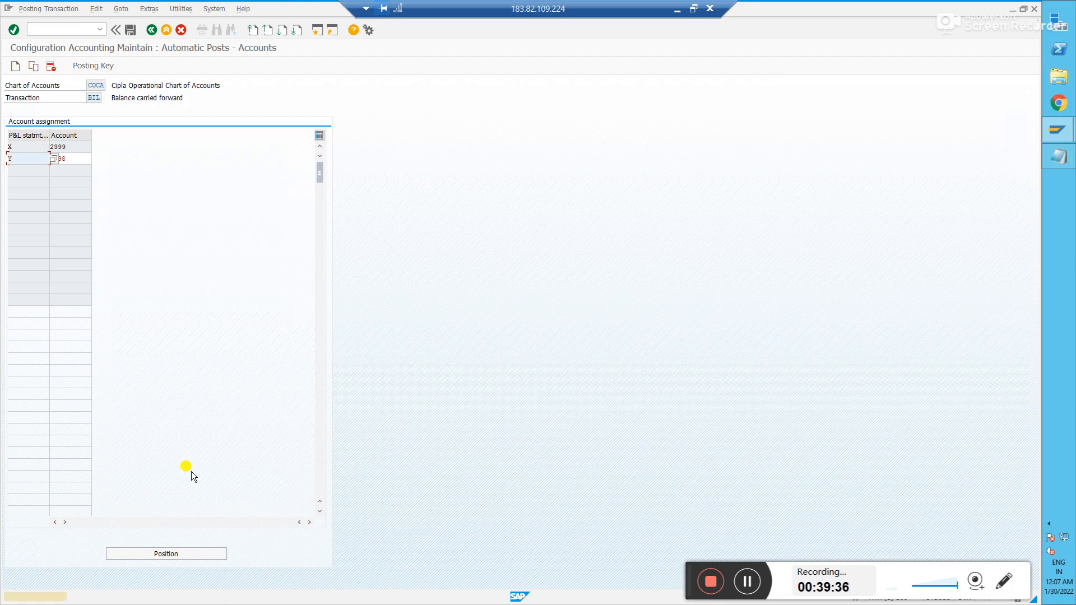
pyautogui.press('Return')
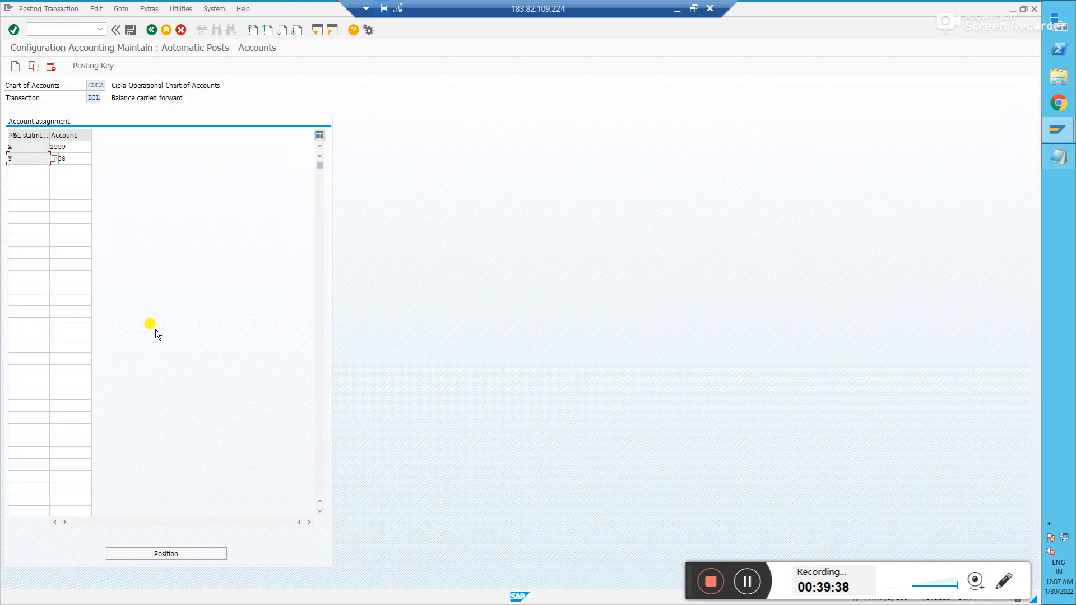
pyautogui.click(129, 32)
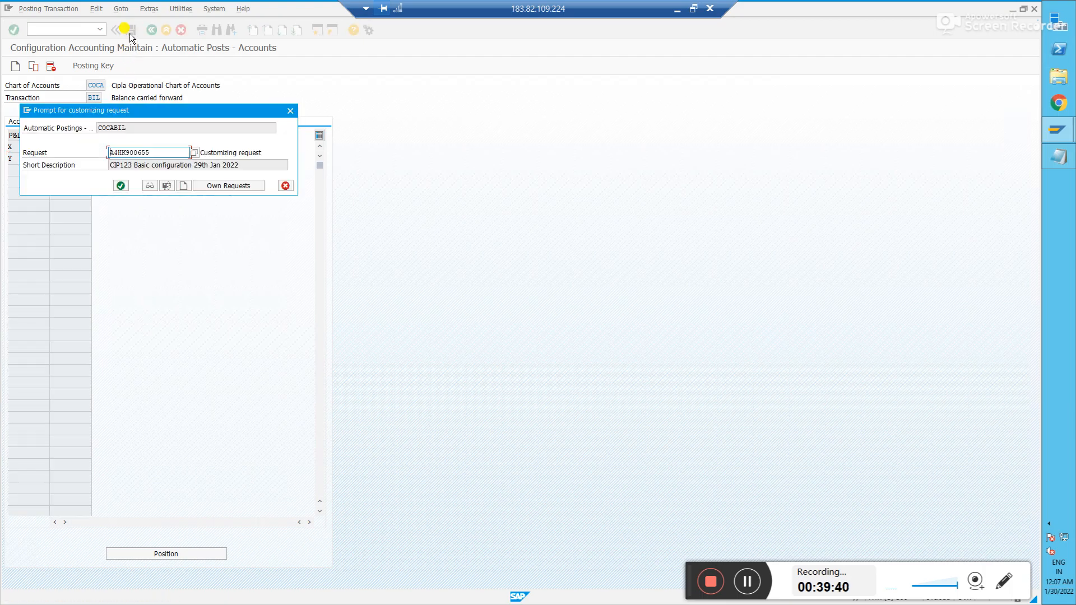
pyautogui.click(121, 185)
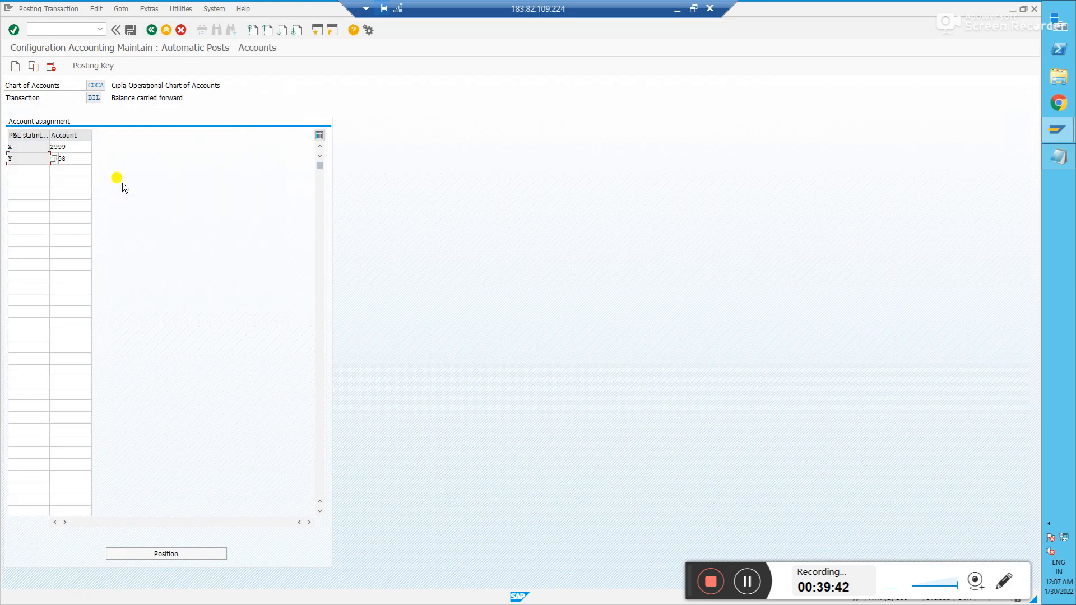
# - In the IMG, expand Financial Accounting Global Settings > Ledgers > Fiscal Year and Posting Periods and run Maintain Fiscal Year Variant
pyautogui.click(153, 31)
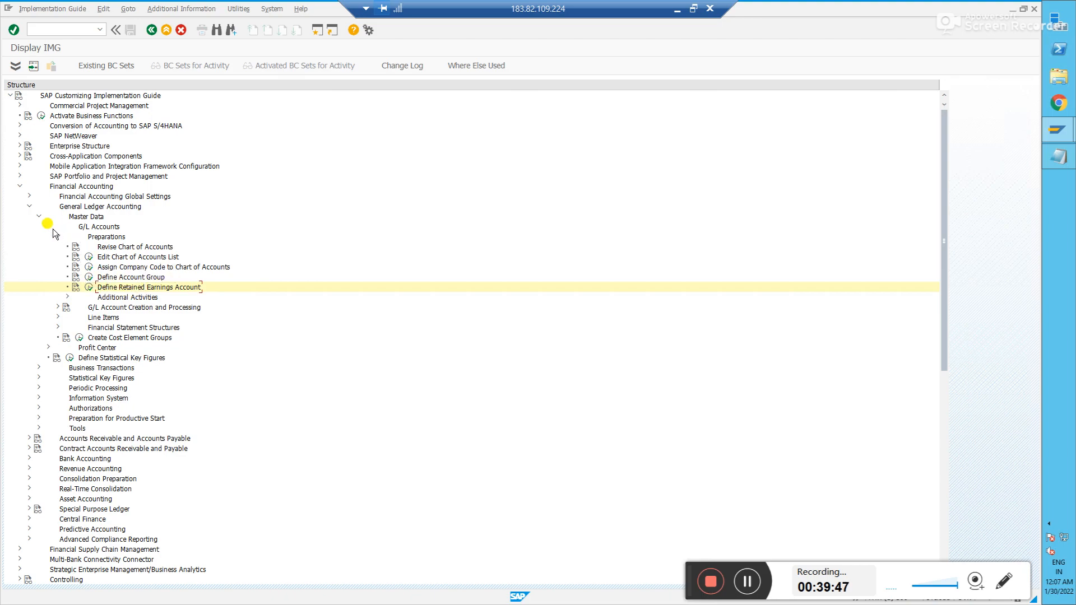
pyautogui.click(28, 206)
pyautogui.click(29, 196)
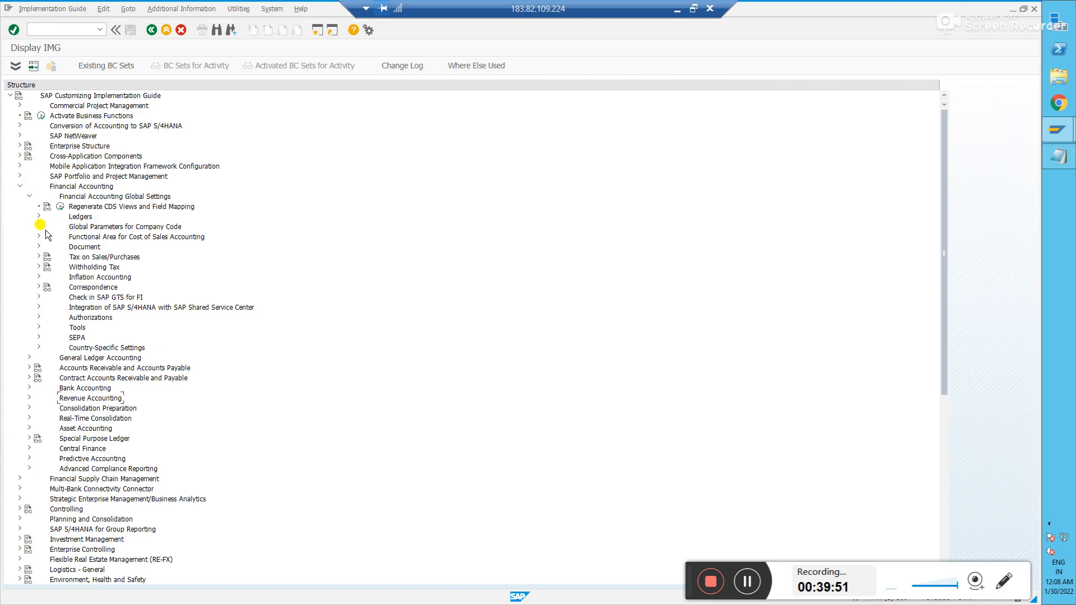
pyautogui.click(38, 216)
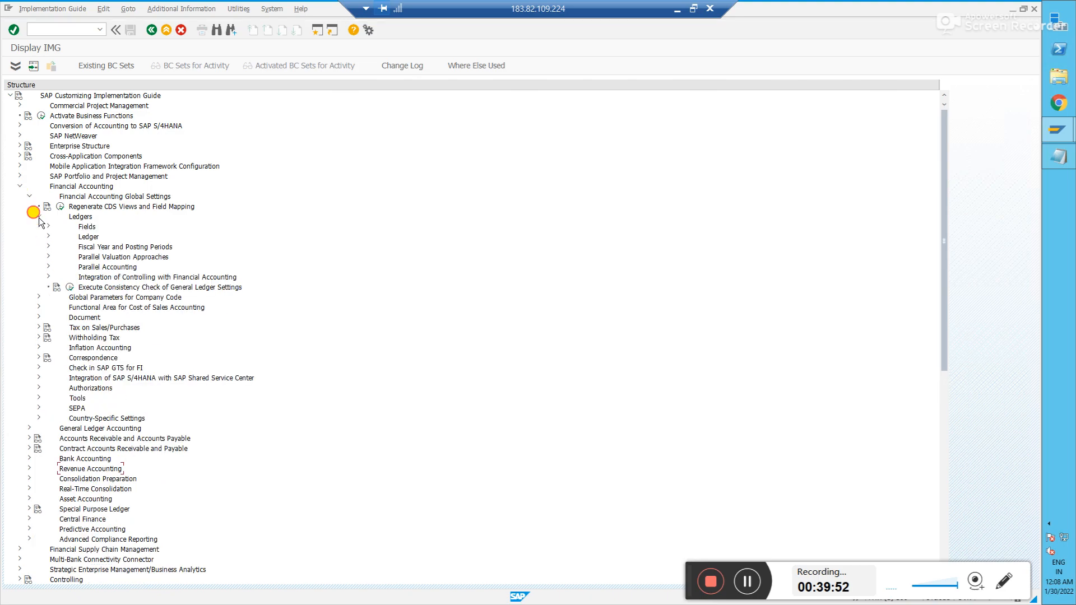
pyautogui.click(48, 247)
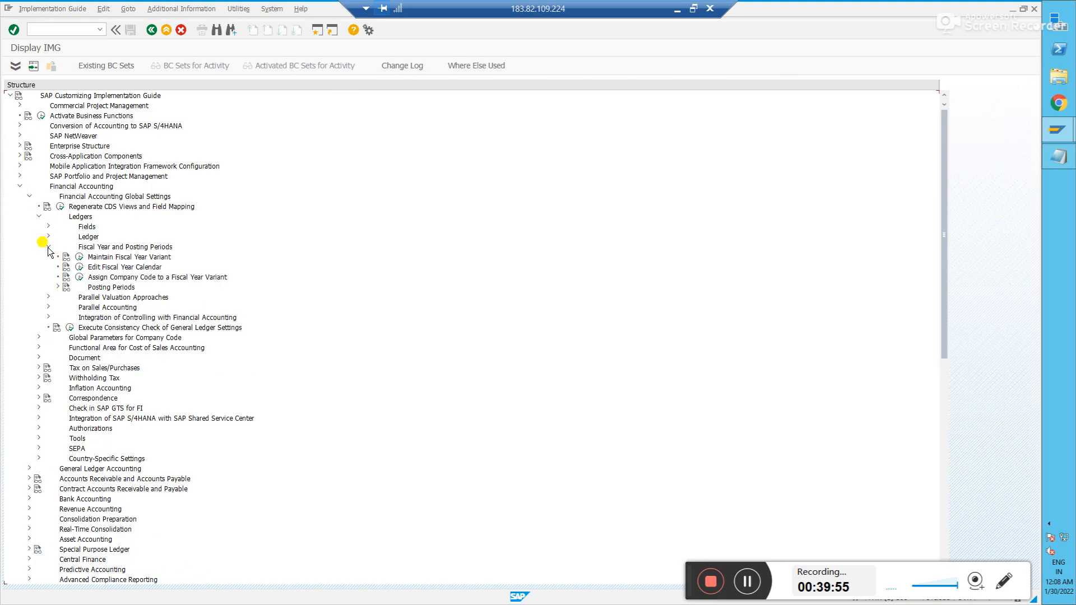
pyautogui.click(79, 257)
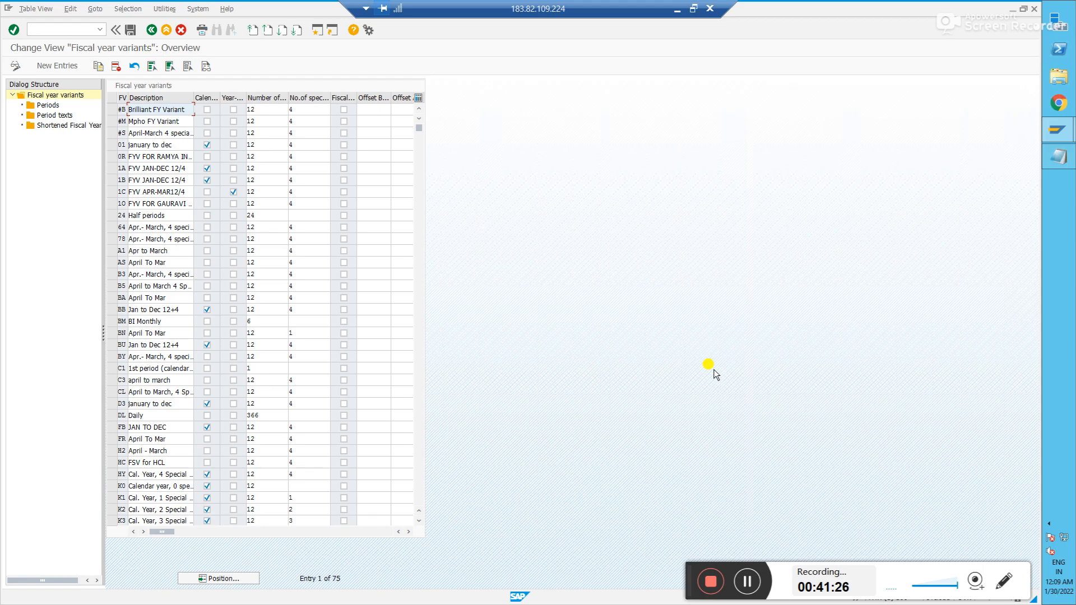
# - Position the variants list at K3, then select and deselect rows K3 and K4
pyautogui.click(231, 579)
pyautogui.write('K3')
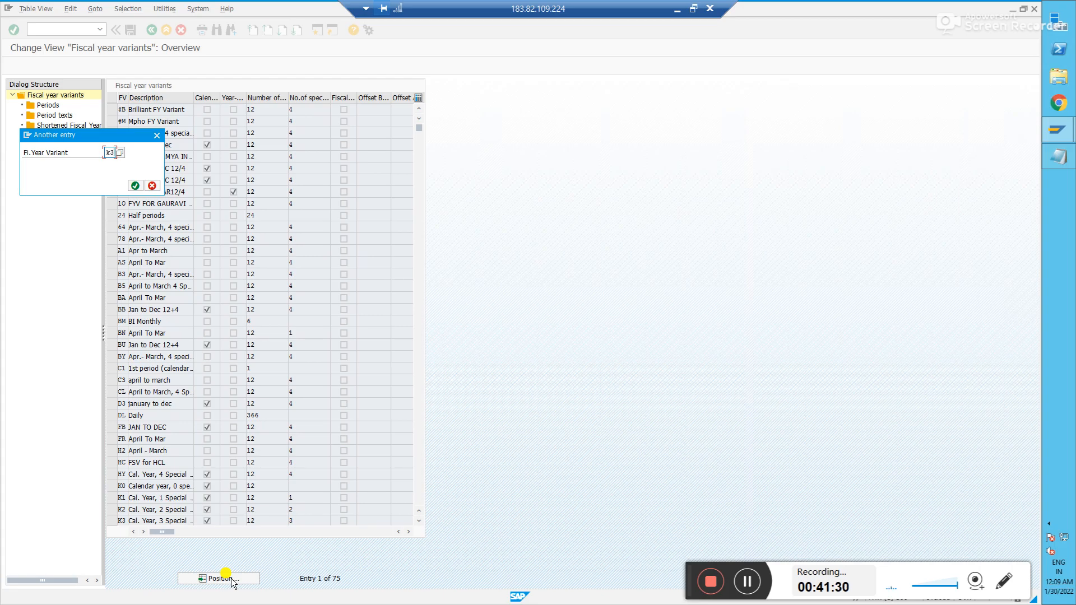
pyautogui.press('Return')
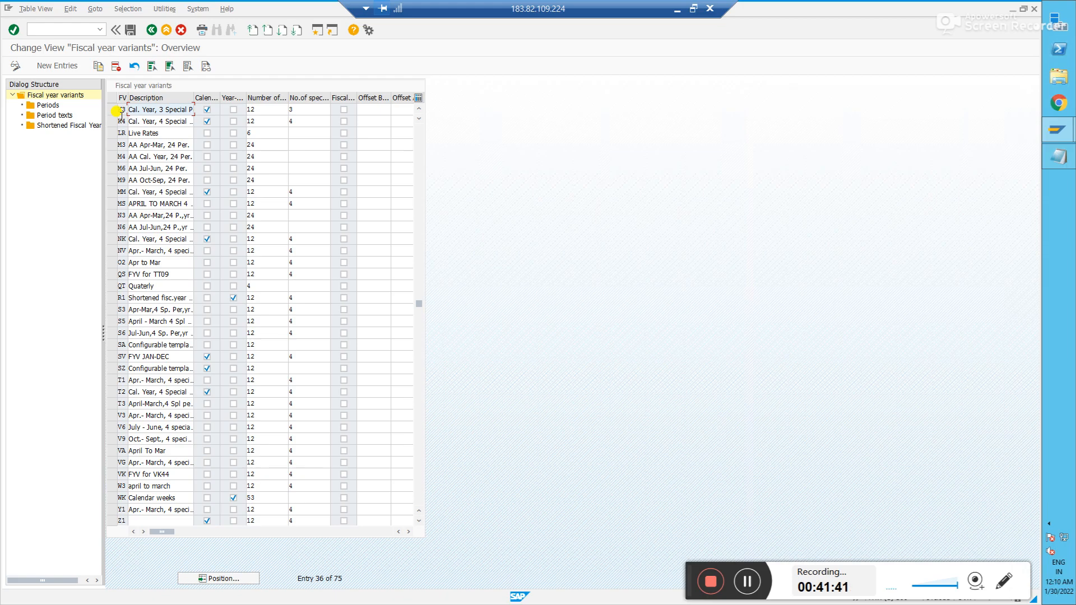
pyautogui.click(112, 109)
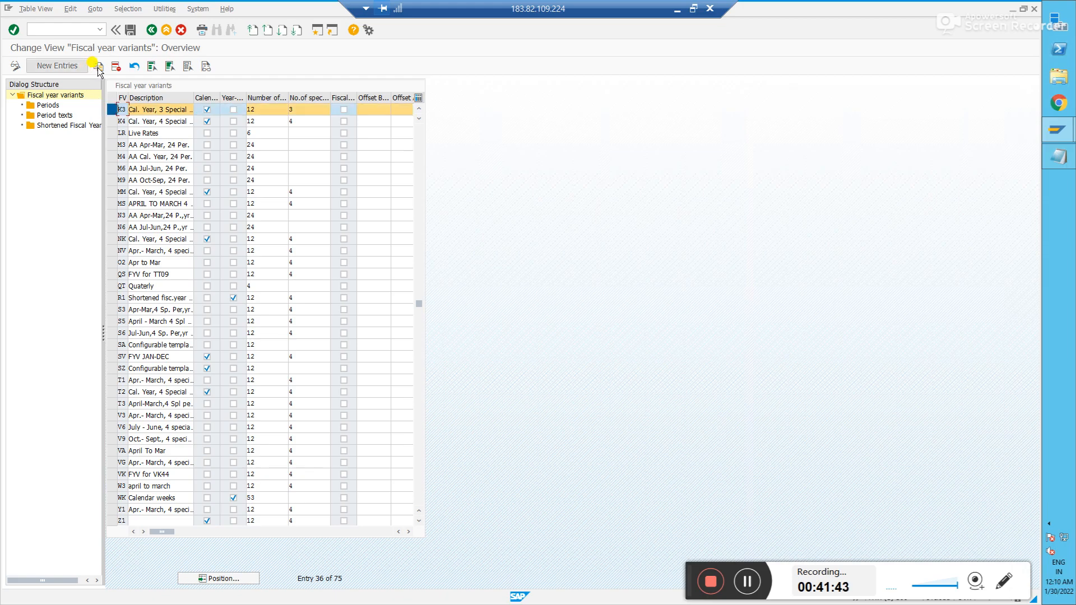
pyautogui.click(112, 120)
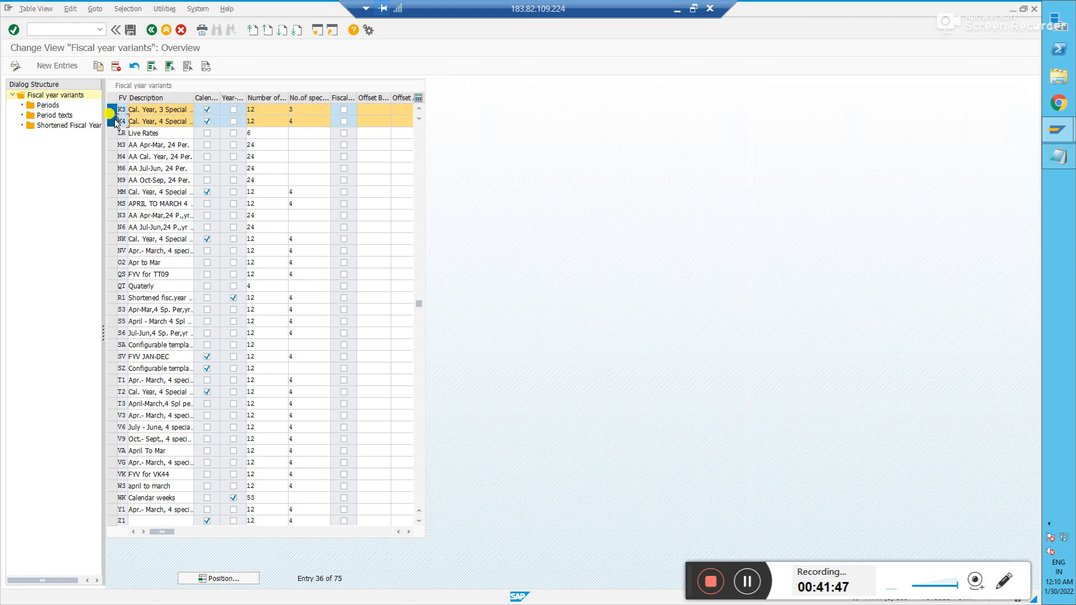
pyautogui.click(112, 109)
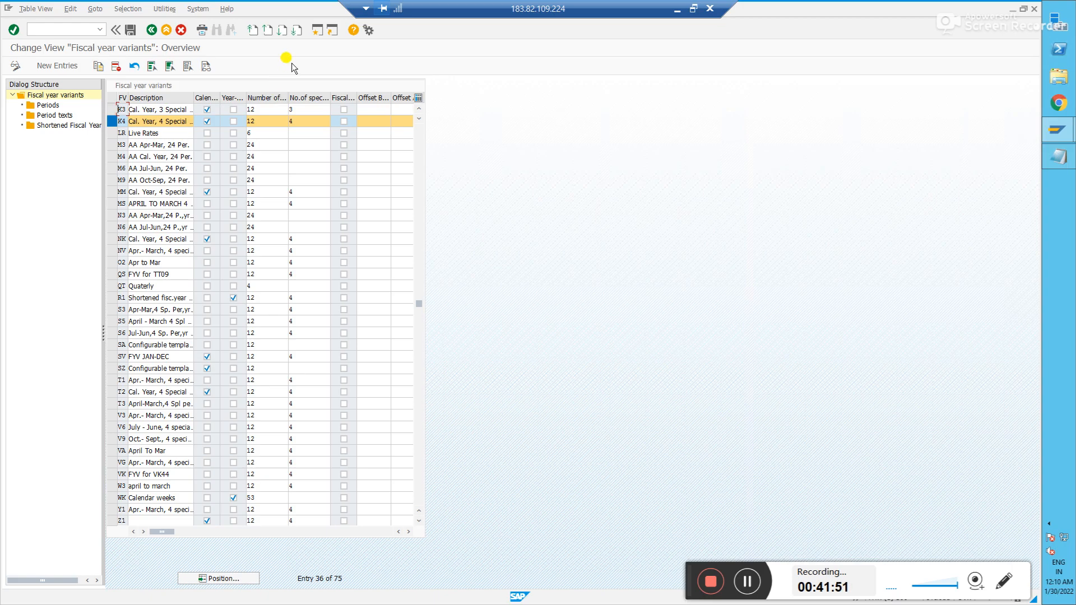
pyautogui.click(112, 121)
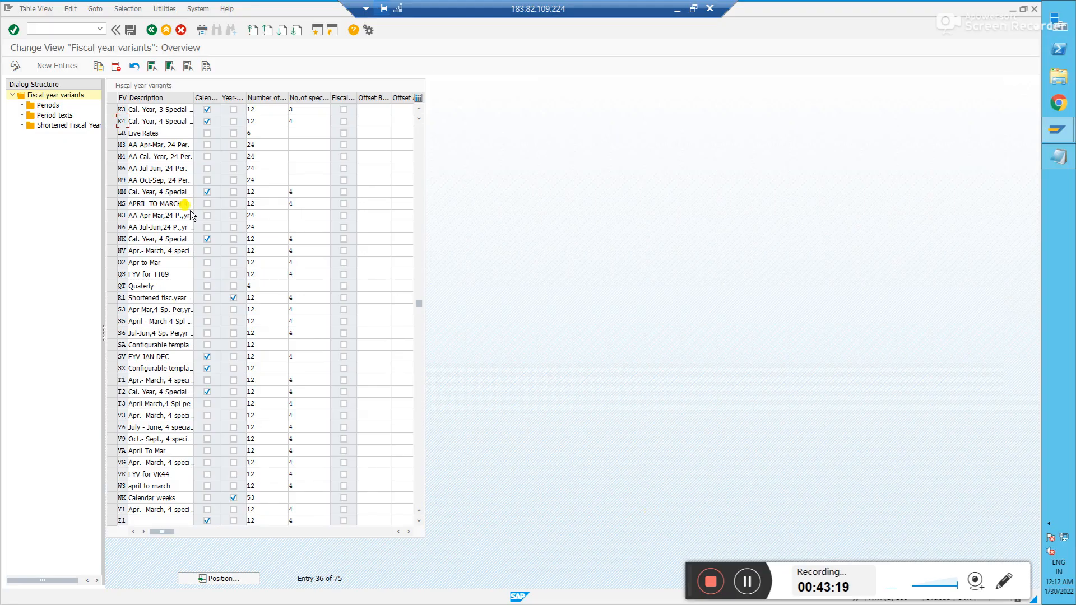
# - Attempt to copy or add a variant, declining the error details and save prompts
pyautogui.click(97, 70)
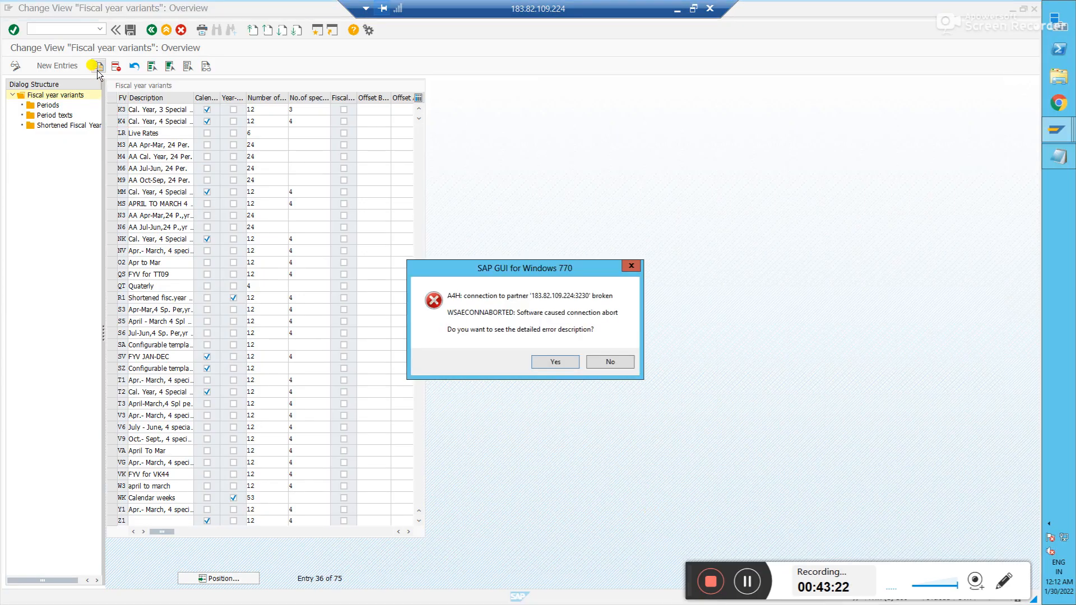
pyautogui.click(610, 360)
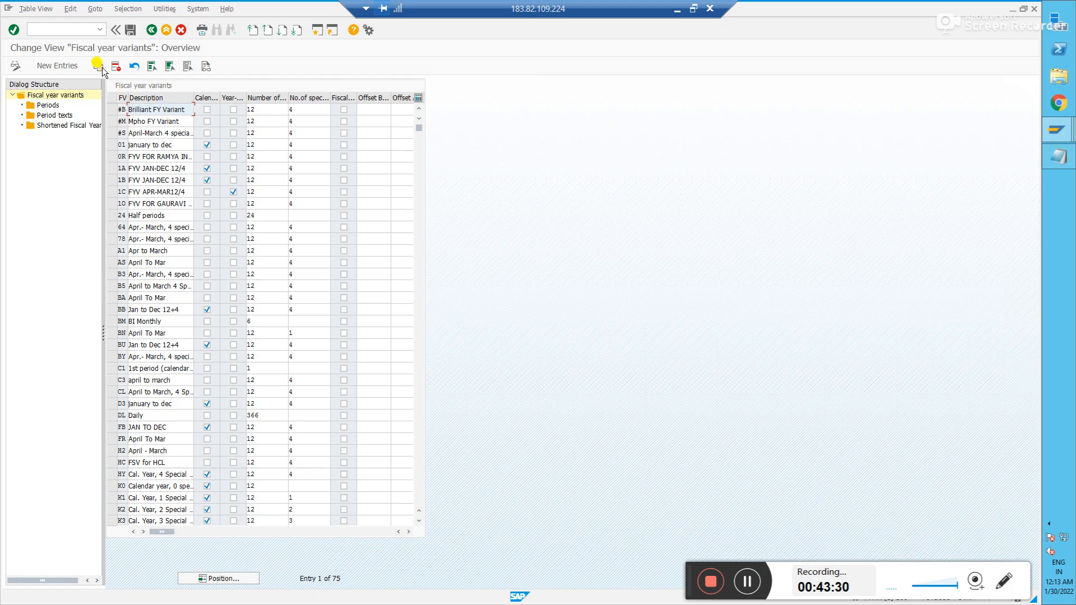
pyautogui.click(66, 69)
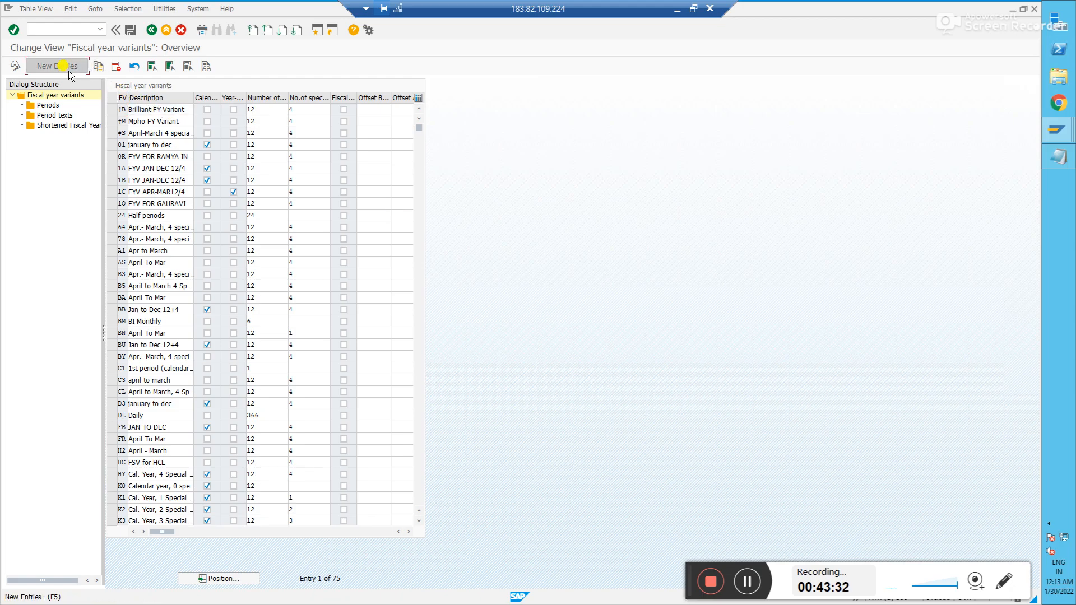
pyautogui.click(210, 218)
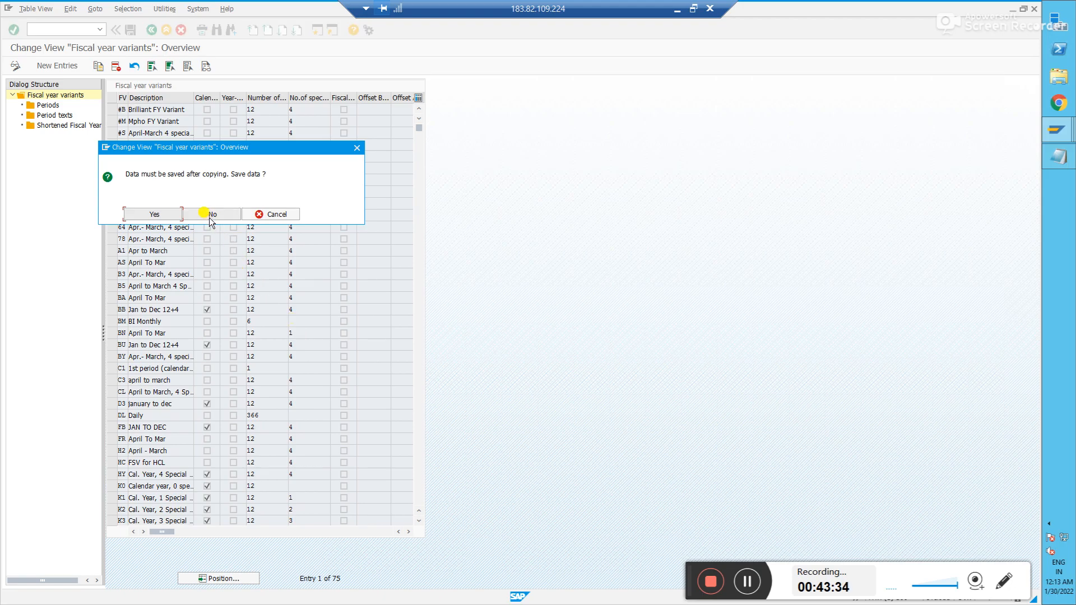
pyautogui.click(61, 70)
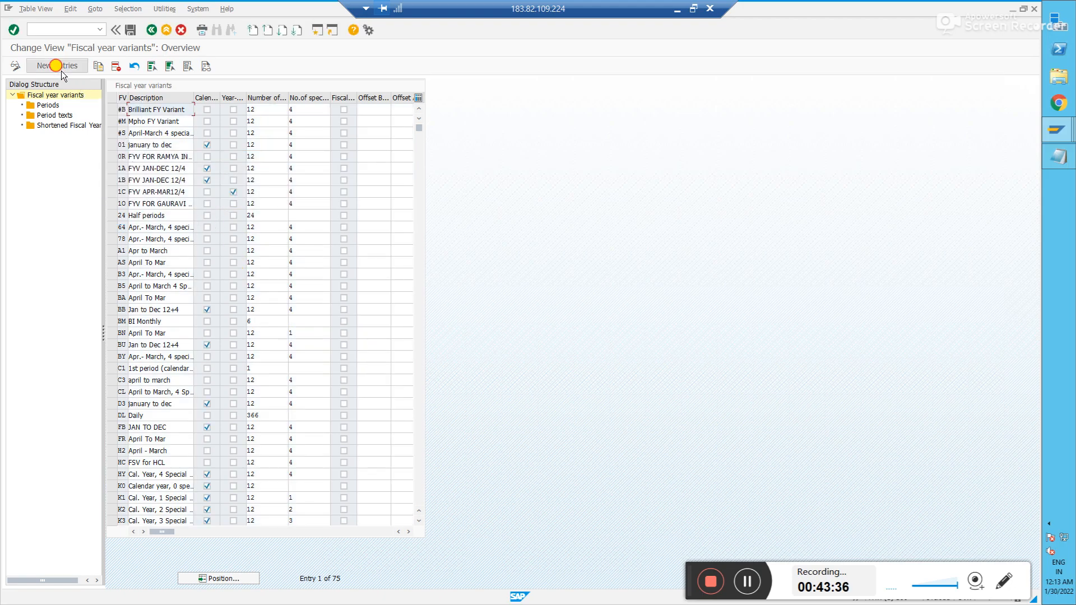
pyautogui.click(211, 214)
# - Reopen Maintain Fiscal Year Variant from the IMG and start a blank new entry
pyautogui.click(151, 30)
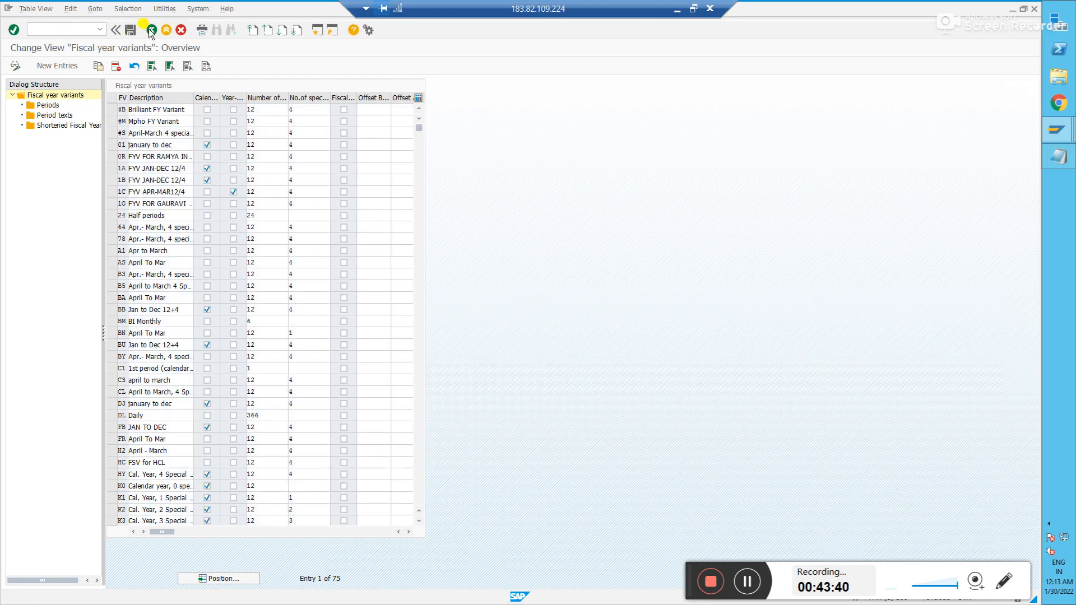
pyautogui.click(79, 257)
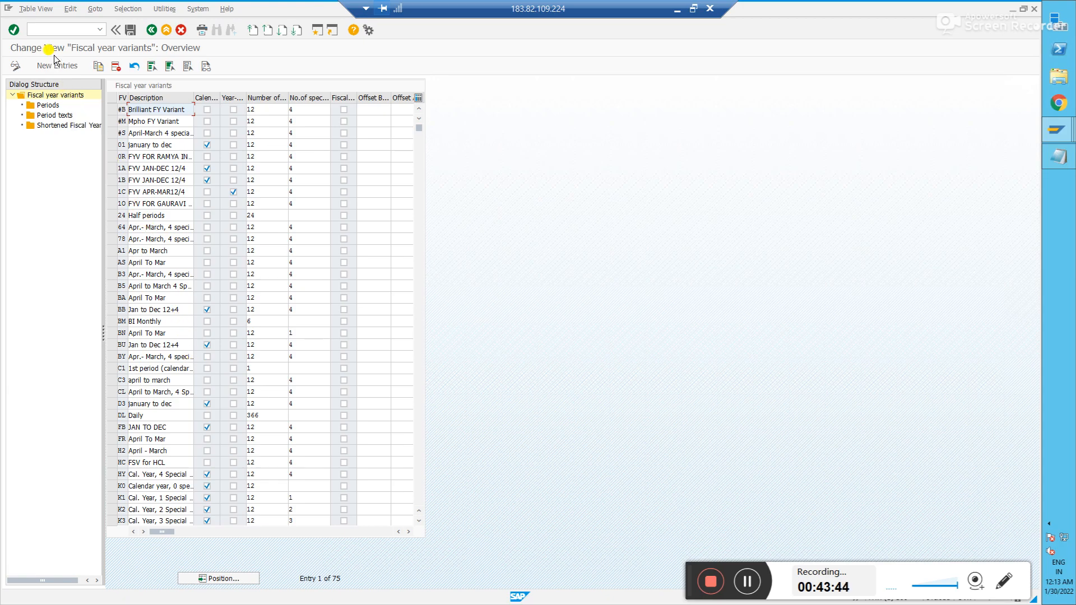
pyautogui.click(54, 64)
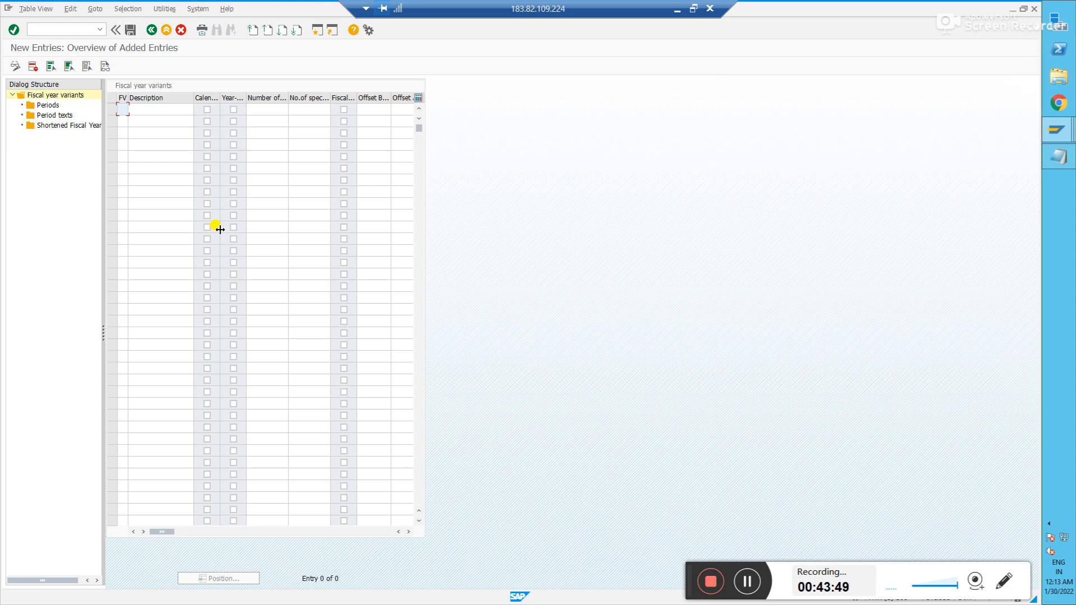
# - Enter variant CF 'April to March' with 12 posting periods and 4 special periods, then select its row
pyautogui.write('cf')
pyautogui.press('Tab')
pyautogui.write('April to March')
pyautogui.press('Tab')
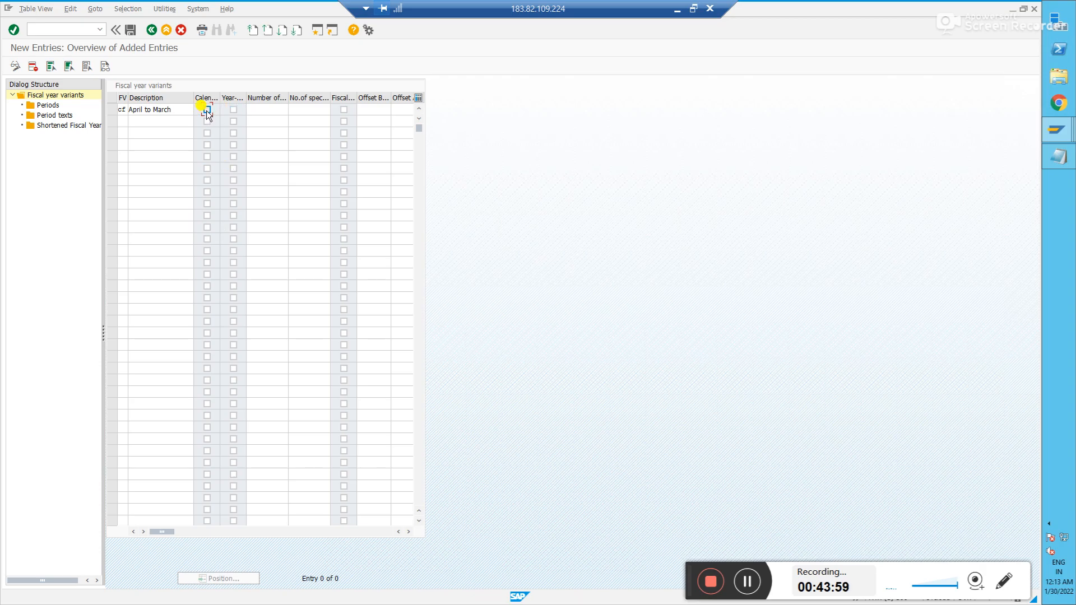
pyautogui.click(179, 111)
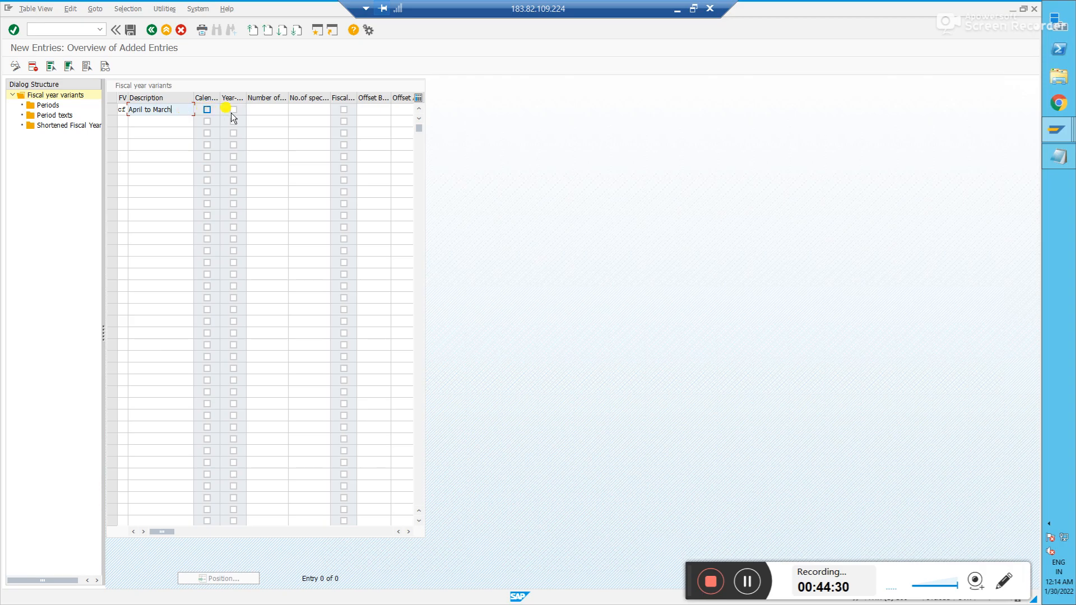
pyautogui.click(268, 110)
pyautogui.write('12')
pyautogui.press('Tab')
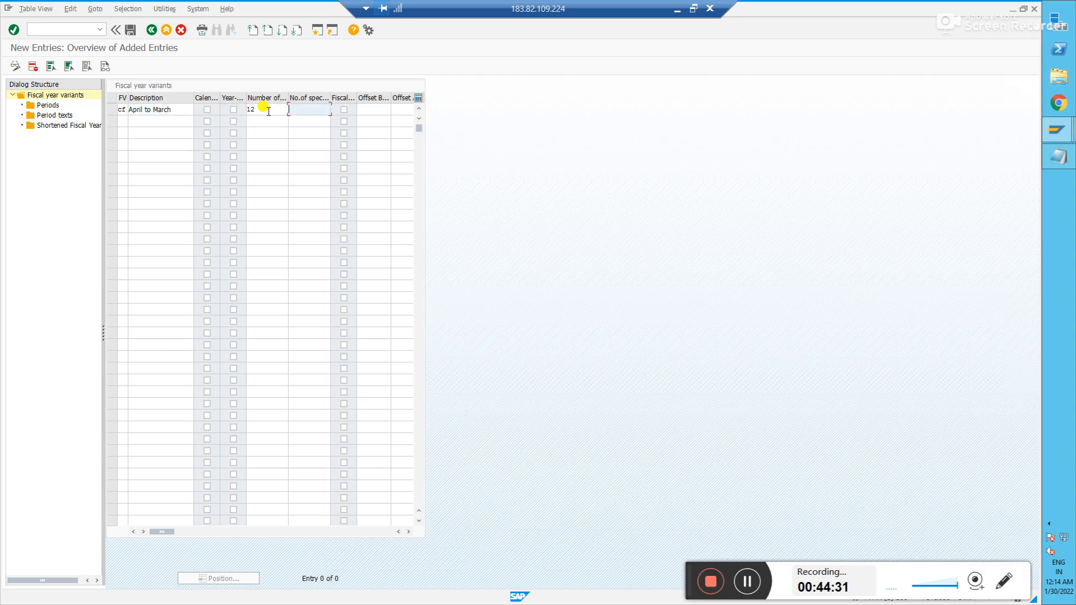
pyautogui.write('4')
pyautogui.press('Return')
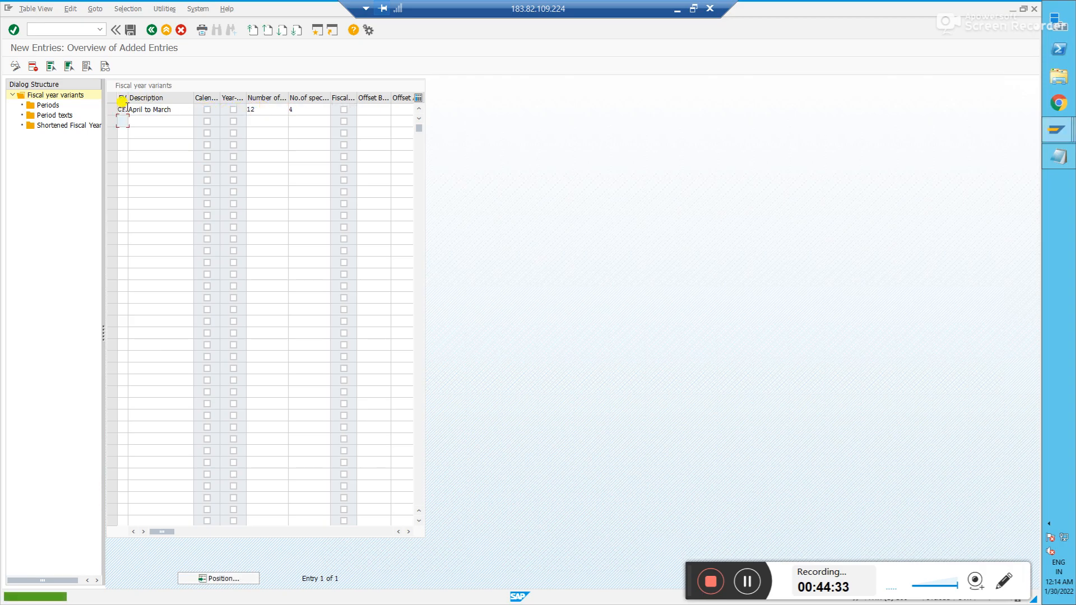
pyautogui.click(115, 110)
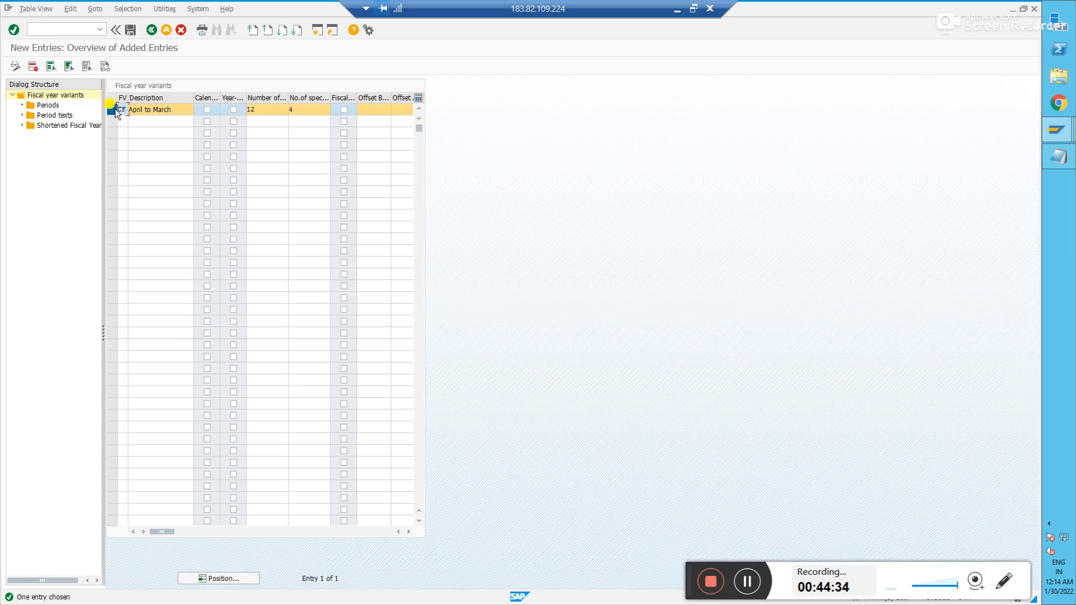
# - Add CF's first new period row: month 1, day 31, period 10
pyautogui.doubleClick(48, 105)
pyautogui.click(61, 65)
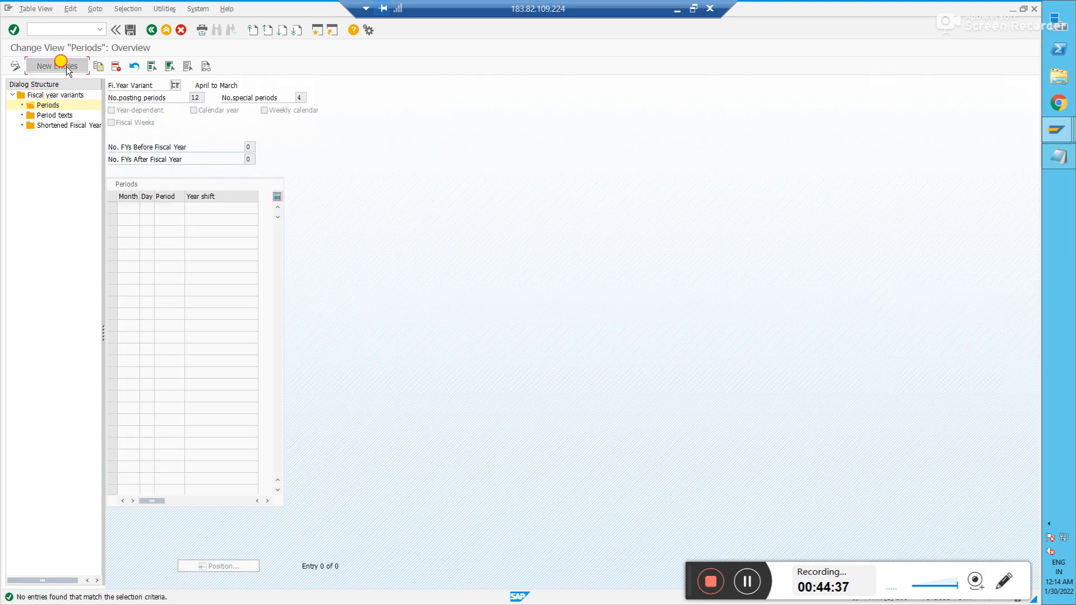
pyautogui.write('12')
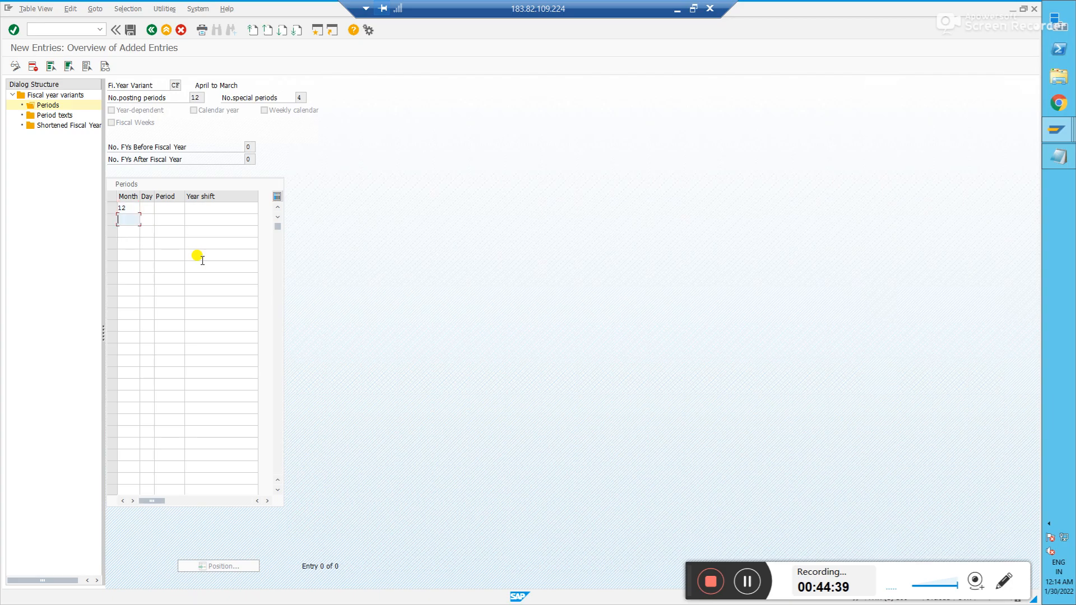
pyautogui.press('Tab')
pyautogui.press('Tab')
pyautogui.press('Tab')
pyautogui.hotkey('shift', 'Tab')
pyautogui.hotkey('shift', 'Tab')
pyautogui.hotkey('shift', 'Tab')
pyautogui.press('BackSpace')
pyautogui.press('Tab')
pyautogui.write('31')
pyautogui.press('Tab')
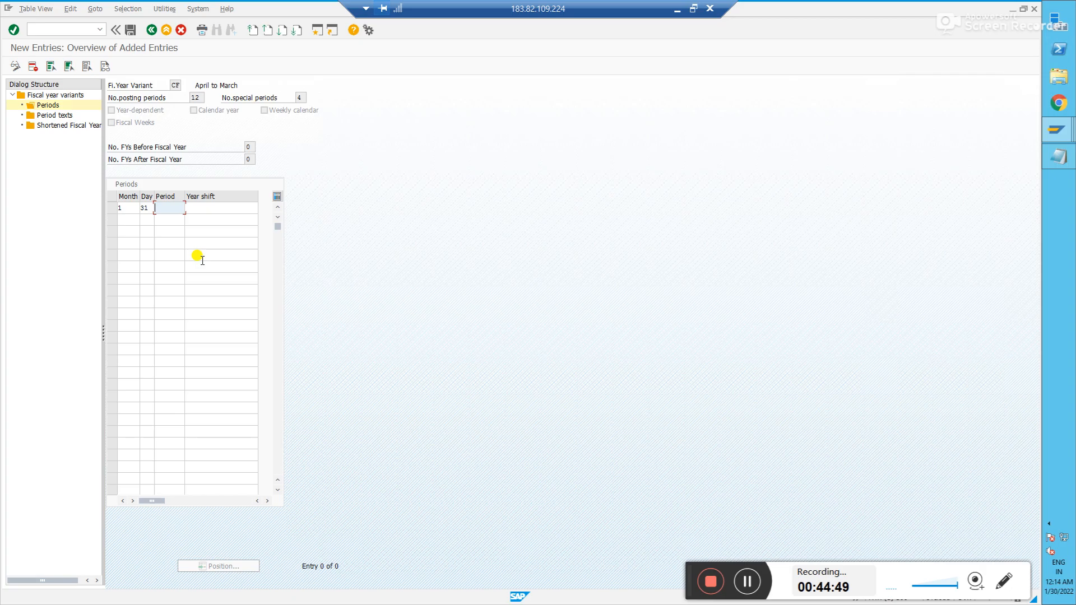
pyautogui.write('10')
pyautogui.press('Tab')
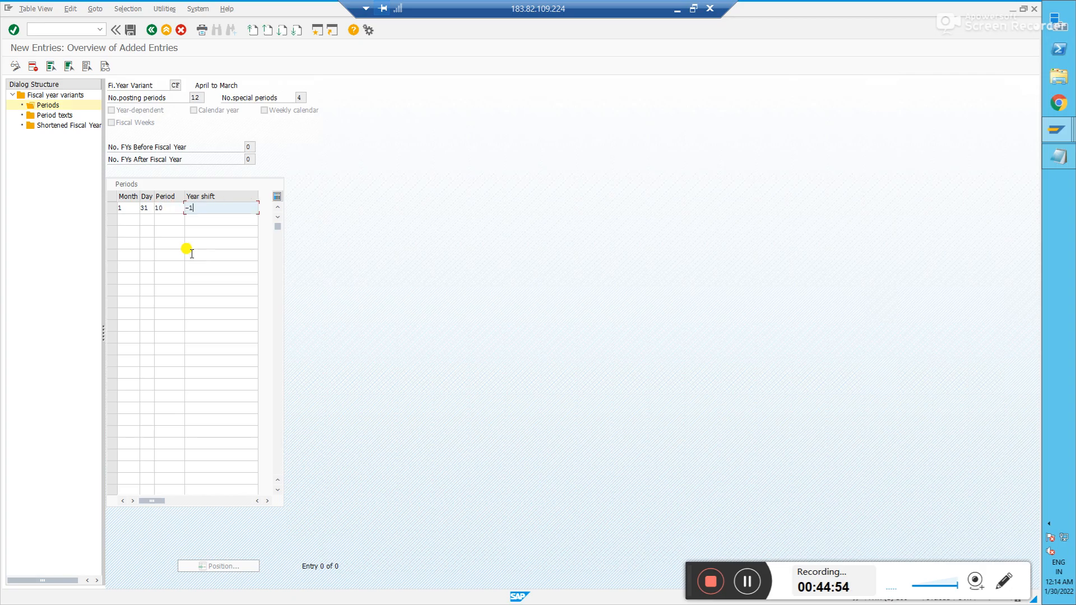
# - Fill the Month column of the remaining rows with months 2 through 12
pyautogui.click(131, 218)
pyautogui.press('Down')
pyautogui.write('3')
pyautogui.press('Down')
pyautogui.press('Down')
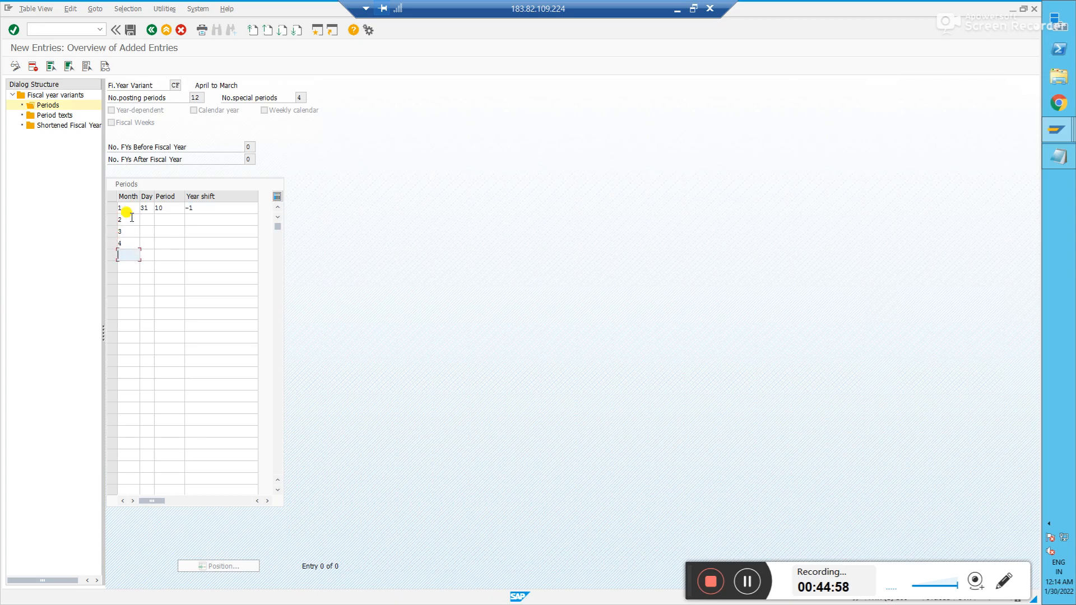
pyautogui.press('Down')
pyautogui.write('6')
pyautogui.press('Down')
pyautogui.write('7')
pyautogui.press('Down')
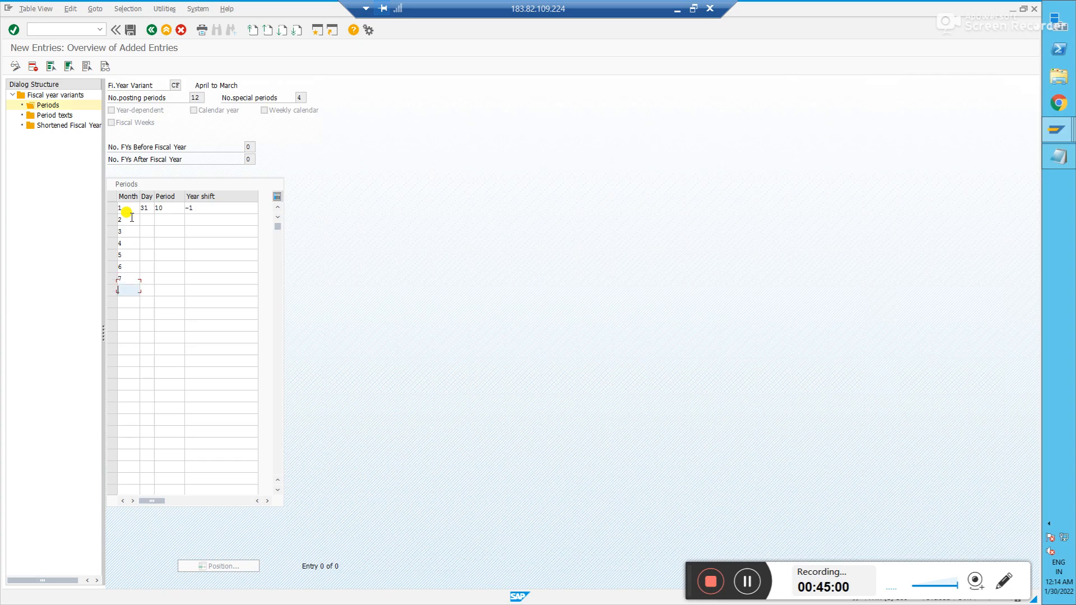
pyautogui.write('8')
pyautogui.press('Down')
pyautogui.write('9')
pyautogui.press('Down')
pyautogui.write('10')
# - Enter each month's last day (31 or 30) in the Day column, with 28 for February
pyautogui.press('Down')
pyautogui.write('11')
pyautogui.press('Down')
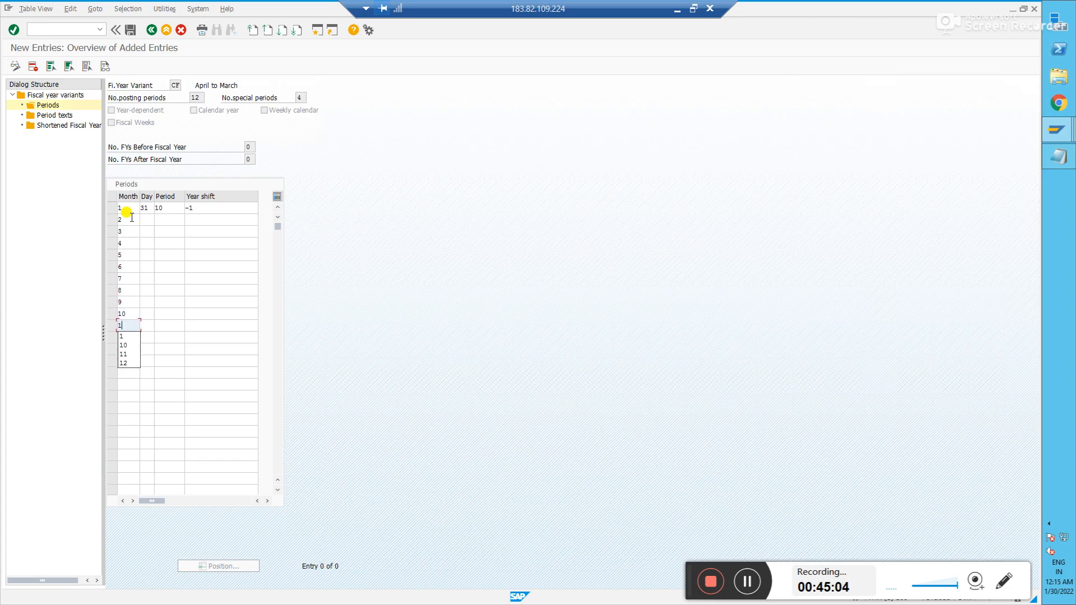
pyautogui.write('12')
pyautogui.click(148, 221)
pyautogui.press('Down')
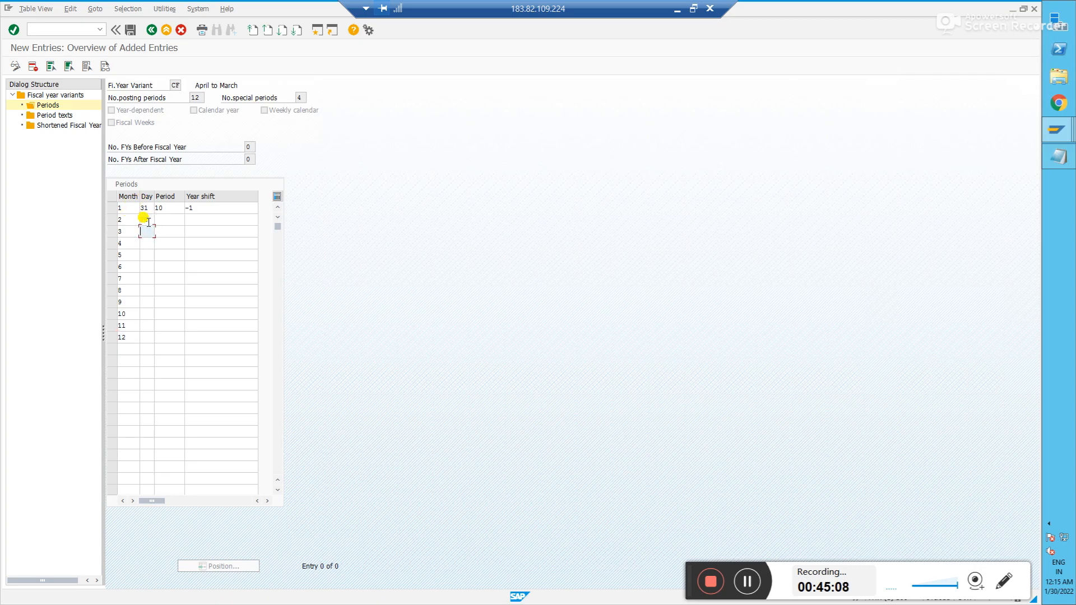
pyautogui.write('31')
pyautogui.press('Down')
pyautogui.press('Down')
pyautogui.write('31')
pyautogui.press('Down')
pyautogui.write('30')
pyautogui.press('Down')
pyautogui.write('31')
pyautogui.press('Down')
pyautogui.write('31')
pyautogui.press('Down')
pyautogui.write('30')
pyautogui.press('Down')
pyautogui.write('31')
pyautogui.press('Down')
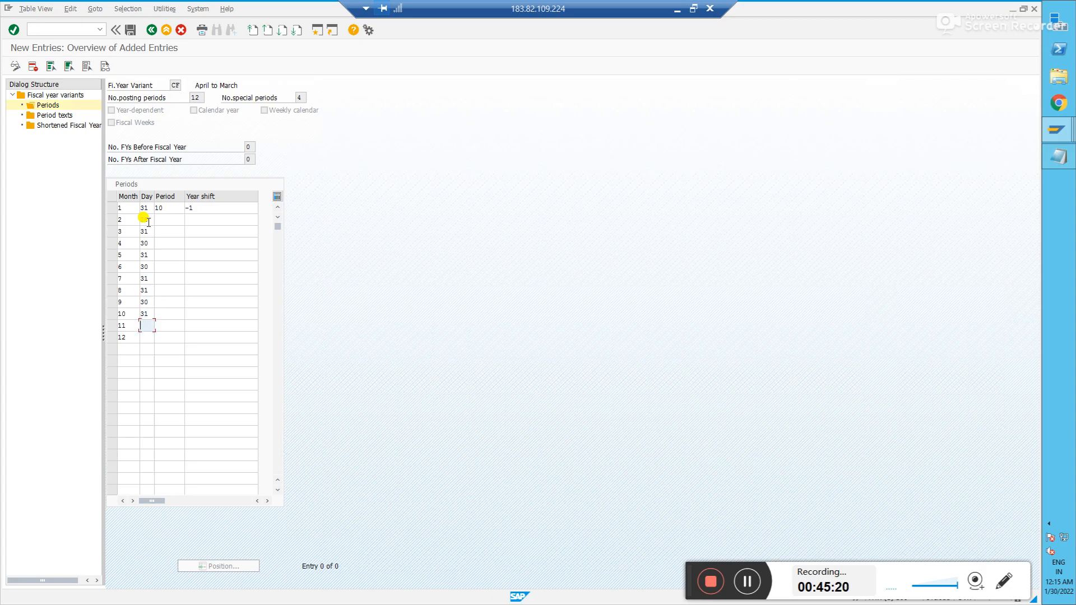
pyautogui.write('30')
# - Set periods 11 and 12 for February and March, and periods 1–9 for April–December
pyautogui.press('Down')
pyautogui.write('31')
pyautogui.click(144, 219)
pyautogui.write('28')
pyautogui.click(177, 218)
pyautogui.write('11')
pyautogui.press('Down')
pyautogui.write('12')
pyautogui.press('Down')
pyautogui.write('10')
pyautogui.press('Tab')
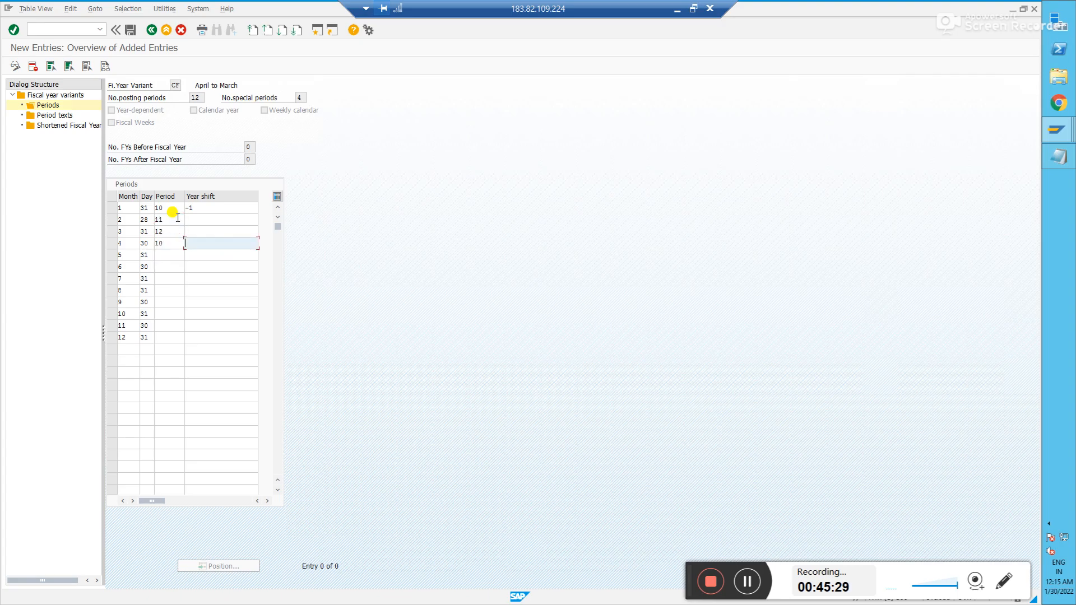
pyautogui.hotkey('shift', 'Tab')
pyautogui.press('BackSpace')
pyautogui.press('Tab')
pyautogui.write('2')
pyautogui.press('Down')
pyautogui.write('3')
pyautogui.press('Down')
pyautogui.write('4')
pyautogui.press('Down')
pyautogui.write('5')
pyautogui.press('Down')
pyautogui.write('6')
pyautogui.press('Down')
pyautogui.write('7')
pyautogui.press('Down')
pyautogui.write('8')
pyautogui.press('Down')
pyautogui.write('9')
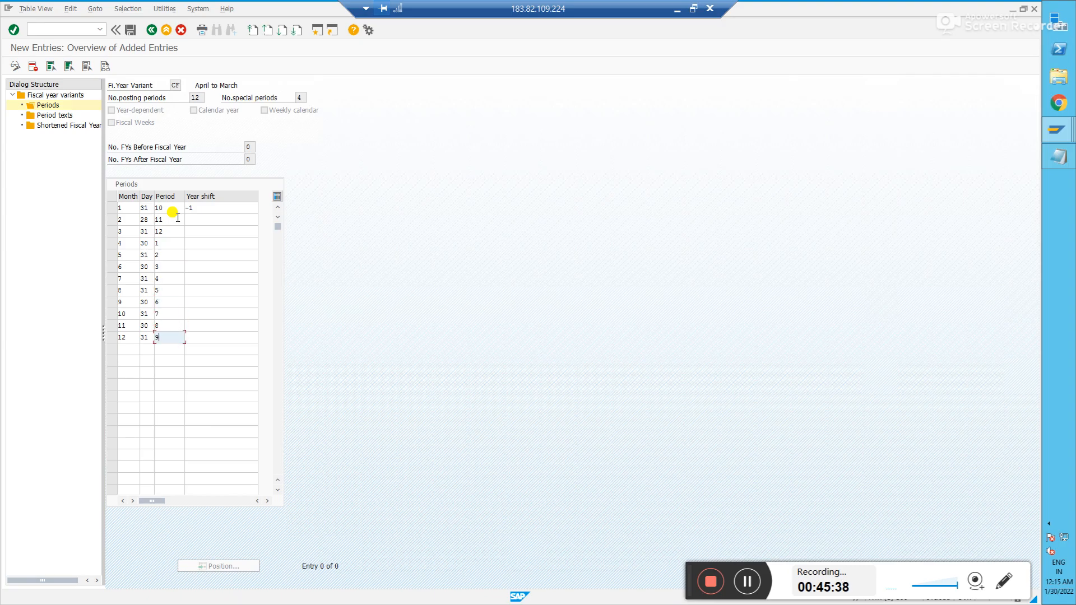
# - Give January–March a year shift of -1 and confirm all twelve period rows
pyautogui.click(207, 218)
pyautogui.write('-1')
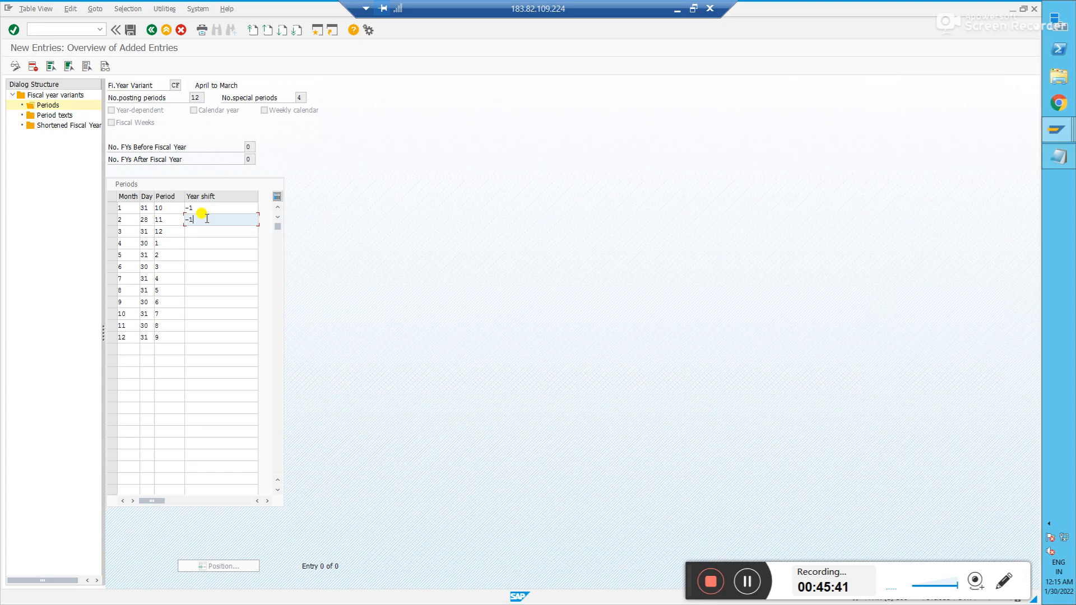
pyautogui.press('Down')
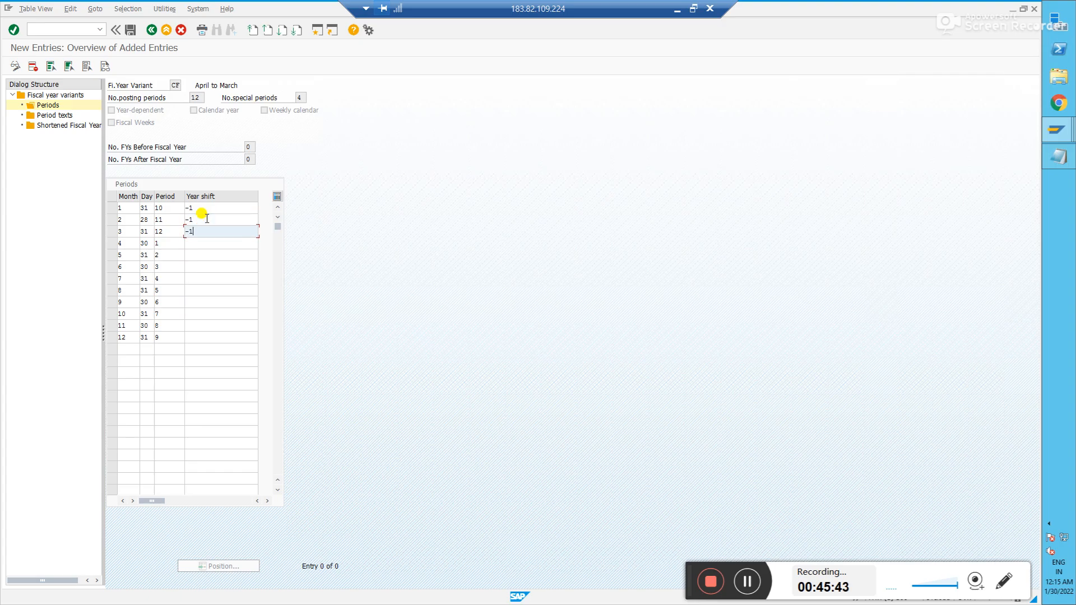
pyautogui.press('Return')
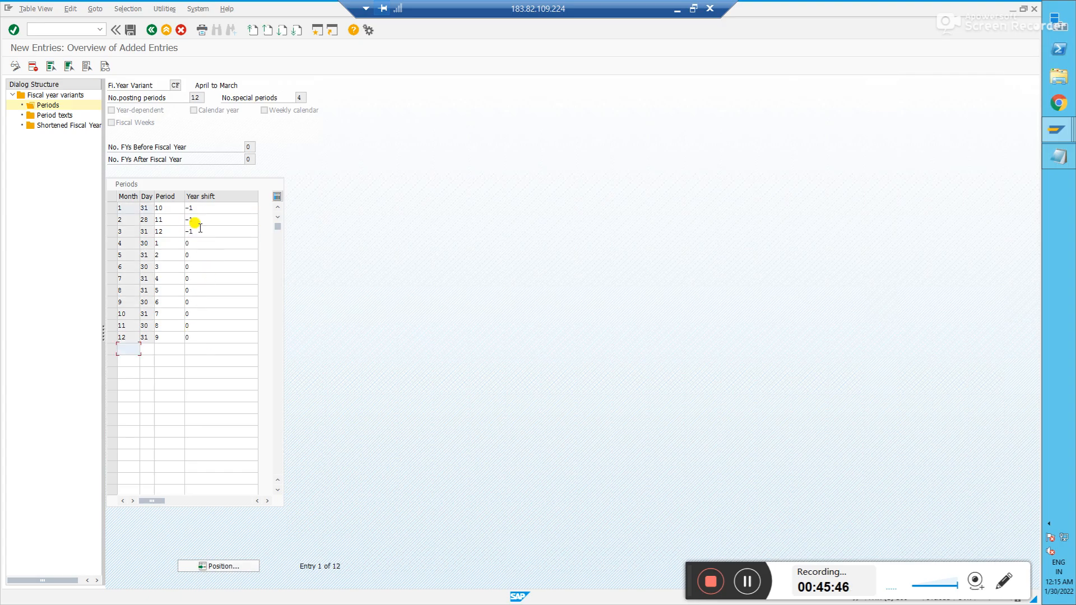
# - Review the periods for months 4 and 12 and the year shifts for months 1–3
pyautogui.click(112, 243)
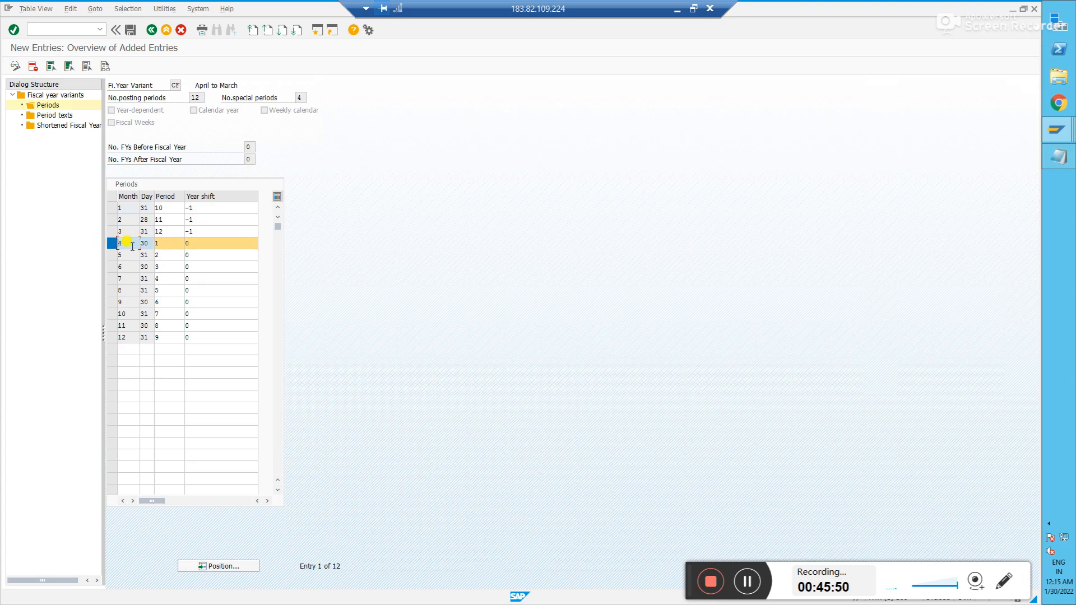
pyautogui.click(174, 246)
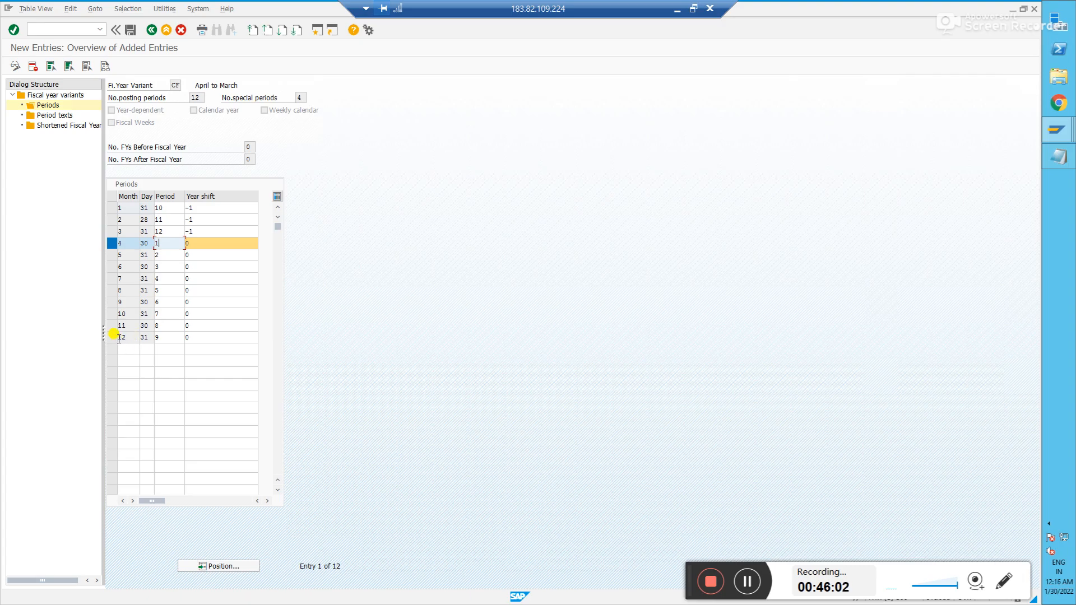
pyautogui.click(167, 336)
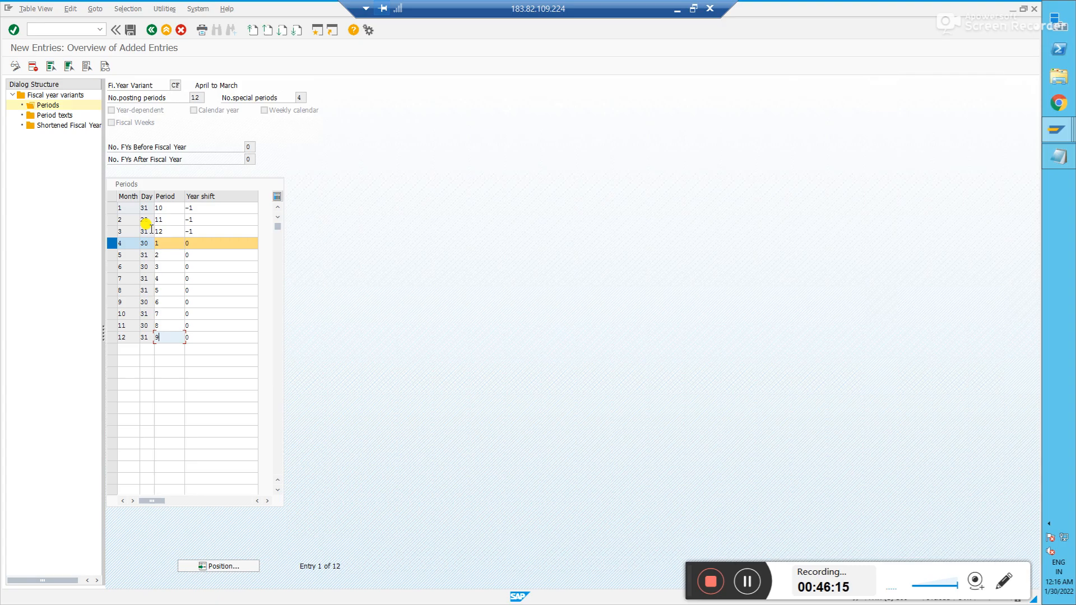
pyautogui.click(218, 207)
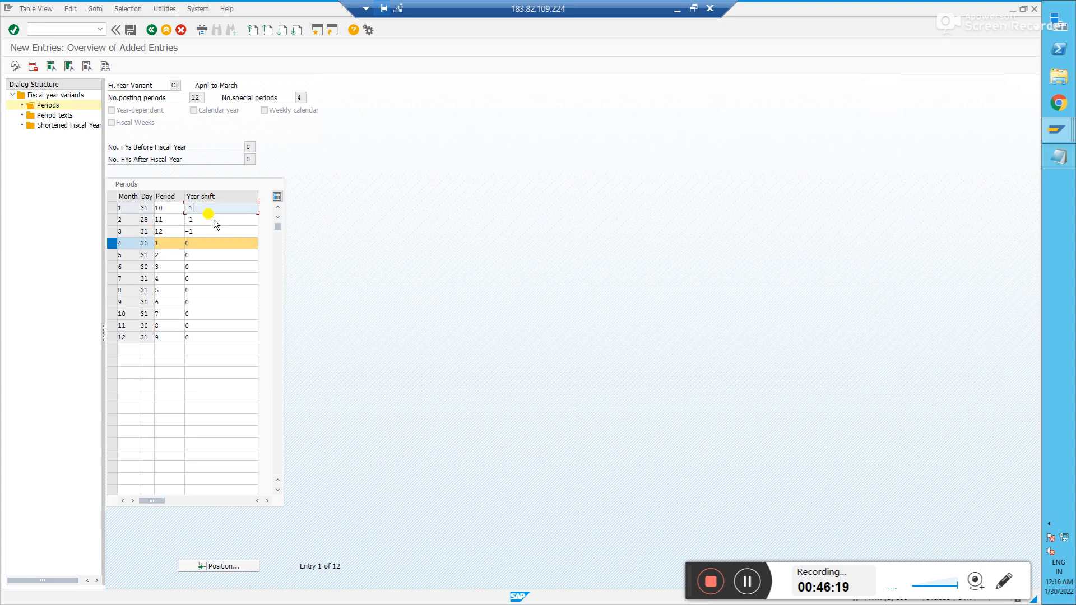
pyautogui.click(214, 219)
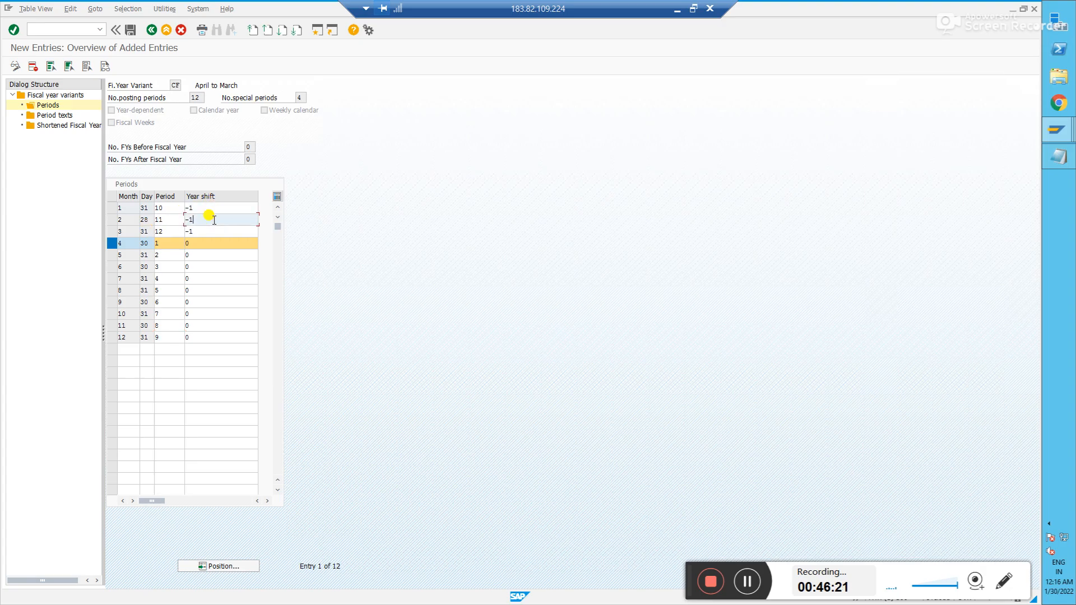
pyautogui.click(214, 231)
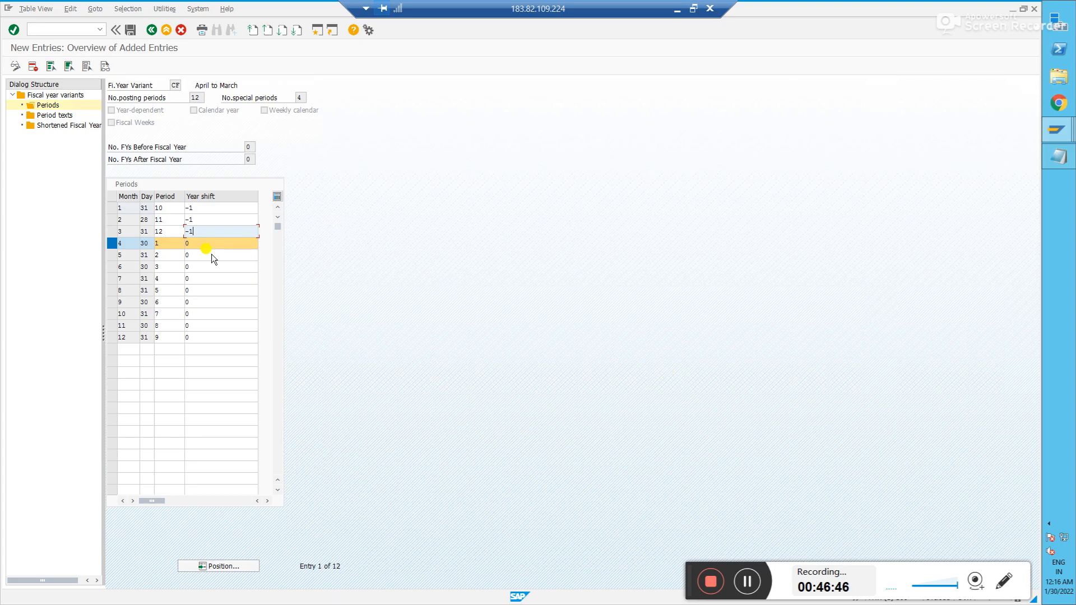
pyautogui.click(112, 243)
# - Save CF's period entries, add 'SV' to the notes, and close the lock entry list window
pyautogui.click(131, 29)
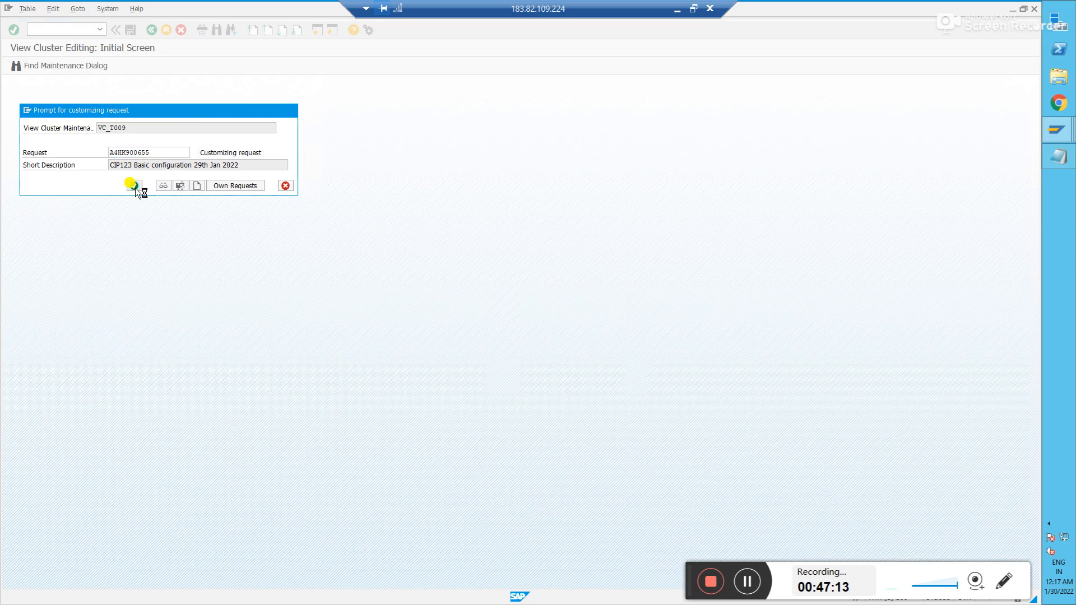
pyautogui.hotkey('alt', 'Tab')
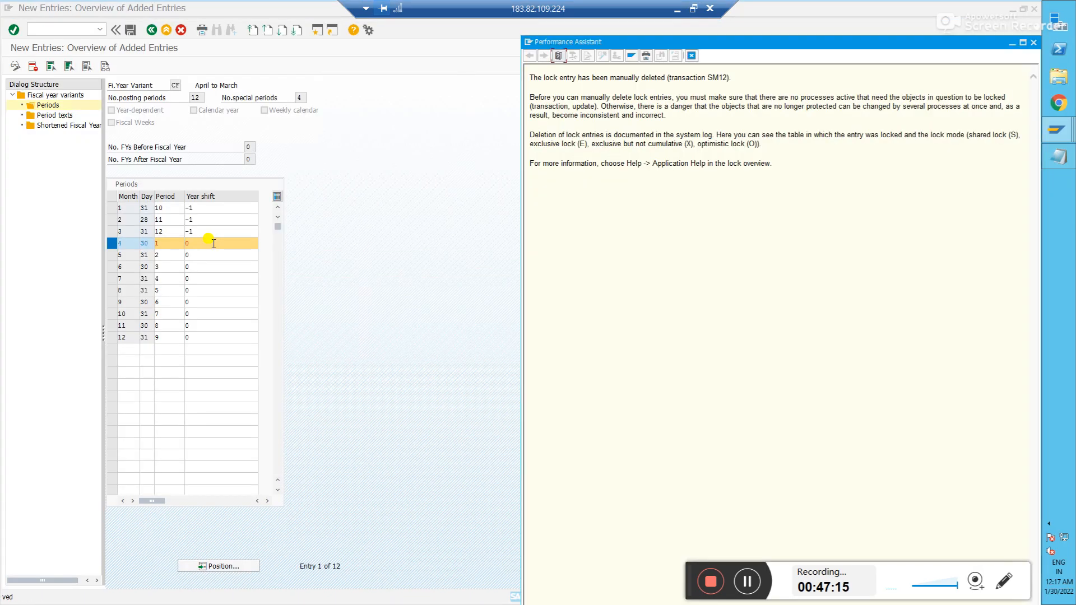
pyautogui.hotkey('alt', 'Tab')
pyautogui.hotkey('alt', 'Tab')
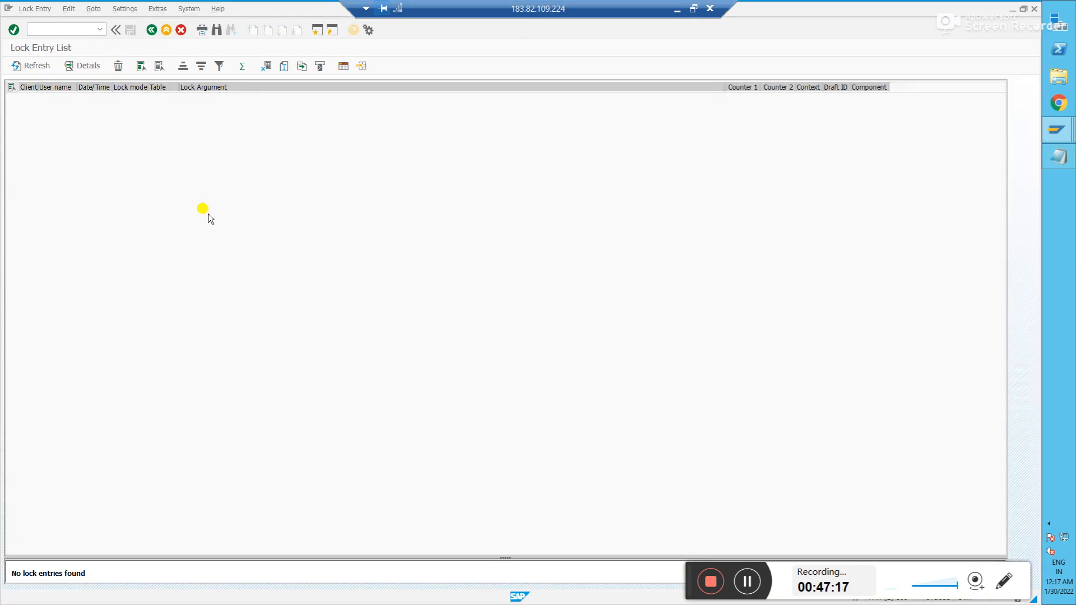
pyautogui.hotkey('alt', 'Tab')
pyautogui.hotkey('alt', 'Tab')
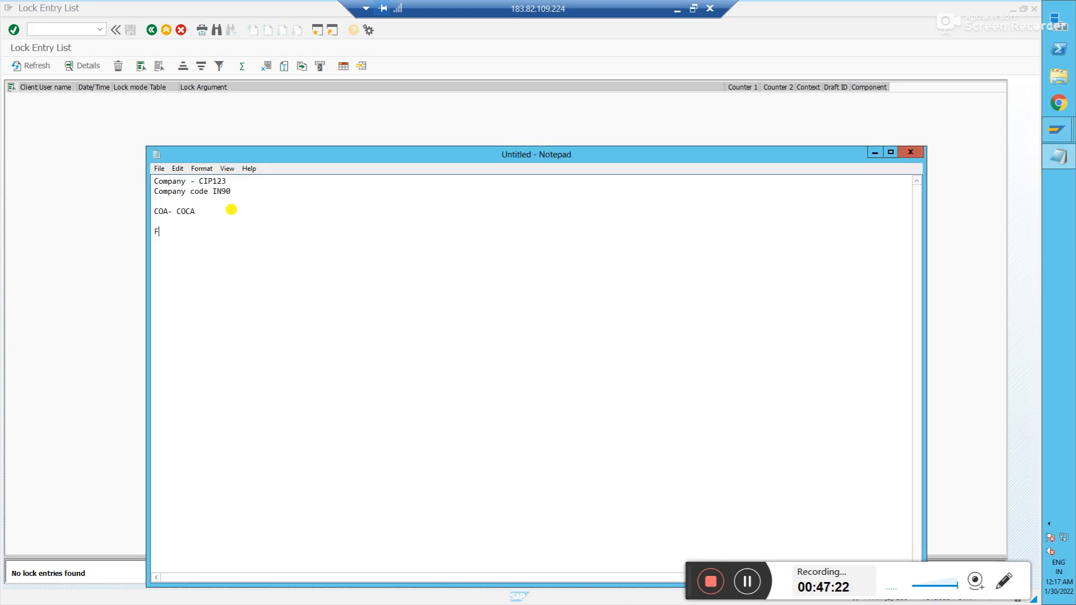
pyautogui.write('SV -')
pyautogui.hotkey('alt', 'Tab')
pyautogui.hotkey('alt', 'Tab')
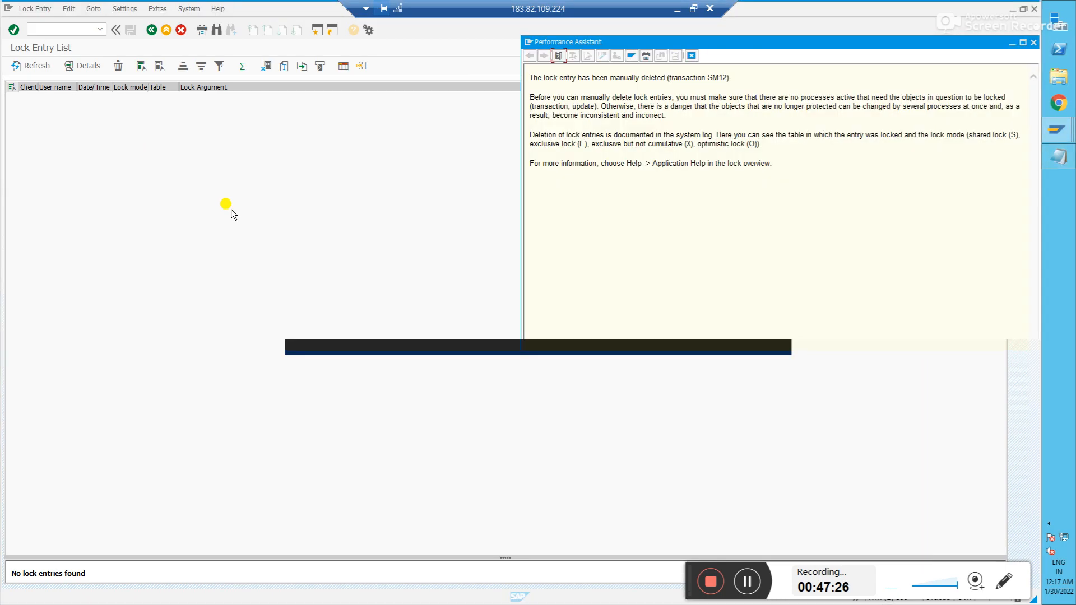
pyautogui.hotkey('alt', 'Tab')
pyautogui.hotkey('alt', 'Tab')
pyautogui.hotkey('alt', 'shift', 'Tab')
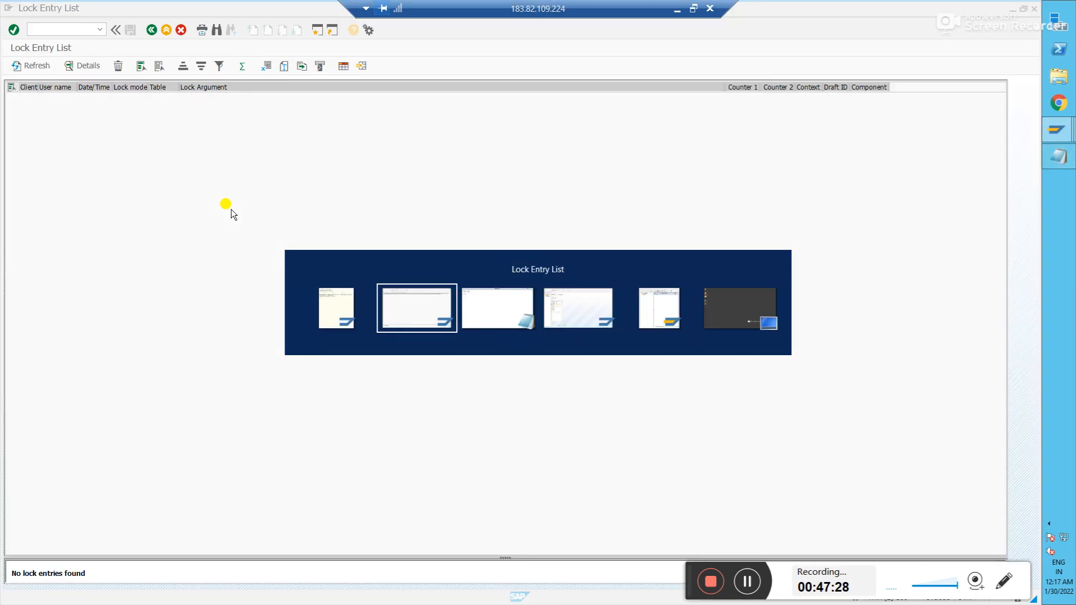
pyautogui.click(1034, 9)
# - Note 'CF' after 'FSV - ' in Notepad and return to the SAP periods screen
pyautogui.hotkey('alt', 'Tab')
pyautogui.hotkey('alt', 'Tab')
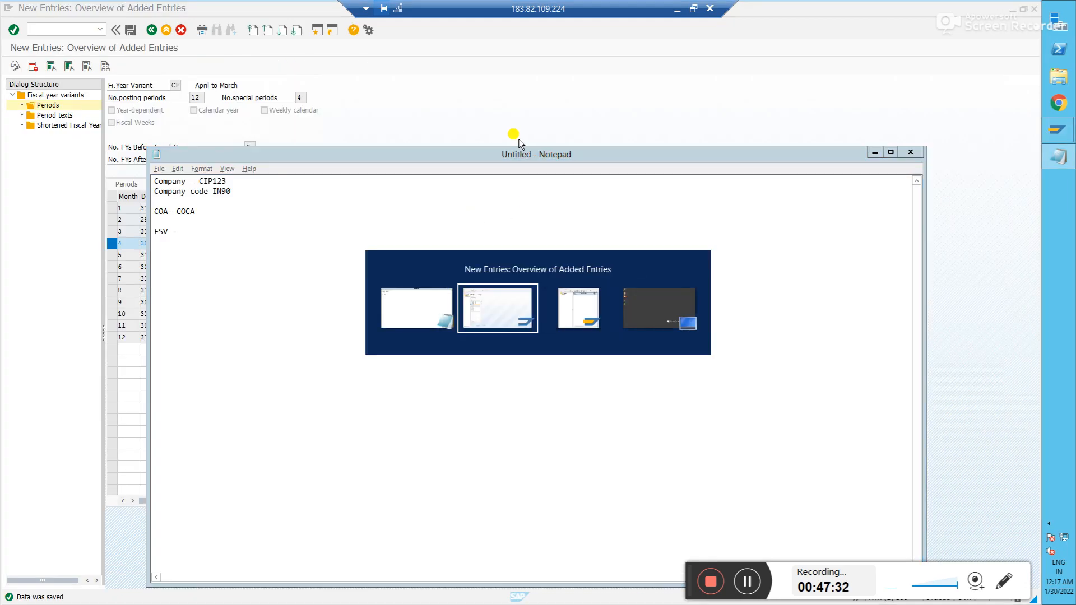
pyautogui.click(559, 126)
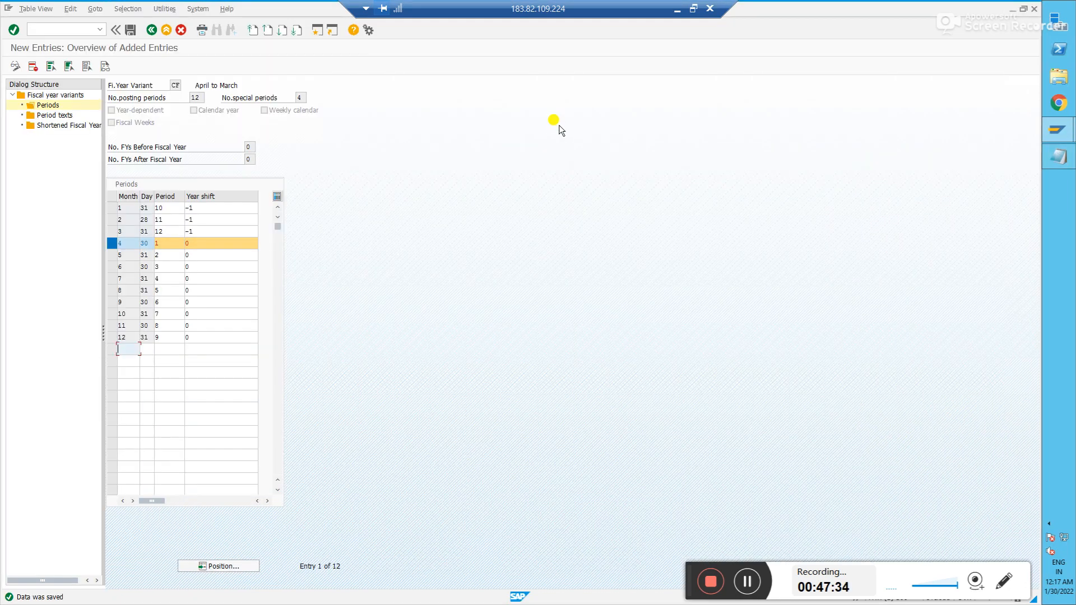
pyautogui.hotkey('alt', 'Tab')
pyautogui.hotkey('alt', 'Tab')
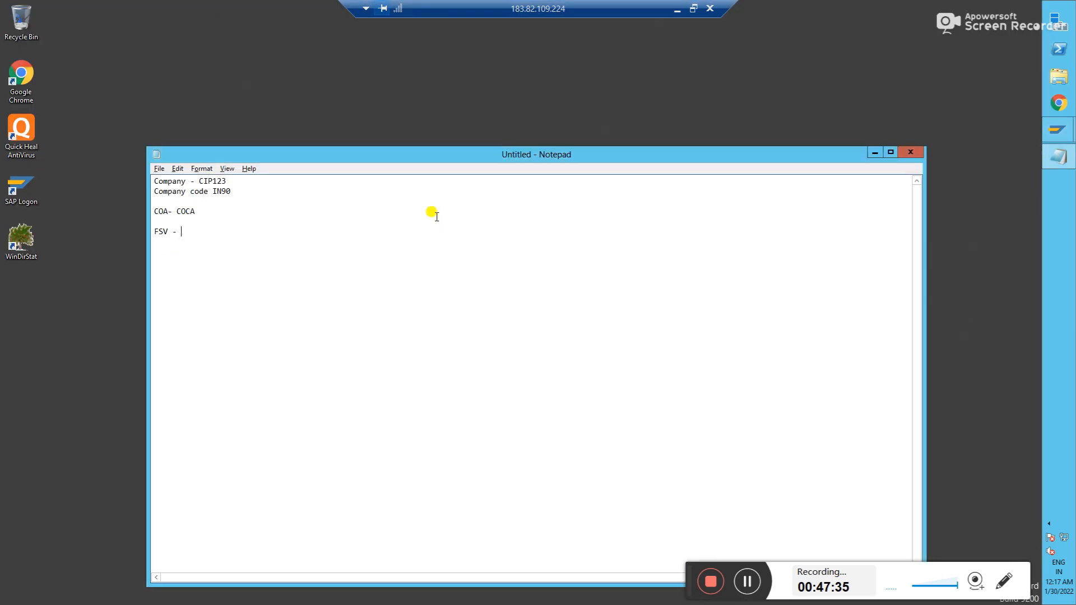
pyautogui.write('CF')
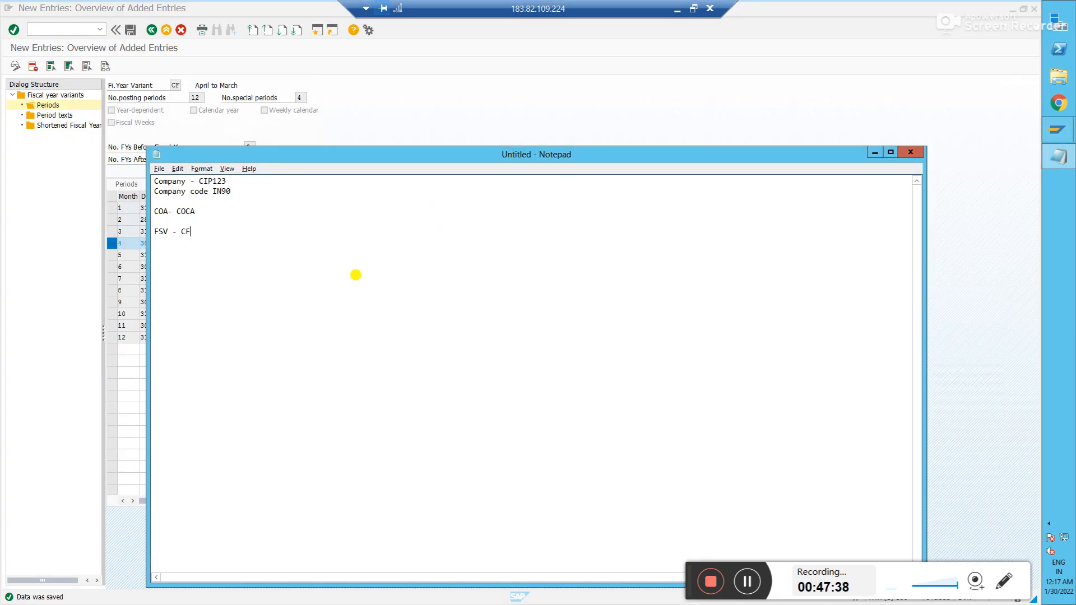
pyautogui.click(66, 204)
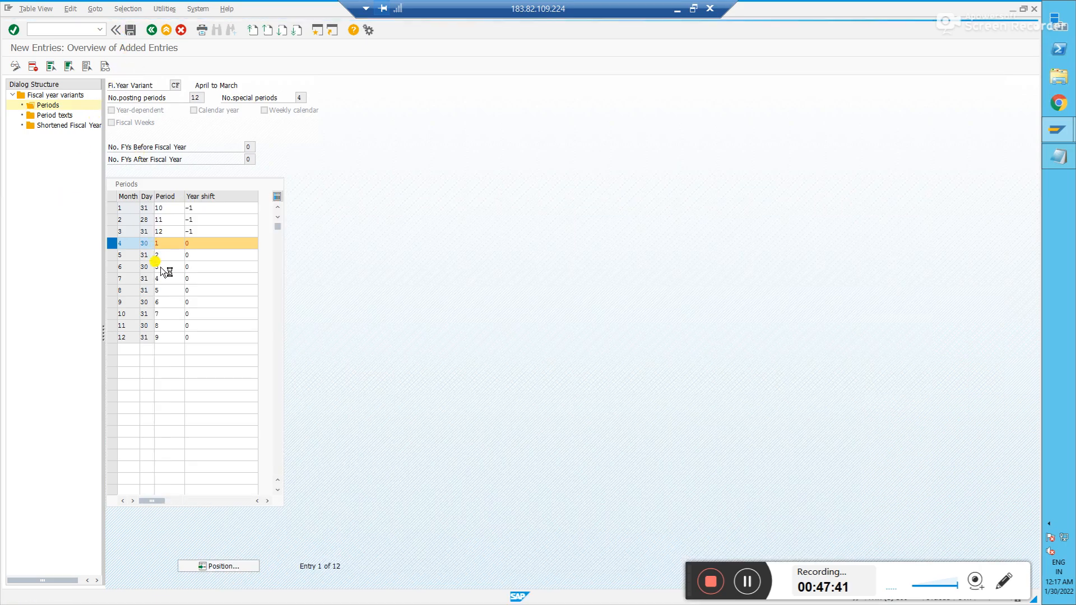
# - Back out of the CF periods screens to the customizing guide tree
pyautogui.click(155, 33)
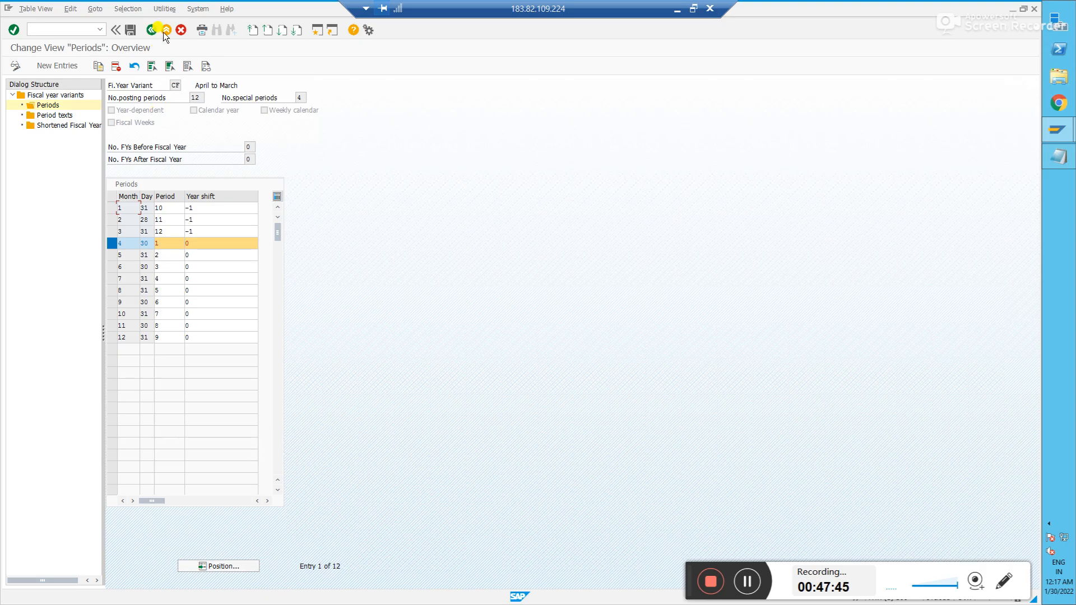
pyautogui.click(151, 30)
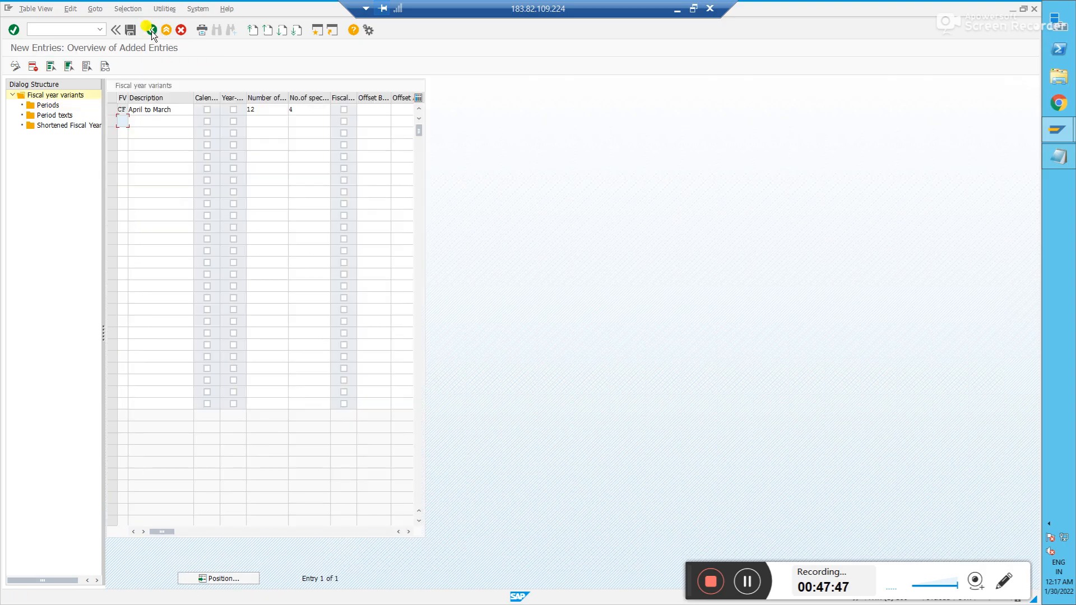
pyautogui.click(151, 30)
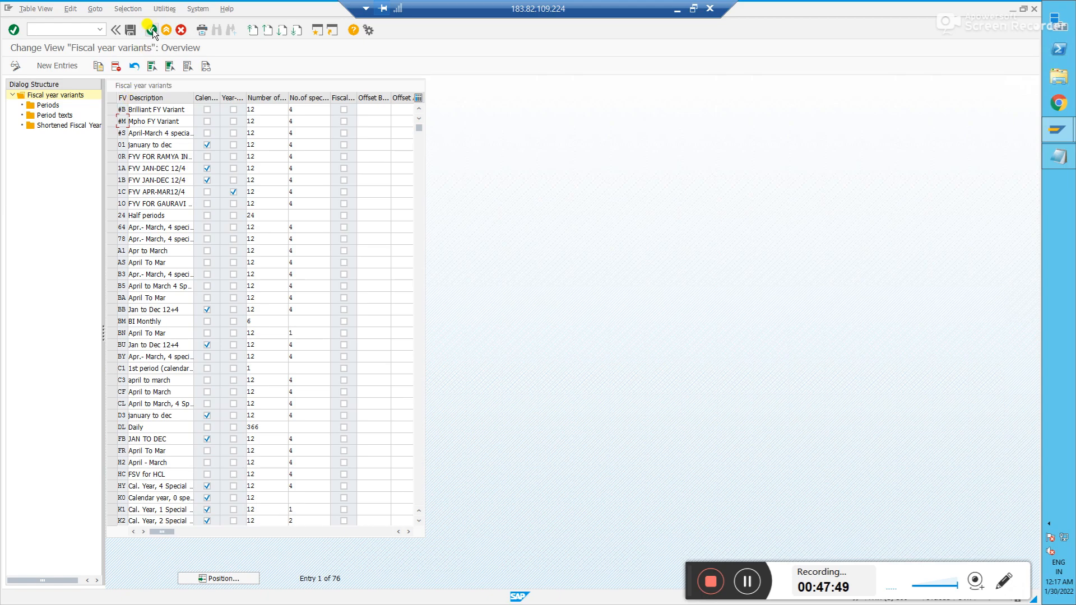
pyautogui.click(151, 30)
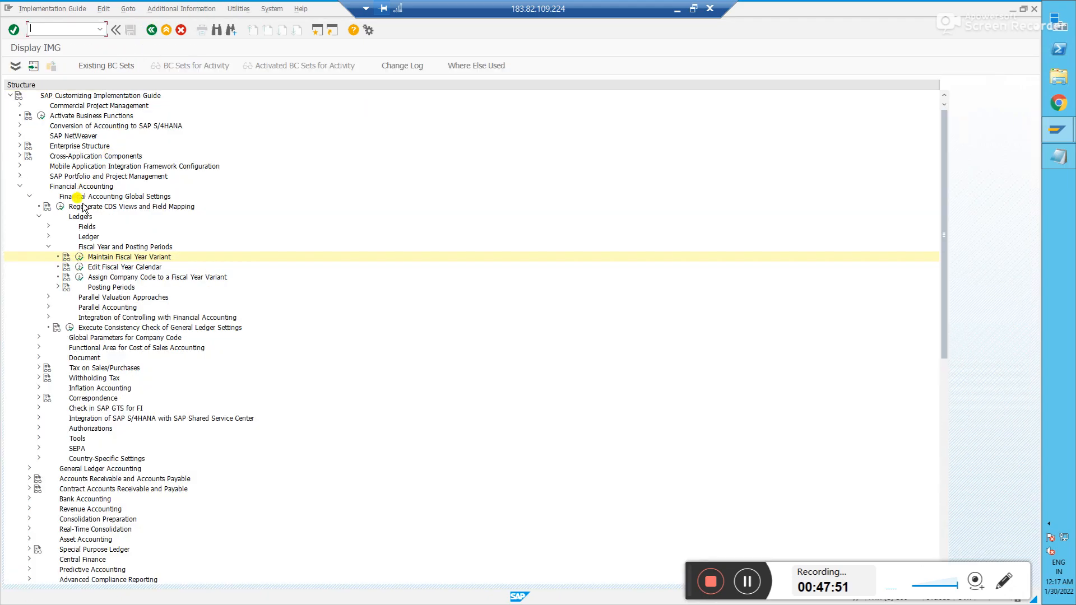
# - Reopen fiscal year variant maintenance, locate CF, view its empty period texts, then go back twice
pyautogui.click(79, 257)
pyautogui.click(222, 578)
pyautogui.write('cf')
pyautogui.press('Return')
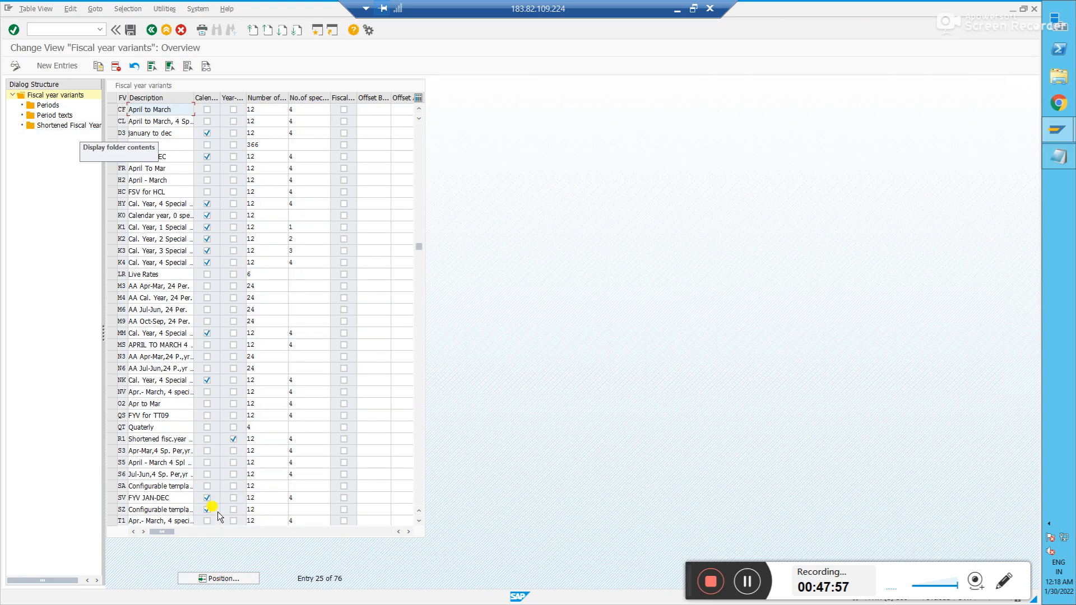
pyautogui.click(112, 109)
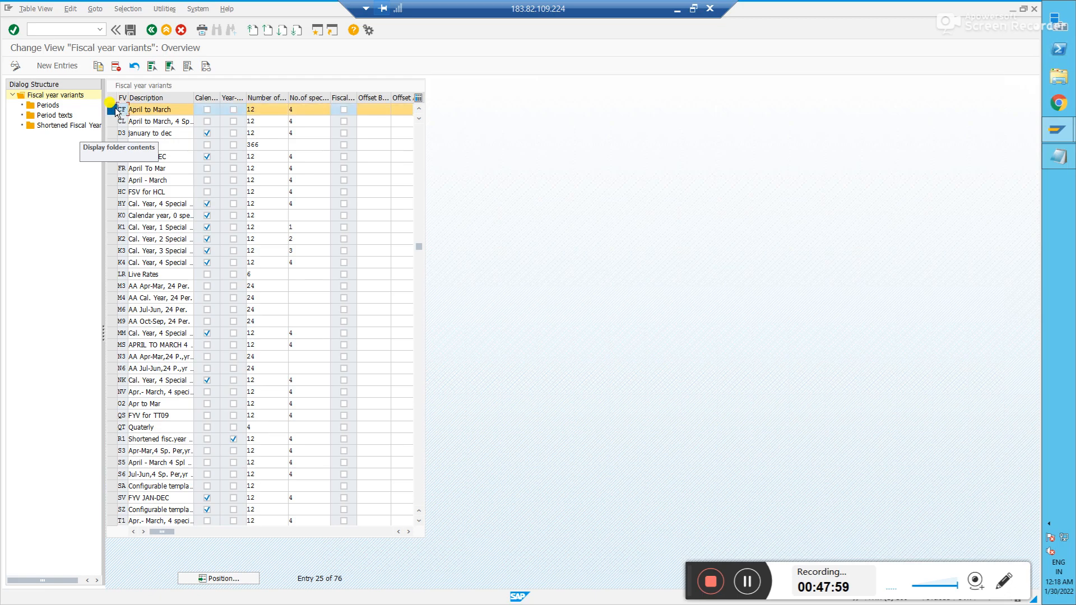
pyautogui.click(60, 116)
pyautogui.doubleClick(61, 115)
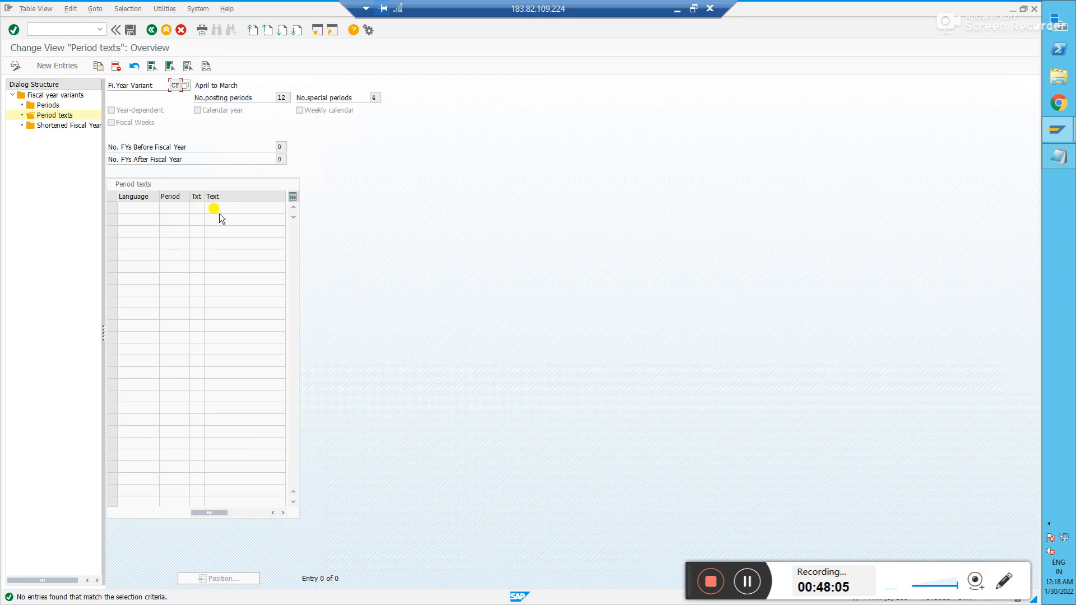
pyautogui.click(151, 29)
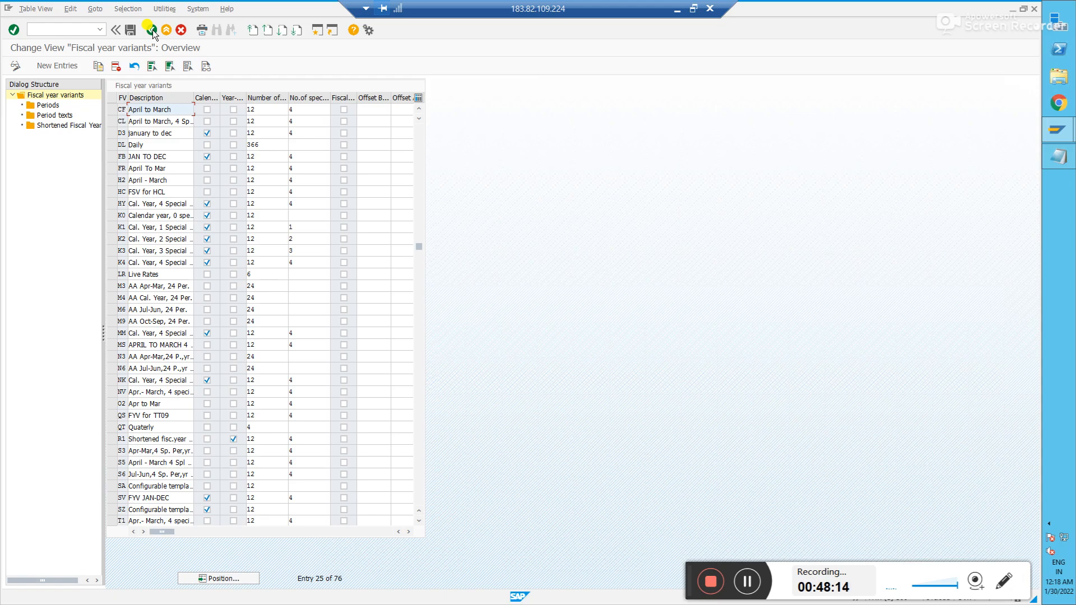
pyautogui.click(151, 29)
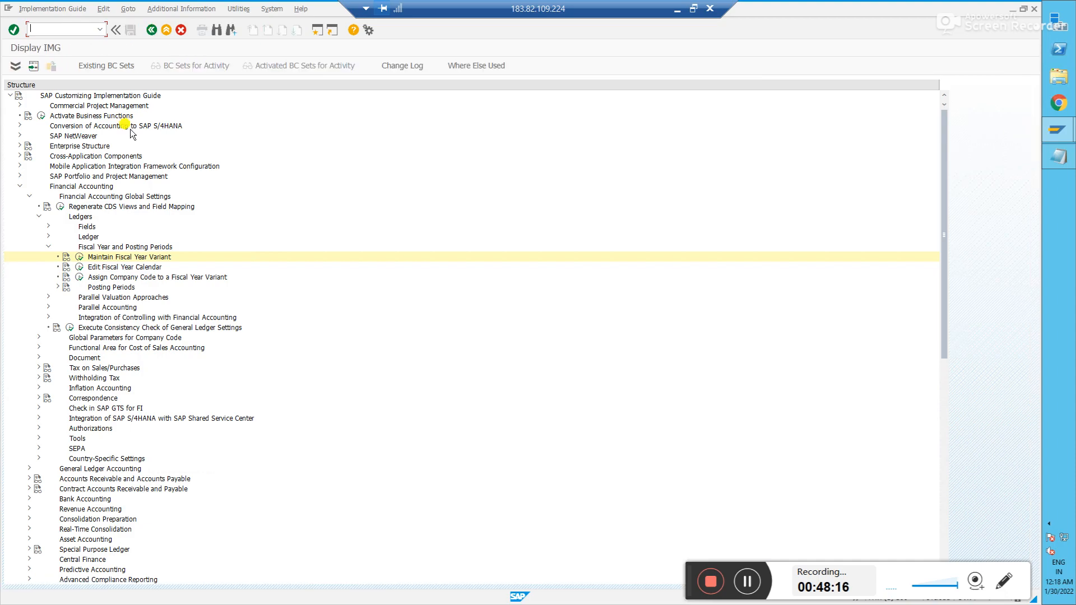
# - Assign fiscal year variant CF to company code IN90 and save it under the customizing request
pyautogui.click(79, 277)
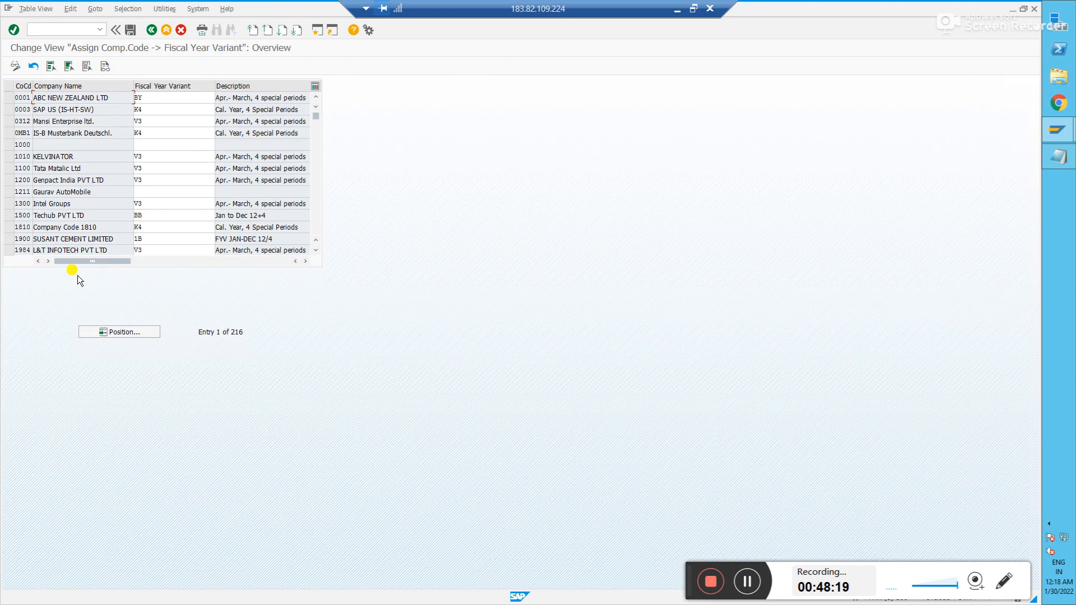
pyautogui.click(142, 333)
pyautogui.write('in')
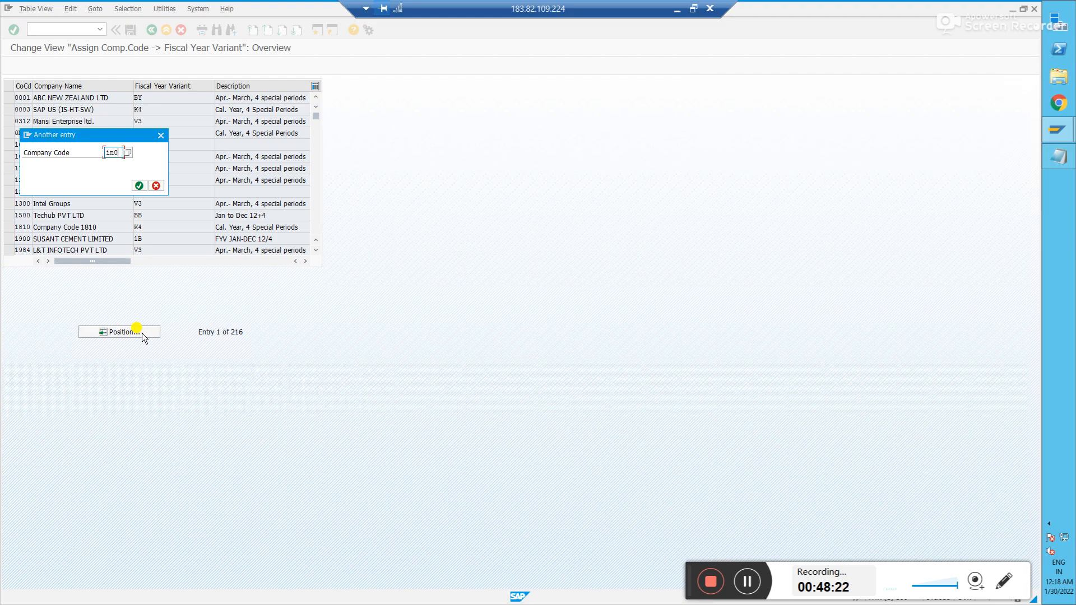
pyautogui.write('90')
pyautogui.press('Return')
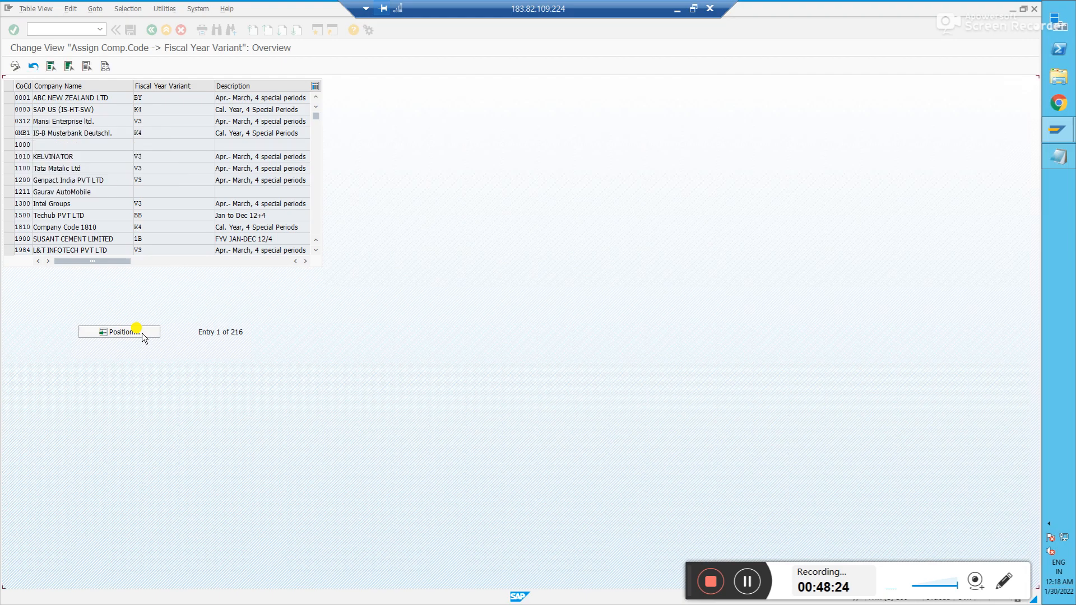
pyautogui.hotkey('alt', 'Tab')
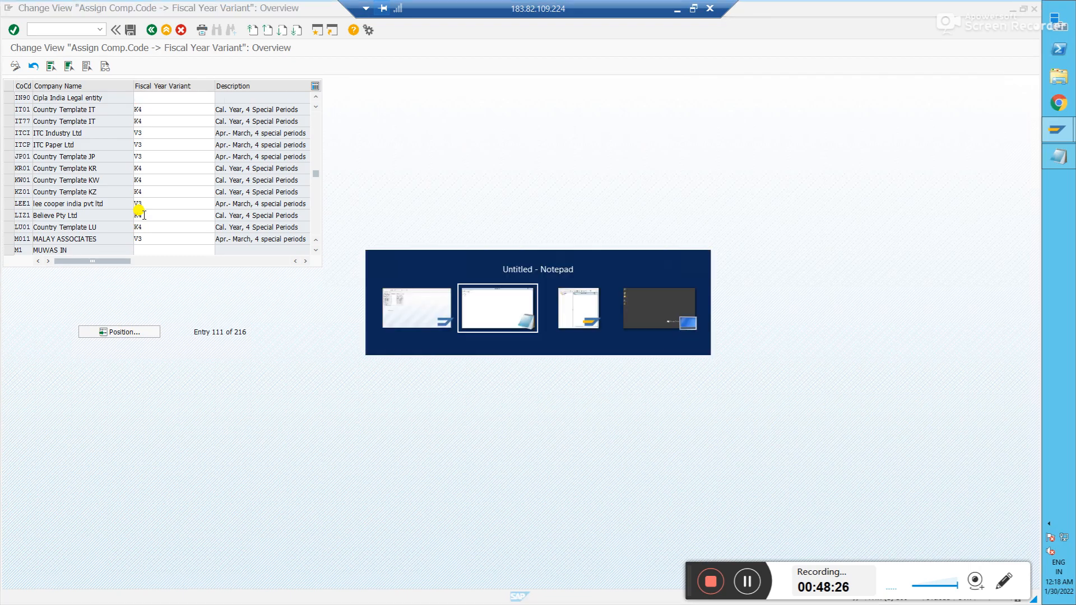
pyautogui.hotkey('alt', 'Tab')
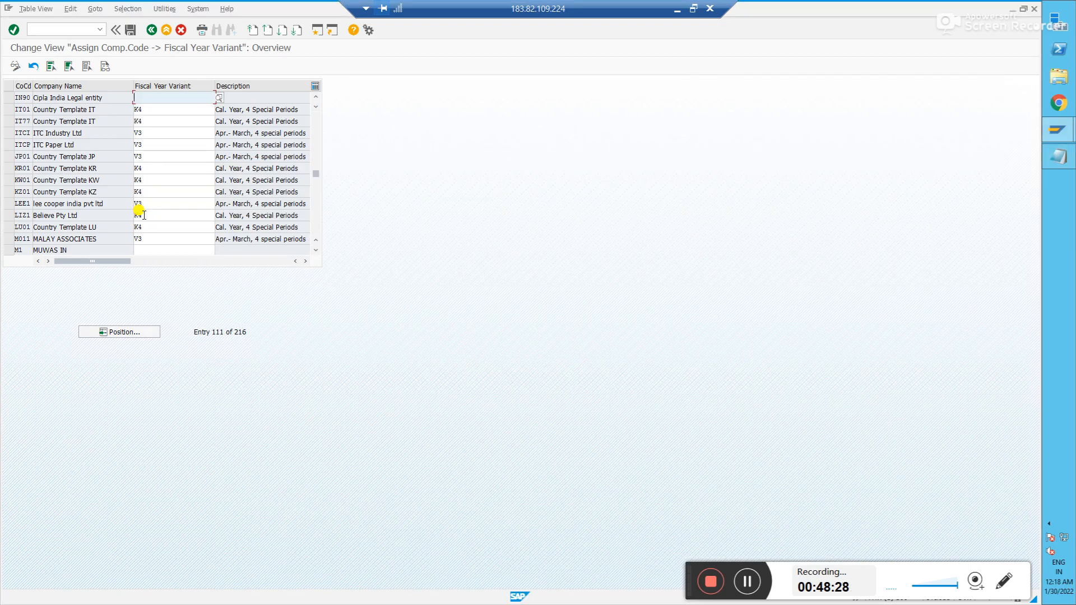
pyautogui.write('CF')
pyautogui.press('Return')
pyautogui.click(130, 30)
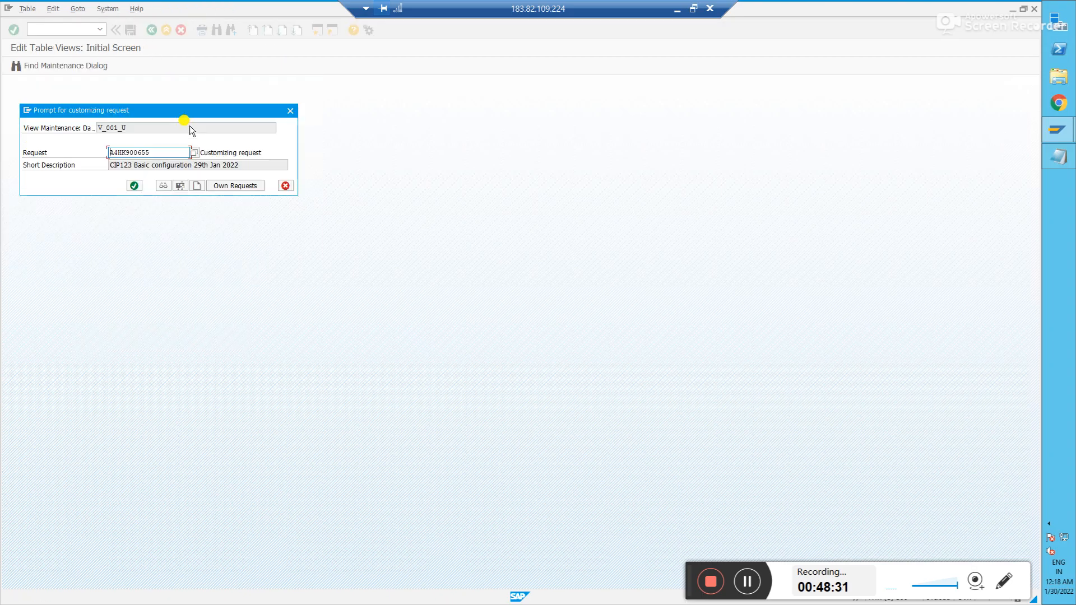
pyautogui.click(135, 186)
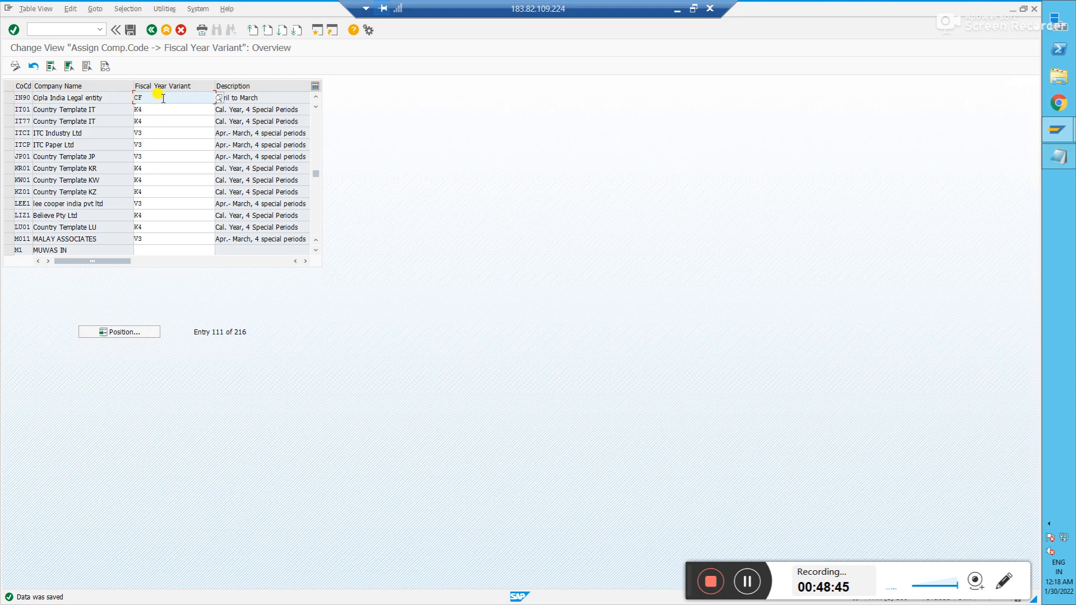
# - Review IN90's CF assignment and leave the company code assignment table
pyautogui.click(22, 99)
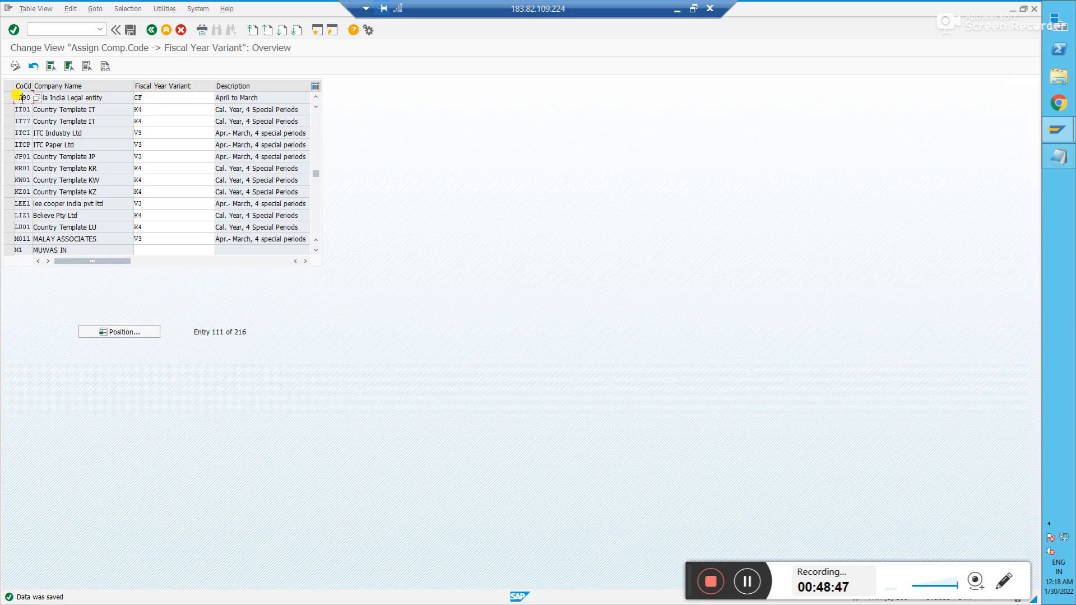
pyautogui.click(168, 95)
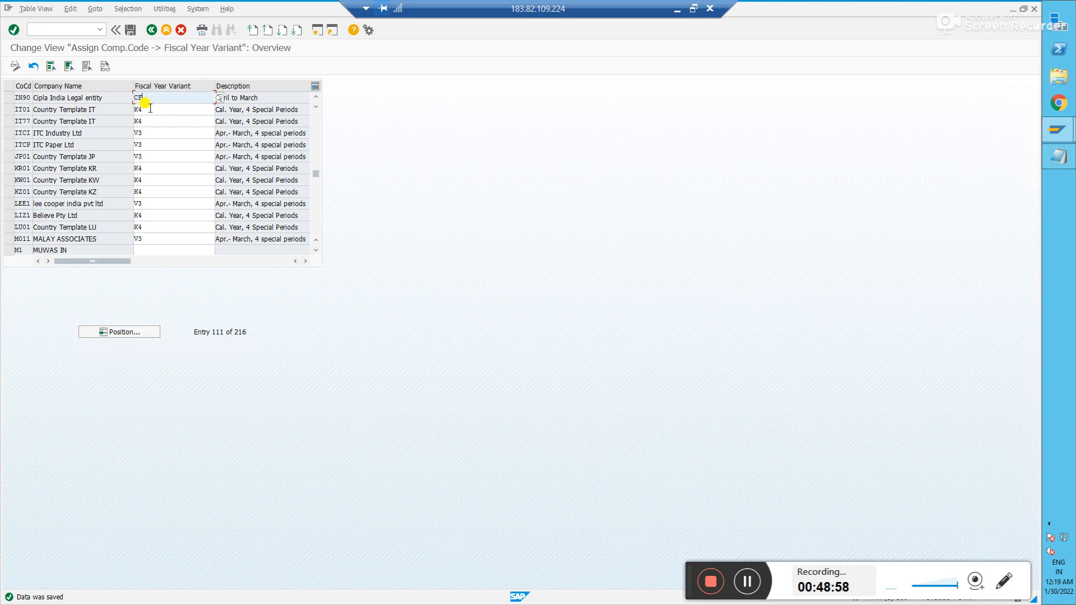
pyautogui.click(154, 31)
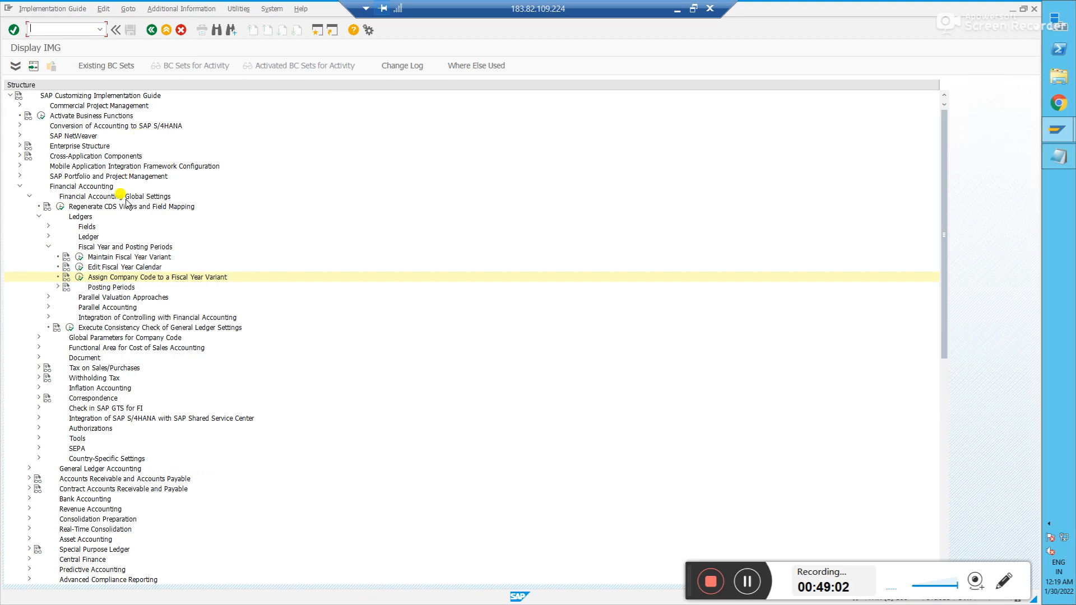
# - Expand the Posting Periods node in the IMG tree to show its four activities
pyautogui.click(57, 288)
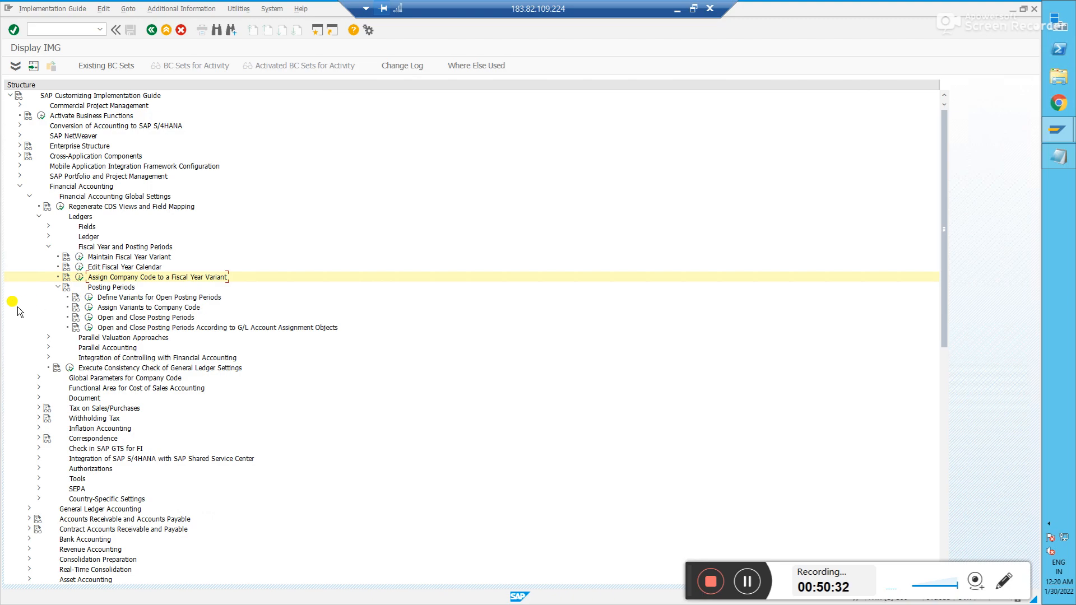
# - Run 'Define Variants for Open Posting Periods' to list the 99 existing variants
pyautogui.click(88, 297)
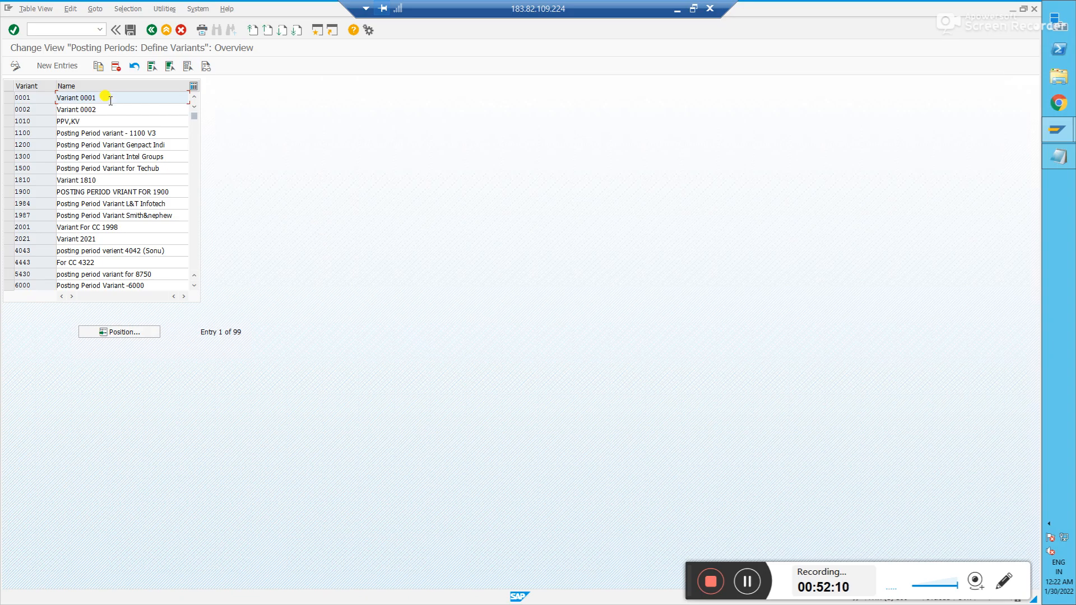
# - Create posting period variant IN90 named 'PPV IN90' and save it with the customizing request
pyautogui.click(66, 66)
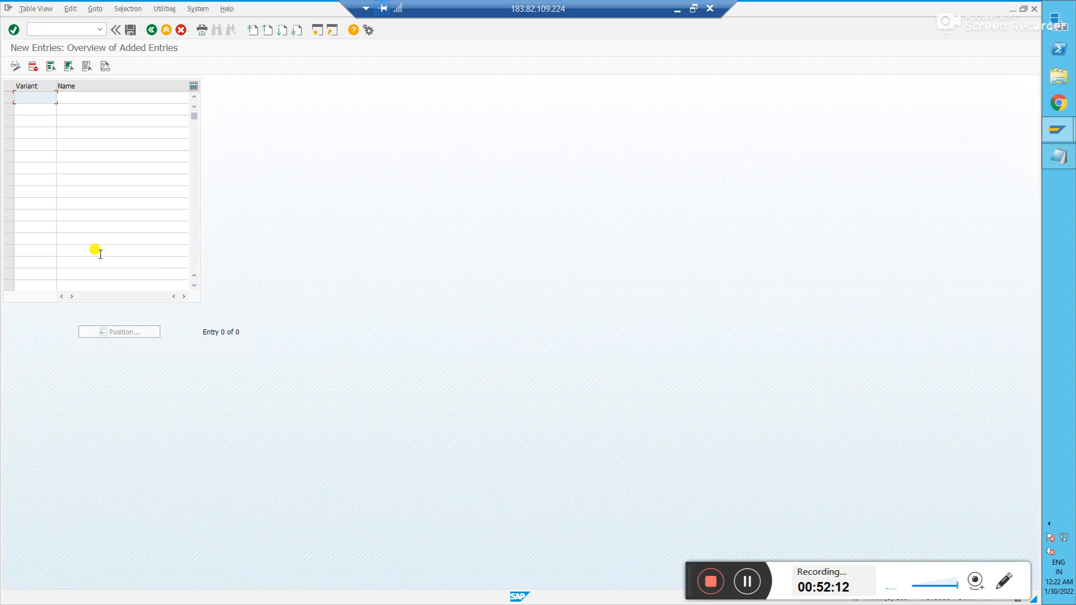
pyautogui.write('IN90')
pyautogui.press('Tab')
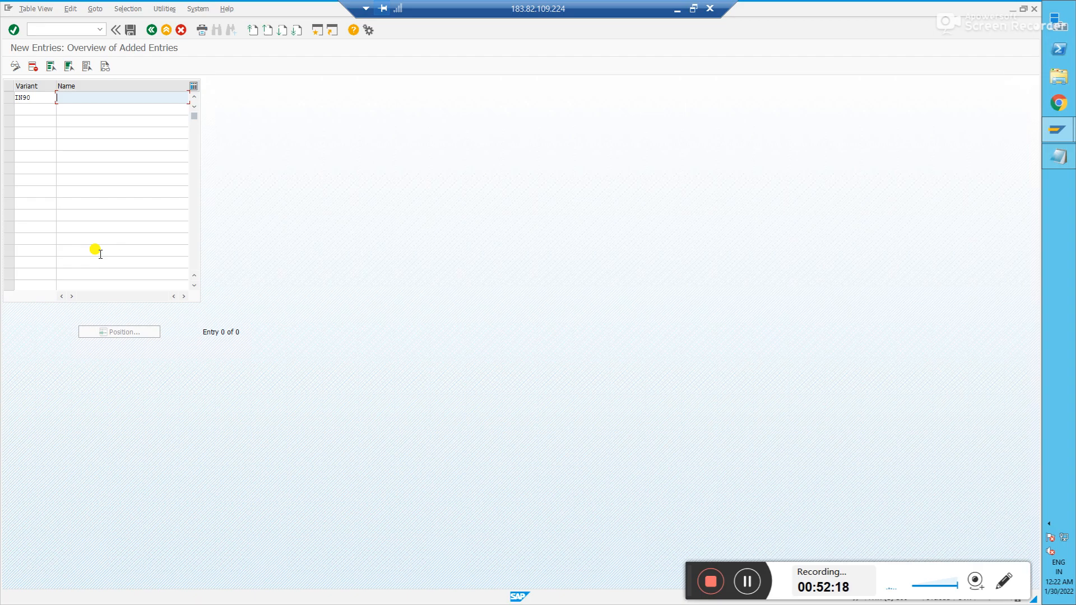
pyautogui.write('PPV IN90')
pyautogui.press('Return')
pyautogui.click(129, 31)
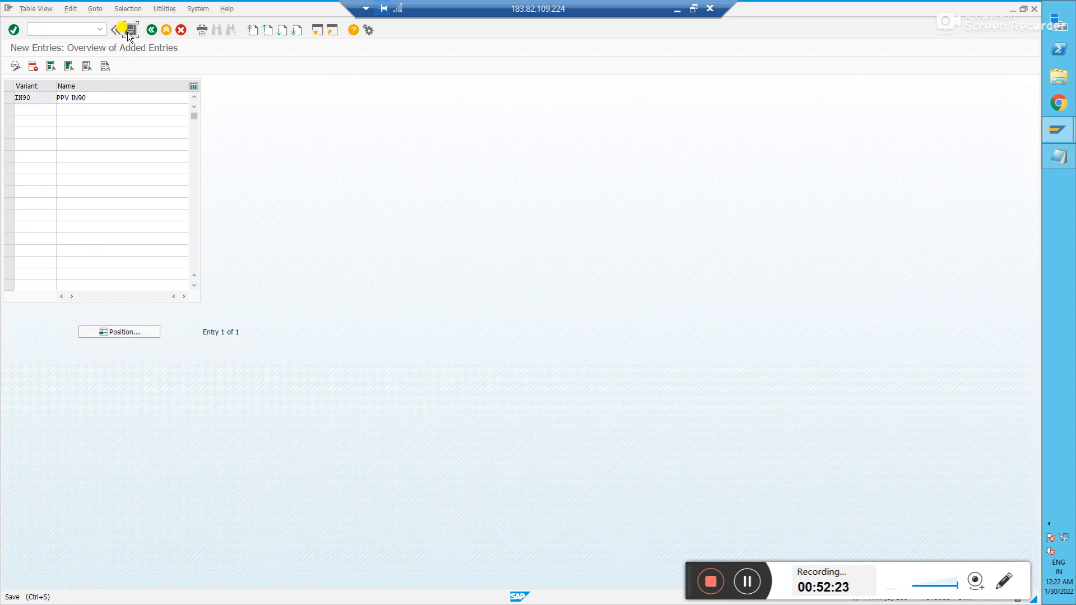
pyautogui.click(134, 185)
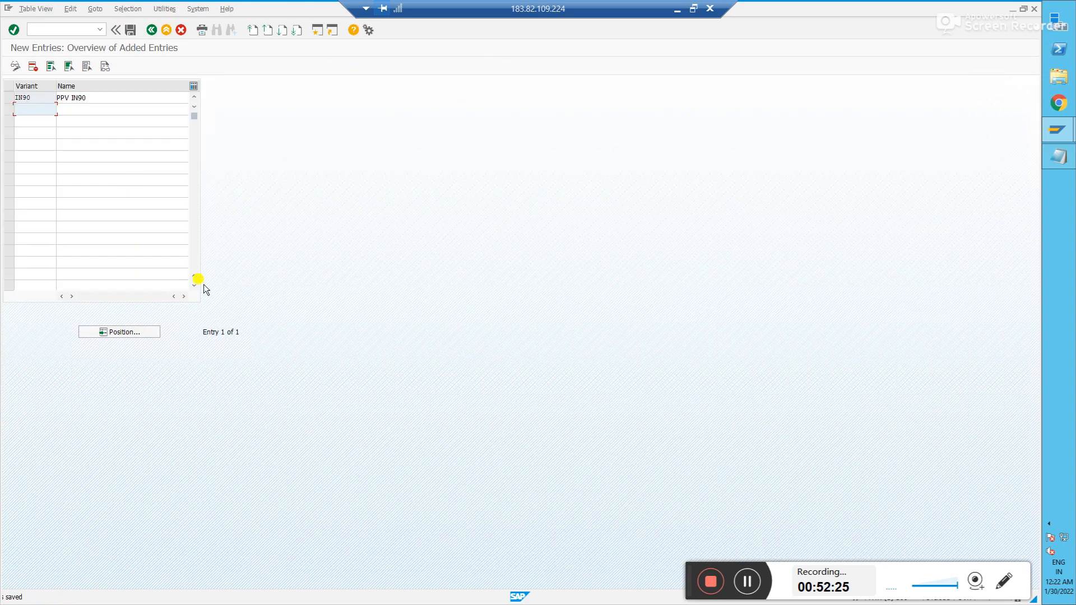
# - Note 'PPV - IN90' on a new line in Notepad, then return to the variants overview
pyautogui.hotkey('alt', 'Tab')
pyautogui.press('Return')
pyautogui.press('Return')
pyautogui.write('PPV - ')
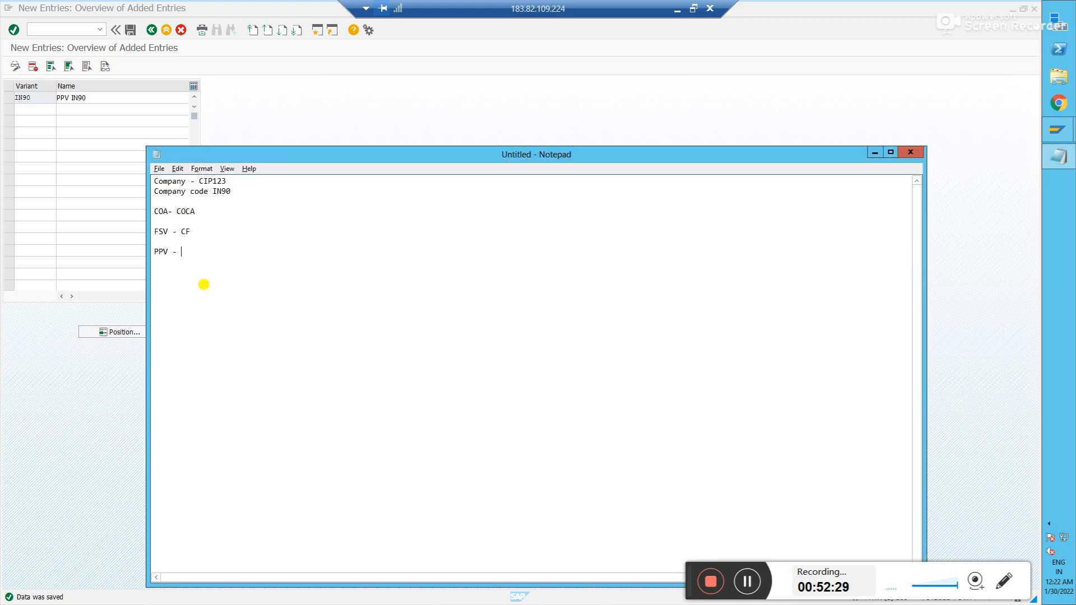
pyautogui.write('IN90')
pyautogui.hotkey('alt', 'Tab')
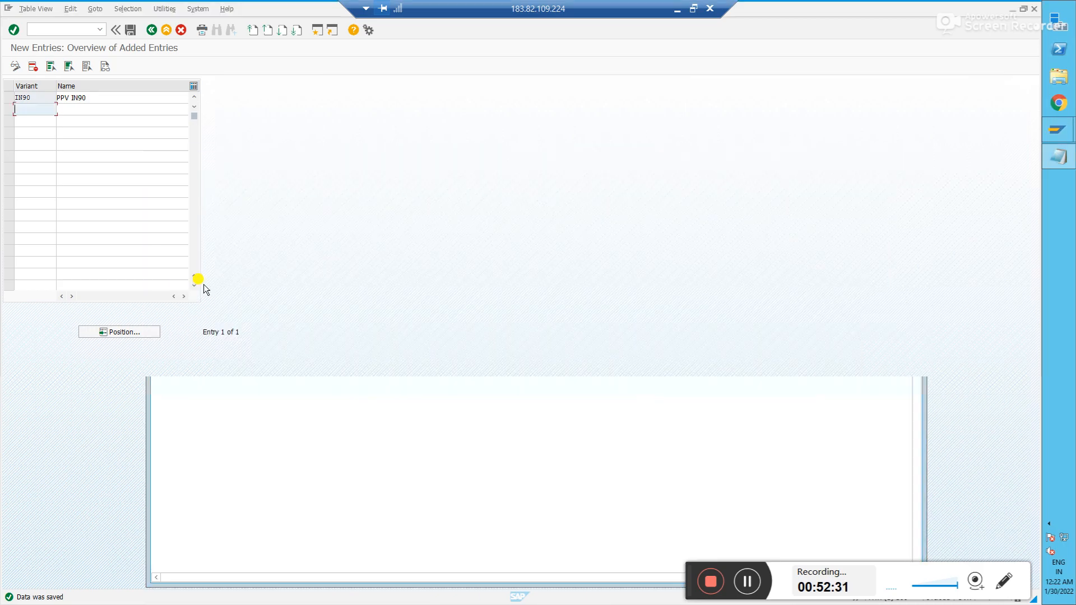
pyautogui.click(148, 31)
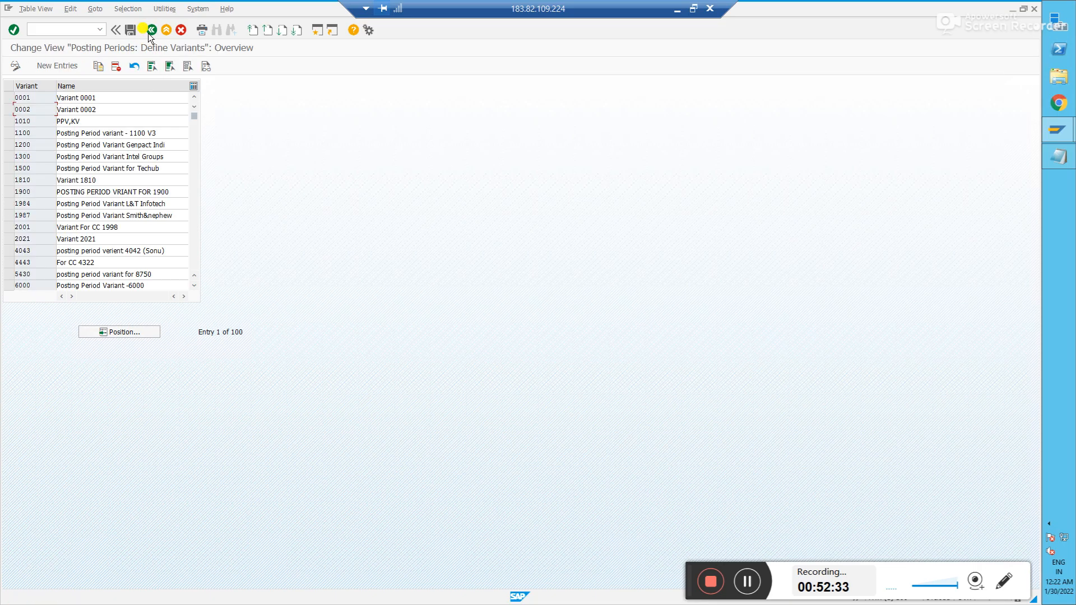
# - Open the company-code variant assignment and jump to company code IN90
pyautogui.click(149, 29)
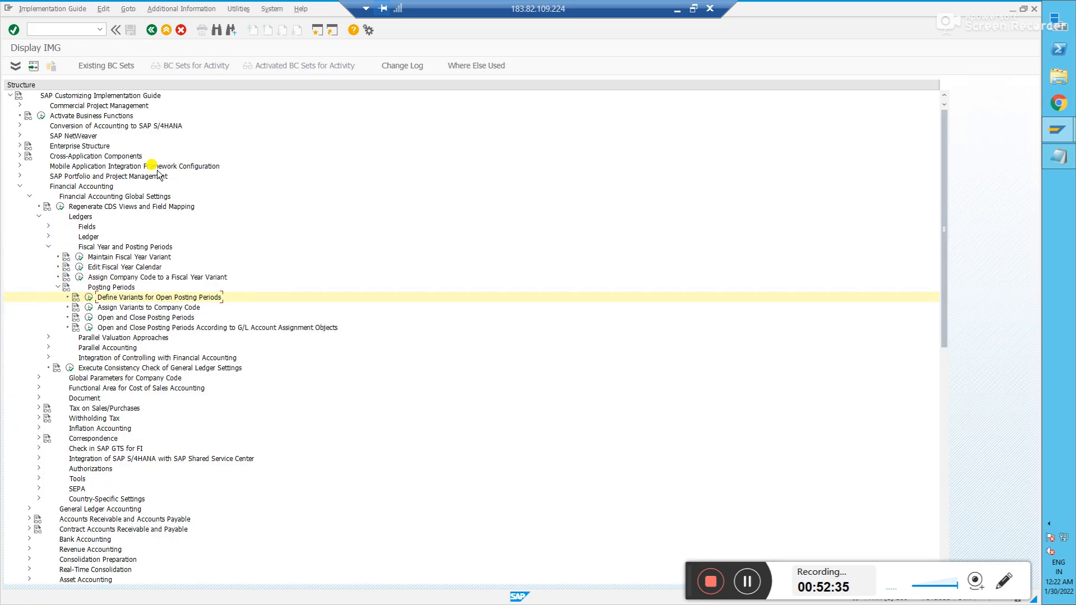
pyautogui.click(89, 308)
pyautogui.click(124, 331)
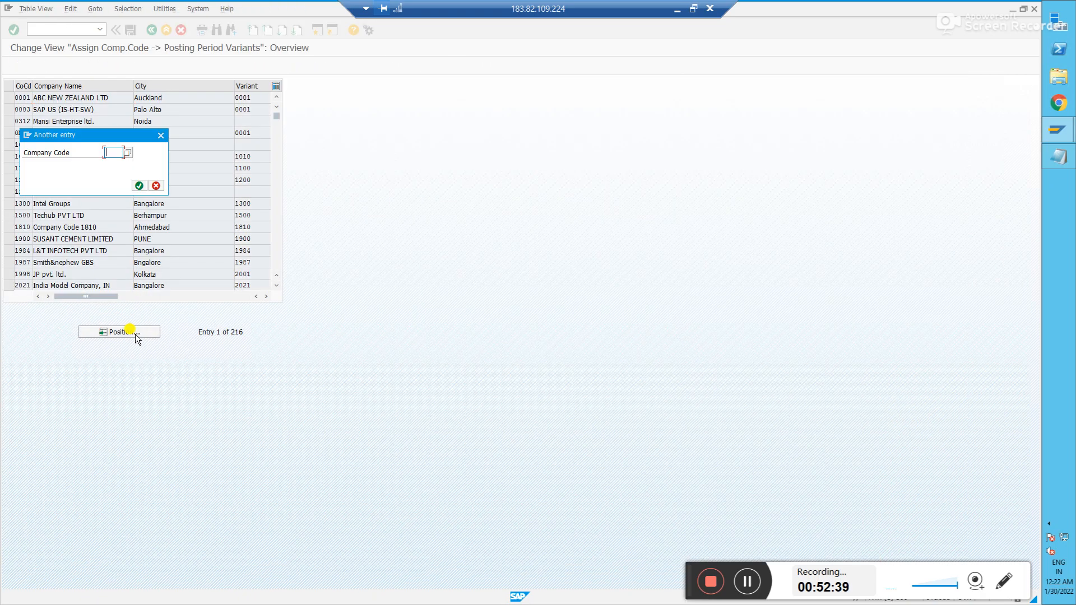
pyautogui.write('in90')
pyautogui.press('Return')
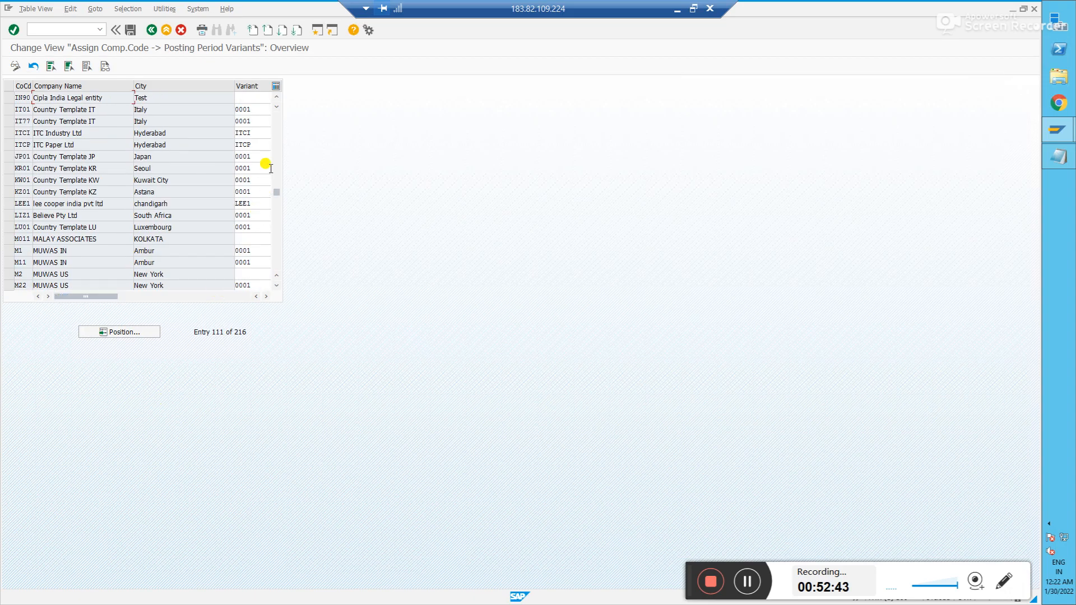
# - Enter variant IN90 for company code IN90 and save it under the customizing request
pyautogui.click(250, 96)
pyautogui.write('in')
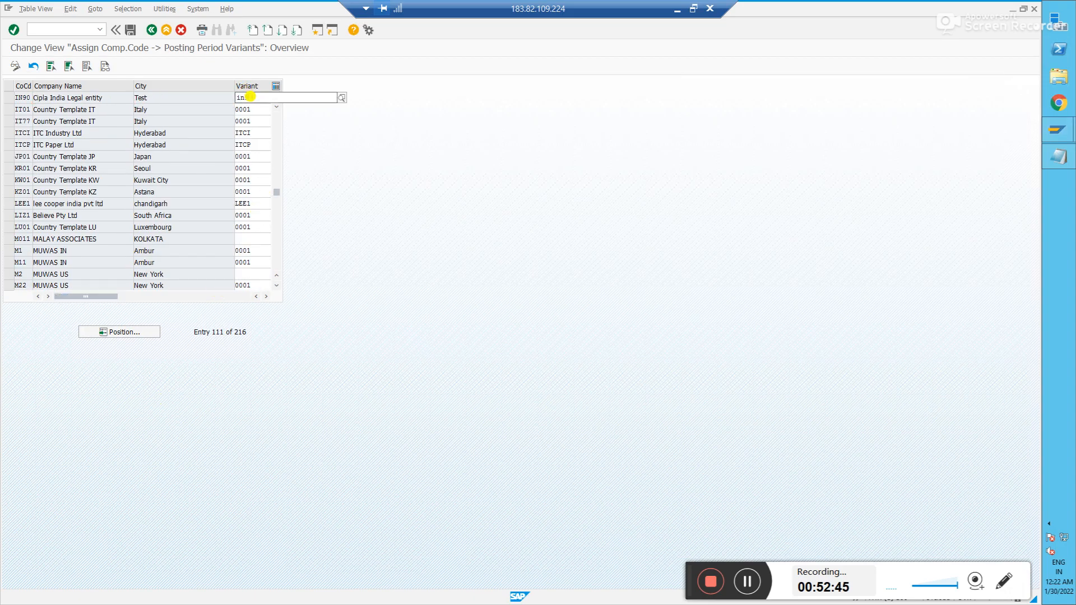
pyautogui.write('90')
pyautogui.click(131, 31)
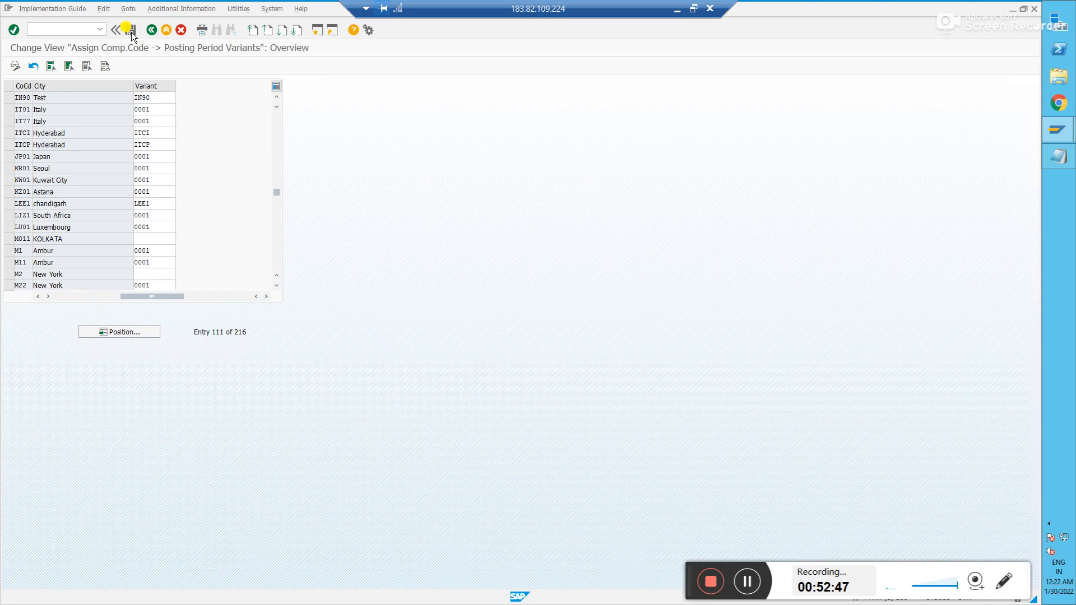
pyautogui.click(134, 184)
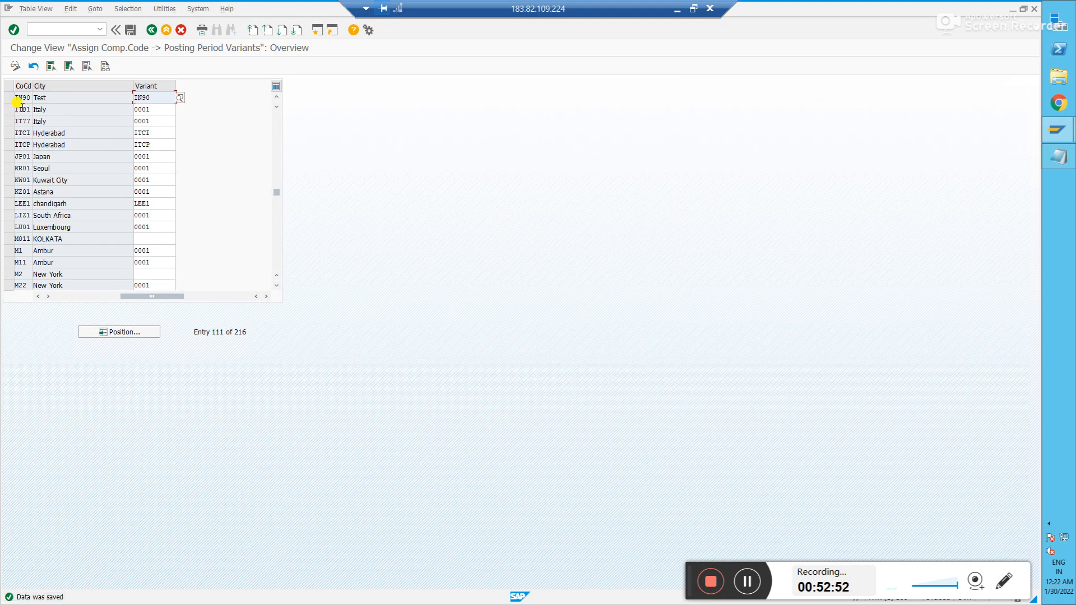
# - Check the variant on the IN90 row, then return to the implementation guide
pyautogui.click(8, 98)
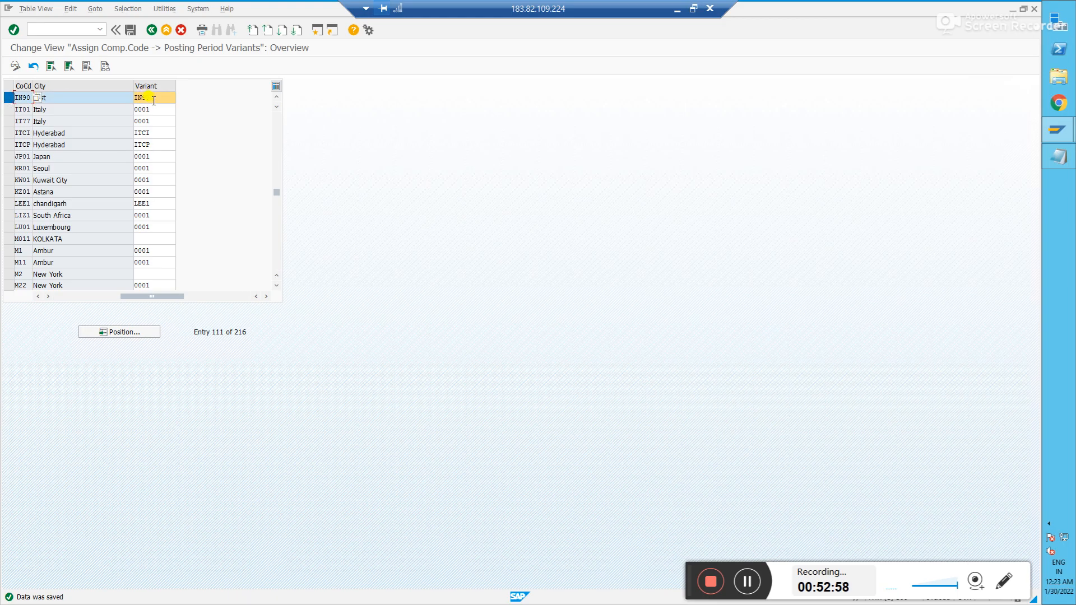
pyautogui.click(159, 99)
pyautogui.click(10, 98)
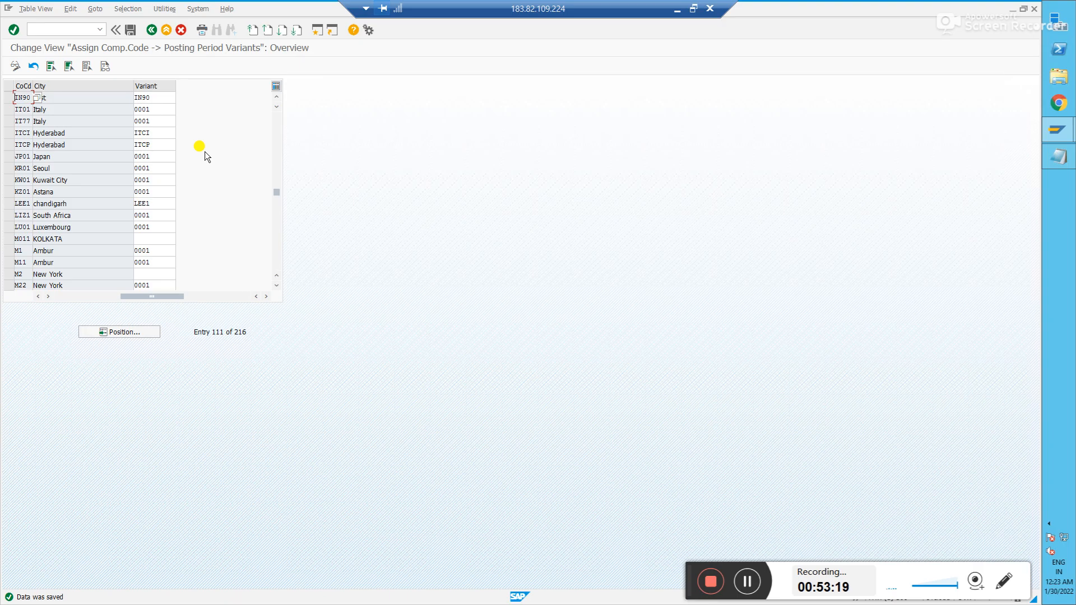
pyautogui.click(7, 99)
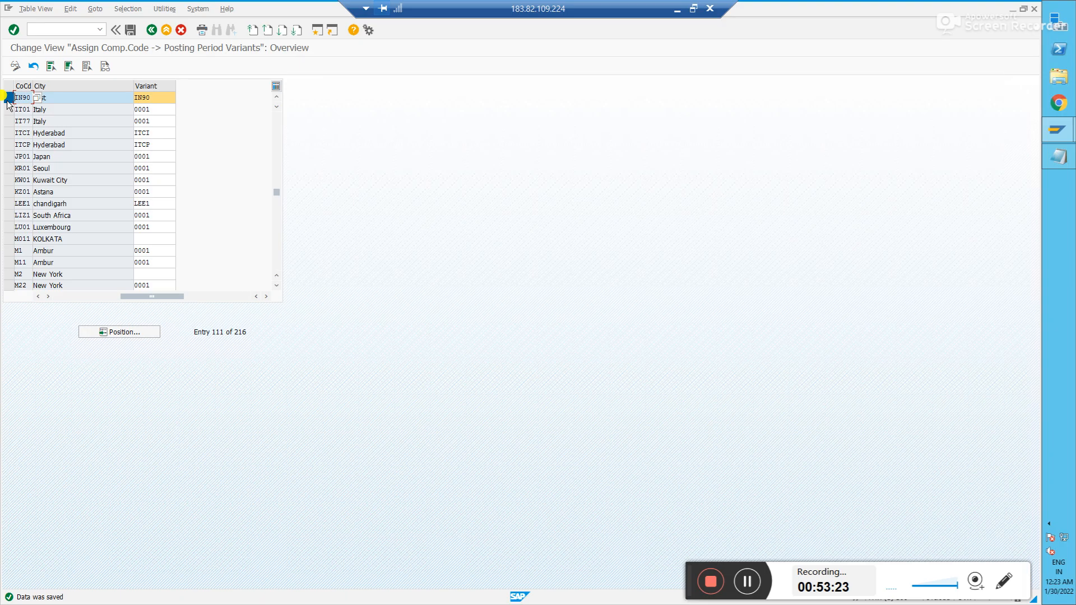
pyautogui.click(151, 30)
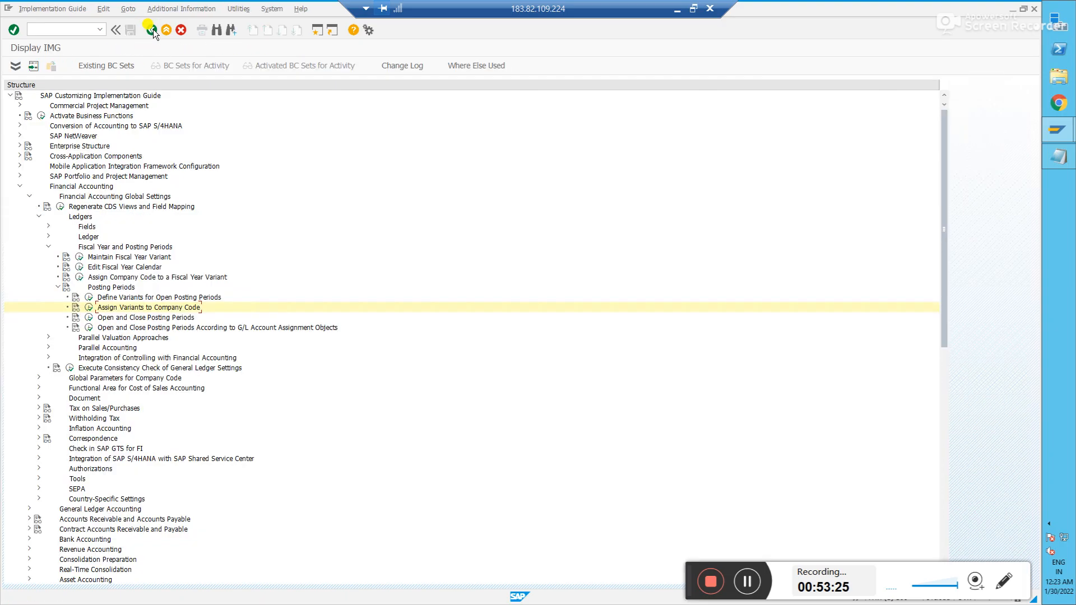
# - Open posting periods for variant IN90 and start a blank New Entries table
pyautogui.click(88, 318)
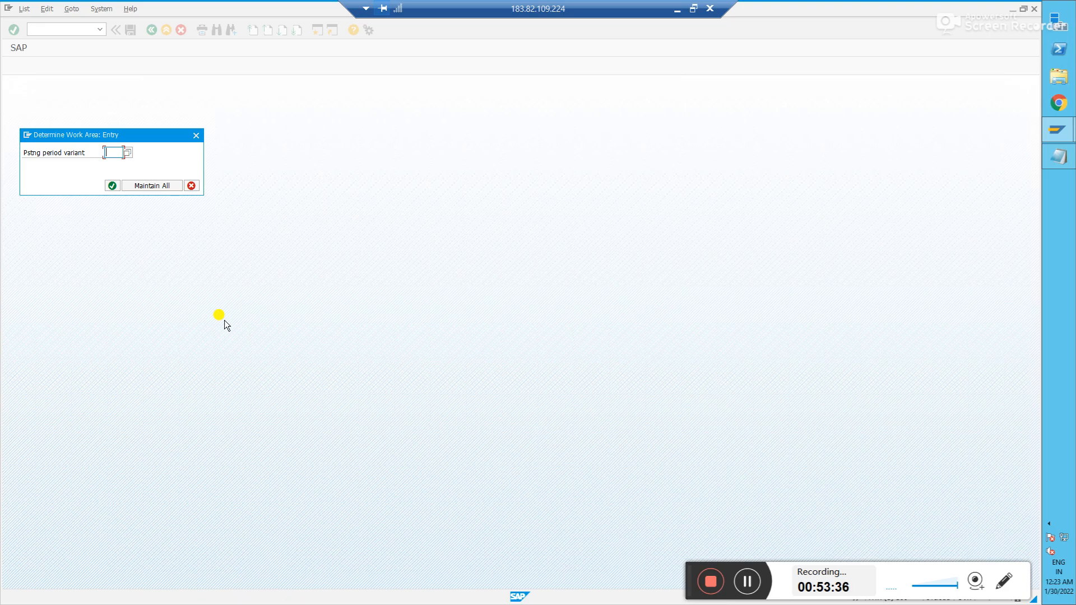
pyautogui.write('IN0')
pyautogui.write('0')
pyautogui.press('Return')
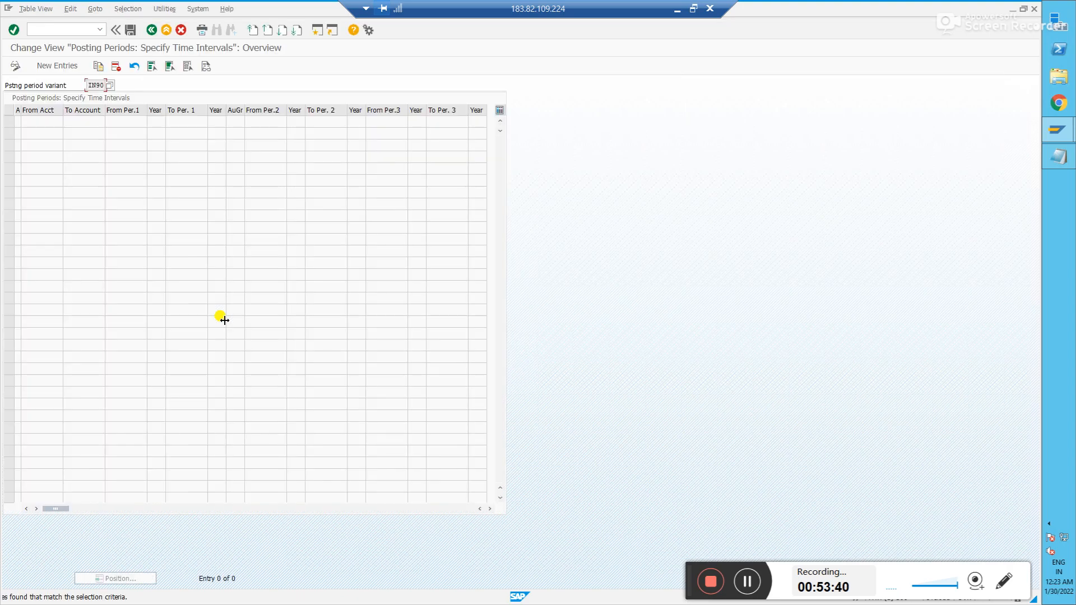
pyautogui.click(53, 68)
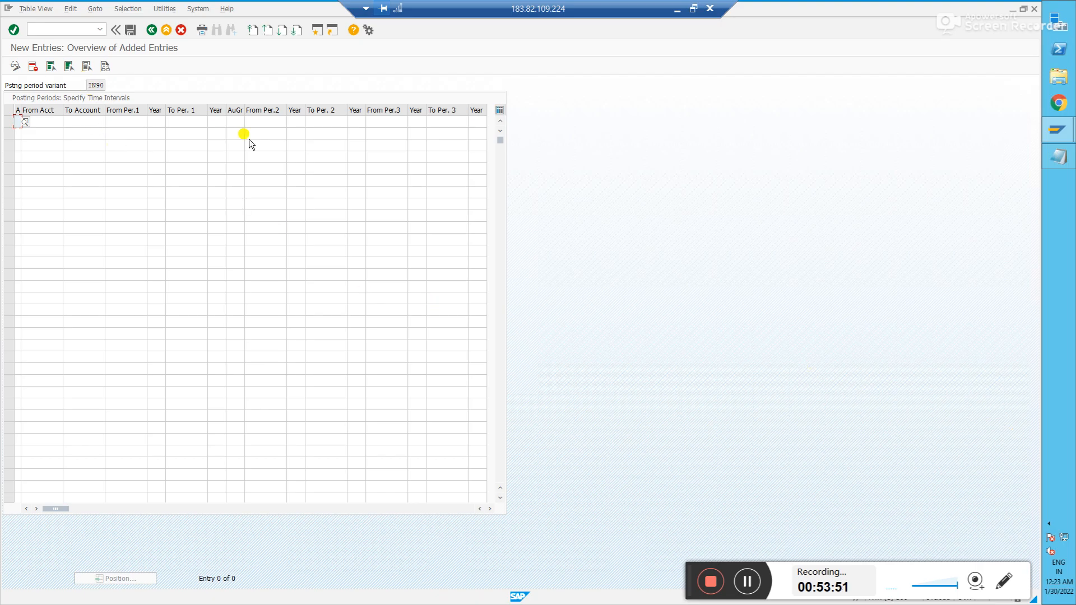
pyautogui.click(1063, 586)
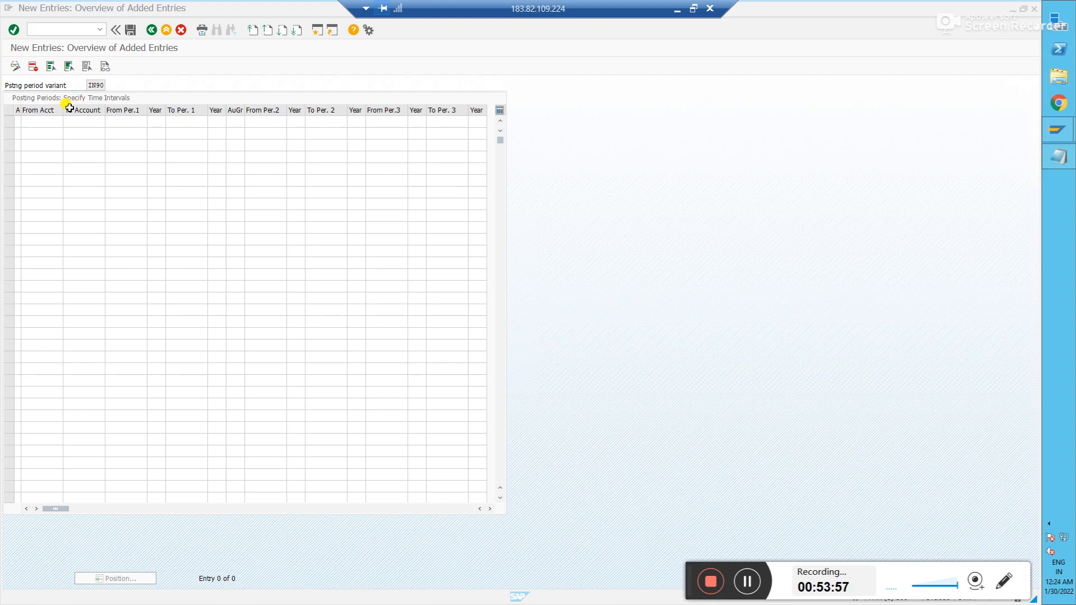
pyautogui.click(19, 121)
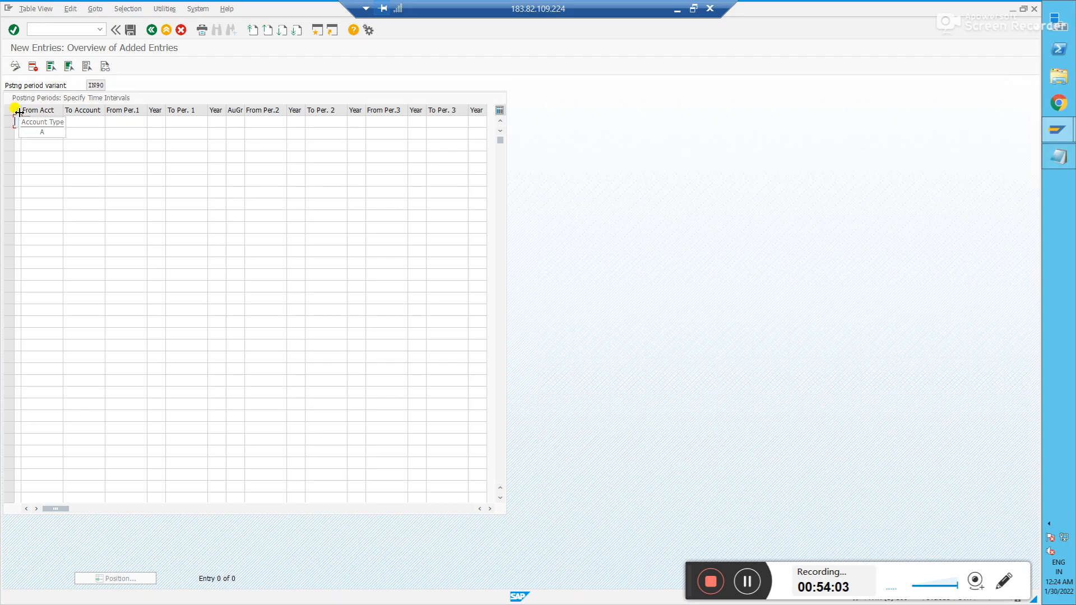
# - Review the account-type options and set row 1 to '+' (valid for all account types)
pyautogui.click(18, 121)
pyautogui.click(26, 123)
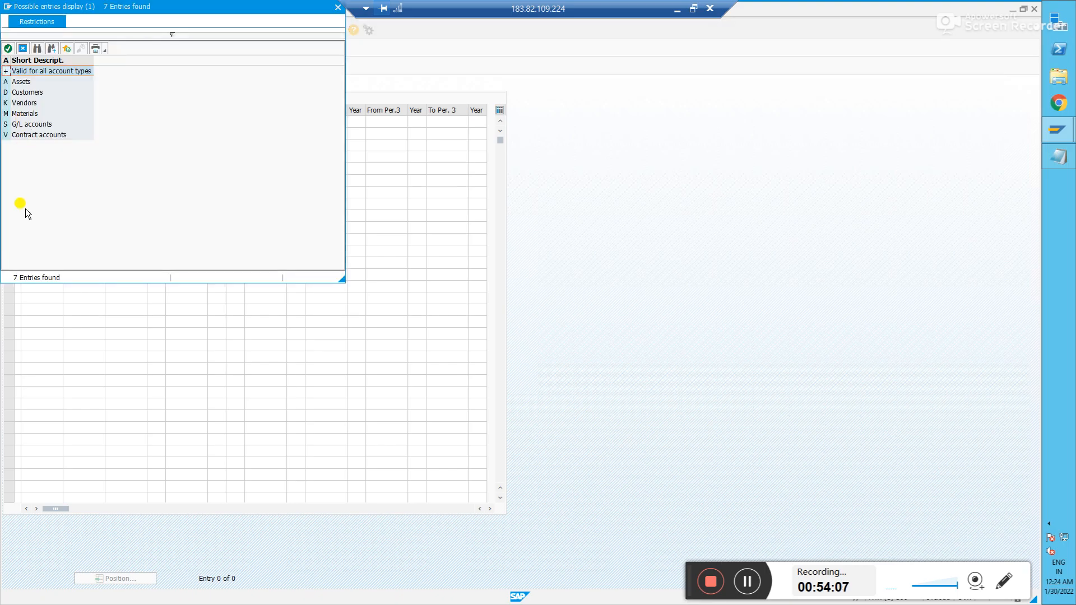
pyautogui.click(23, 82)
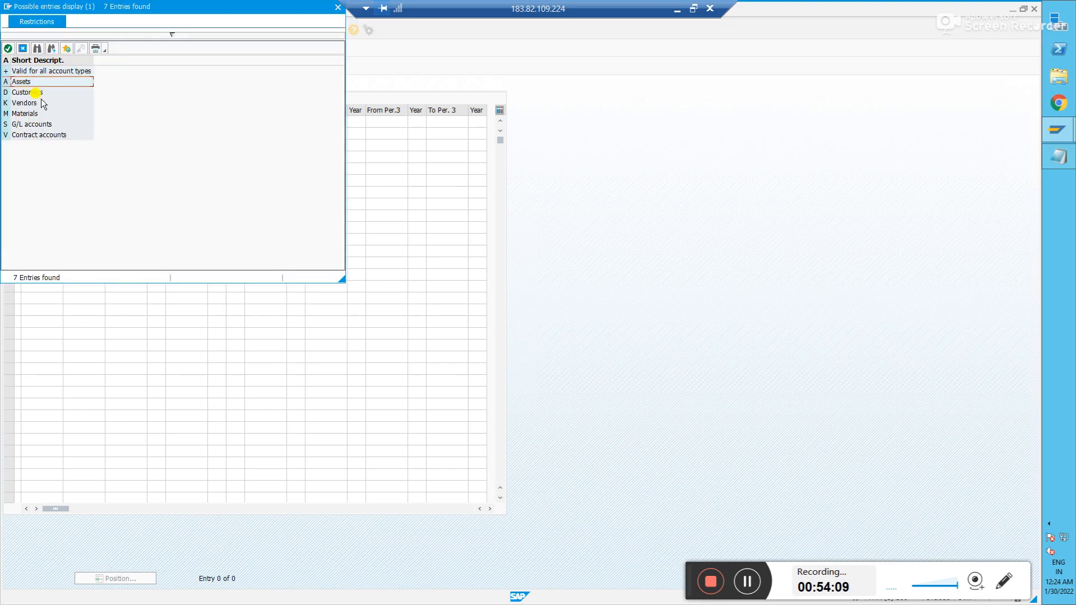
pyautogui.click(39, 95)
pyautogui.click(35, 102)
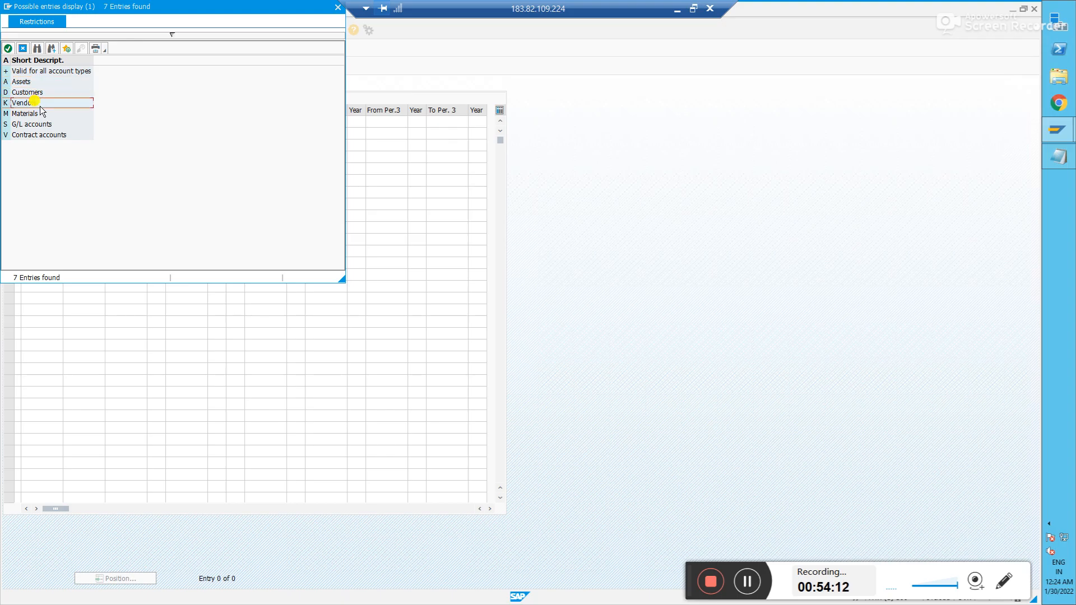
pyautogui.click(40, 116)
pyautogui.click(41, 125)
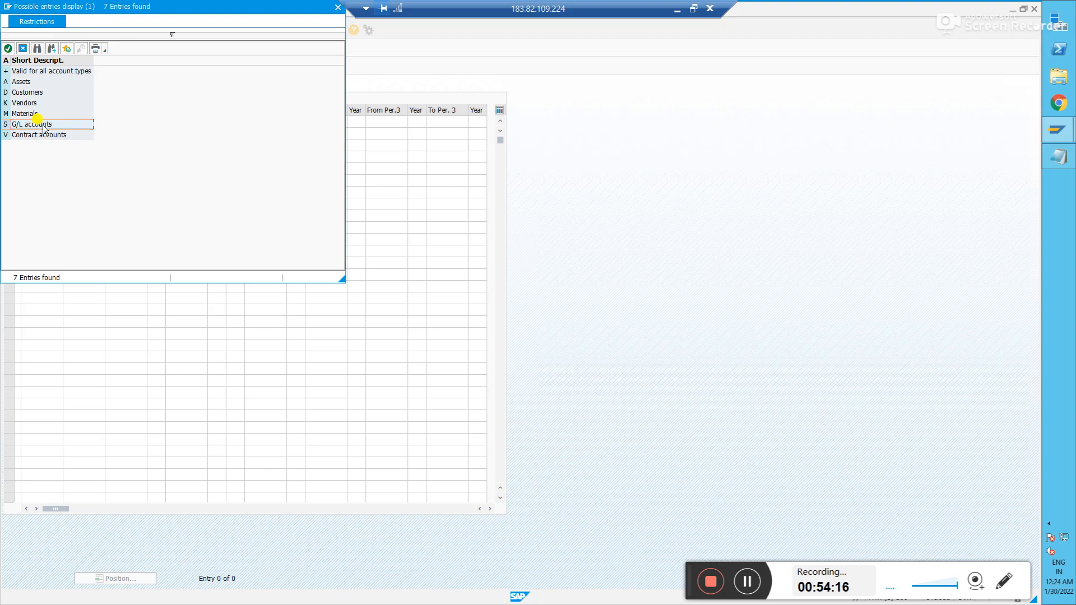
pyautogui.click(47, 134)
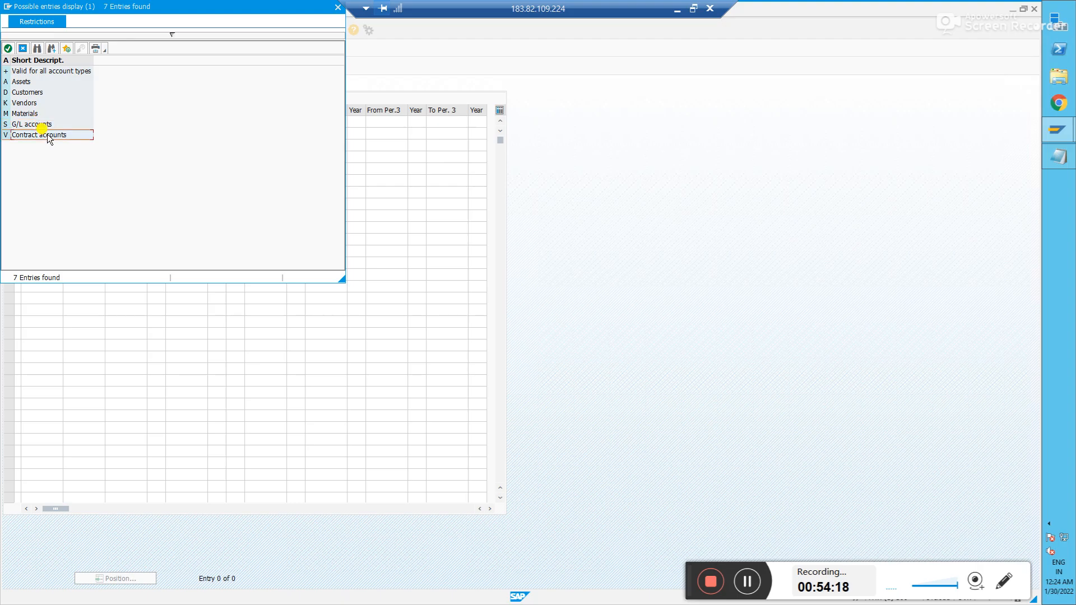
pyautogui.doubleClick(10, 71)
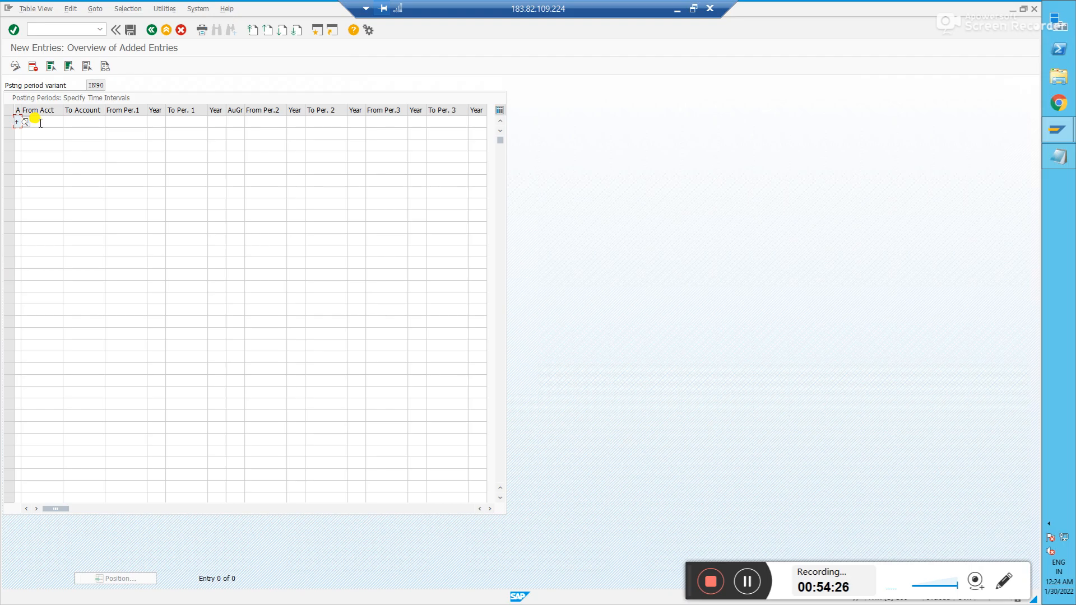
# - Enter periods 10 to 10 of 2021 as the first row's first interval
pyautogui.click(117, 123)
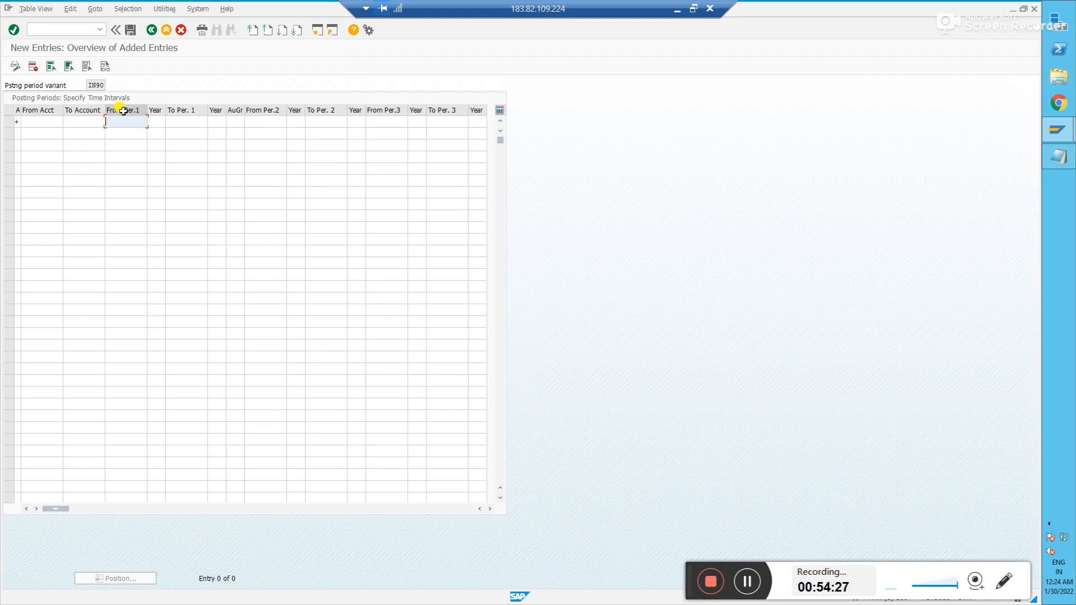
pyautogui.write('10')
pyautogui.press('Tab')
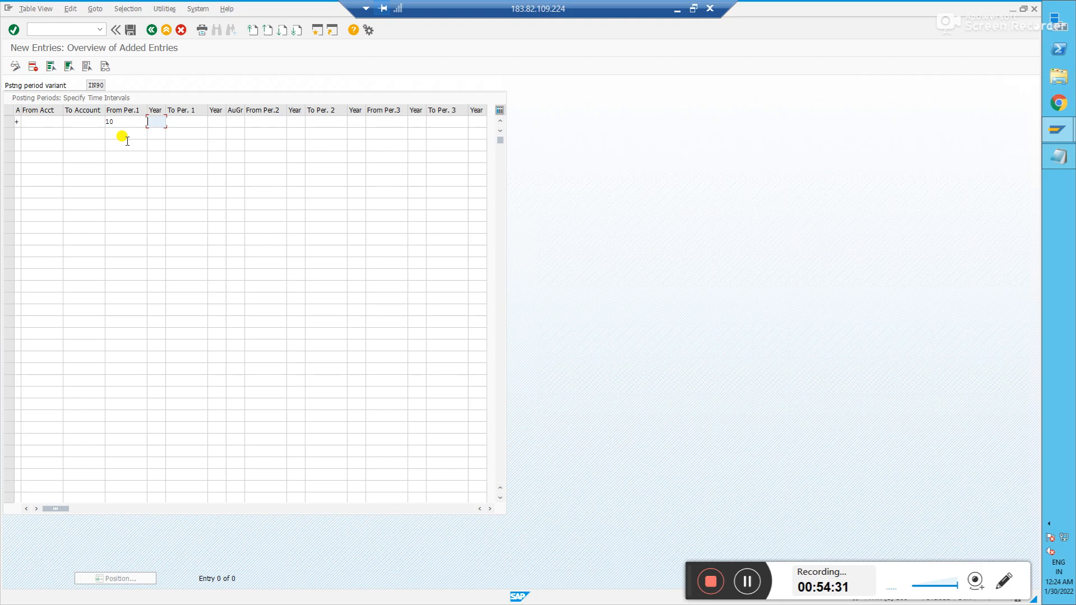
pyautogui.write('2021')
pyautogui.press('Tab')
pyautogui.write('10')
pyautogui.press('Tab')
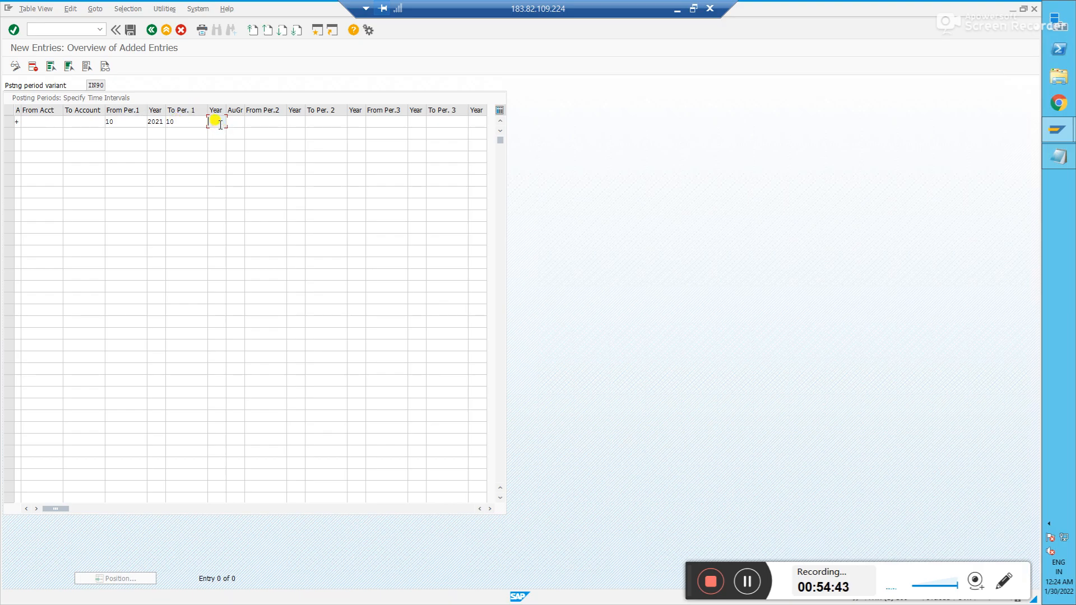
pyautogui.write('2021')
pyautogui.press('Tab')
pyautogui.press('Tab')
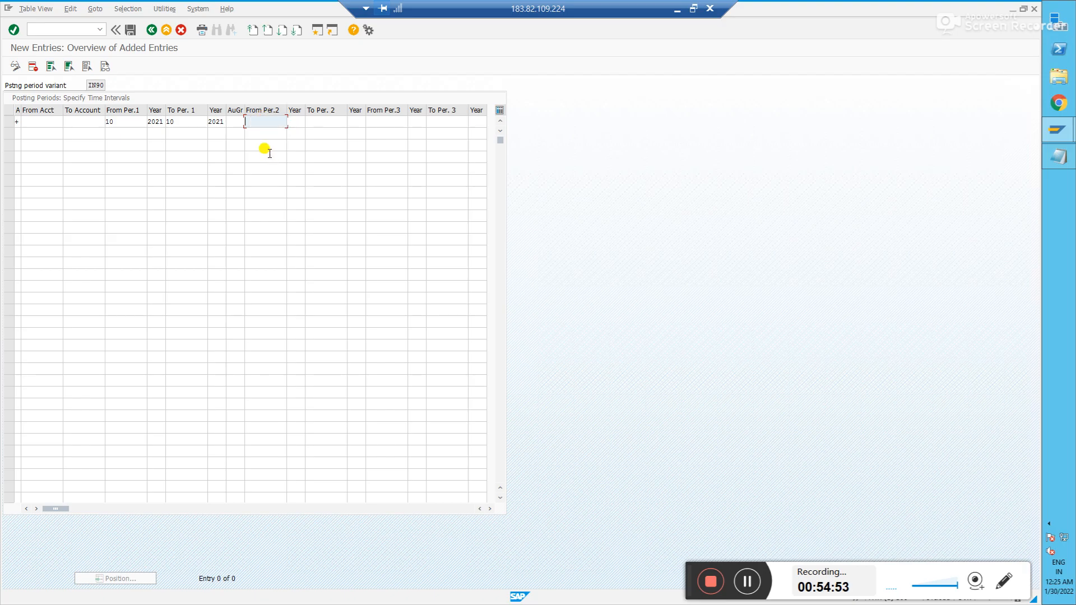
# - Enter special periods 13 to 16 of 2020 as the second interval
pyautogui.write('13')
pyautogui.press('Tab')
pyautogui.press('Tab')
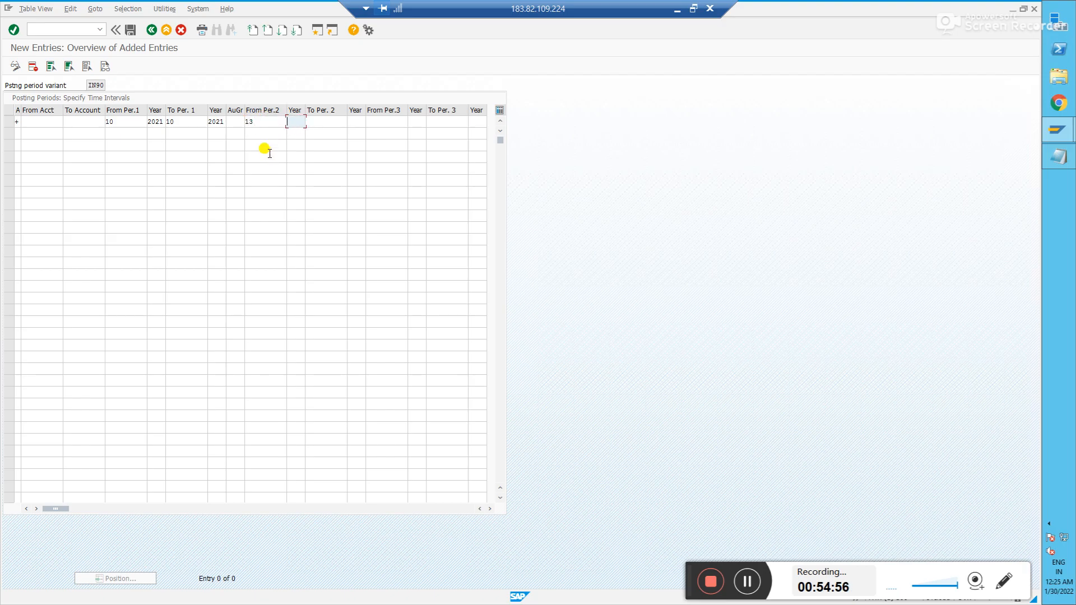
pyautogui.write('16')
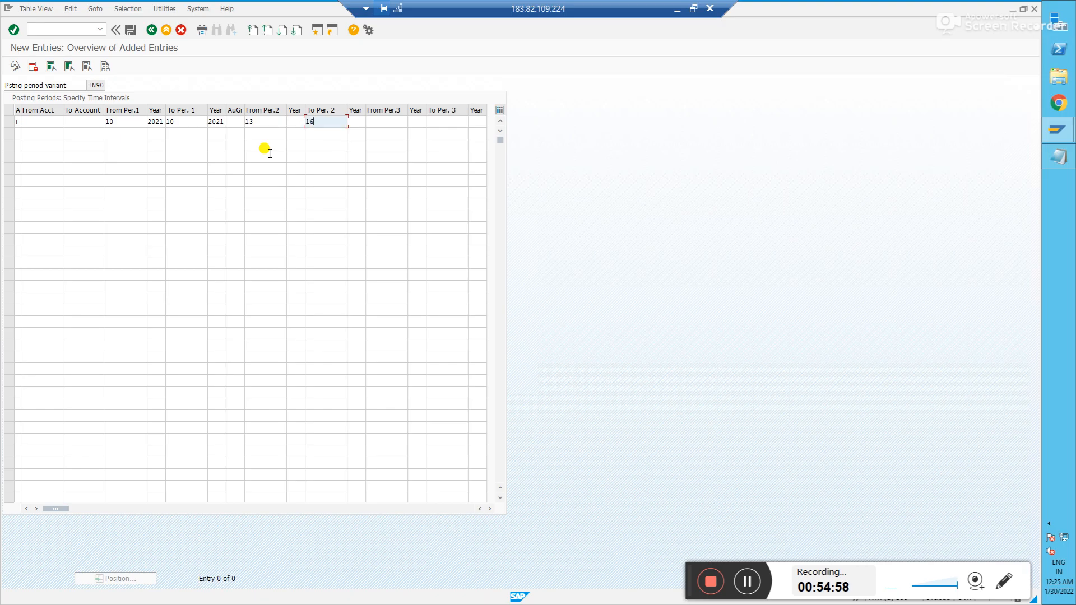
pyautogui.click(295, 121)
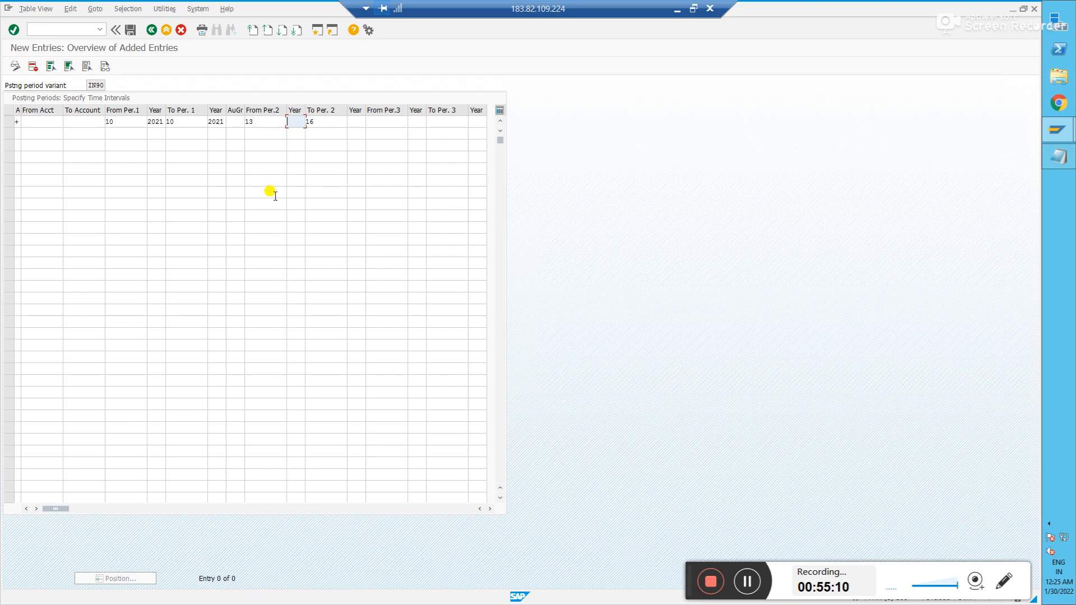
pyautogui.write('2020')
pyautogui.press('Tab')
pyautogui.press('Tab')
pyautogui.write('2020')
pyautogui.press('Tab')
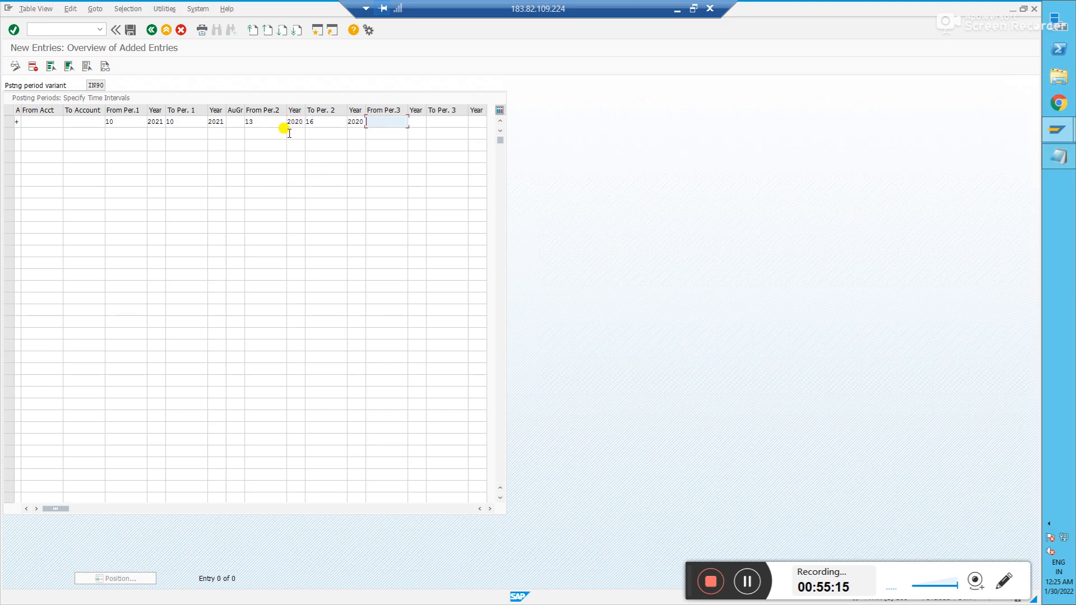
# - Check the second interval's values and correct From Per.1 to 10
pyautogui.click(274, 124)
pyautogui.click(318, 124)
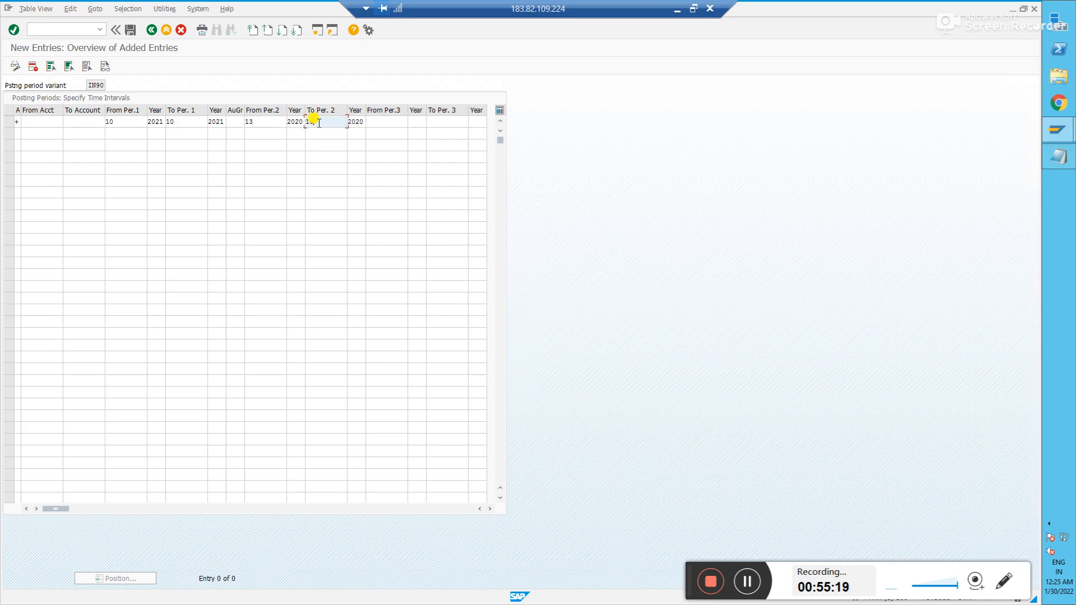
pyautogui.click(267, 124)
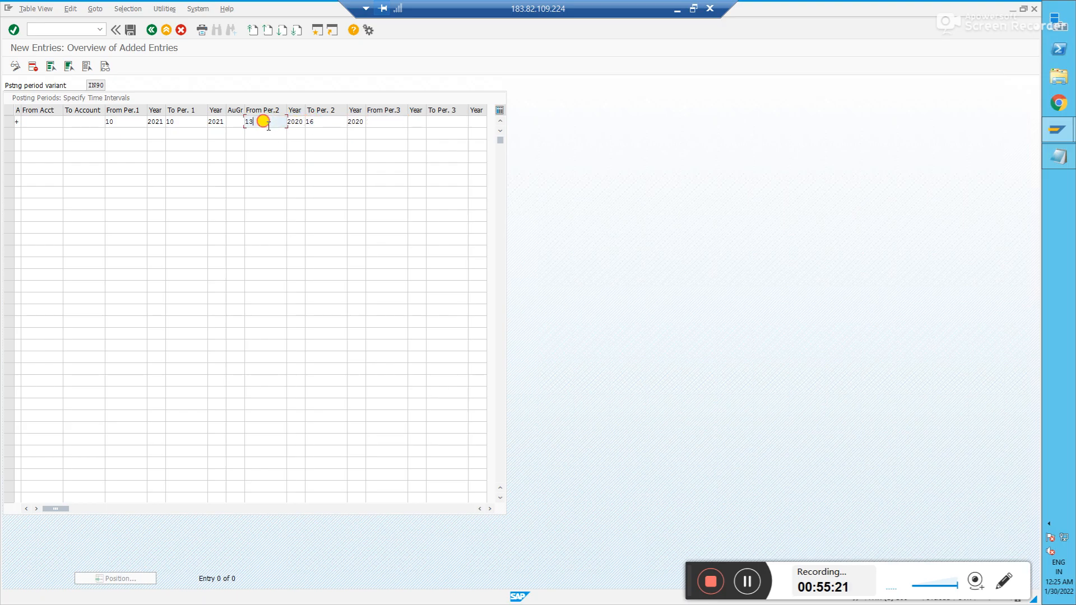
pyautogui.click(312, 123)
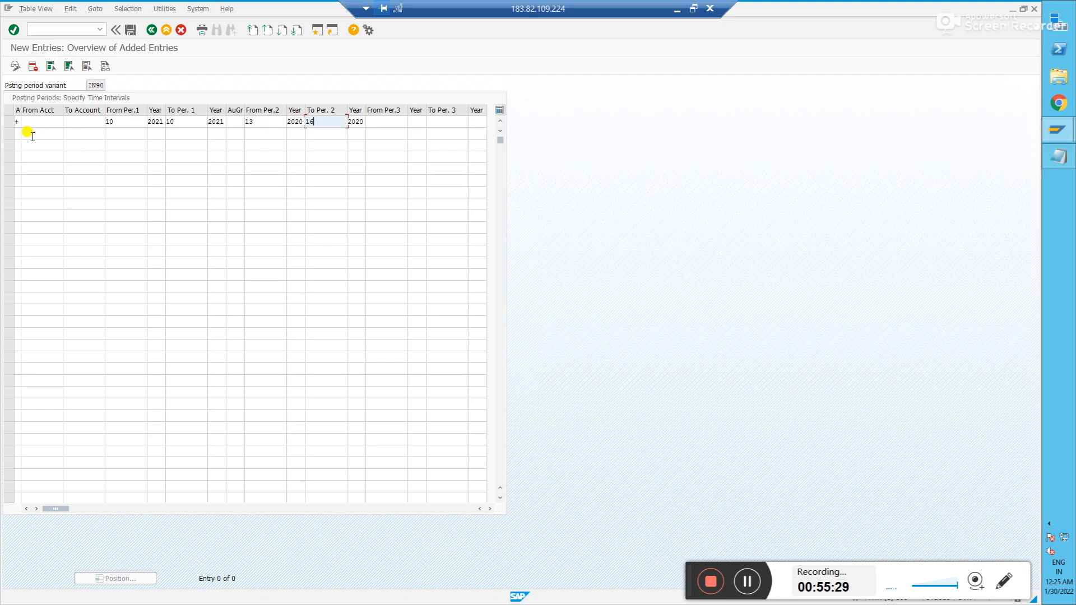
pyautogui.click(120, 125)
pyautogui.write('0')
pyautogui.click(175, 123)
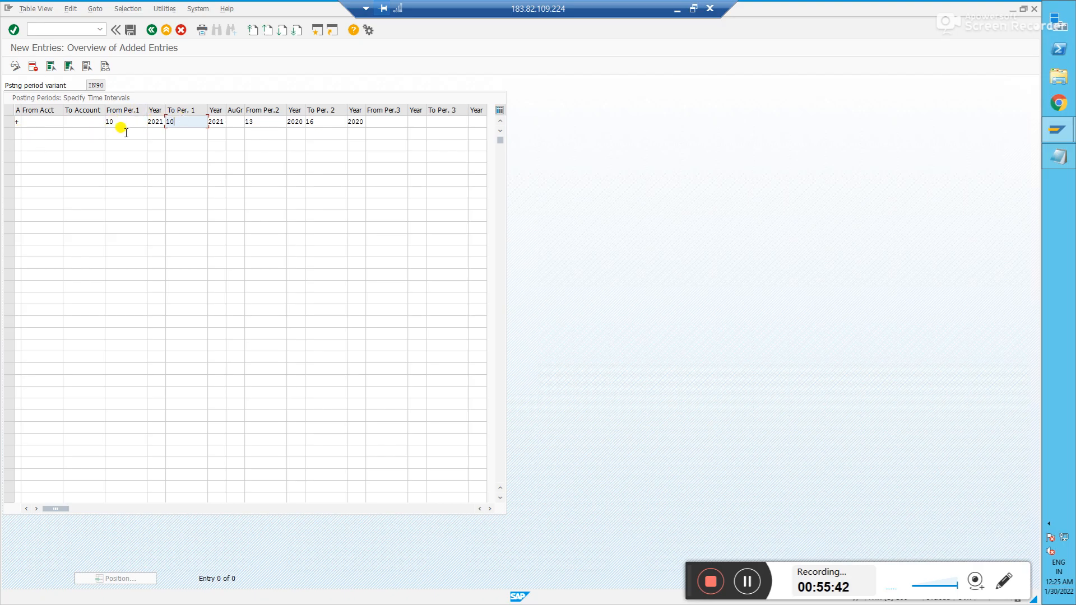
# - Add an Assets (A) row with accounts AAAAAAAAAA–ZZZZZZZZZZ and the first row's periods
pyautogui.click(25, 136)
pyautogui.click(26, 134)
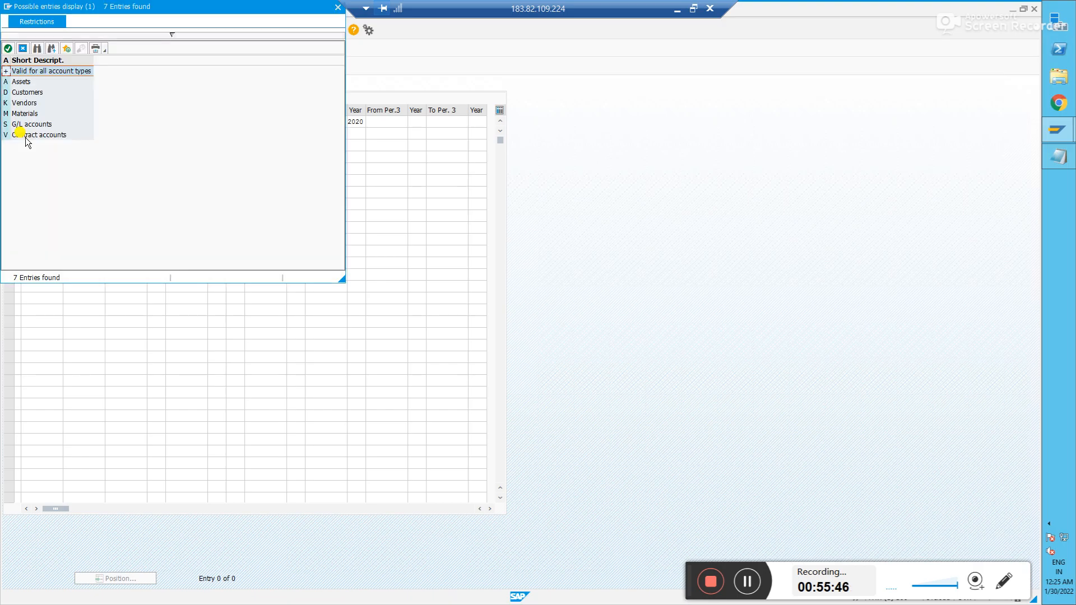
pyautogui.doubleClick(18, 82)
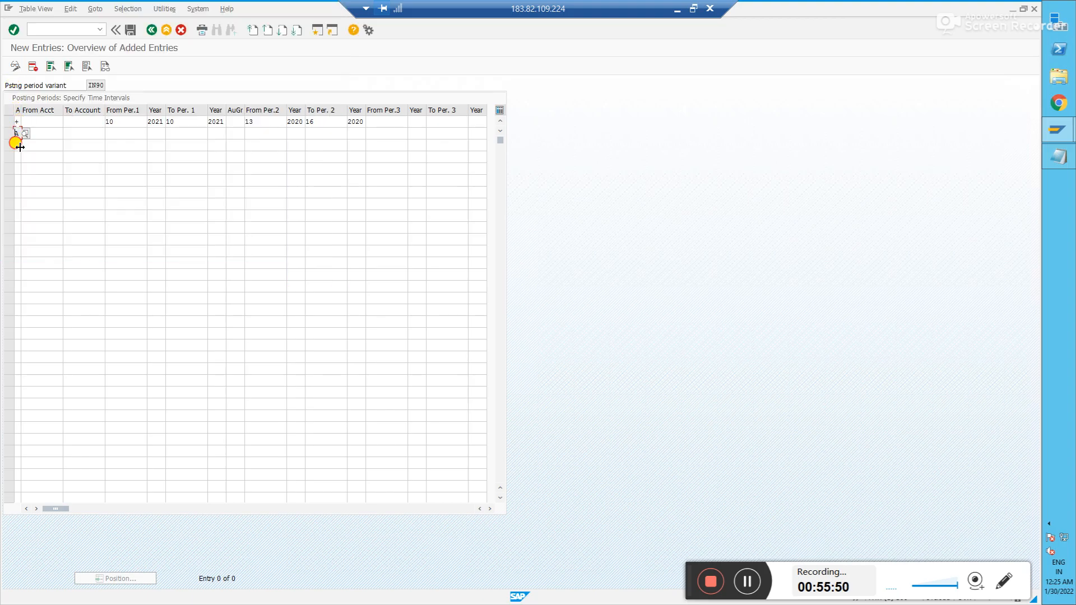
pyautogui.click(43, 135)
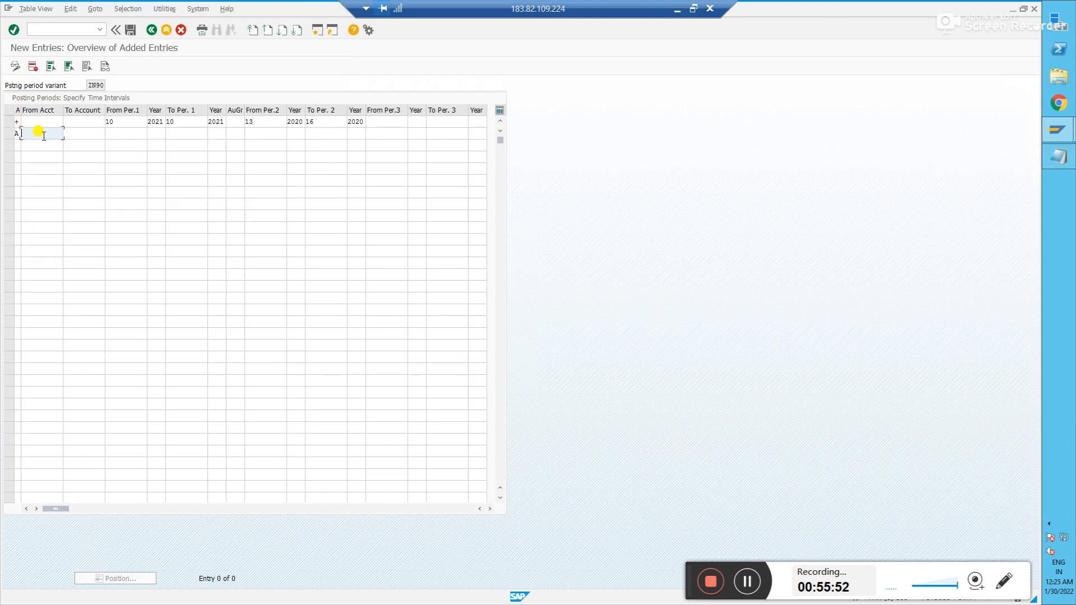
pyautogui.write('aaaaaaaaaa')
pyautogui.press('Down')
pyautogui.press('Tab')
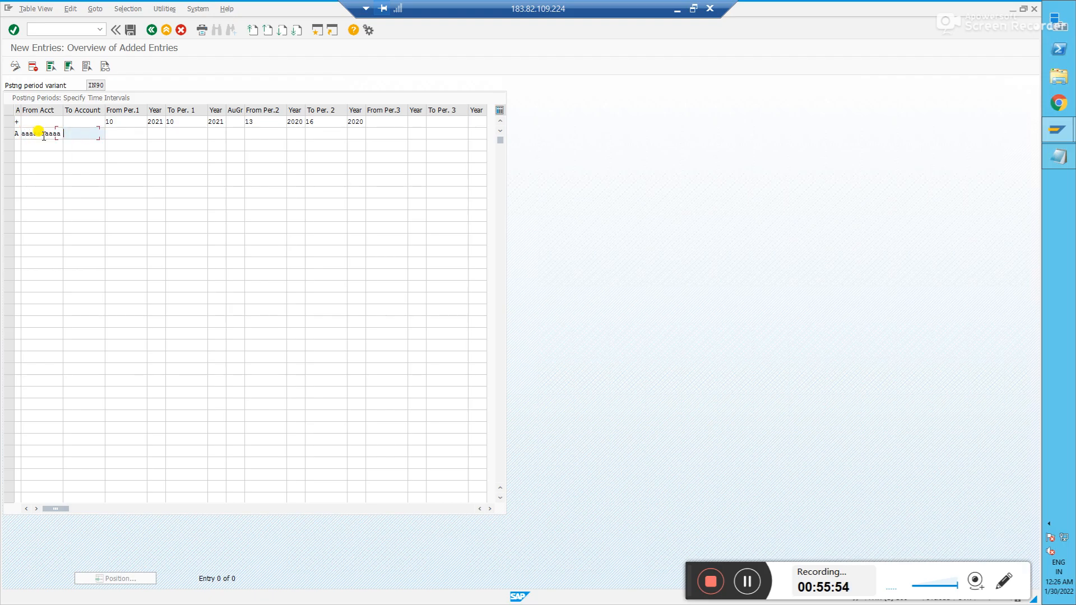
pyautogui.write('zzzzzzzzzz')
pyautogui.press('Tab')
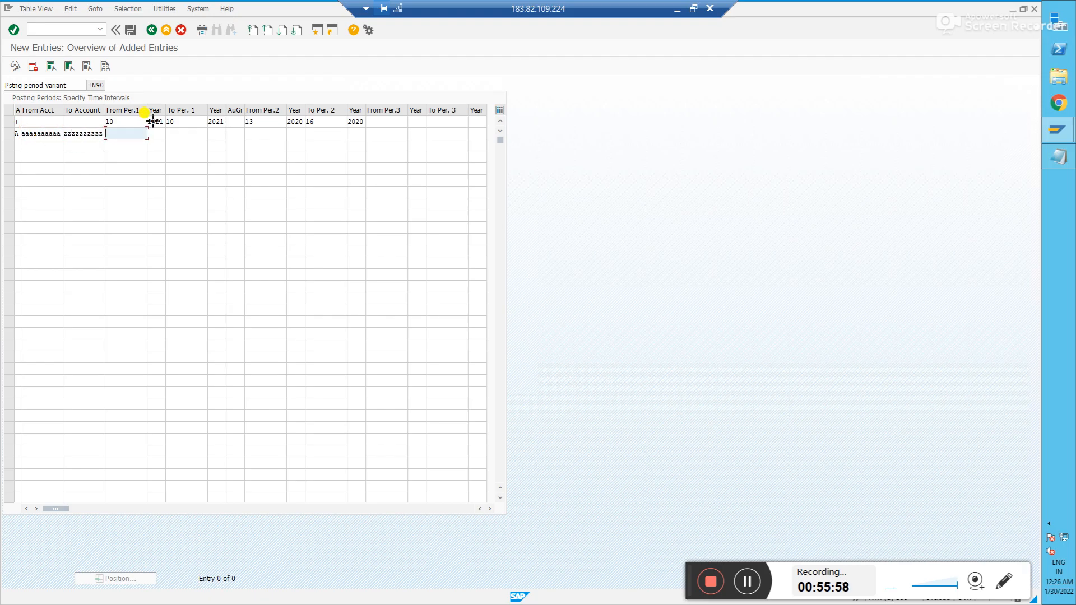
pyautogui.moveTo(107, 120); pyautogui.dragTo(357, 122)
pyautogui.hotkey('ctrl', 'c')
pyautogui.hotkey('ctrl', 'v')
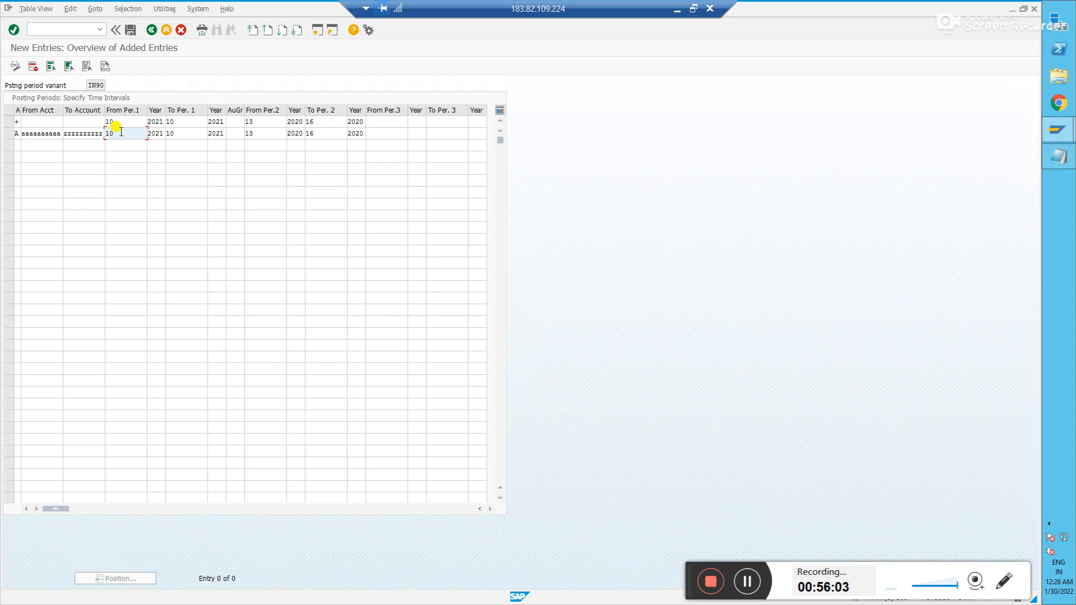
# - Add rows for account types D, K, S, M and V
pyautogui.click(28, 144)
pyautogui.click(26, 146)
pyautogui.doubleClick(18, 93)
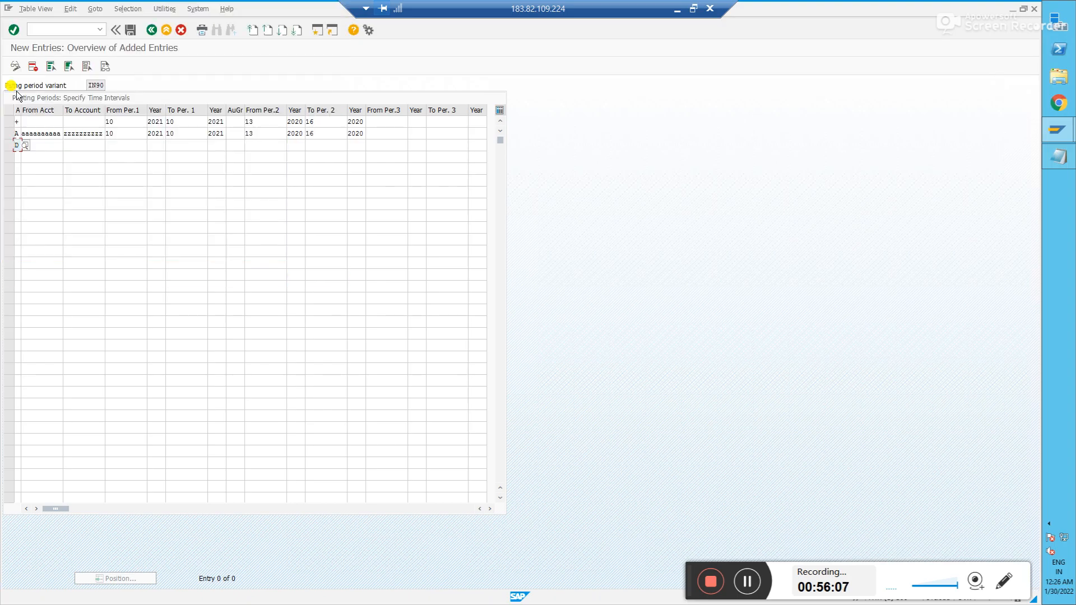
pyautogui.write('k')
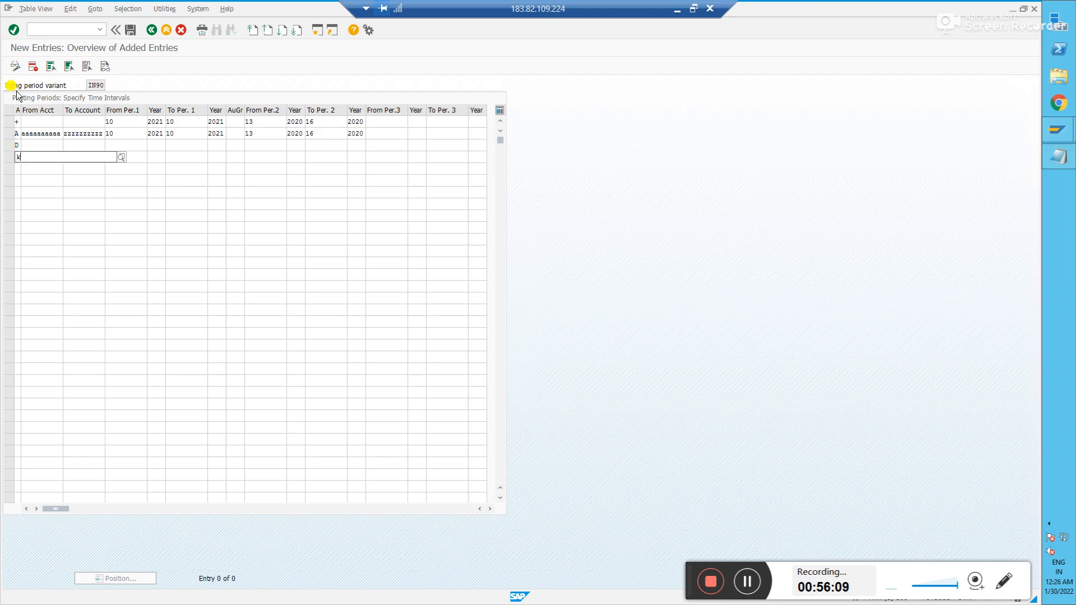
pyautogui.press('Down')
pyautogui.press('Return')
pyautogui.press('Down')
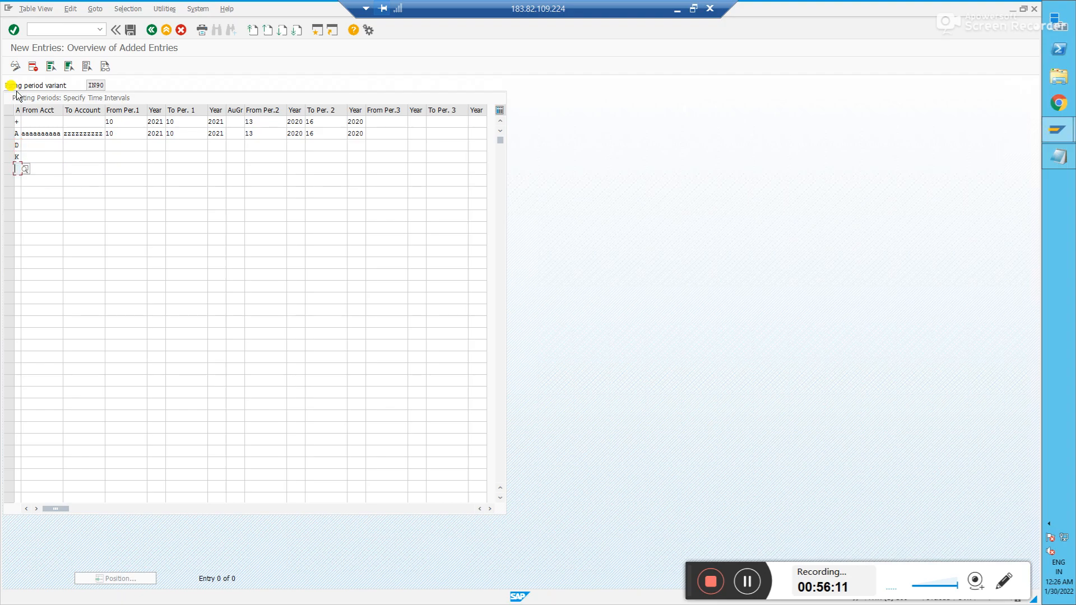
pyautogui.write('s')
pyautogui.press('Down')
pyautogui.press('Return')
pyautogui.press('Down')
pyautogui.write('m')
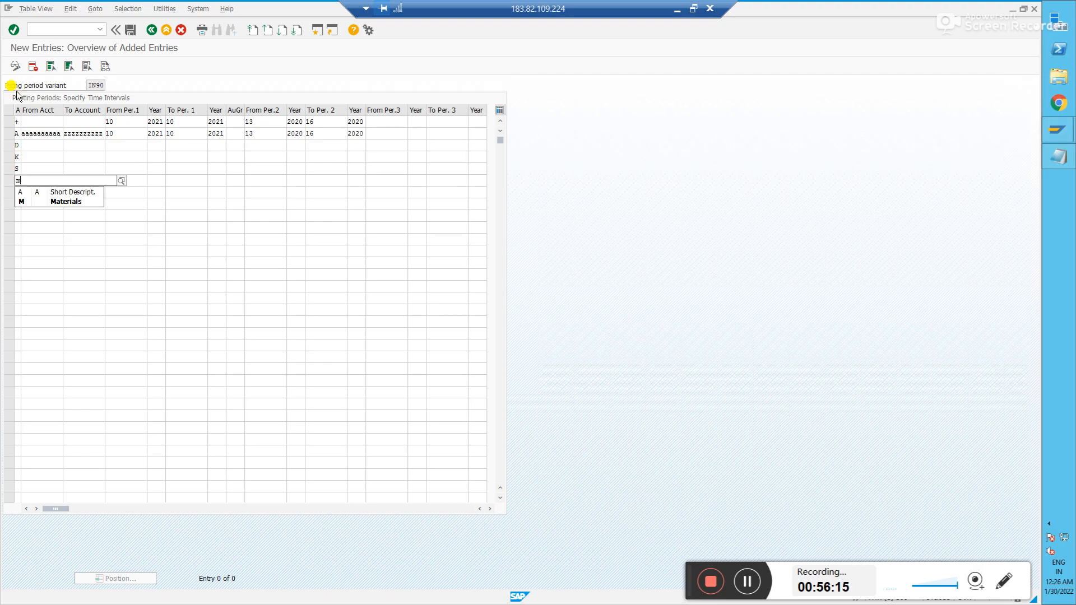
pyautogui.press('Down')
pyautogui.press('Return')
pyautogui.press('Down')
pyautogui.write('v')
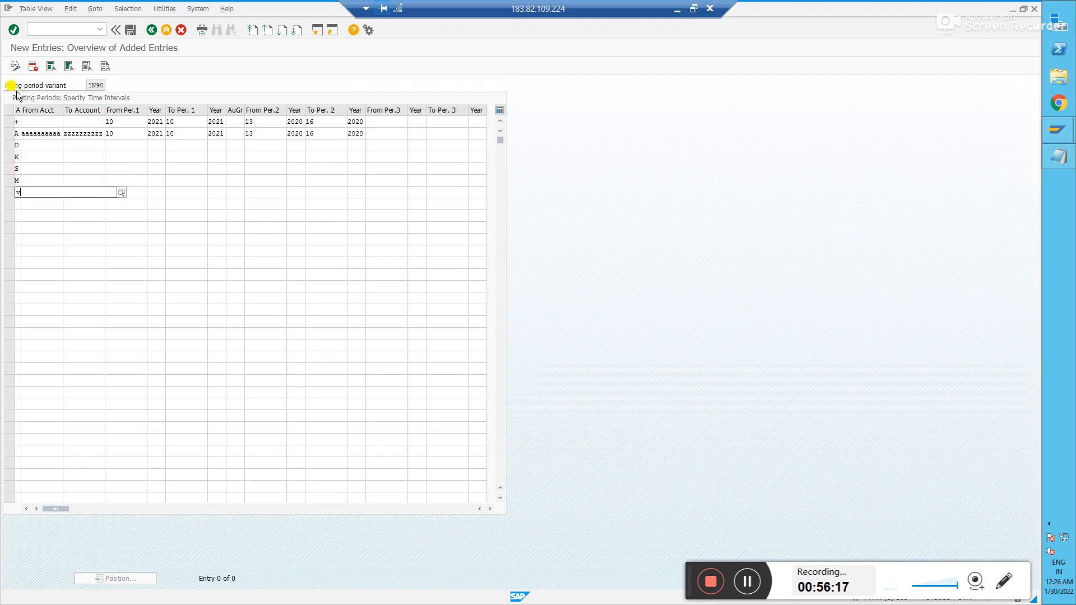
pyautogui.press('Down')
pyautogui.press('Down')
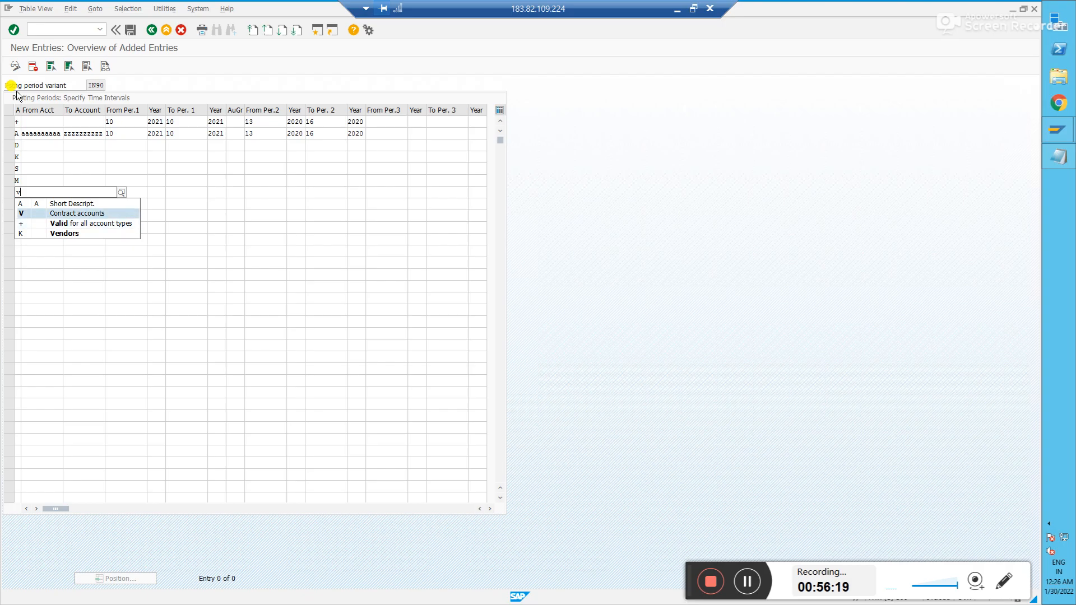
pyautogui.press('Return')
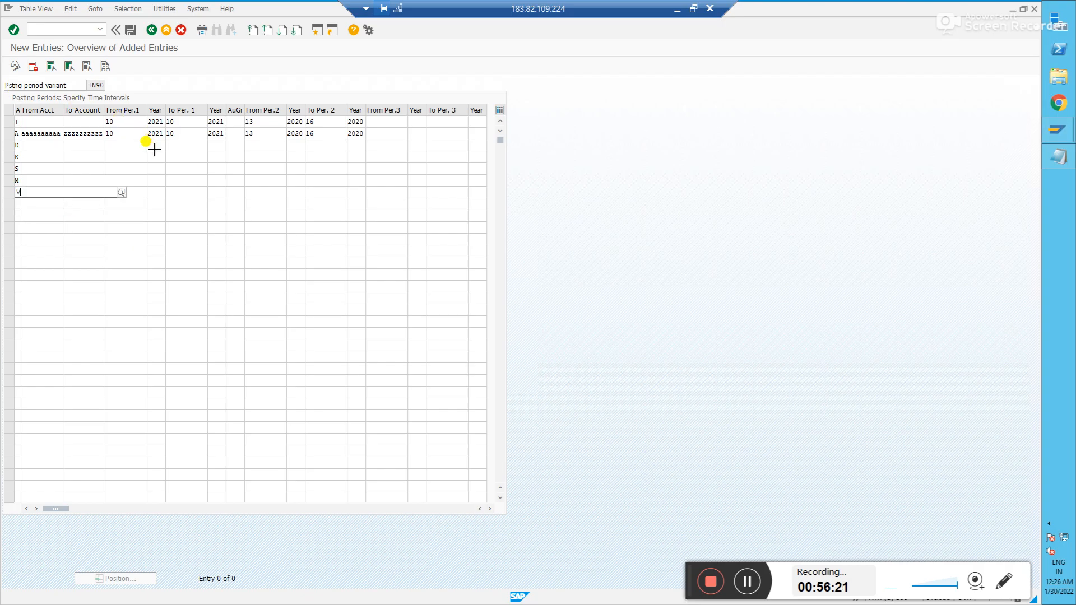
# - Copy the Assets row's account range and periods into the D, K, S, M and V rows
pyautogui.hotkey('ctrl', 'y')
pyautogui.moveTo(22, 133); pyautogui.dragTo(358, 136)
pyautogui.hotkey('ctrl', 'c')
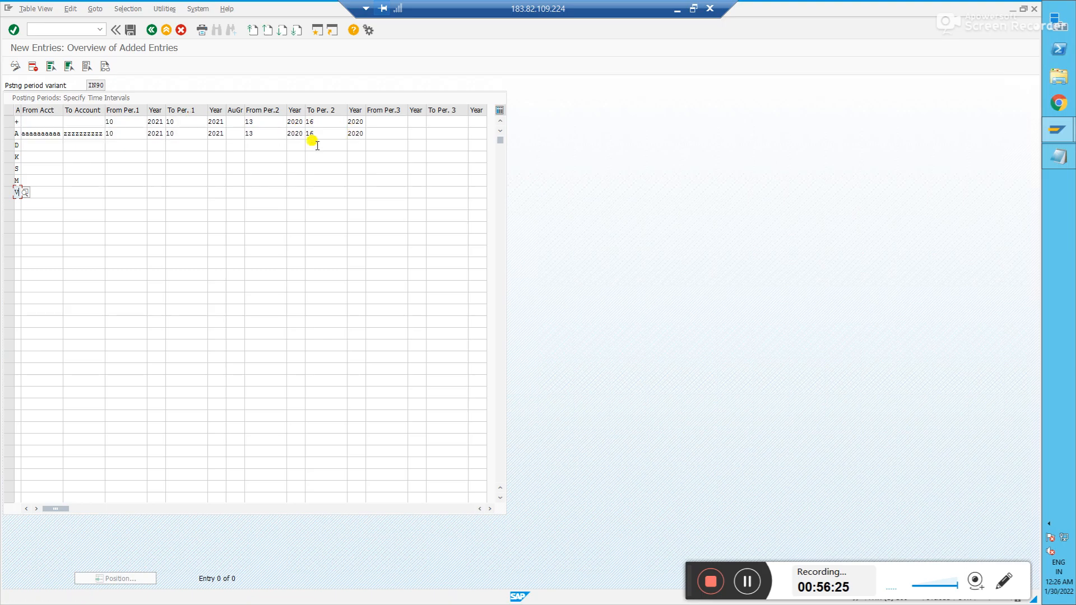
pyautogui.click(53, 147)
pyautogui.hotkey('ctrl', 'v')
pyautogui.press('Down')
pyautogui.hotkey('ctrl', 'v')
pyautogui.press('Down')
pyautogui.hotkey('ctrl', 'v')
pyautogui.press('Down')
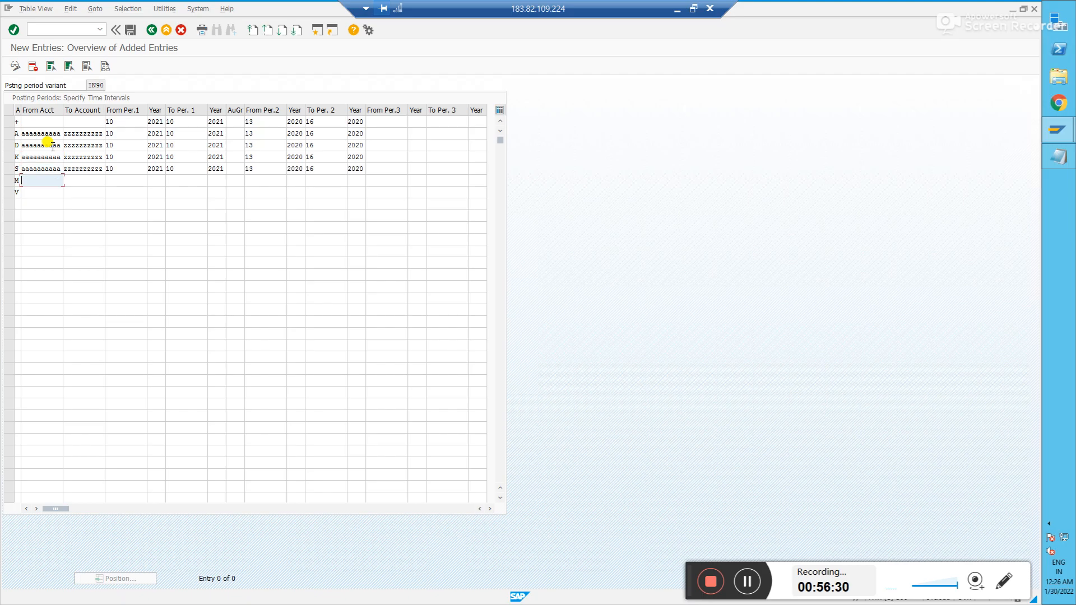
pyautogui.hotkey('ctrl', 'v')
pyautogui.press('Down')
pyautogui.hotkey('ctrl', 'v')
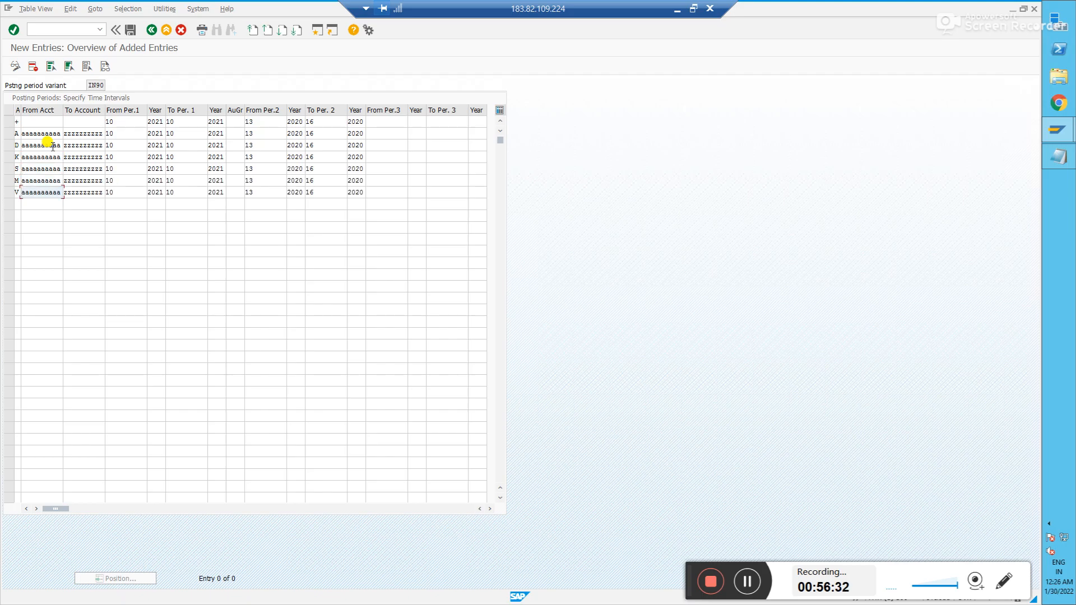
# - Clear the V row's account range, confirm all entries and save
pyautogui.hotkey('shift', 'End')
pyautogui.press('Delete')
pyautogui.press('Tab')
pyautogui.hotkey('shift', 'End')
pyautogui.press('Delete')
pyautogui.press('Return')
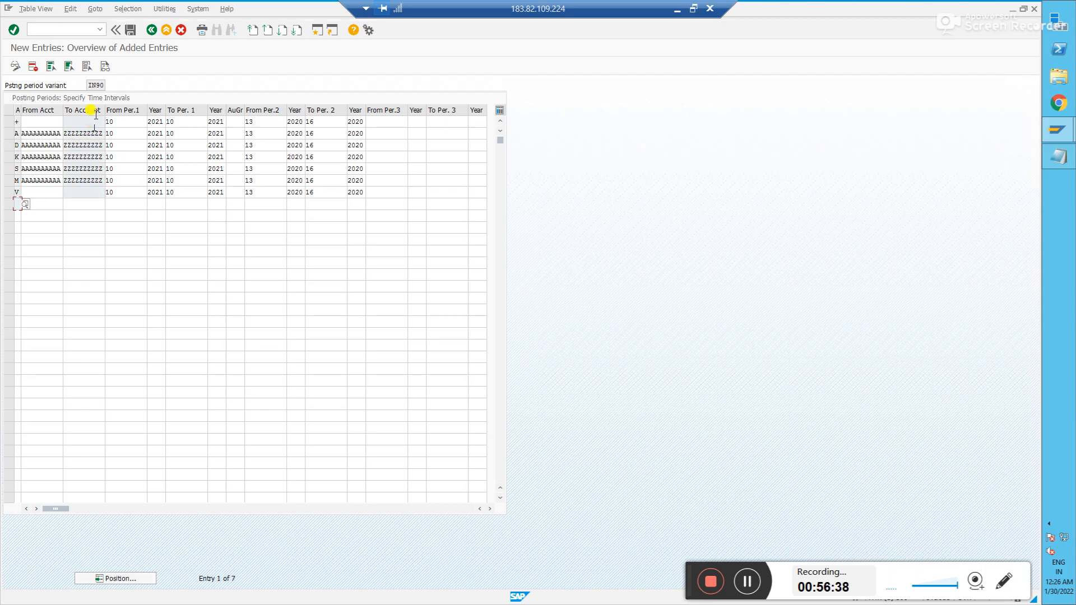
pyautogui.click(131, 30)
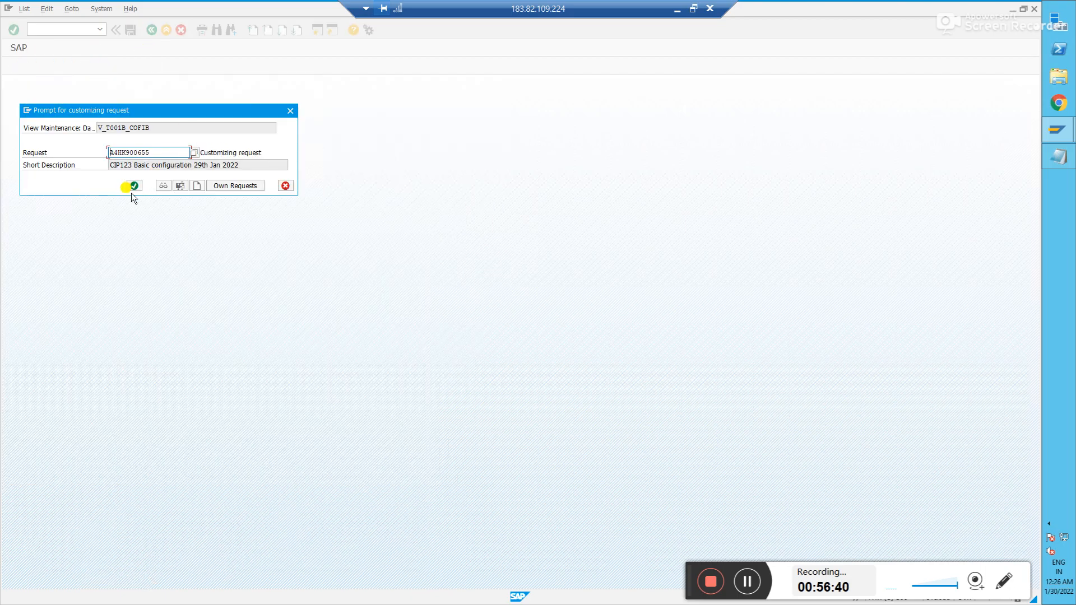
pyautogui.click(131, 186)
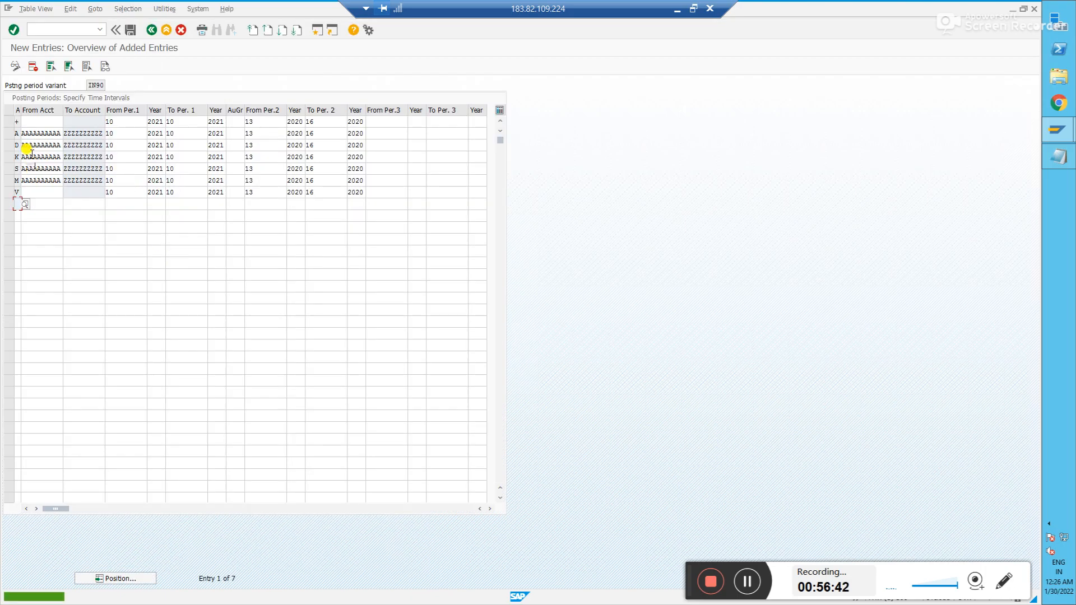
pyautogui.click(17, 121)
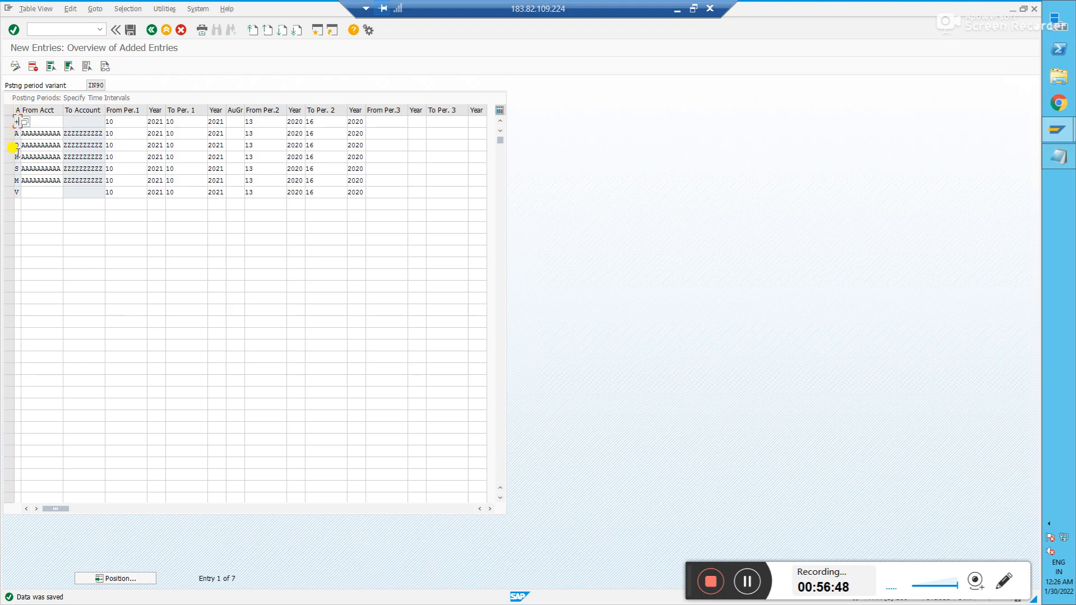
pyautogui.click(10, 134)
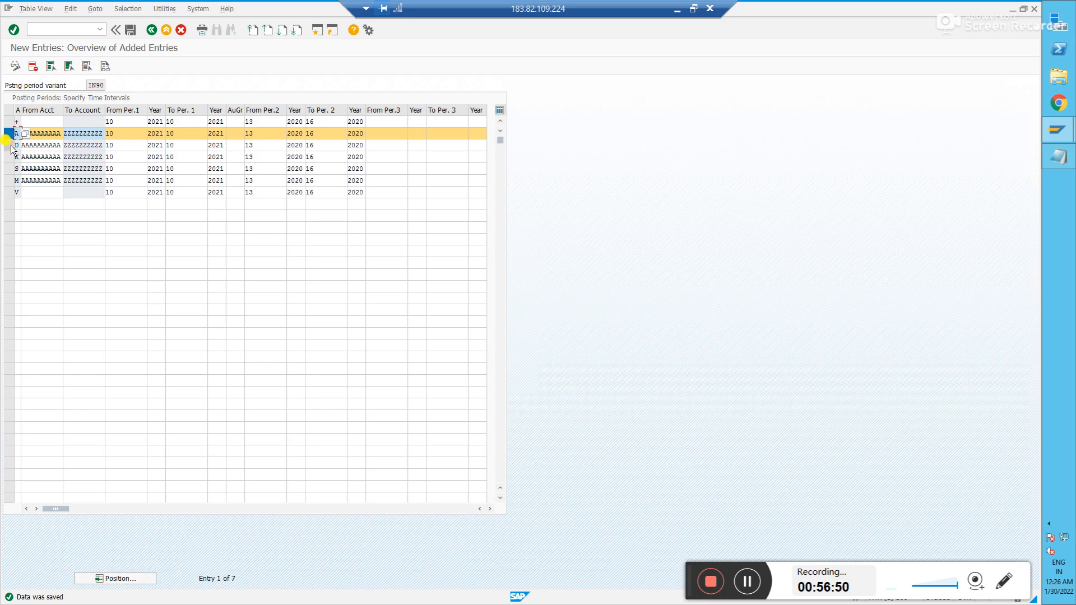
pyautogui.click(9, 145)
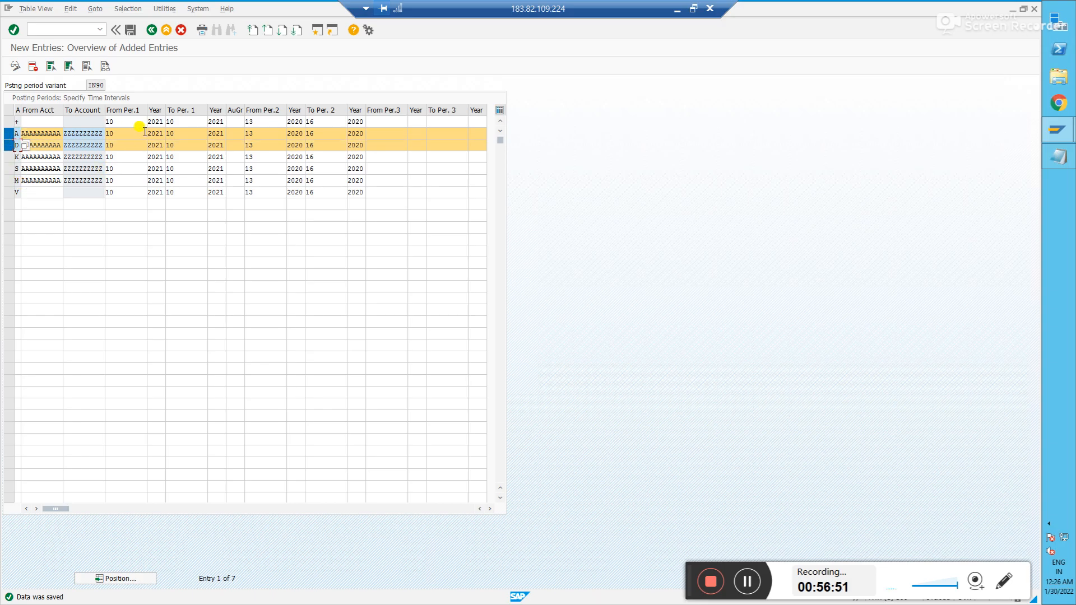
pyautogui.click(87, 145)
pyautogui.click(124, 120)
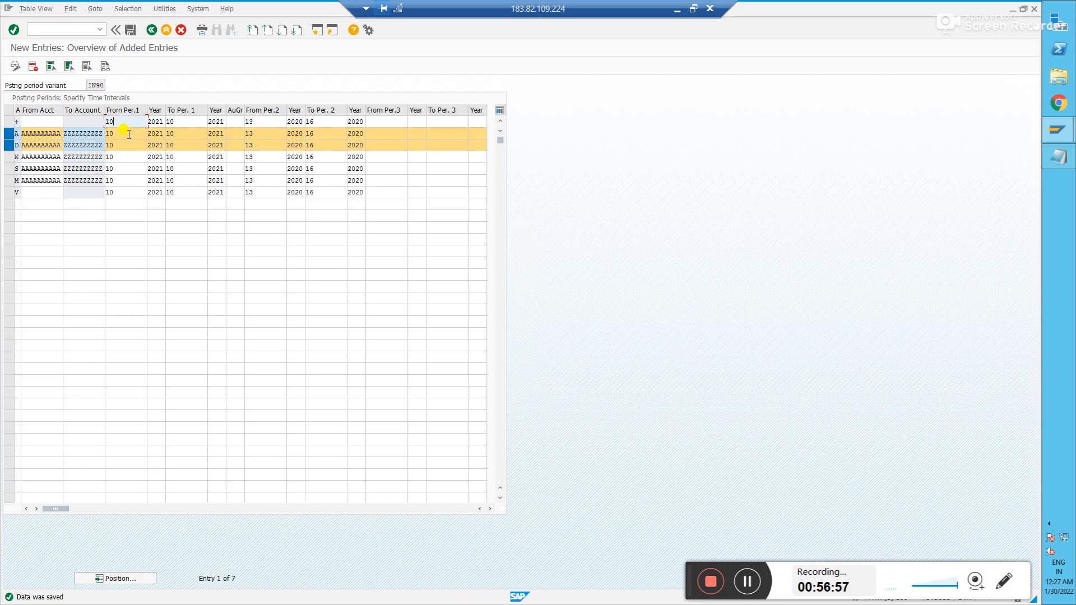
pyautogui.click(9, 134)
pyautogui.click(9, 145)
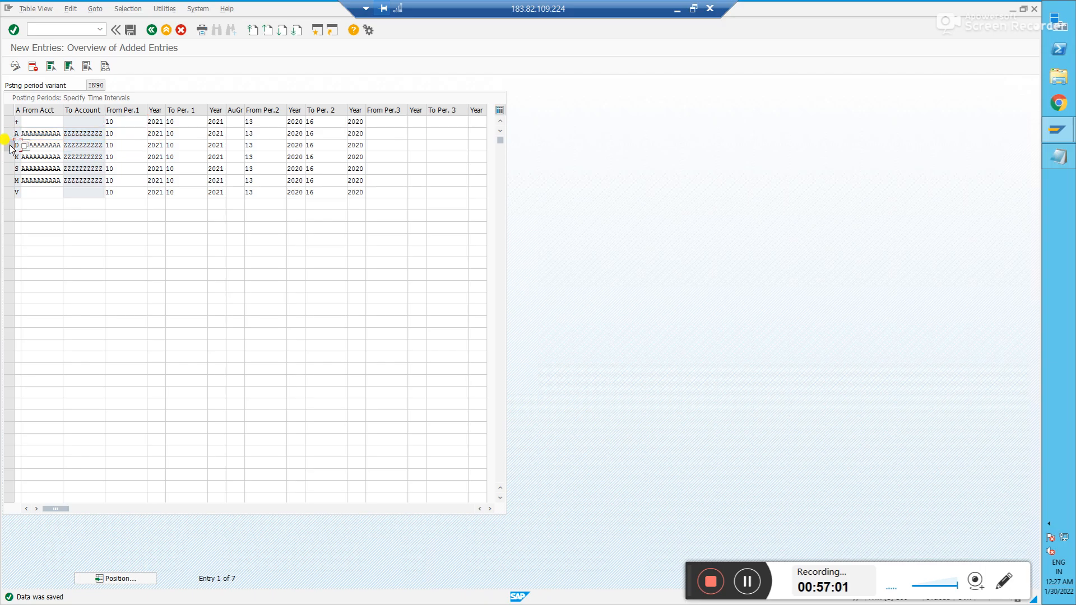
pyautogui.click(10, 157)
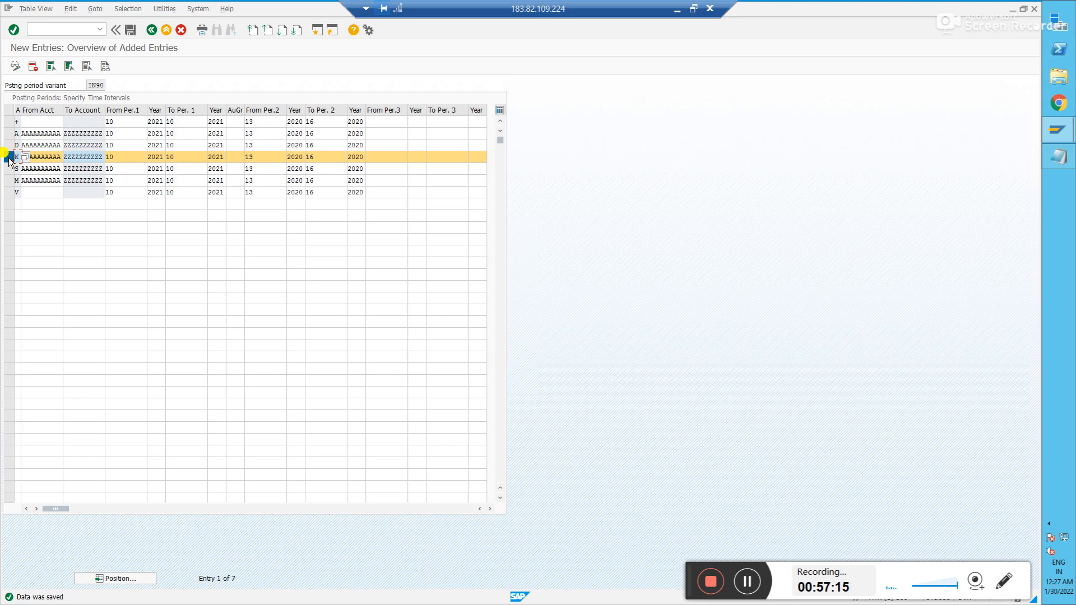
# - Change the + row's From Per.1 to 9 and save
pyautogui.click(19, 121)
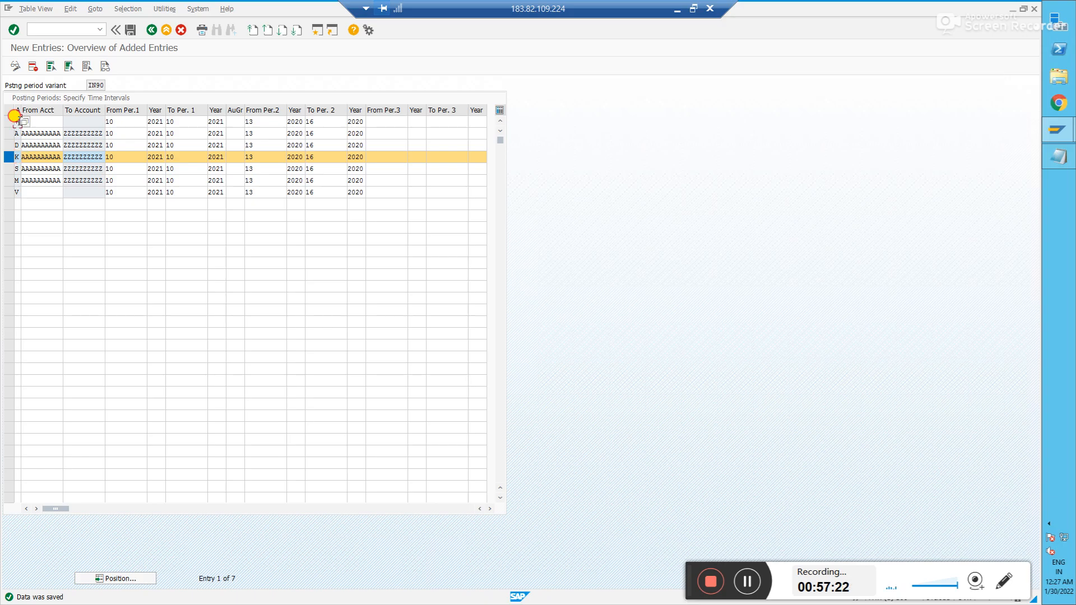
pyautogui.click(124, 122)
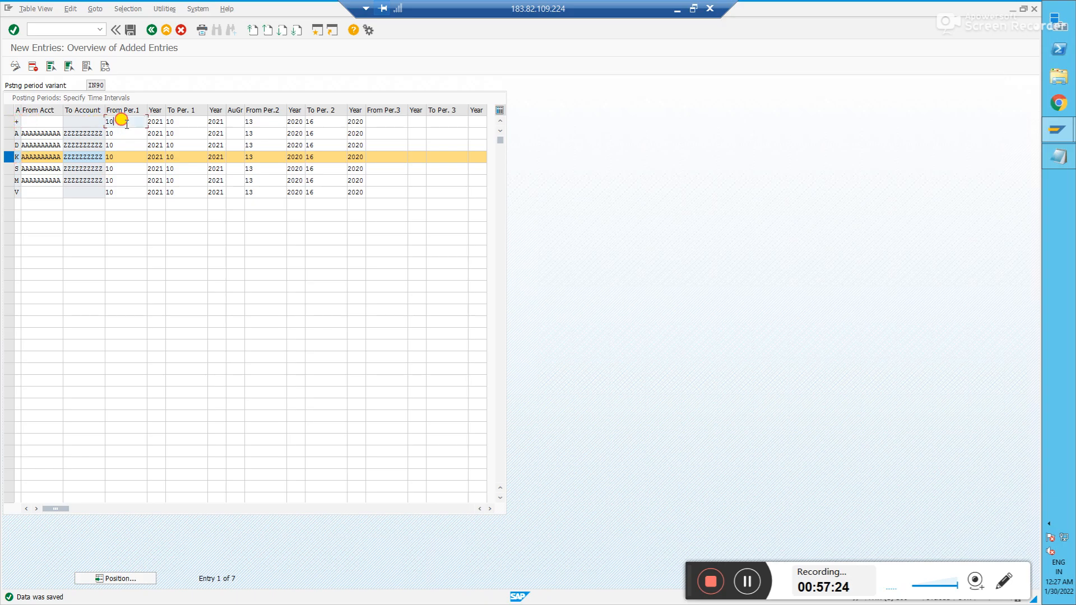
pyautogui.press('BackSpace')
pyautogui.press('BackSpace')
pyautogui.write('9')
pyautogui.click(189, 123)
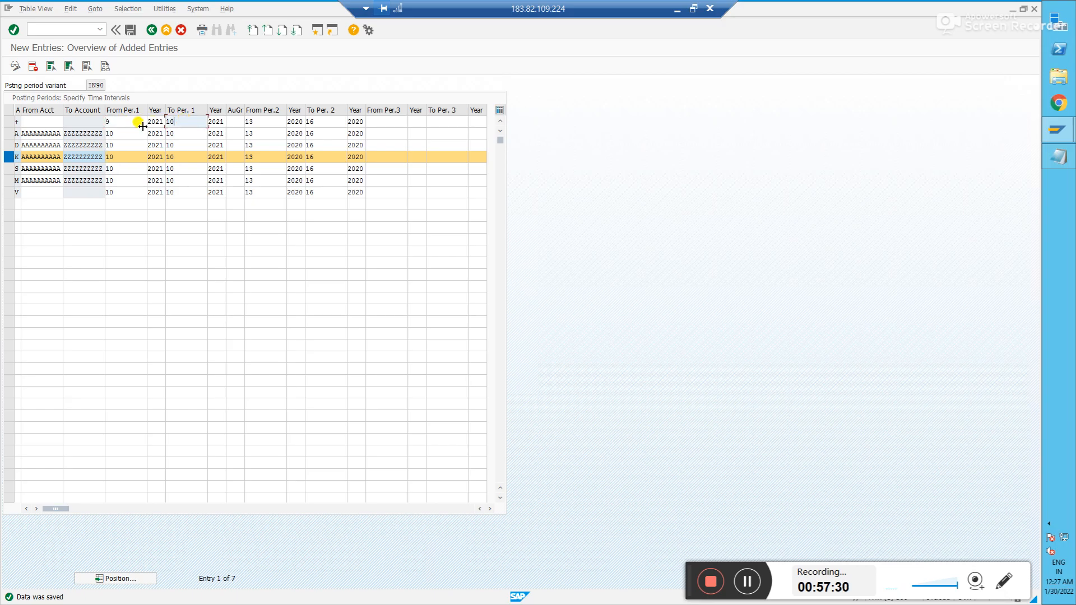
pyautogui.click(131, 30)
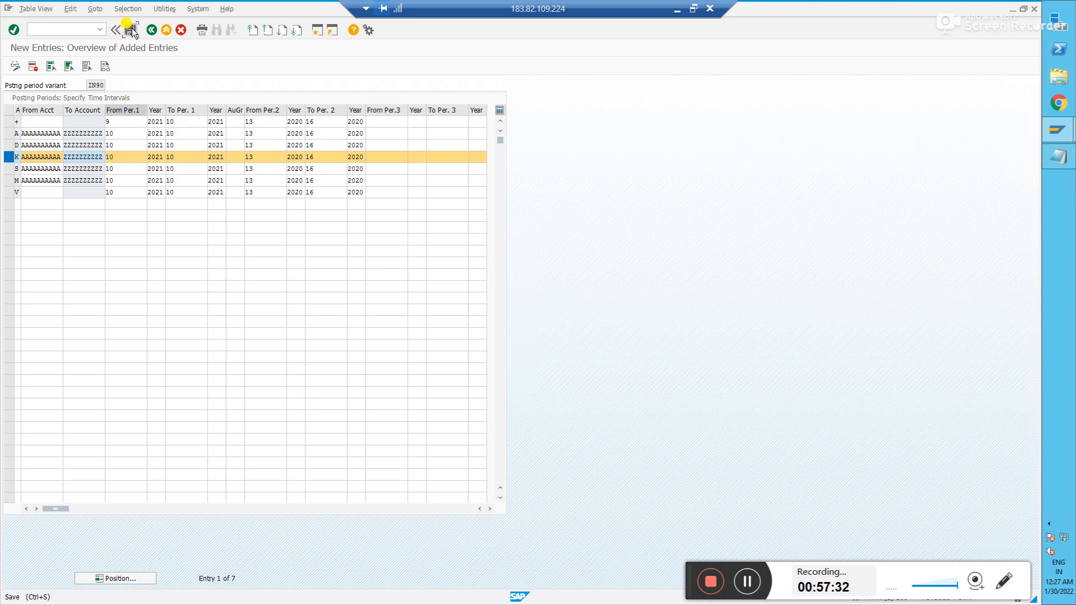
# - Select and deselect the +, A, D, K and S rows, leaving row K active
pyautogui.click(9, 122)
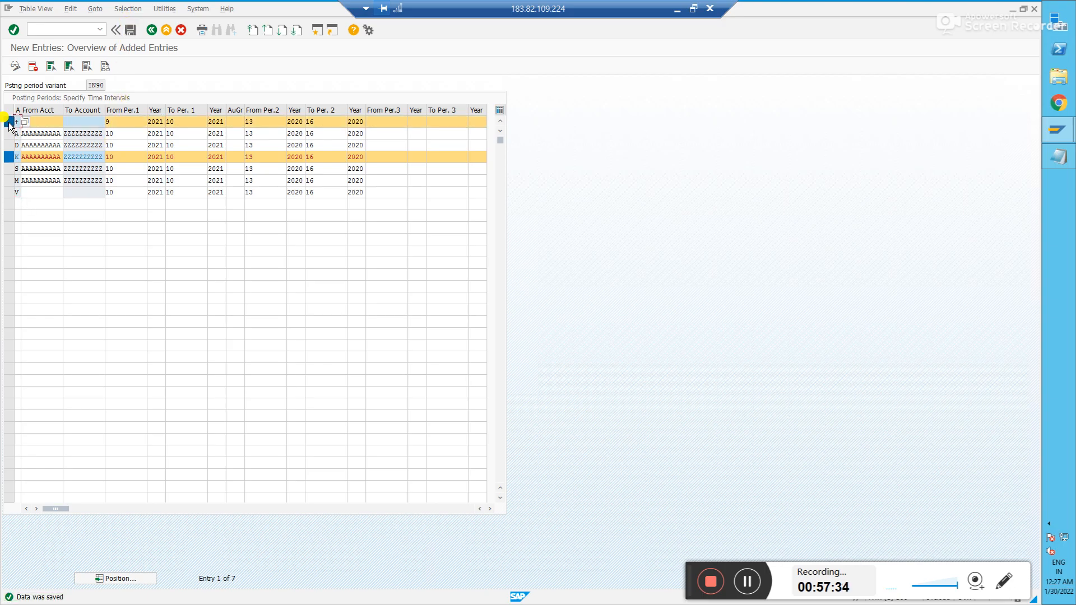
pyautogui.click(9, 158)
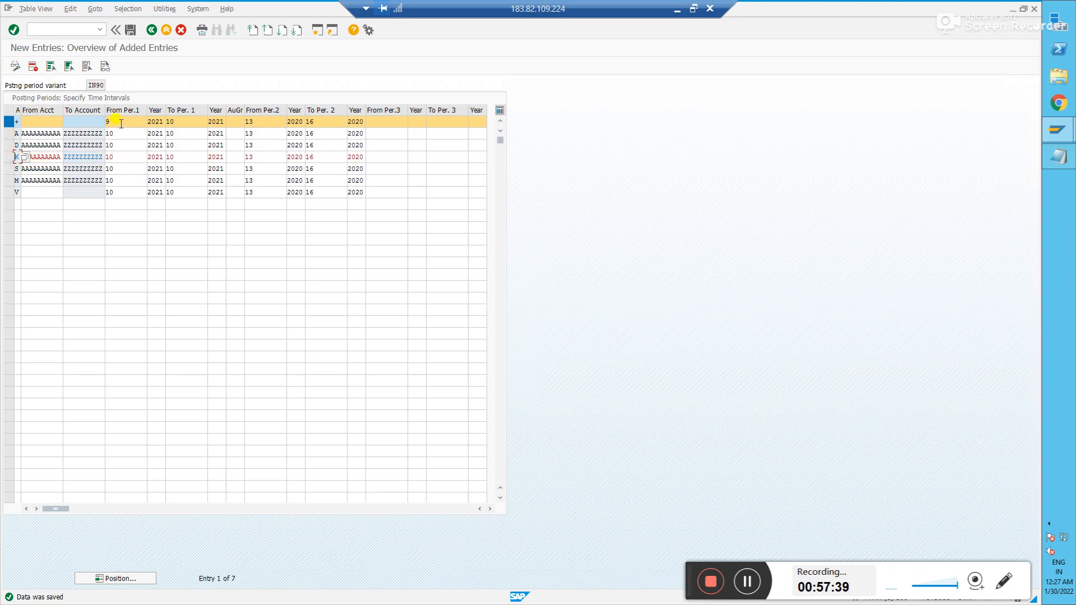
pyautogui.click(9, 158)
pyautogui.click(8, 169)
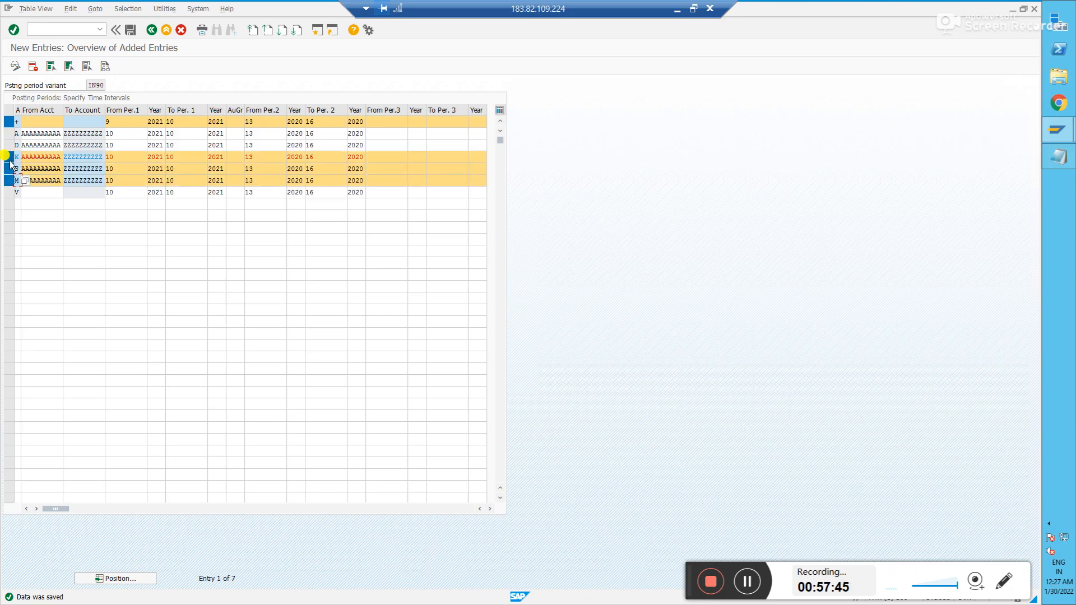
pyautogui.click(8, 146)
pyautogui.click(8, 133)
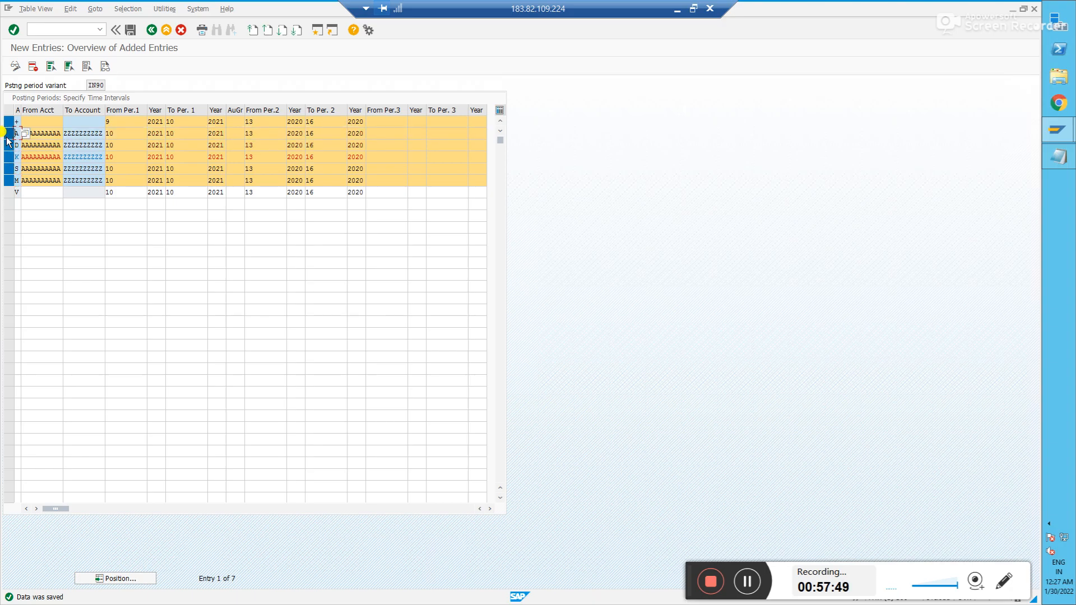
pyautogui.click(112, 157)
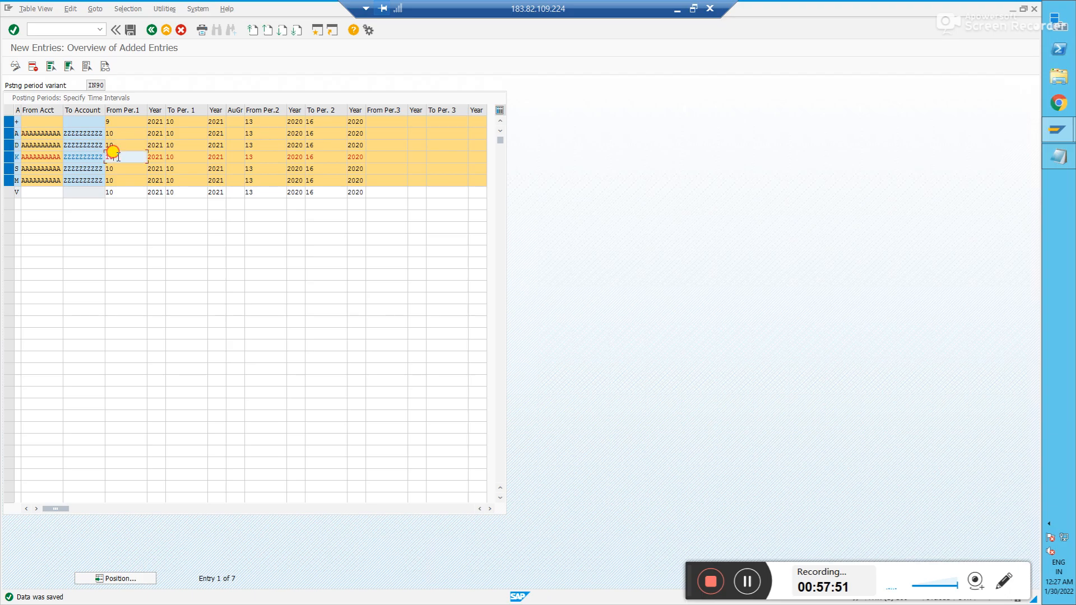
pyautogui.click(9, 133)
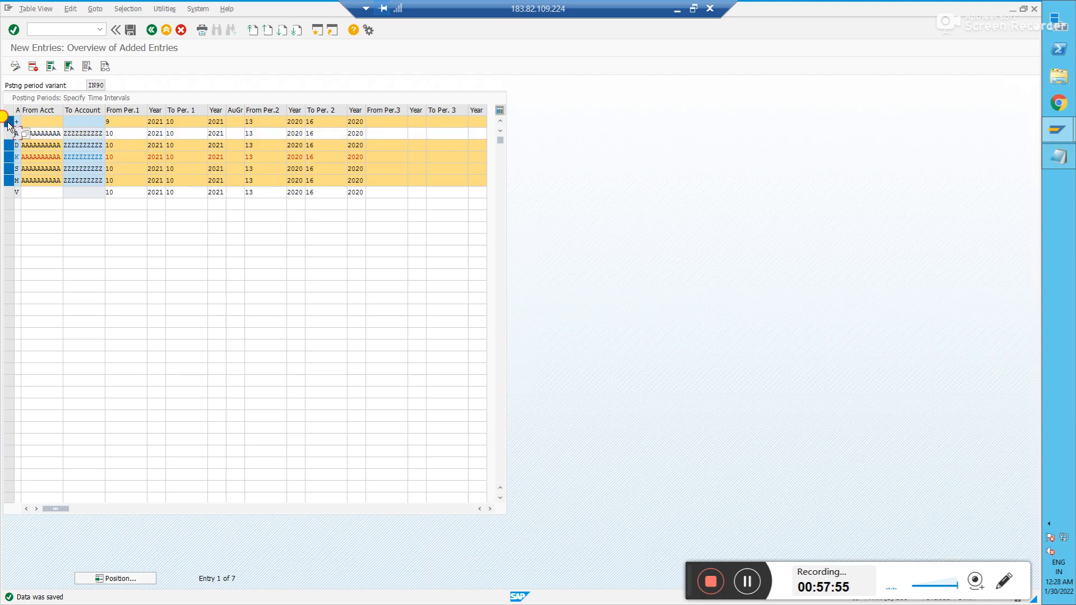
pyautogui.click(9, 123)
pyautogui.click(9, 147)
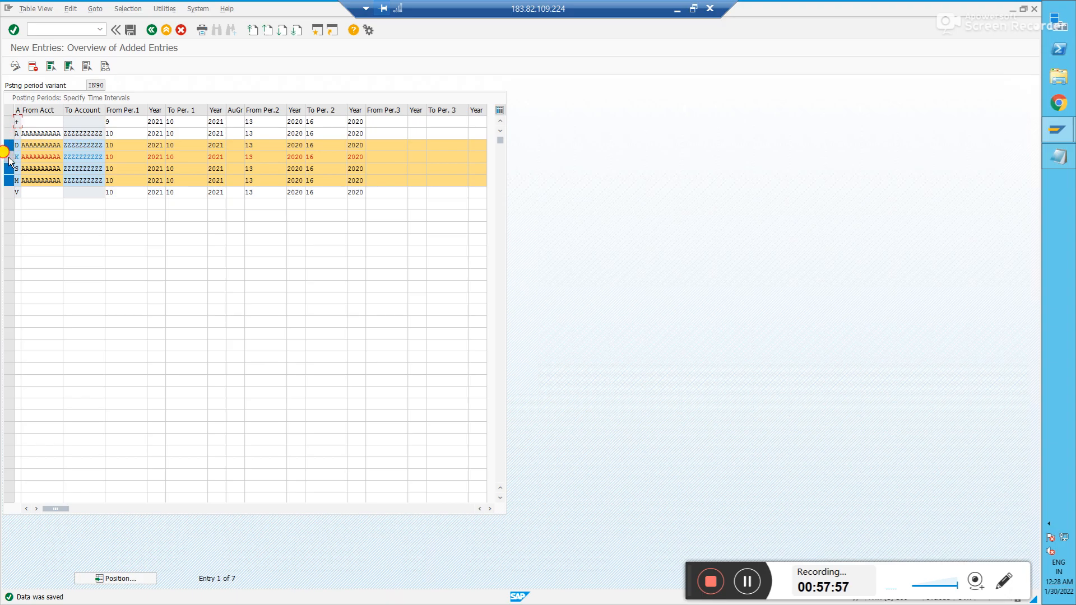
pyautogui.click(9, 168)
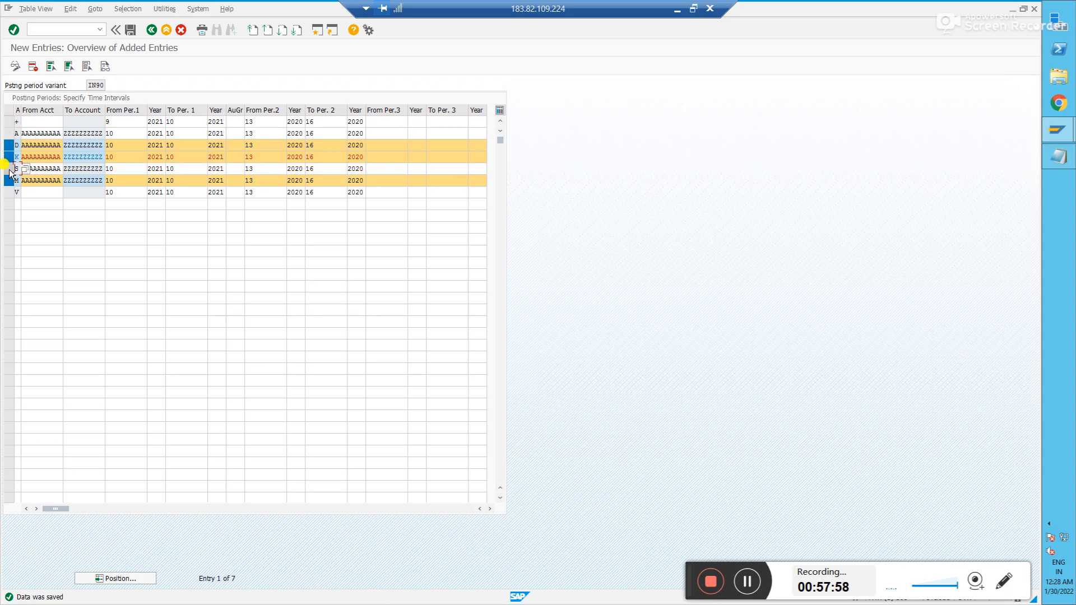
# - Change row K's From Per.1 to 9 and clear the remaining row selections
pyautogui.click(133, 158)
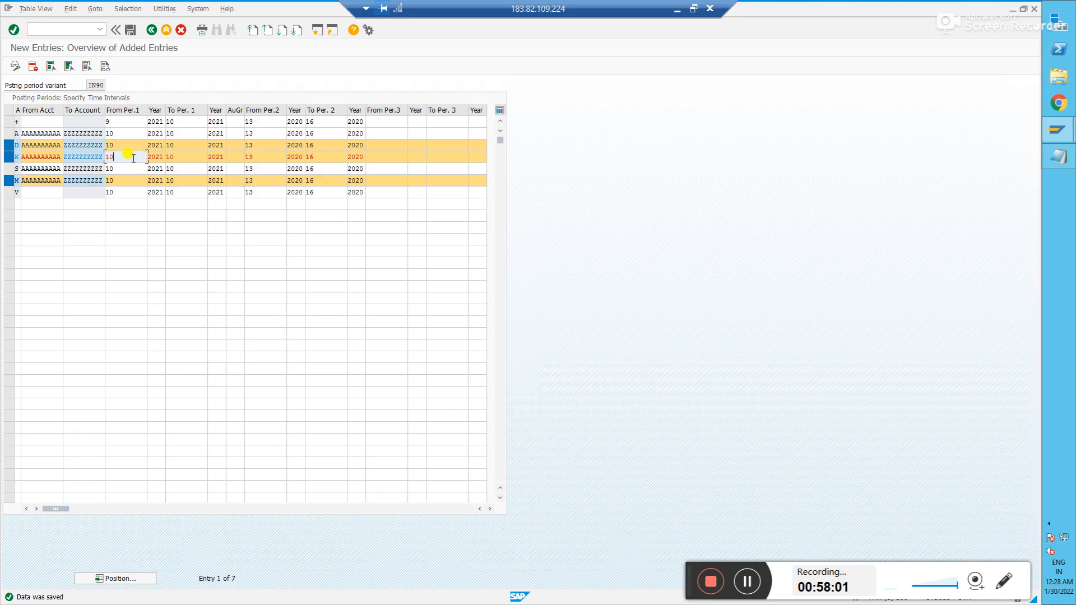
pyautogui.press('BackSpace')
pyautogui.press('BackSpace')
pyautogui.write('9')
pyautogui.click(10, 147)
pyautogui.click(9, 157)
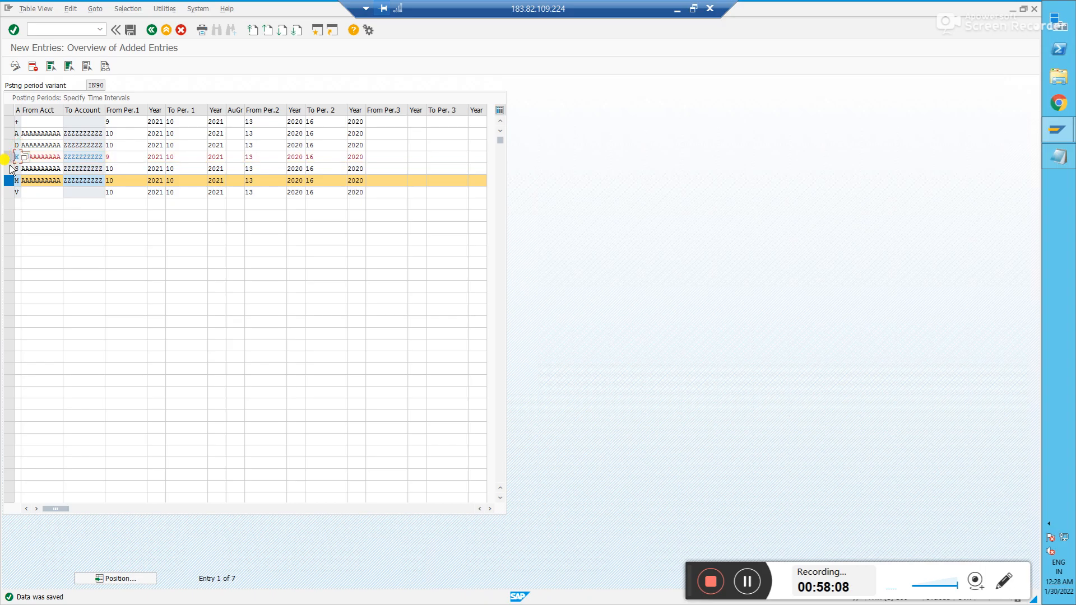
pyautogui.click(9, 181)
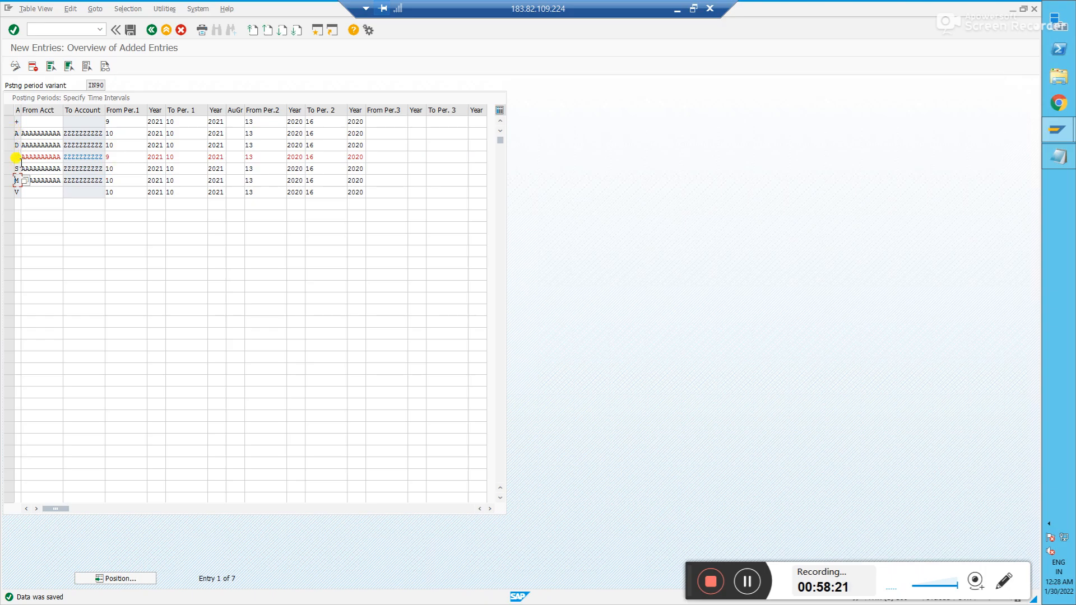
# - Restore From Per.1 to 10 in the K and + rows and confirm
pyautogui.click(119, 156)
pyautogui.press('BackSpace')
pyautogui.write('0')
pyautogui.press('BackSpace')
pyautogui.write('10')
pyautogui.click(126, 125)
pyautogui.press('BackSpace')
pyautogui.write('10')
pyautogui.press('Return')
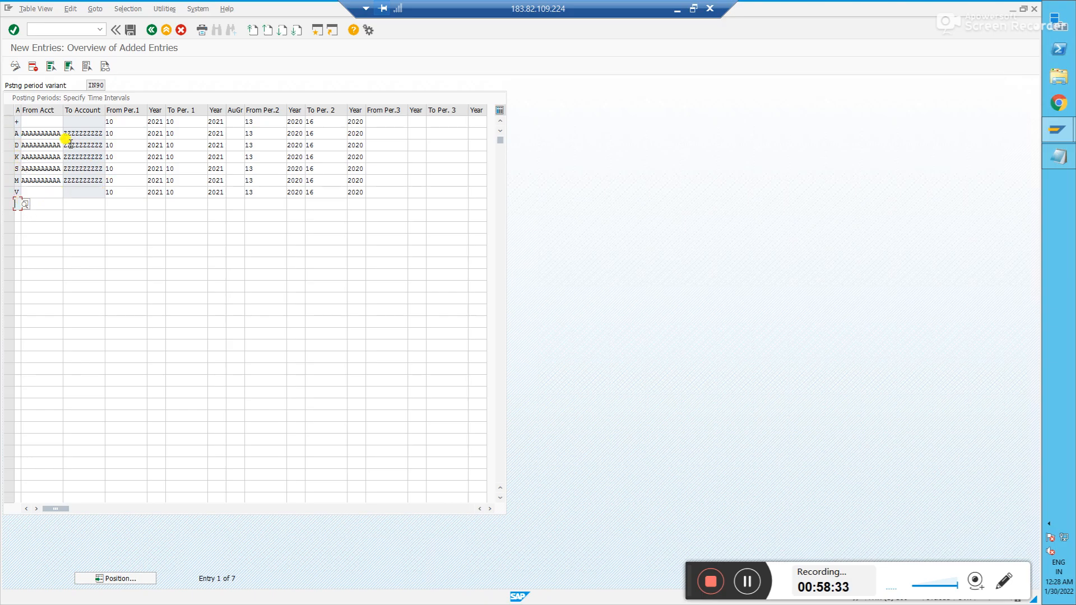
# - Return to the Change View overview of variant IN90's posting periods
pyautogui.click(8, 123)
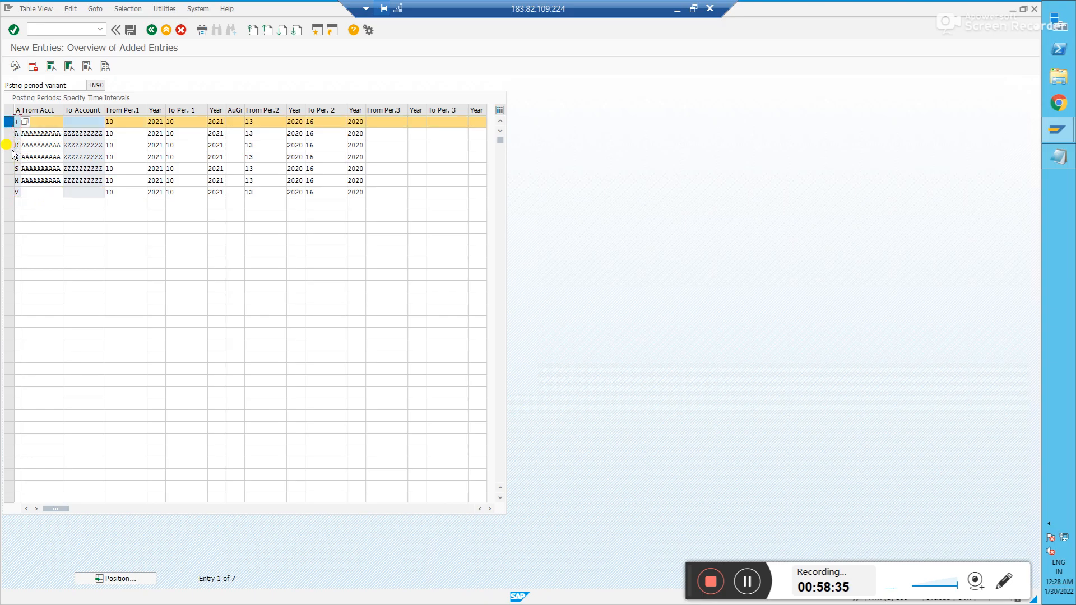
pyautogui.click(8, 125)
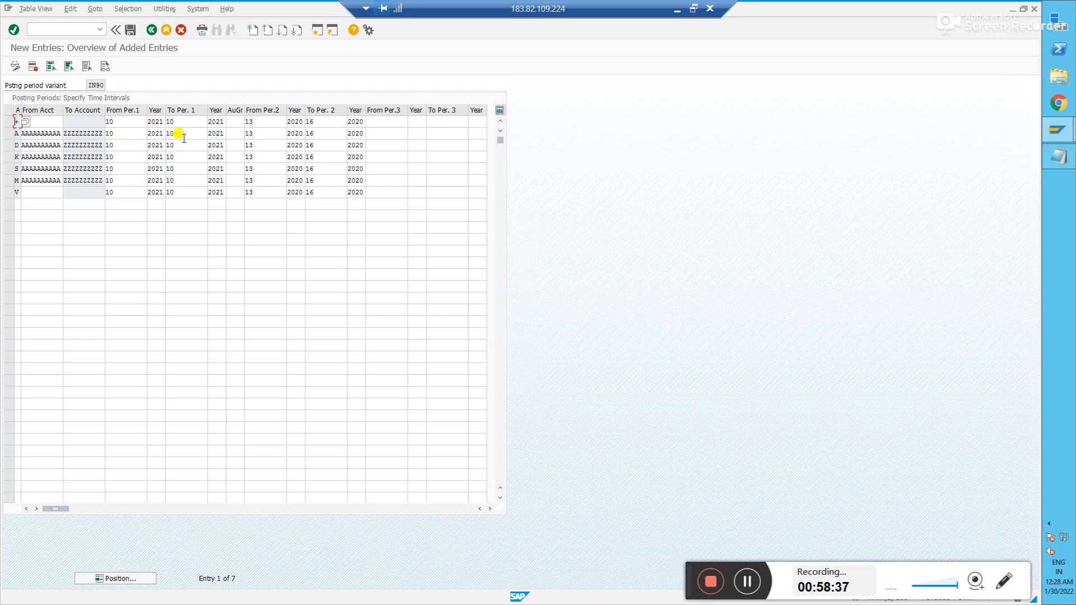
pyautogui.click(1066, 588)
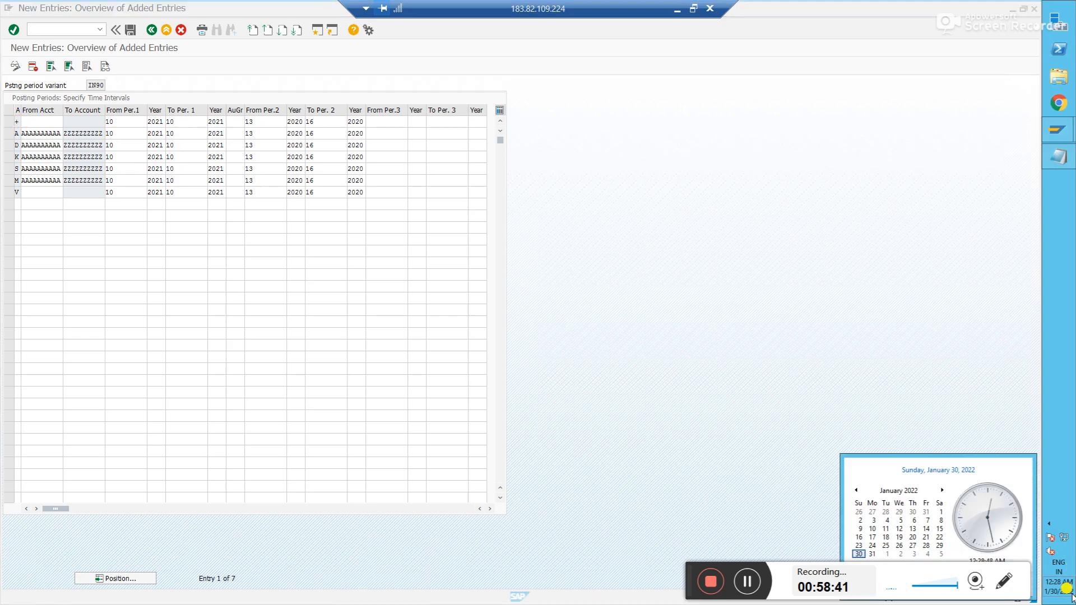
pyautogui.click(120, 26)
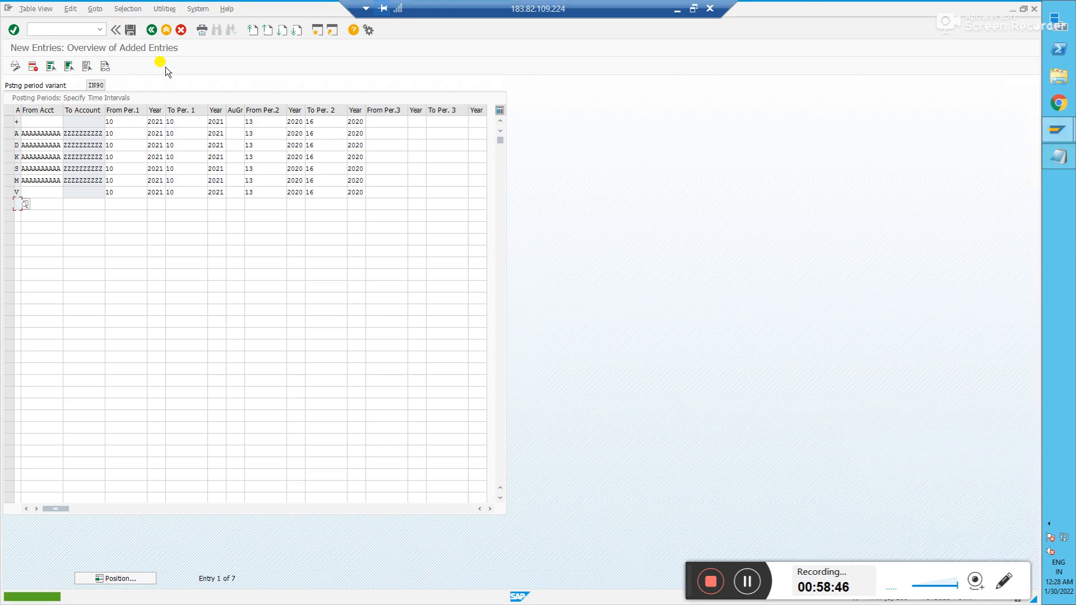
pyautogui.click(155, 35)
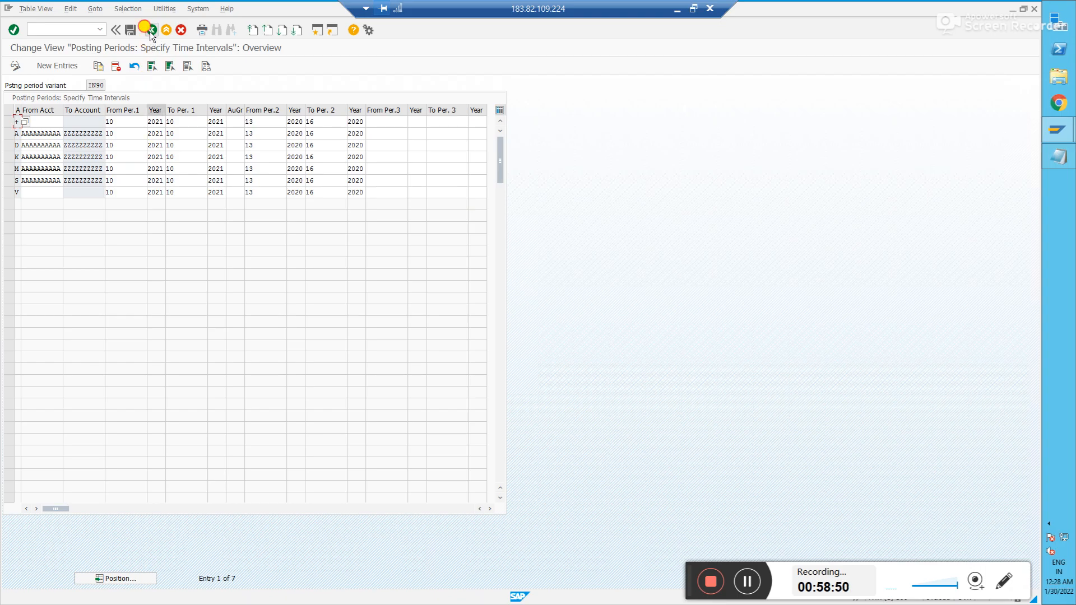
# - Go back to Display IMG, collapse Fiscal Year and Posting Periods, and expand Ledgers > Fields
pyautogui.click(149, 31)
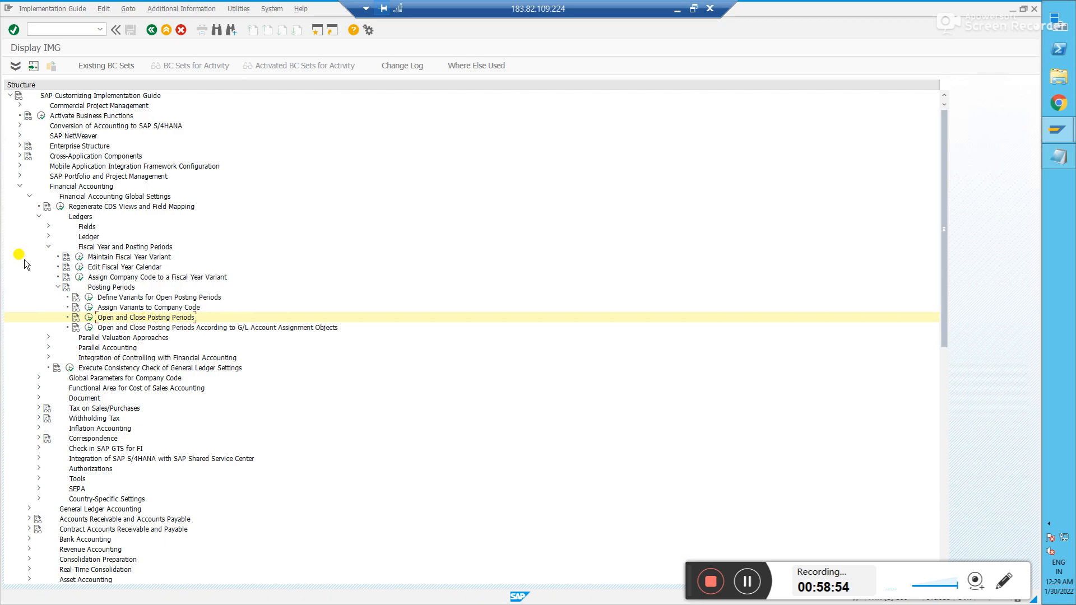
pyautogui.click(39, 216)
pyautogui.click(38, 216)
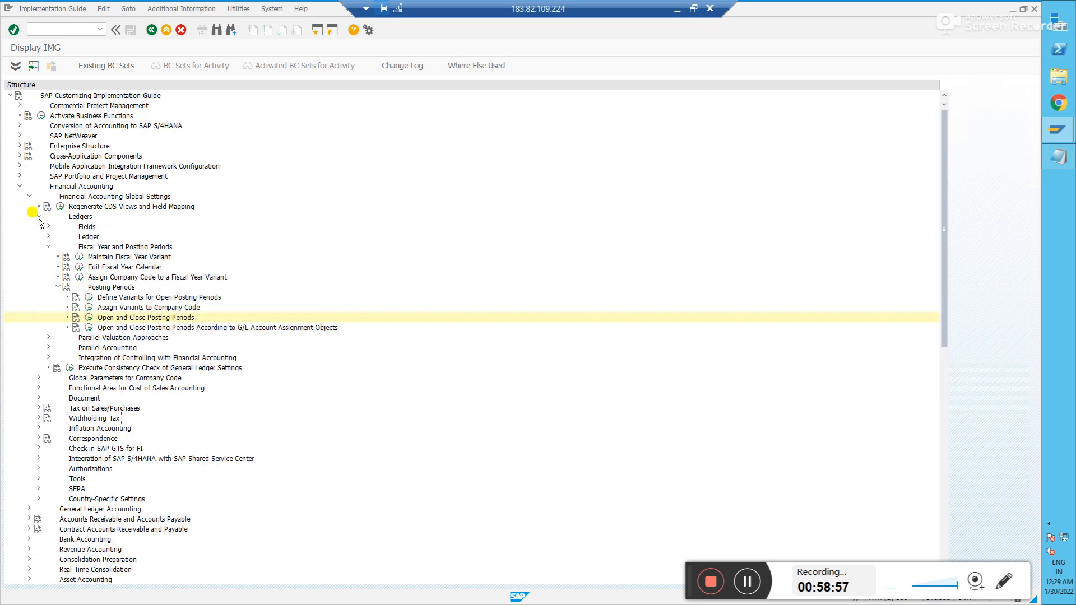
pyautogui.click(48, 247)
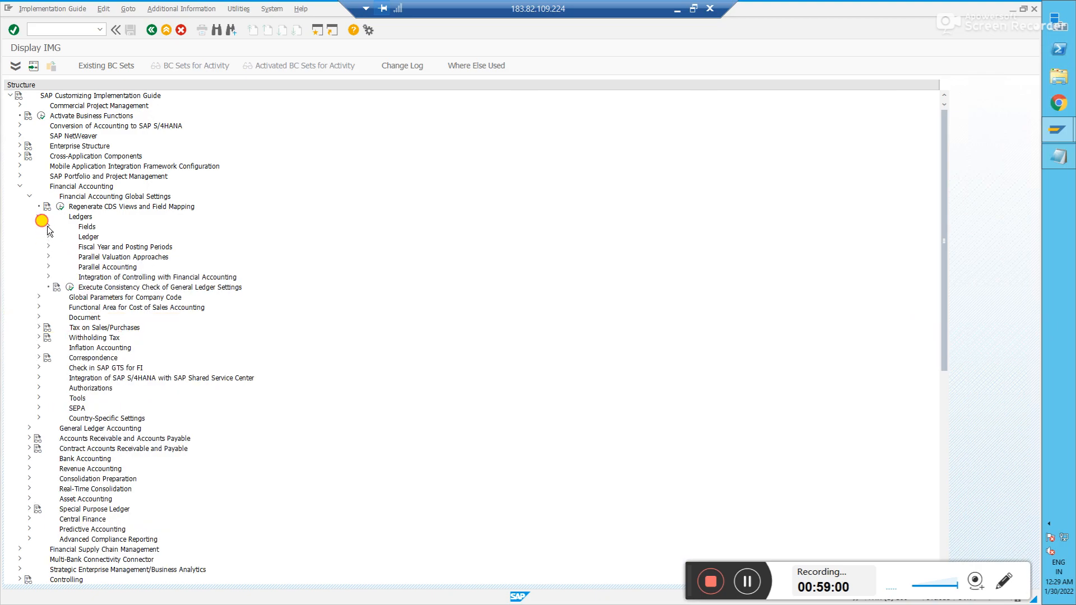
pyautogui.click(48, 226)
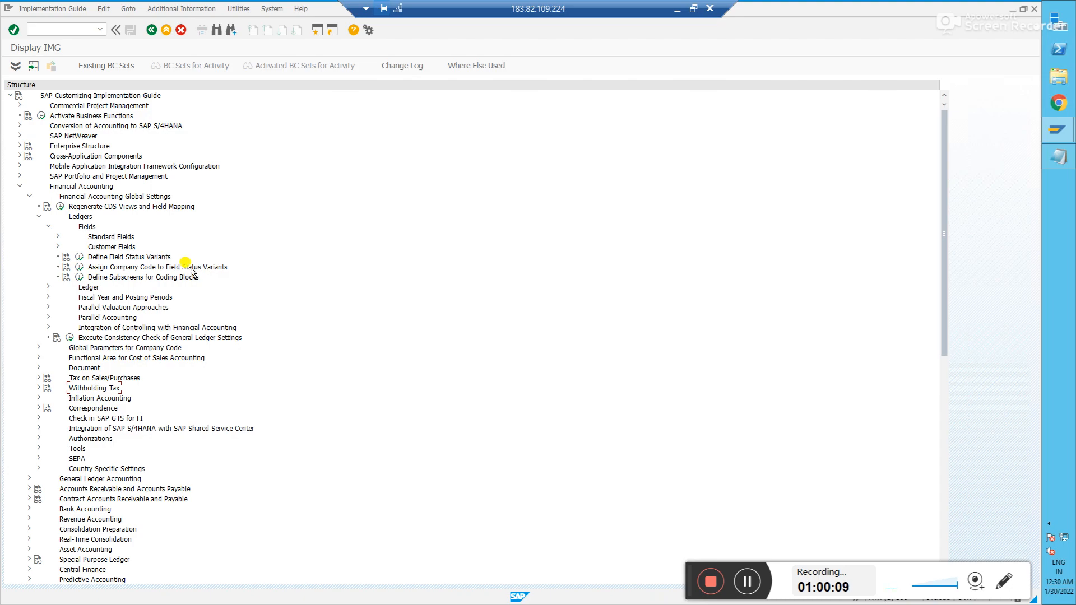
# - Execute Define Field Status Variants to list the 94 existing variants
pyautogui.click(80, 257)
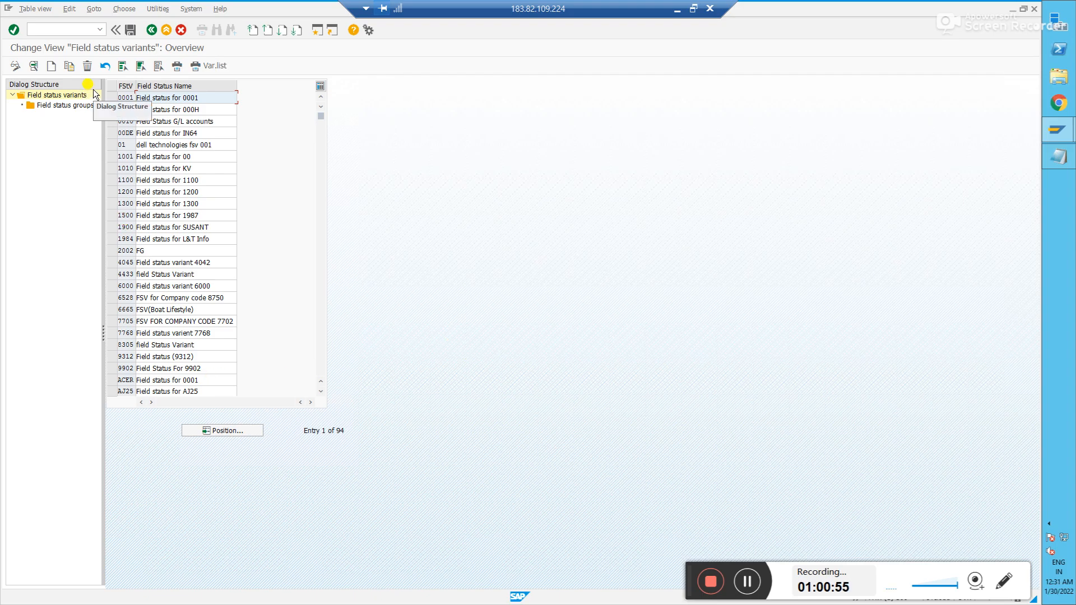
# - Select variant 0001 'Field status for 0001' as the copy template
pyautogui.click(111, 99)
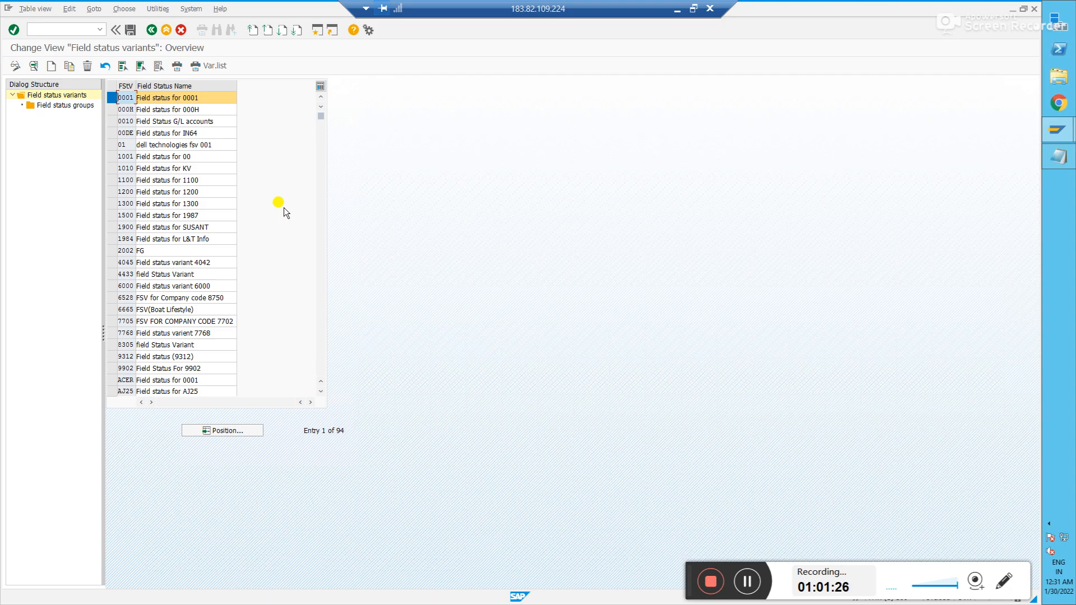
# - Copy variant 0001 as new variant key FSVC with a matching name
pyautogui.click(69, 67)
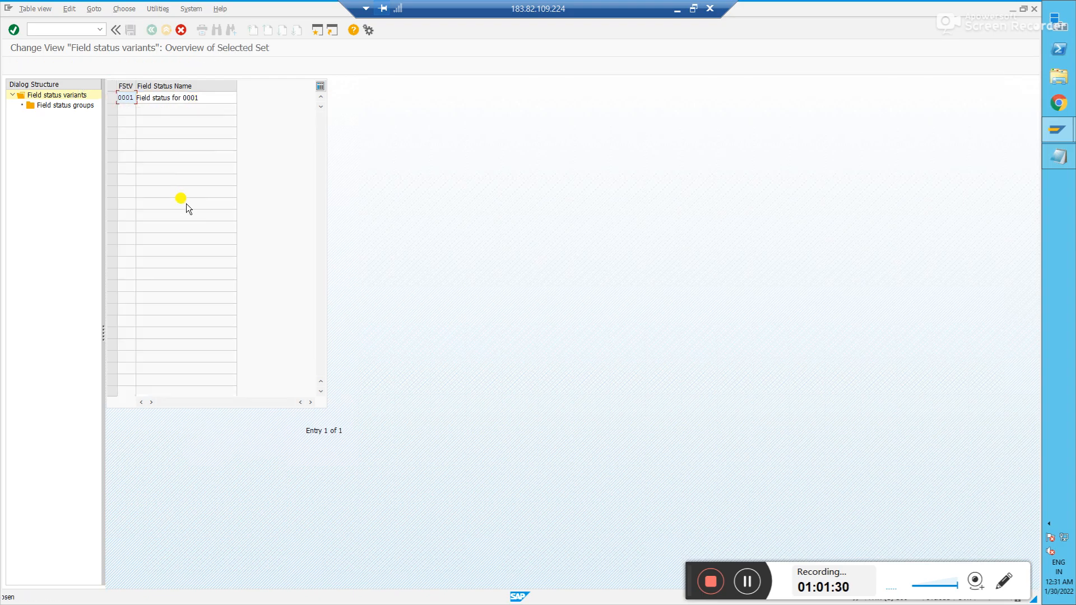
pyautogui.doubleClick(128, 98)
pyautogui.press('BackSpace')
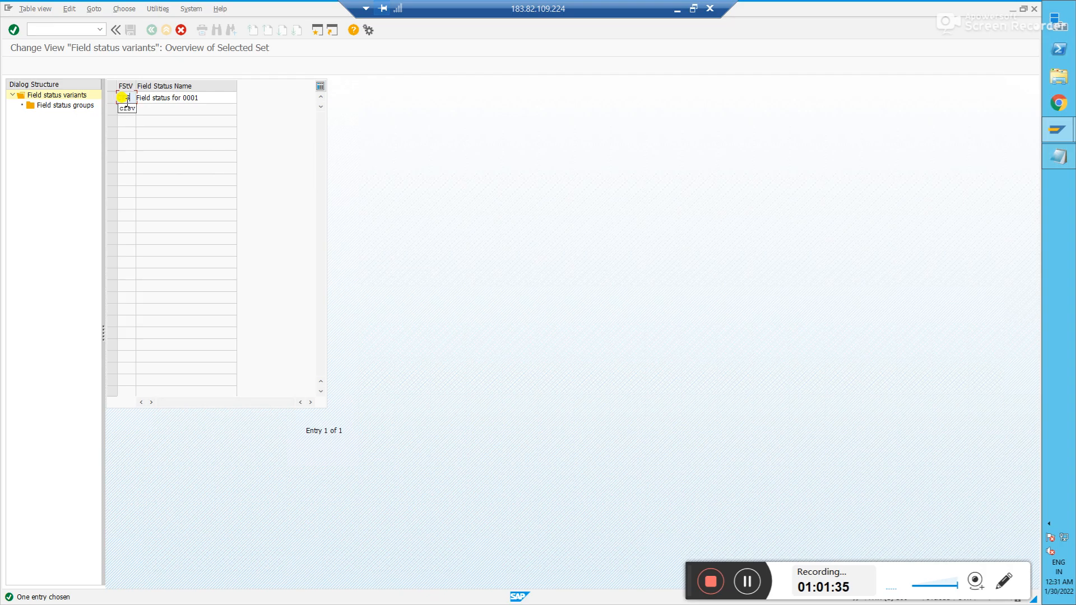
pyautogui.press('Tab')
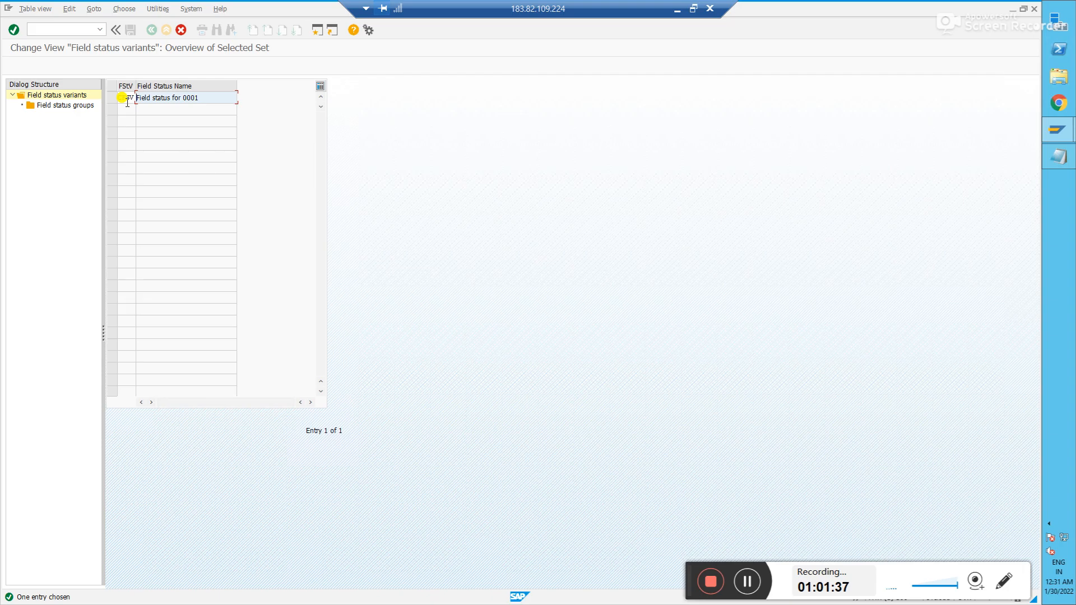
pyautogui.click(200, 98)
pyautogui.press('BackSpace')
pyautogui.press('BackSpace')
pyautogui.press('BackSpace')
pyautogui.press('BackSpace')
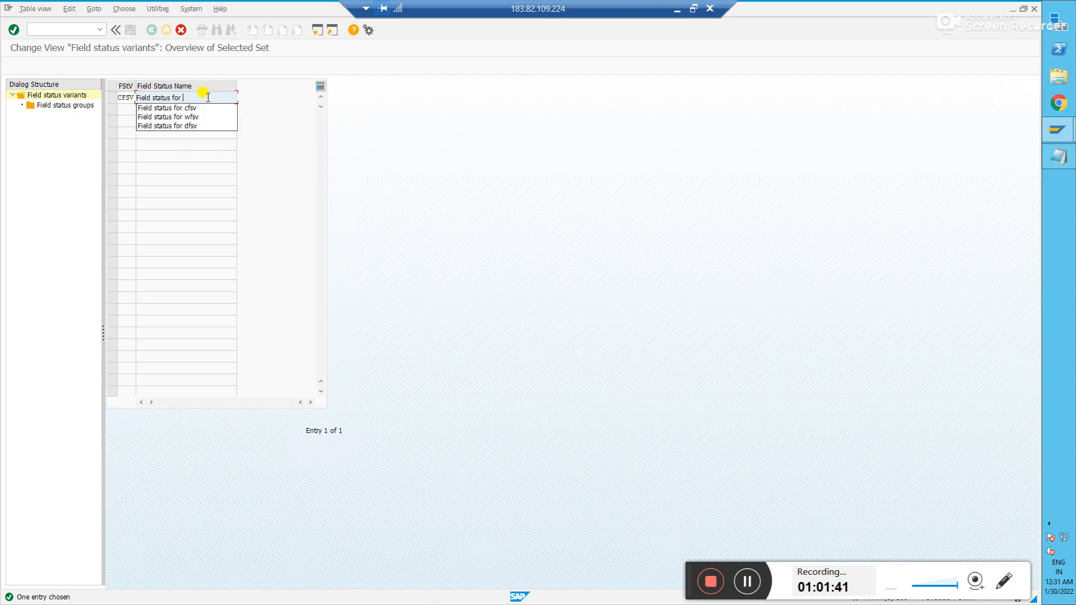
pyautogui.write('CFSV')
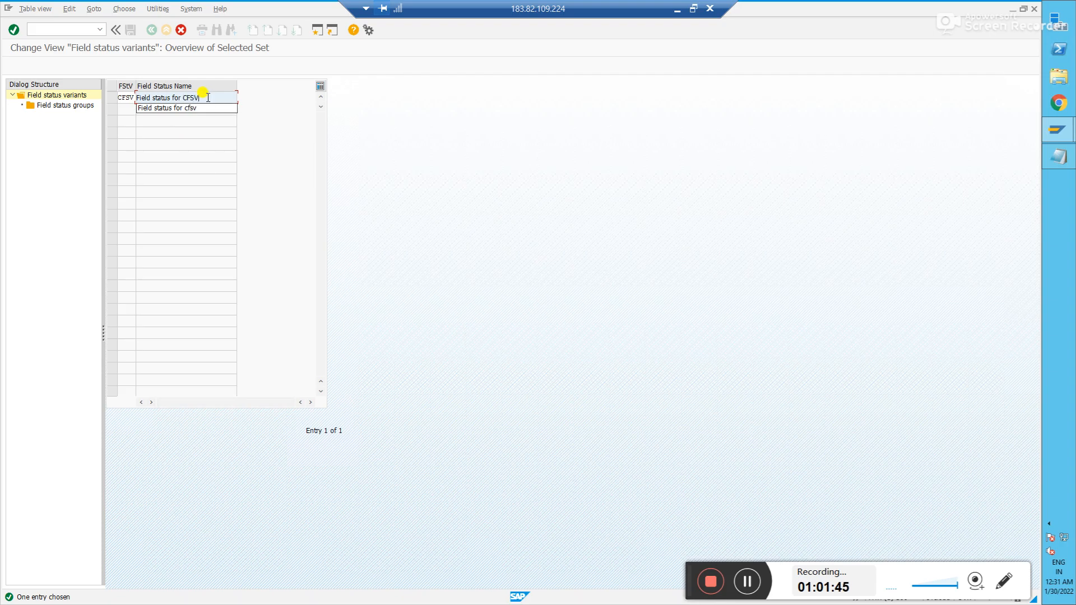
pyautogui.press('Return')
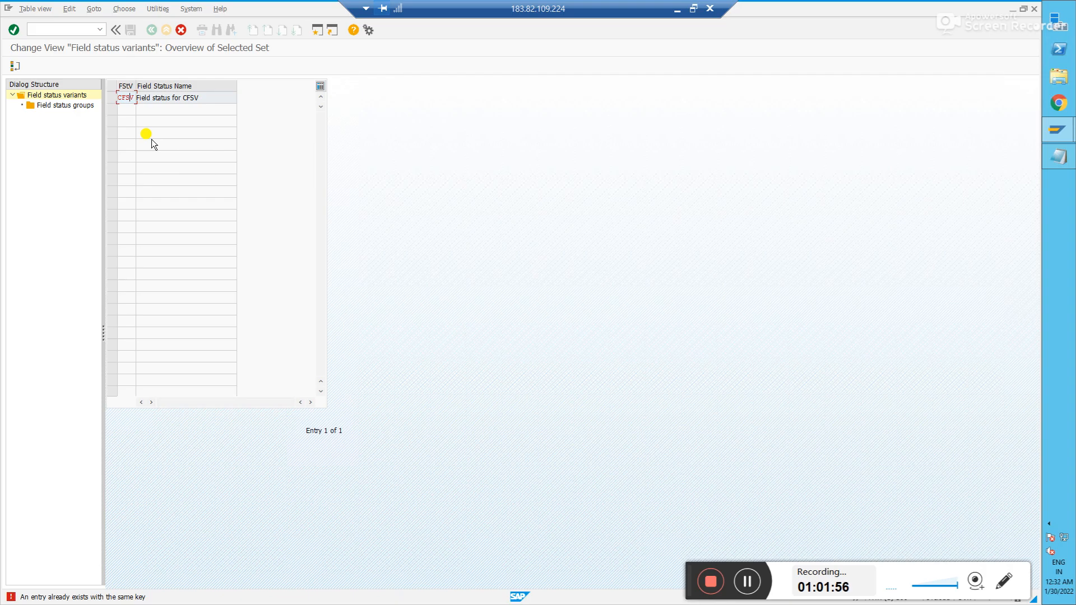
pyautogui.press('Delete')
pyautogui.write('c')
pyautogui.click(208, 98)
pyautogui.press('Return')
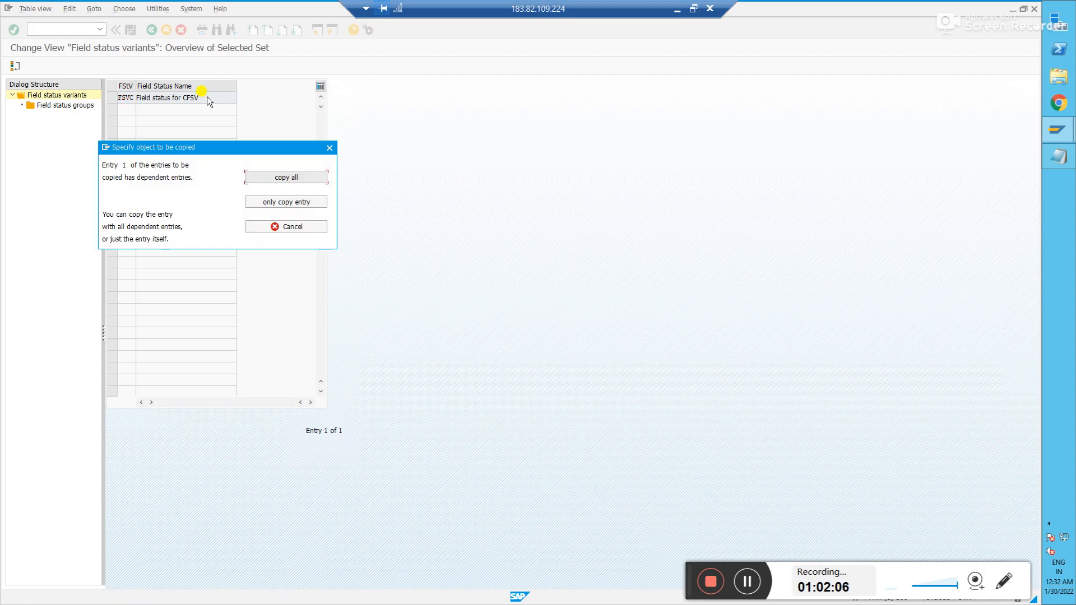
# - Copy all 43 dependent entries and correct the description to 'Field status for FSVC'
pyautogui.click(296, 180)
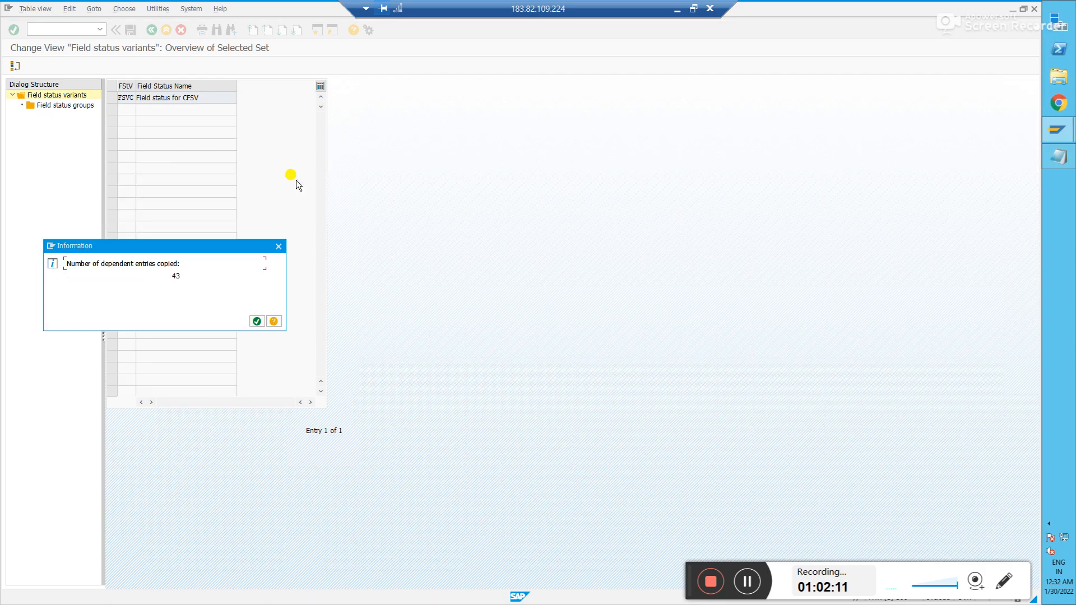
pyautogui.click(257, 321)
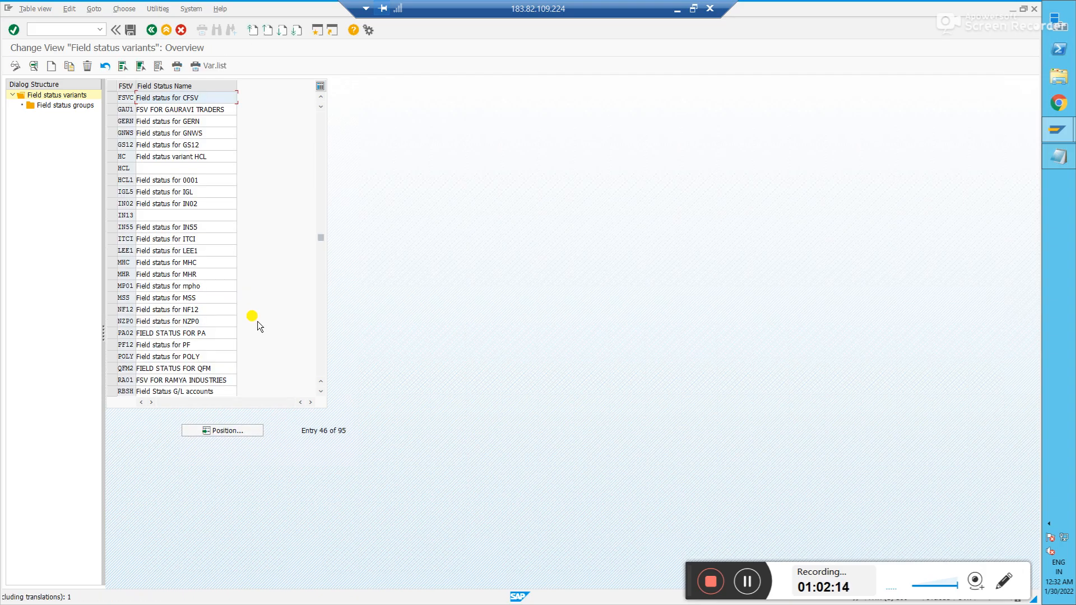
pyautogui.press('BackSpace')
pyautogui.press('BackSpace')
pyautogui.press('BackSpace')
pyautogui.press('BackSpace')
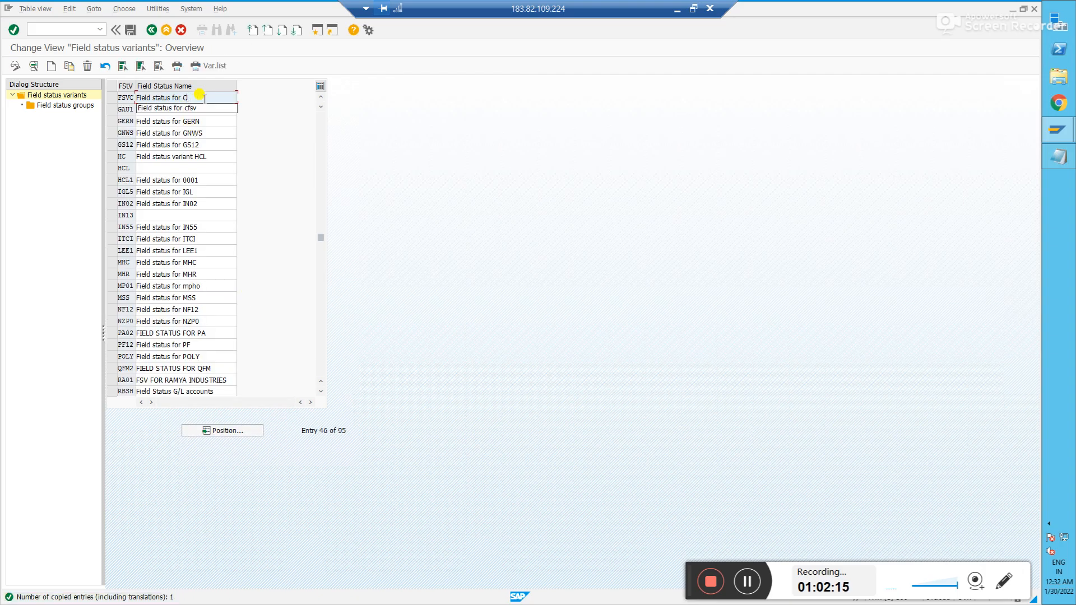
pyautogui.write('FSVC')
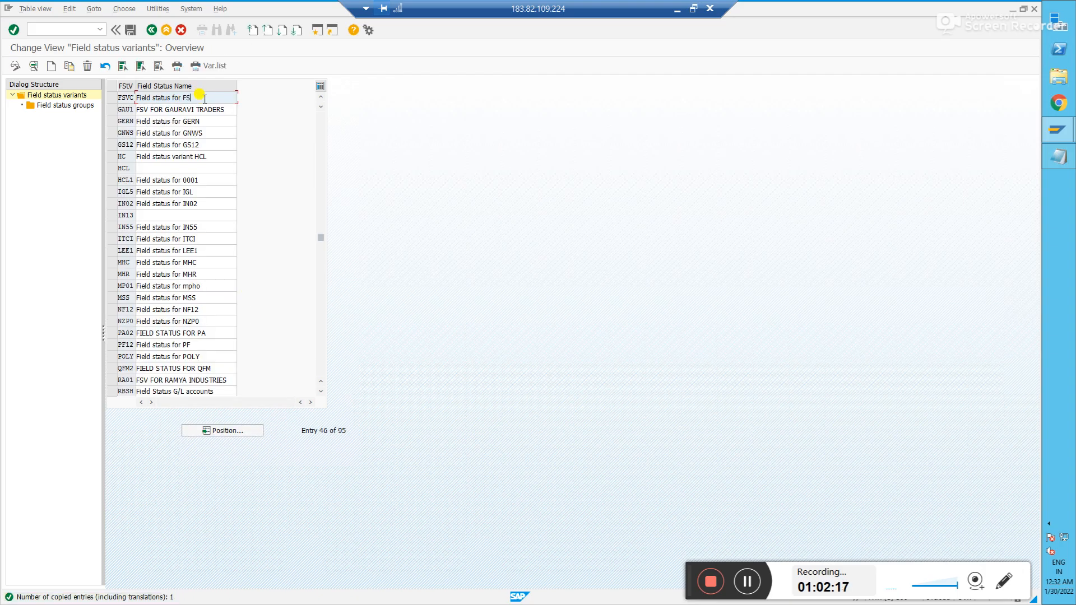
pyautogui.press('Return')
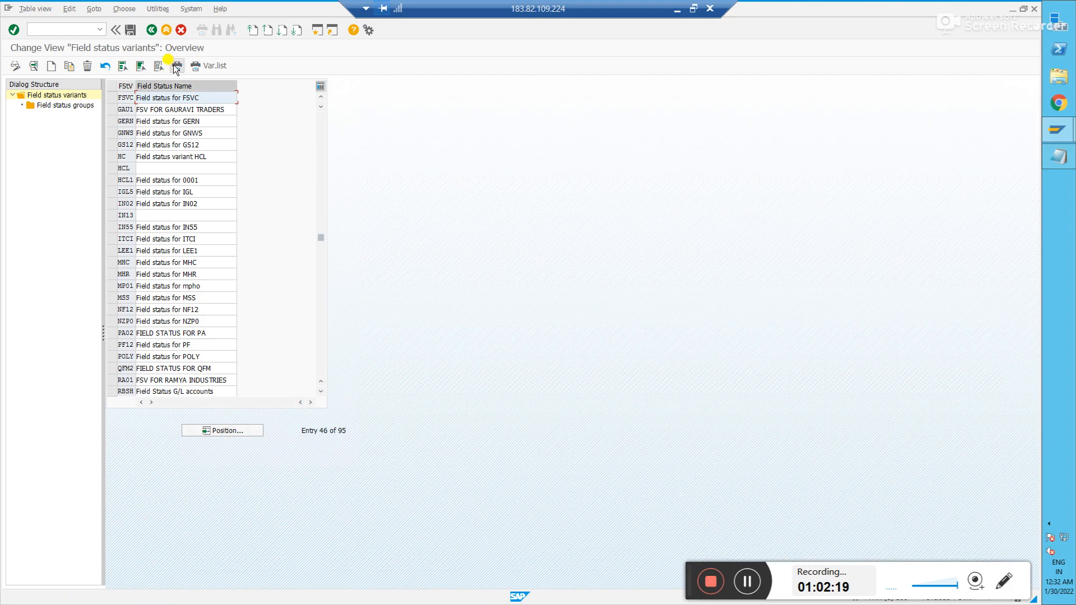
# - Save variant FSVC under the customizing request and show its field status groups
pyautogui.click(131, 30)
pyautogui.click(133, 185)
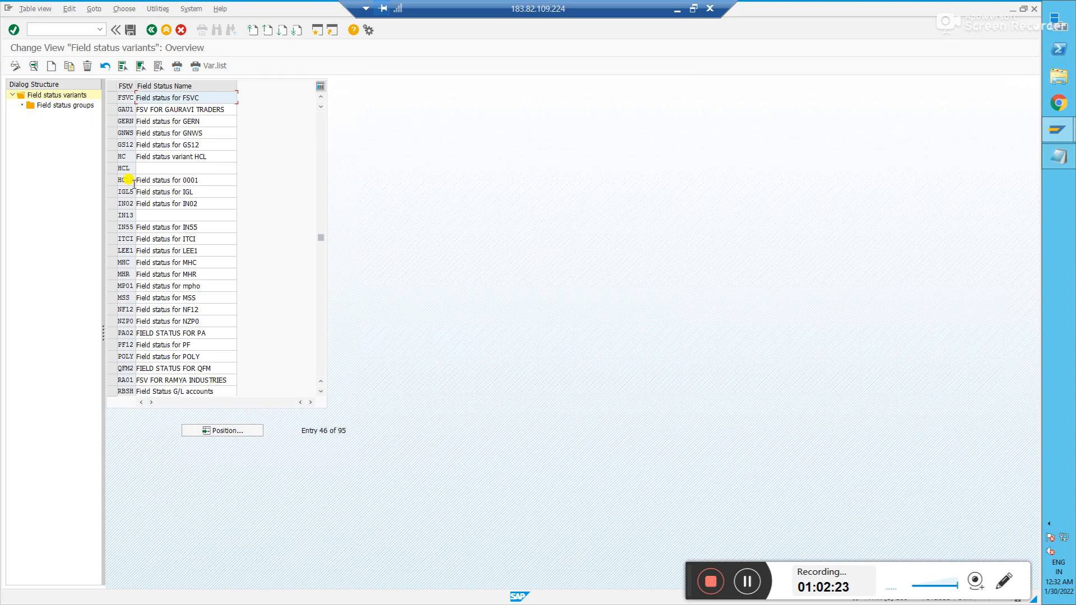
pyautogui.click(112, 98)
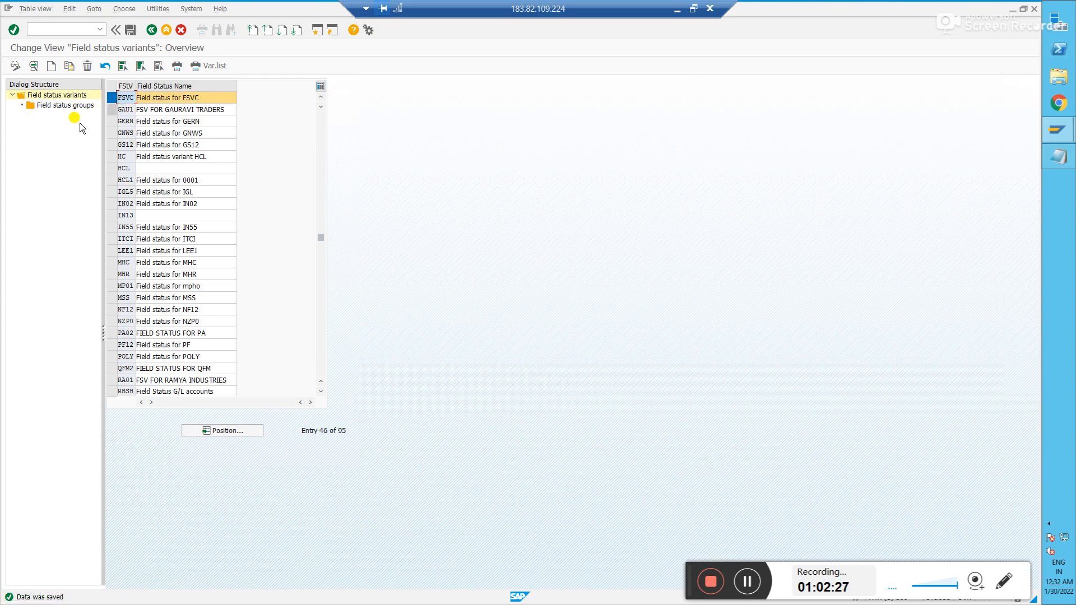
pyautogui.doubleClick(67, 108)
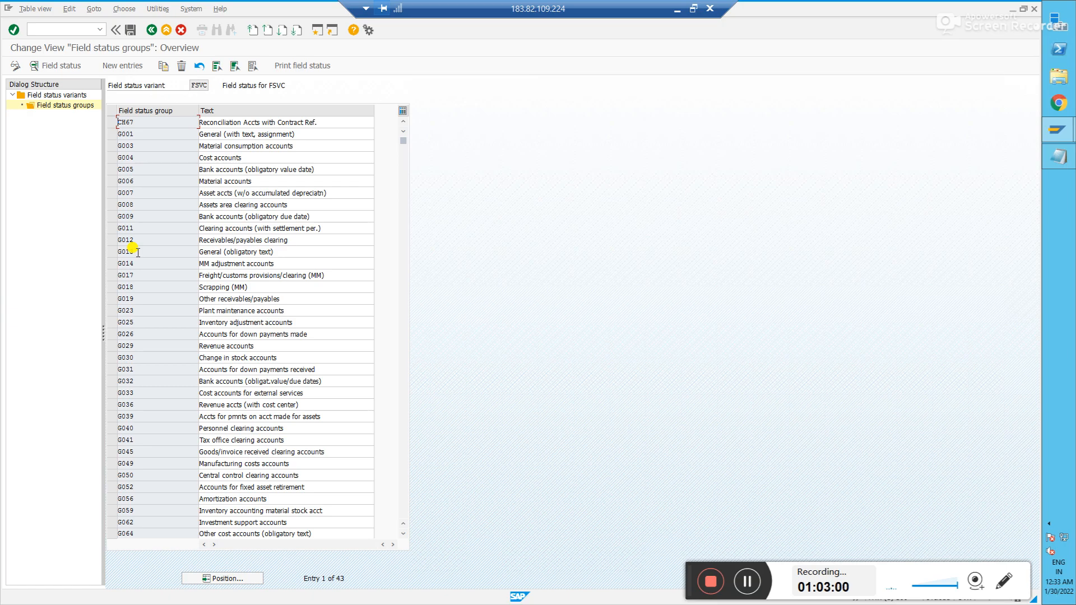
# - Open field status group G001 'General (with text, assignment)' of FSVC
pyautogui.click(111, 135)
pyautogui.doubleClick(129, 136)
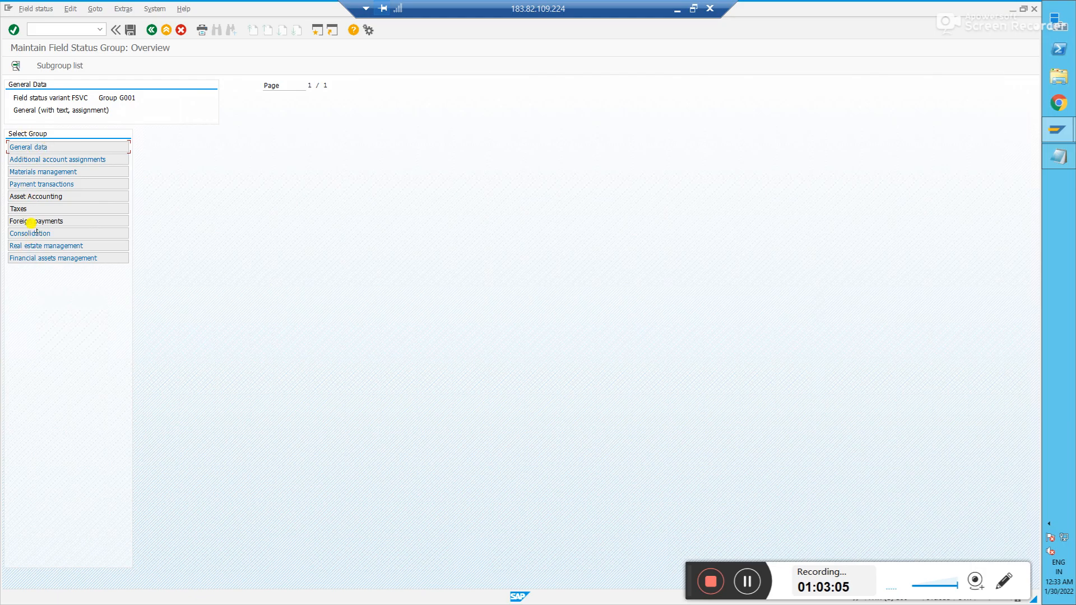
# - Make Assignment number a required entry in G001's General data and save
pyautogui.doubleClick(37, 147)
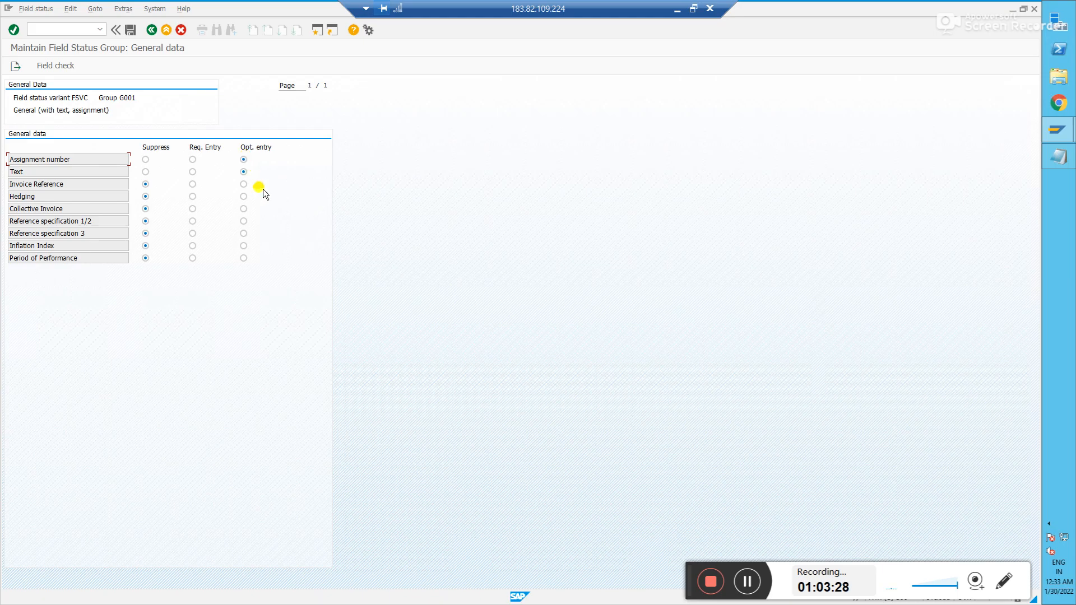
pyautogui.click(193, 159)
pyautogui.click(128, 30)
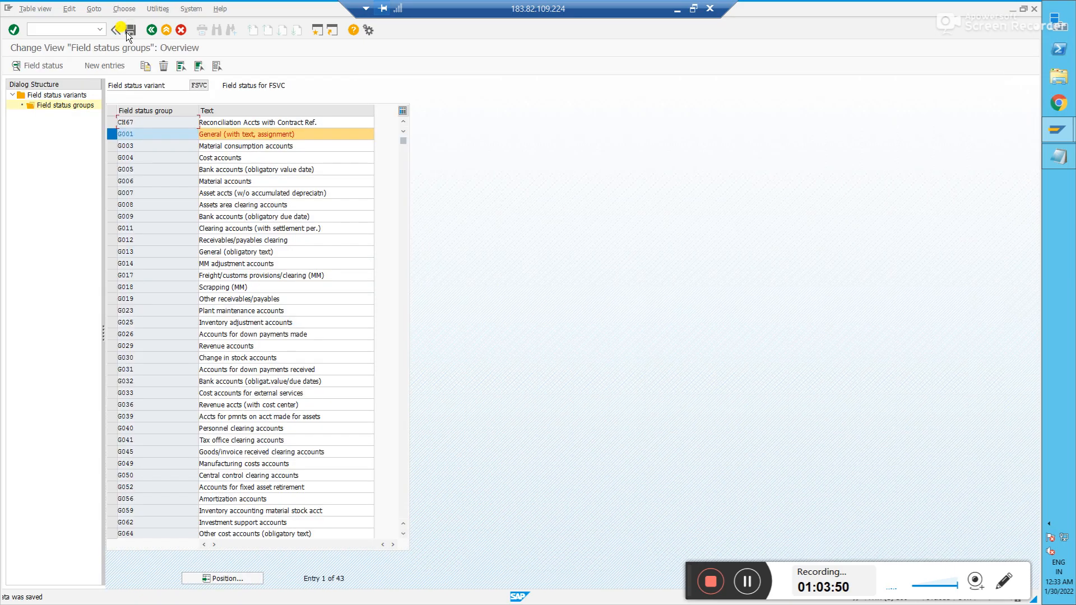
# - Reopen Define Field Status Variants and position the list at FSVC
pyautogui.click(156, 32)
pyautogui.click(156, 32)
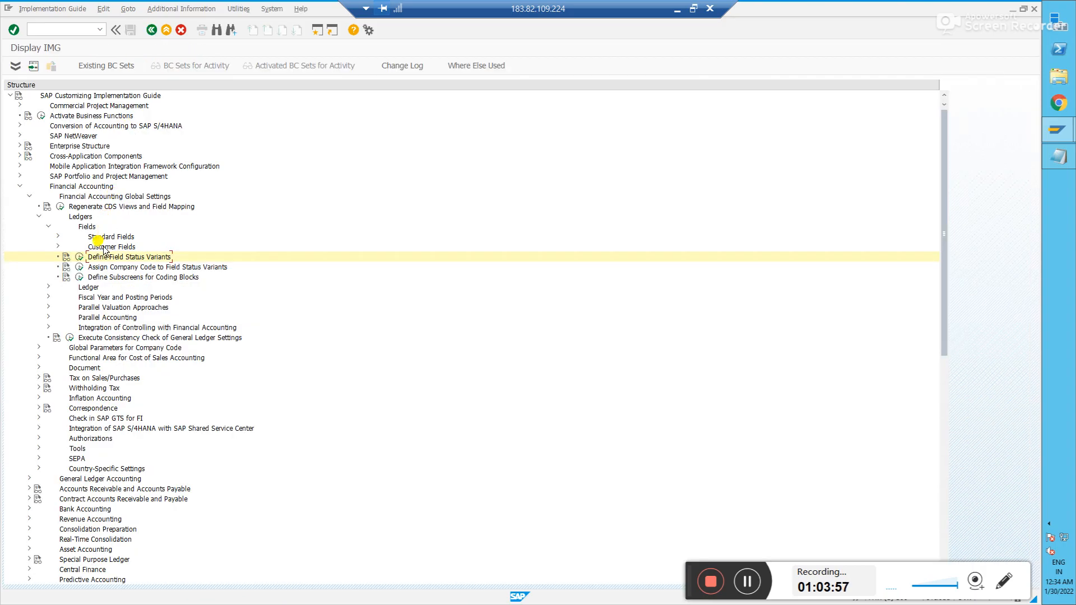
pyautogui.click(79, 258)
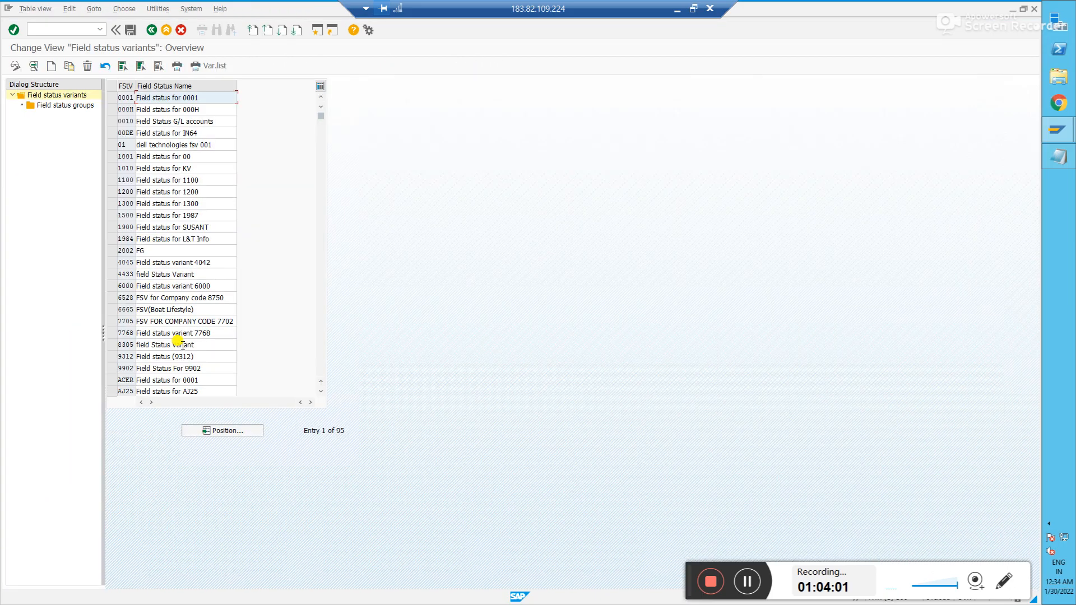
pyautogui.hotkey('alt', 'Tab')
pyautogui.hotkey('alt', 'Tab')
pyautogui.click(216, 431)
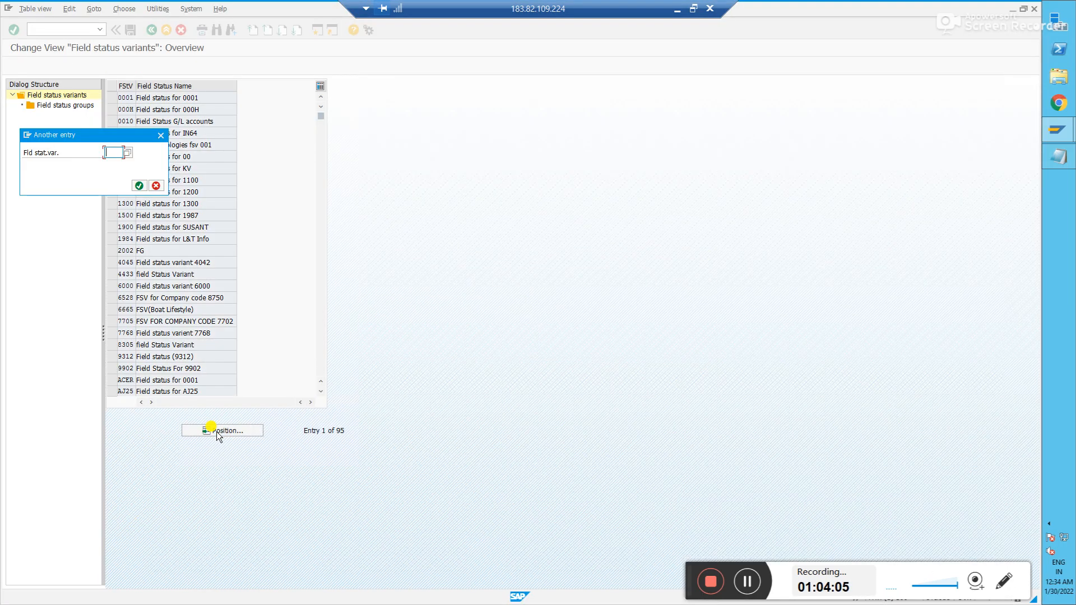
pyautogui.write('FSVC')
pyautogui.press('Return')
# - Add the line 'FSV - FSVC' to the Notepad notes
pyautogui.hotkey('alt', 'Tab')
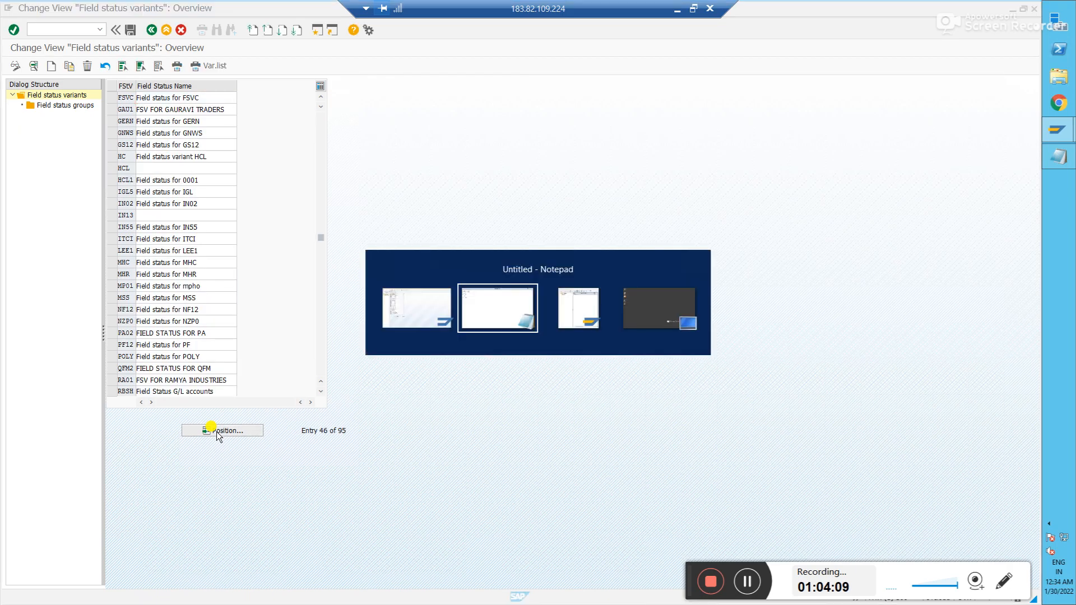
pyautogui.press('Return')
pyautogui.press('Return')
pyautogui.write('FSV - FSV')
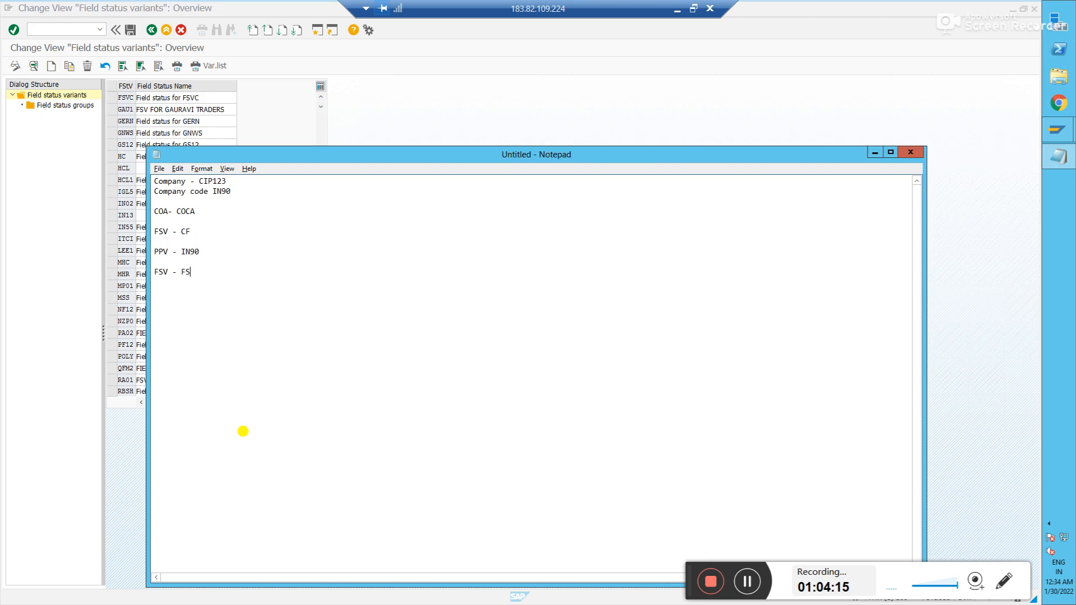
pyautogui.write('C')
# - Enter field status variant FSVC for company code IN90 in the assignment table
pyautogui.hotkey('alt', 'Tab')
pyautogui.click(132, 30)
pyautogui.click(151, 30)
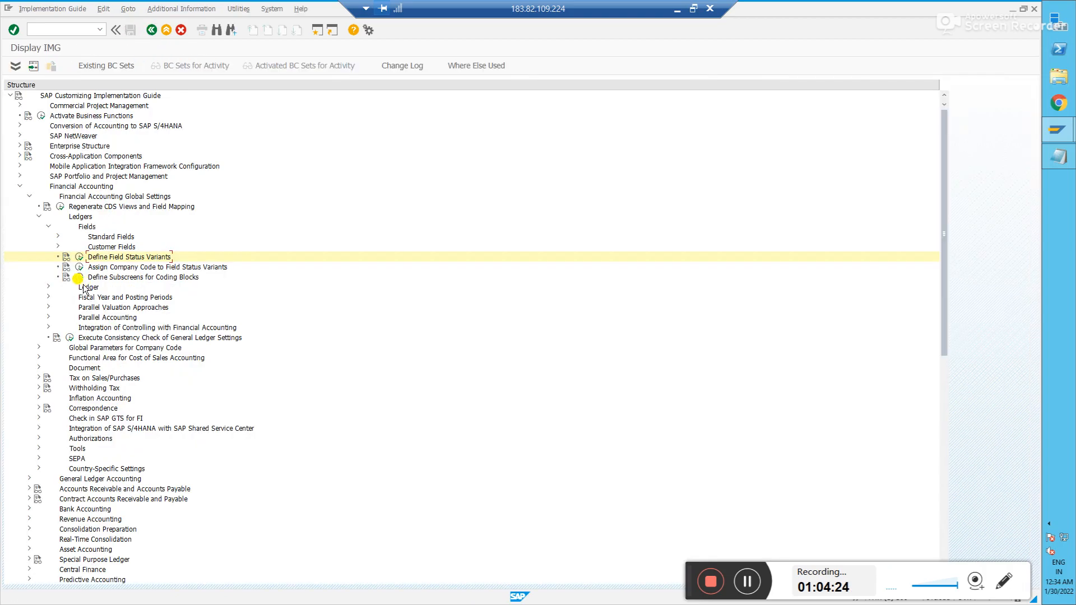
pyautogui.click(79, 267)
pyautogui.click(117, 335)
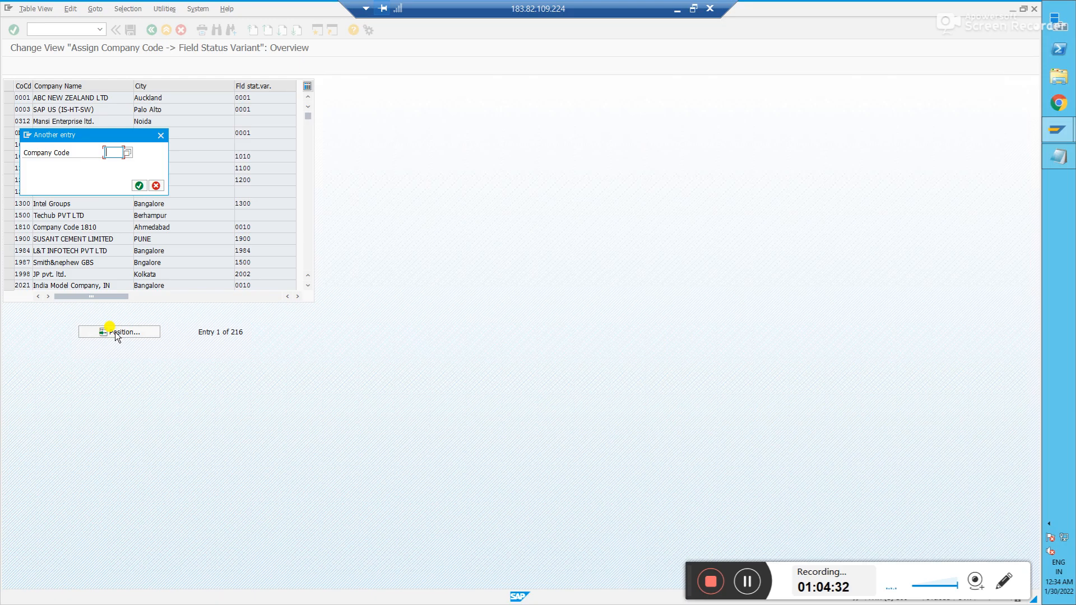
pyautogui.write('in90')
pyautogui.press('Return')
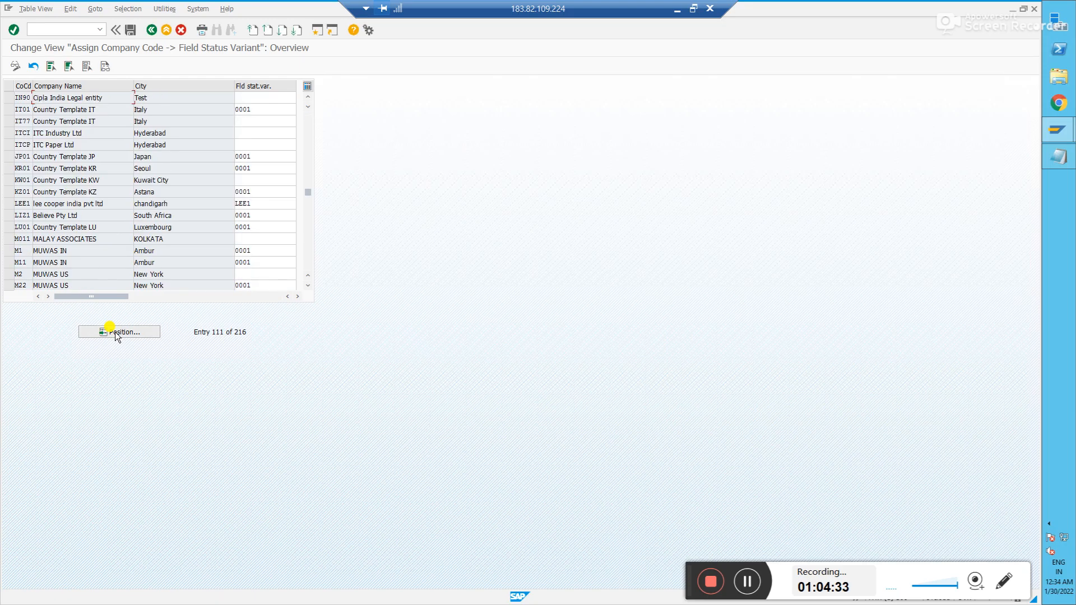
pyautogui.click(263, 98)
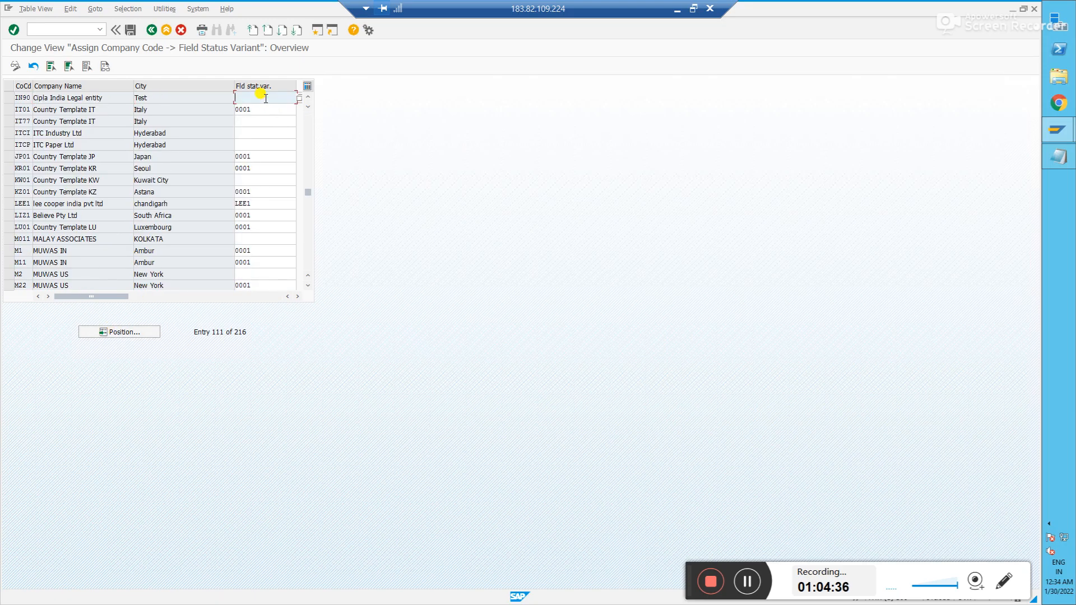
pyautogui.write('FSVC')
# - Save the IN90 assignment under the customizing request and return to the guide tree
pyautogui.click(130, 30)
pyautogui.click(134, 185)
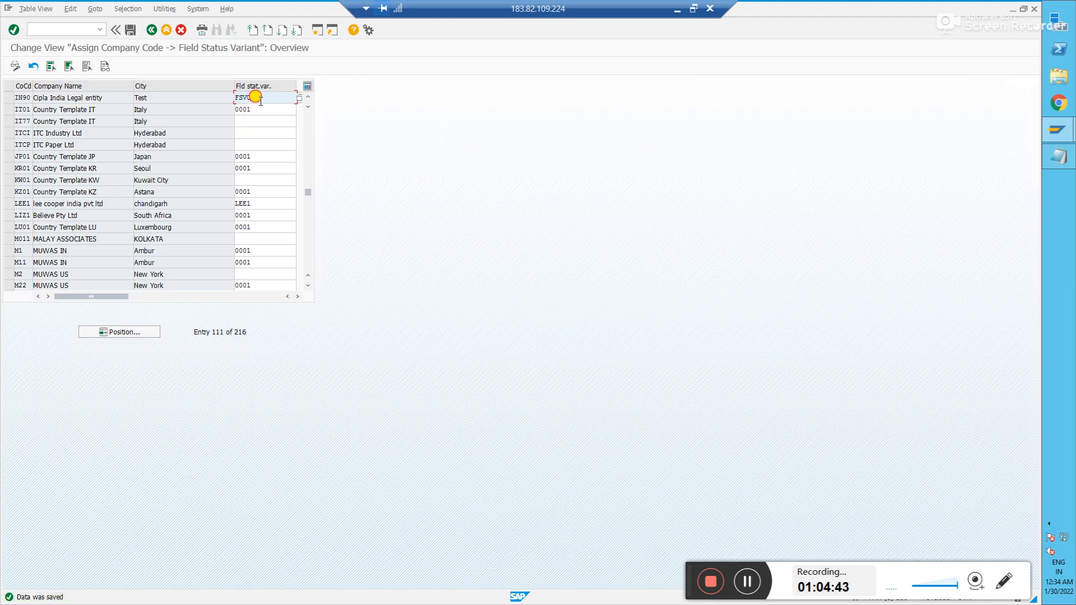
pyautogui.click(8, 97)
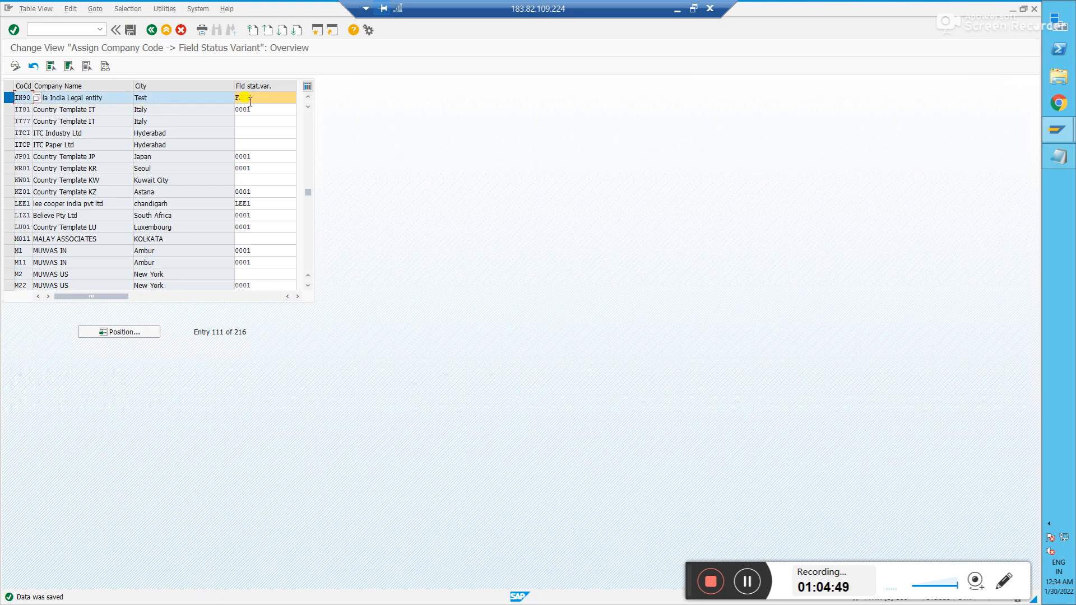
pyautogui.click(278, 96)
pyautogui.click(130, 29)
pyautogui.click(151, 31)
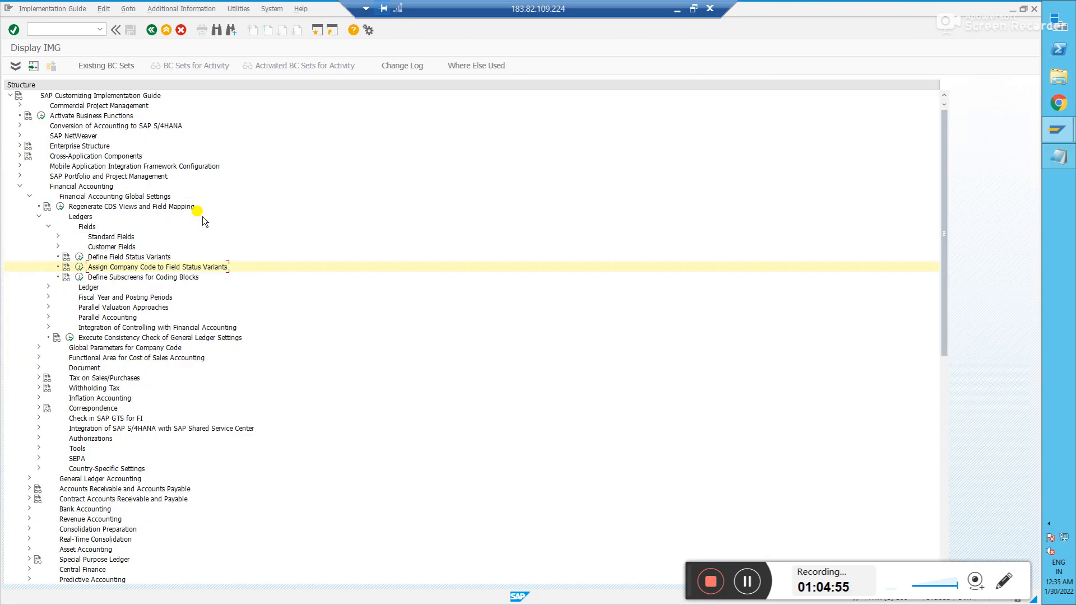
# - Open Define Tolerance Groups for Employees under Document > Tolerance Groups and add a new IN90 entry
pyautogui.click(39, 216)
pyautogui.click(38, 246)
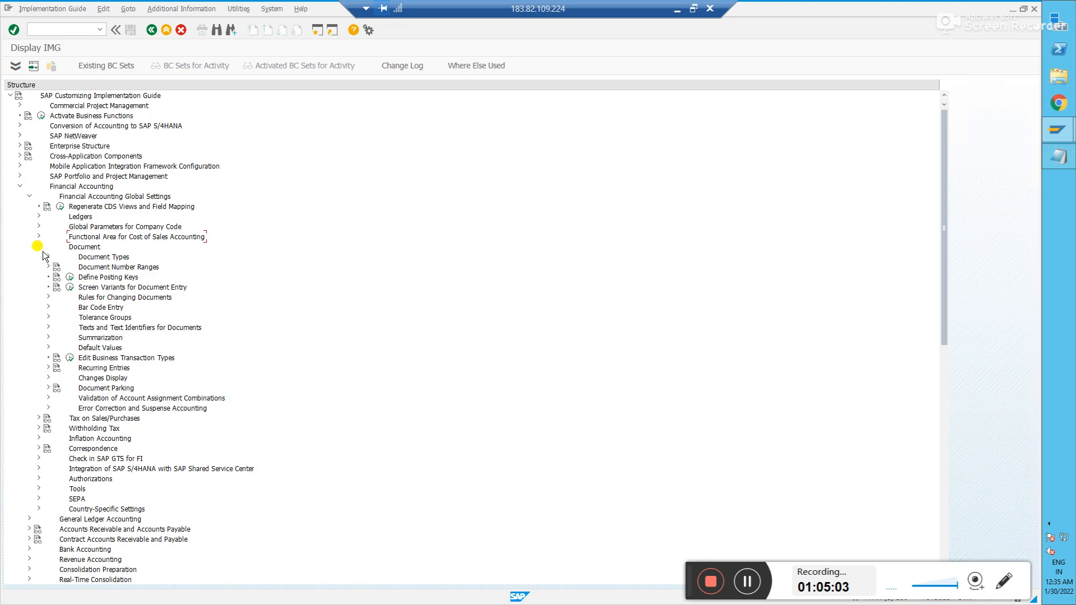
pyautogui.click(49, 317)
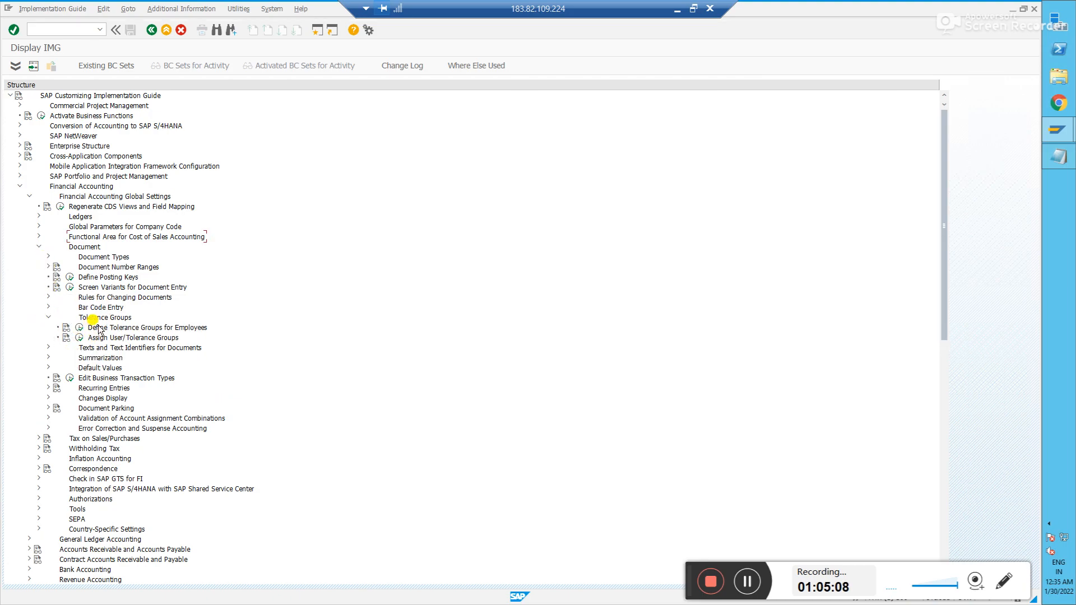
pyautogui.click(78, 330)
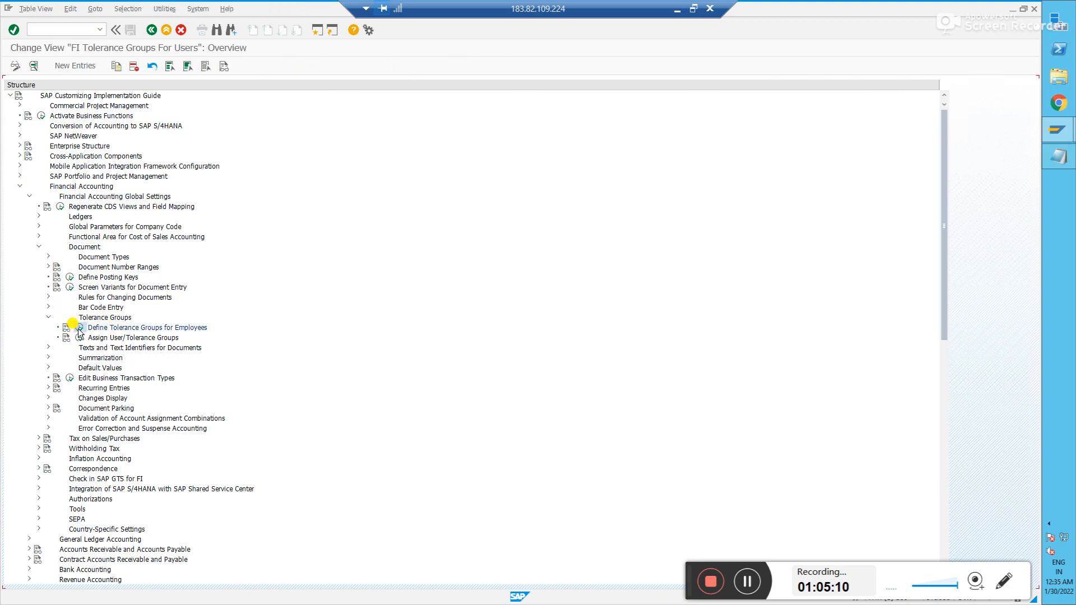
pyautogui.click(76, 66)
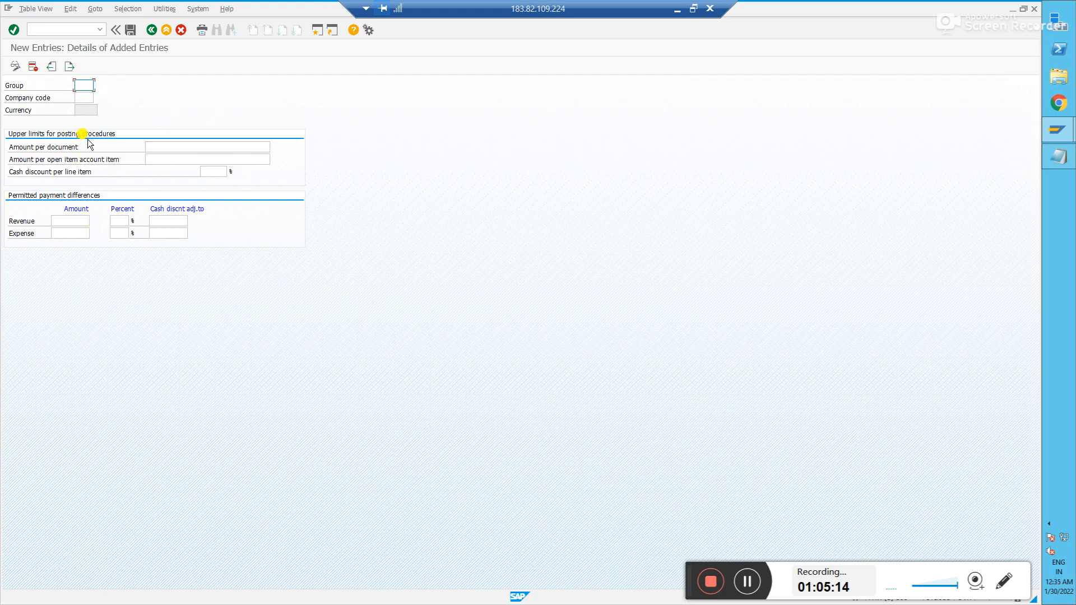
pyautogui.click(79, 97)
pyautogui.write('inf')
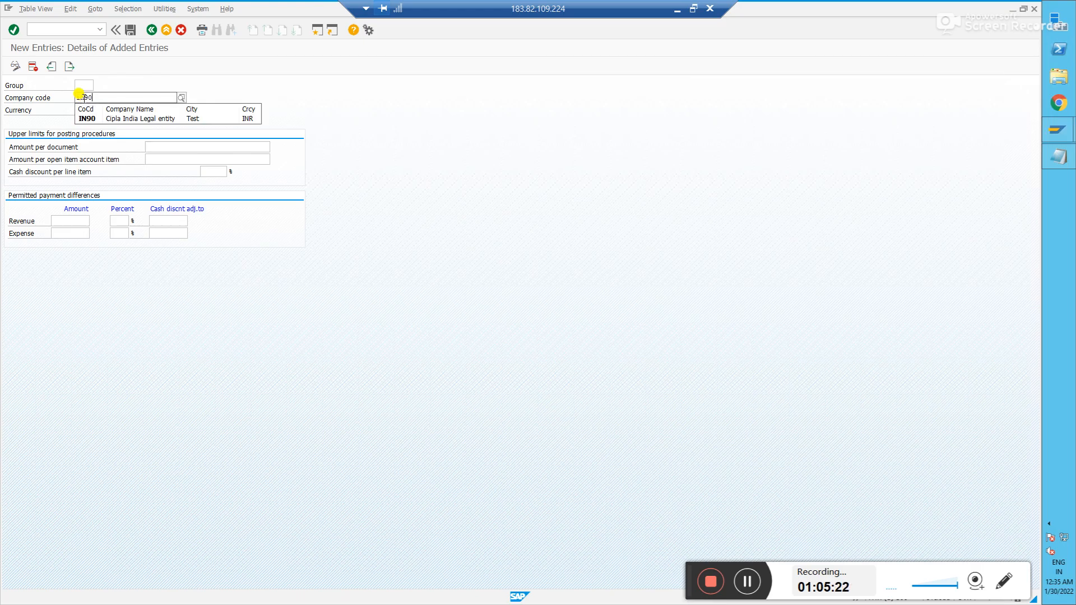
pyautogui.press('Return')
pyautogui.click(81, 86)
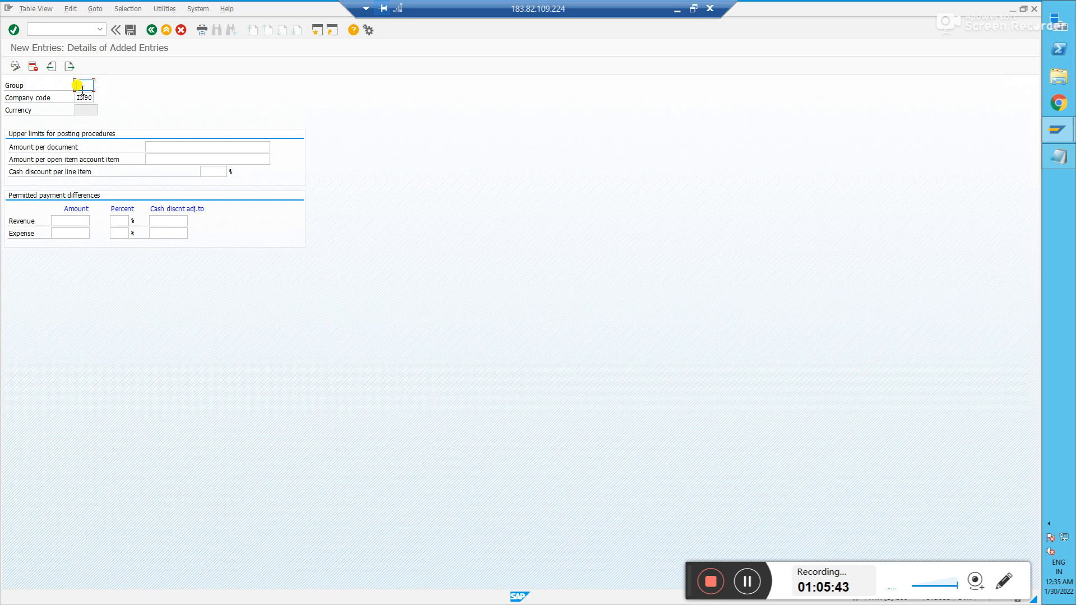
pyautogui.click(209, 147)
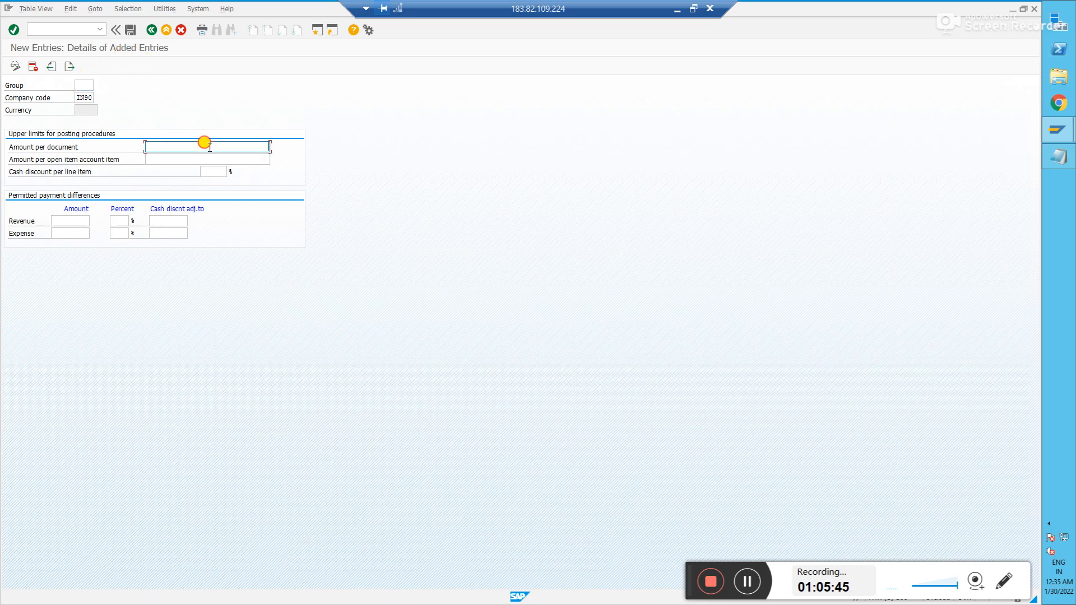
# - Set the amount per document and per open item limits to 999,999,999.00
pyautogui.click(216, 159)
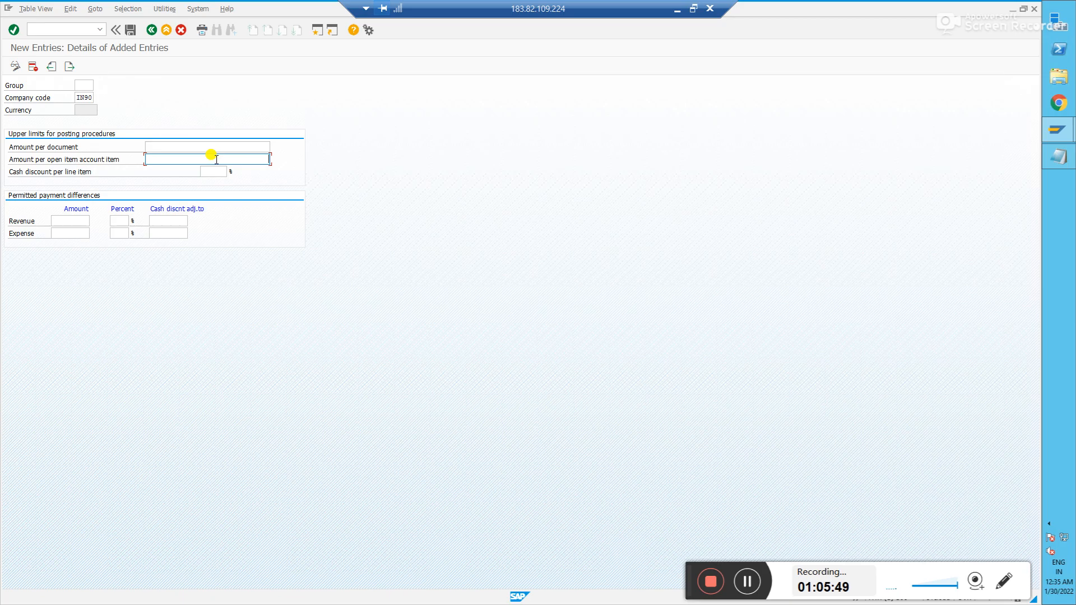
pyautogui.click(85, 85)
pyautogui.click(195, 147)
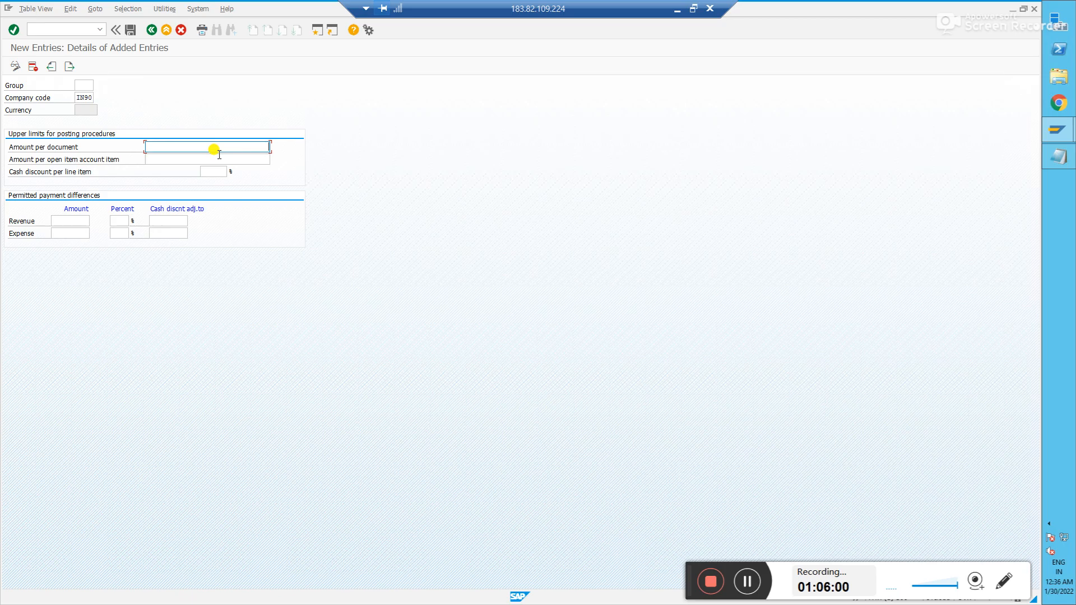
pyautogui.write('9999')
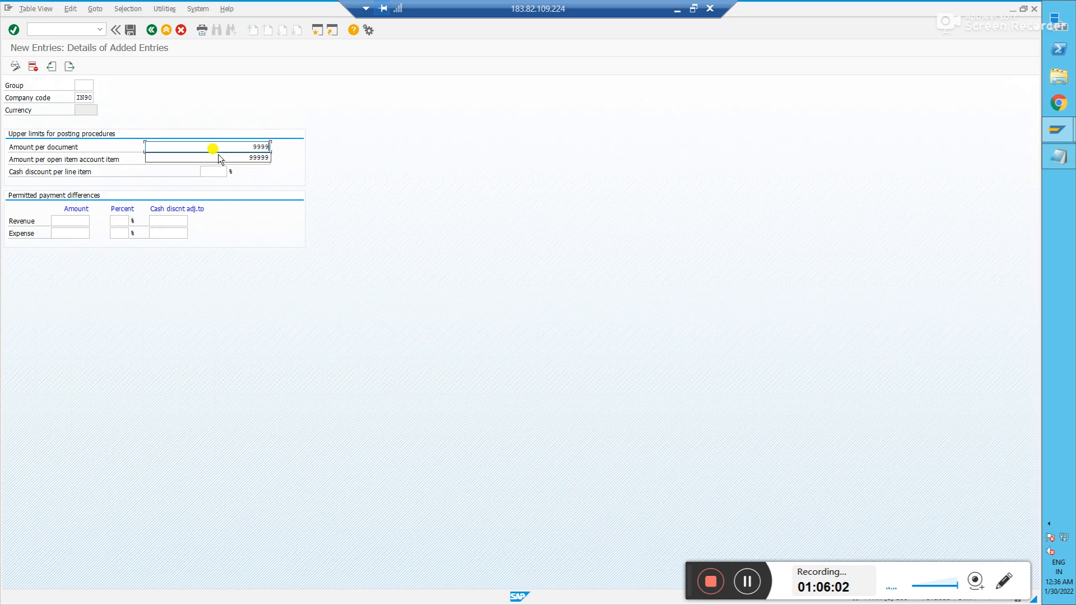
pyautogui.write('9999')
pyautogui.press('Tab')
pyautogui.write('999999999')
pyautogui.press('Tab')
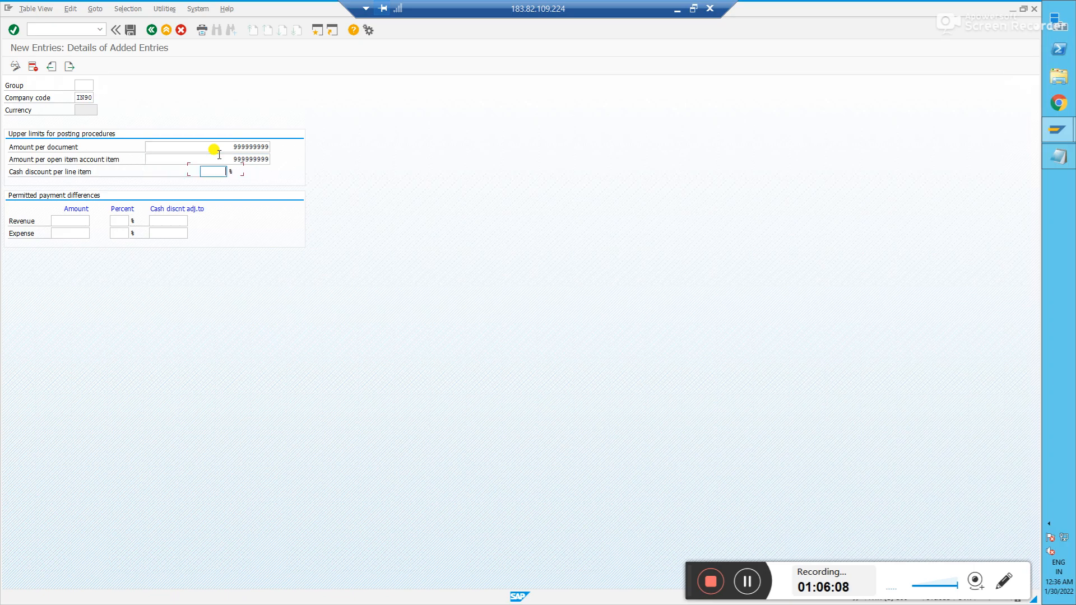
# - Set cash discount per line item to 2% and the revenue difference amount to 100
pyautogui.click(83, 84)
pyautogui.click(216, 171)
pyautogui.write('2')
pyautogui.press('Tab')
pyautogui.write('100')
# - Fill revenue 2% and 100 adjustment, and expense limits 100, 2%, 100, then confirm
pyautogui.press('Tab')
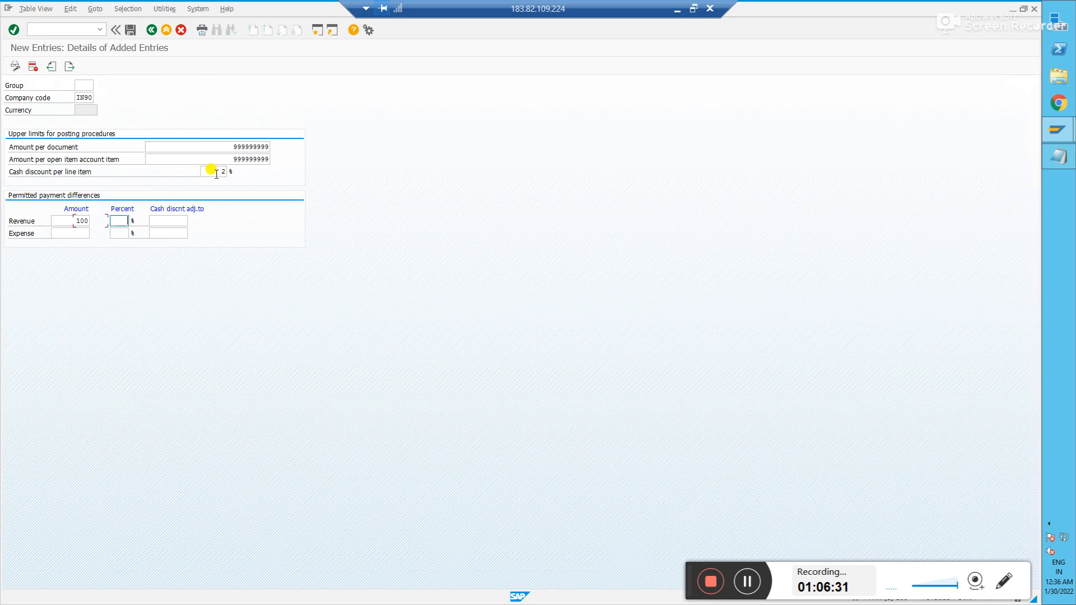
pyautogui.press('Down')
pyautogui.press('Tab')
pyautogui.press('Down')
pyautogui.press('Tab')
pyautogui.press('Down')
pyautogui.press('Down')
pyautogui.press('Tab')
pyautogui.press('Down')
pyautogui.press('Tab')
pyautogui.press('Down')
pyautogui.press('Tab')
pyautogui.press('Return')
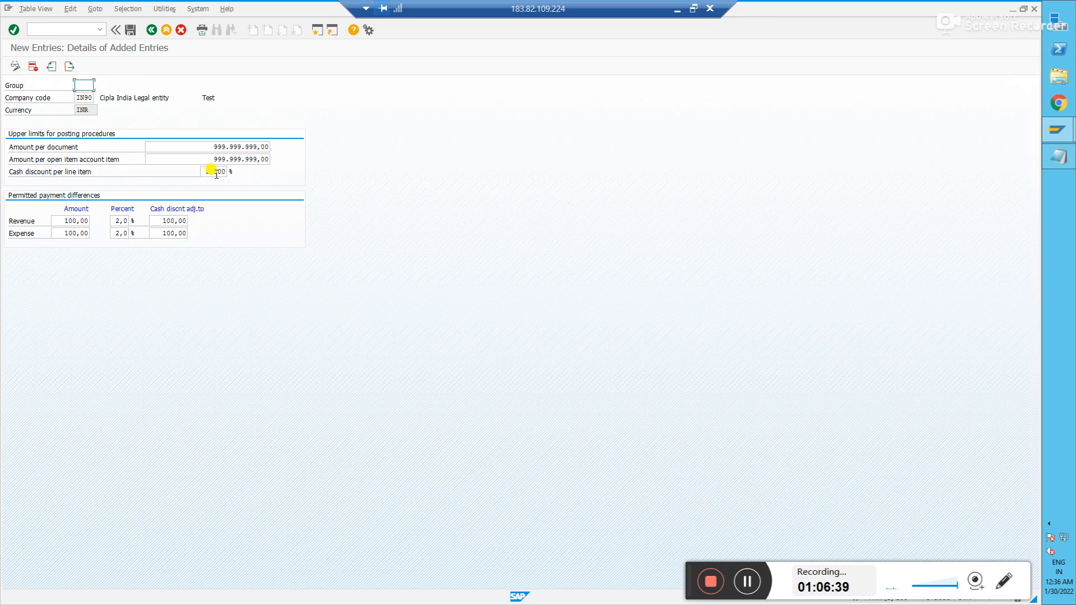
# - Save the tolerance group under the customizing request and return to the guide tree
pyautogui.click(130, 30)
pyautogui.click(134, 185)
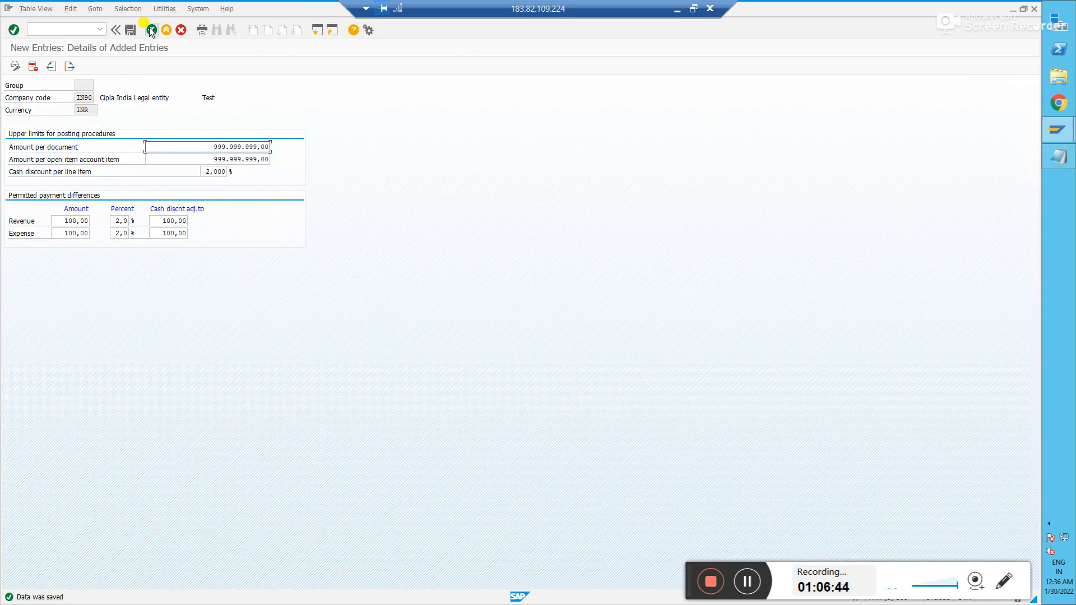
pyautogui.click(151, 30)
pyautogui.click(151, 29)
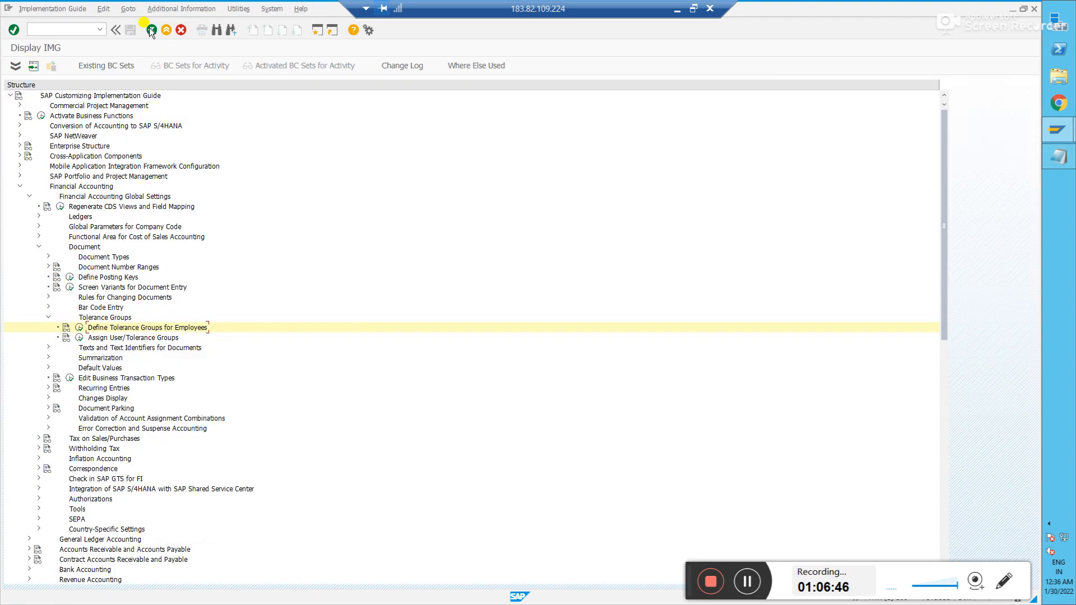
# - Minimize the SAP session and dismiss PowerPoint's sign-in prompt to reveal the FICO configuration slide
pyautogui.click(673, 8)
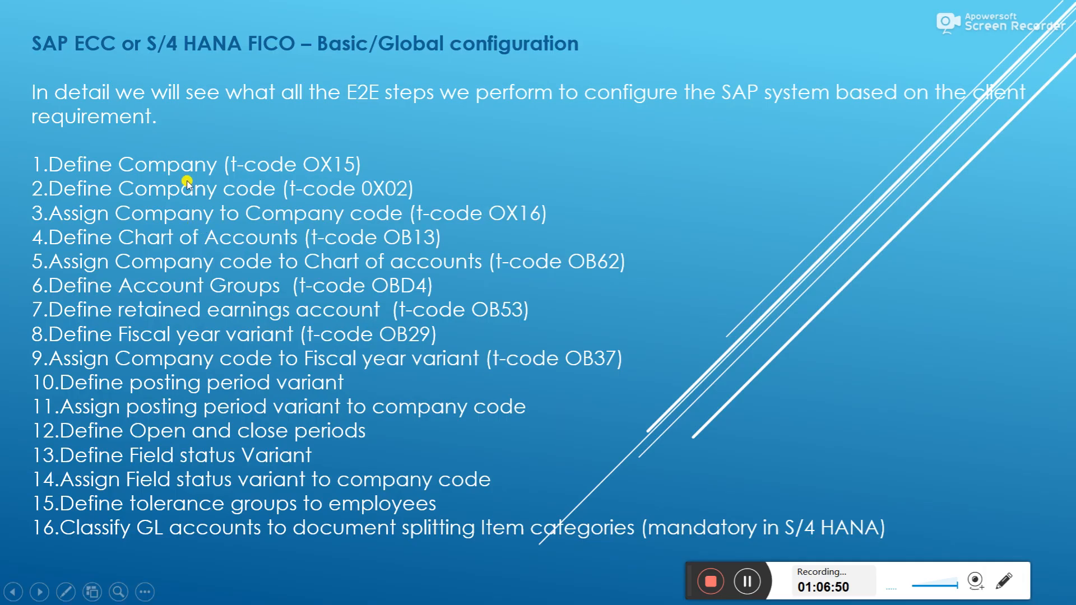
pyautogui.click(782, 374)
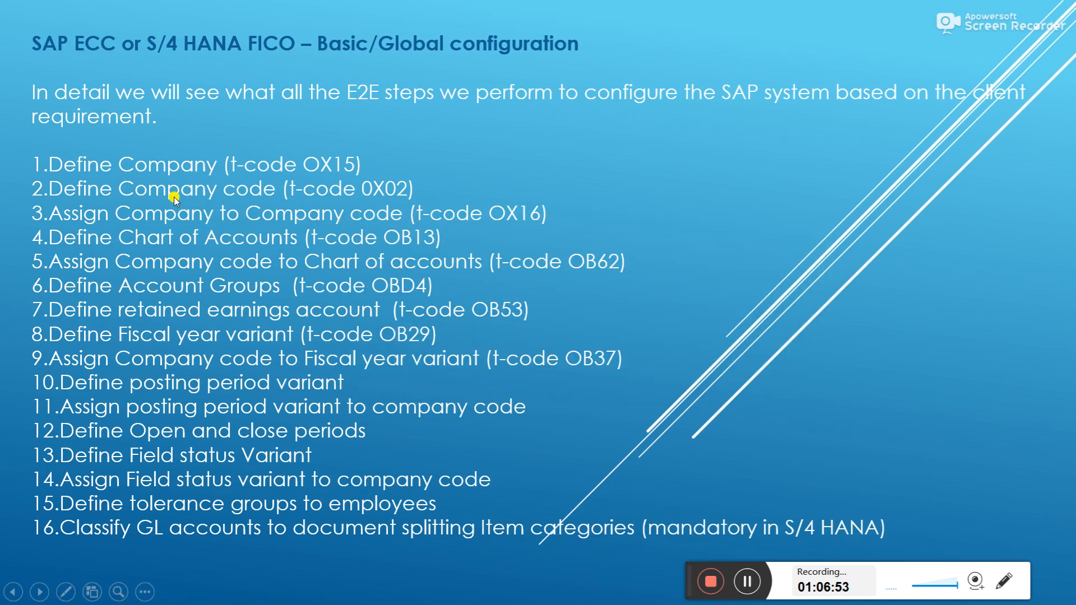
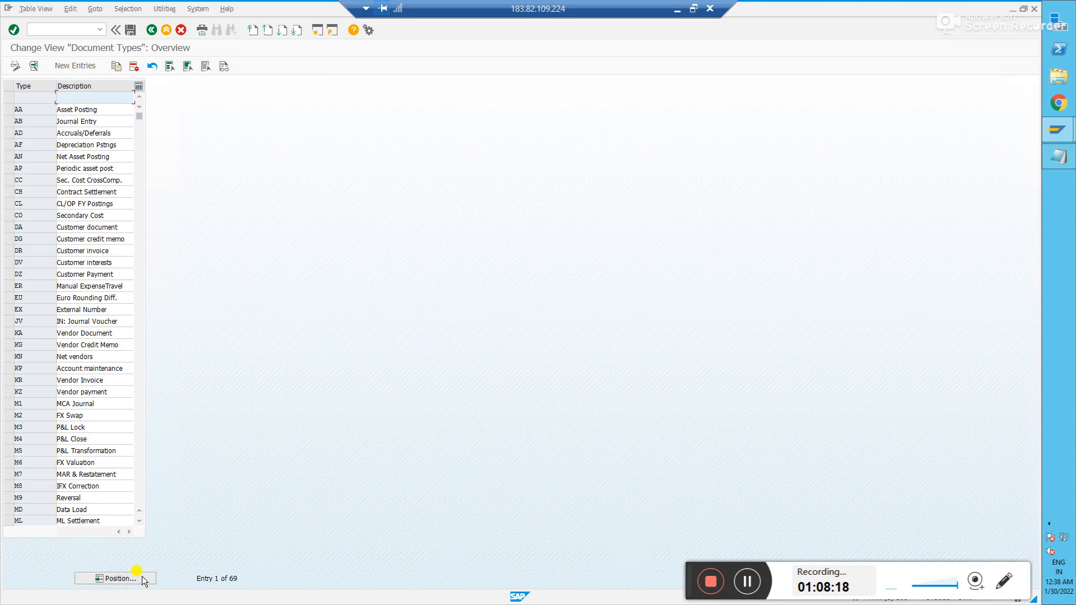
# - Use Position to jump the document types list to SA, then to KR Vendor Invoice
pyautogui.click(144, 581)
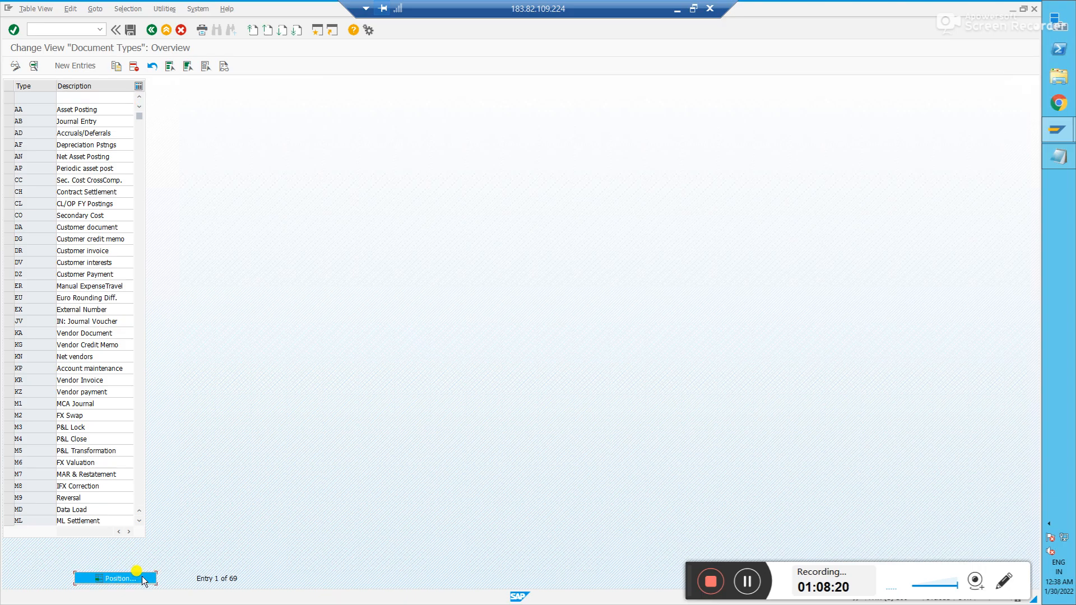
pyautogui.write('SA')
pyautogui.press('Return')
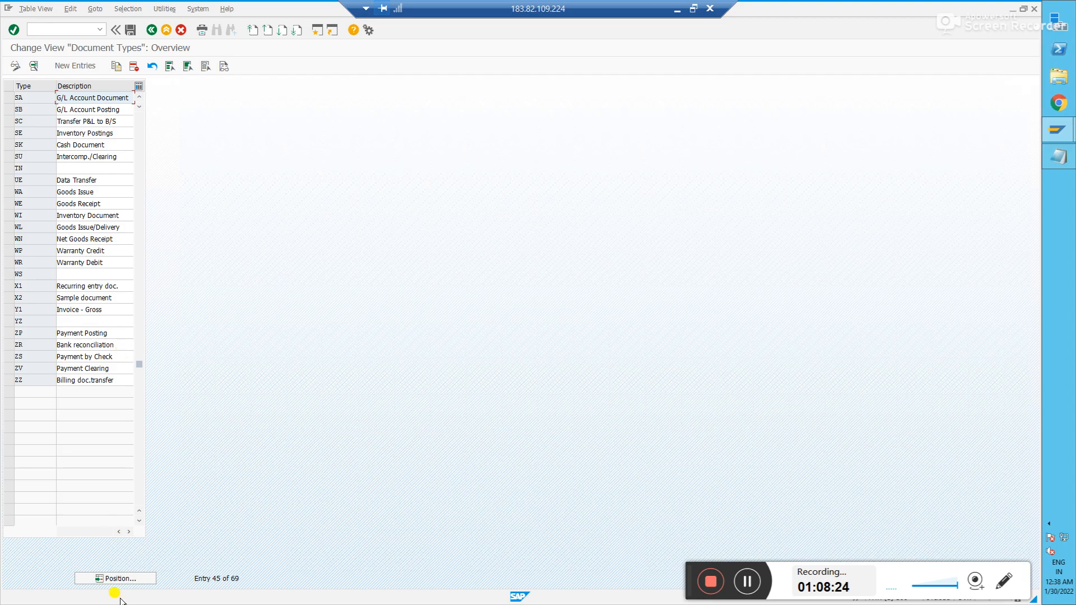
pyautogui.click(116, 578)
pyautogui.write('KR')
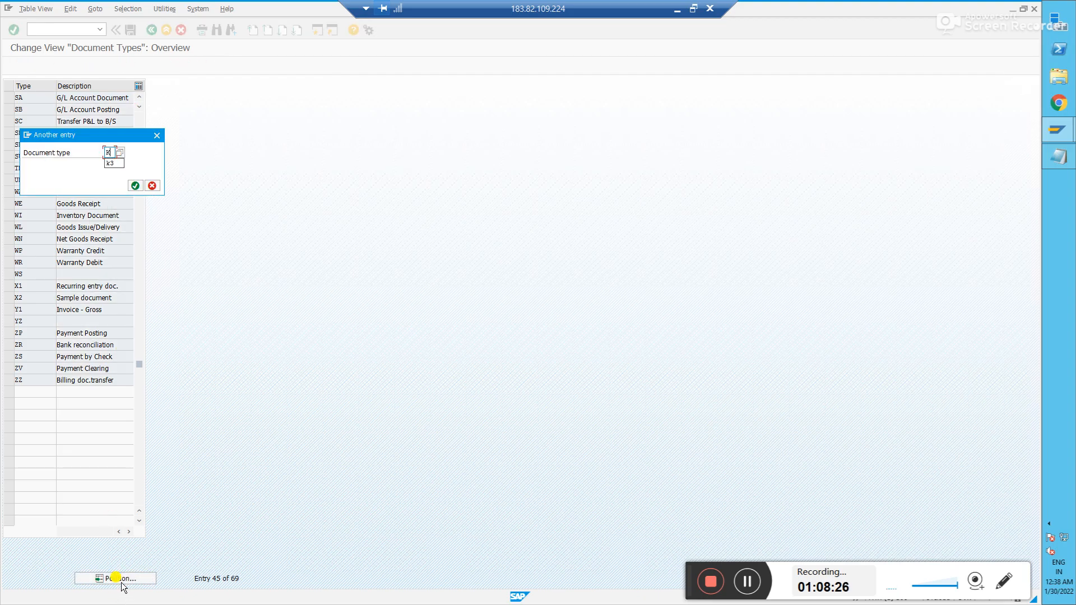
pyautogui.press('Return')
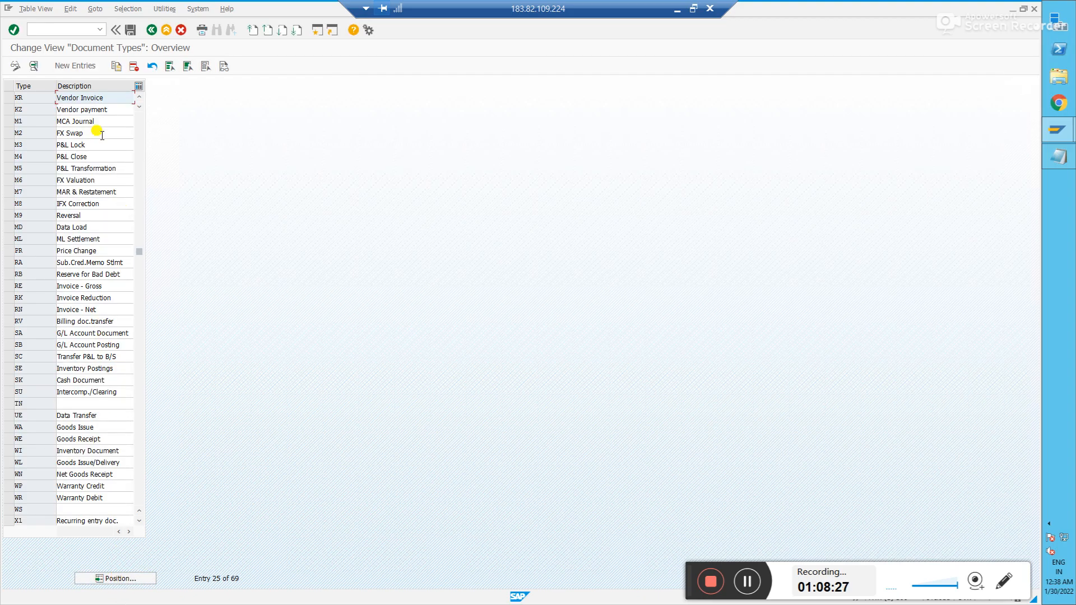
pyautogui.click(8, 97)
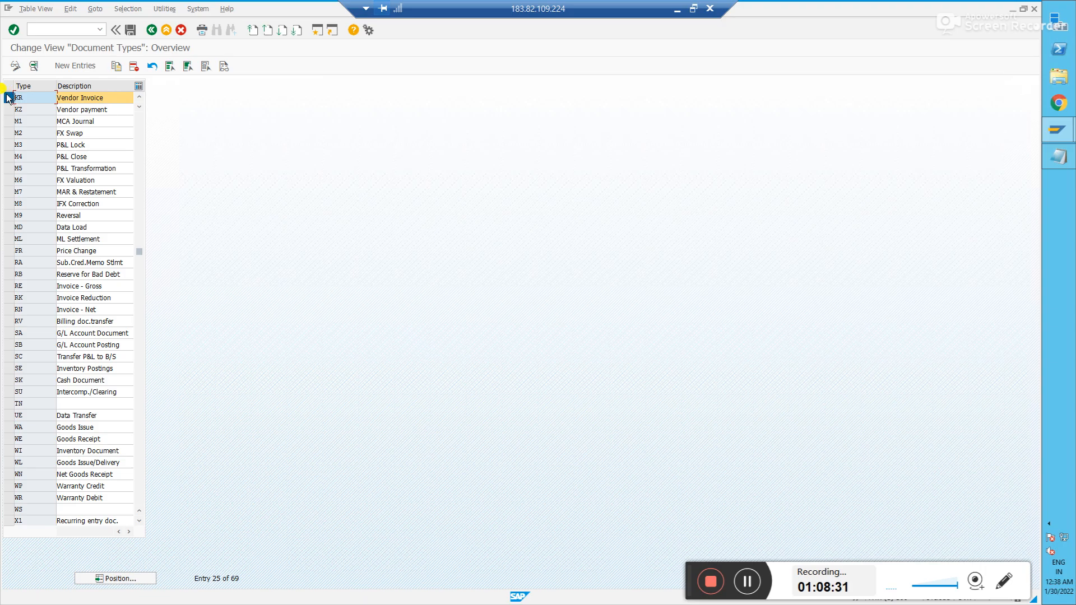
pyautogui.click(8, 97)
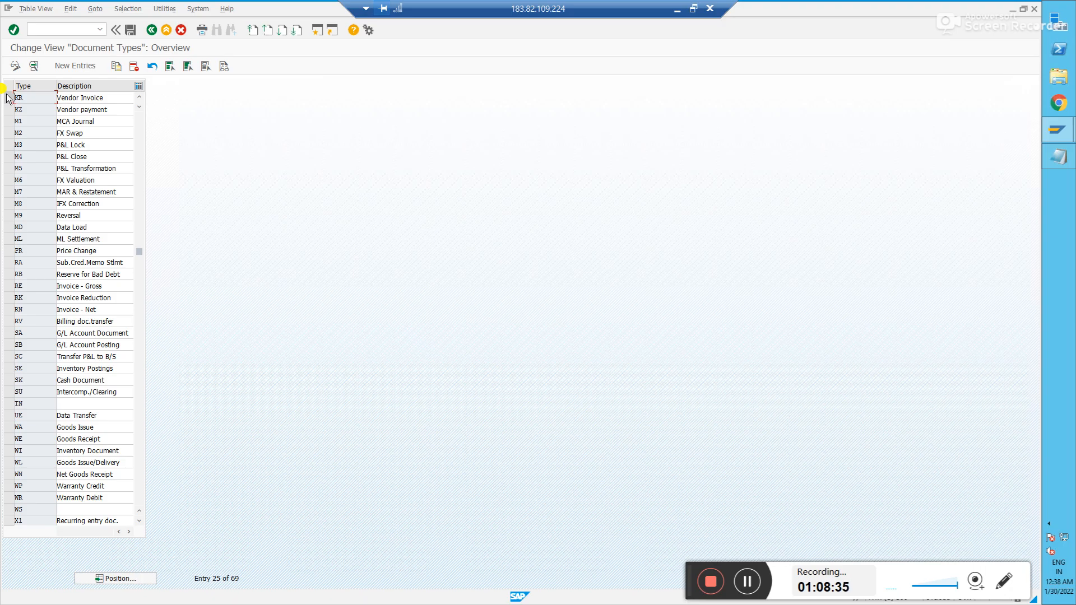
# - Reposition the list back to SA and select the SA G/L Account Document row
pyautogui.click(121, 578)
pyautogui.press('Return')
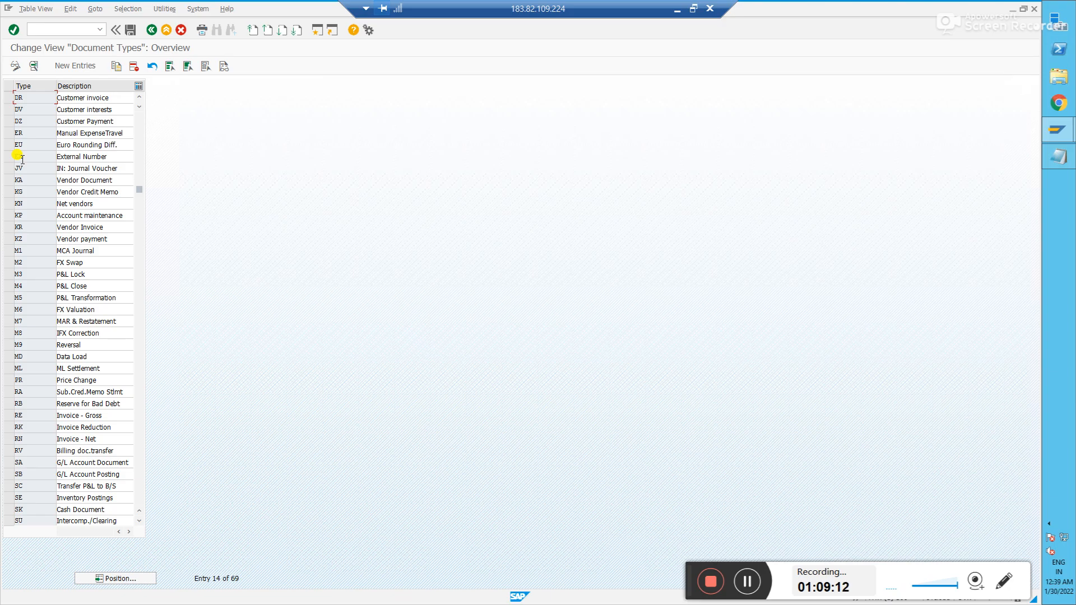
pyautogui.click(104, 578)
pyautogui.write('SA')
pyautogui.press('Return')
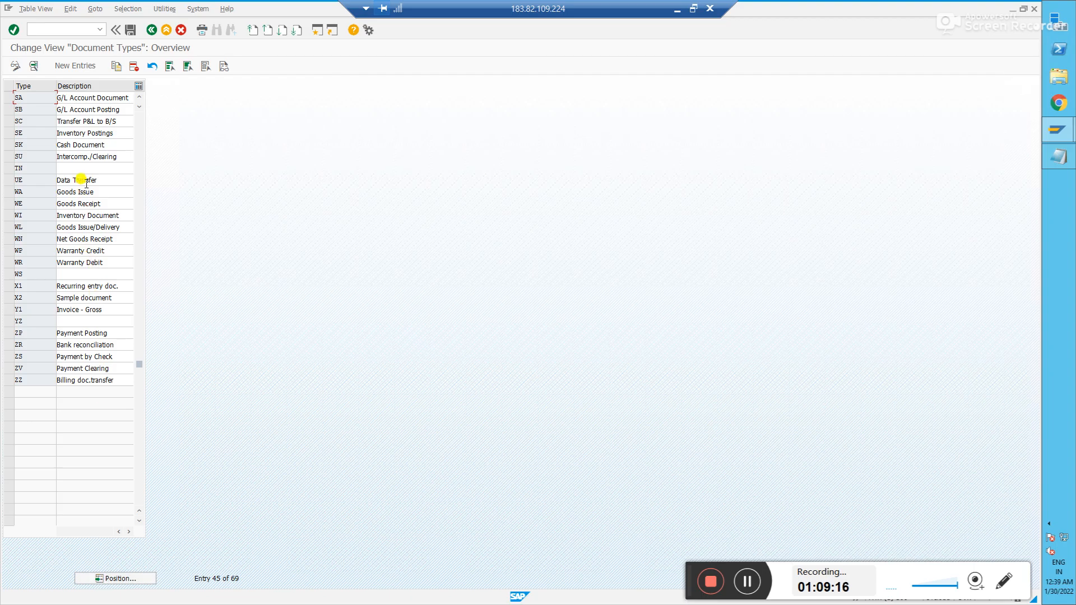
pyautogui.click(9, 98)
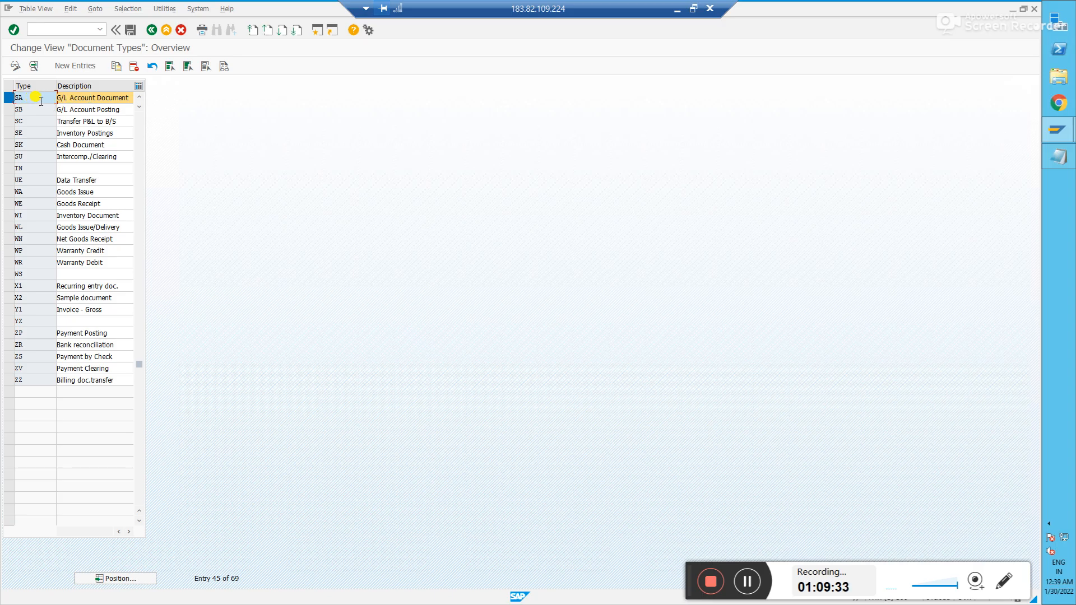
# - Open document type SA's number range information and edit intervals for company code IN90
pyautogui.doubleClick(73, 101)
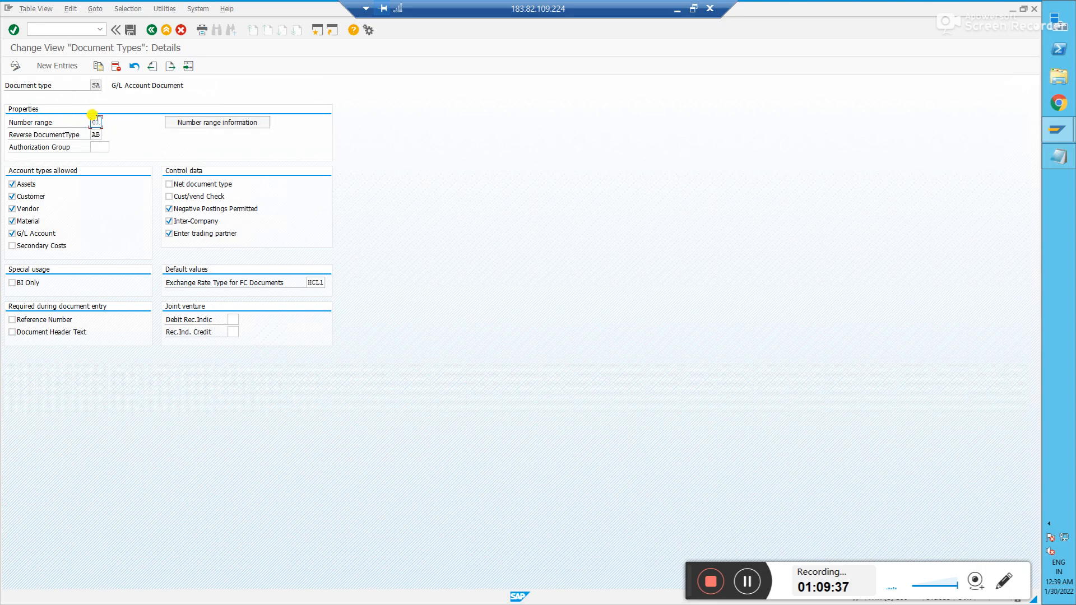
pyautogui.click(184, 125)
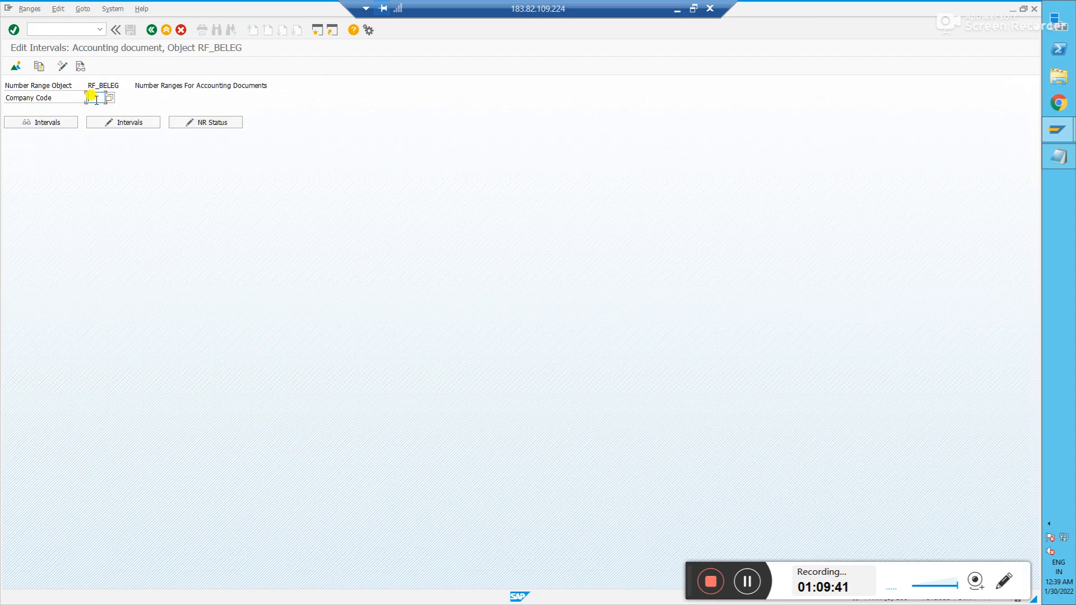
pyautogui.write('IN90')
pyautogui.click(117, 123)
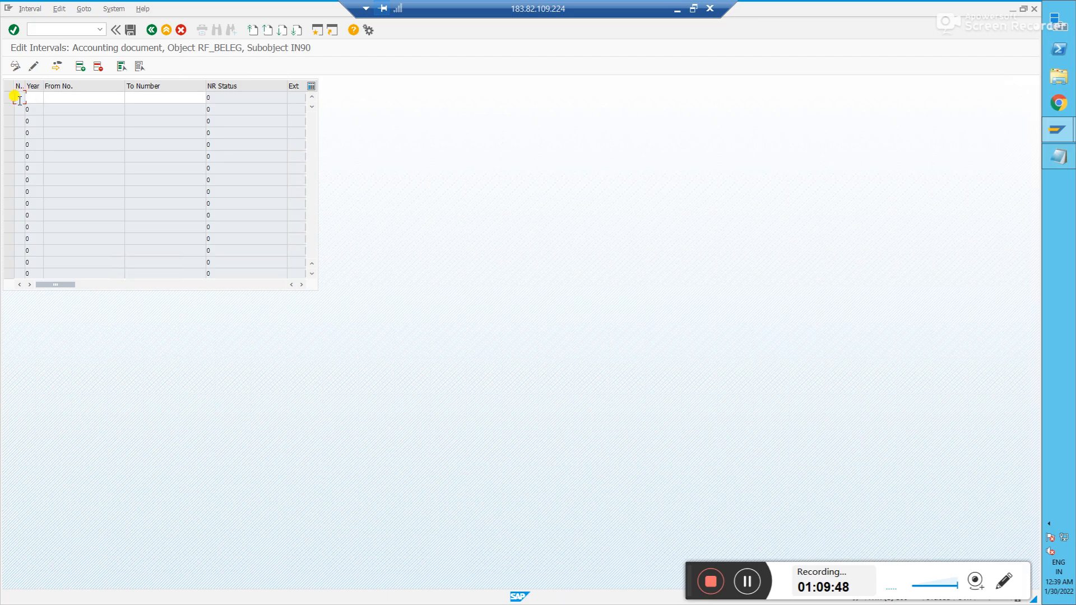
# - Add interval 01 for year 2021 from 1000 to 1999 and save it
pyautogui.write('01')
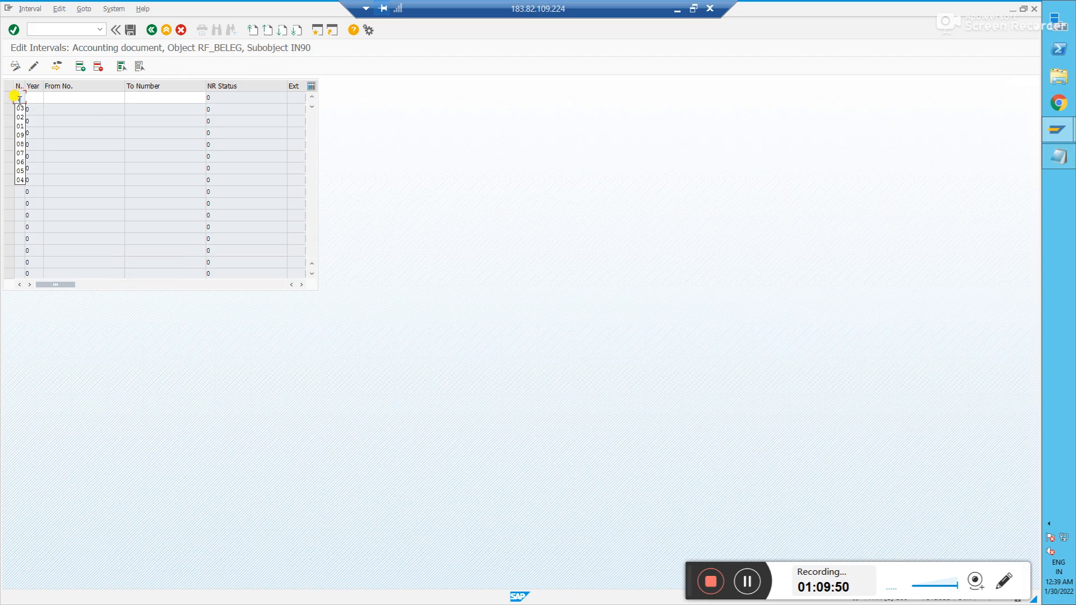
pyautogui.press('Tab')
pyautogui.write('2021')
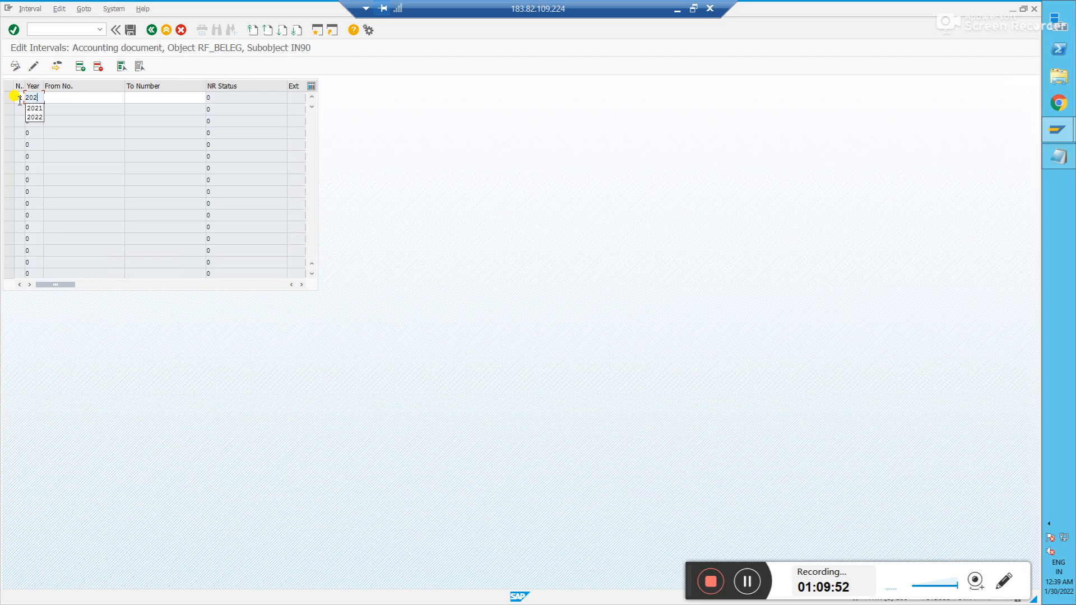
pyautogui.press('Tab')
pyautogui.write('1000')
pyautogui.press('Tab')
pyautogui.write('1999')
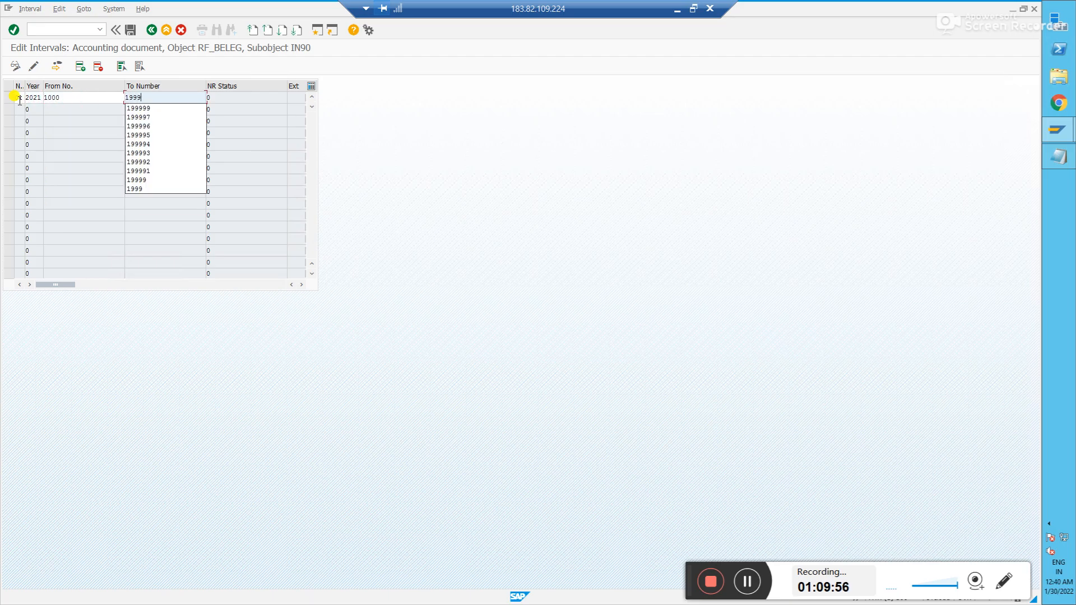
pyautogui.press('Return')
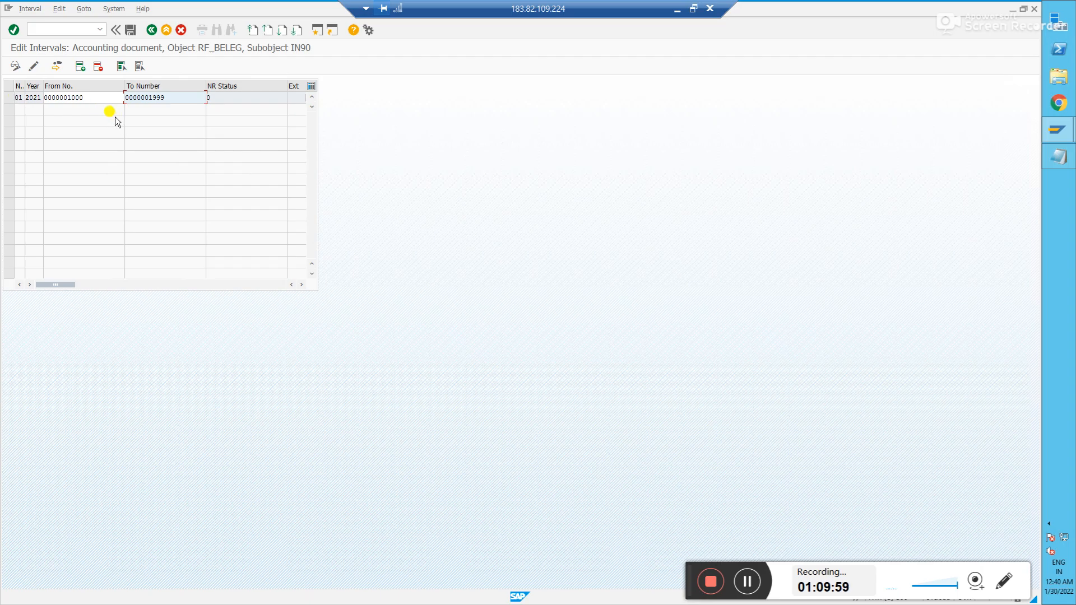
pyautogui.click(89, 99)
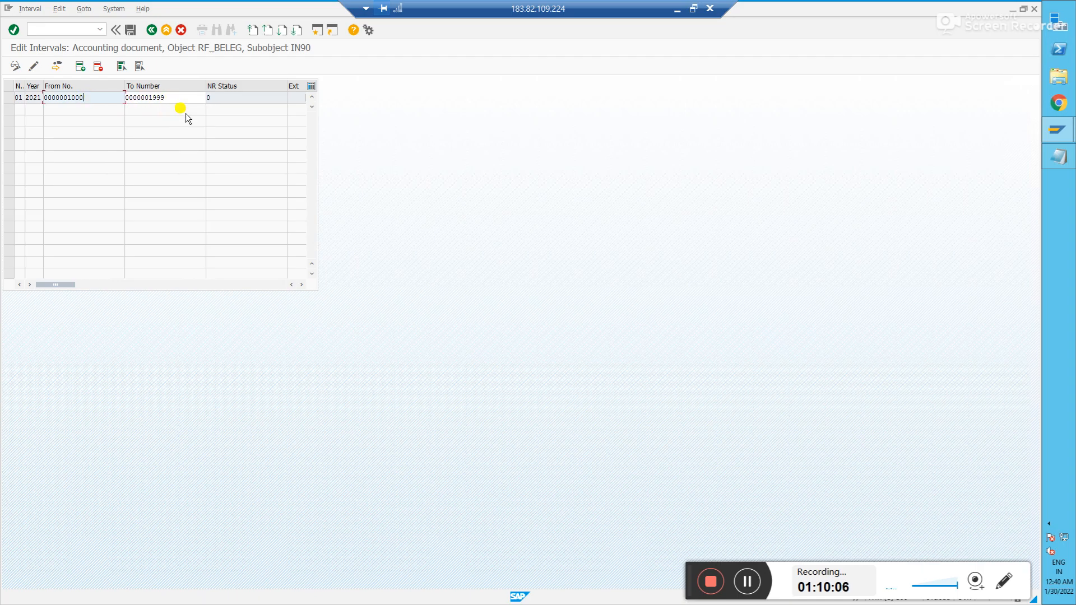
pyautogui.click(301, 285)
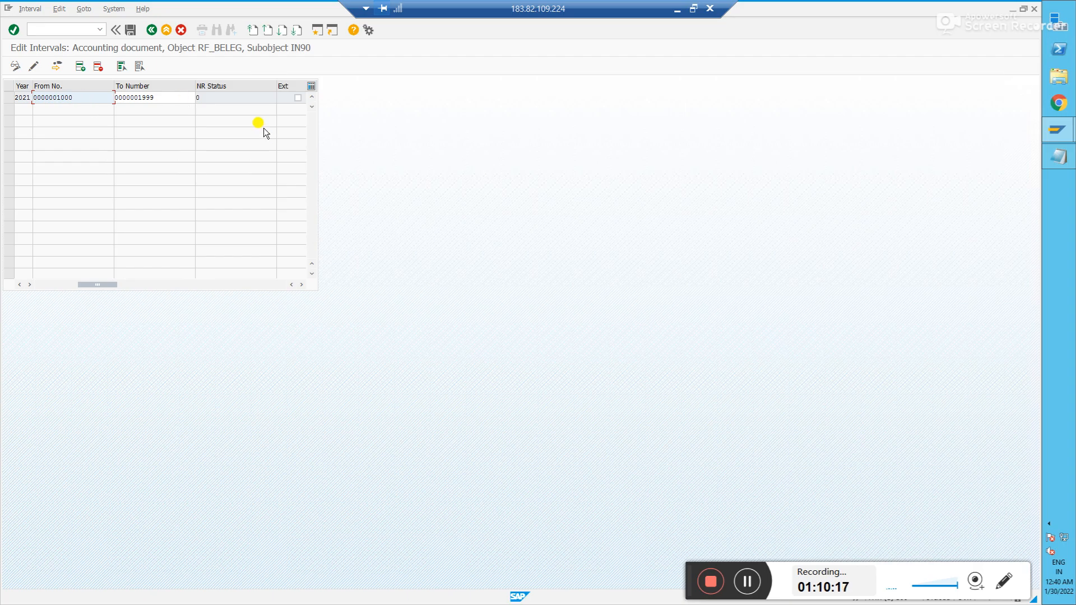
pyautogui.click(132, 31)
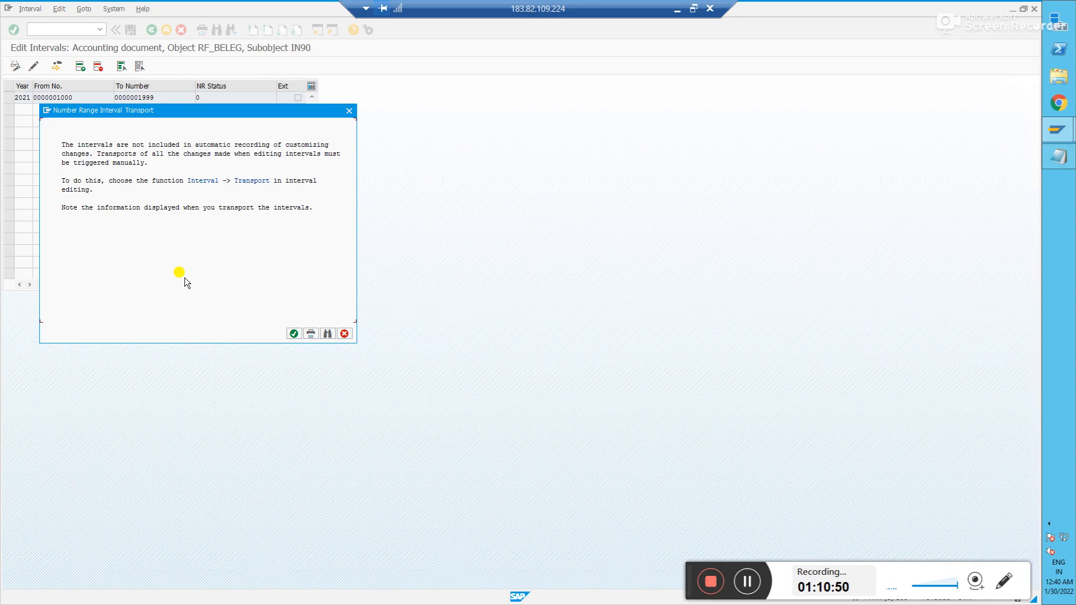
# - Transport the 2021 interval via Interval > Transport under the customizing request
pyautogui.click(294, 334)
pyautogui.click(10, 97)
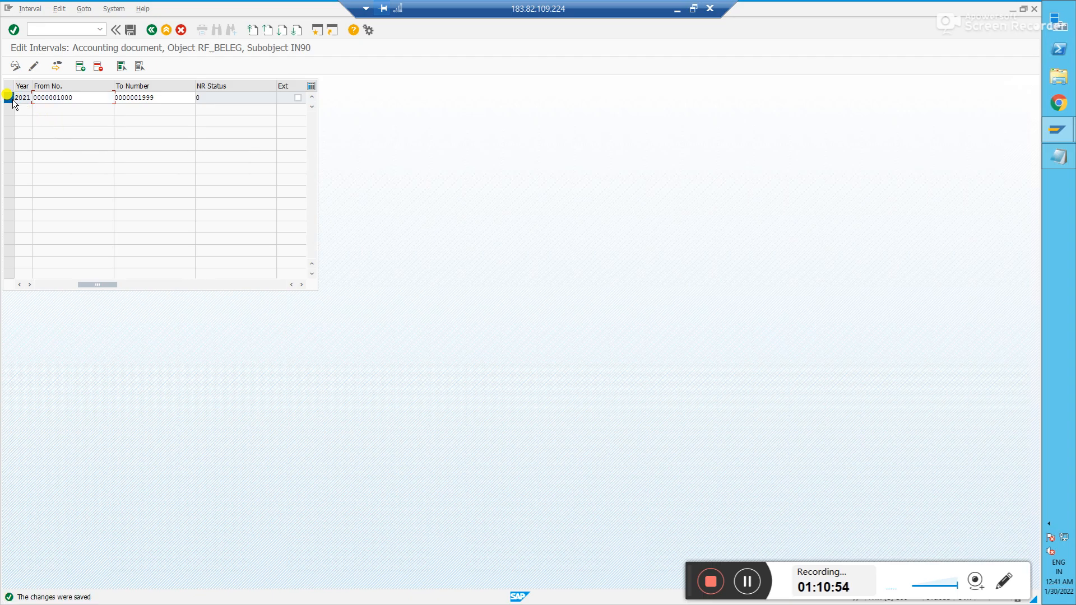
pyautogui.click(28, 9)
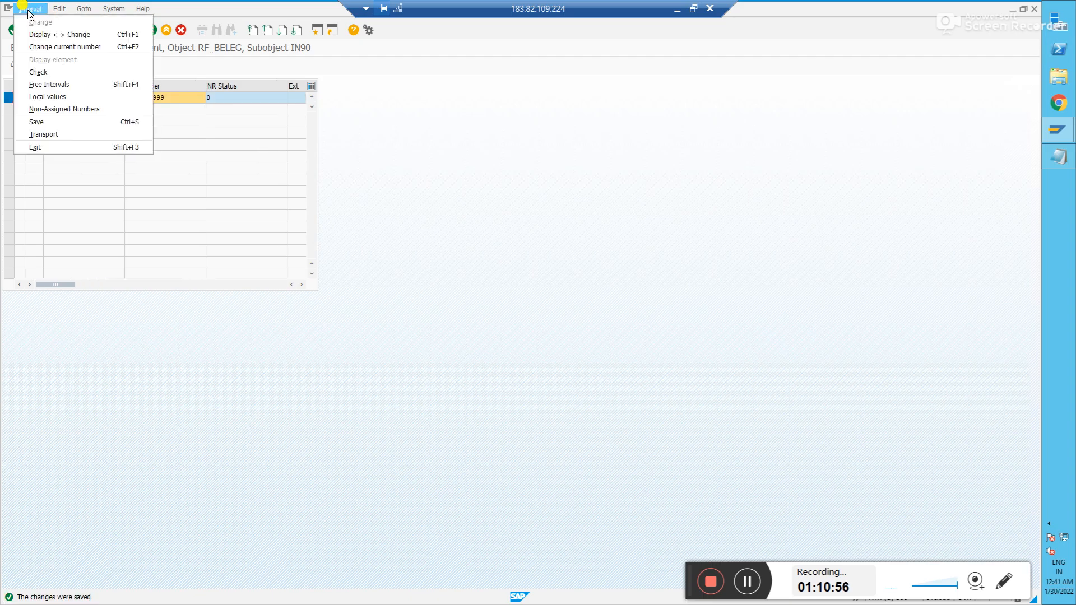
pyautogui.click(41, 135)
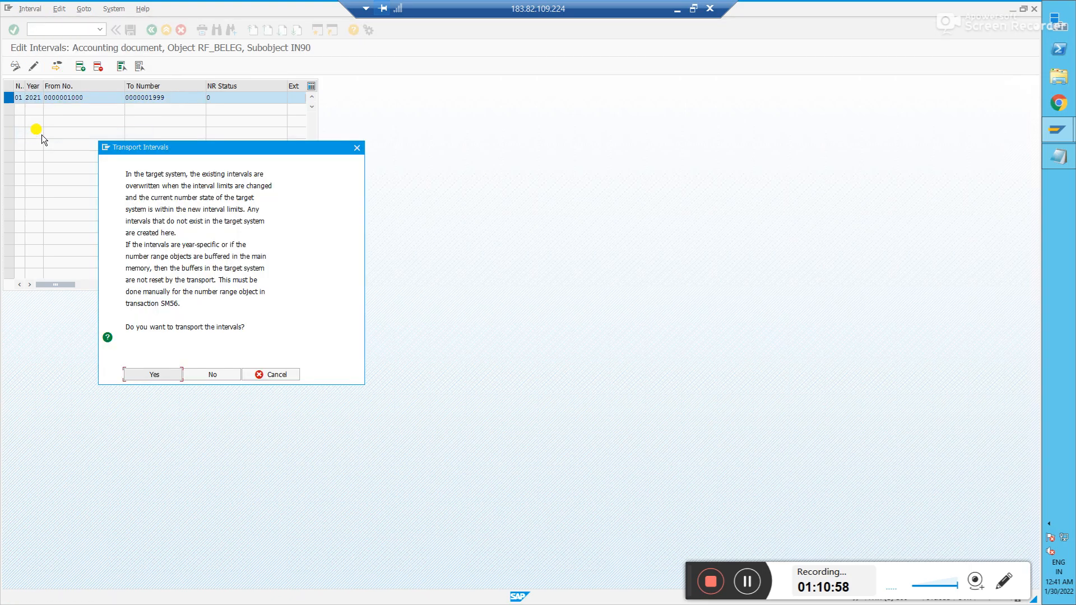
pyautogui.click(157, 375)
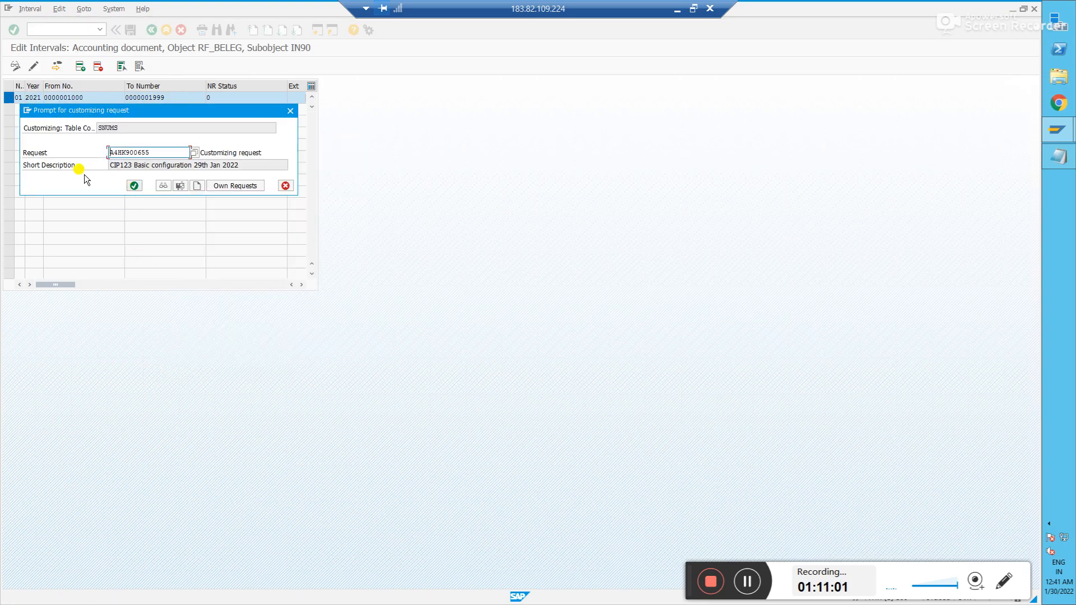
pyautogui.click(138, 186)
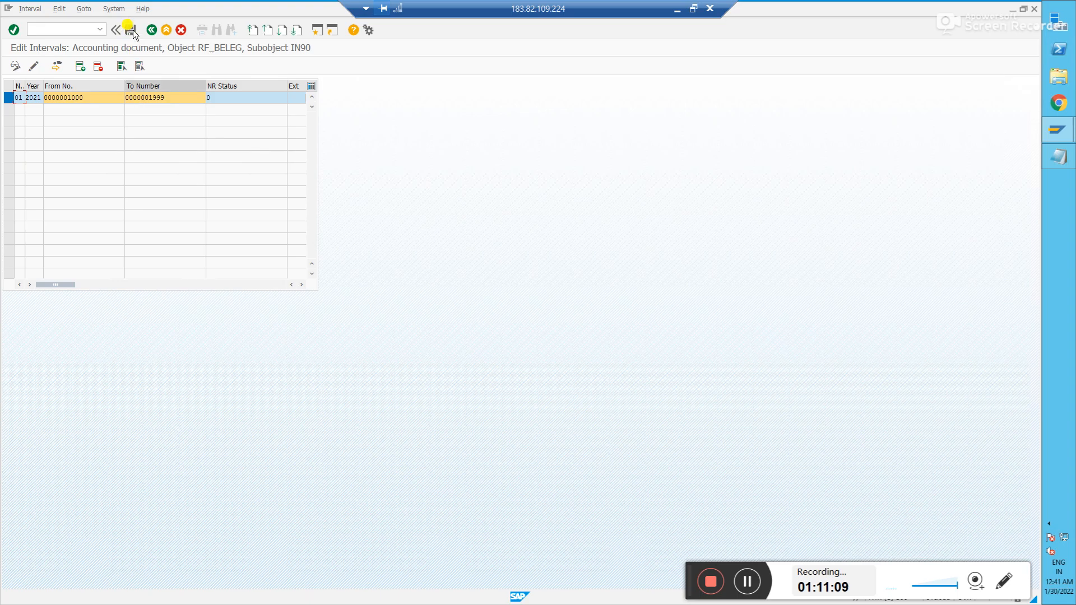
# - Go back three screens to the implementation guide tree
pyautogui.click(151, 30)
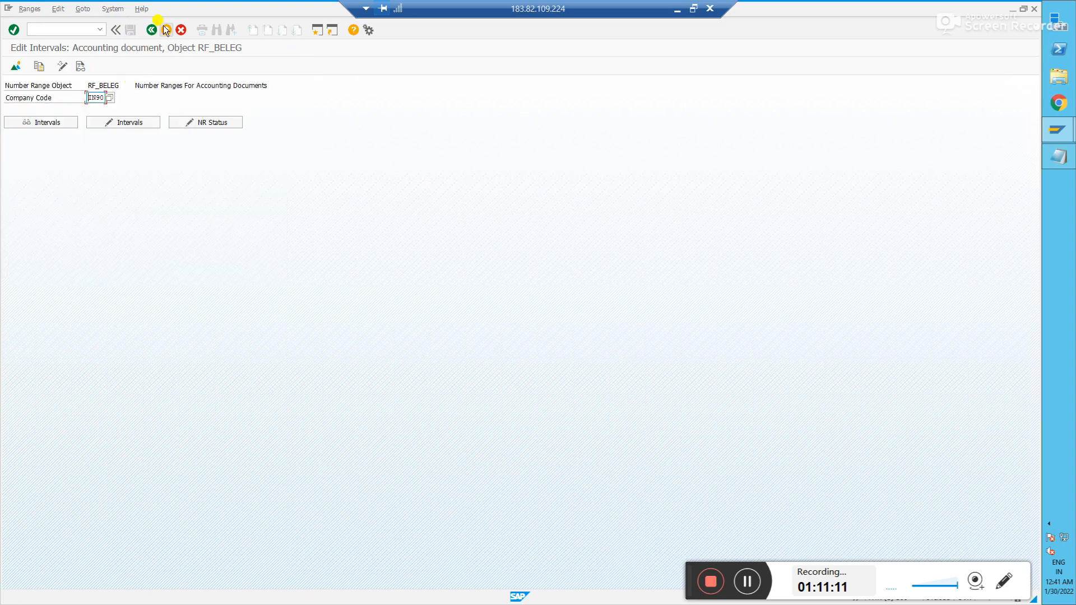
pyautogui.click(157, 32)
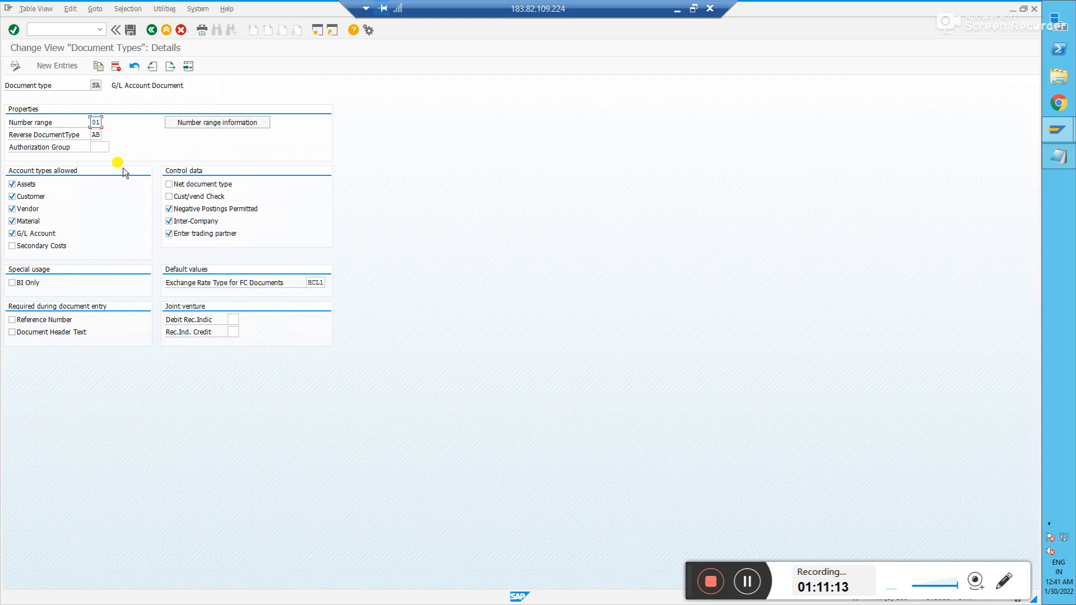
pyautogui.click(151, 30)
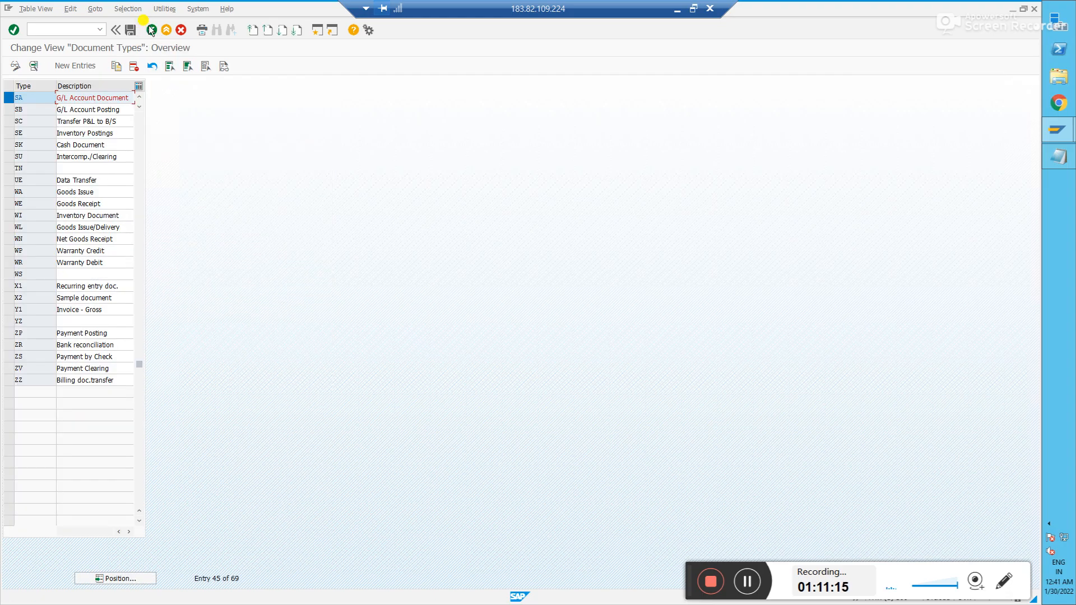
pyautogui.click(152, 30)
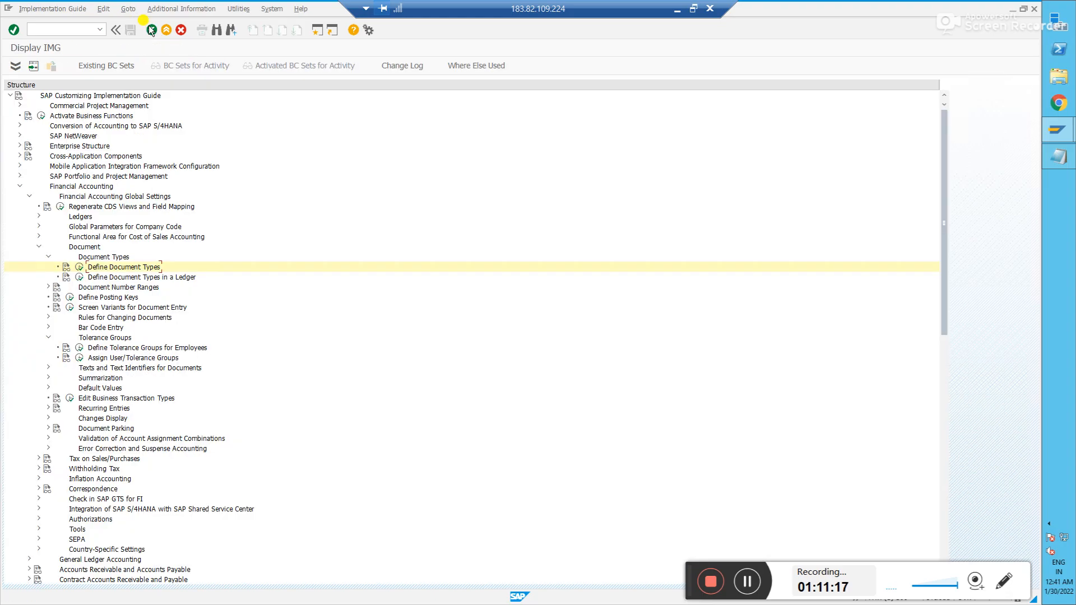
# - Expand General Ledger Accounting > Business Transactions > Document Splitting and run Classify G/L Accounts for Document Splitting
pyautogui.click(39, 247)
pyautogui.click(29, 196)
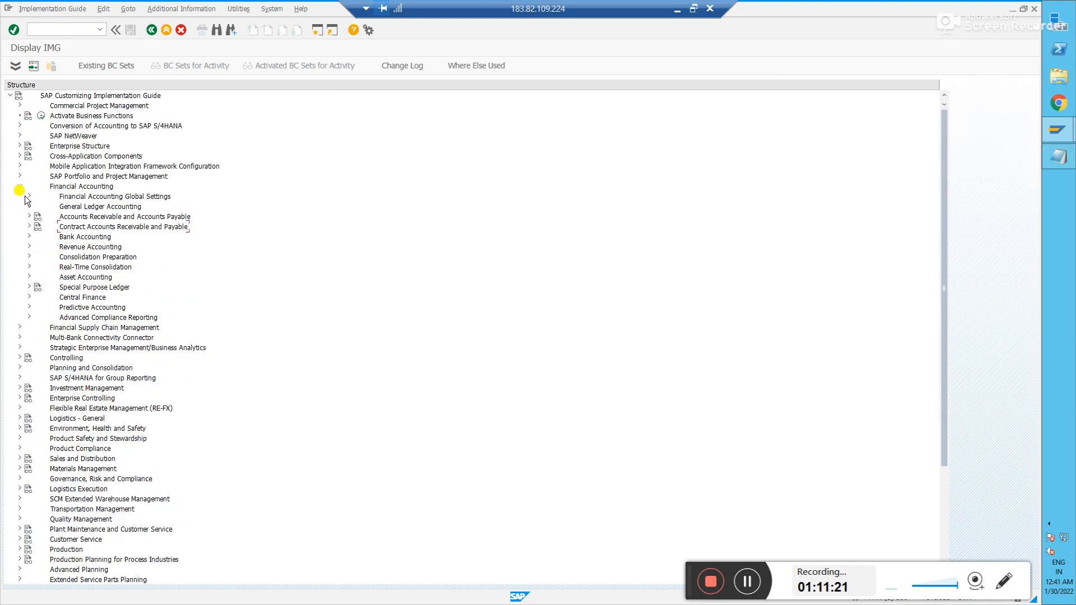
pyautogui.click(29, 206)
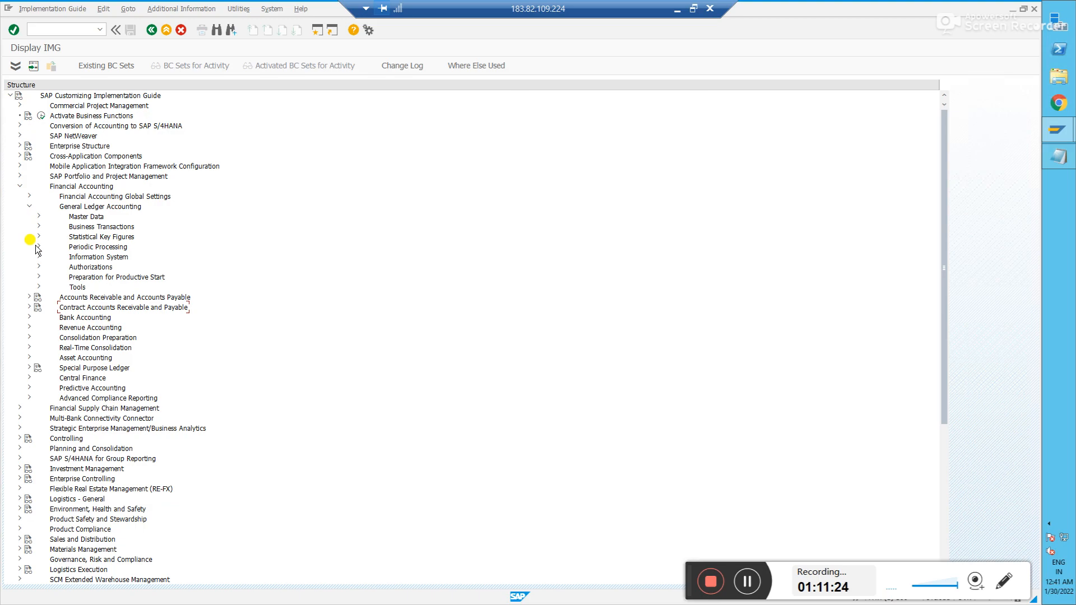
pyautogui.click(38, 226)
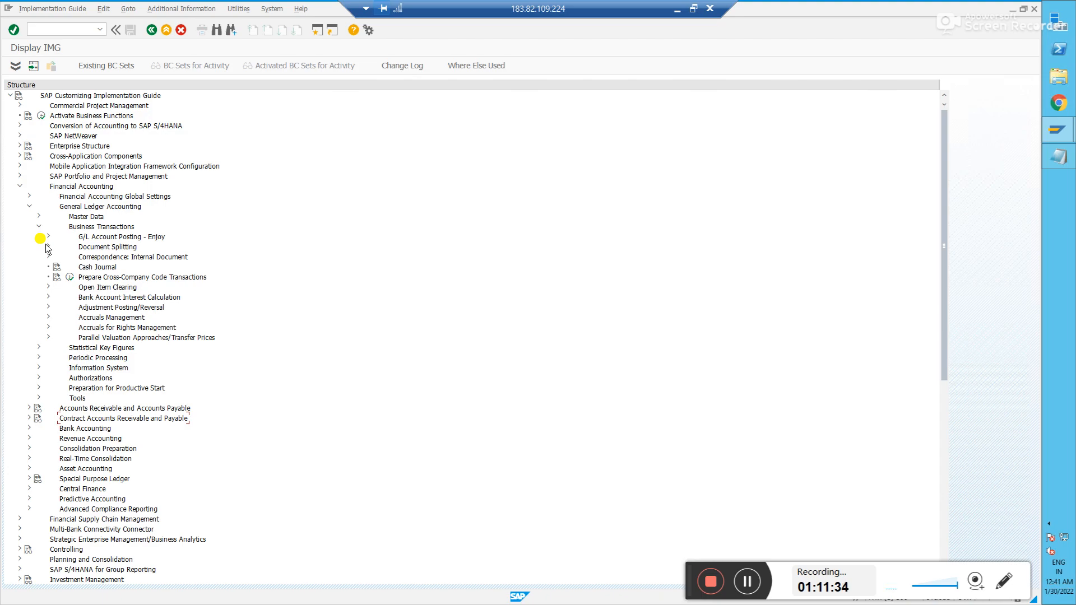
pyautogui.click(48, 247)
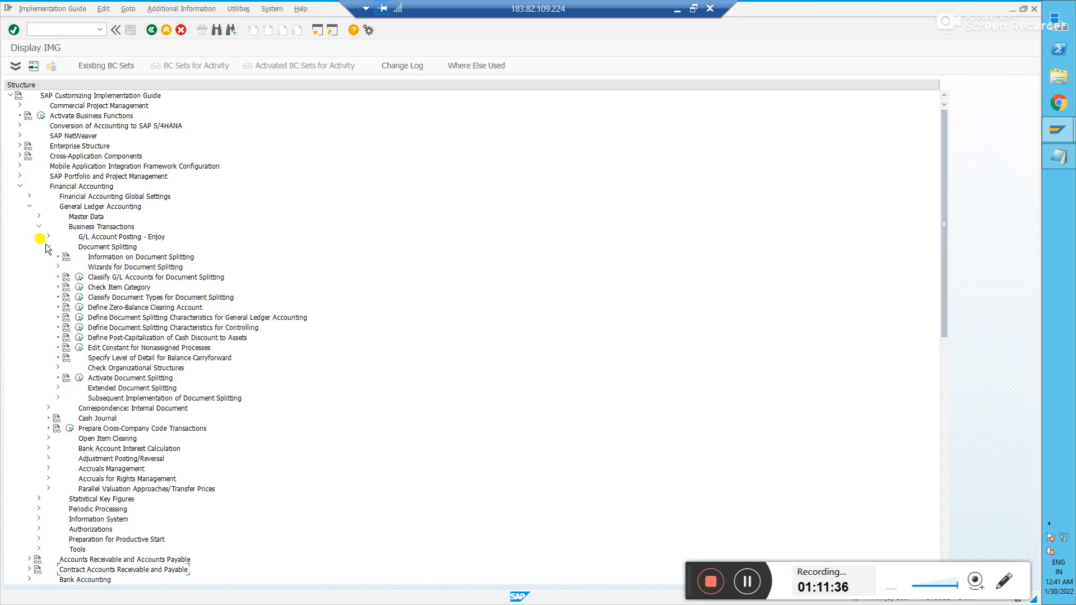
pyautogui.click(79, 279)
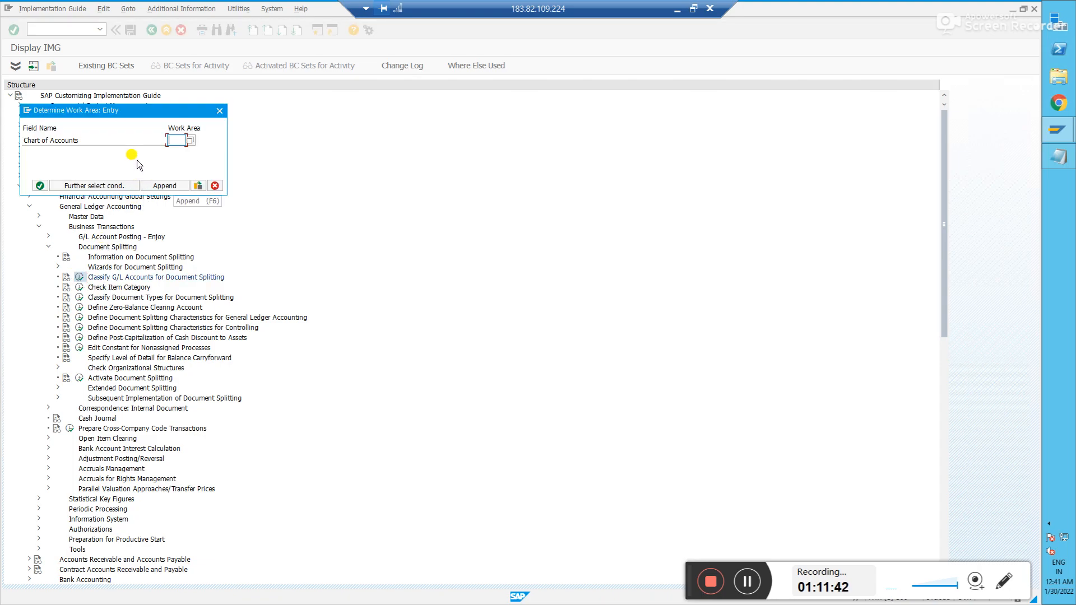
# - Check the notes and enter COCA as the chart of accounts work area
pyautogui.hotkey('alt', 'Tab')
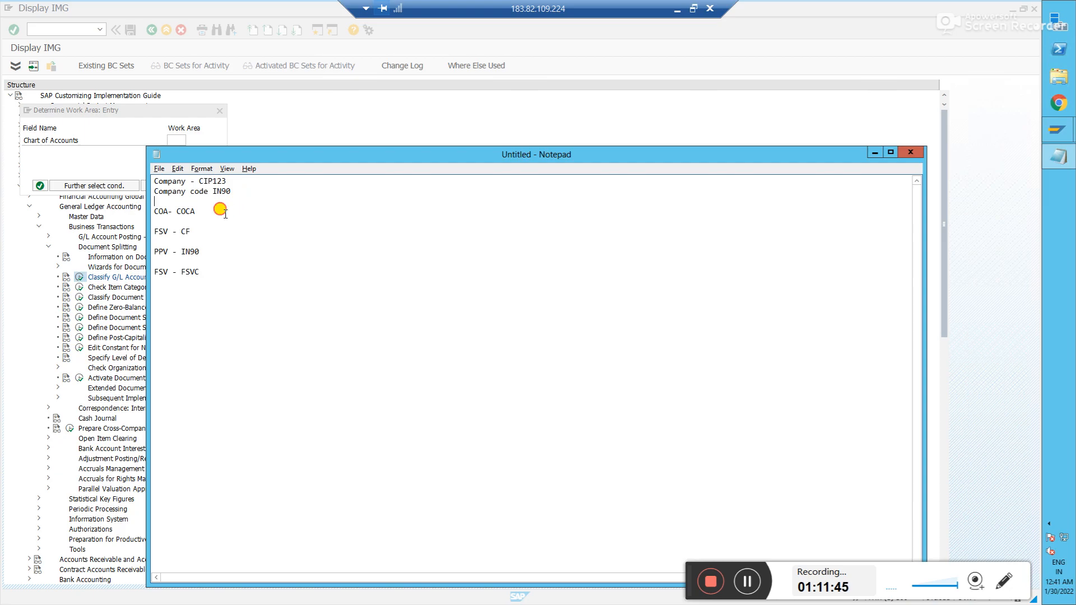
pyautogui.hotkey('alt', 'Tab')
pyautogui.write('COCA')
pyautogui.press('Return')
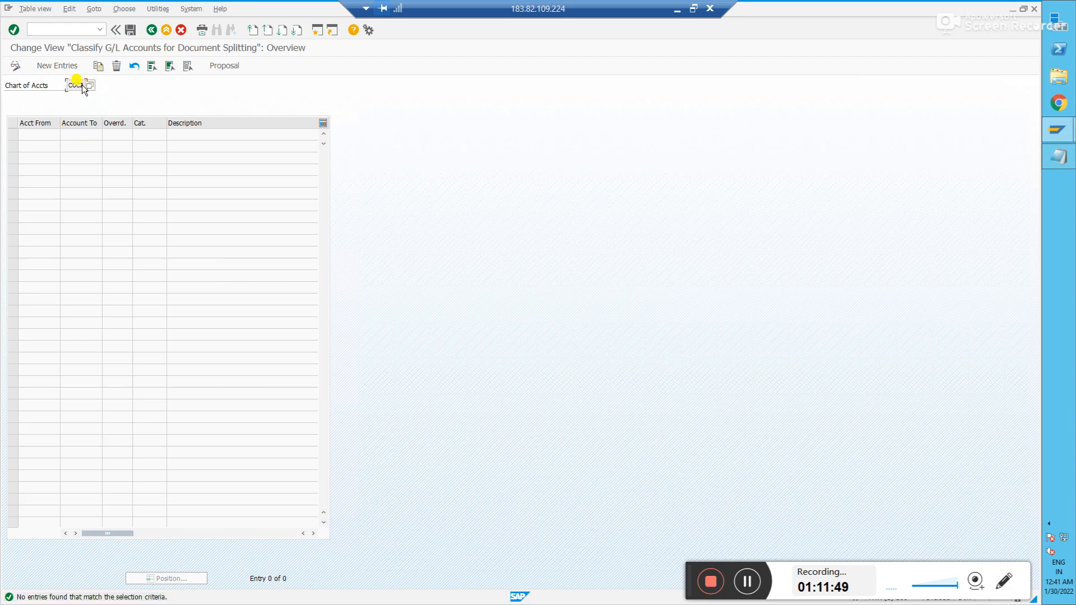
# - Start new entries and enter the first account range 1000–1999
pyautogui.click(55, 66)
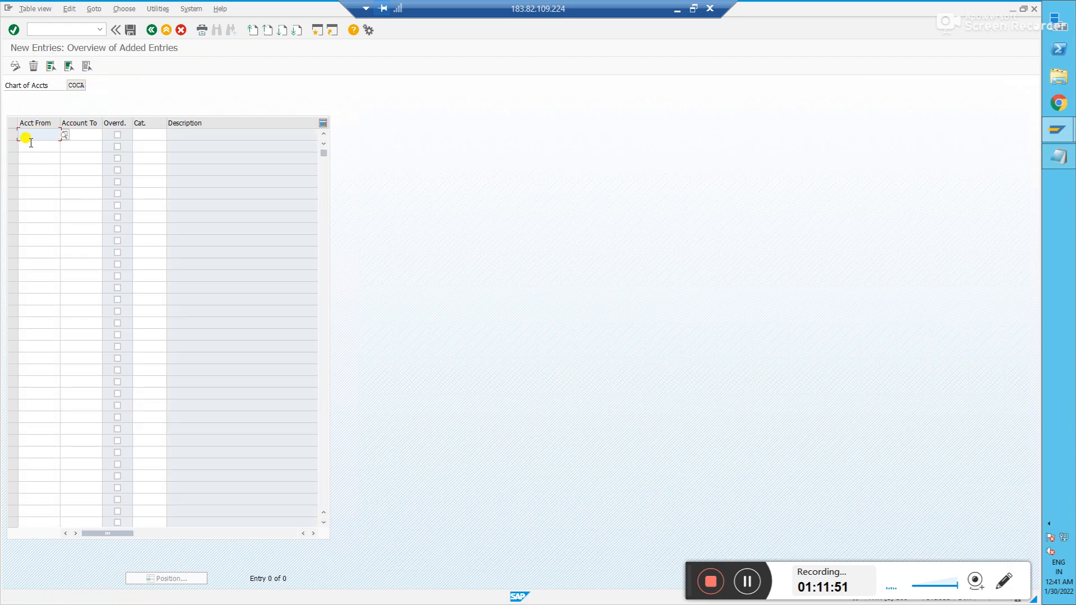
pyautogui.click(78, 136)
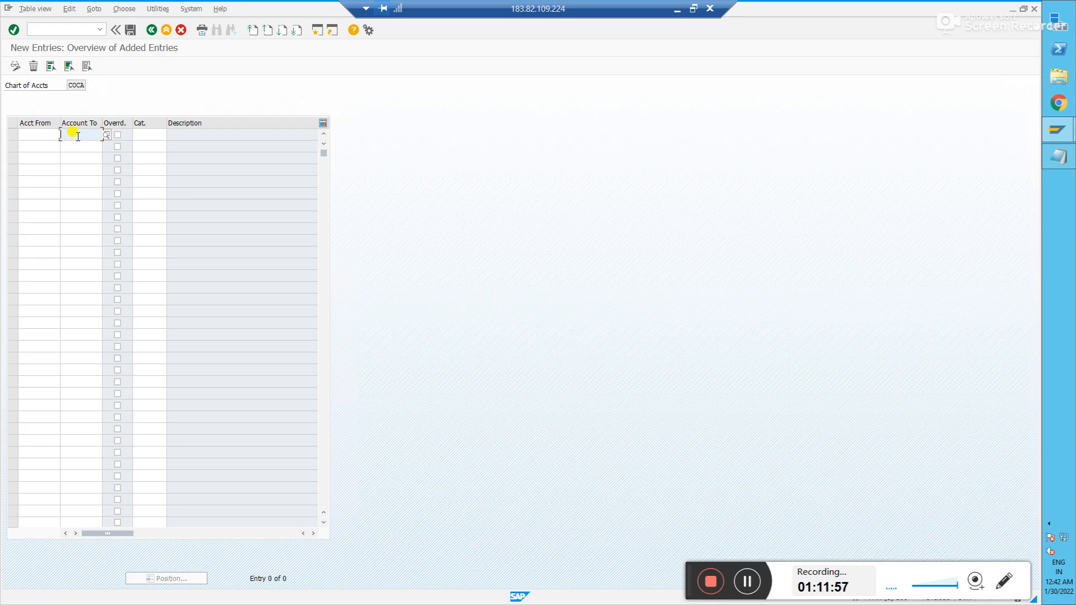
pyautogui.click(39, 136)
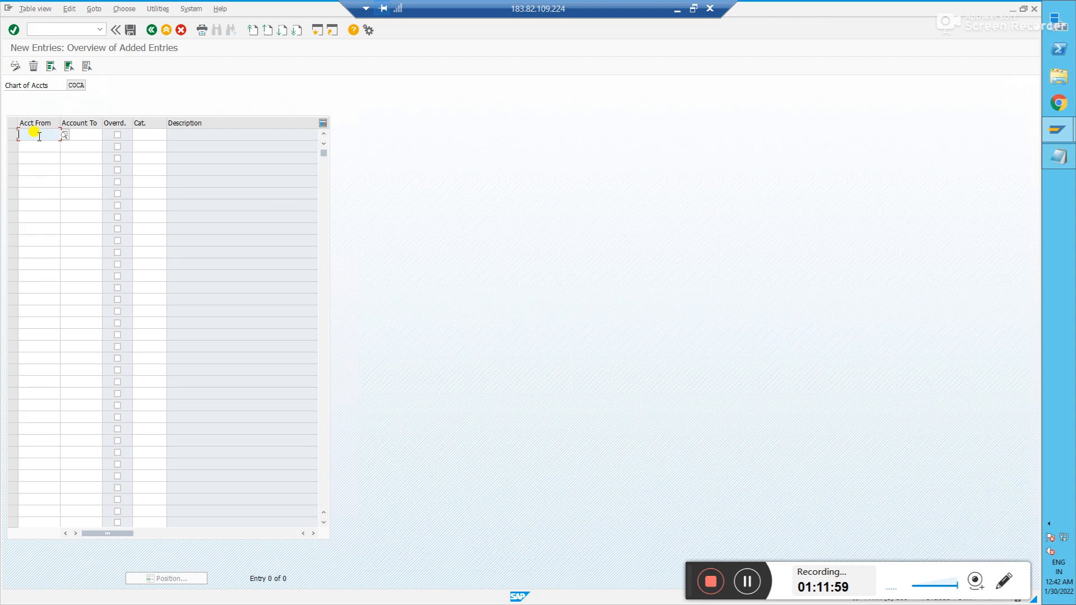
pyautogui.write('1000')
pyautogui.press('Tab')
pyautogui.write('19999')
pyautogui.press('BackSpace')
pyautogui.press('Tab')
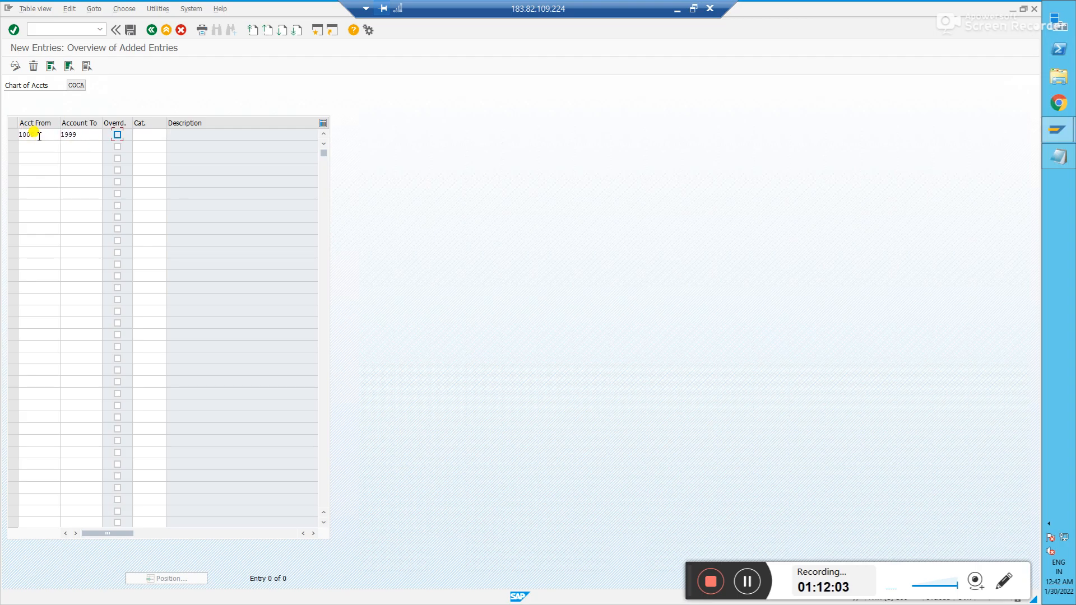
# - Enter account ranges 2000–2999 and 3000–3999, and begin a fourth range at 4000
pyautogui.click(34, 144)
pyautogui.write('2000')
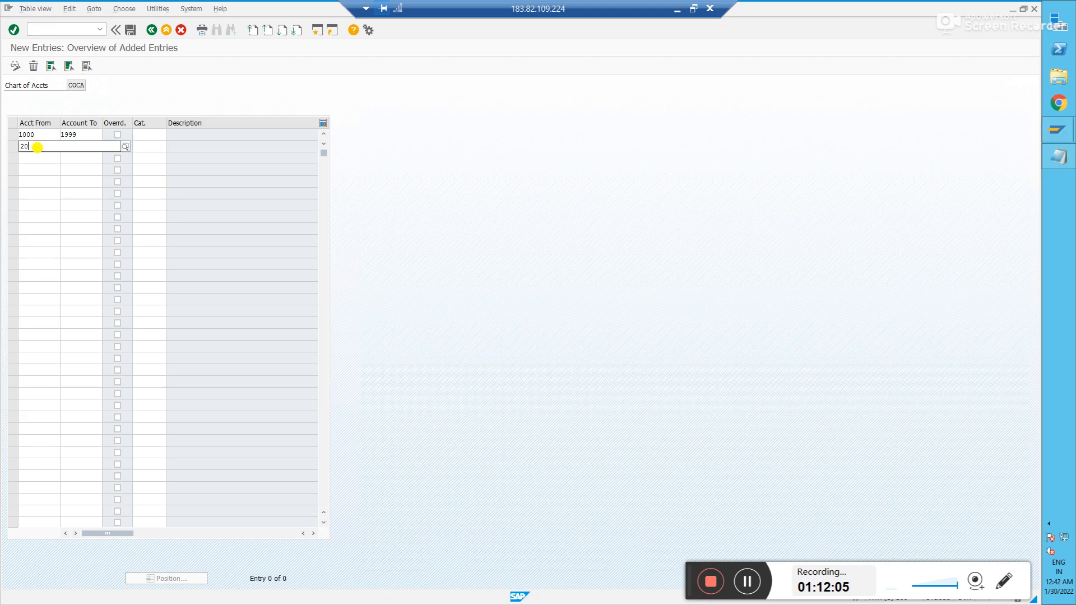
pyautogui.press('Tab')
pyautogui.write('2999')
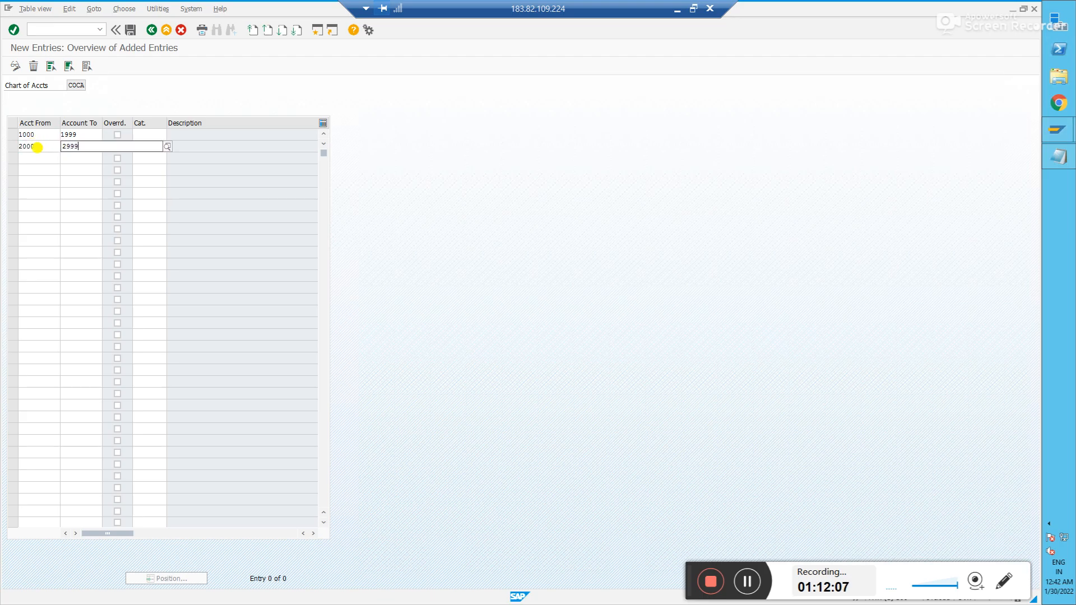
pyautogui.click(37, 157)
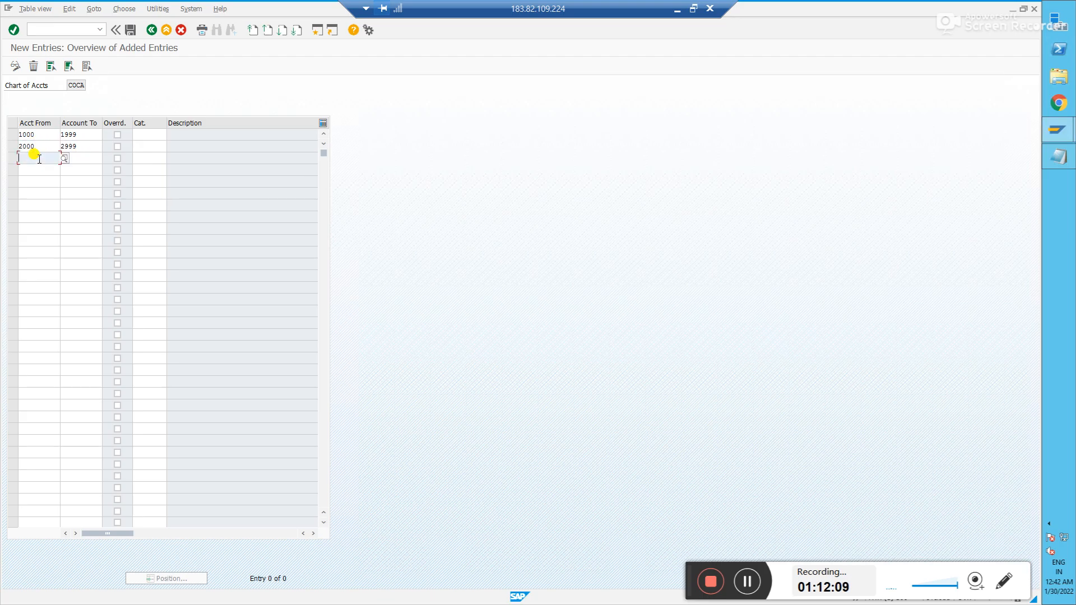
pyautogui.write('3000')
pyautogui.press('Tab')
pyautogui.write('399')
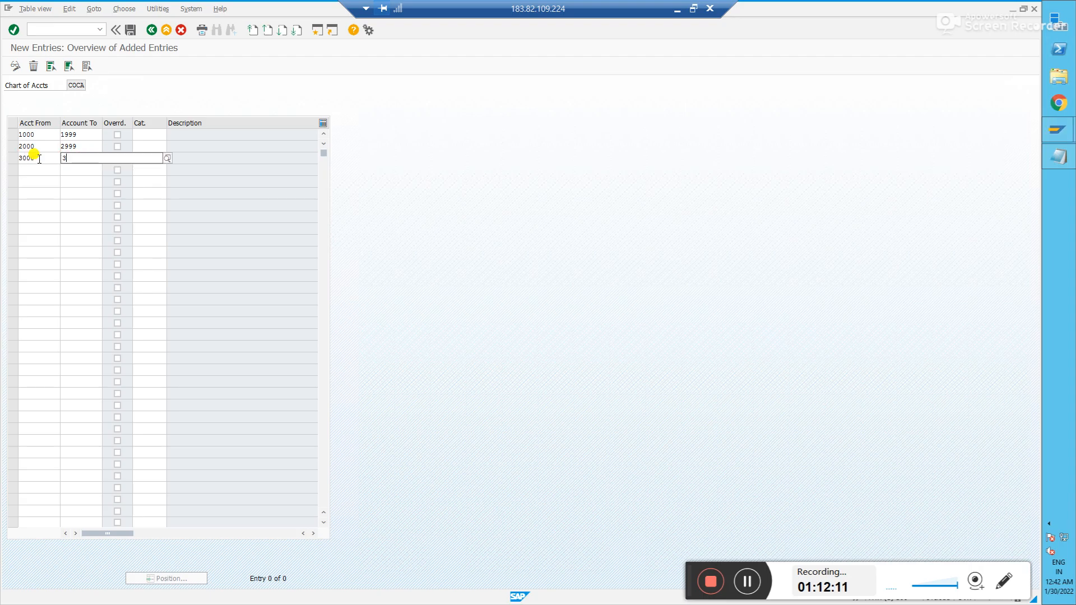
pyautogui.click(35, 168)
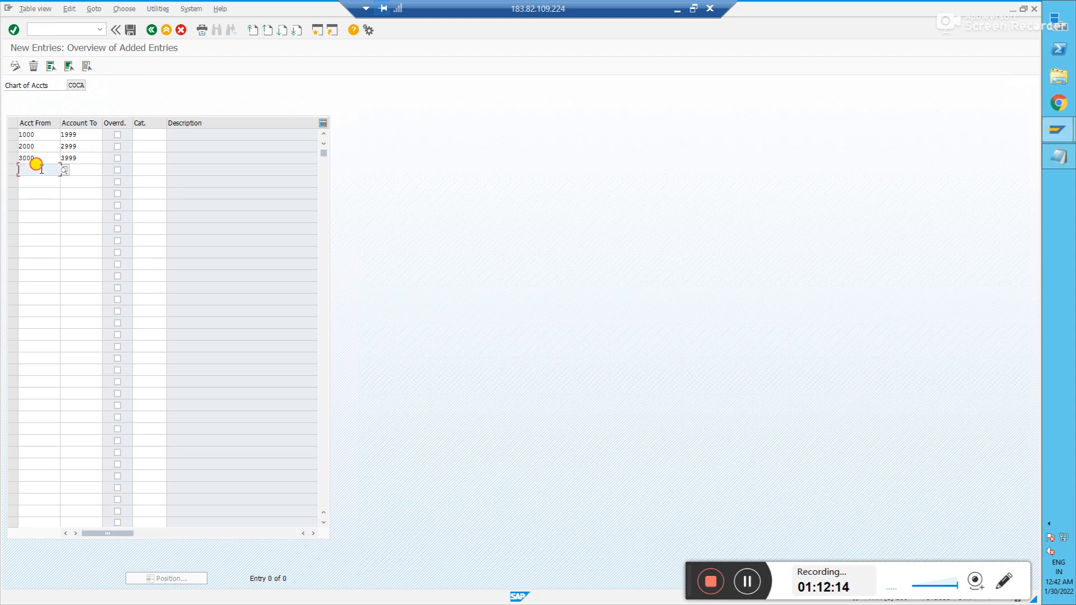
pyautogui.write('4000')
pyautogui.press('Tab')
# - Finish the fourth range at 4999 and assign category 01000 to the first two ranges
pyautogui.write('499')
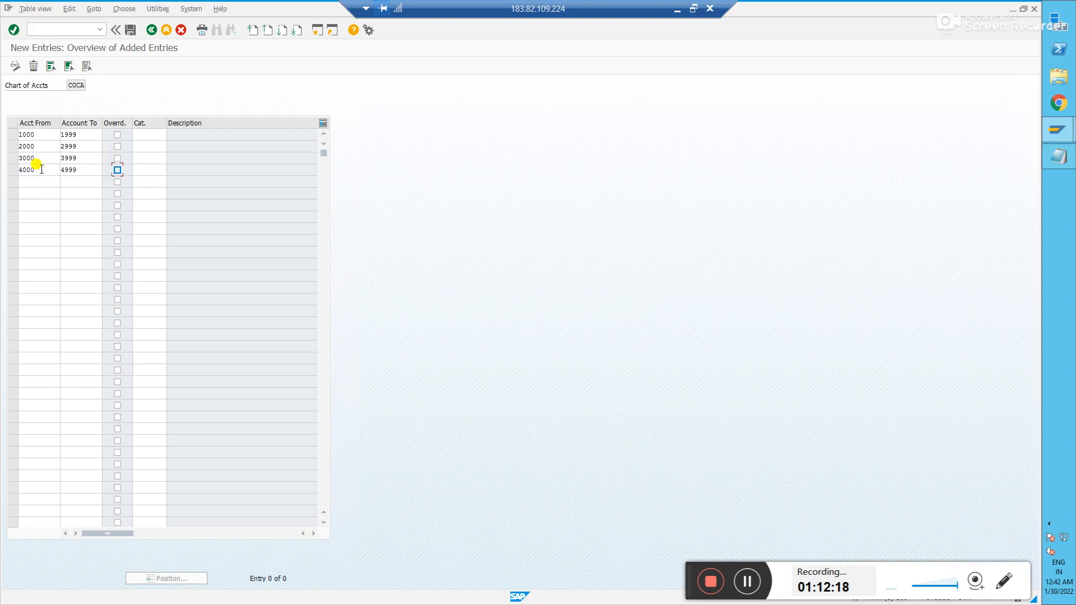
pyautogui.click(161, 134)
pyautogui.click(170, 135)
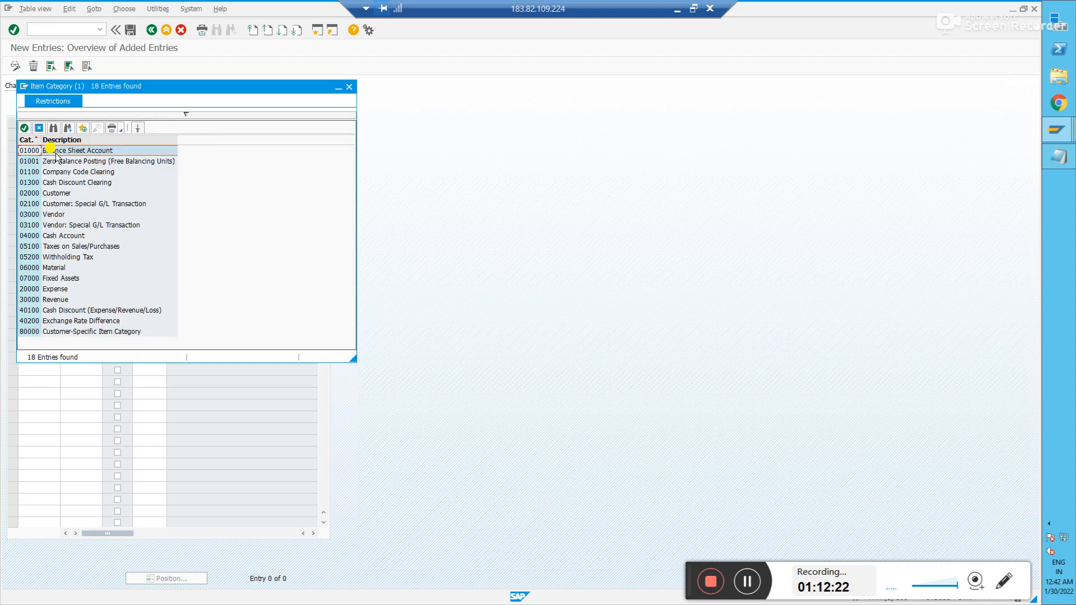
pyautogui.moveTo(167, 84); pyautogui.dragTo(298, 76)
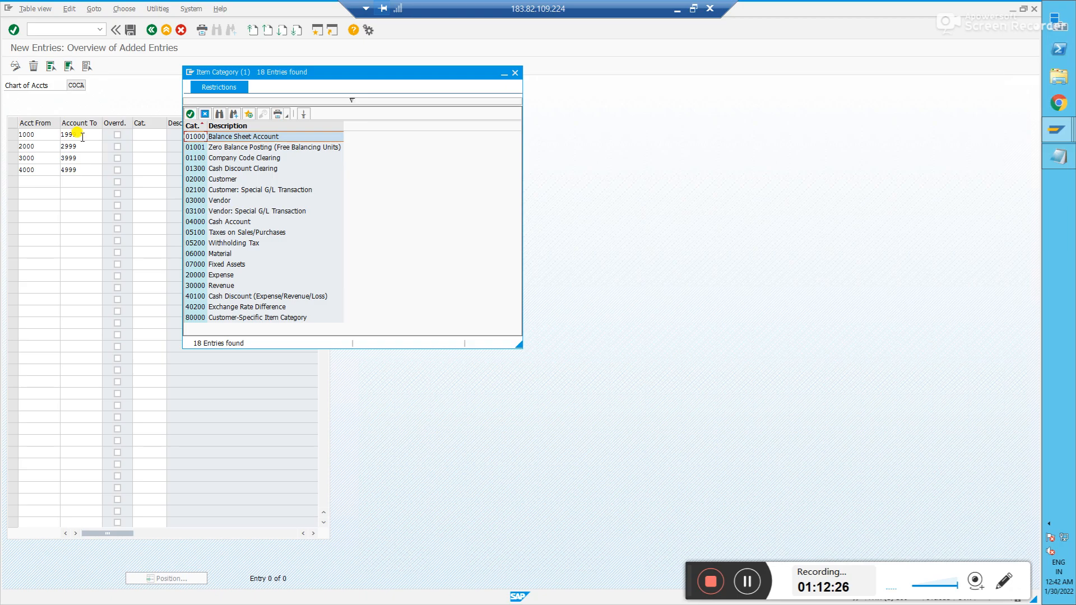
pyautogui.doubleClick(234, 139)
pyautogui.click(146, 146)
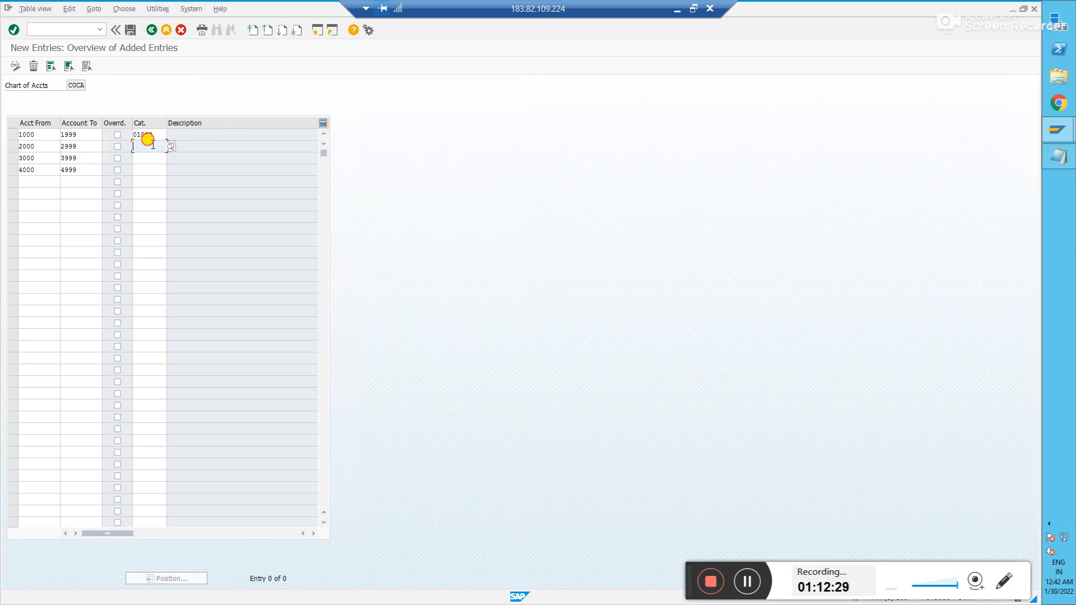
pyautogui.click(170, 148)
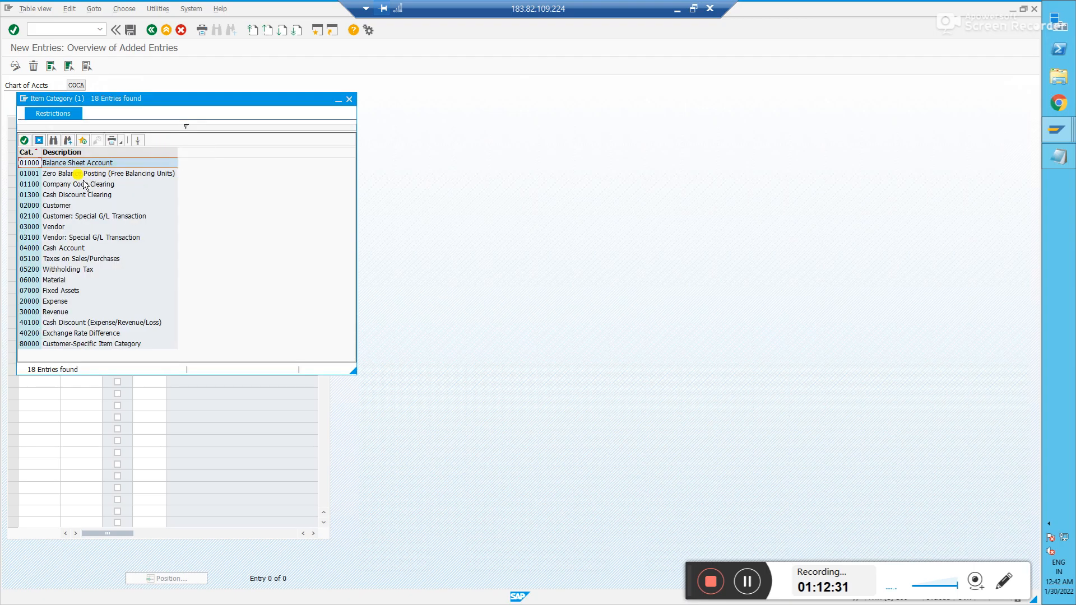
pyautogui.doubleClick(47, 162)
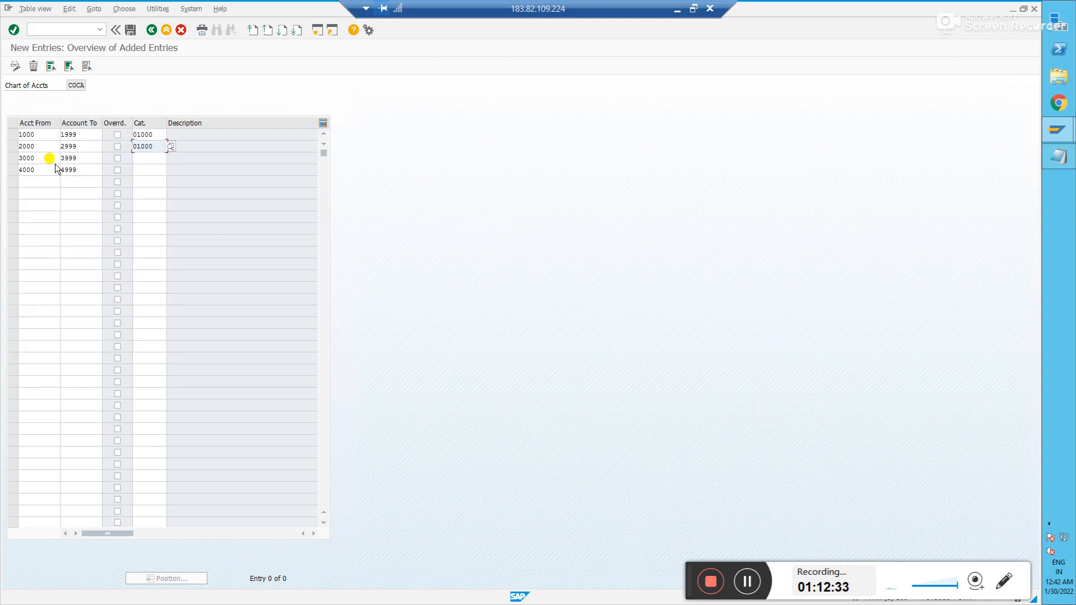
# - Assign category 20000 Expense to the third range and 30000 Revenue to the fourth
pyautogui.click(144, 158)
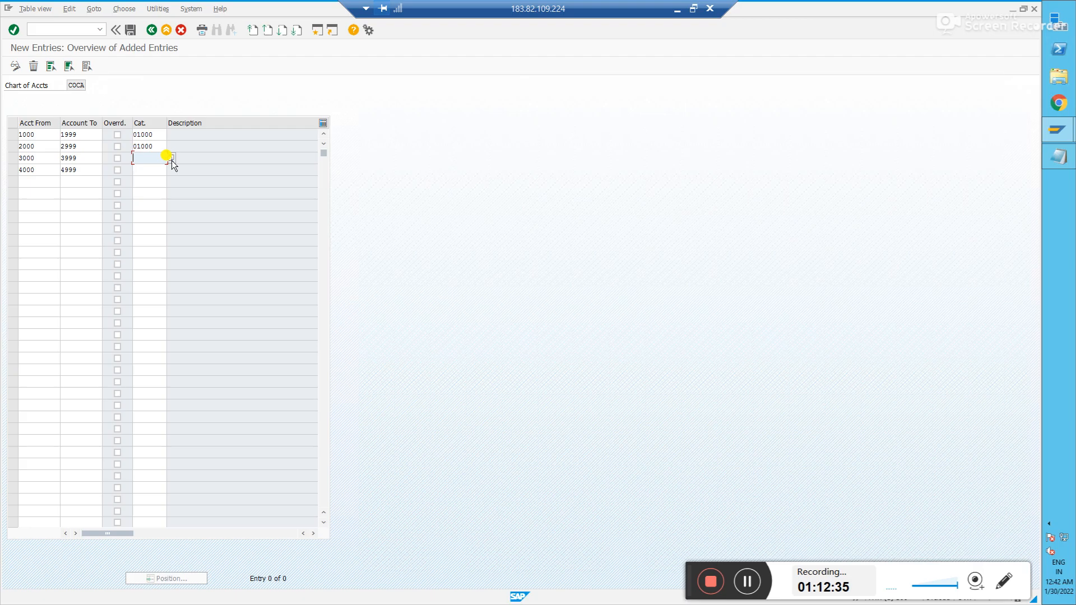
pyautogui.click(172, 158)
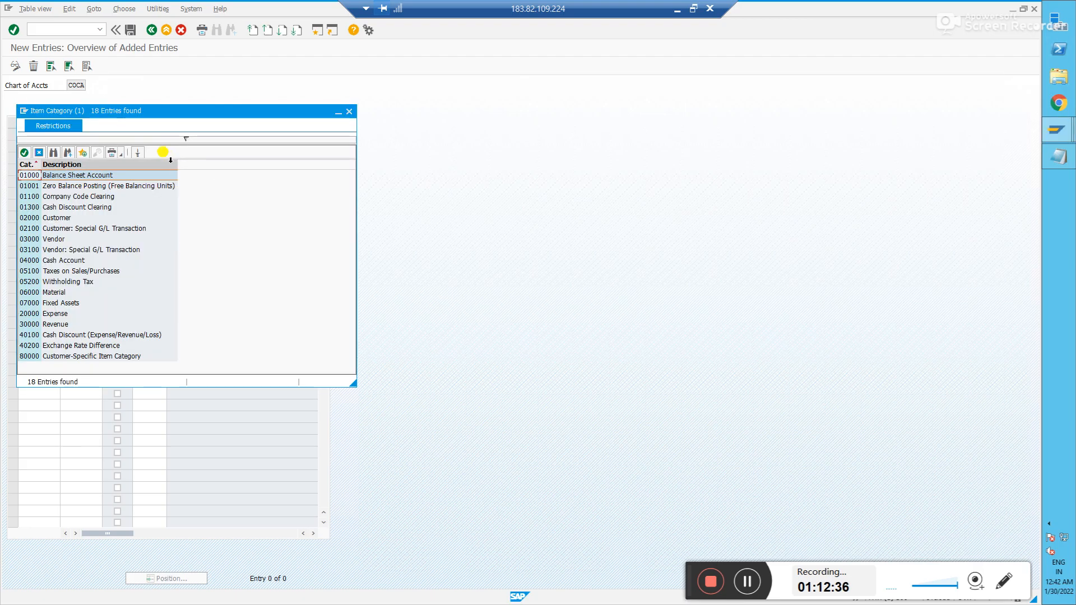
pyautogui.doubleClick(26, 313)
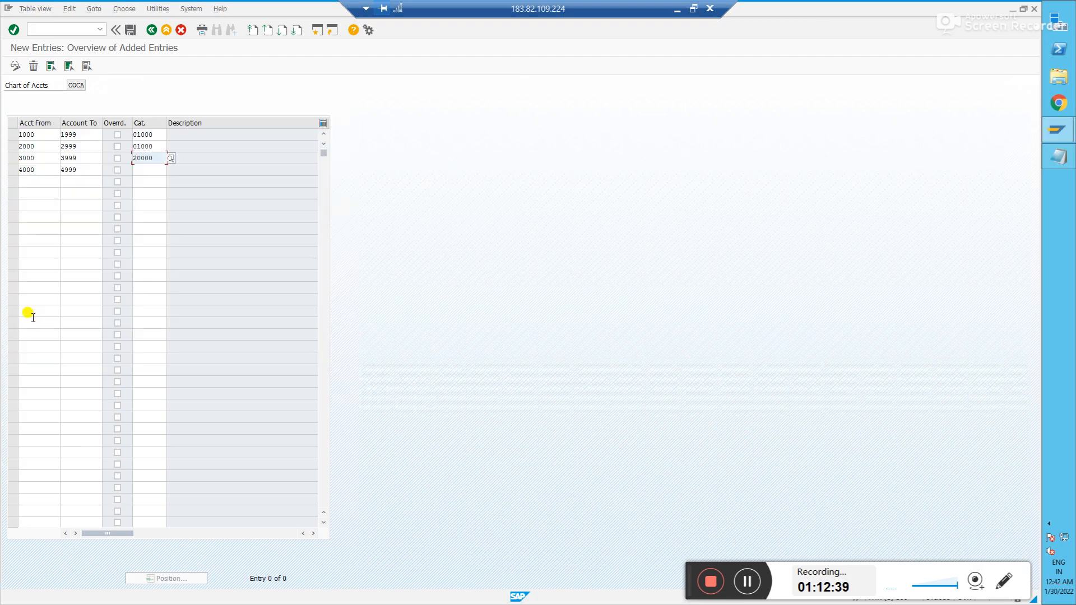
pyautogui.click(159, 170)
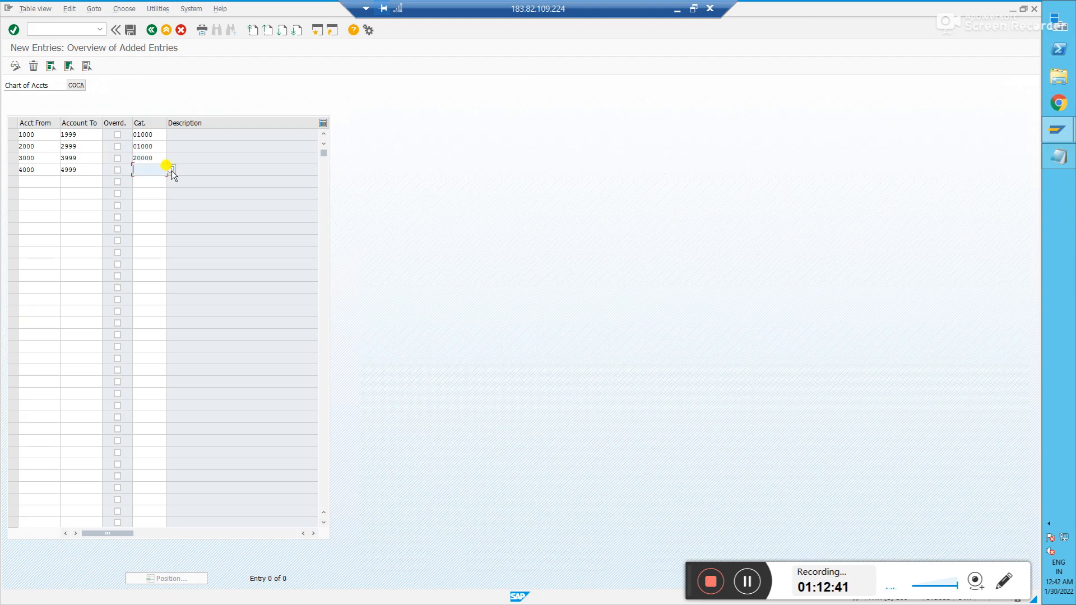
pyautogui.click(172, 171)
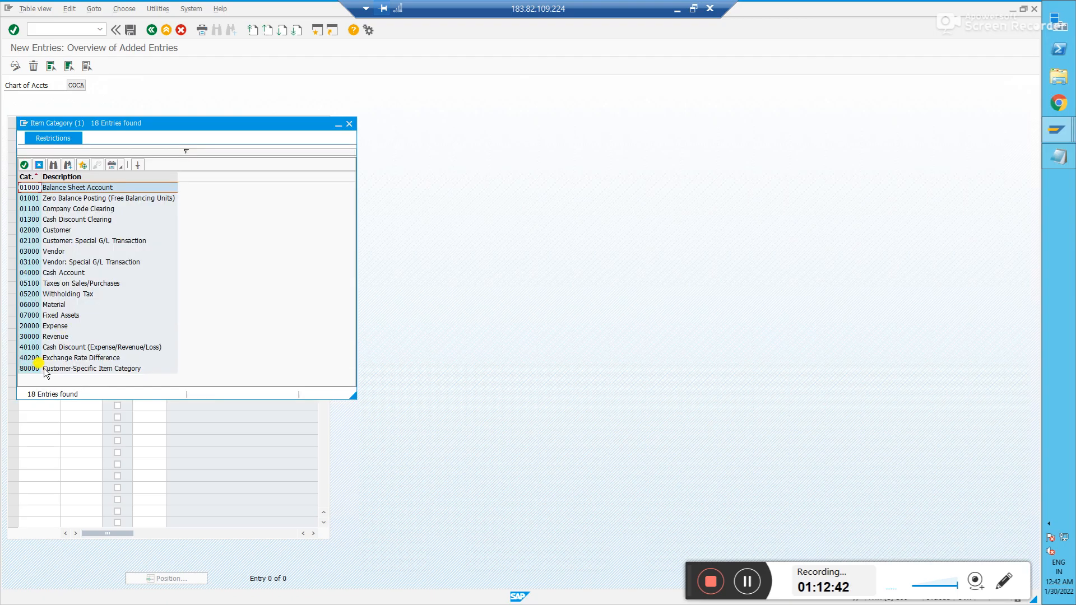
pyautogui.doubleClick(33, 336)
# - Save the classifications under the customizing request and return to the IMG structure
pyautogui.click(130, 29)
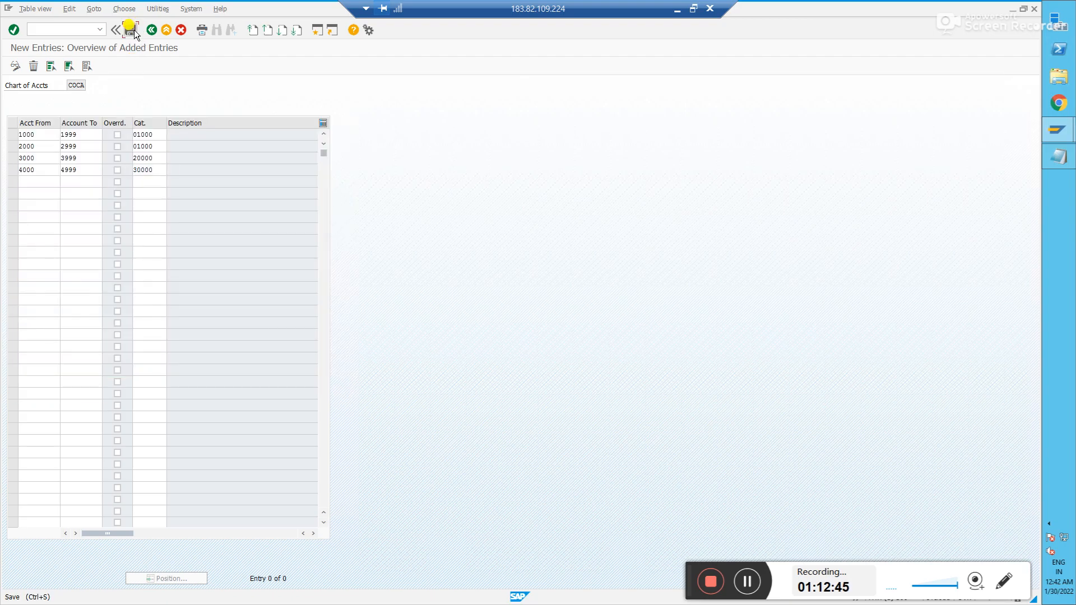
pyautogui.click(133, 185)
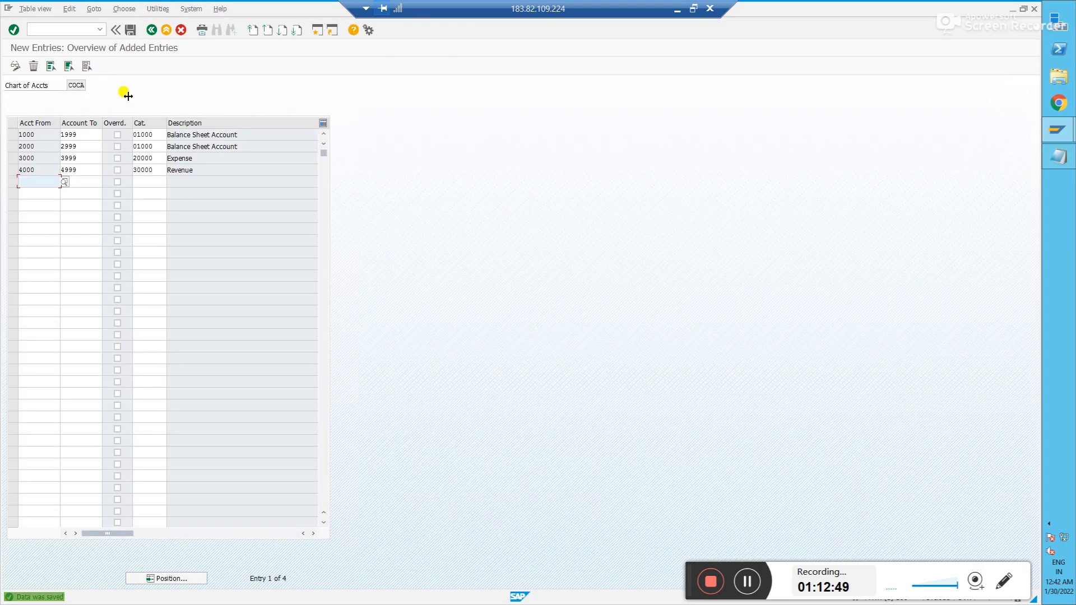
pyautogui.click(151, 30)
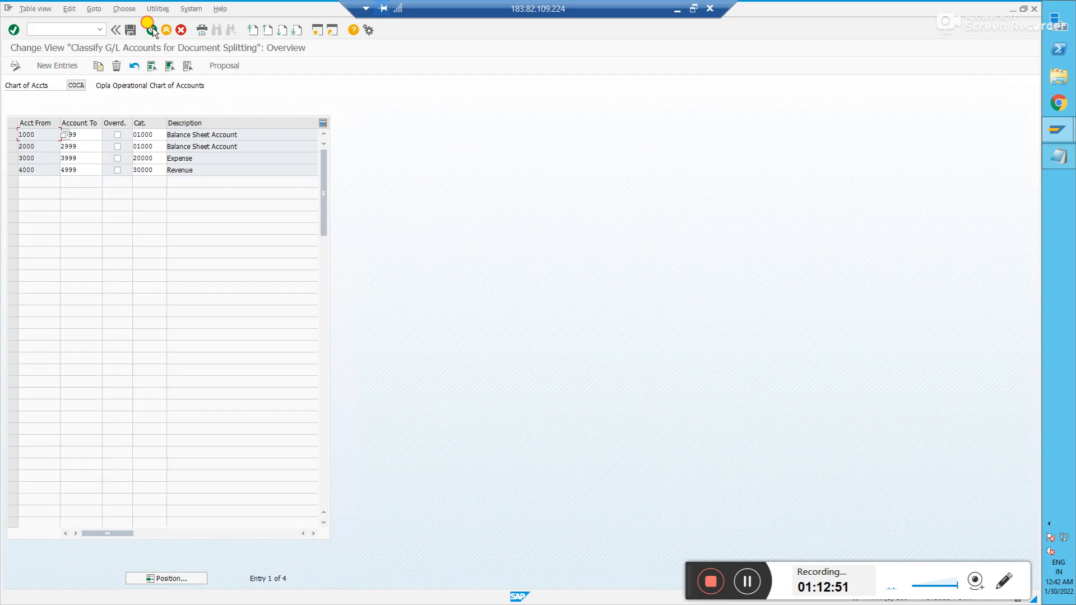
pyautogui.click(151, 30)
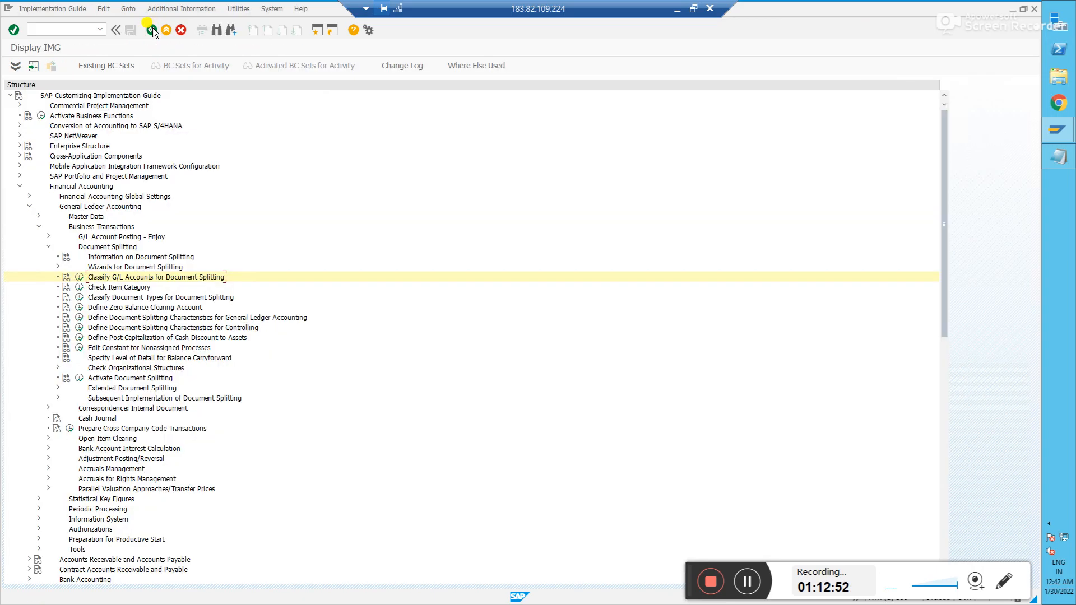
# - Minimize the remote session to view the slides, then switch back to the SAP Display IMG window
pyautogui.click(677, 9)
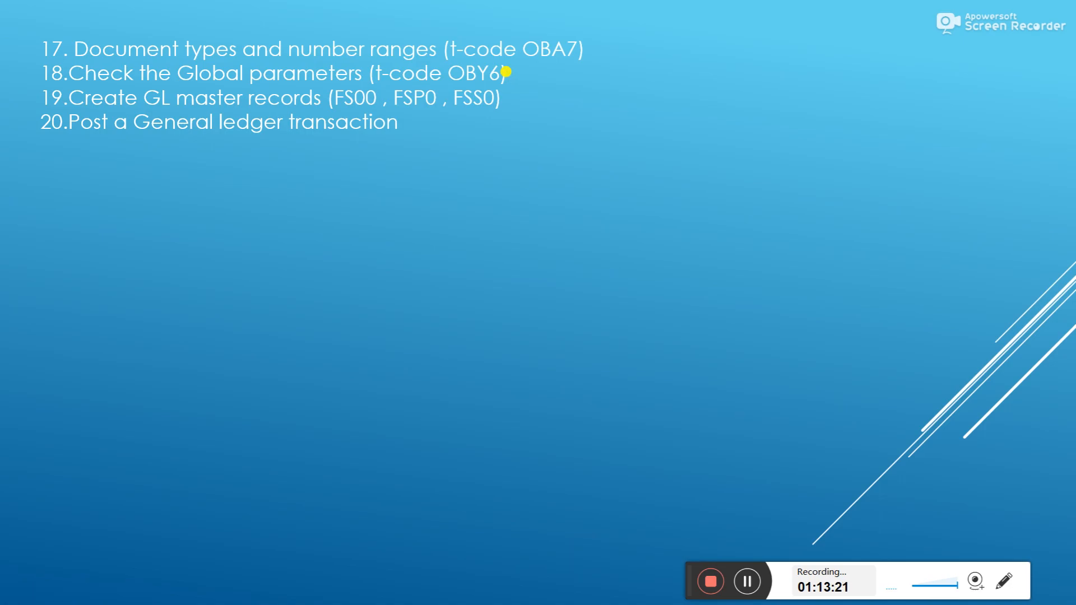
pyautogui.hotkey('alt', 'Tab')
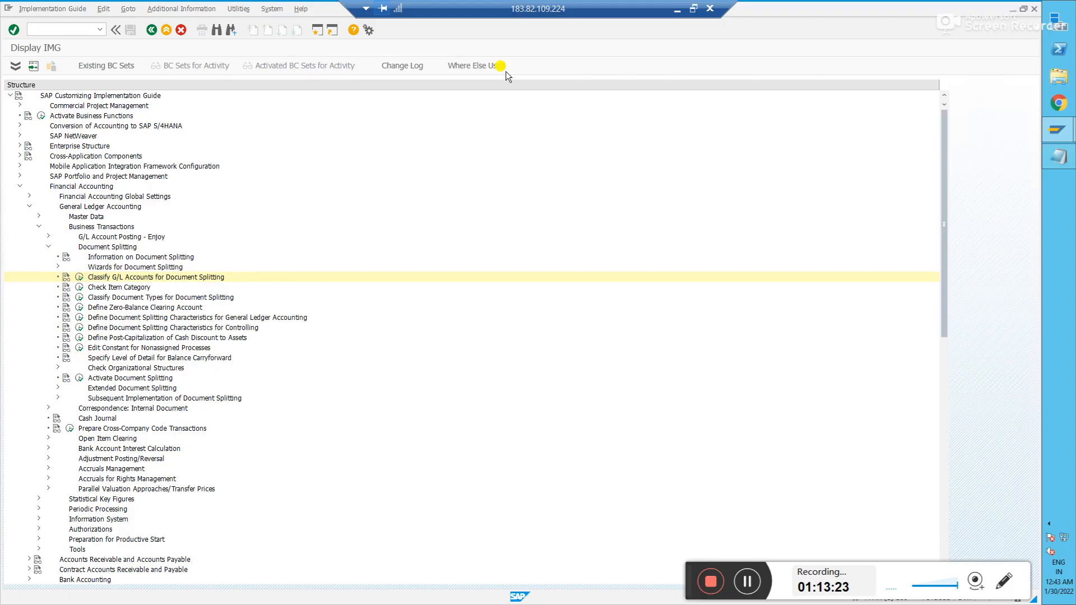
pyautogui.hotkey('alt', 'Tab')
pyautogui.hotkey('alt', 'shift', 'Tab')
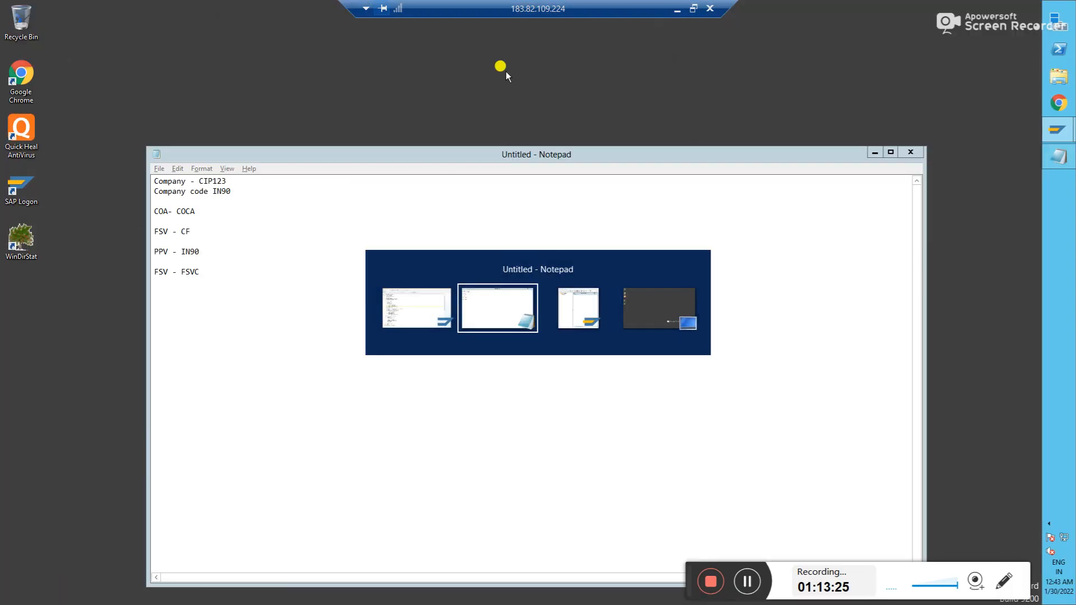
pyautogui.hotkey('alt', 'shift', 'Tab')
# - Run OBY6, position to company code IN90 and open its global data
pyautogui.click(61, 28)
pyautogui.write('/n')
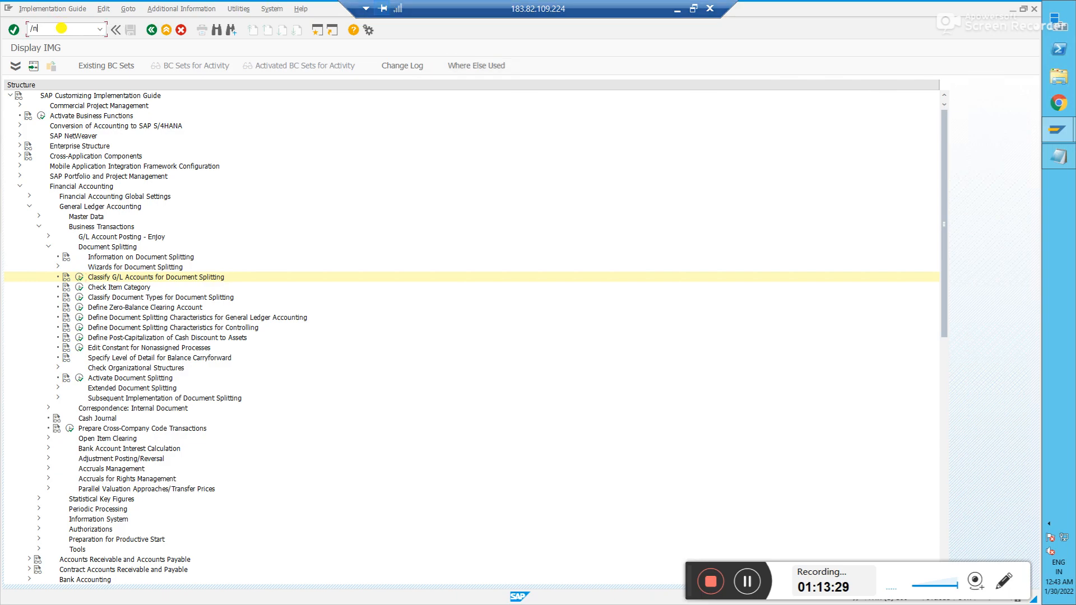
pyautogui.write('oby6')
pyautogui.press('Return')
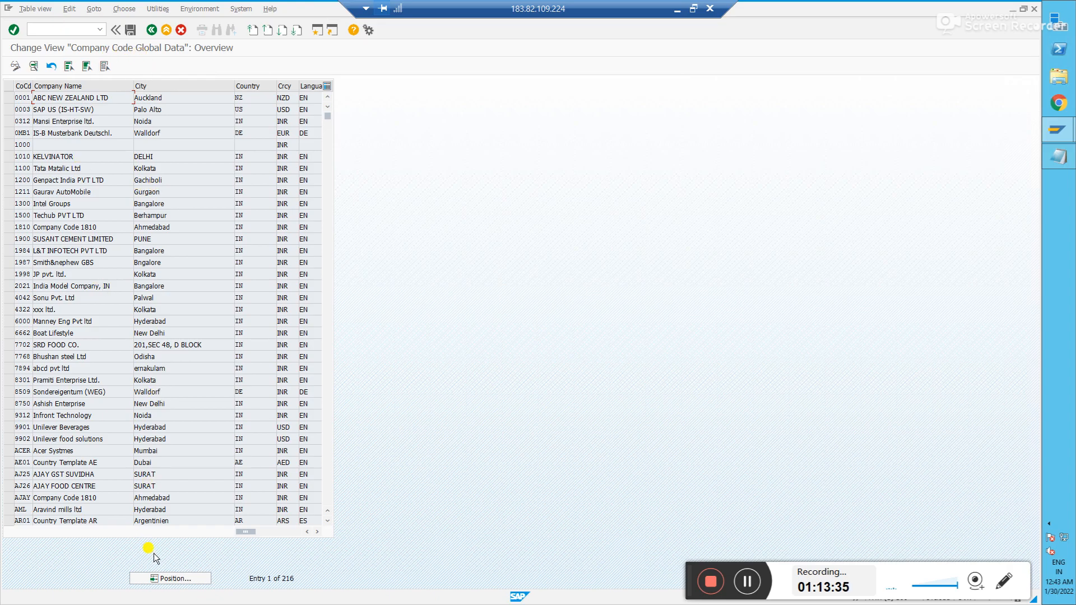
pyautogui.click(166, 578)
pyautogui.write('IN90')
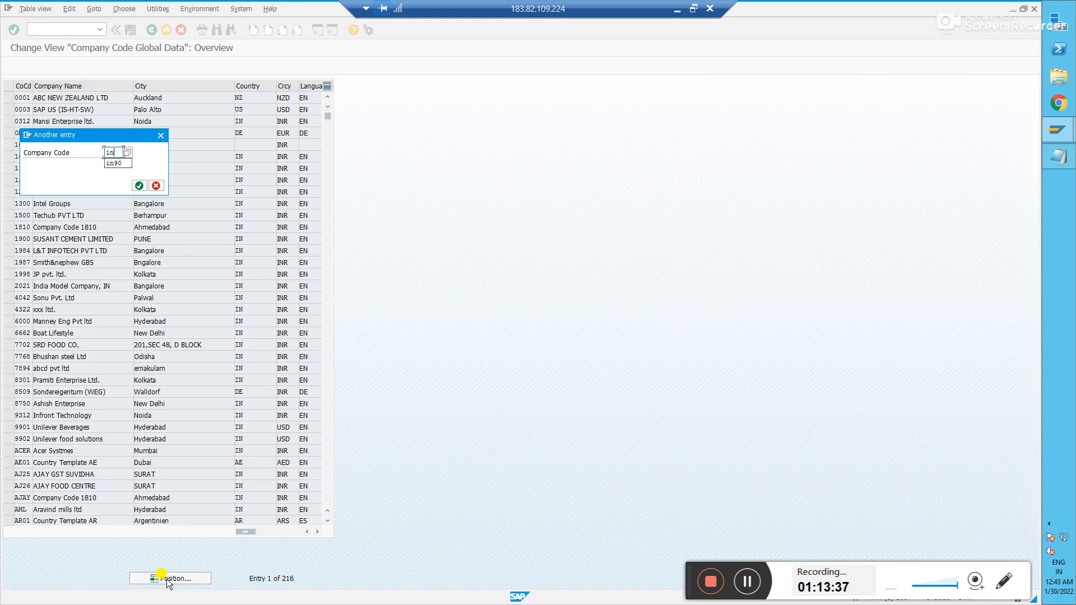
pyautogui.press('Return')
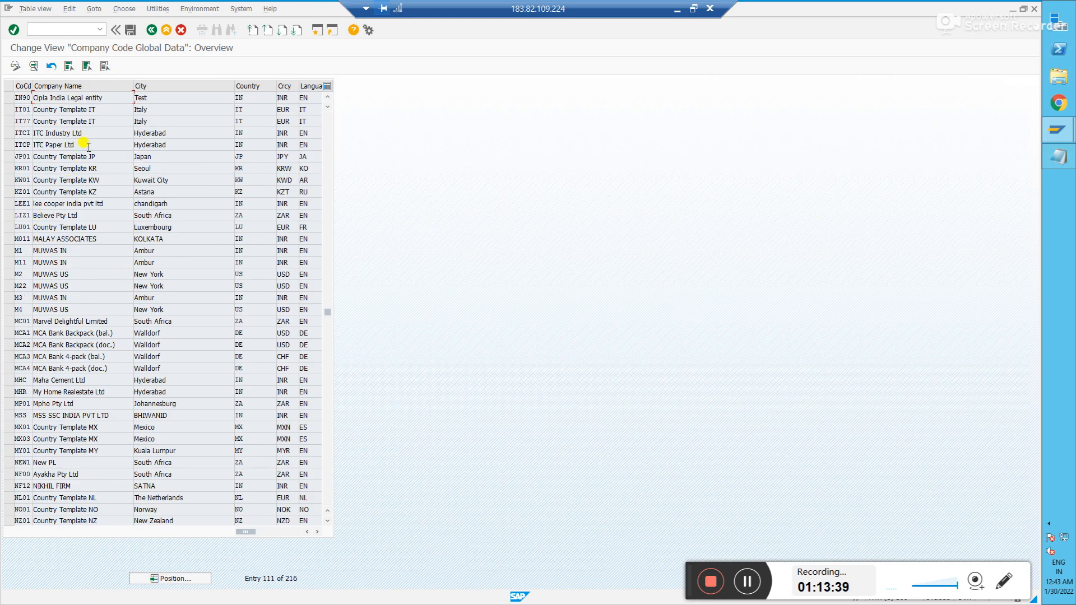
pyautogui.doubleClick(77, 98)
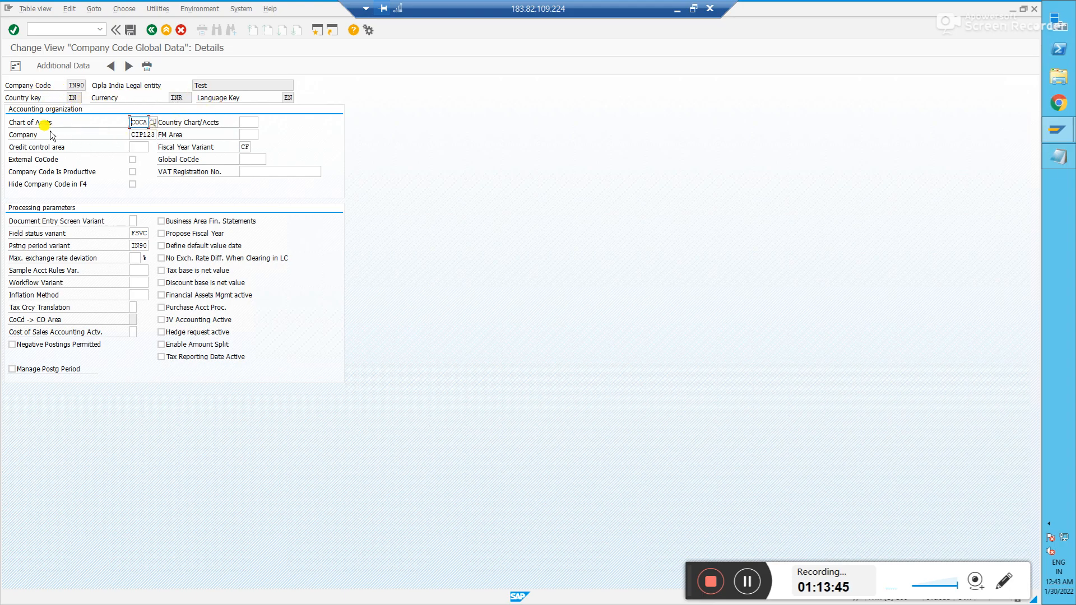
# - Review company CIP123, fiscal year variant CF and posting period variant IN90, then return to Easy Access with /n
pyautogui.click(141, 135)
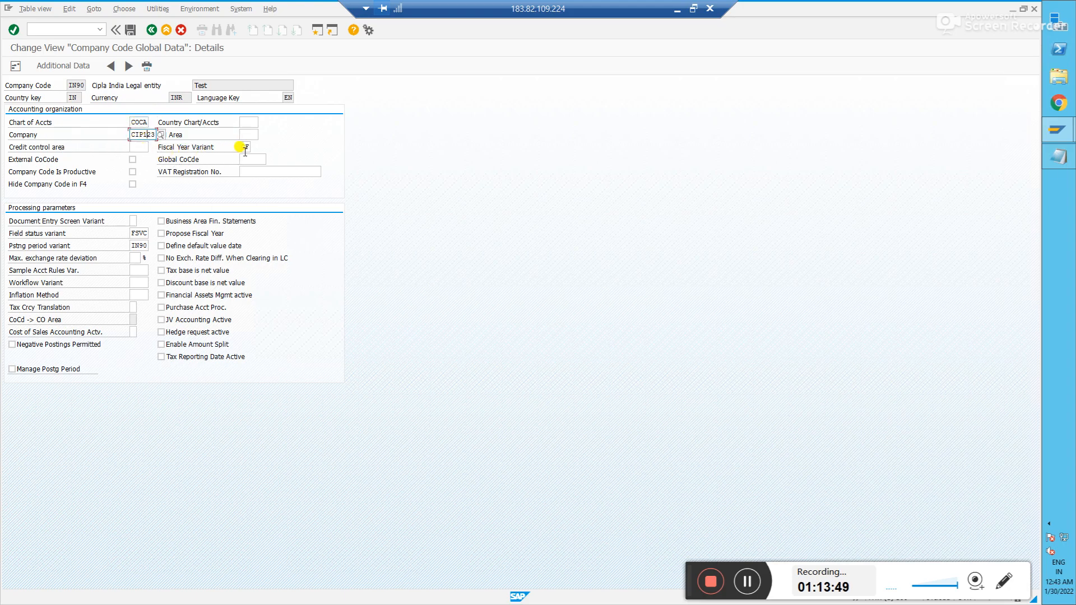
pyautogui.click(243, 146)
pyautogui.write('CF')
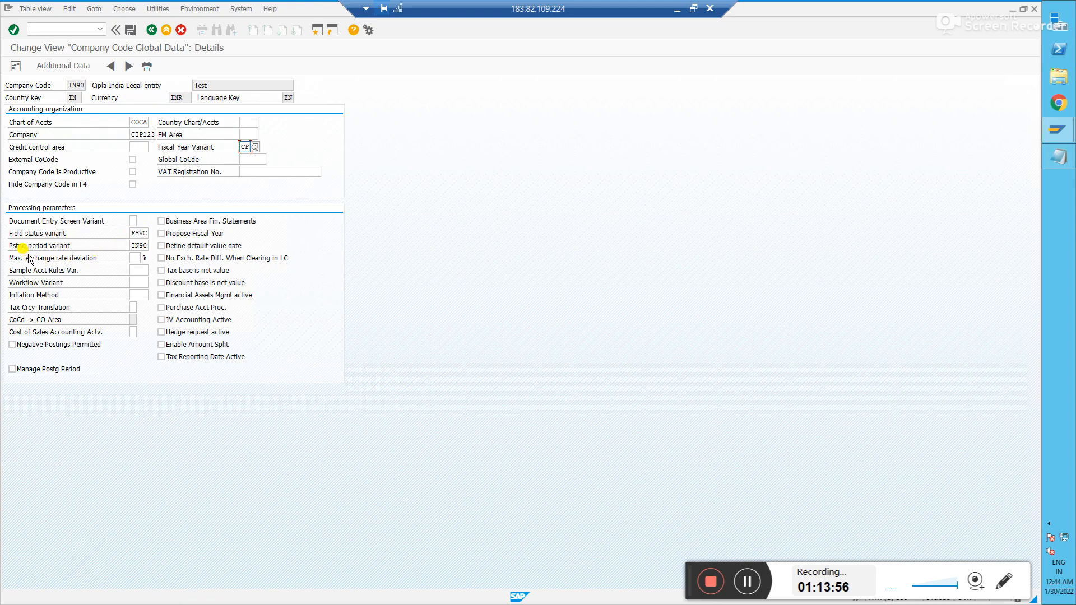
pyautogui.click(136, 247)
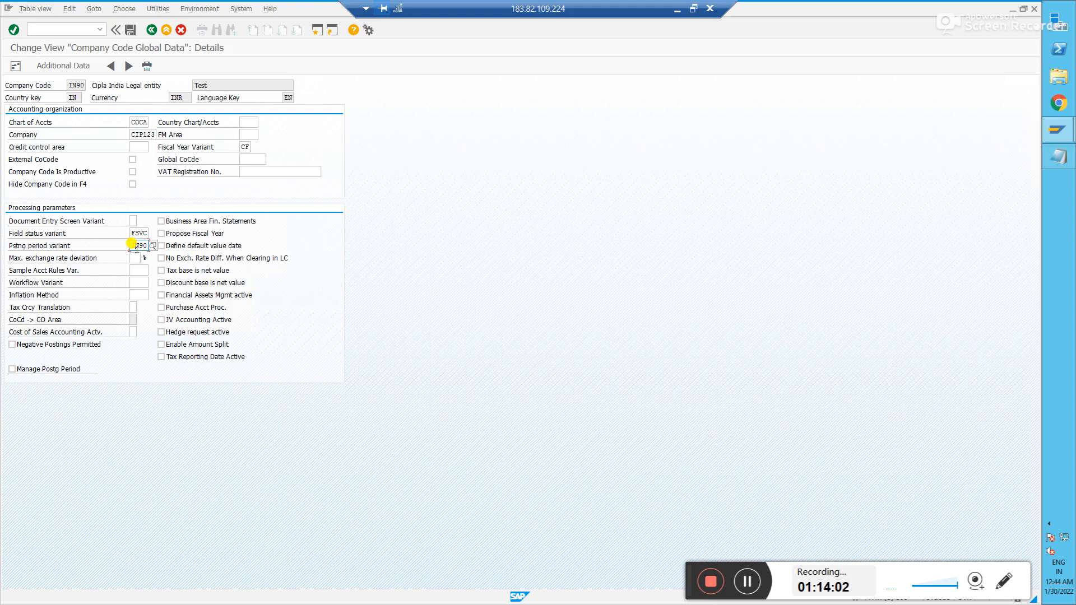
pyautogui.click(71, 29)
pyautogui.write('/n')
pyautogui.press('Return')
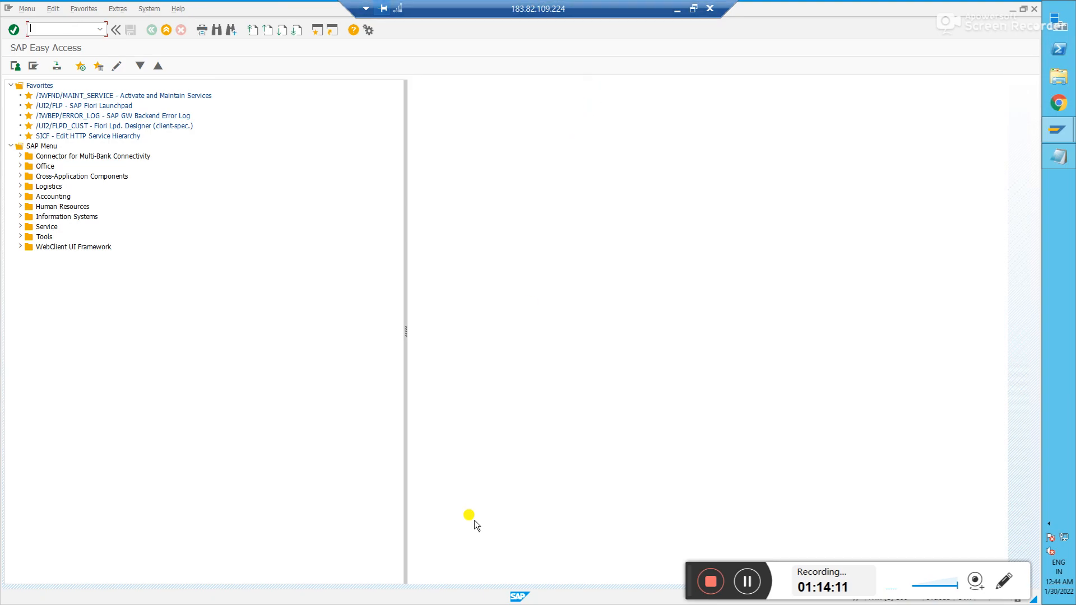
# - In Notepad, add 'Cash Dr 1000000 Owner equity Cr -1000000' after an asterisk row
pyautogui.hotkey('alt', 'Tab')
pyautogui.click(281, 270)
pyautogui.press('Return')
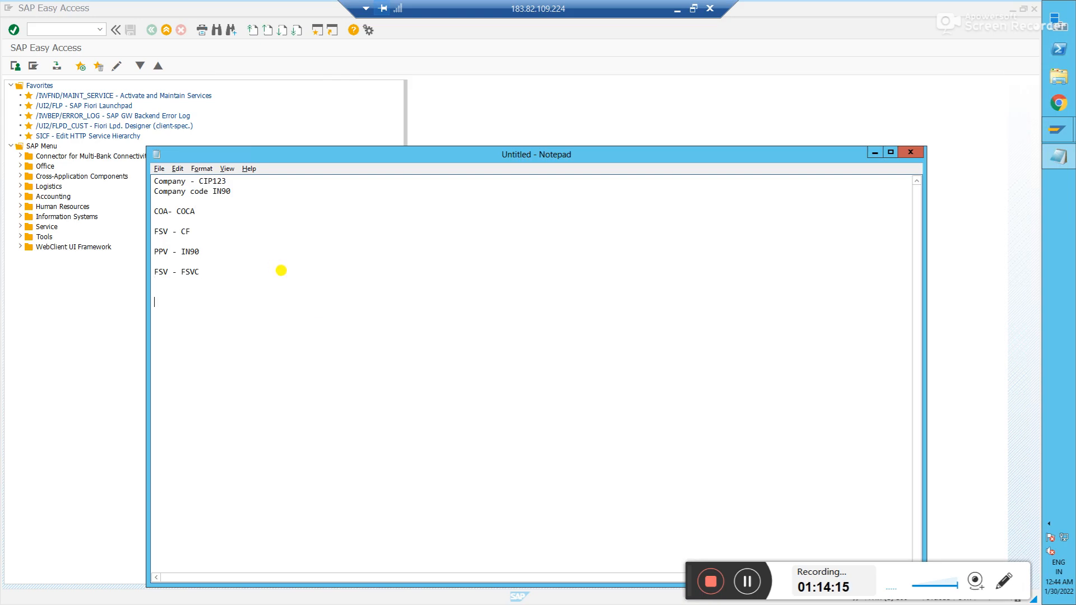
pyautogui.write('*************************  CAsh')
pyautogui.press('BackSpace')
pyautogui.write('ash Dr')
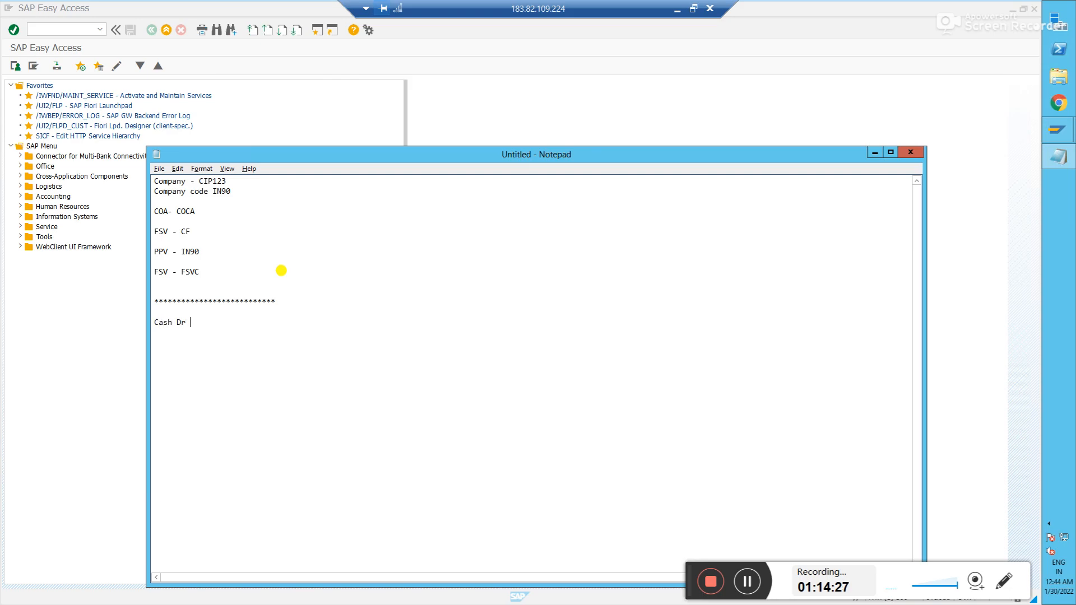
pyautogui.write(' 1000000 ')
pyautogui.write('Owner')
pyautogui.write(' equity C')
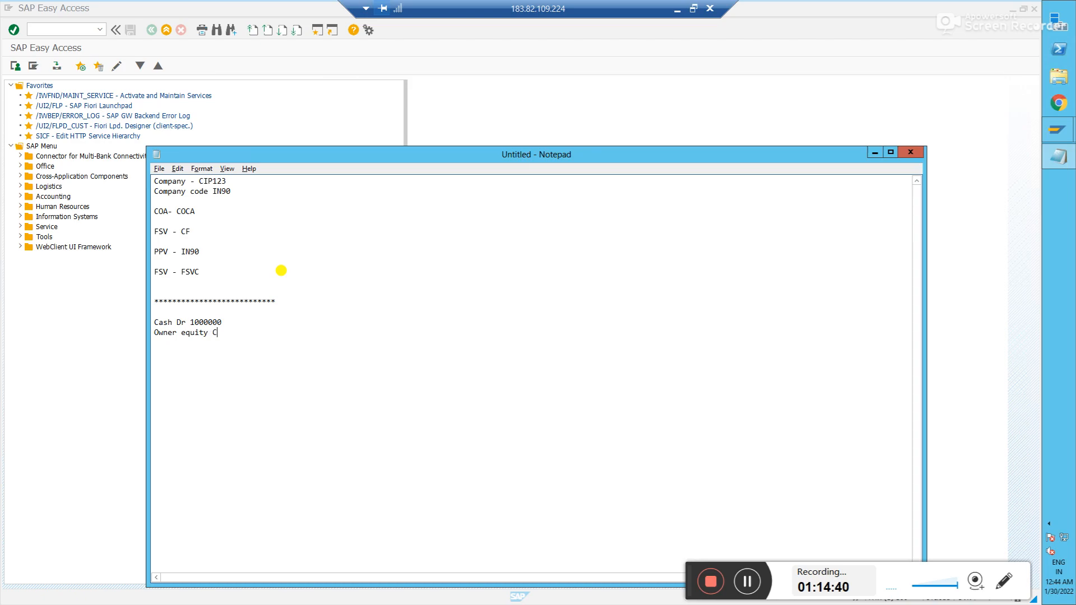
pyautogui.write('r -1000000')
# - Add notes 'Centrally - FS00', 'coa - FSP0' and 'Company code - FSS0' below the journal entry
pyautogui.click(286, 326)
pyautogui.press('Down')
pyautogui.press('Down')
pyautogui.press('Down')
pyautogui.press('Down')
pyautogui.click(172, 322)
pyautogui.click(266, 332)
pyautogui.press('Return')
pyautogui.press('Return')
pyautogui.write('***************************  ')
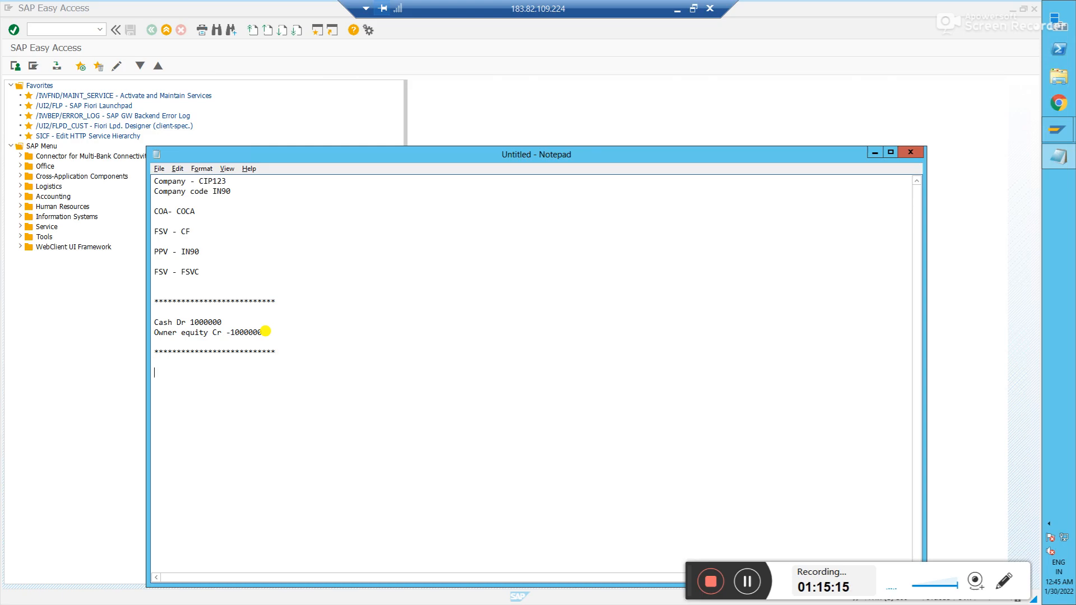
pyautogui.write('Centrally - FS00 ')
pyautogui.write('coa - FSP0')
pyautogui.press('Return')
pyautogui.write('Company code ')
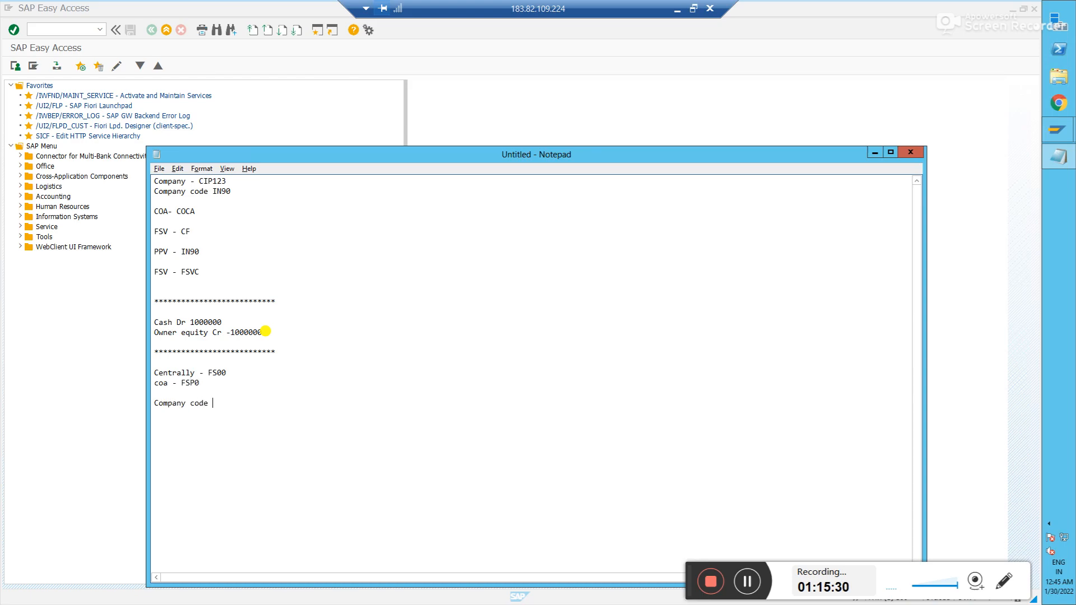
pyautogui.write('- FSS0  ')
pyautogui.write('**********')
pyautogui.click(238, 402)
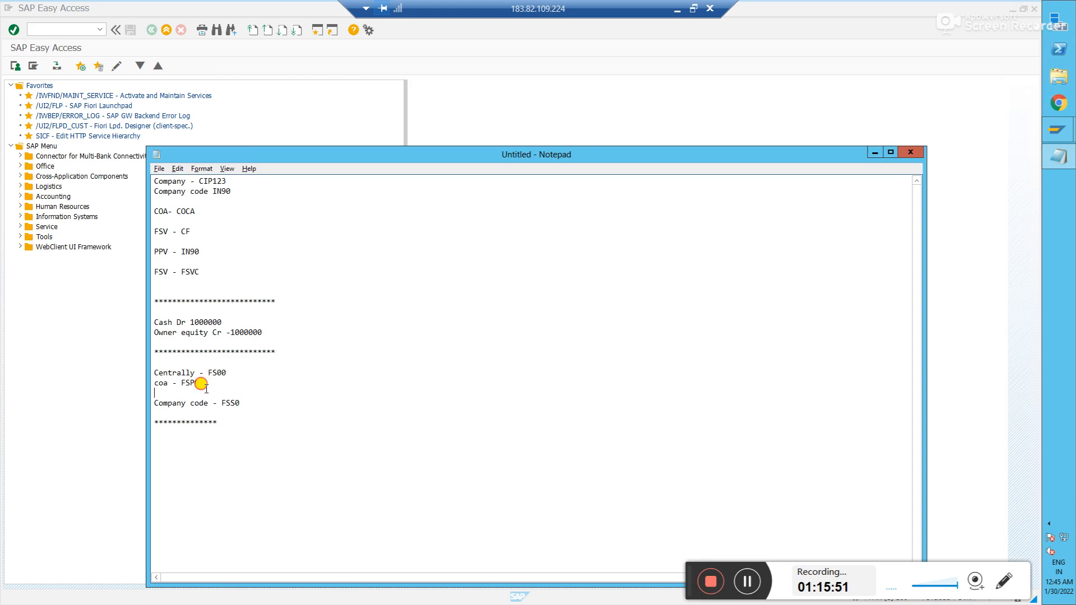
pyautogui.click(264, 403)
# - Open FS00 central G/L account editing with company code IN90
pyautogui.click(231, 373)
pyautogui.click(73, 29)
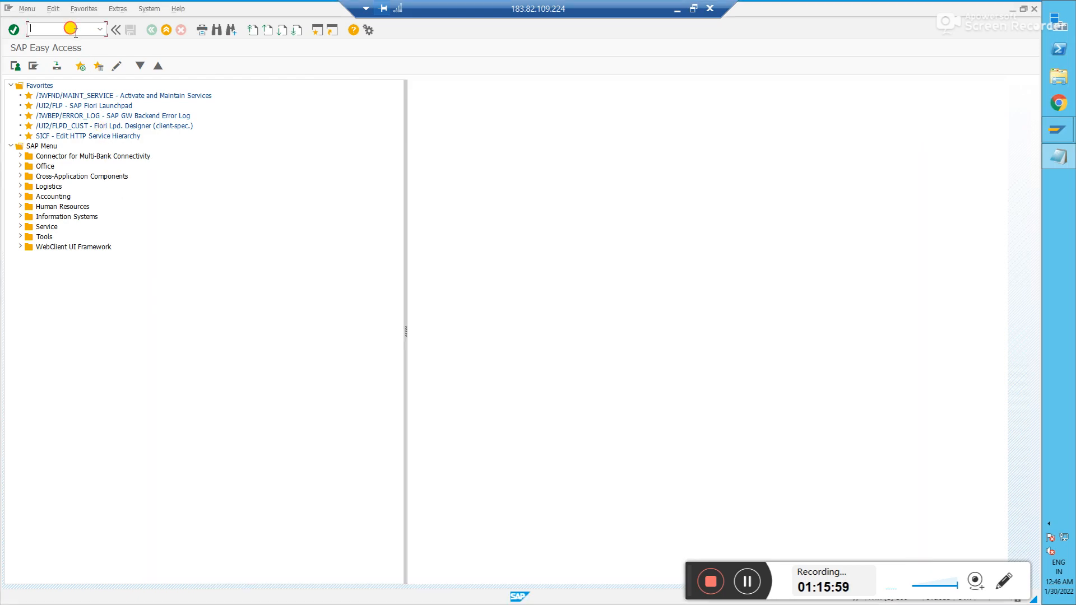
pyautogui.write('FS00')
pyautogui.press('Return')
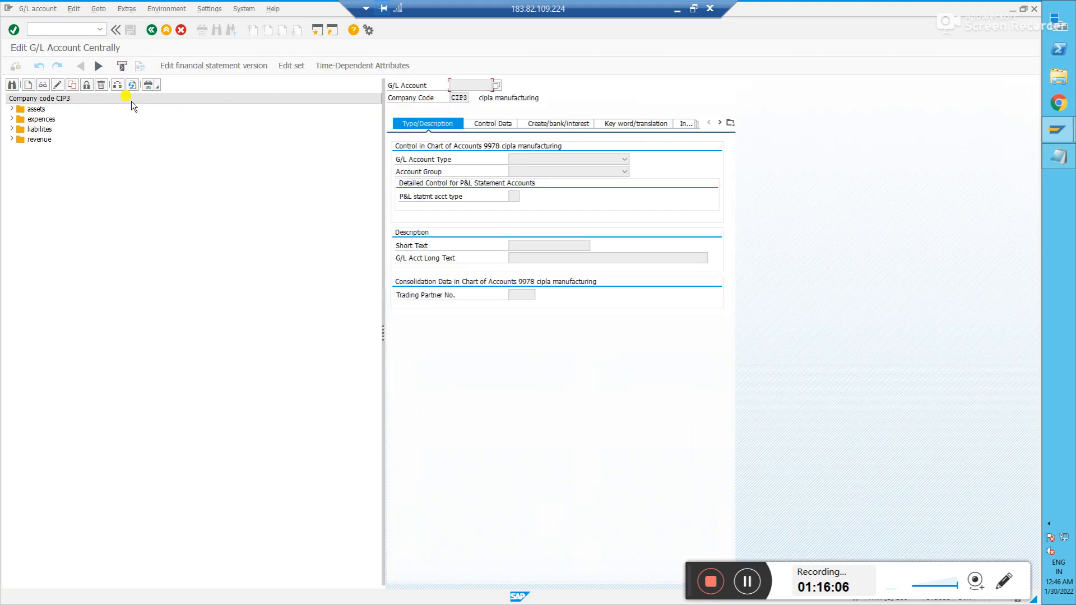
pyautogui.click(116, 85)
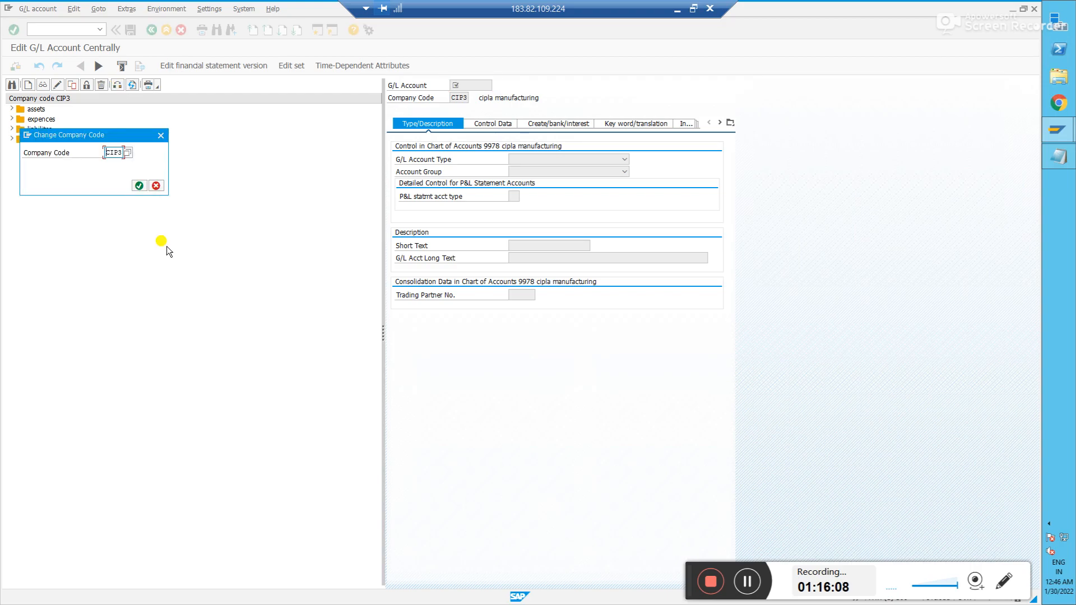
pyautogui.write('IN90')
pyautogui.press('Return')
pyautogui.press('Return')
pyautogui.press('Escape')
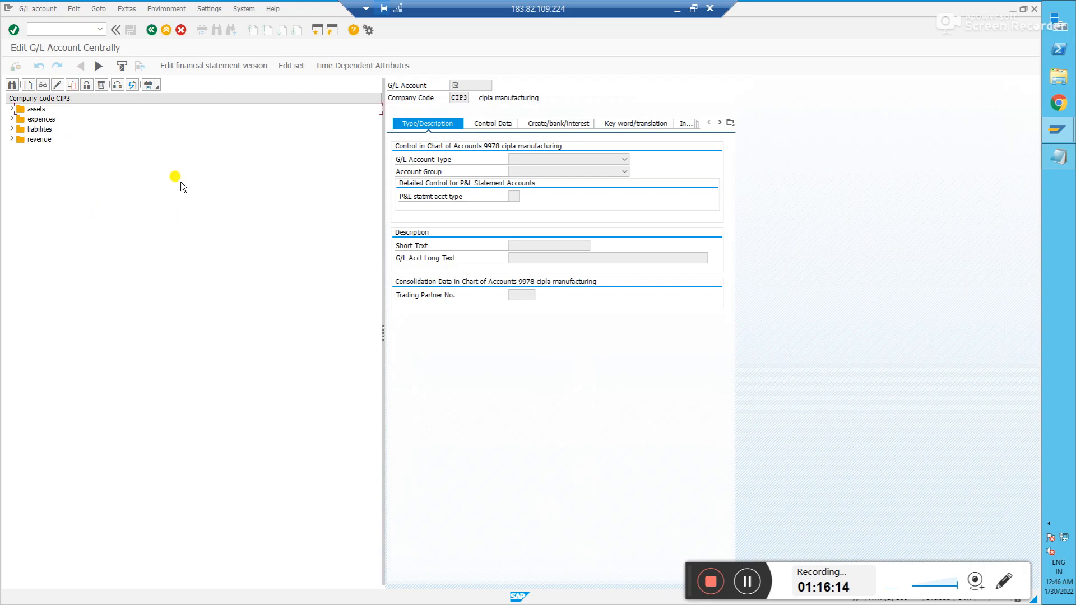
# - Start creating G/L account 1000 in company code IN90
pyautogui.click(29, 88)
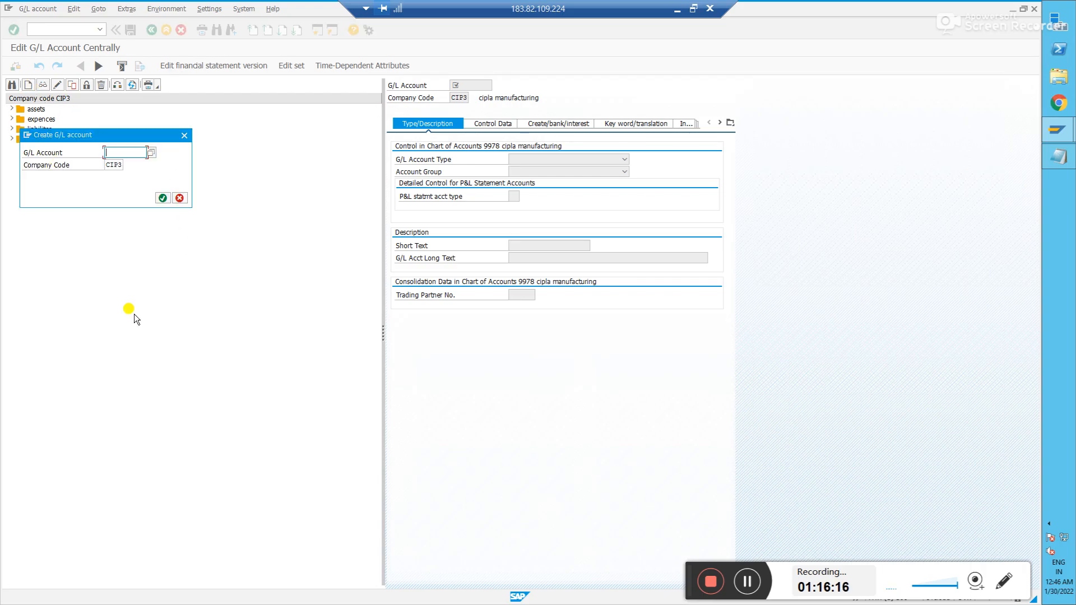
pyautogui.write('1000')
pyautogui.press('Tab')
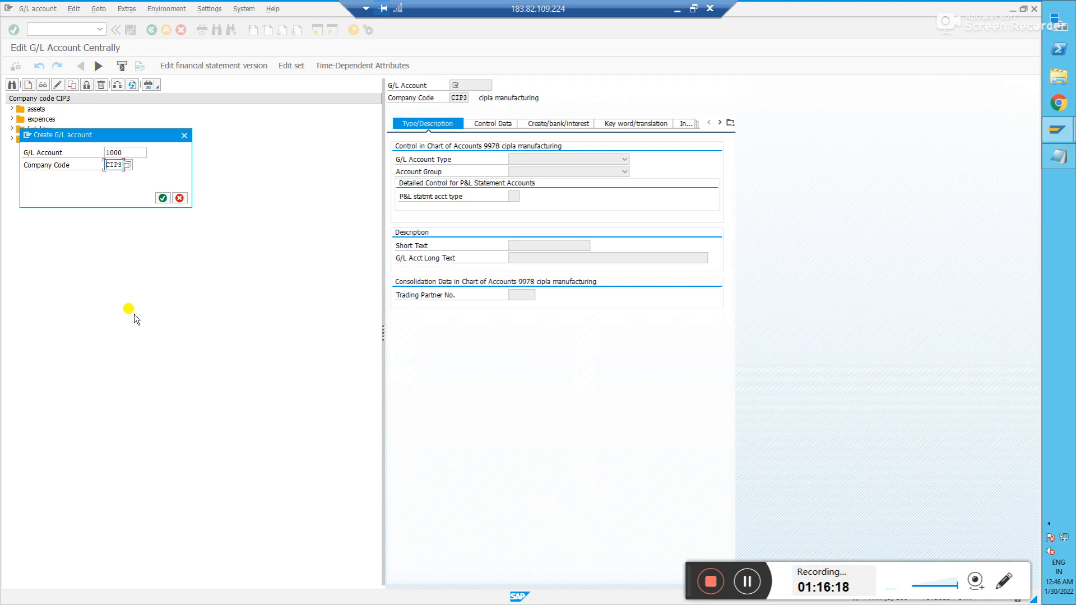
pyautogui.write('in90')
pyautogui.press('Return')
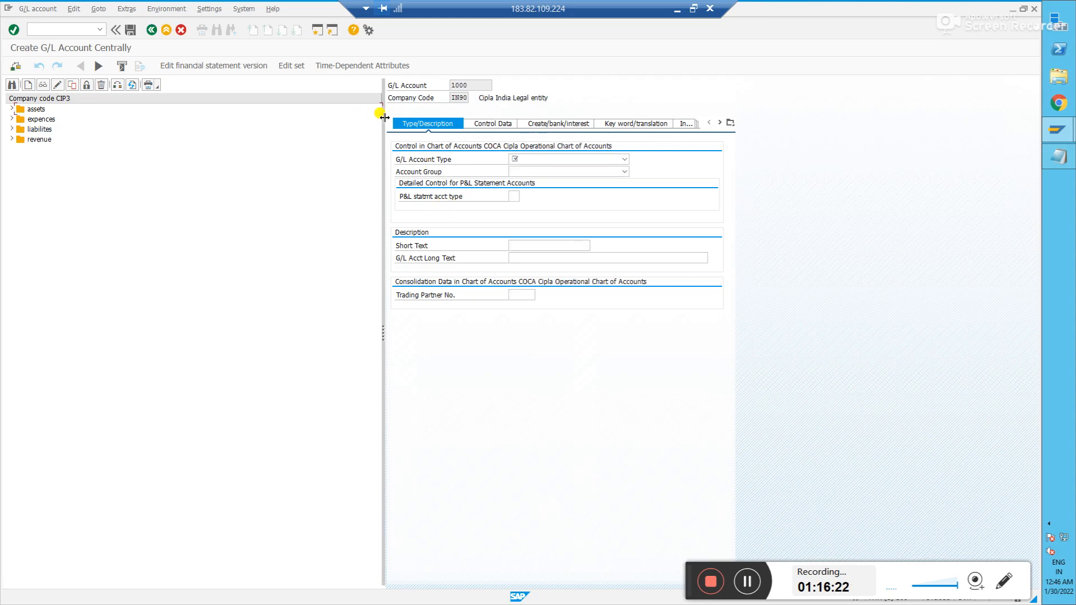
# - Make account 1000 a Balance Sheet Account in the Assets account group
pyautogui.moveTo(381, 114); pyautogui.dragTo(252, 117)
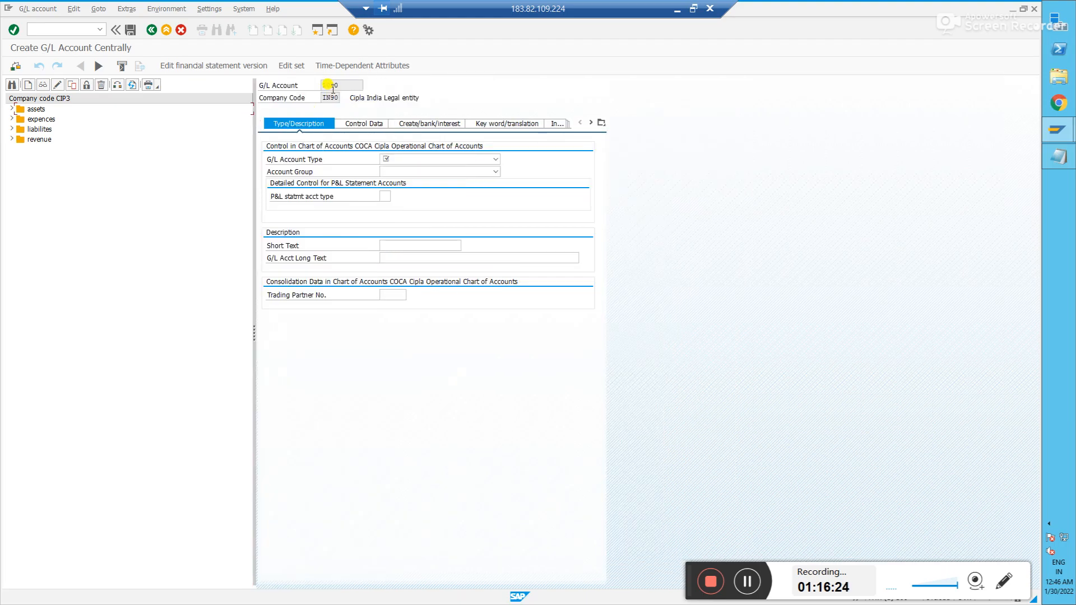
pyautogui.click(414, 161)
pyautogui.click(415, 167)
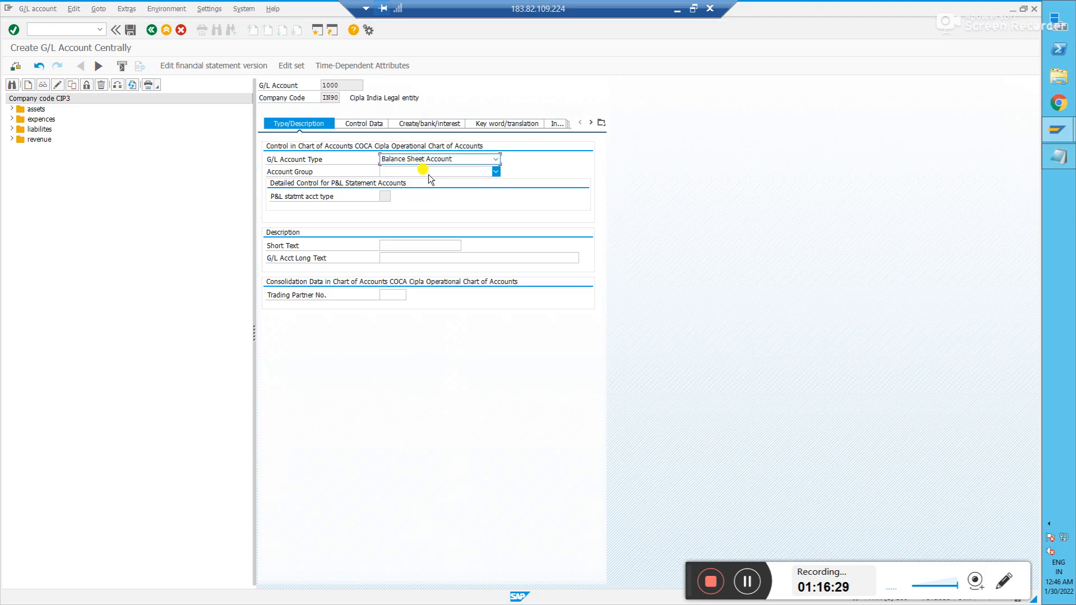
pyautogui.click(426, 172)
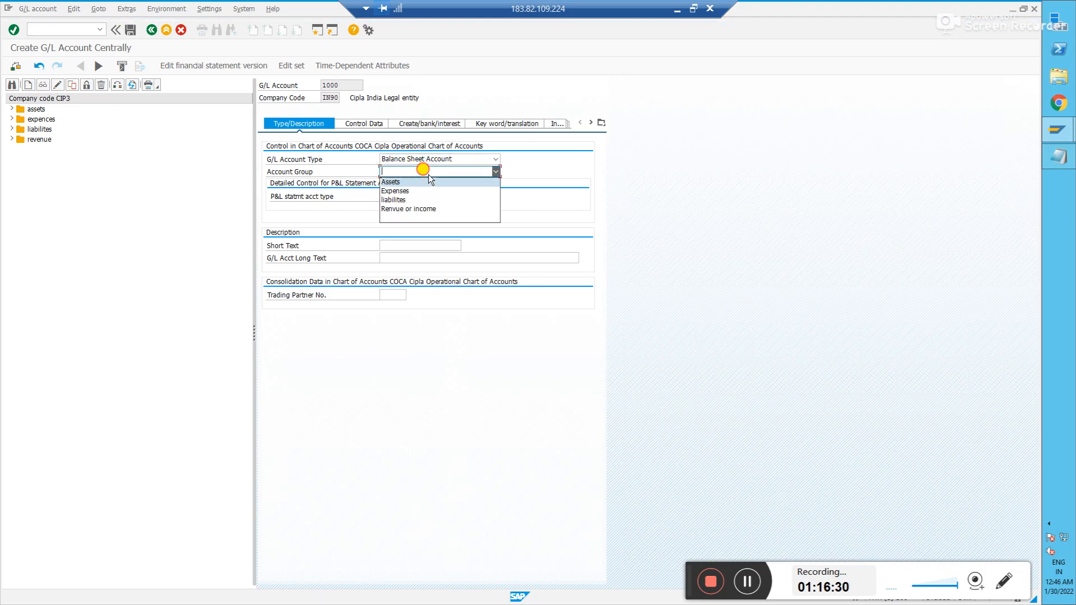
pyautogui.click(394, 182)
# - Enter Cash as both the short text and long text of account 1000
pyautogui.click(392, 244)
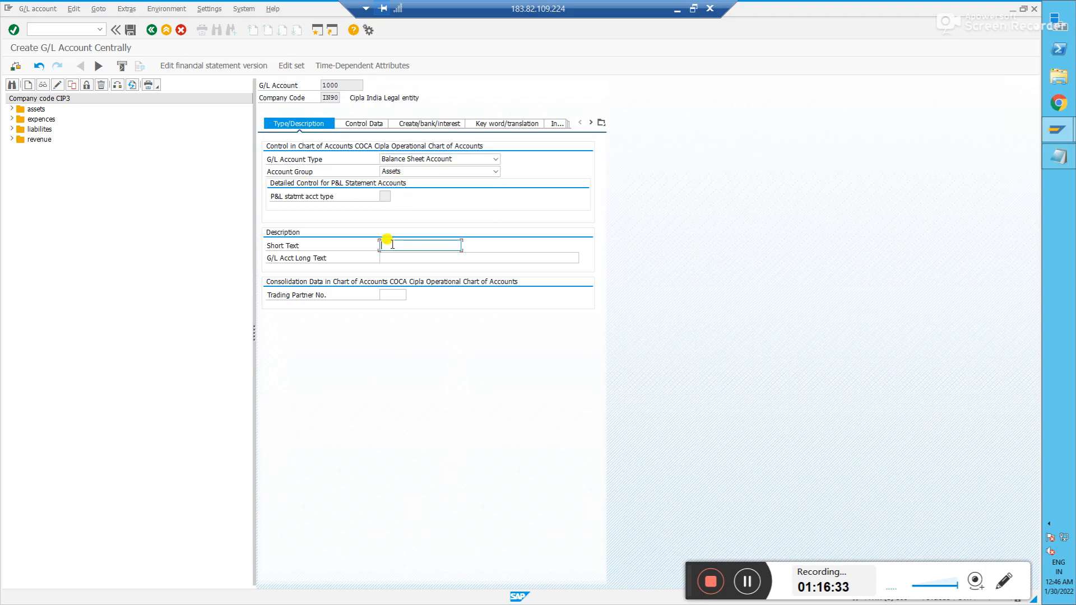
pyautogui.write('Cash')
pyautogui.press('Tab')
pyautogui.write('cash')
pyautogui.press('BackSpace')
pyautogui.press('BackSpace')
pyautogui.press('BackSpace')
pyautogui.press('BackSpace')
pyautogui.write('as')
pyautogui.press('BackSpace')
pyautogui.press('BackSpace')
pyautogui.write('Cas')
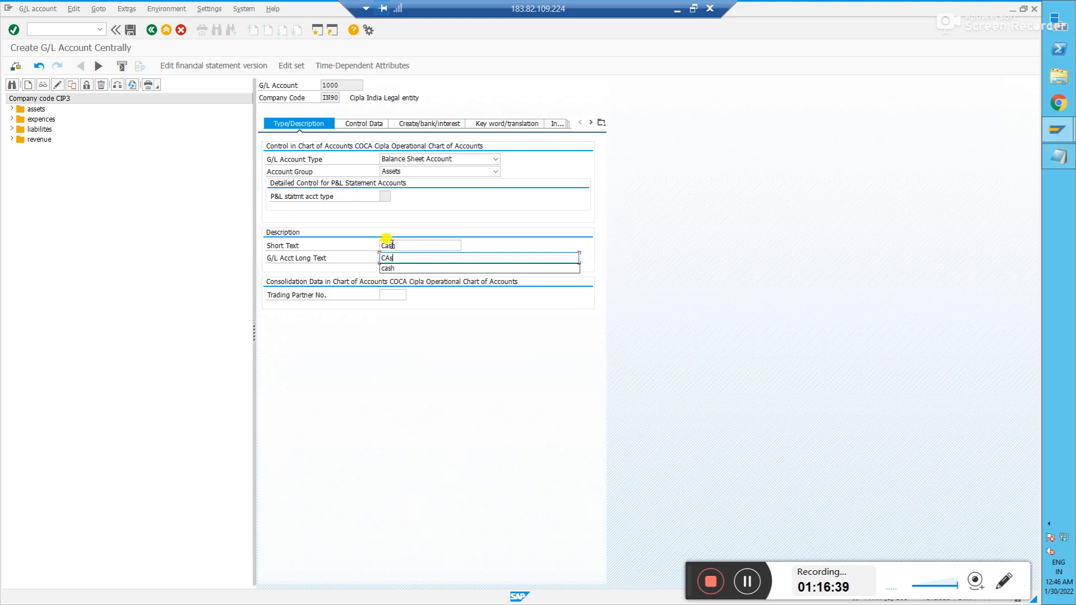
pyautogui.write('h')
pyautogui.click(363, 124)
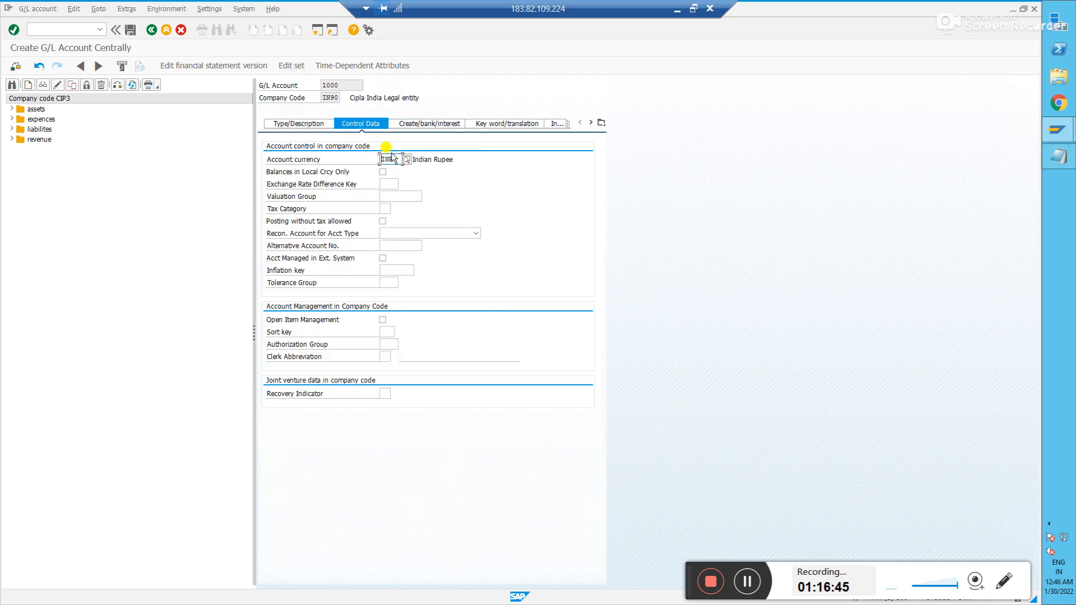
# - Assign field status group G001 to Cash account 1000 and save it, accepting the warning
pyautogui.click(418, 123)
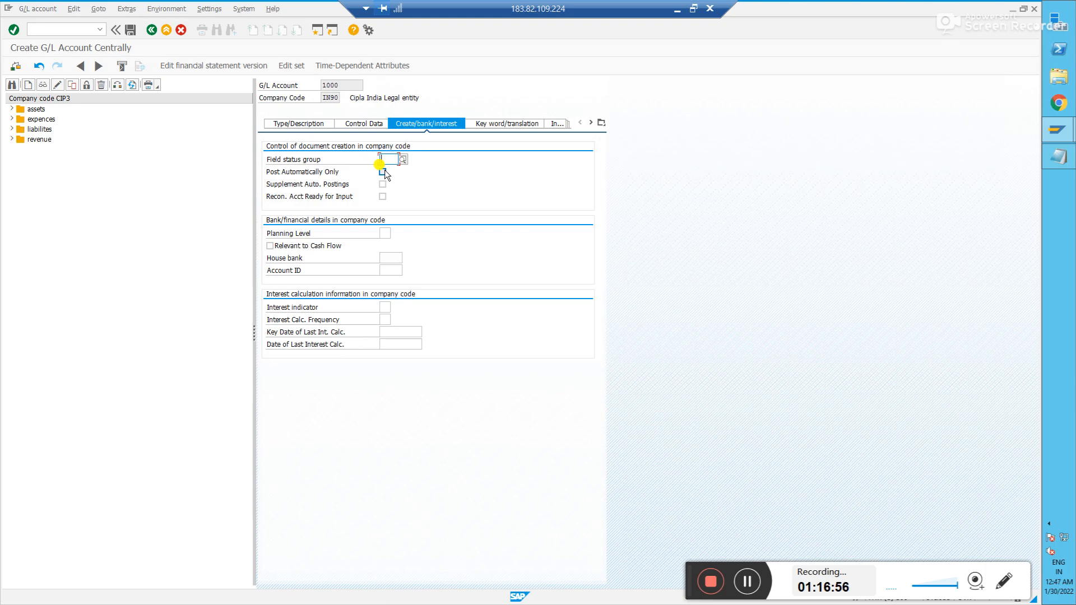
pyautogui.click(131, 30)
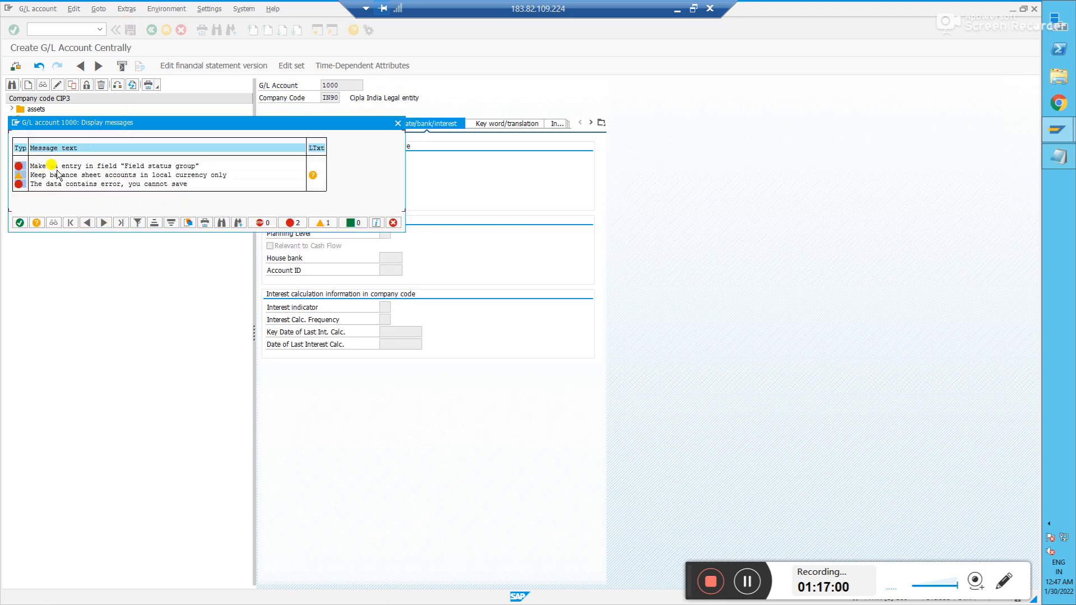
pyautogui.click(397, 124)
pyautogui.click(399, 159)
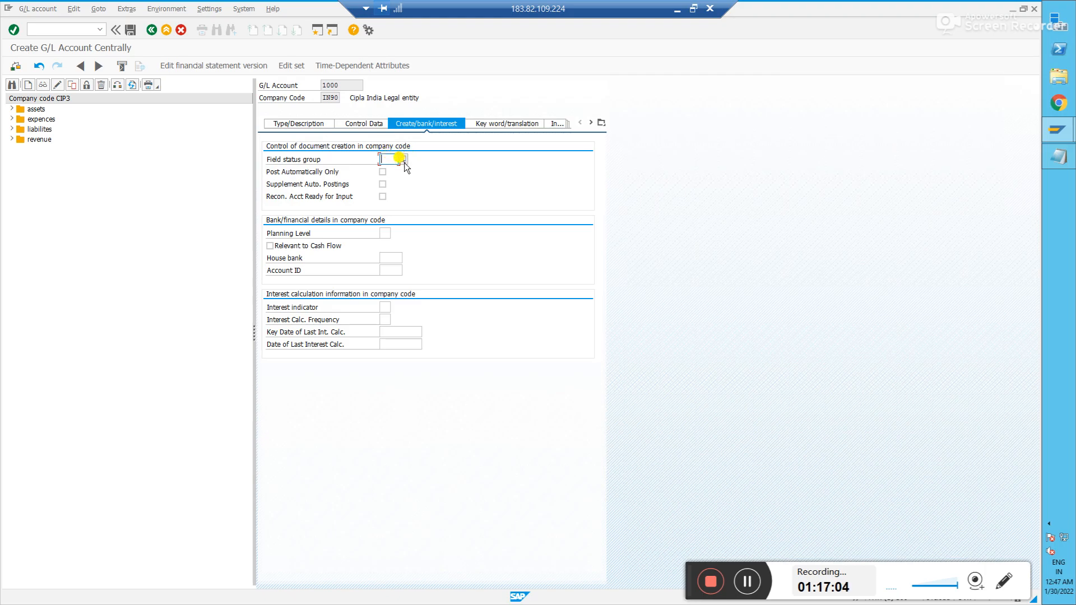
pyautogui.click(405, 160)
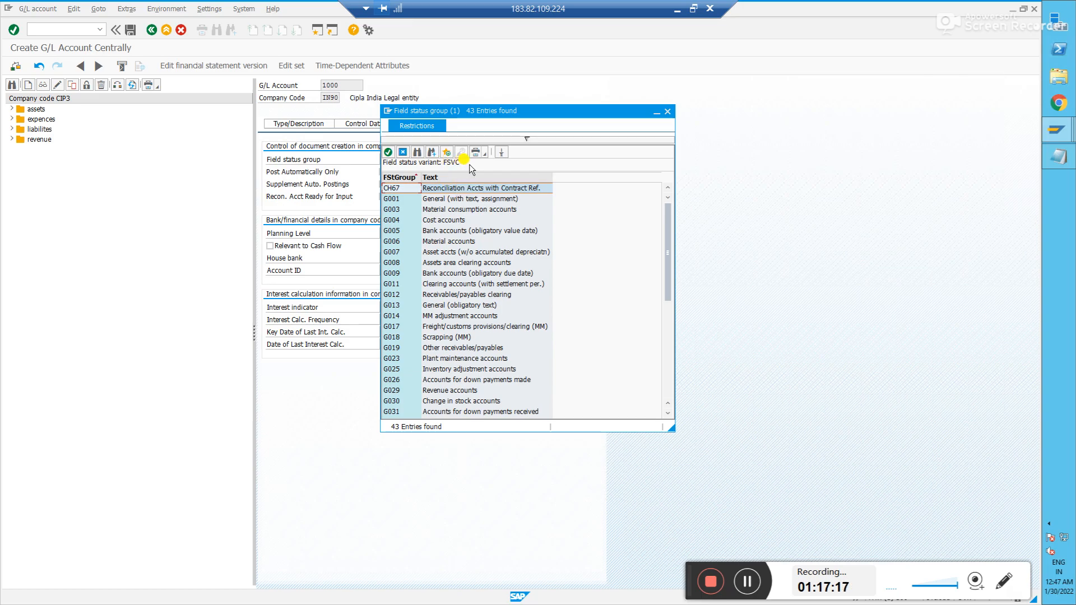
pyautogui.doubleClick(402, 200)
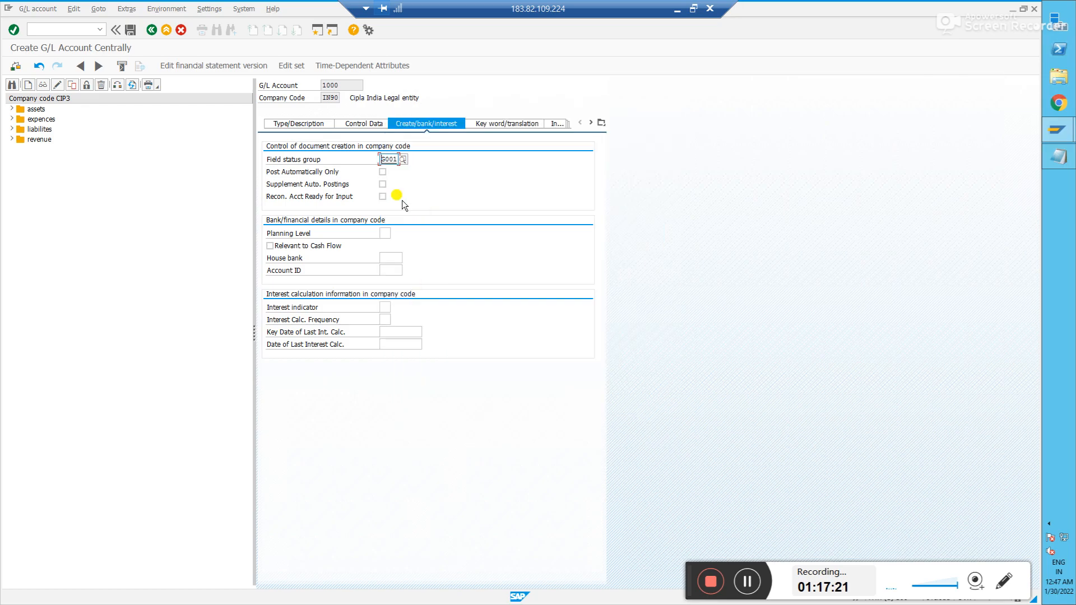
pyautogui.press('Return')
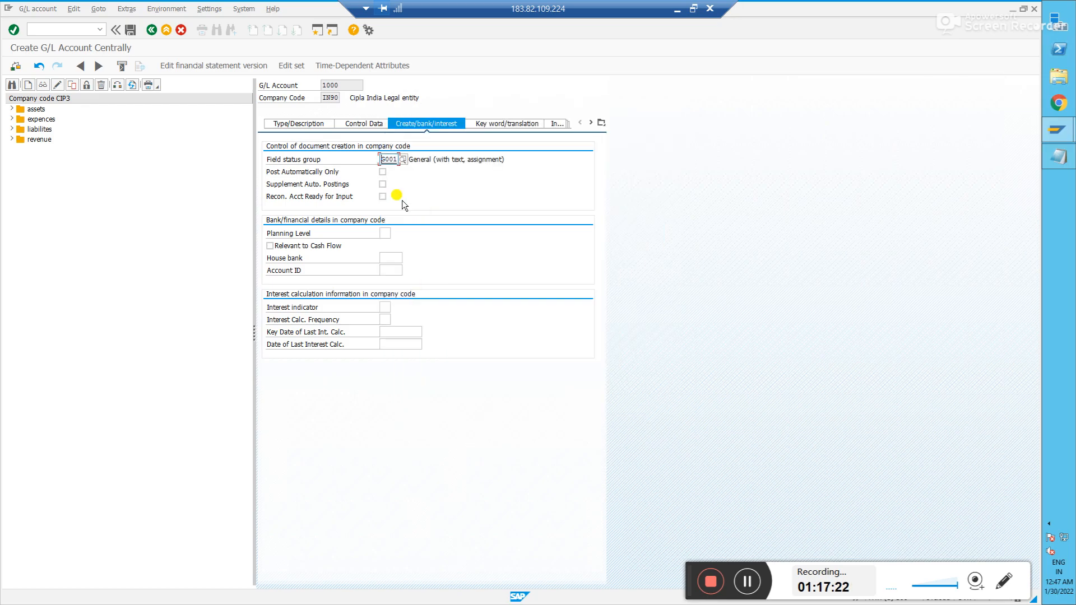
pyautogui.click(134, 33)
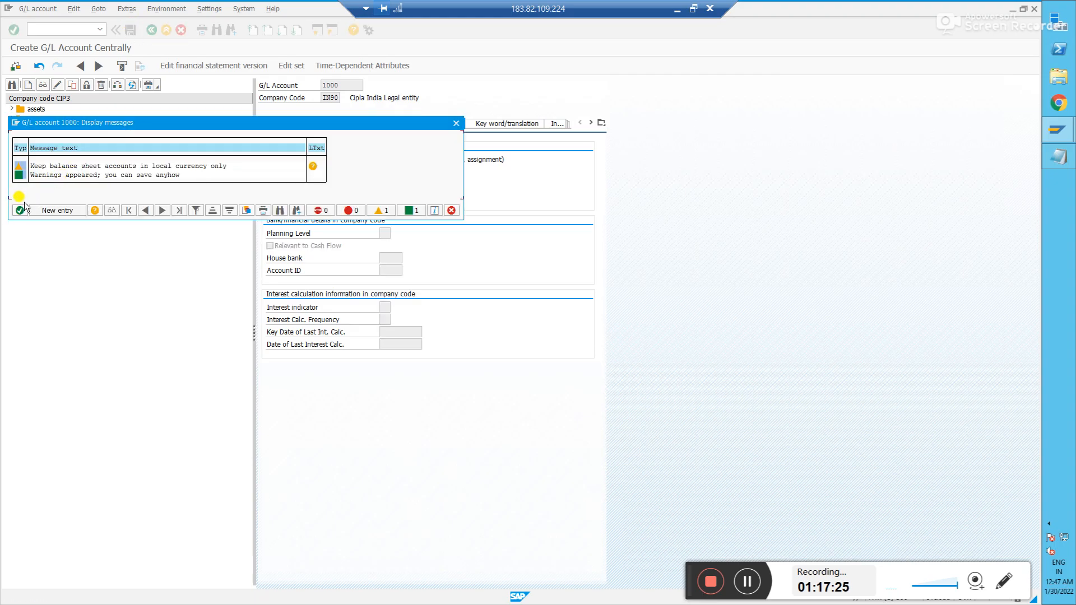
pyautogui.click(19, 210)
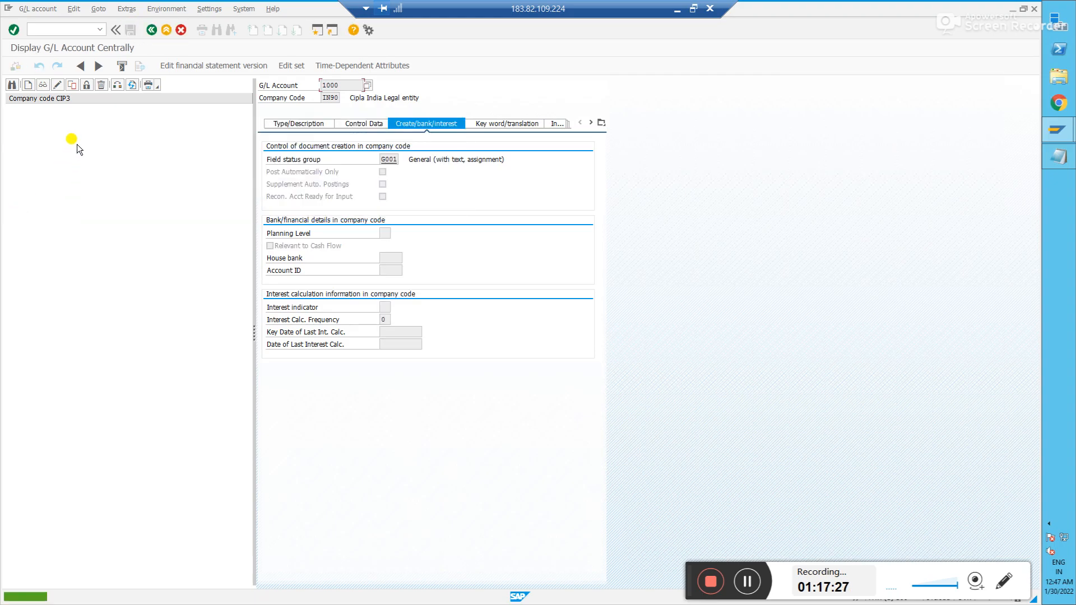
# - Start creating G/L account 2000 in the central account maintenance transaction FS00
pyautogui.click(316, 123)
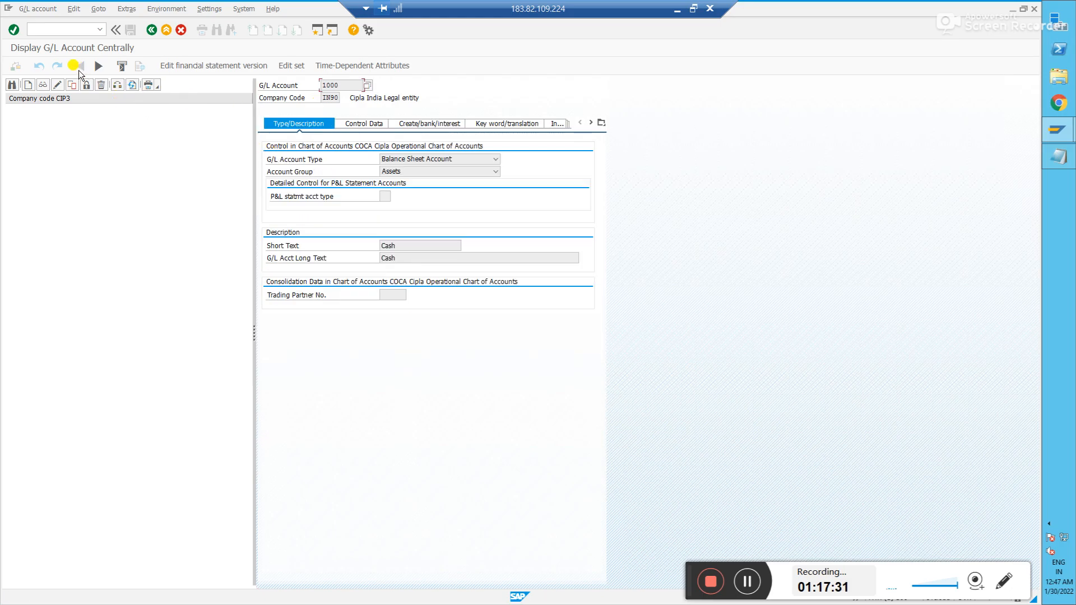
pyautogui.click(63, 30)
pyautogui.write('/nfs00')
pyautogui.press('Return')
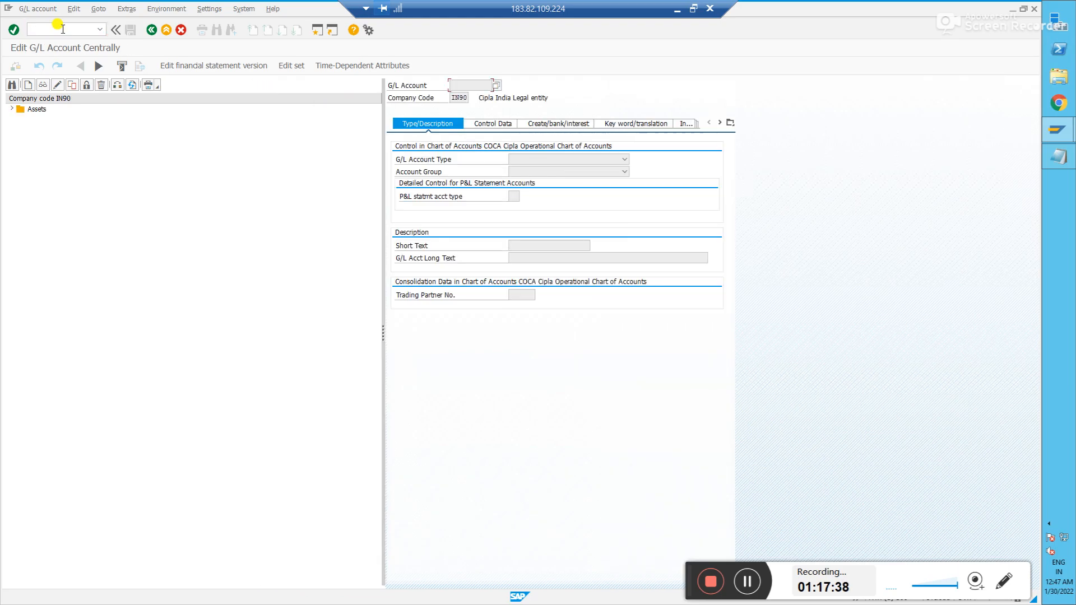
pyautogui.doubleClick(47, 109)
pyautogui.click(43, 119)
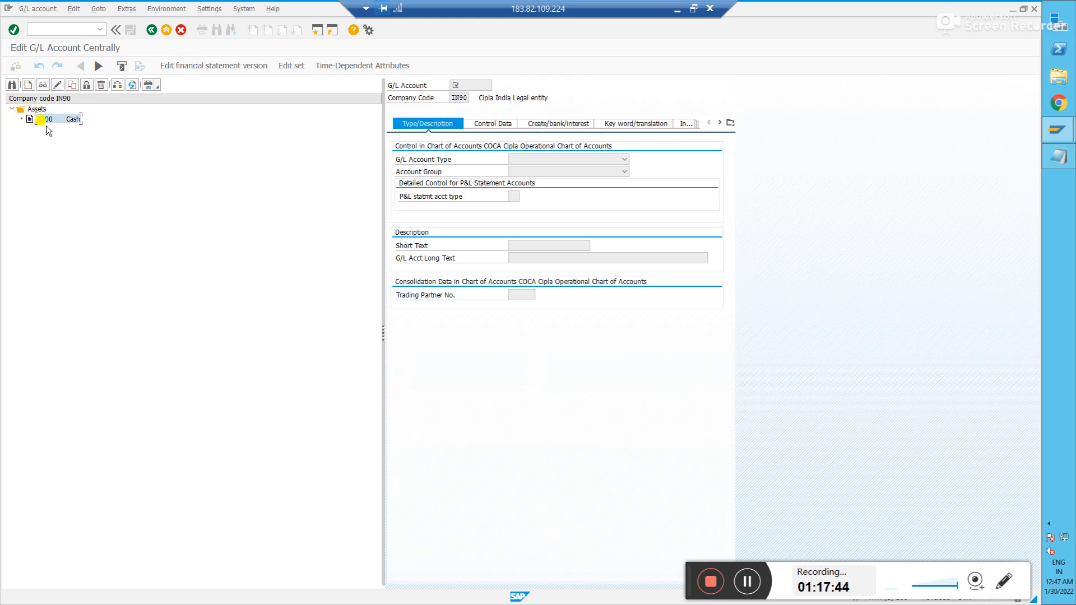
pyautogui.click(27, 85)
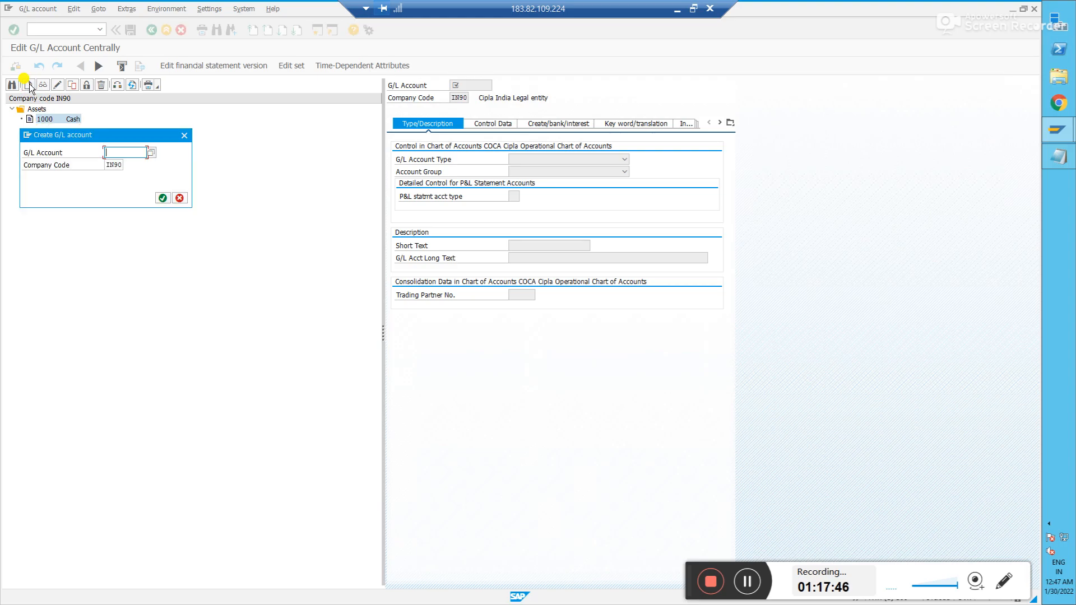
pyautogui.write('2000')
pyautogui.press('Return')
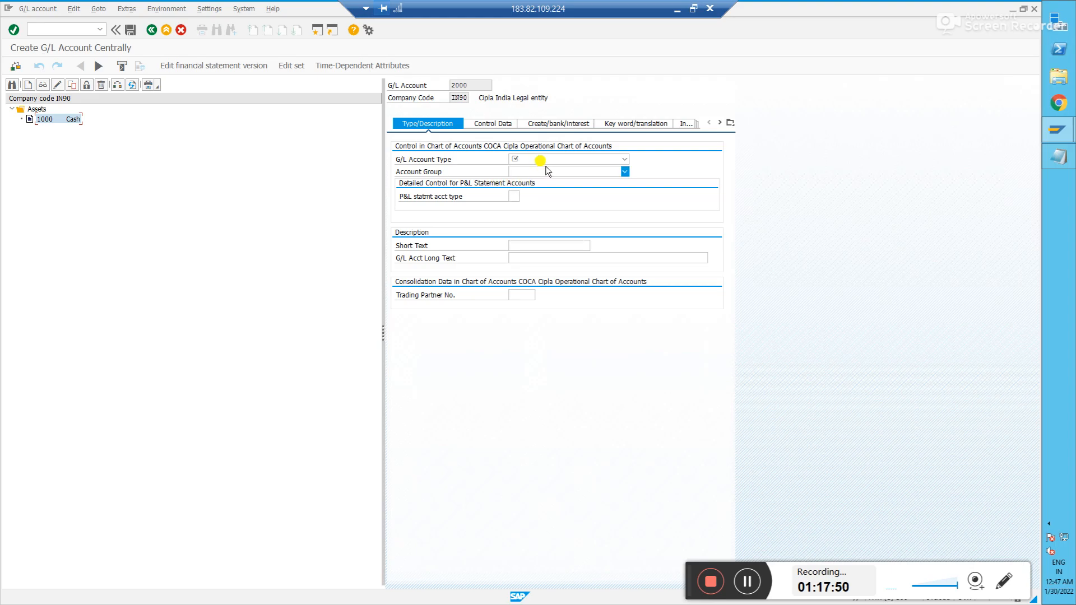
# - Make account 2000 a Balance Sheet Account in the liabilites account group
pyautogui.click(544, 160)
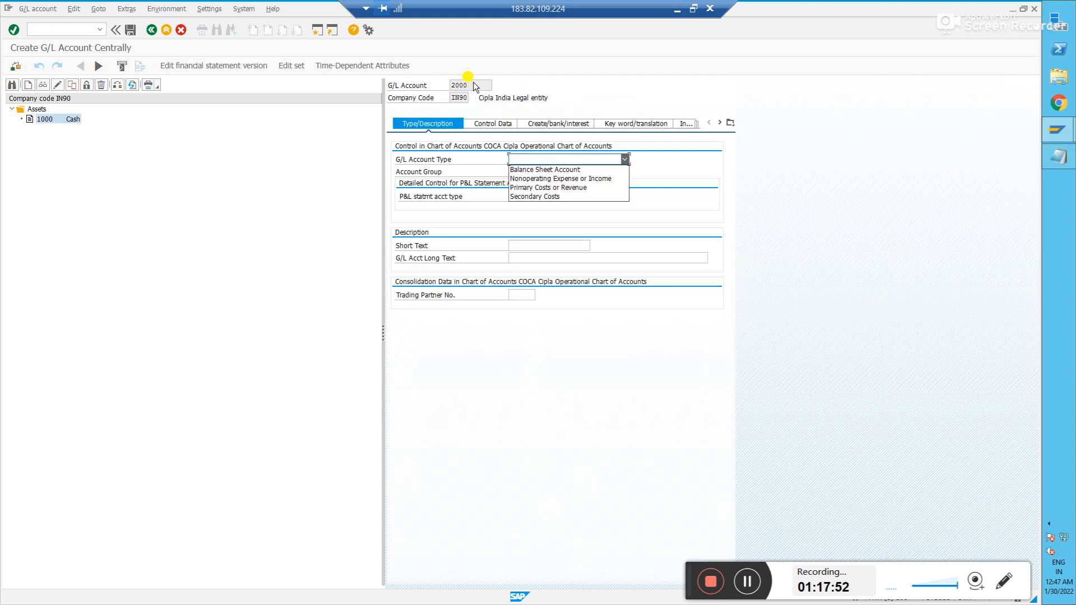
pyautogui.click(538, 169)
pyautogui.click(540, 173)
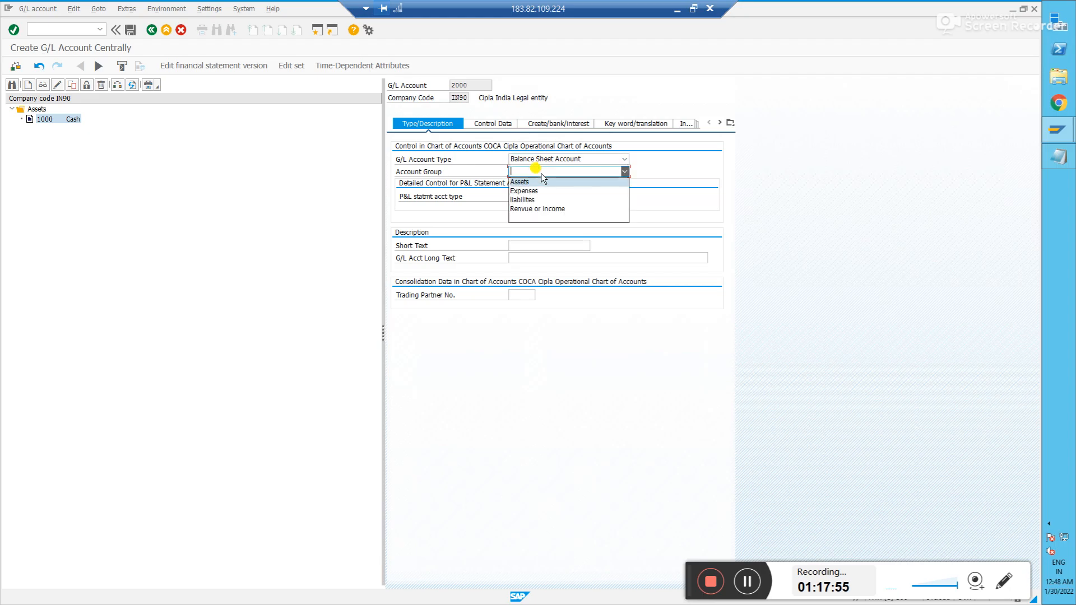
pyautogui.click(524, 200)
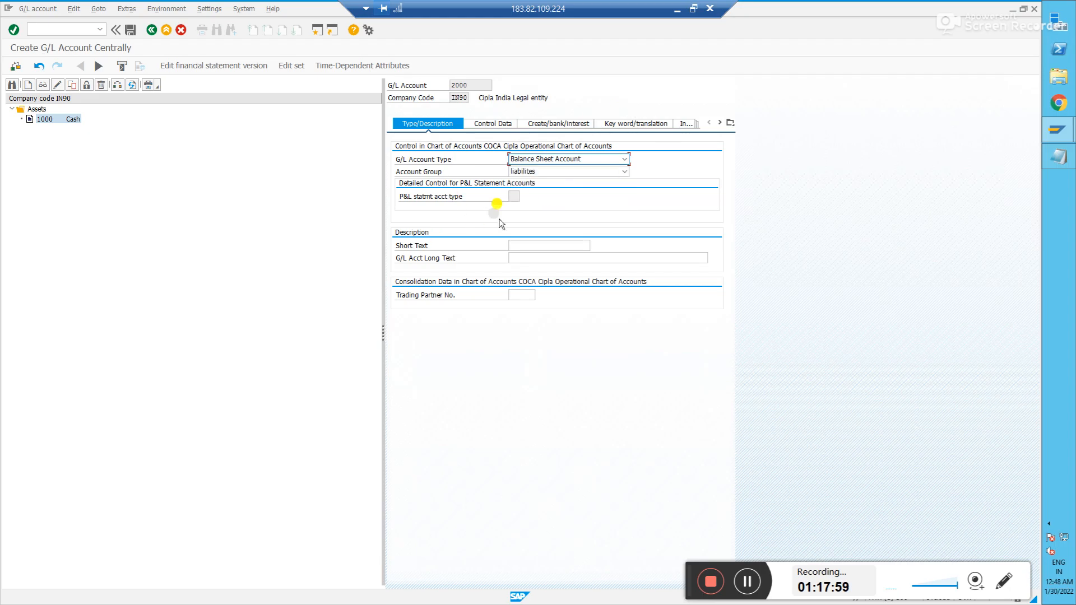
pyautogui.click(543, 170)
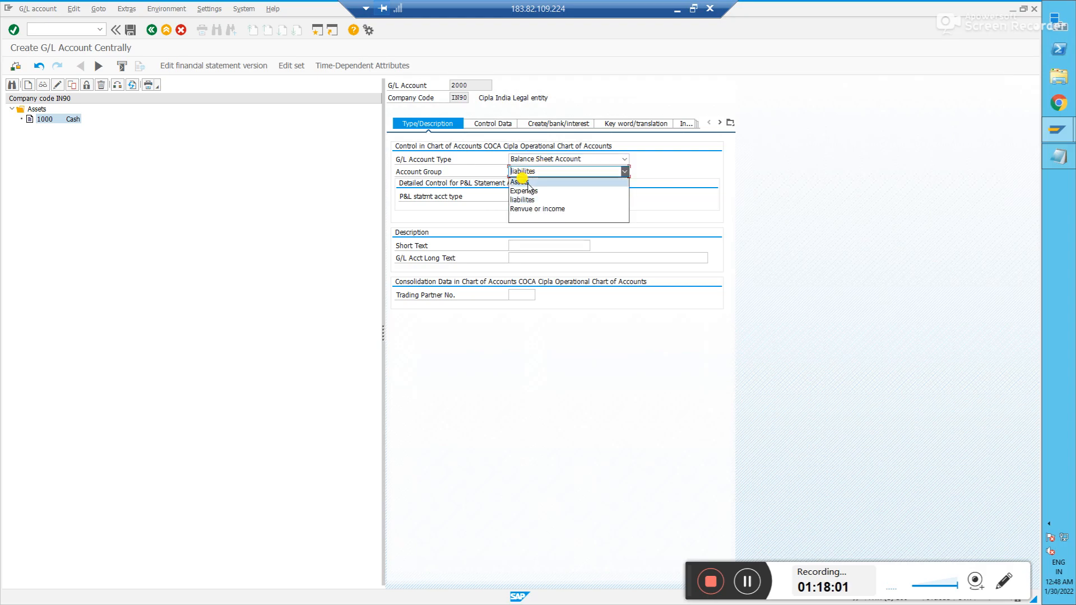
pyautogui.click(527, 182)
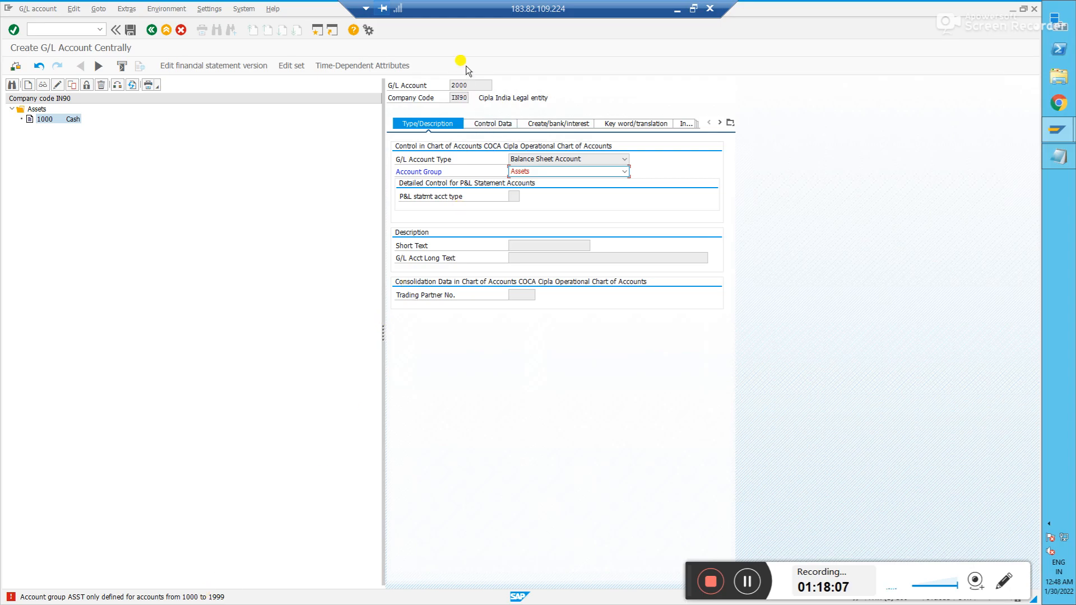
pyautogui.click(476, 85)
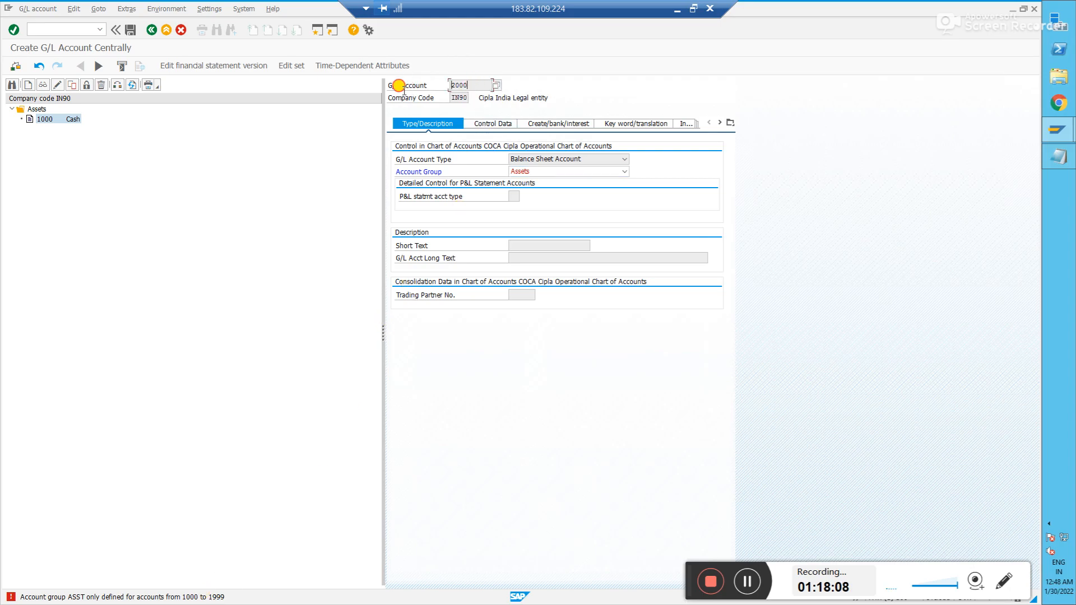
pyautogui.click(579, 170)
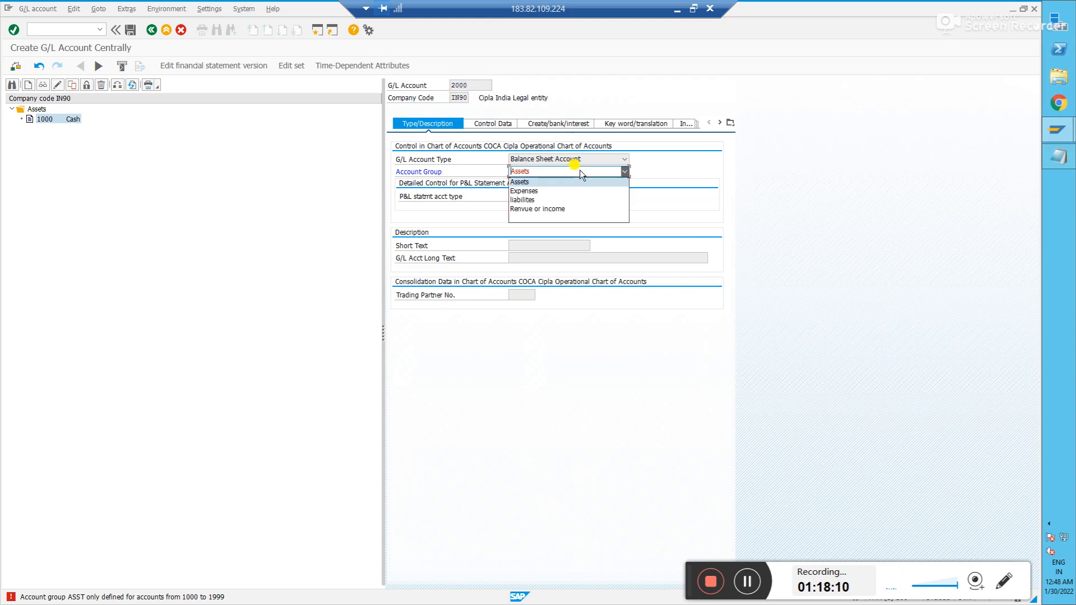
pyautogui.click(524, 191)
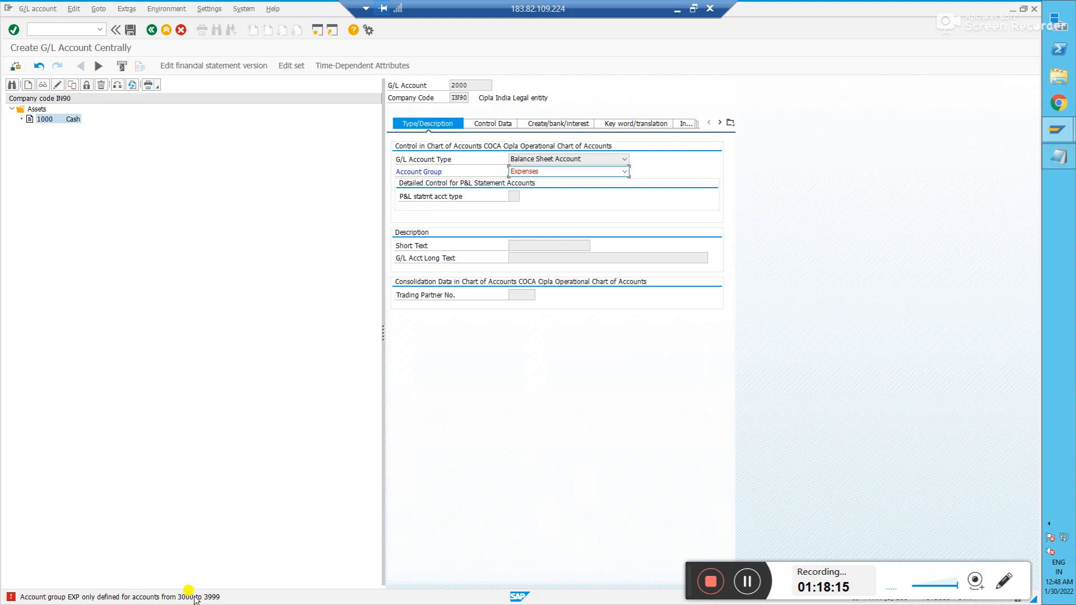
pyautogui.click(582, 174)
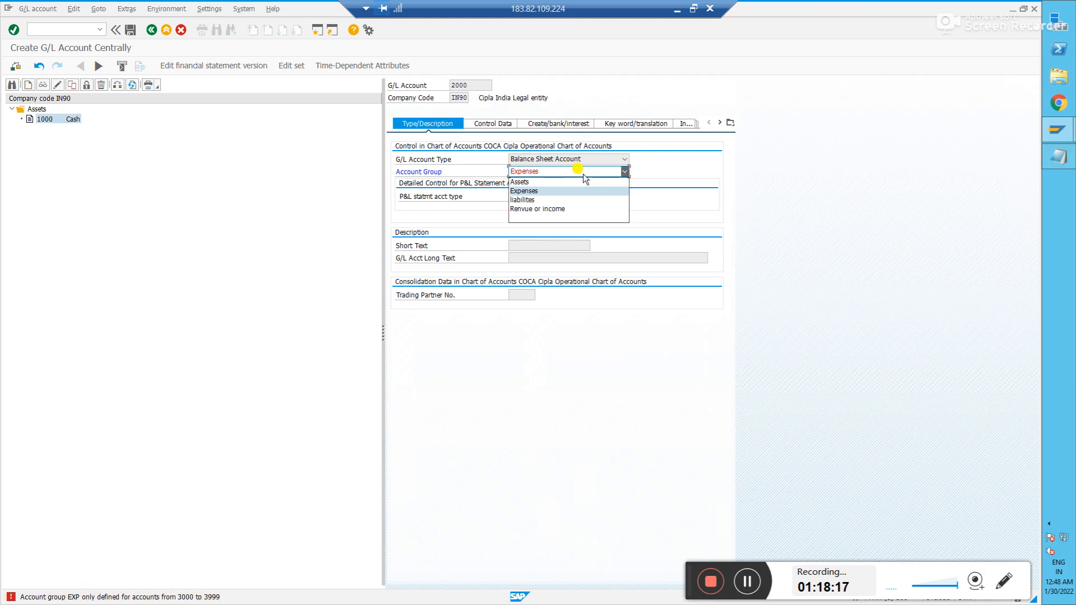
pyautogui.click(532, 201)
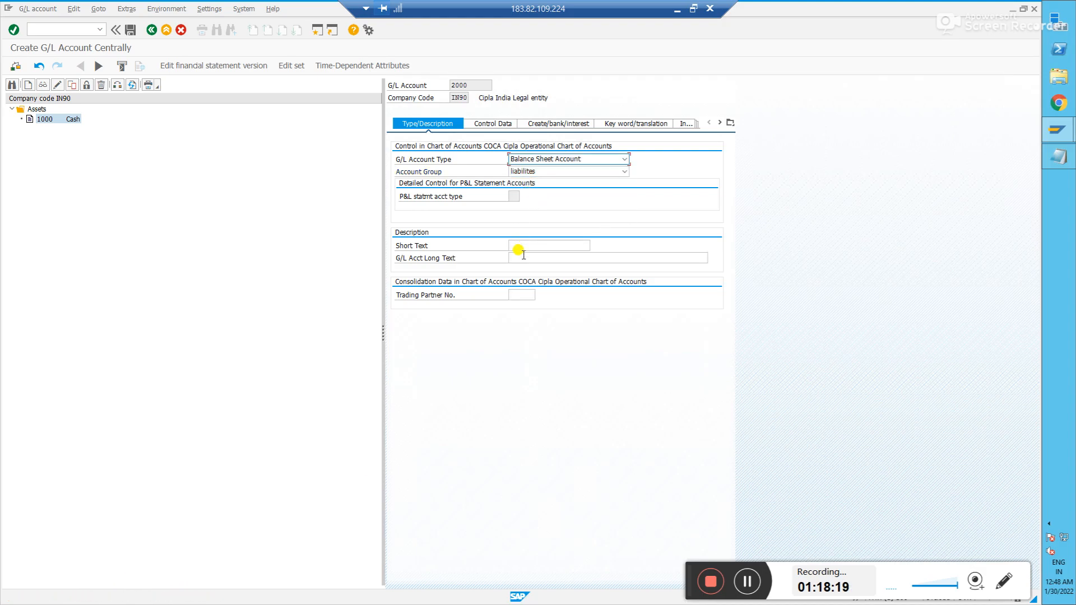
# - Enter owners equity as the short and long text of account 2000
pyautogui.click(522, 246)
pyautogui.write('Owner')
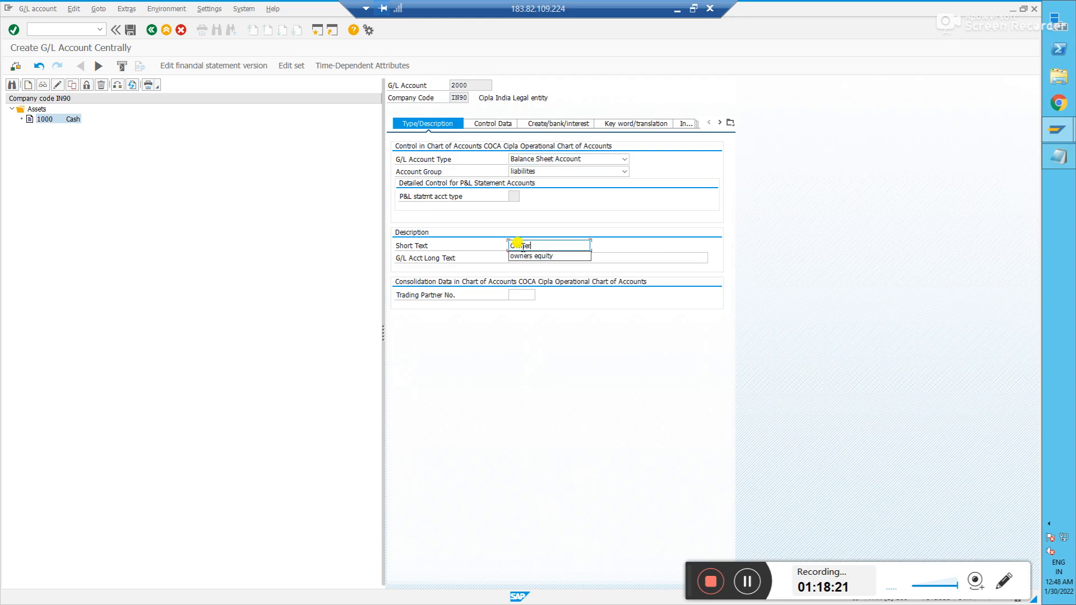
pyautogui.press('Down')
pyautogui.press('Tab')
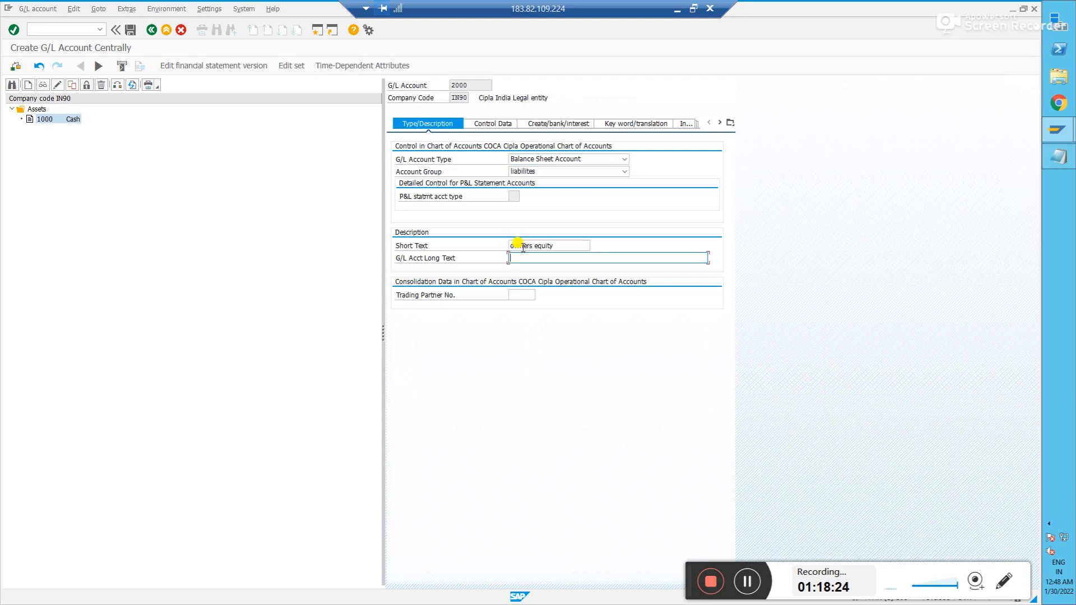
pyautogui.write('Own')
pyautogui.press('Down')
pyautogui.press('Return')
pyautogui.press('Return')
# - Set field status group G001 and save account 2000, accepting the warning
pyautogui.click(494, 126)
pyautogui.click(540, 124)
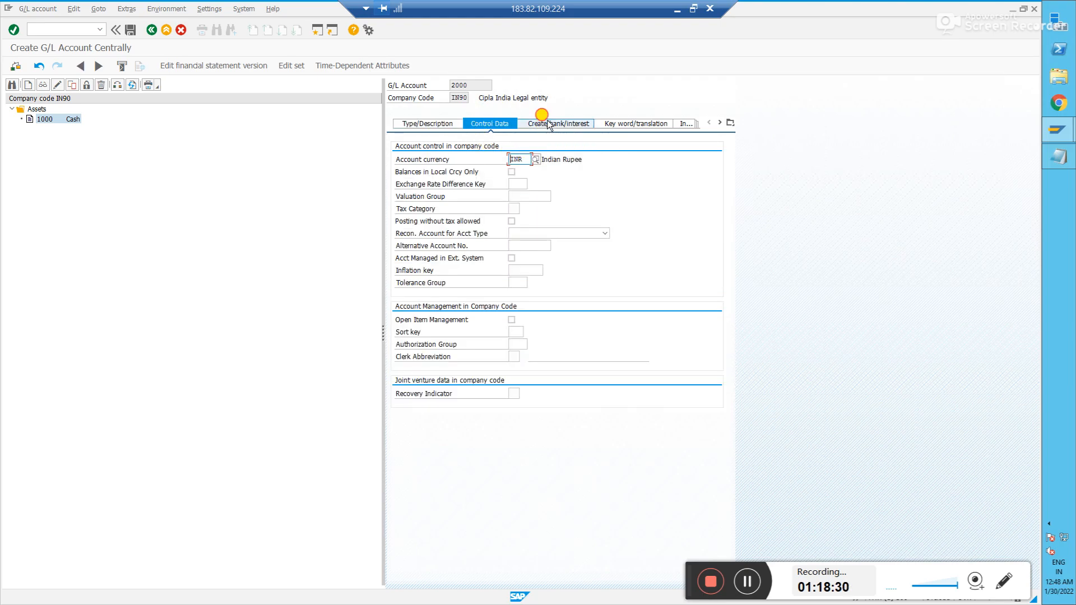
pyautogui.click(513, 160)
pyautogui.write('G001')
pyautogui.press('Return')
pyautogui.click(130, 29)
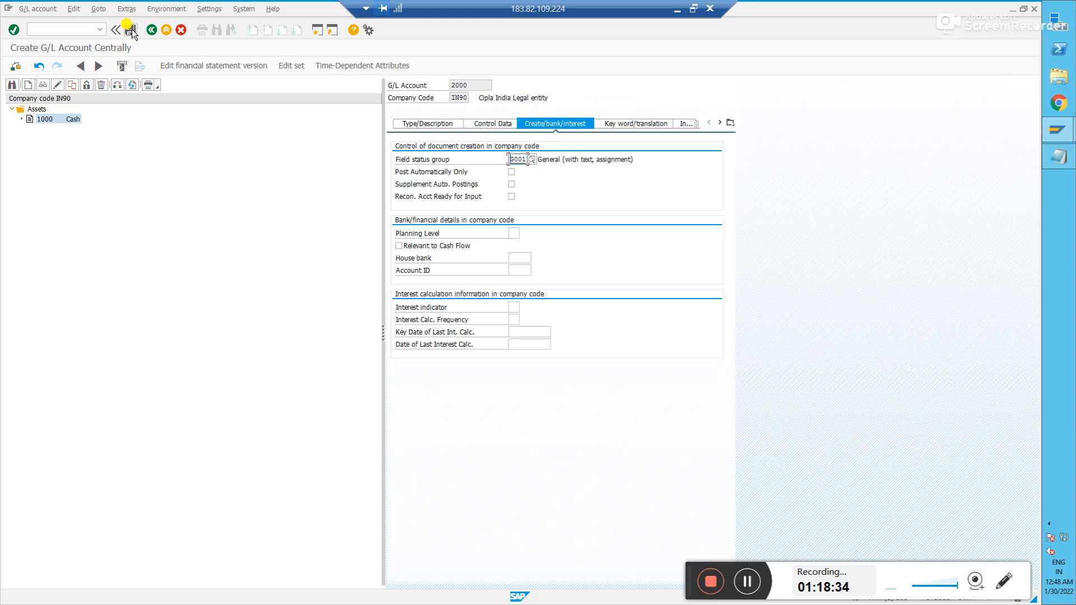
pyautogui.click(20, 211)
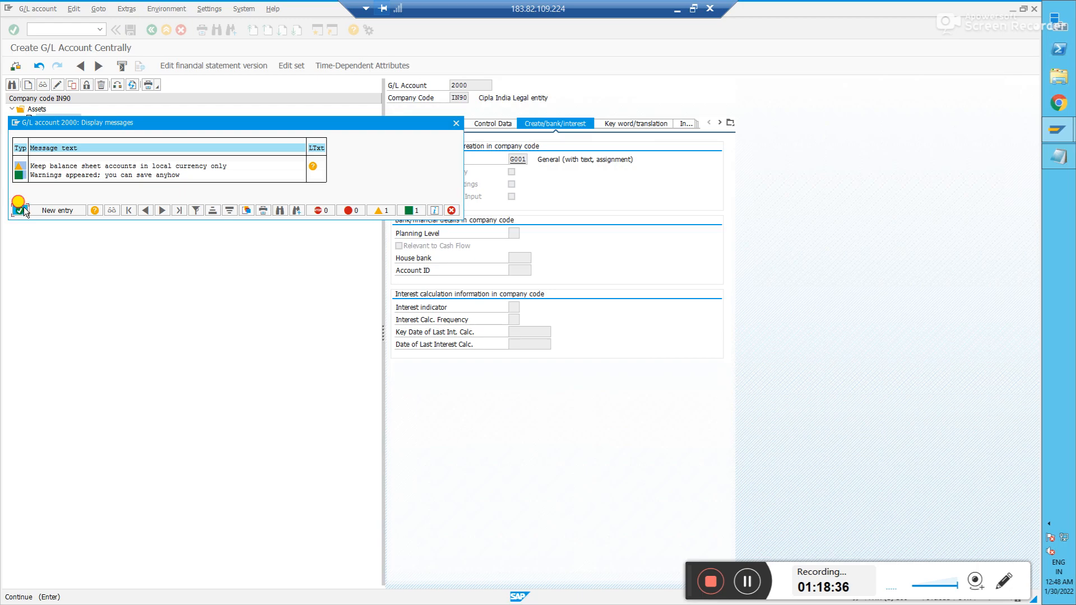
# - Check 1000 Cash in the Assets tree and enter transaction /nF-02
pyautogui.click(12, 110)
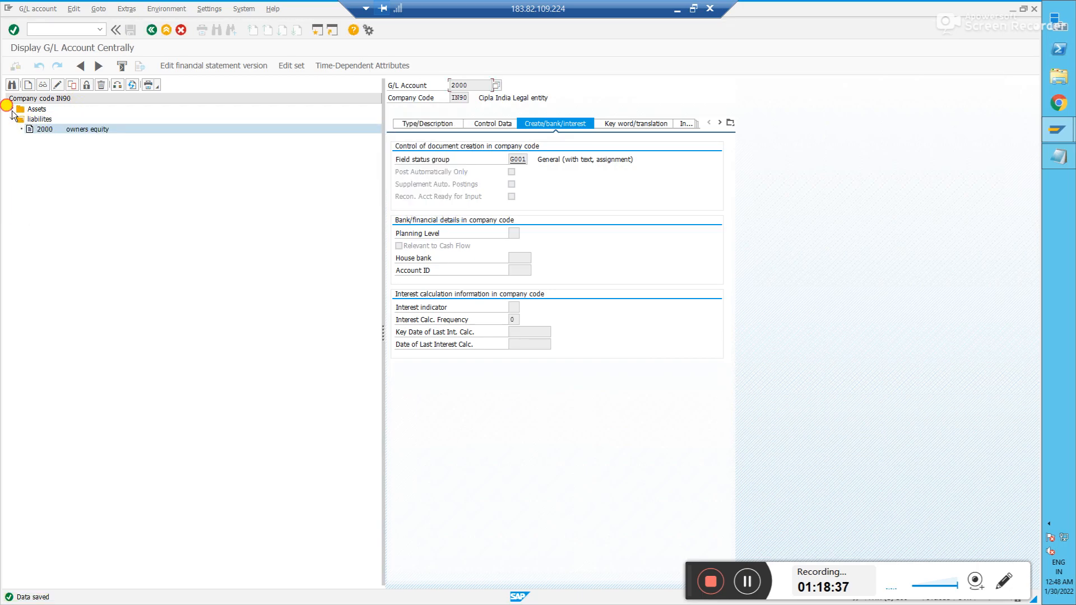
pyautogui.click(63, 29)
pyautogui.write('/nf-02')
# - Enter document date 29012022 in the F-02 posting header, then bring up the Notepad notes
pyautogui.press('Return')
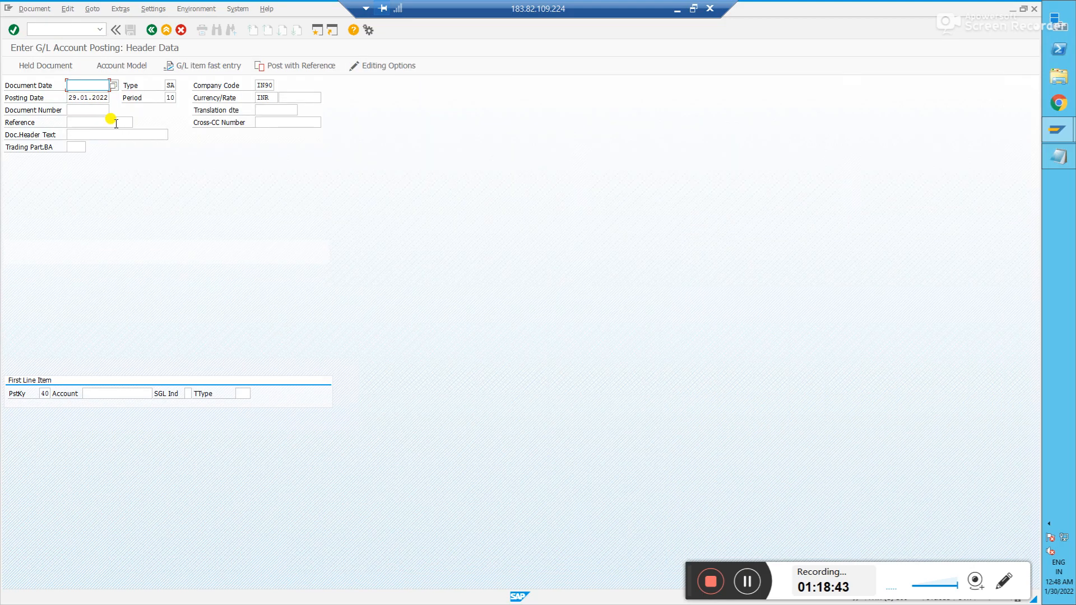
pyautogui.write('29012022')
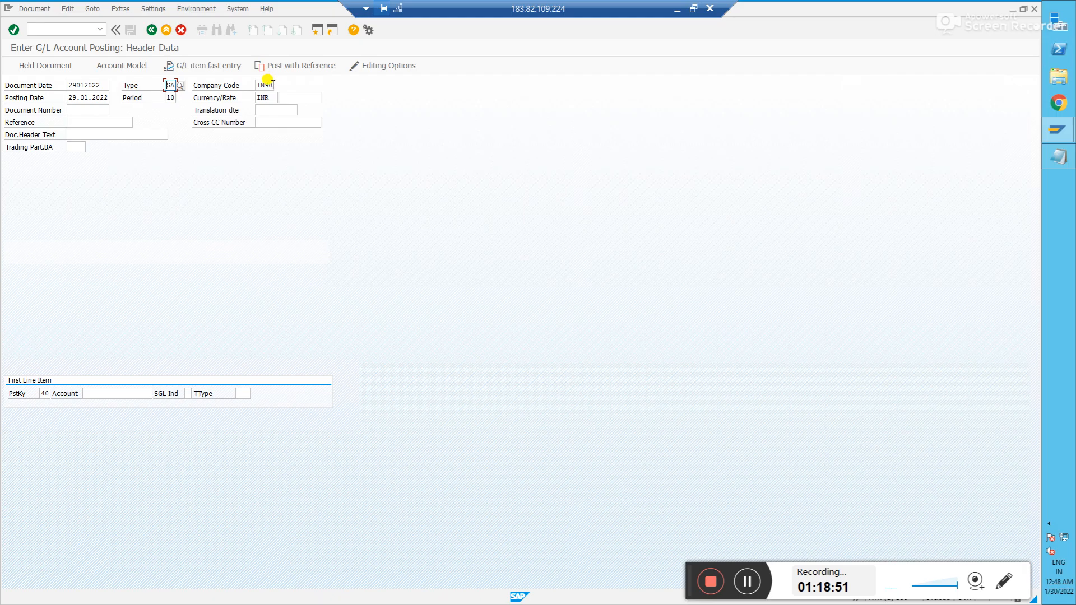
pyautogui.click(90, 99)
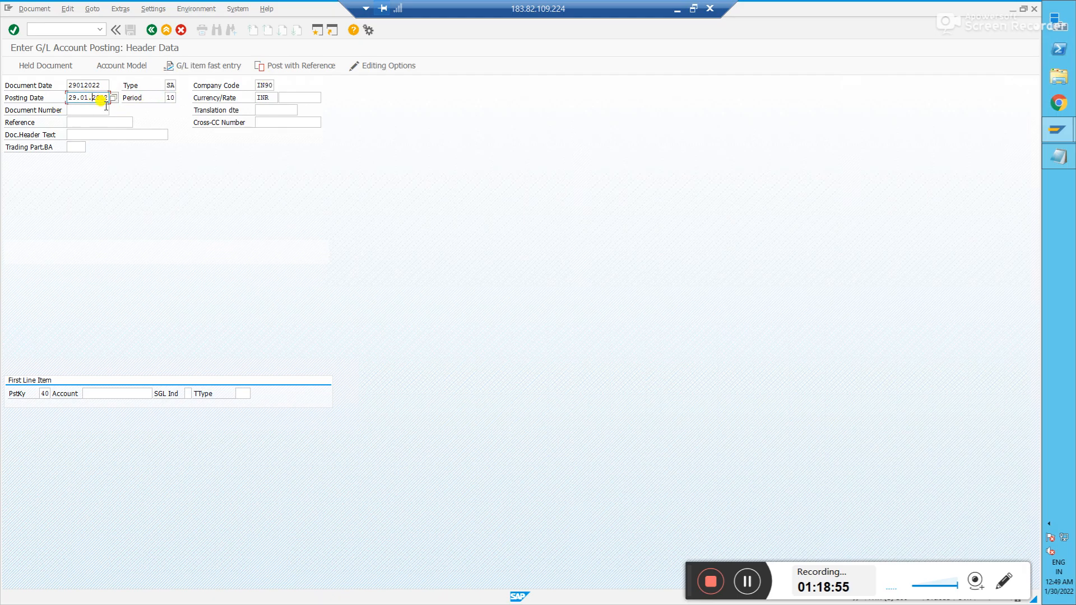
pyautogui.click(171, 98)
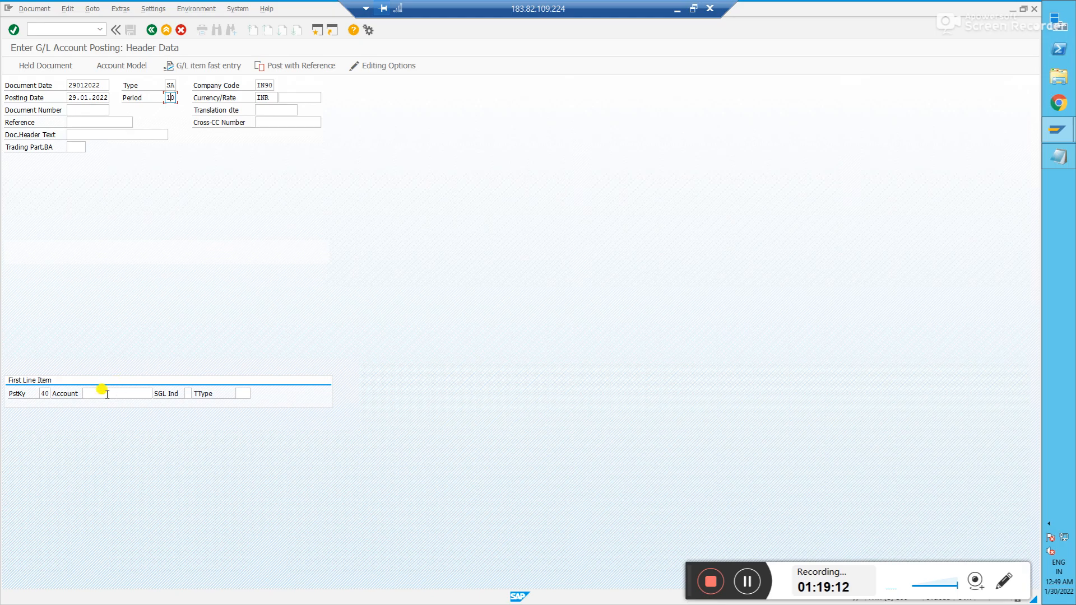
pyautogui.click(45, 394)
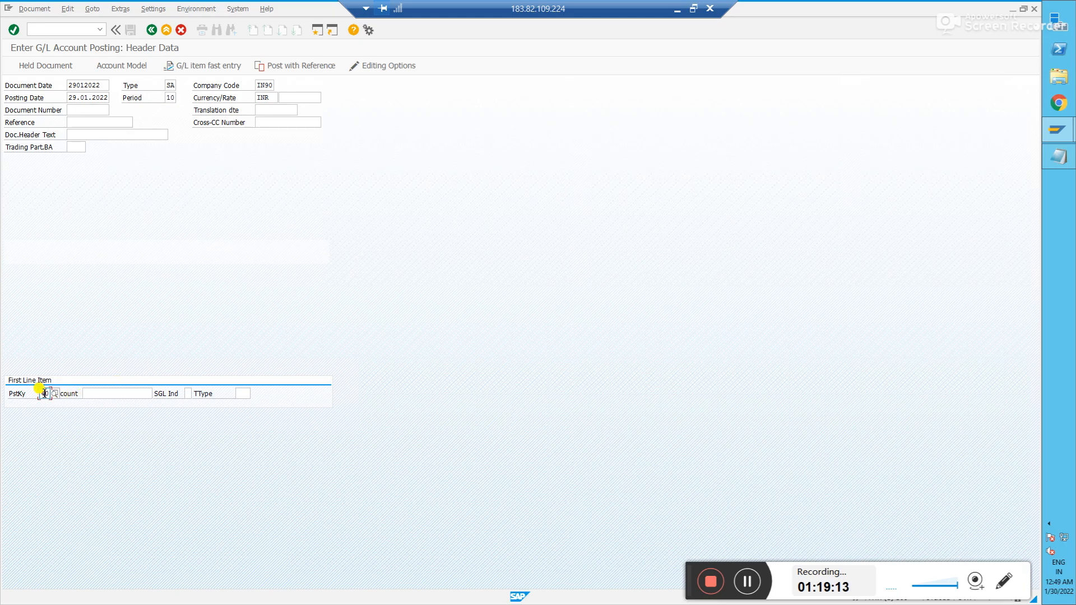
pyautogui.click(95, 394)
pyautogui.hotkey('alt', 'Tab')
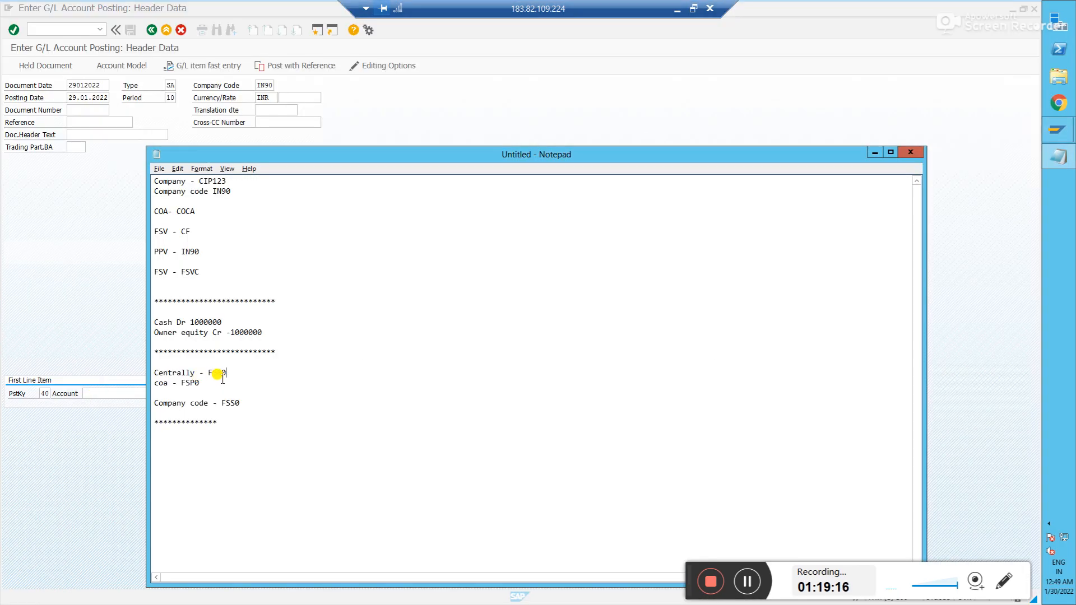
# - Pick account 1000 Cash from the IN90 account search for the posting key 40 line
pyautogui.moveTo(262, 332); pyautogui.dragTo(153, 321)
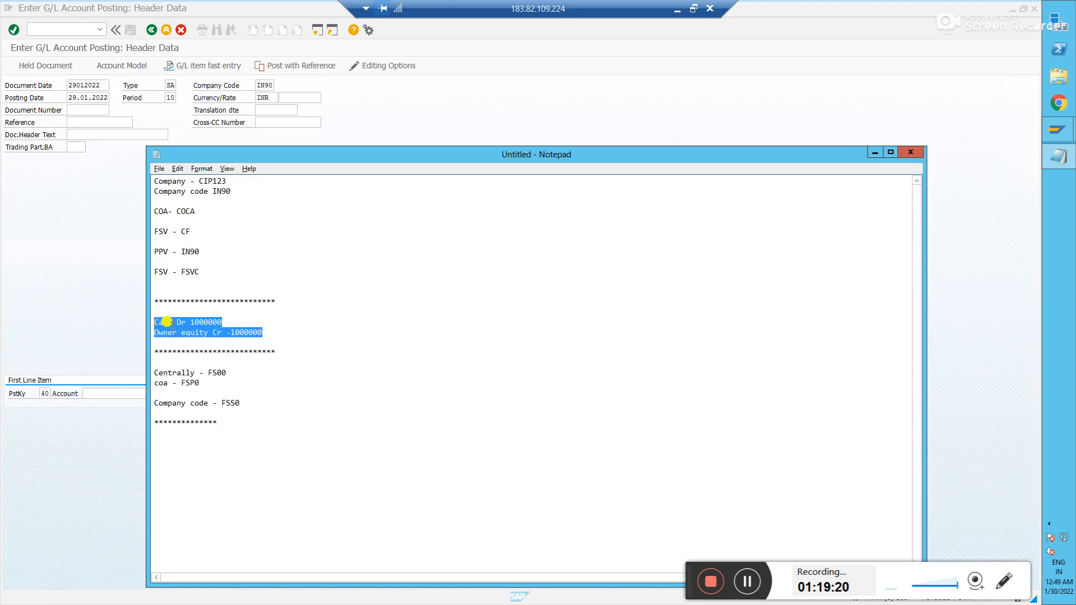
pyautogui.click(45, 388)
pyautogui.click(146, 388)
pyautogui.click(156, 394)
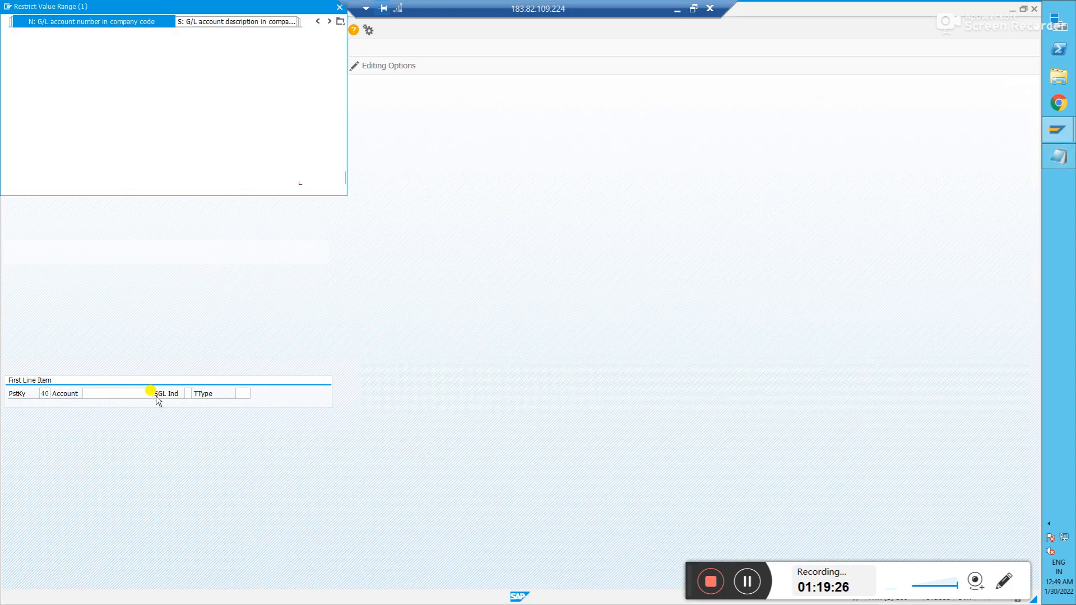
pyautogui.press('Return')
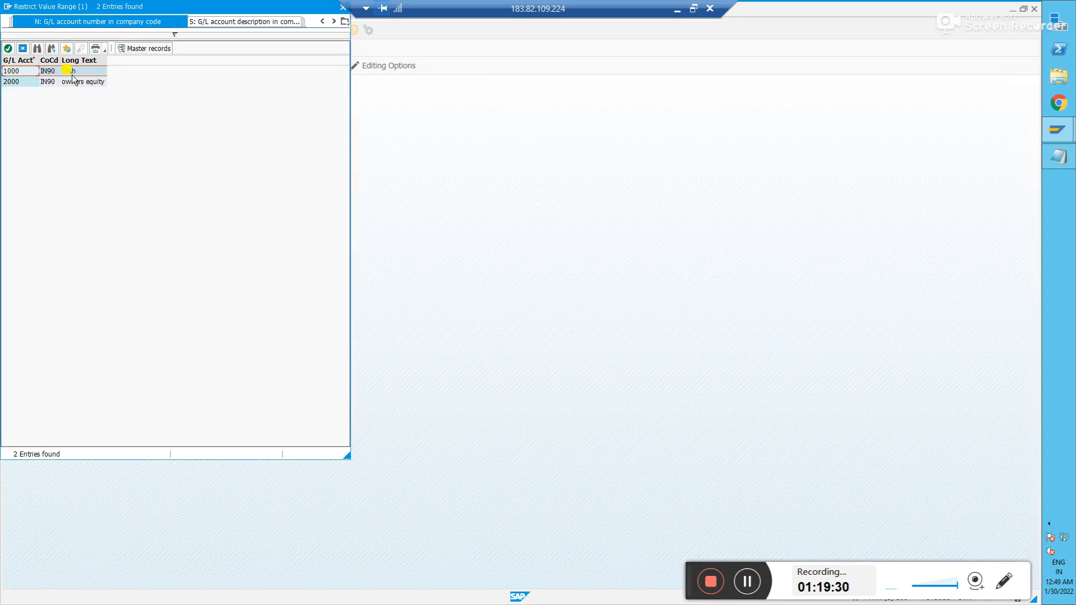
pyautogui.doubleClick(12, 71)
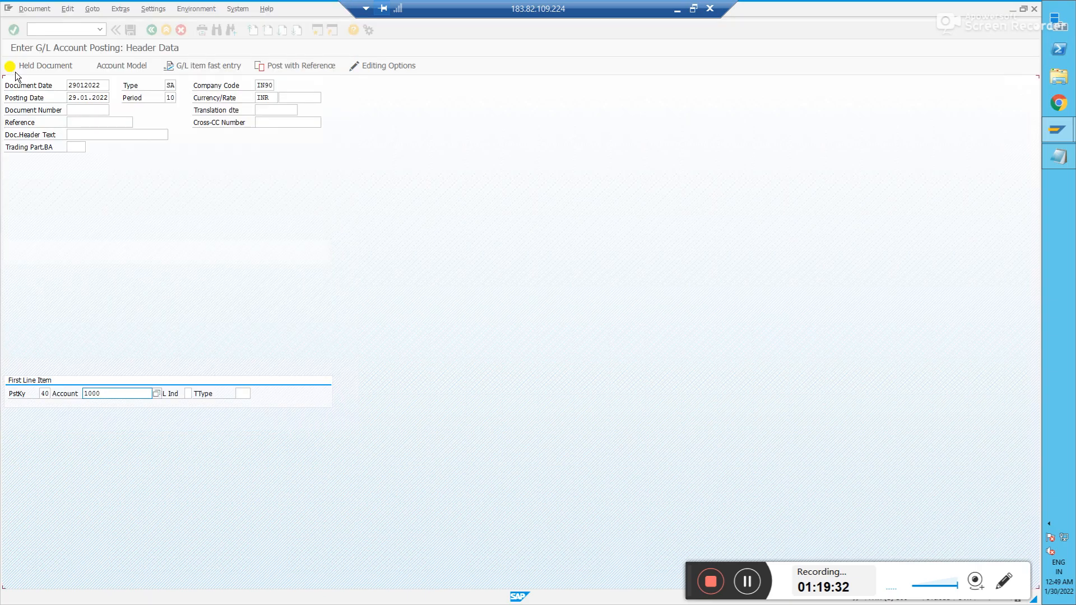
pyautogui.click(45, 393)
pyautogui.click(108, 394)
# - Debit Cash with amount 1000000 and item text Test
pyautogui.press('Return')
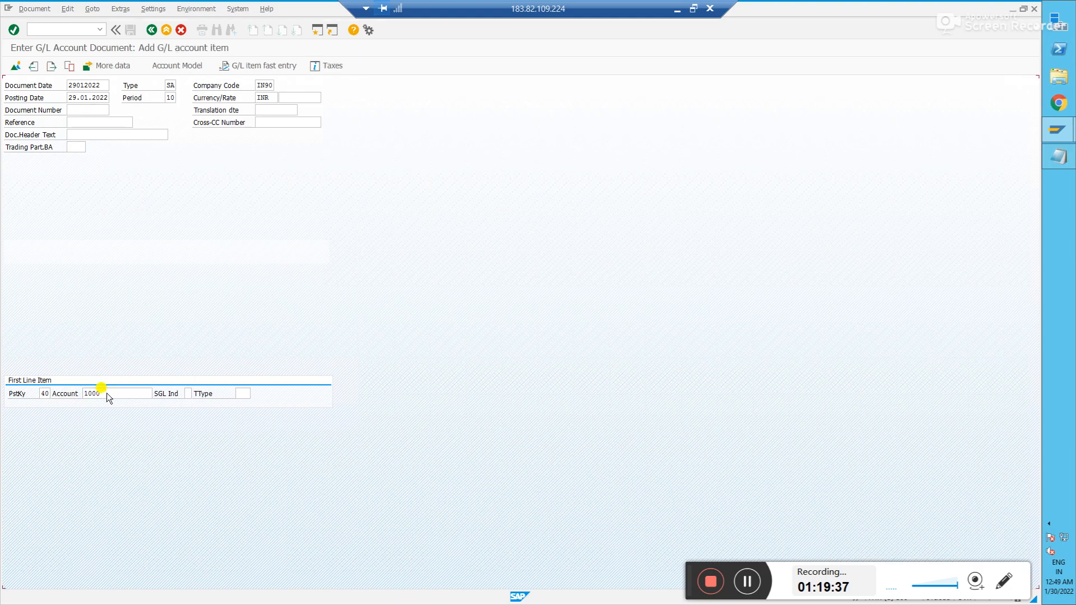
pyautogui.write('10000')
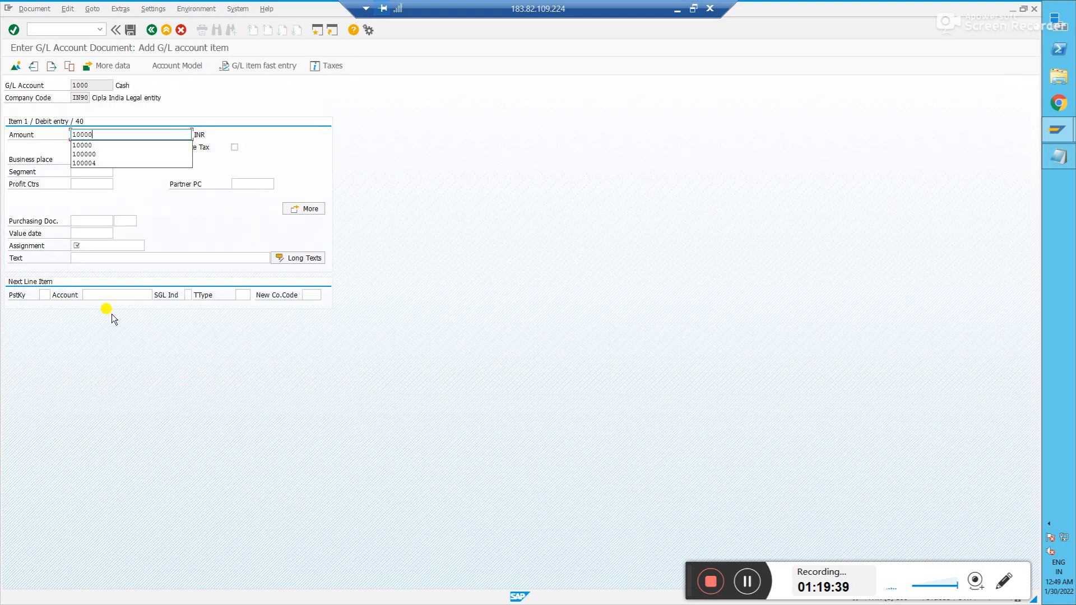
pyautogui.write('00')
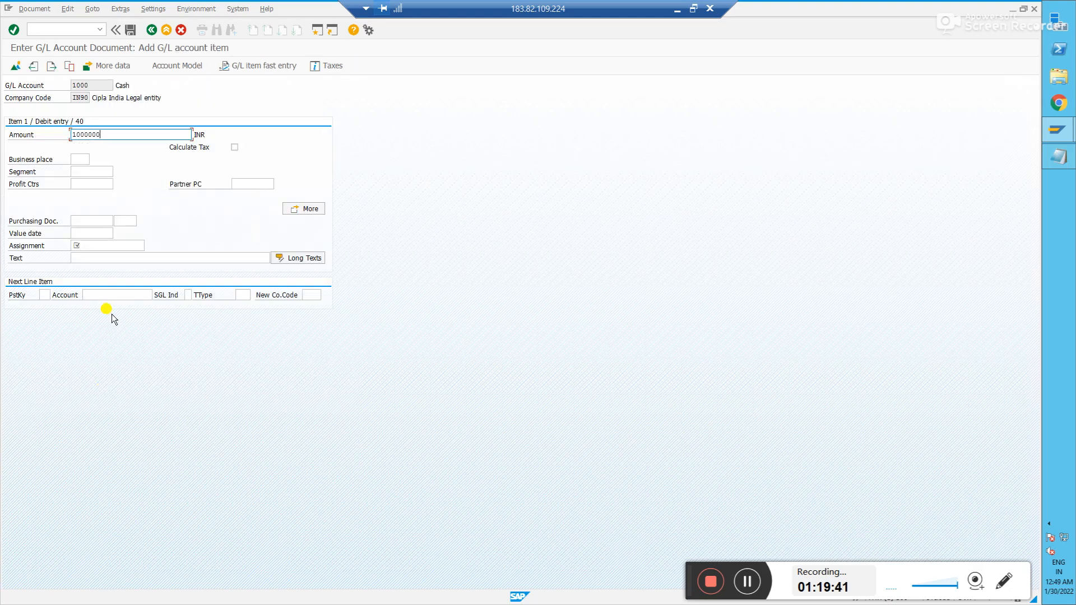
pyautogui.click(98, 245)
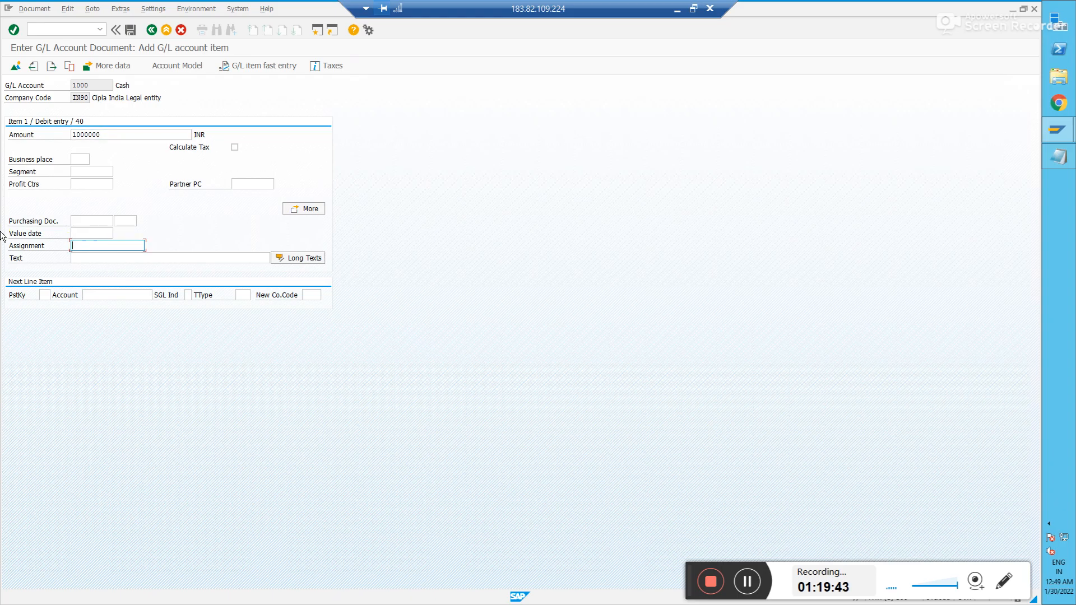
pyautogui.click(87, 256)
pyautogui.write('Test')
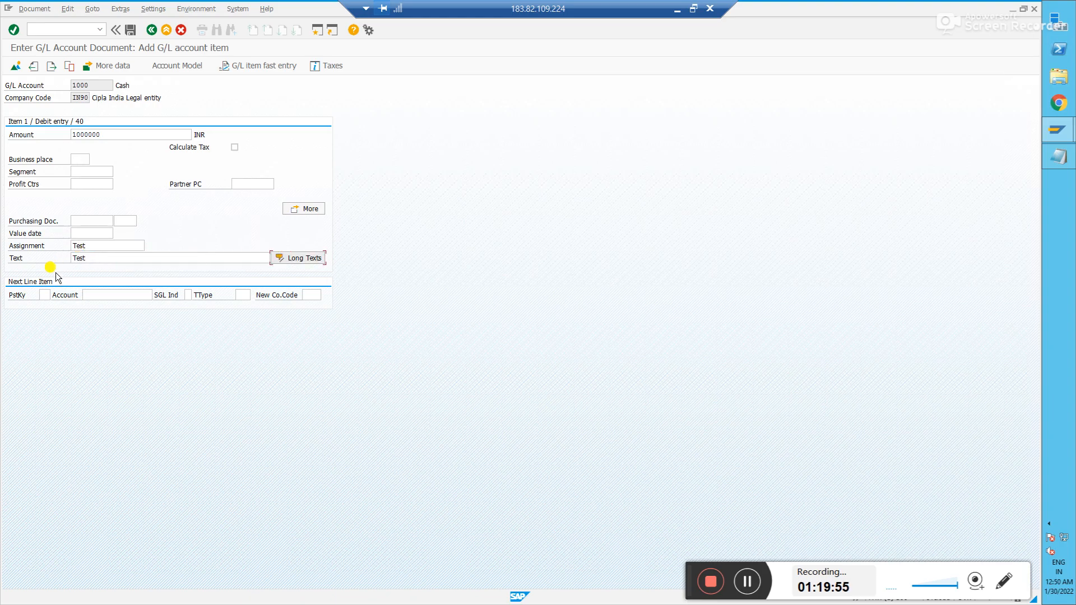
# - Add a posting key 50 credit to account 2000 with amount *, assignment Test, text test
pyautogui.click(44, 295)
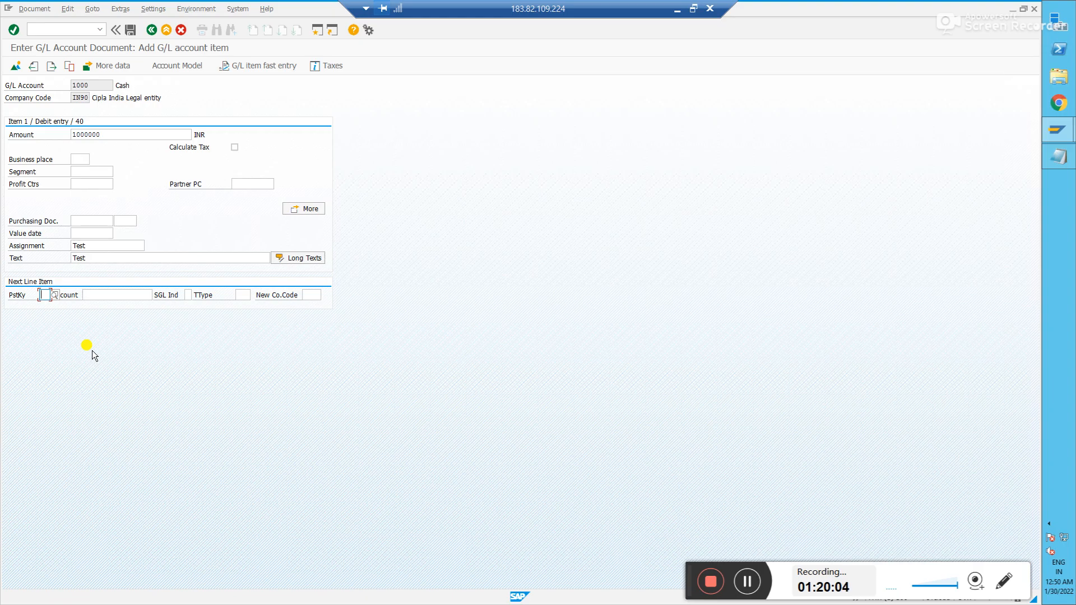
pyautogui.write('50')
pyautogui.press('Tab')
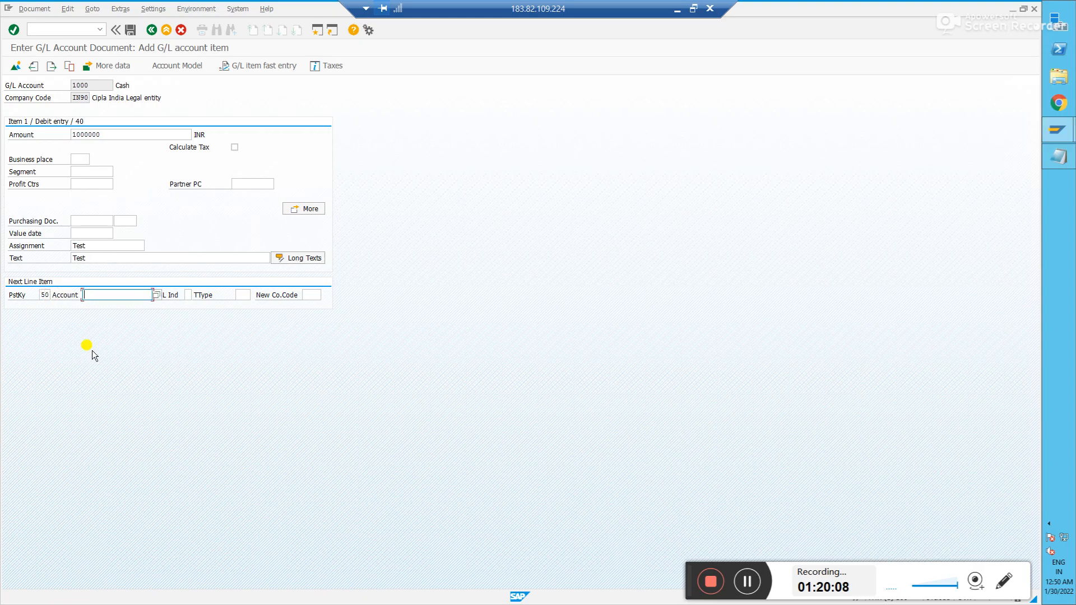
pyautogui.click(156, 295)
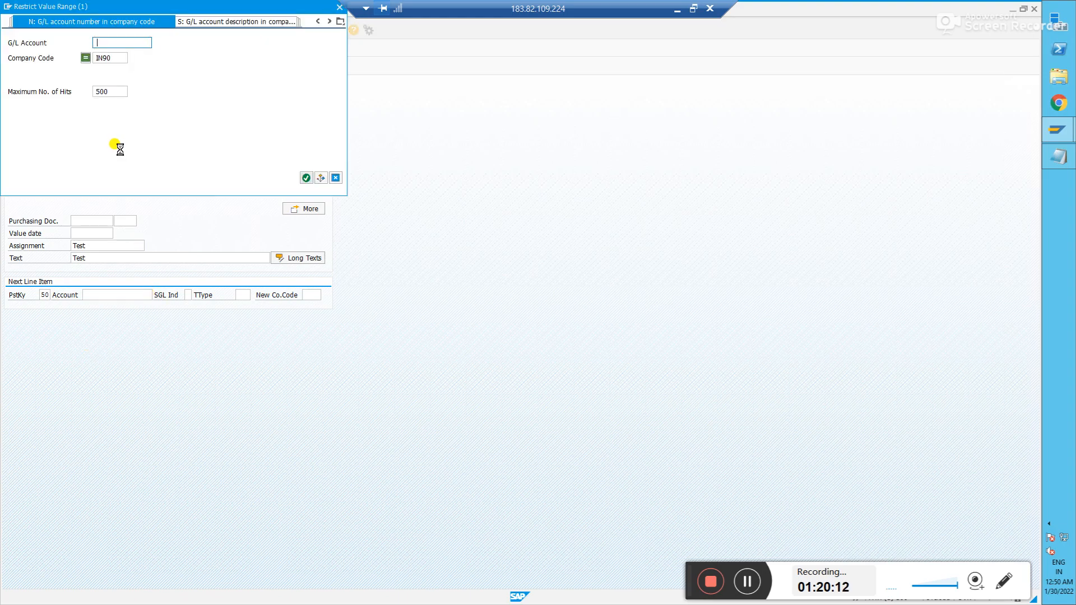
pyautogui.doubleClick(56, 81)
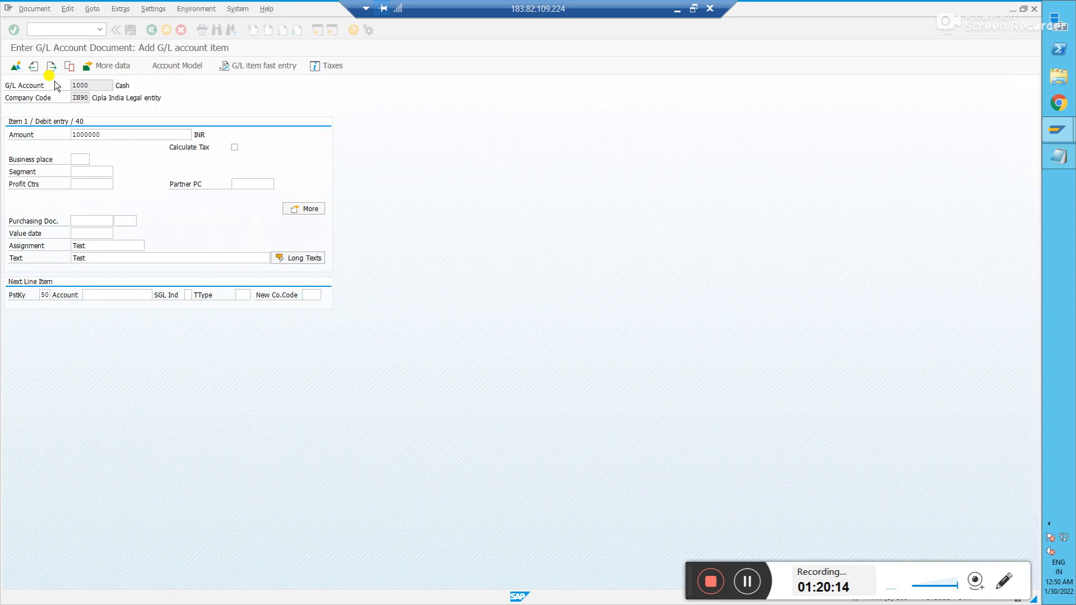
pyautogui.press('Return')
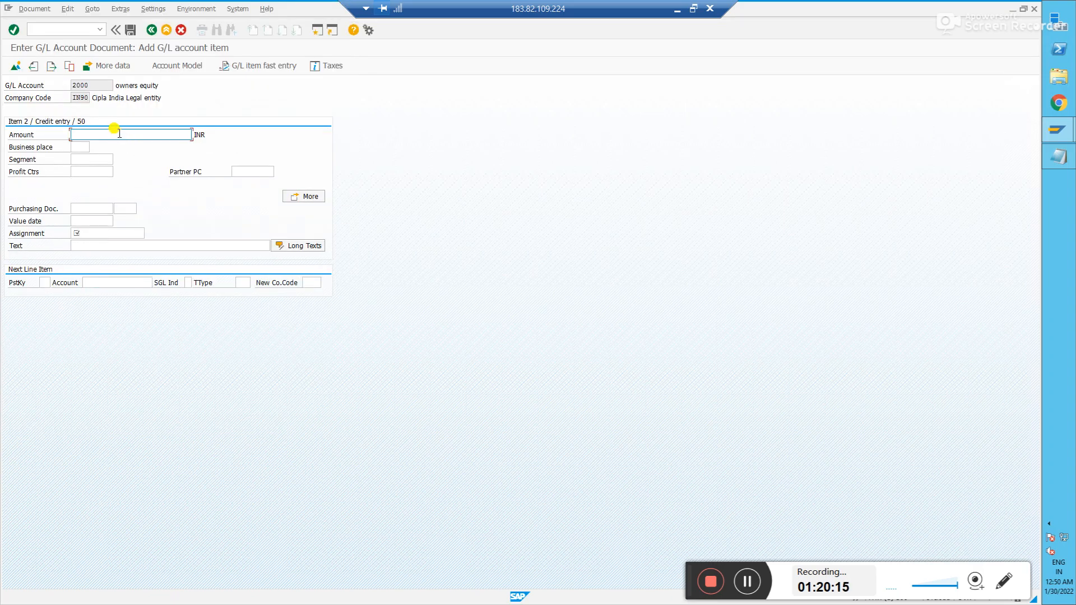
pyautogui.write('*')
pyautogui.click(87, 233)
pyautogui.write('Test')
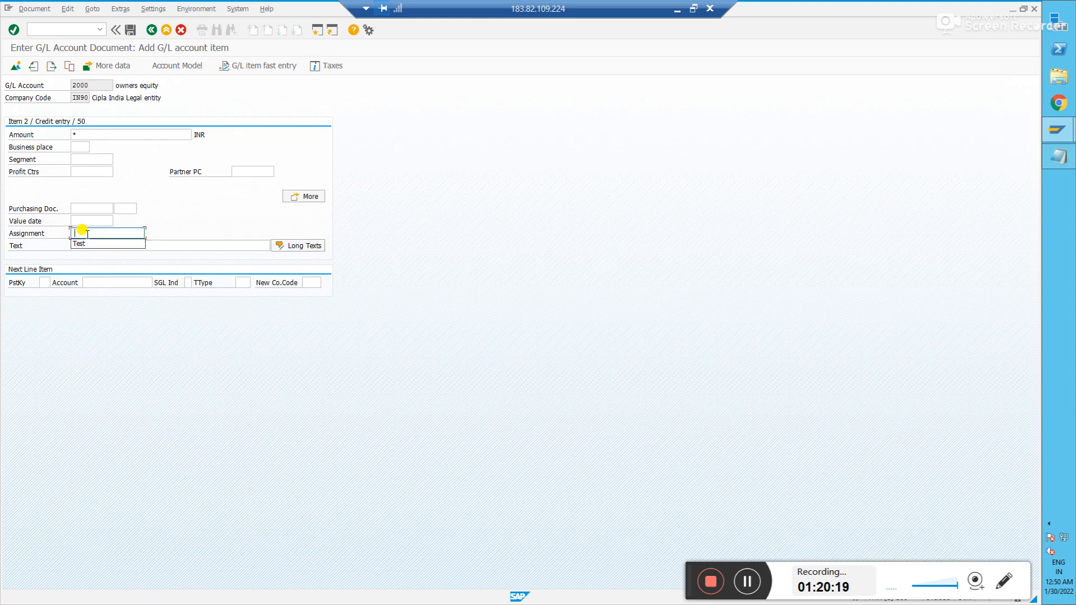
pyautogui.press('Tab')
pyautogui.write('test')
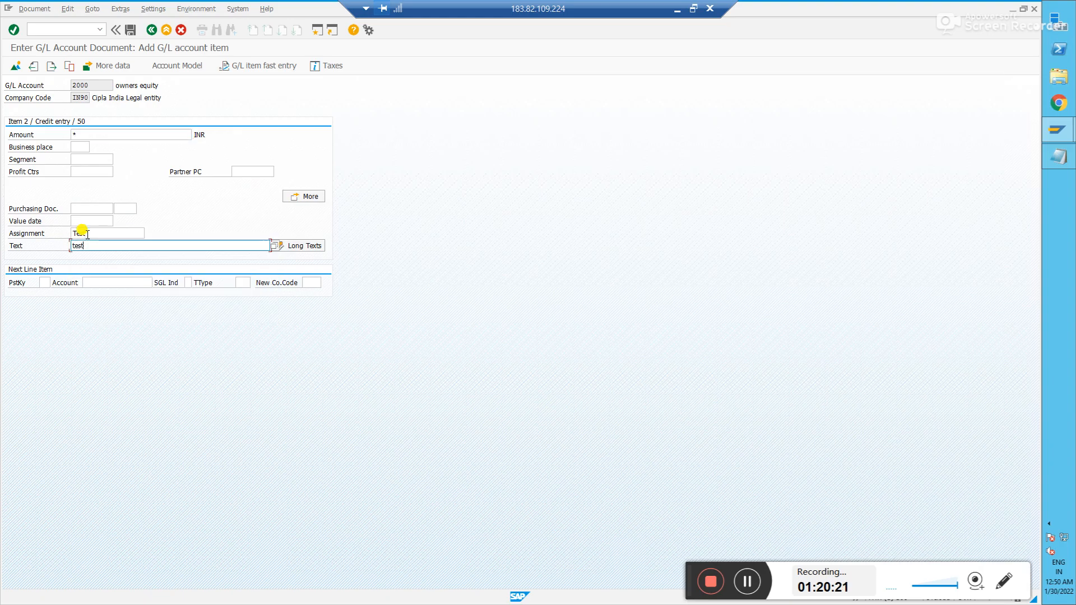
pyautogui.click(18, 71)
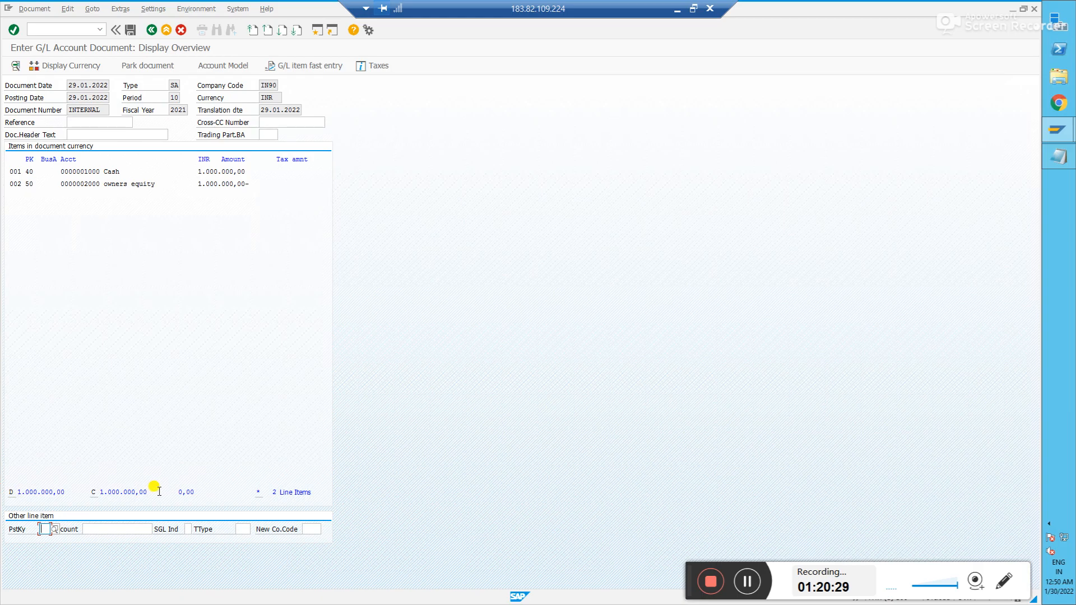
# - Check the 1.000.000,00 debit total in the overview and post the document
pyautogui.moveTo(182, 489); pyautogui.dragTo(216, 491)
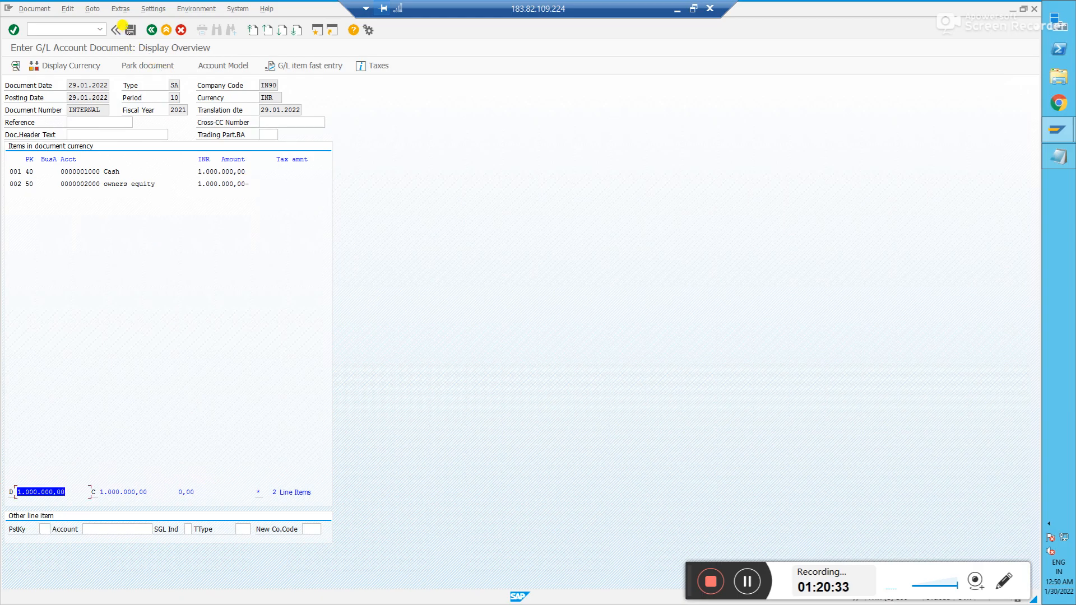
pyautogui.click(129, 31)
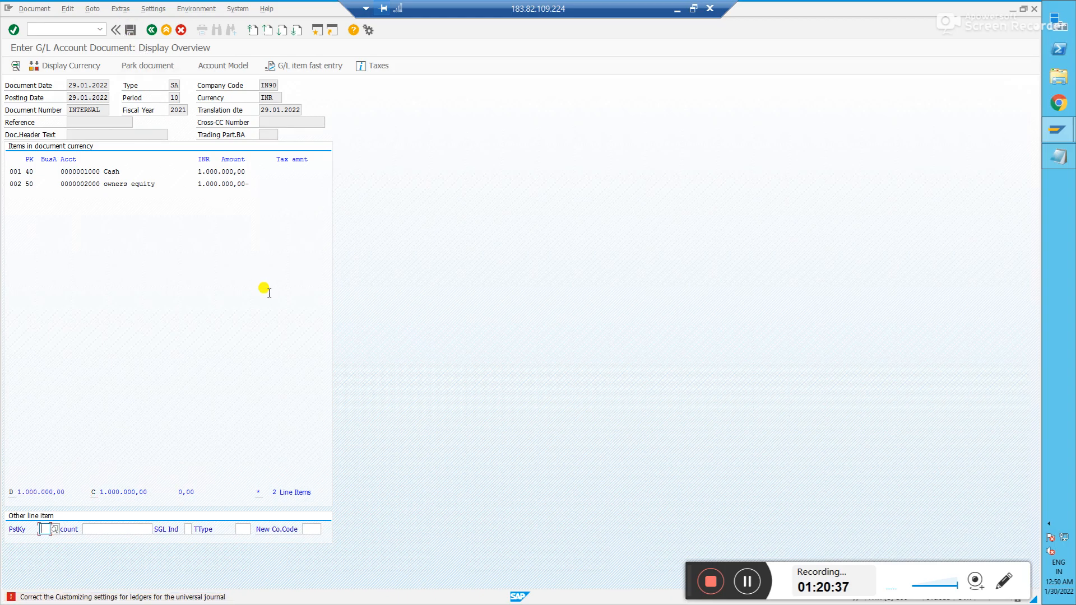
# - Open the Performance Assistant explanation of the ledger customizing error
pyautogui.click(132, 597)
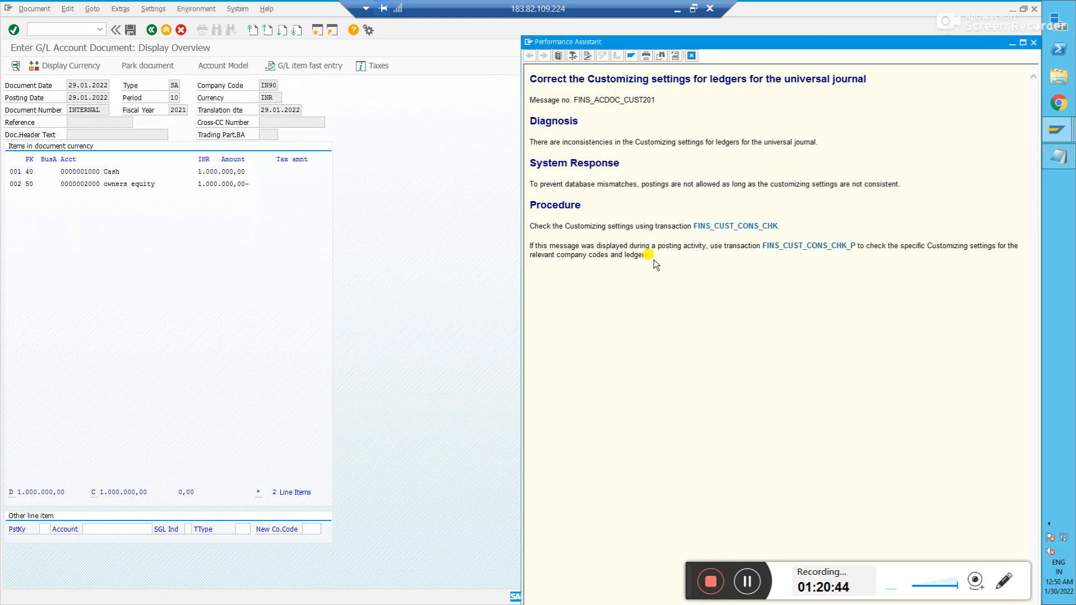
pyautogui.moveTo(796, 44); pyautogui.dragTo(475, 60)
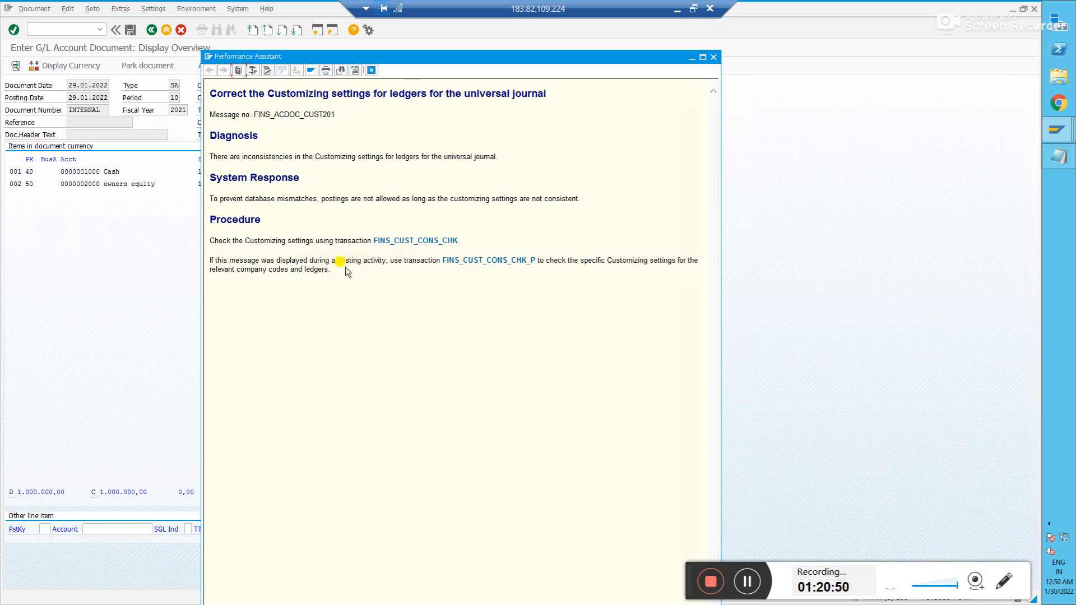
pyautogui.click(748, 584)
pyautogui.click(747, 584)
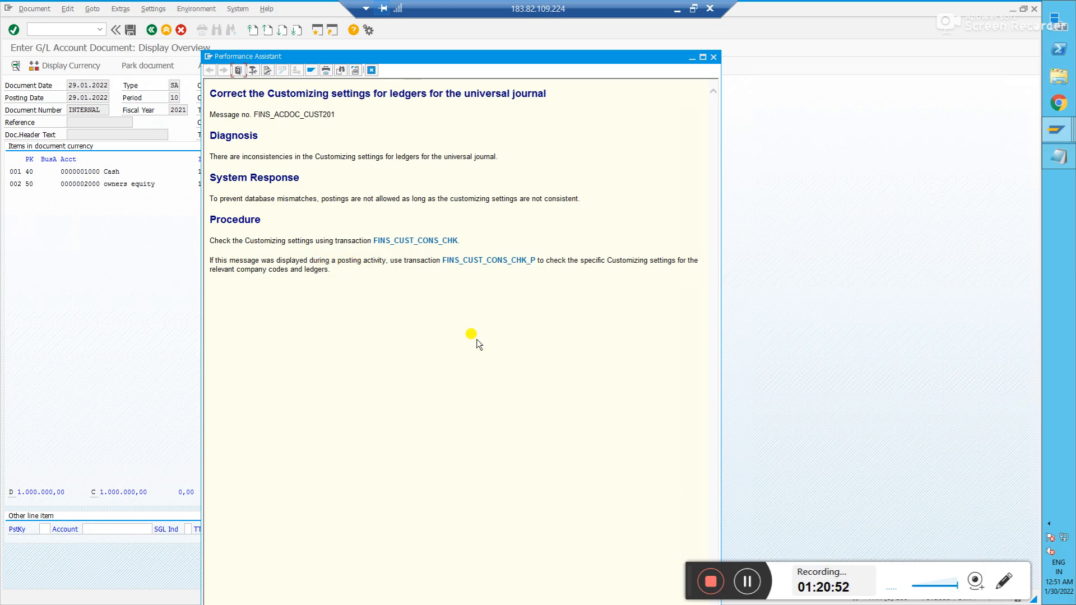
# - Run the company code ledger consistency check and read the ledger combination error's explanation
pyautogui.click(468, 261)
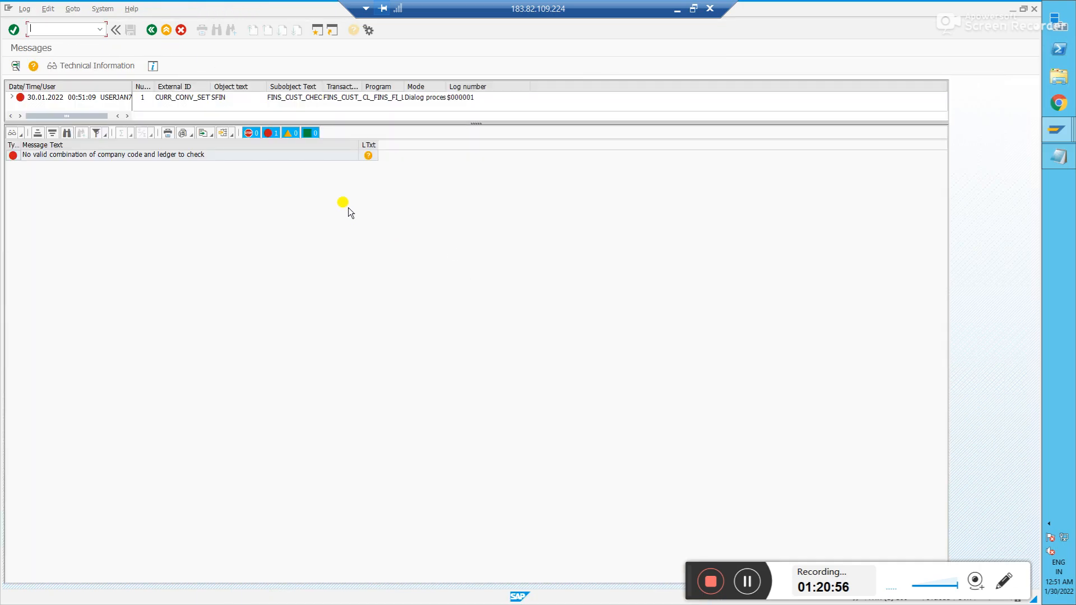
pyautogui.click(273, 135)
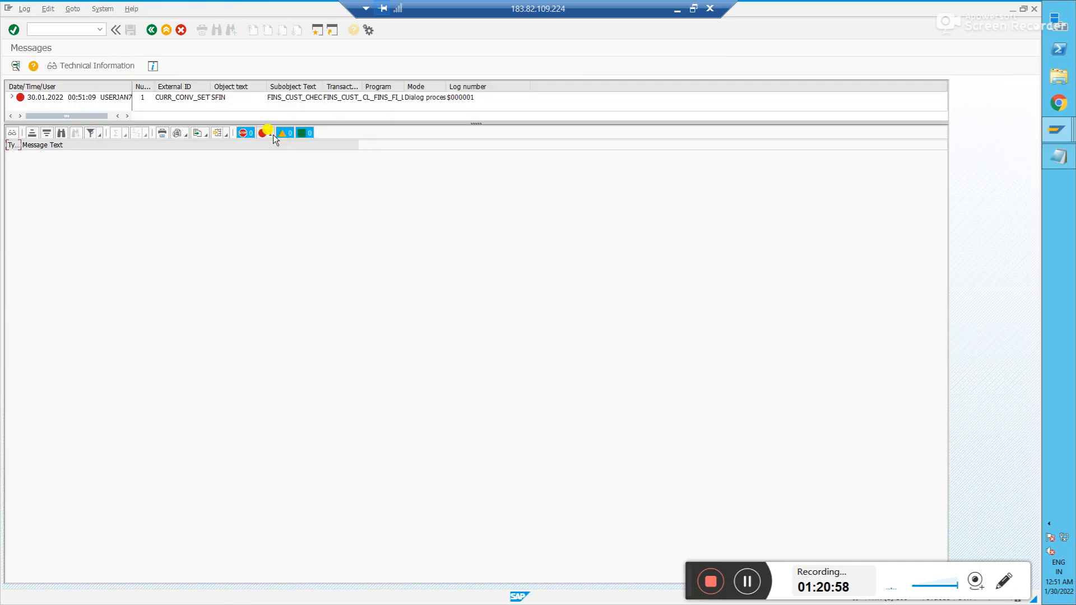
pyautogui.click(265, 133)
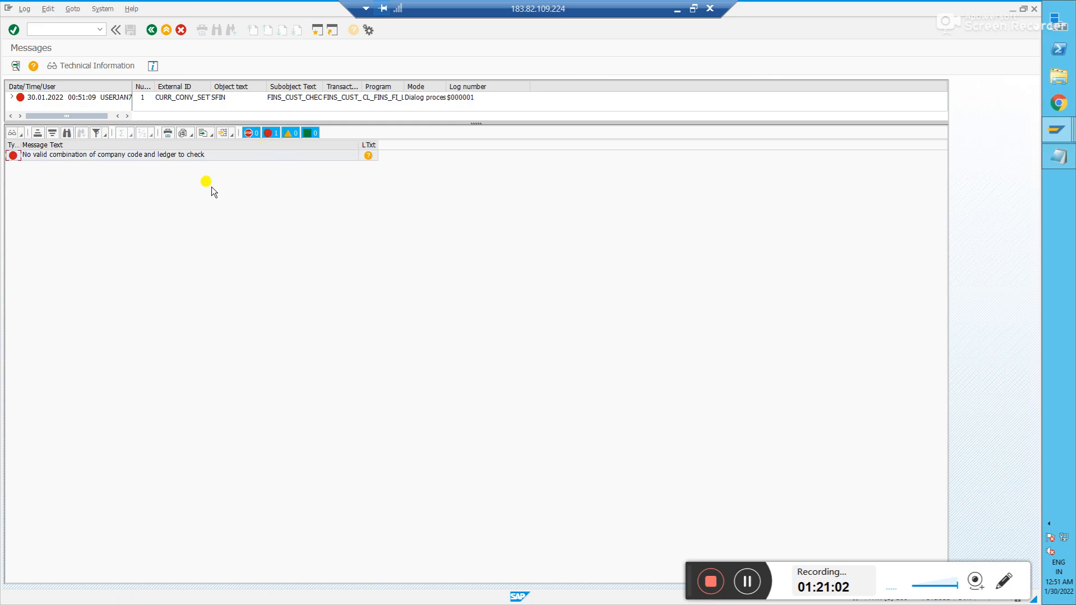
pyautogui.click(357, 156)
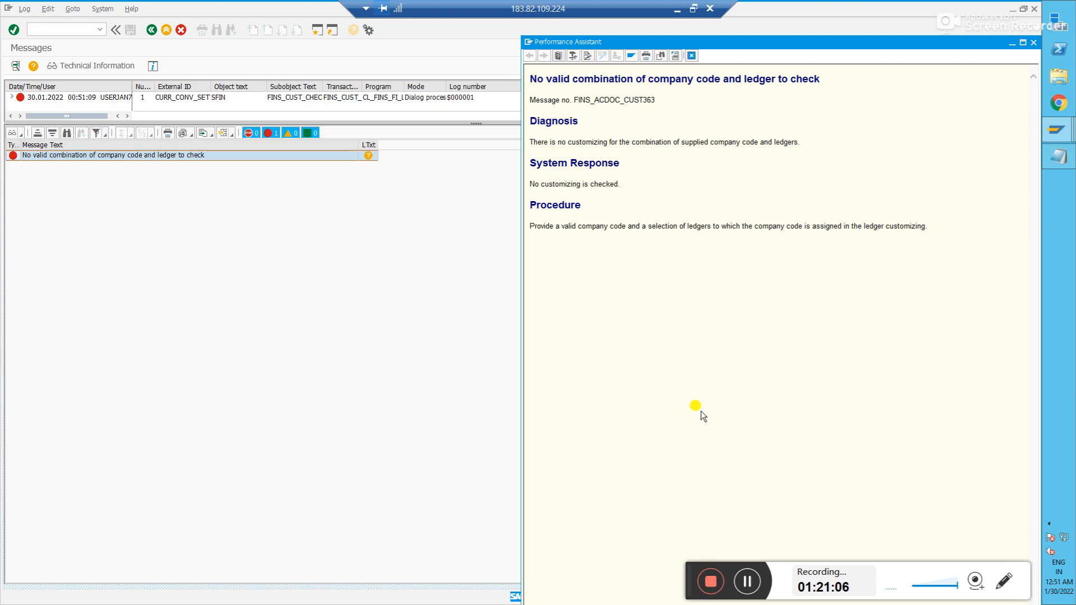
pyautogui.click(748, 572)
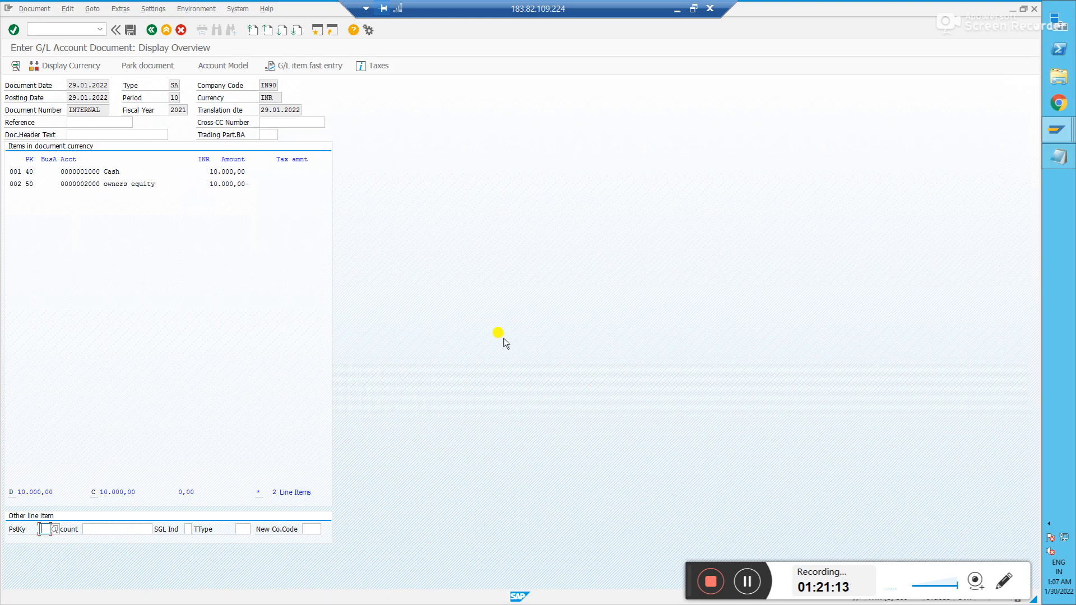
# - Retry posting, then start a fresh G/L account posting with /nF-02
pyautogui.click(131, 30)
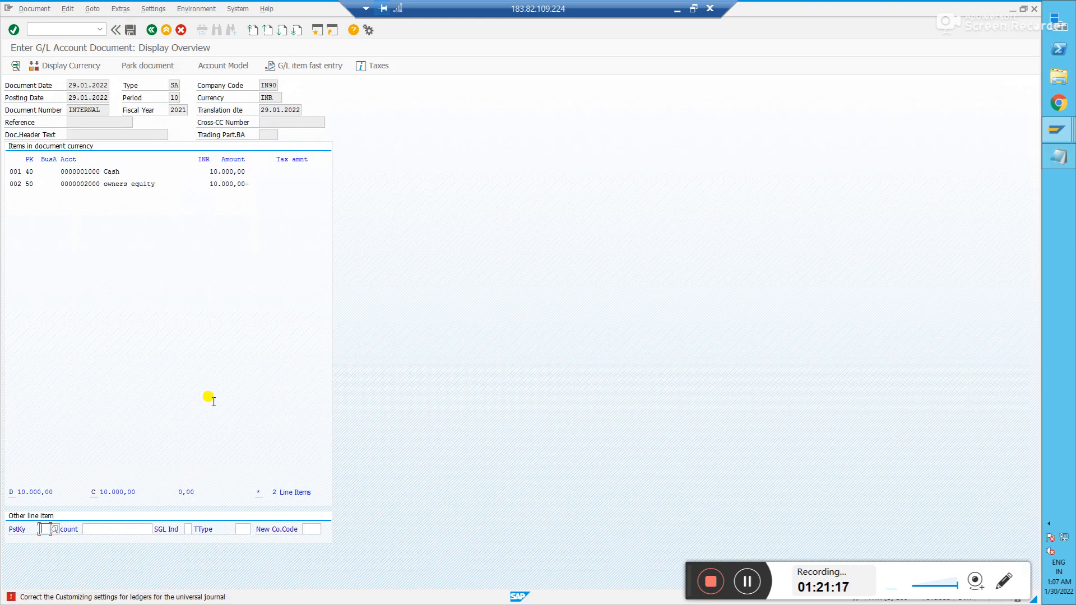
pyautogui.click(63, 30)
pyautogui.write('/nf-02')
pyautogui.press('Return')
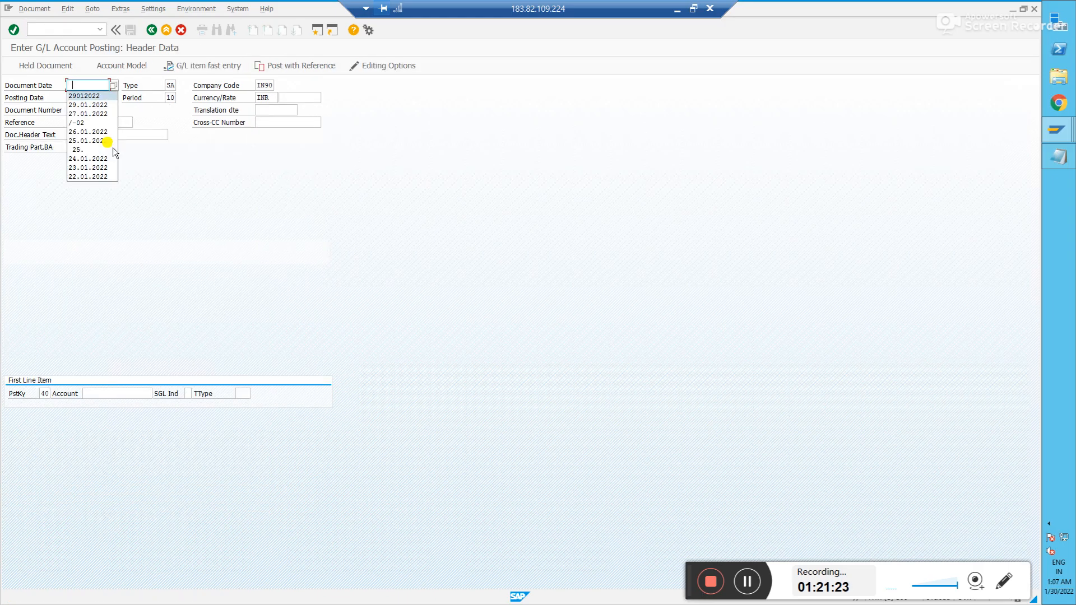
# - Enter the first line: Cash account 1000, amount 10000, assignment Test
pyautogui.press('Tab')
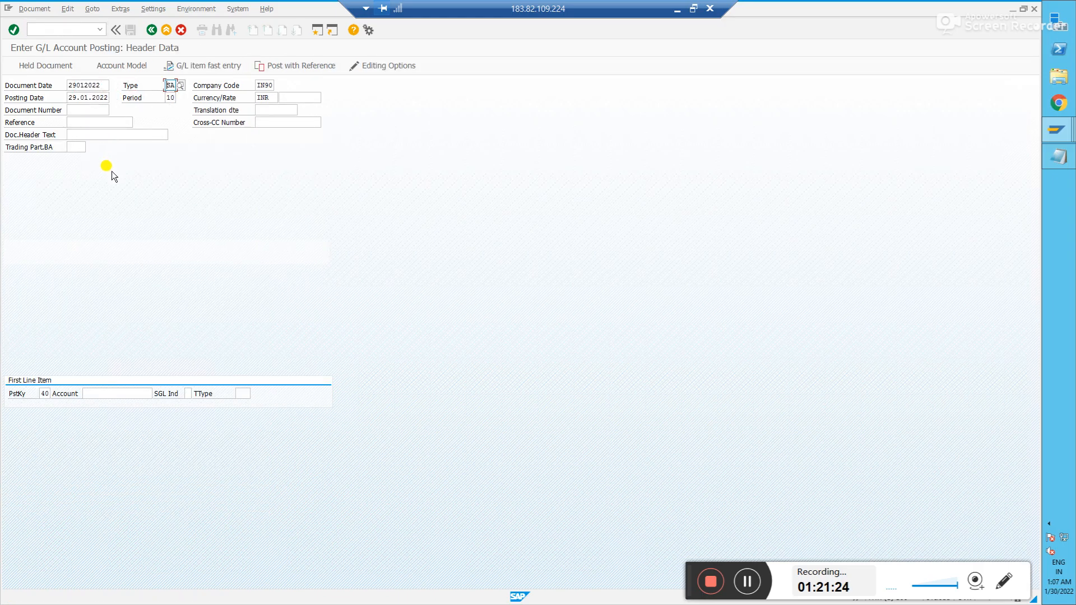
pyautogui.click(108, 394)
pyautogui.write('1000')
pyautogui.press('Return')
pyautogui.write('10000')
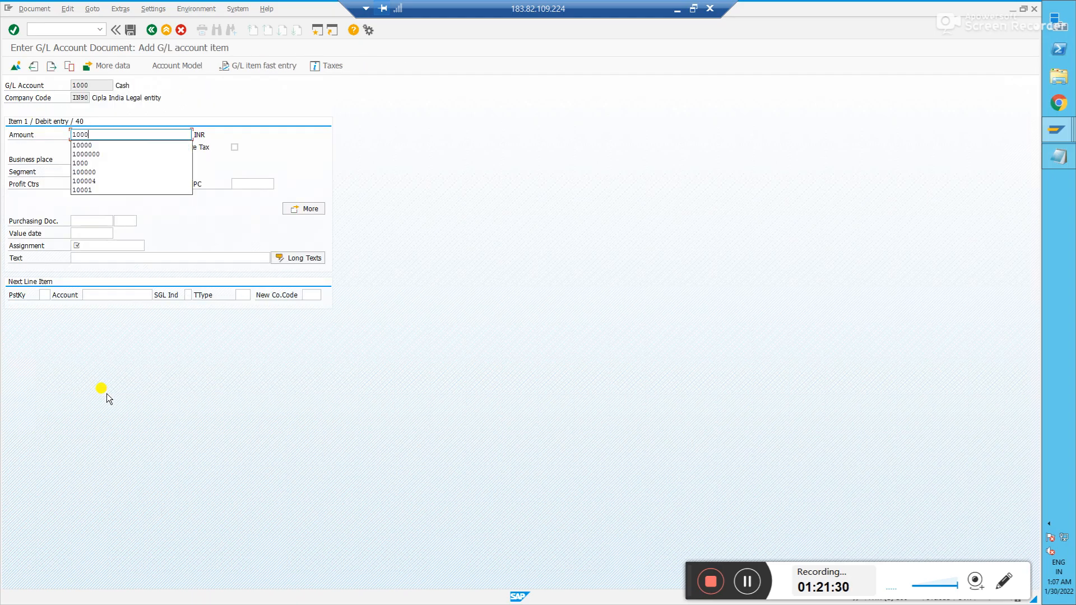
pyautogui.click(96, 250)
pyautogui.write('Test')
# - Add the credit line: posting key 50, account 2000, amount * balancing to 10.000,00
pyautogui.click(45, 294)
pyautogui.write('50')
pyautogui.press('Tab')
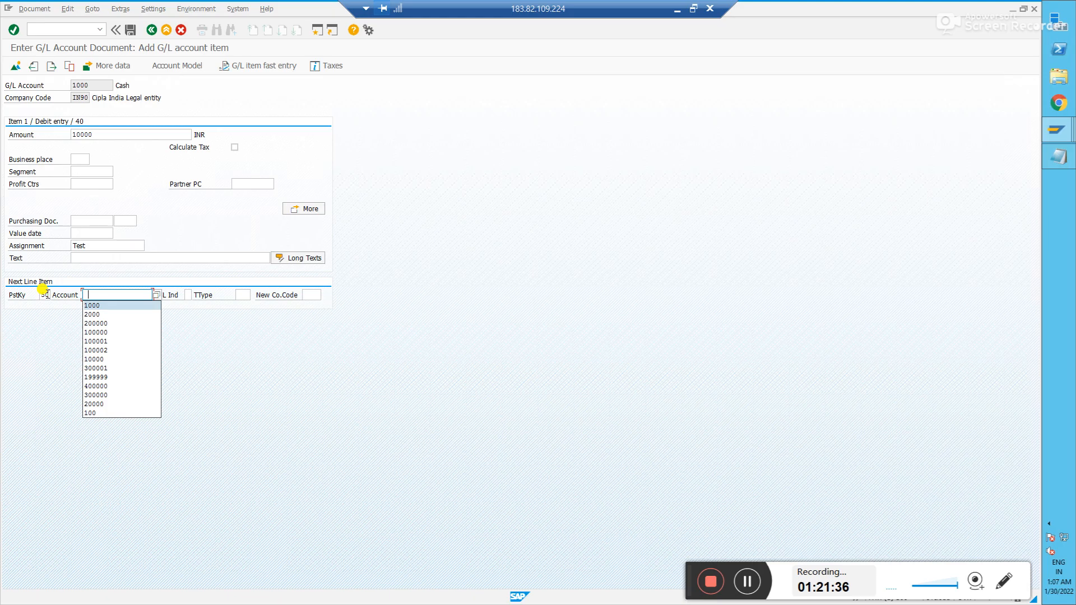
pyautogui.write('2000')
pyautogui.press('Return')
pyautogui.write('*')
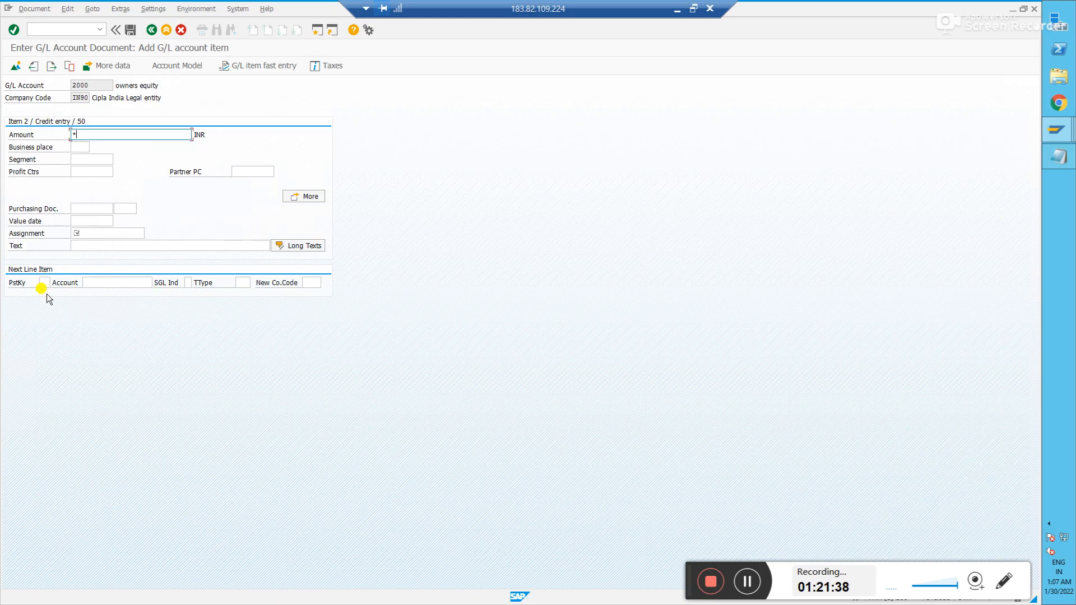
pyautogui.click(81, 231)
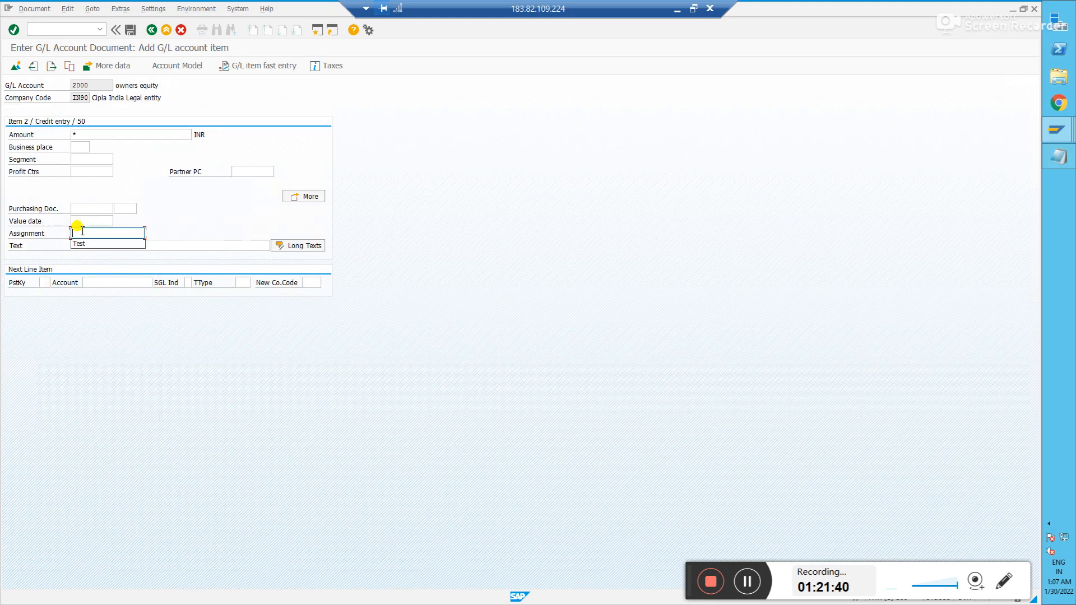
pyautogui.press('Return')
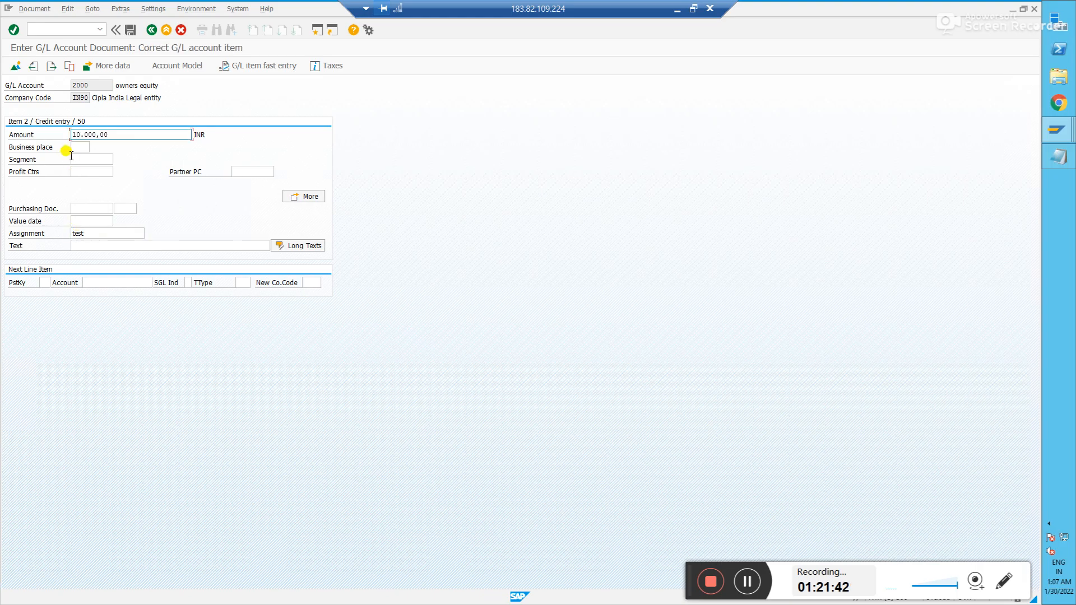
# - Review both line items in the overview and post the document
pyautogui.click(15, 66)
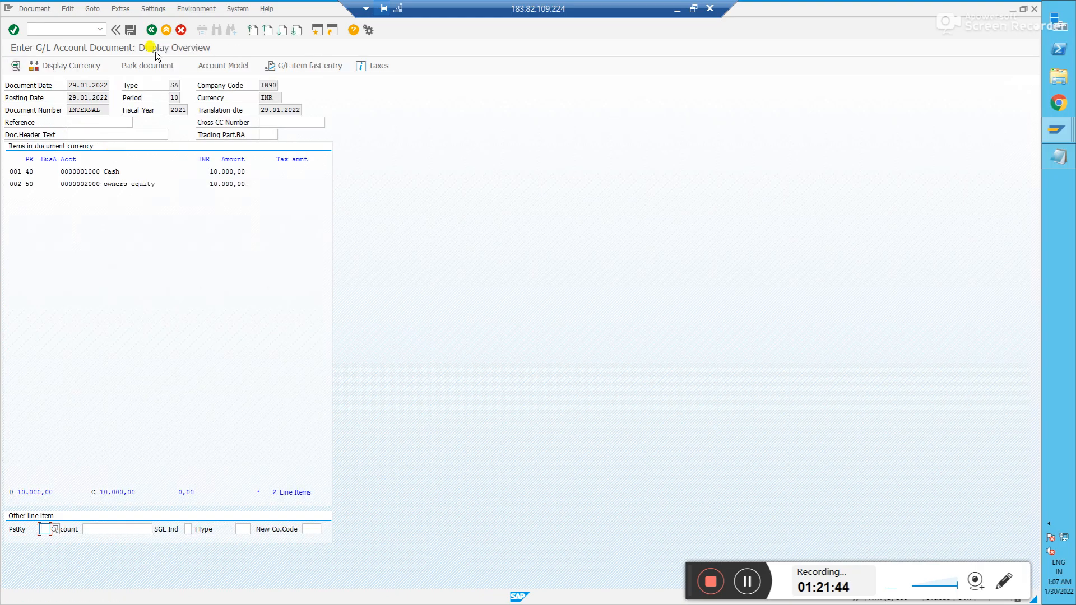
pyautogui.click(130, 28)
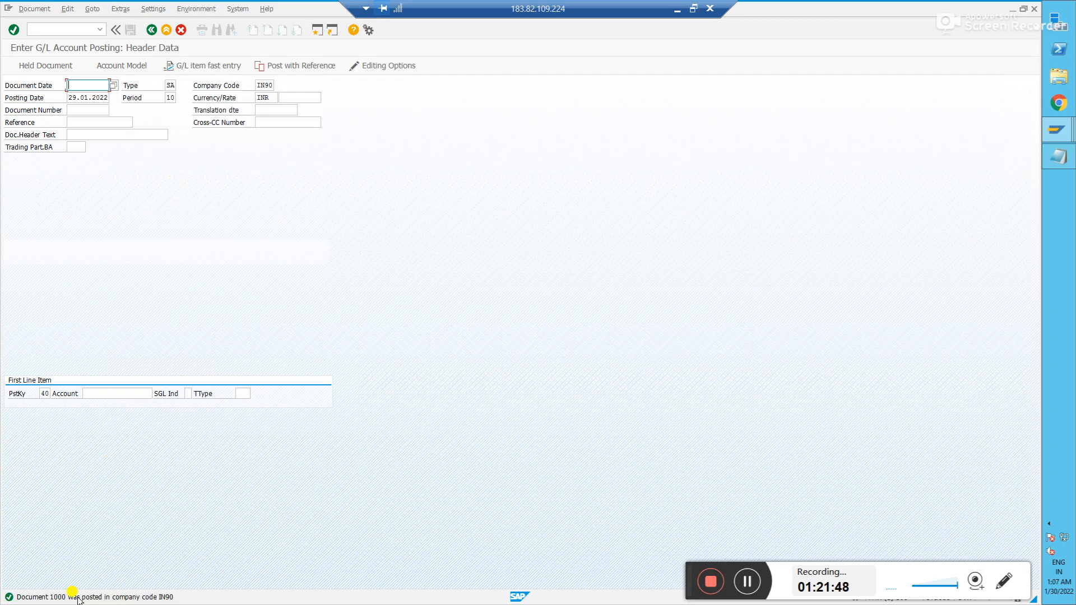
pyautogui.hotkey('alt', 'Tab')
pyautogui.hotkey('alt', 'Tab')
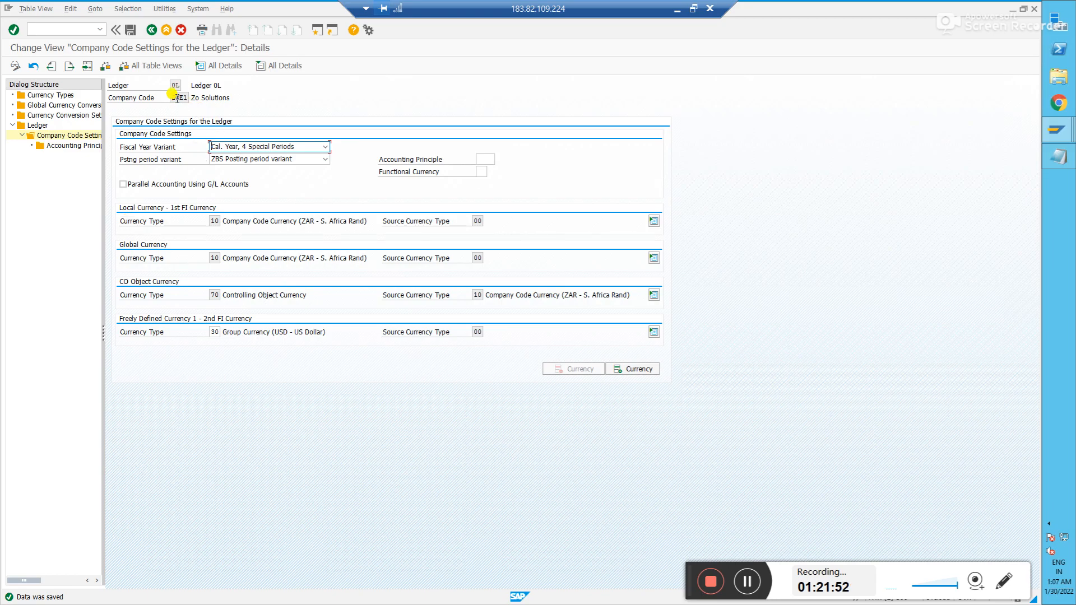
# - Open ledger 0L's company code settings and acknowledge the consistency check messages
pyautogui.doubleClick(37, 125)
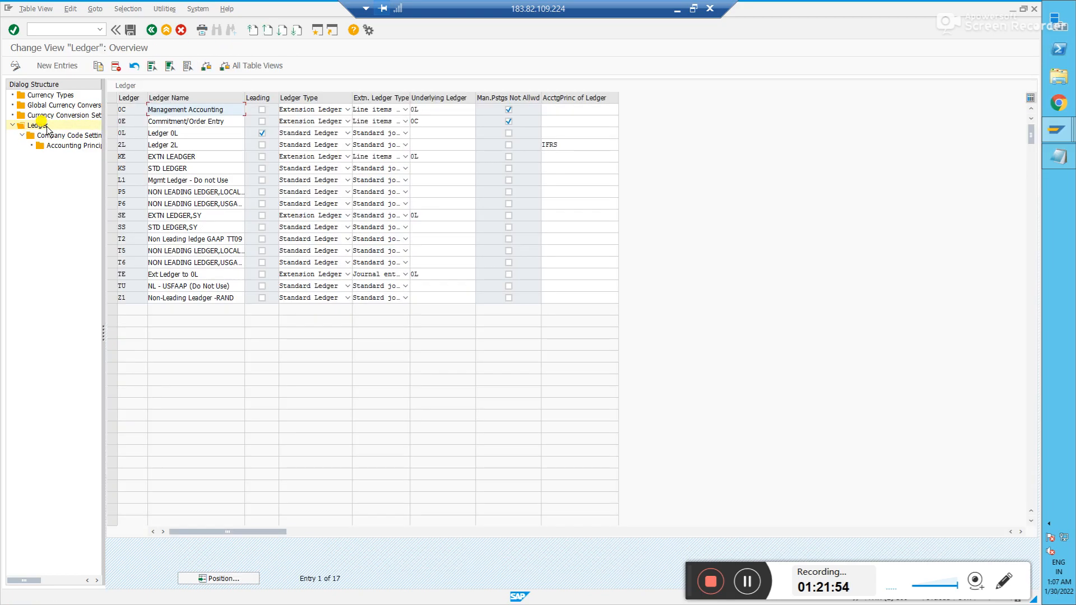
pyautogui.click(110, 133)
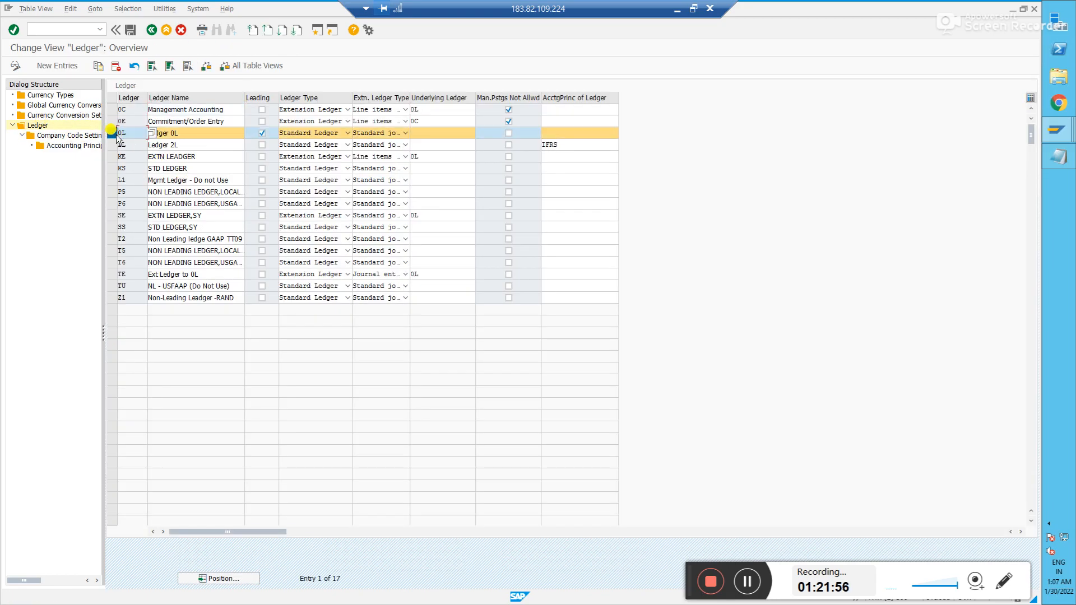
pyautogui.doubleClick(65, 135)
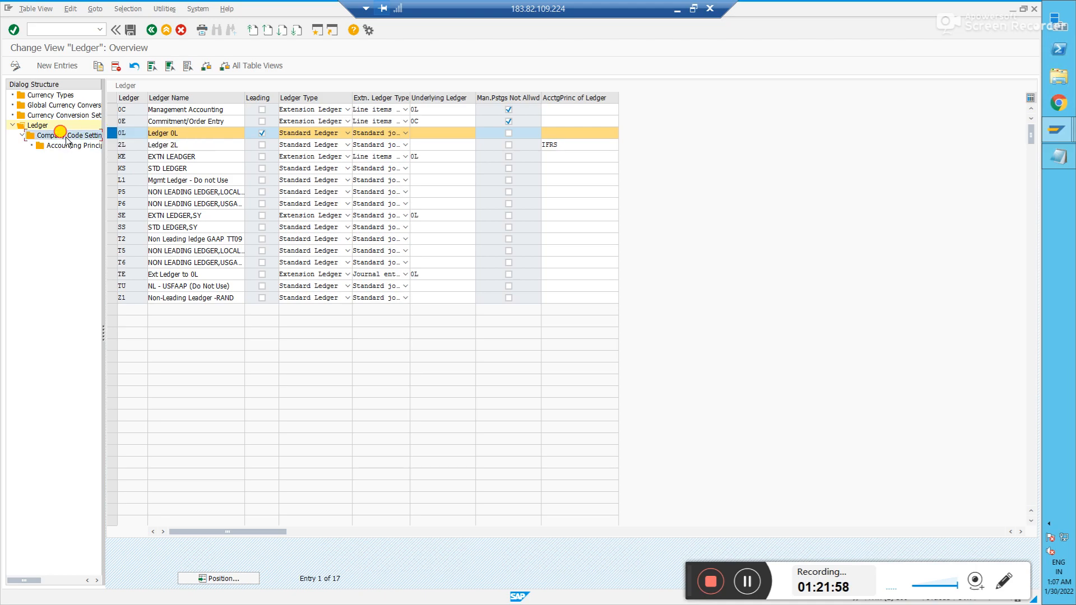
pyautogui.press('Return')
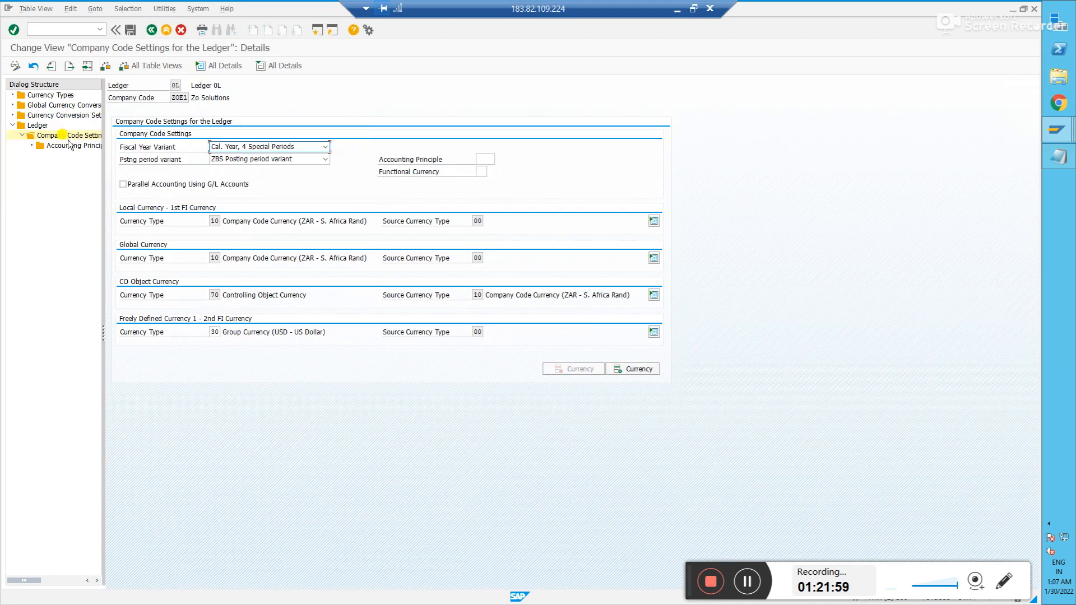
pyautogui.click(149, 29)
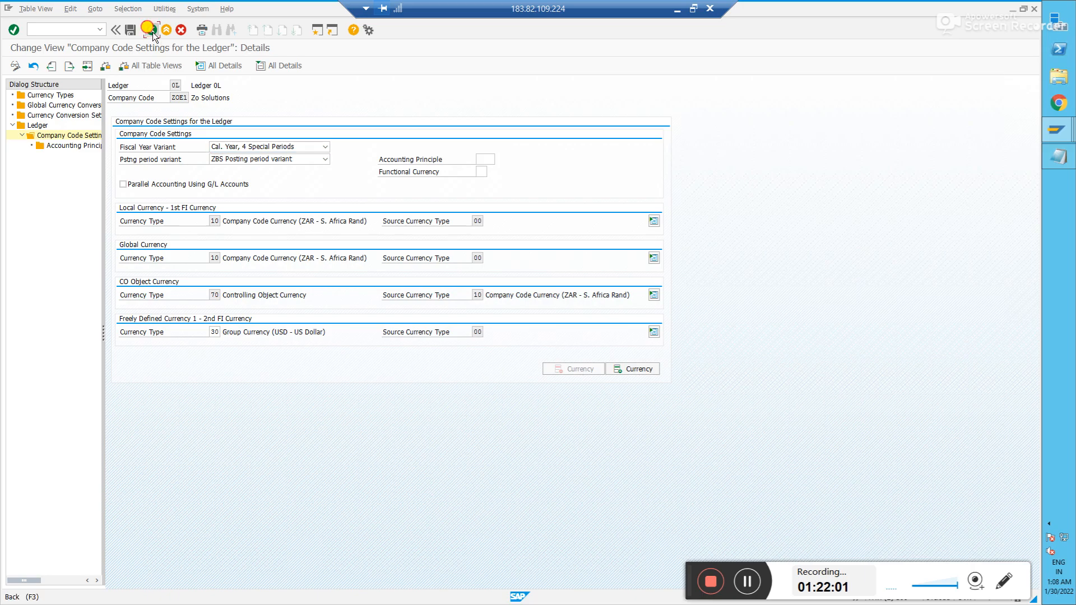
pyautogui.click(29, 334)
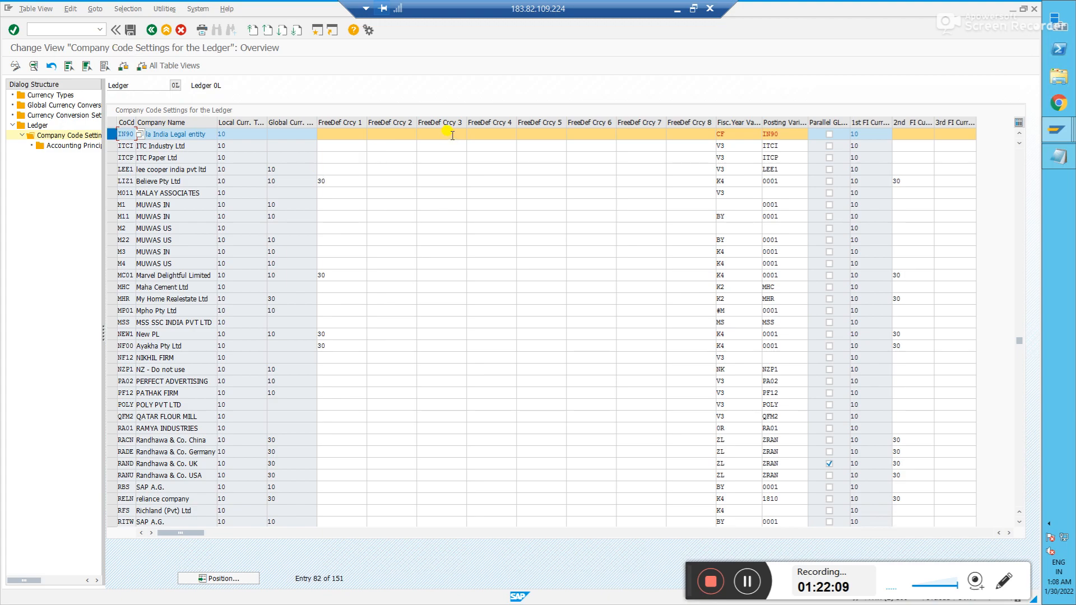
pyautogui.hotkey('alt', 'Tab')
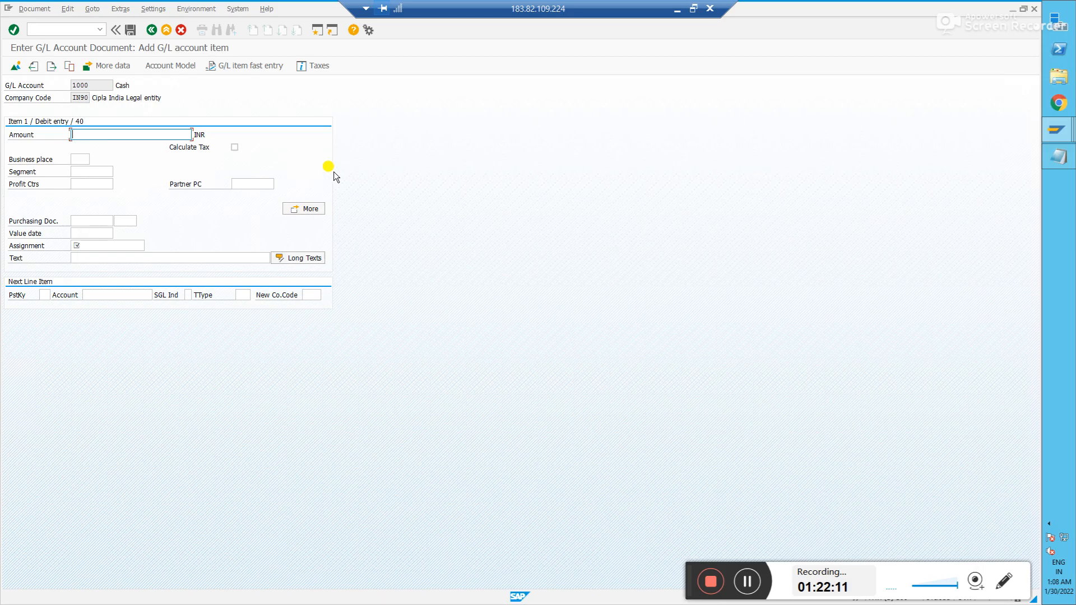
# - Display IN90 document 1000 (Cash debit, owners equity credit 10,000 INR), check its header, then minimise SAP
pyautogui.hotkey('alt', 'Tab')
pyautogui.press('Tab')
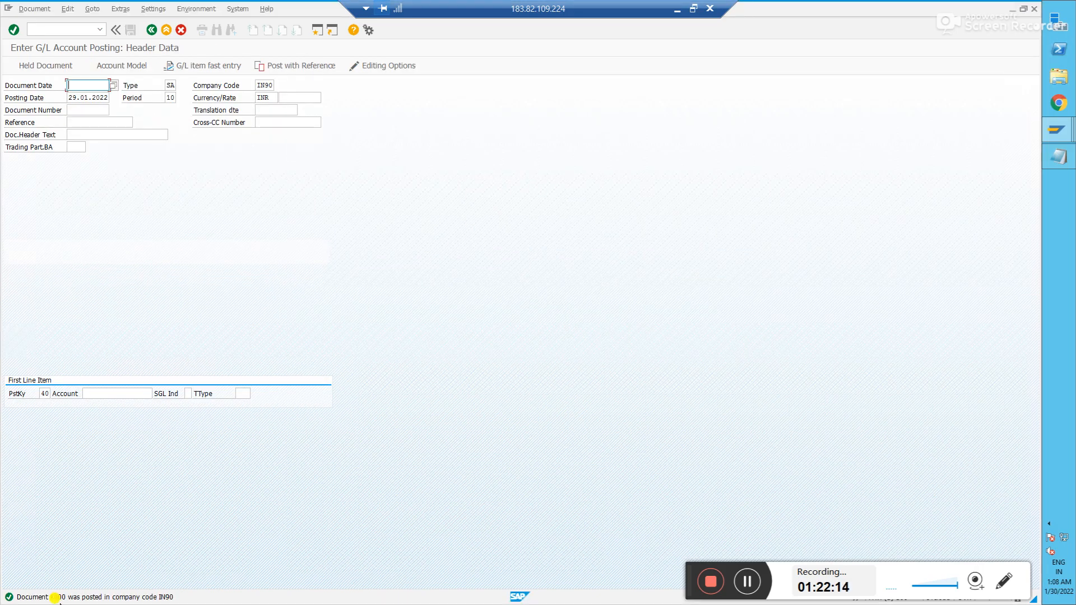
pyautogui.click(26, 8)
pyautogui.click(39, 47)
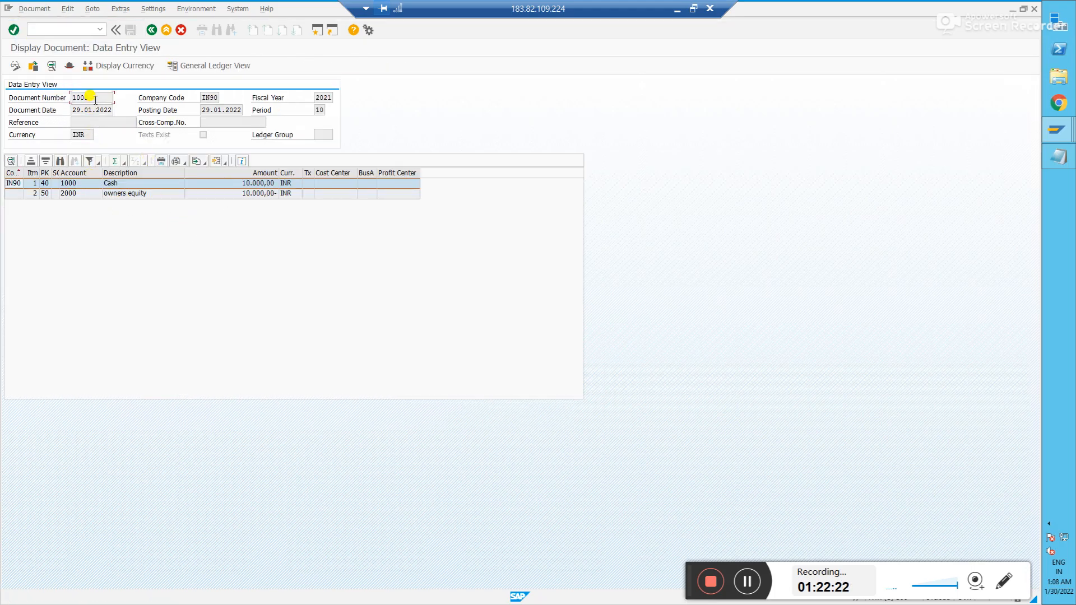
pyautogui.click(69, 65)
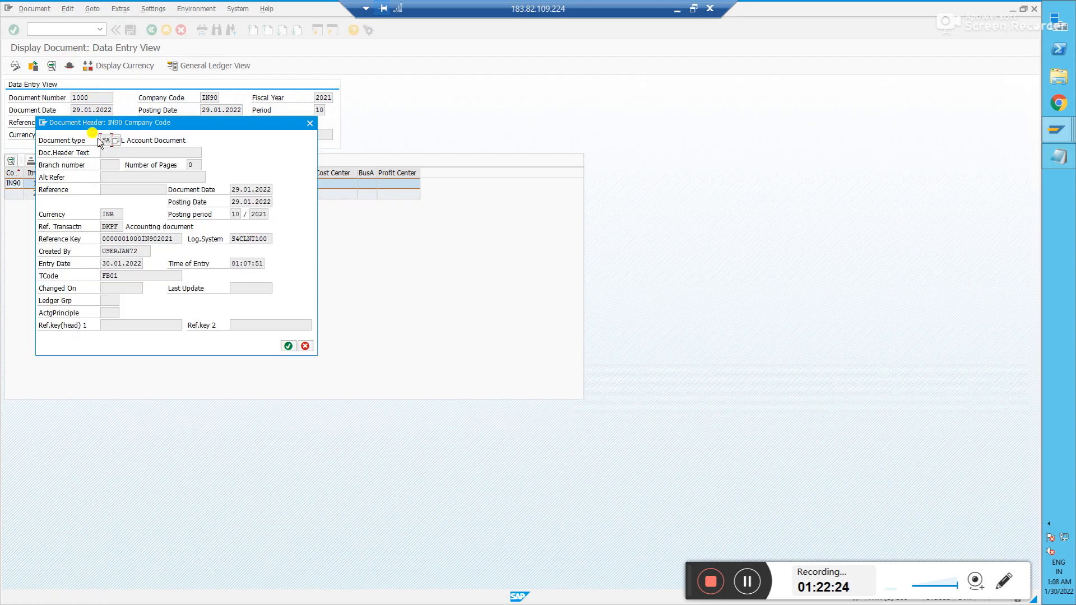
pyautogui.click(310, 124)
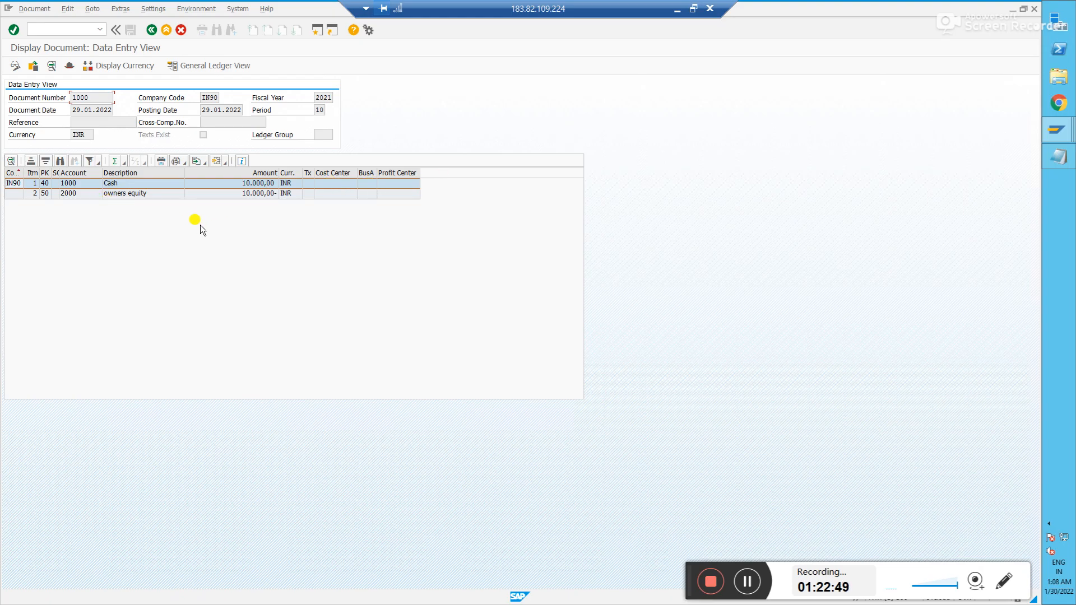
pyautogui.click(677, 9)
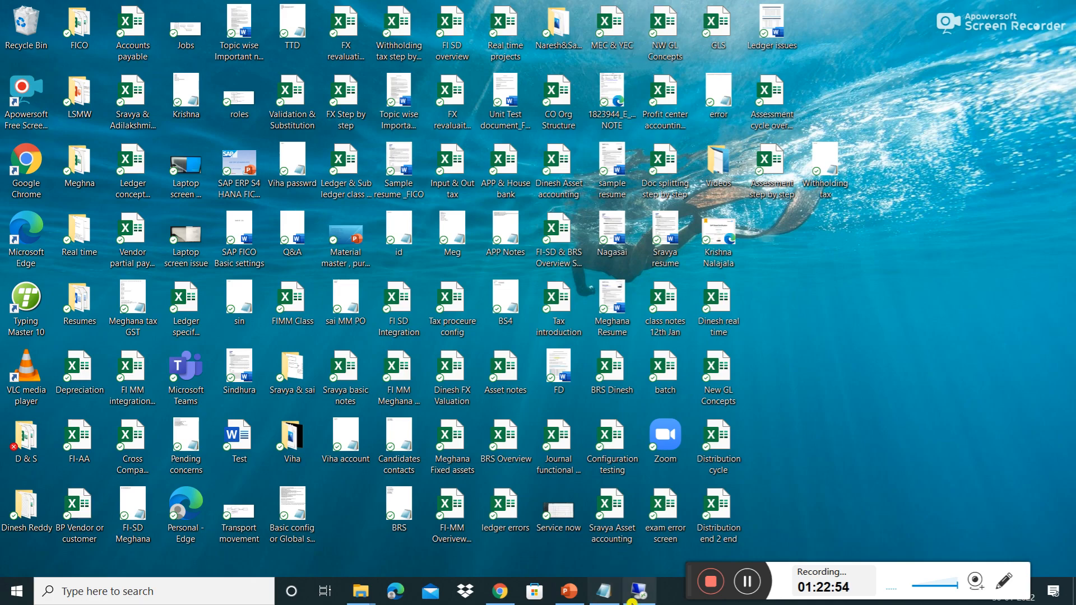
# - Show slide 1 of Basic Configuration E2E, listing configuration steps 1–16 with t-codes, as a full-screen slide show
pyautogui.click(566, 597)
pyautogui.click(110, 144)
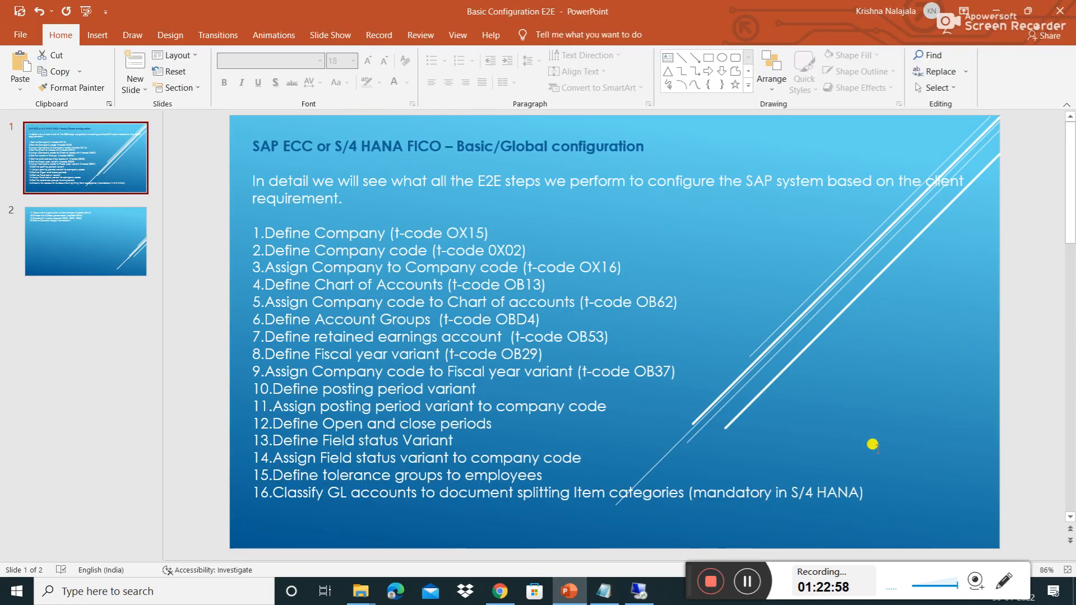
pyautogui.moveTo(689, 576); pyautogui.dragTo(6, 420)
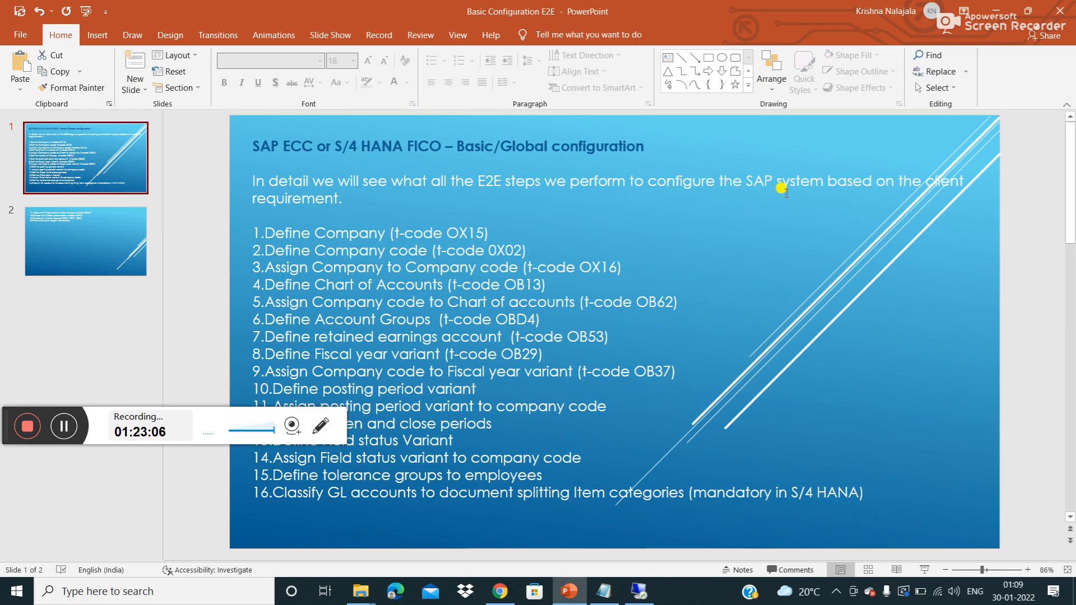
pyautogui.click(926, 569)
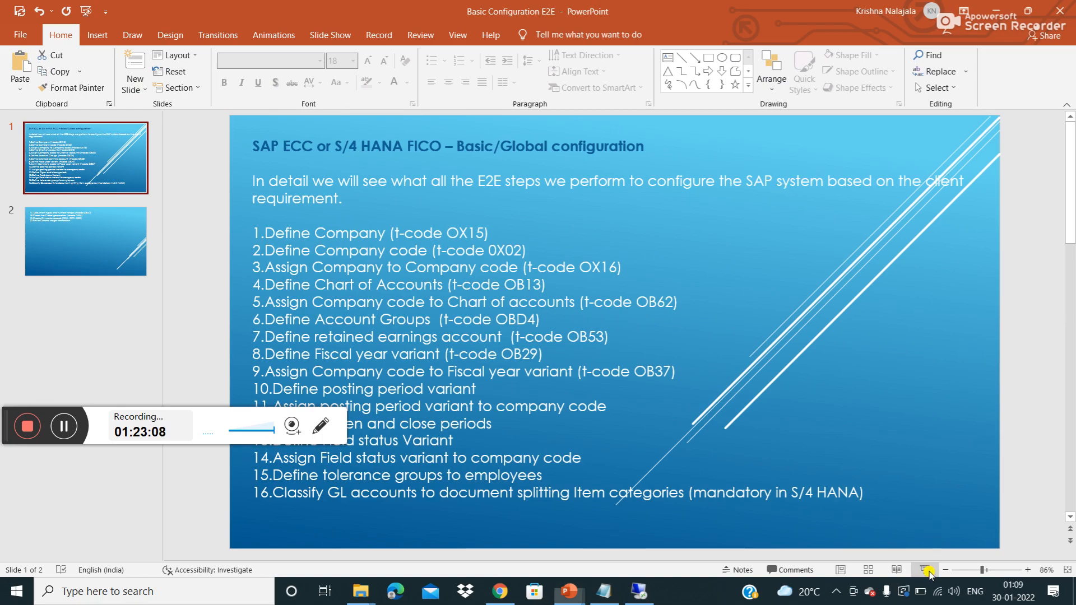